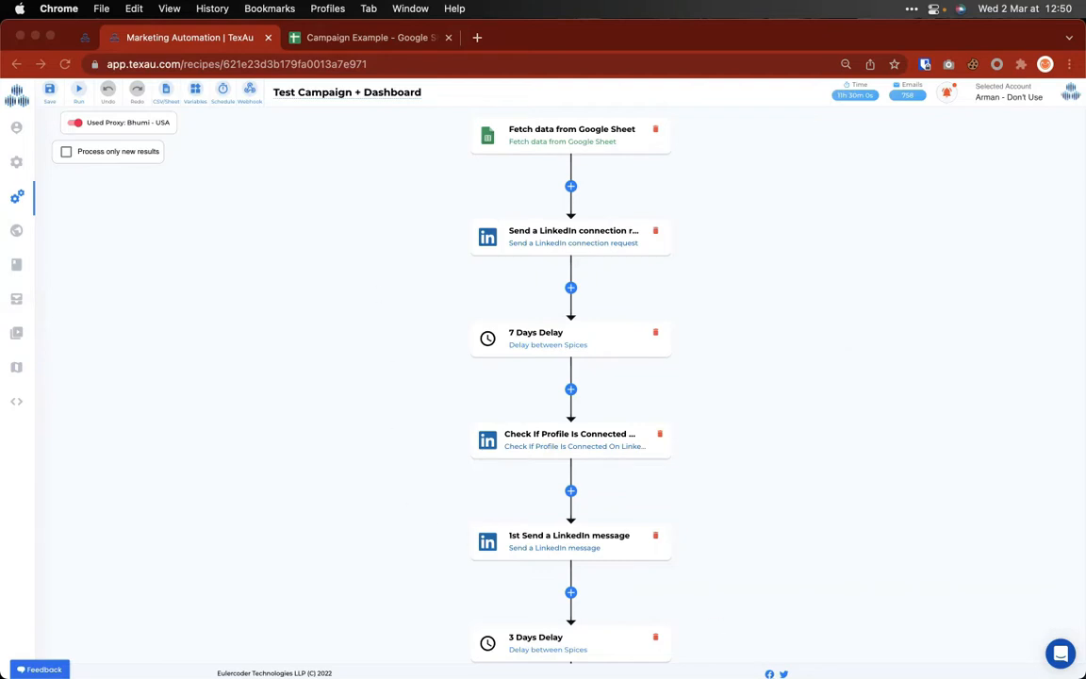
Step: Switch to Figma and compare the multi-account statistics mockup with the Twitter dashboard mockup
{"action": "mouse_move", "coordinate": [757, 660]}
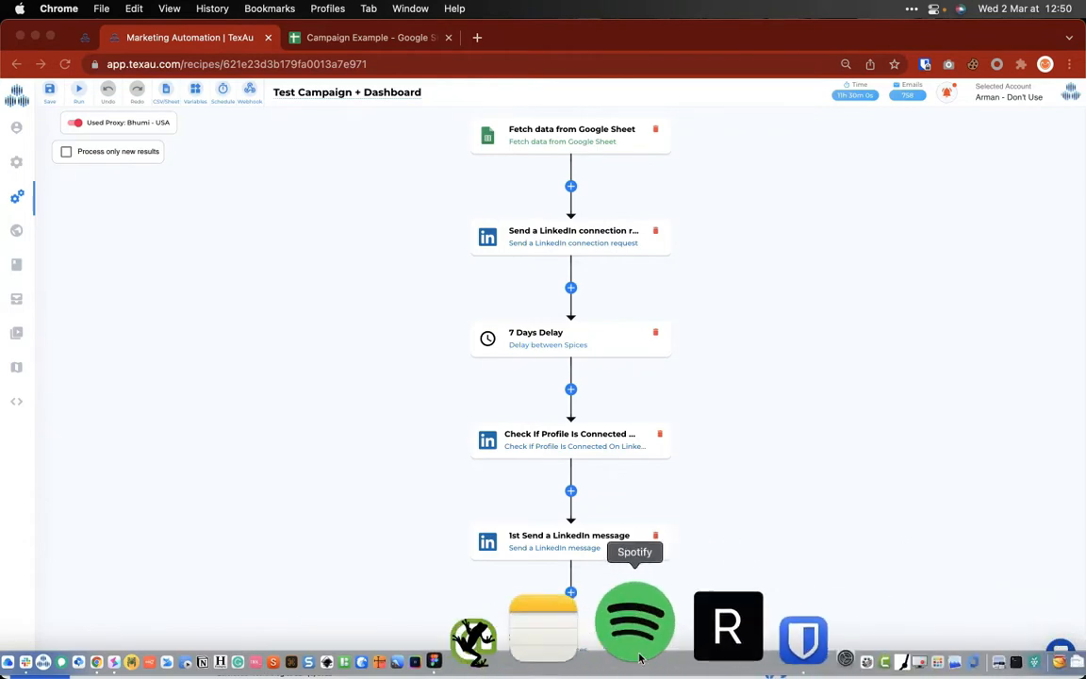
{"action": "left_click", "coordinate": [592, 651]}
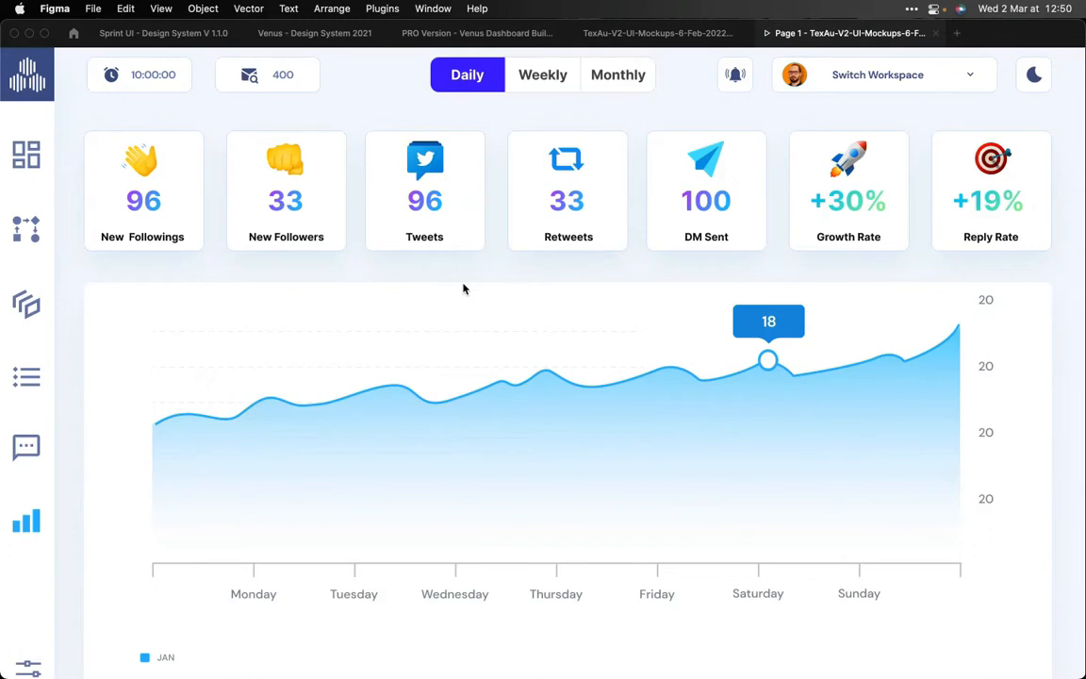
{"action": "key", "text": "Left"}
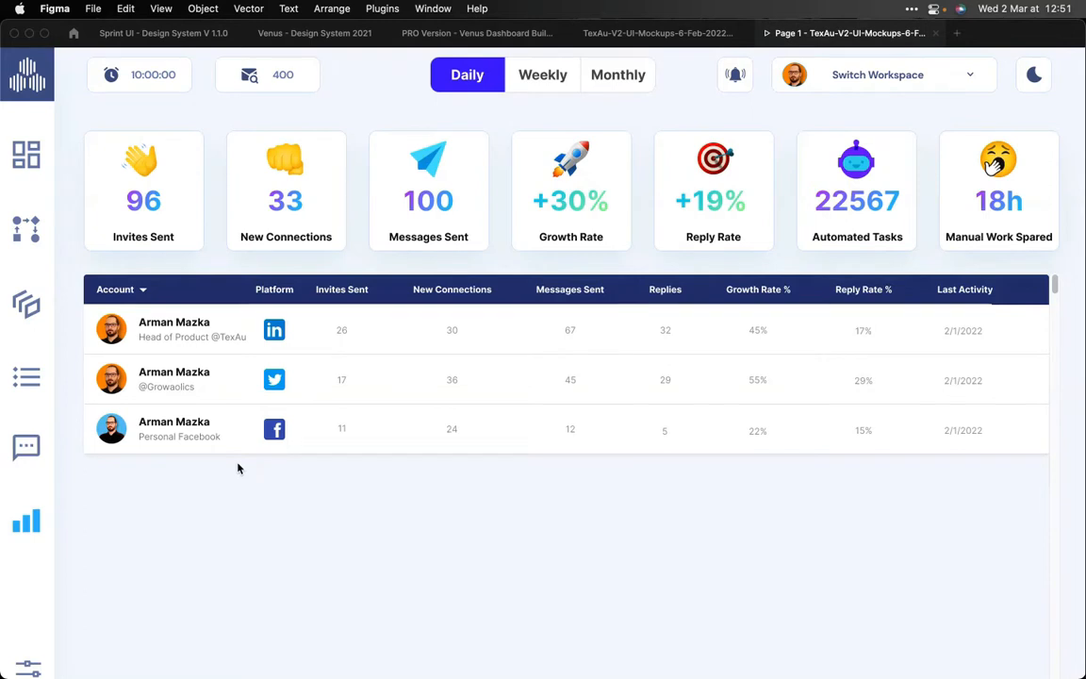
{"action": "key", "text": "Right"}
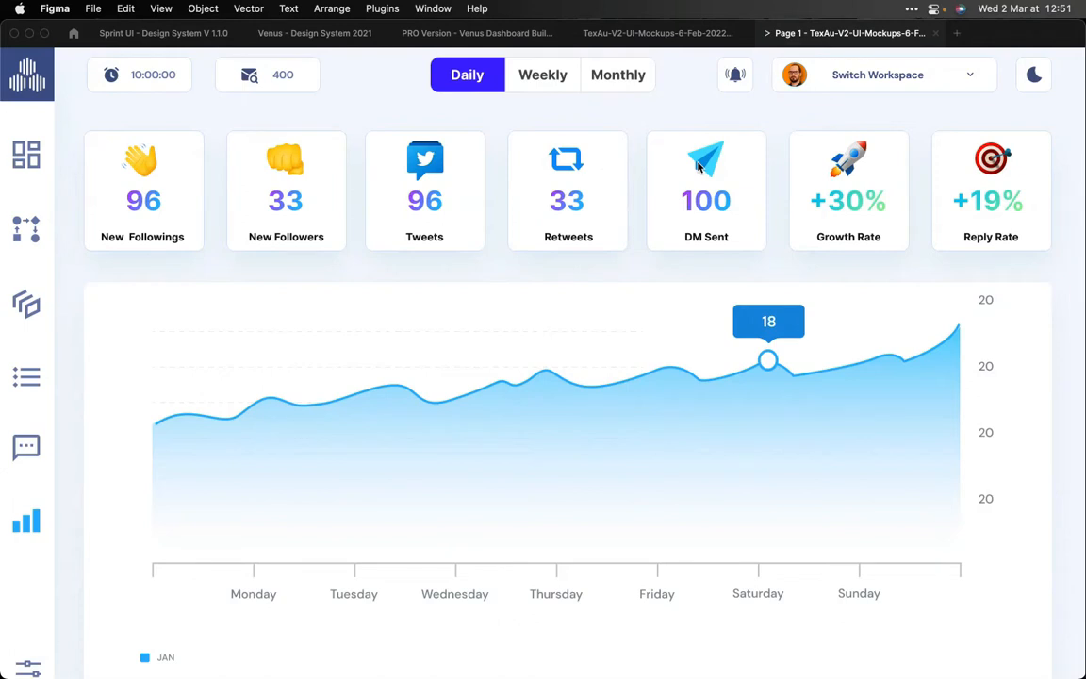
Step: Switch back to Chrome, view the TexAu Spices library, and reopen the Test Campaign + Dashboard recipe from the recipes list
{"action": "key", "text": "ctrl+Up"}
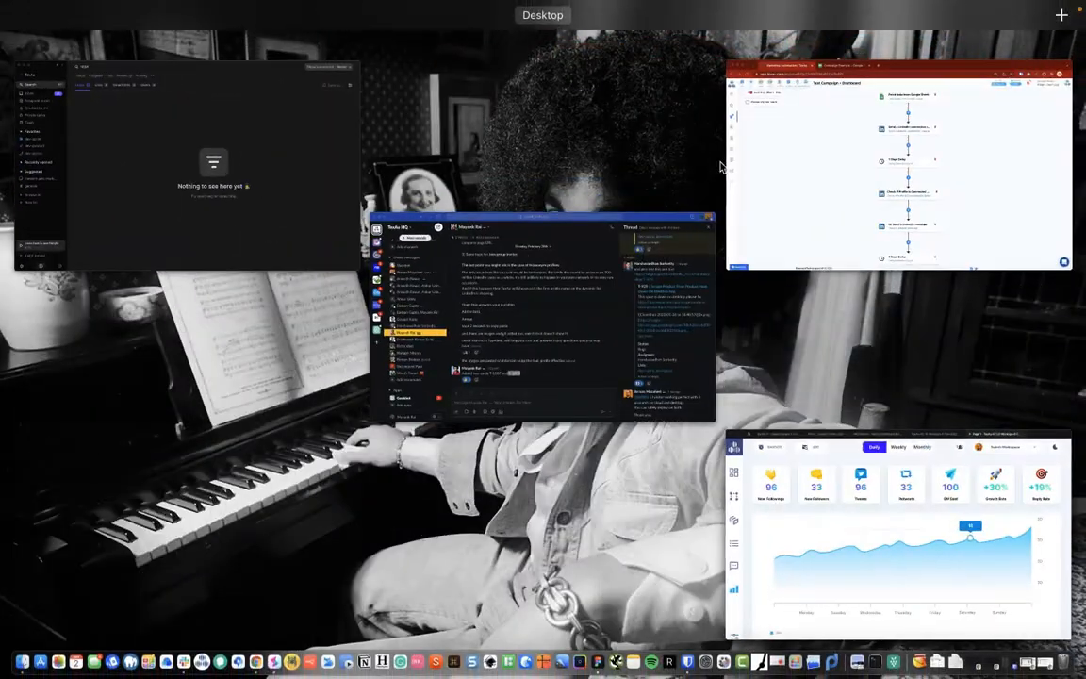
{"action": "left_click", "coordinate": [829, 157]}
{"action": "mouse_move", "coordinate": [21, 165]}
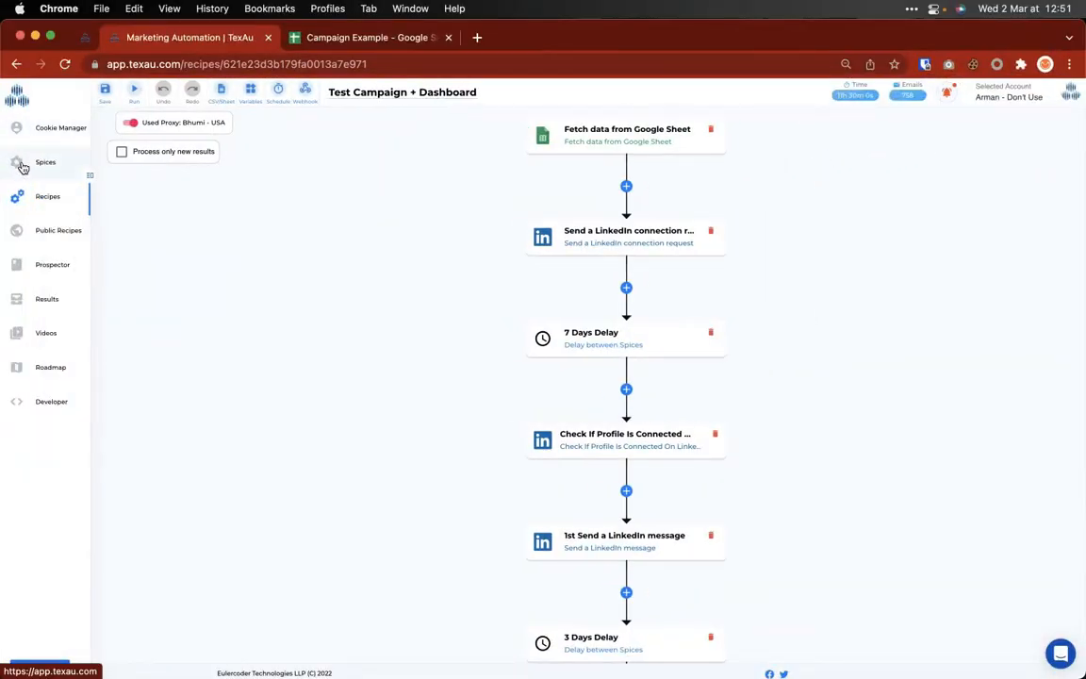
{"action": "left_click", "coordinate": [20, 165]}
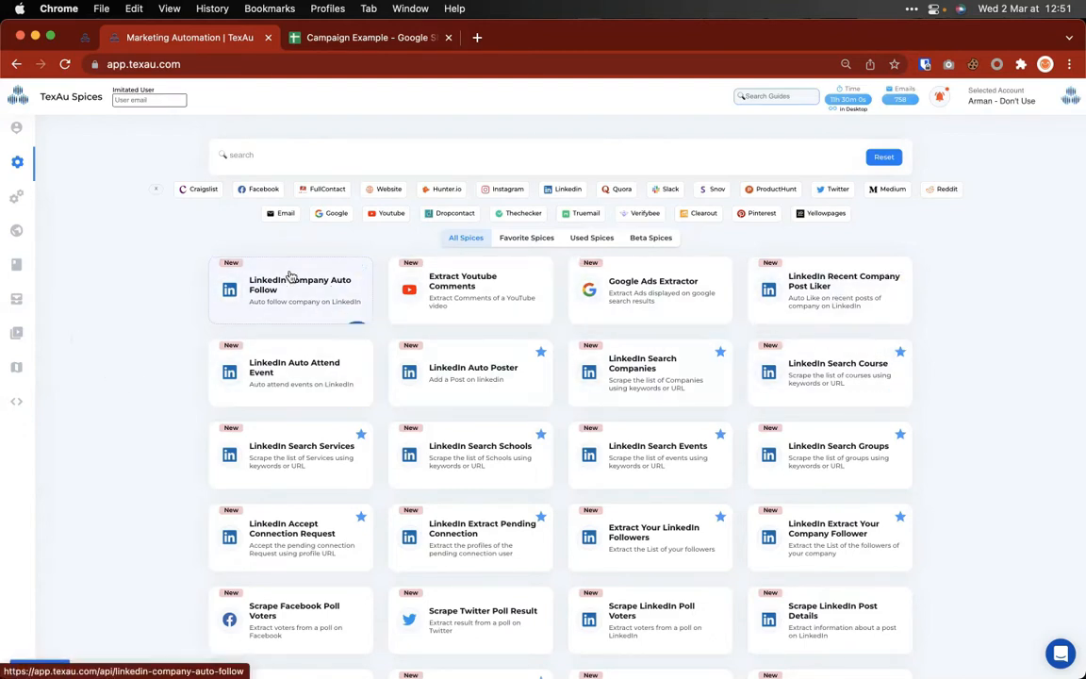
{"action": "left_click", "coordinate": [18, 200]}
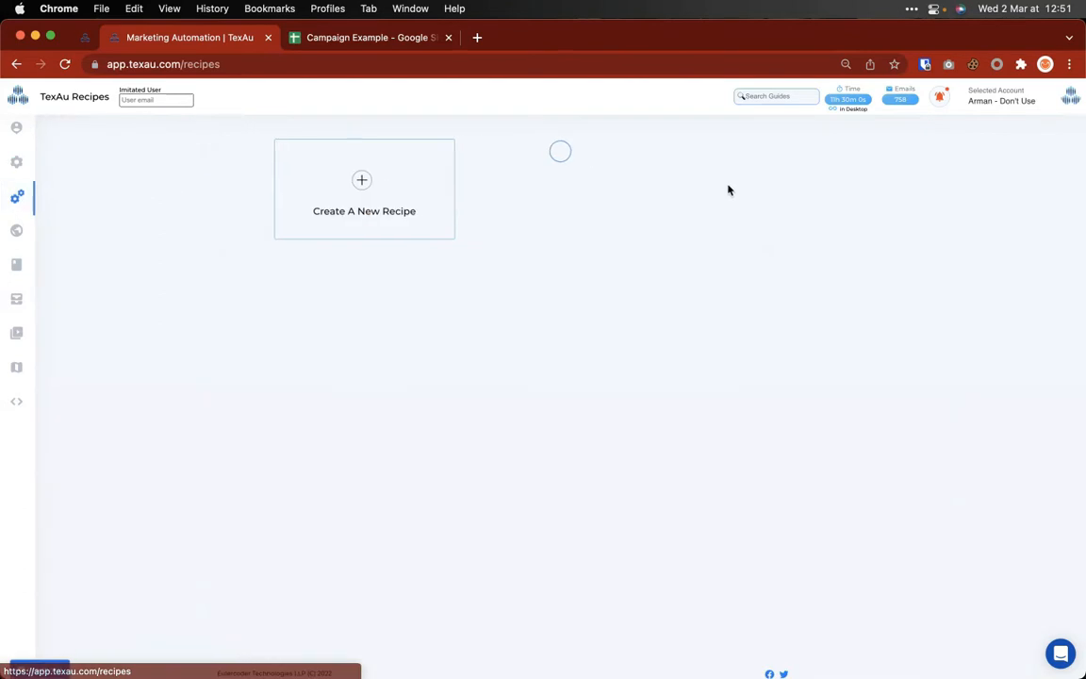
{"action": "left_click", "coordinate": [730, 193]}
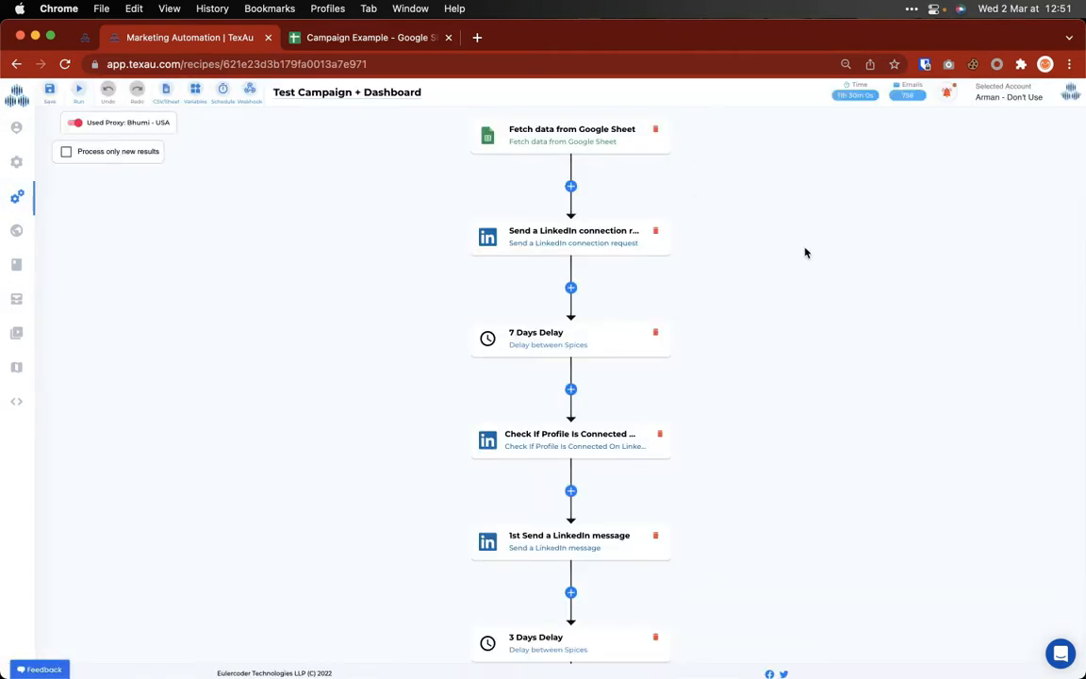
Step: Open the Campaign Example spreadsheet and select the LinkedIn profile URLs in A2:A11 of the input sheet
{"action": "left_click", "coordinate": [345, 38]}
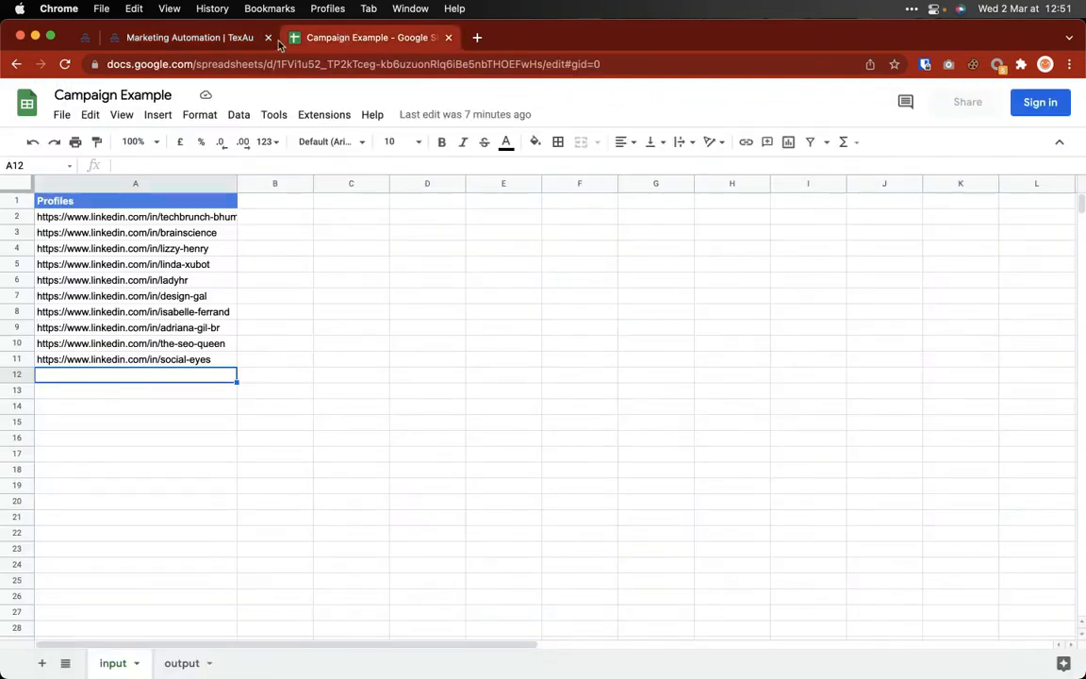
{"action": "left_click", "coordinate": [200, 38]}
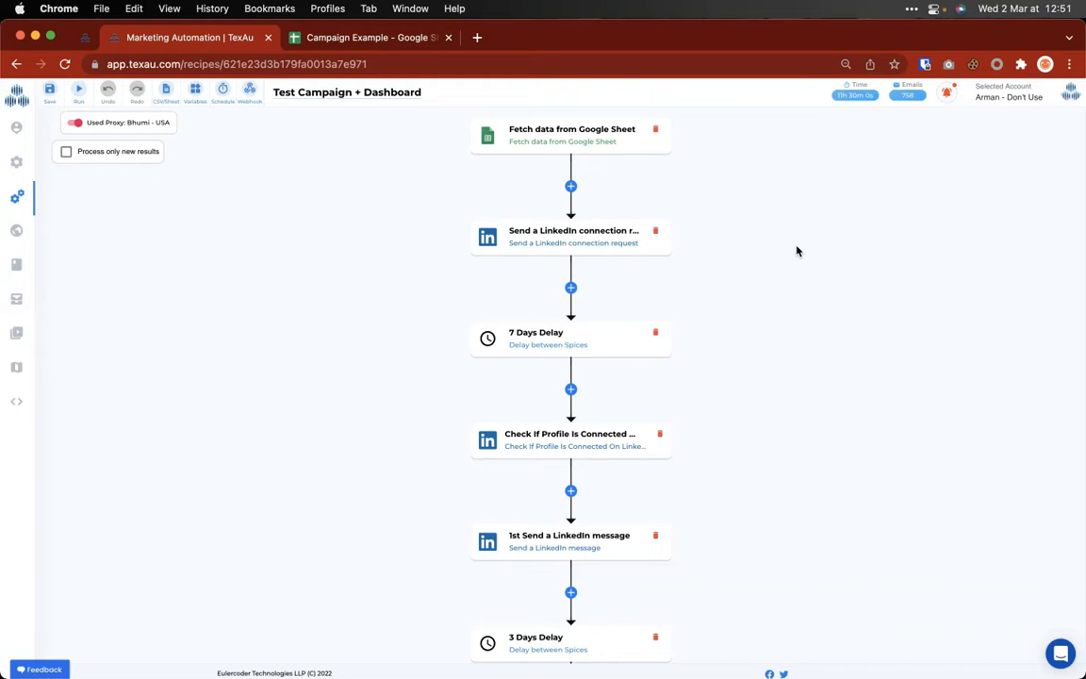
{"action": "left_click", "coordinate": [332, 39]}
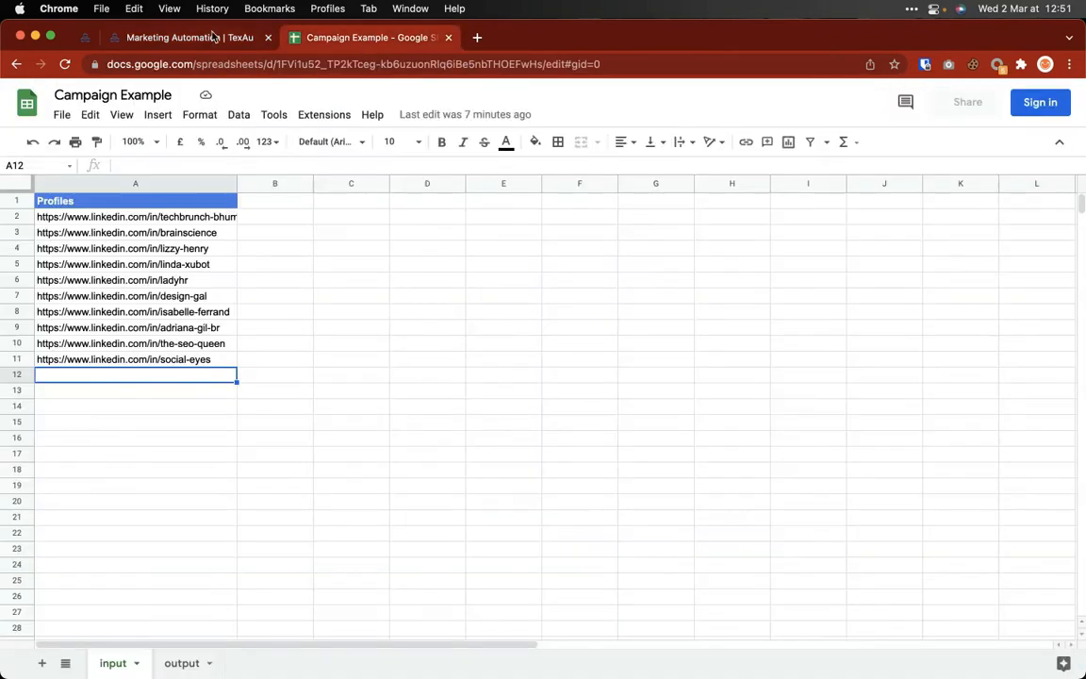
{"action": "left_click", "coordinate": [198, 40]}
{"action": "left_click", "coordinate": [294, 40]}
{"action": "left_click_drag", "start_coordinate": [159, 218], "coordinate": [158, 367]}
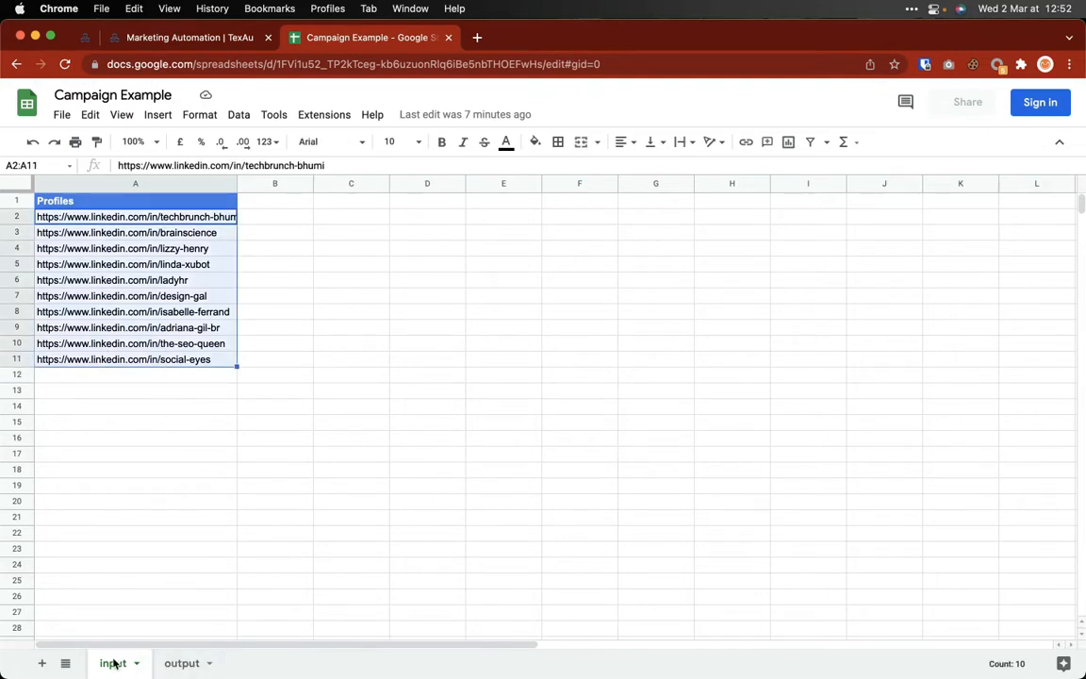
Step: Check the spreadsheet's output sheet against the recipe and return to the input sheet
{"action": "left_click", "coordinate": [168, 664]}
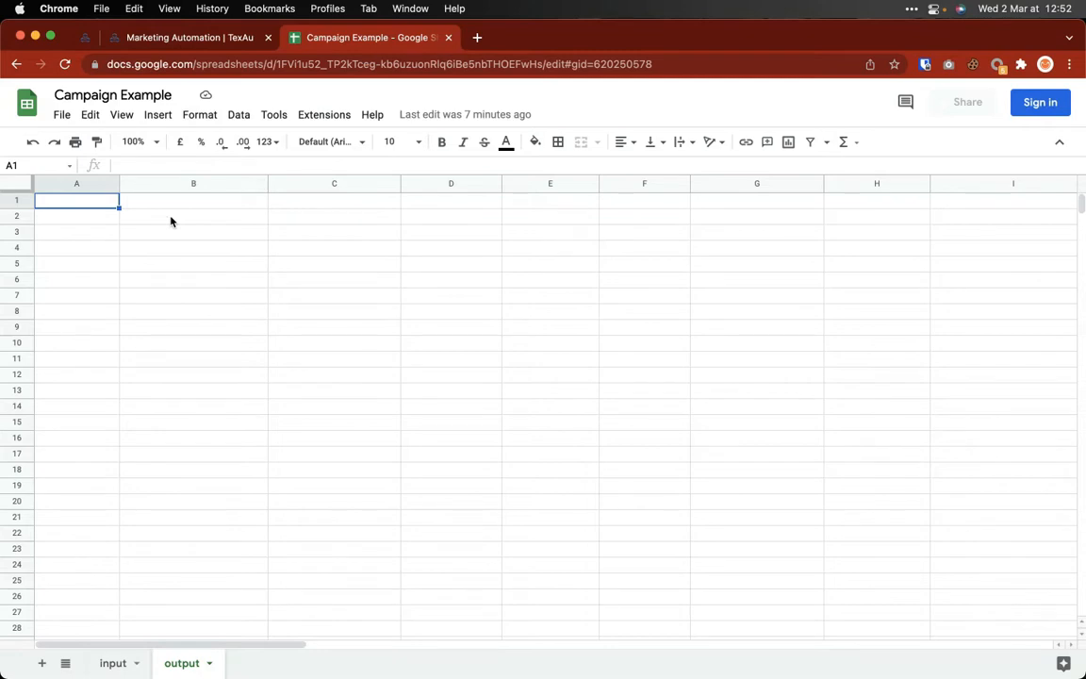
{"action": "left_click", "coordinate": [181, 41]}
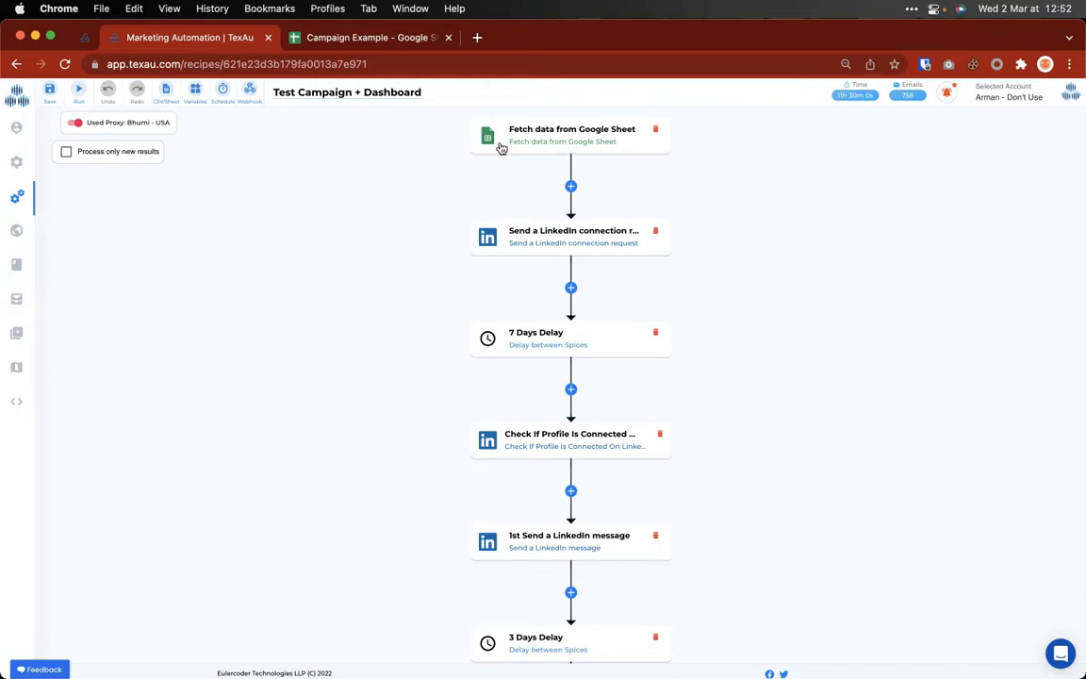
{"action": "left_click", "coordinate": [374, 42]}
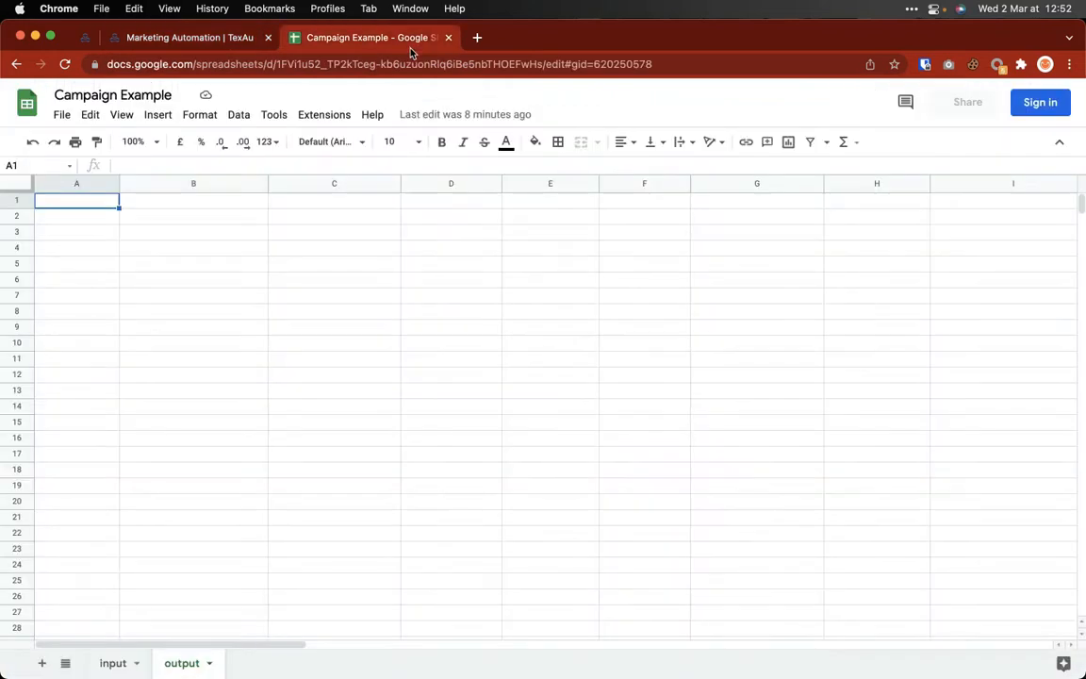
{"action": "left_click", "coordinate": [104, 665]}
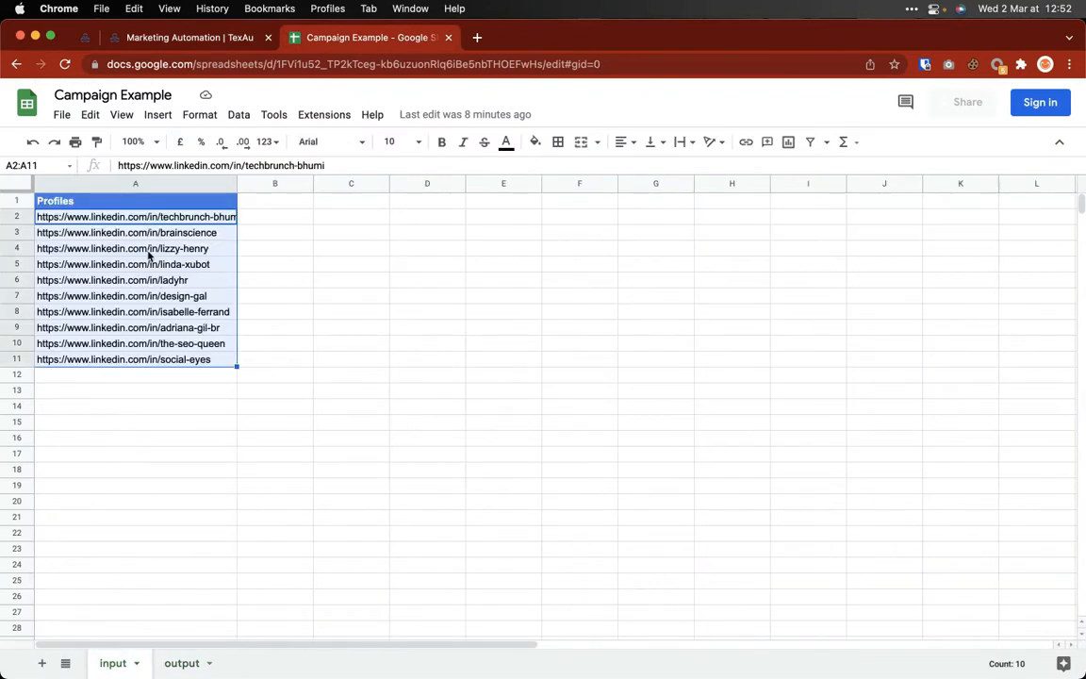
Step: Return to the TexAu recipe and examine its sequence of LinkedIn requests, delays and messages down to the second connection check
{"action": "left_click", "coordinate": [166, 42]}
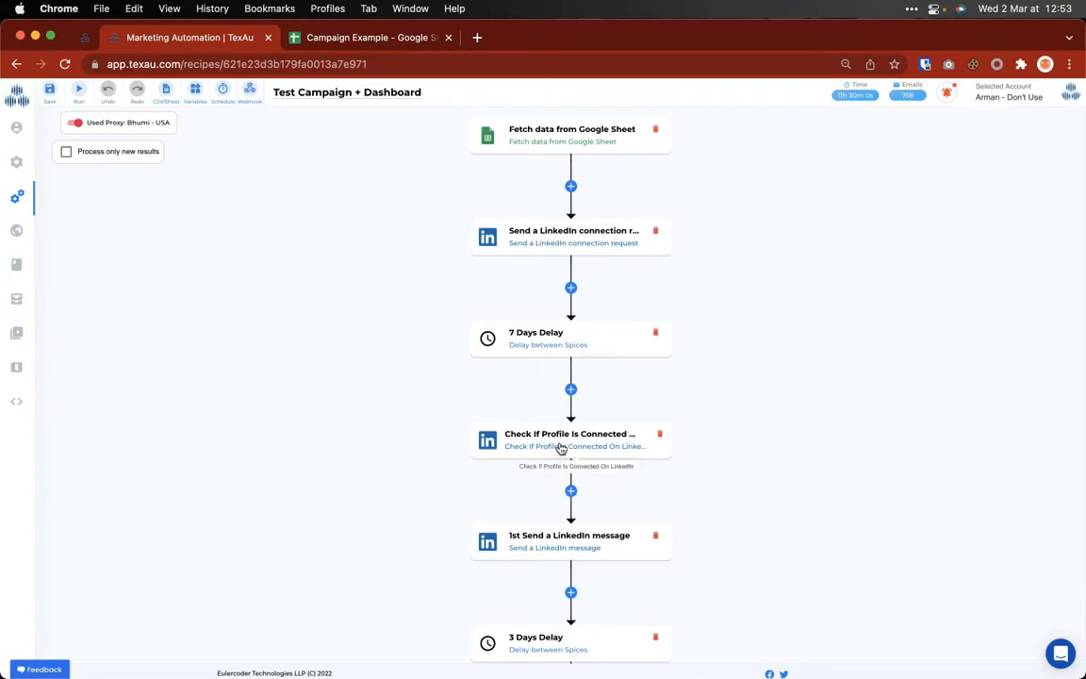
{"action": "scroll", "coordinate": [575, 442], "scroll_direction": "down", "scroll_amount": 5}
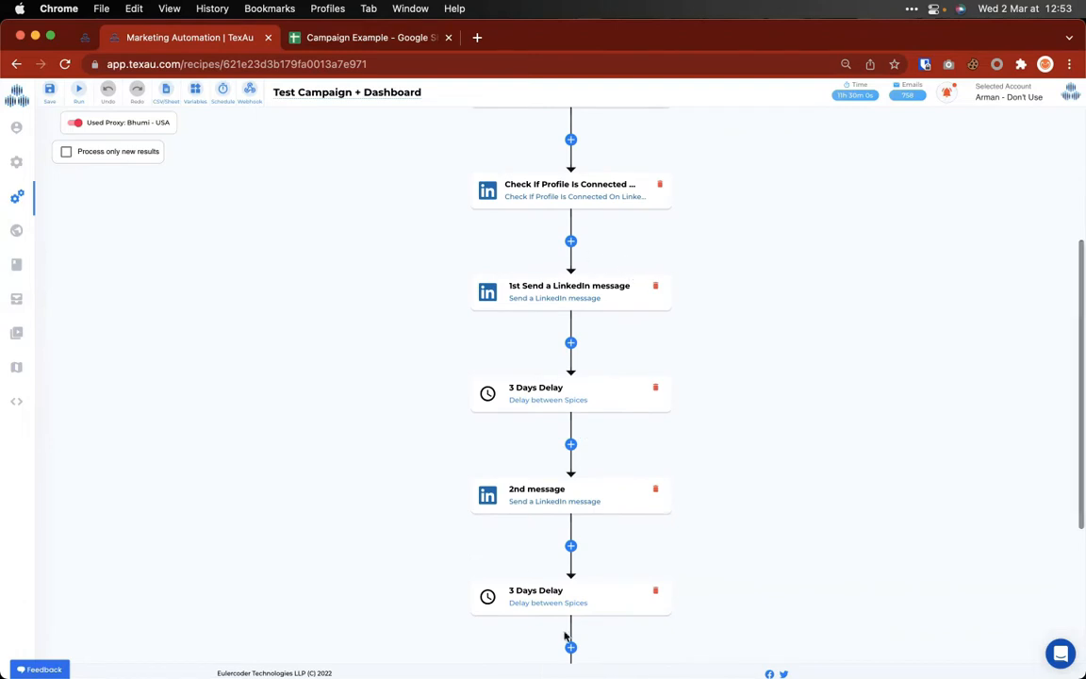
{"action": "scroll", "coordinate": [719, 399], "scroll_direction": "up", "scroll_amount": 5}
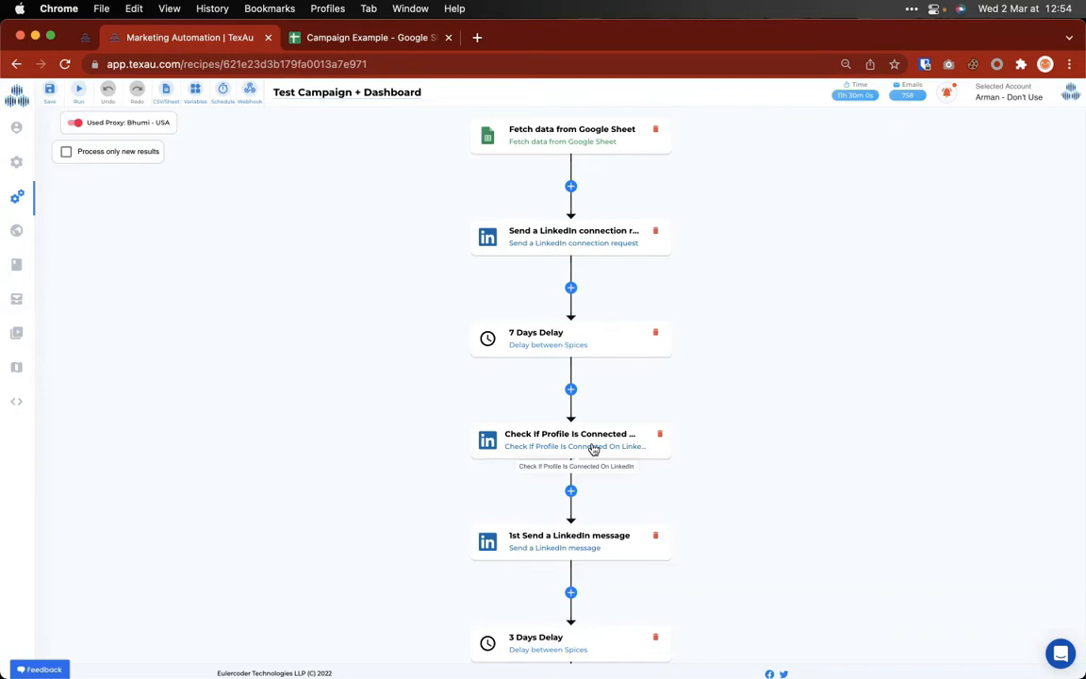
{"action": "scroll", "coordinate": [594, 450], "scroll_direction": "down", "scroll_amount": 1}
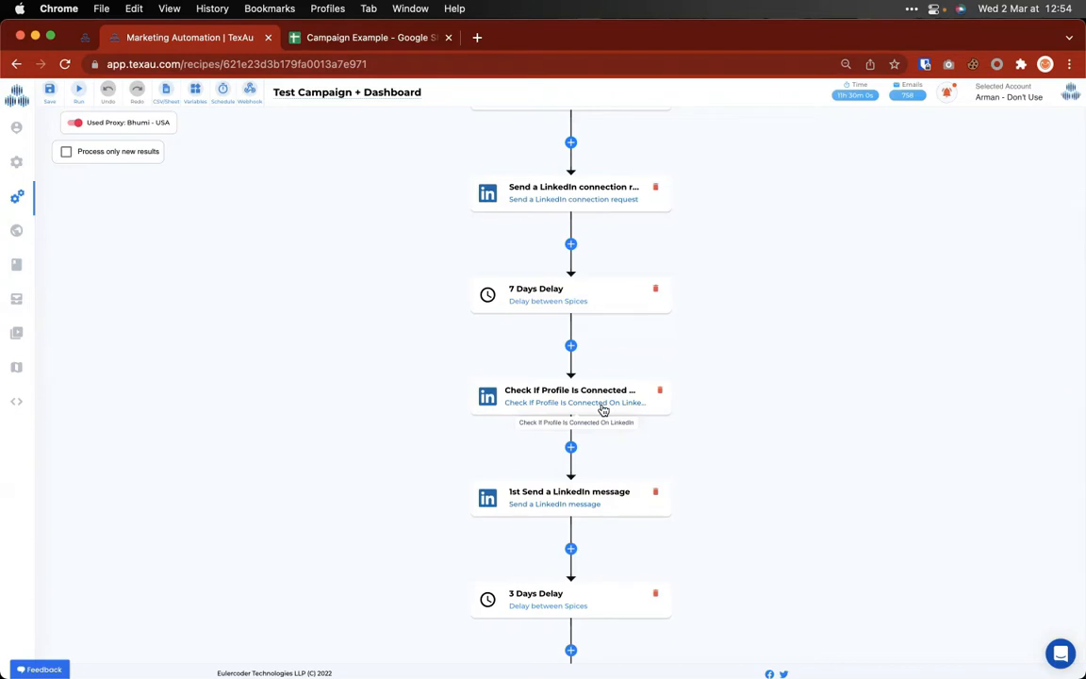
{"action": "scroll", "coordinate": [568, 505], "scroll_direction": "down", "scroll_amount": 1}
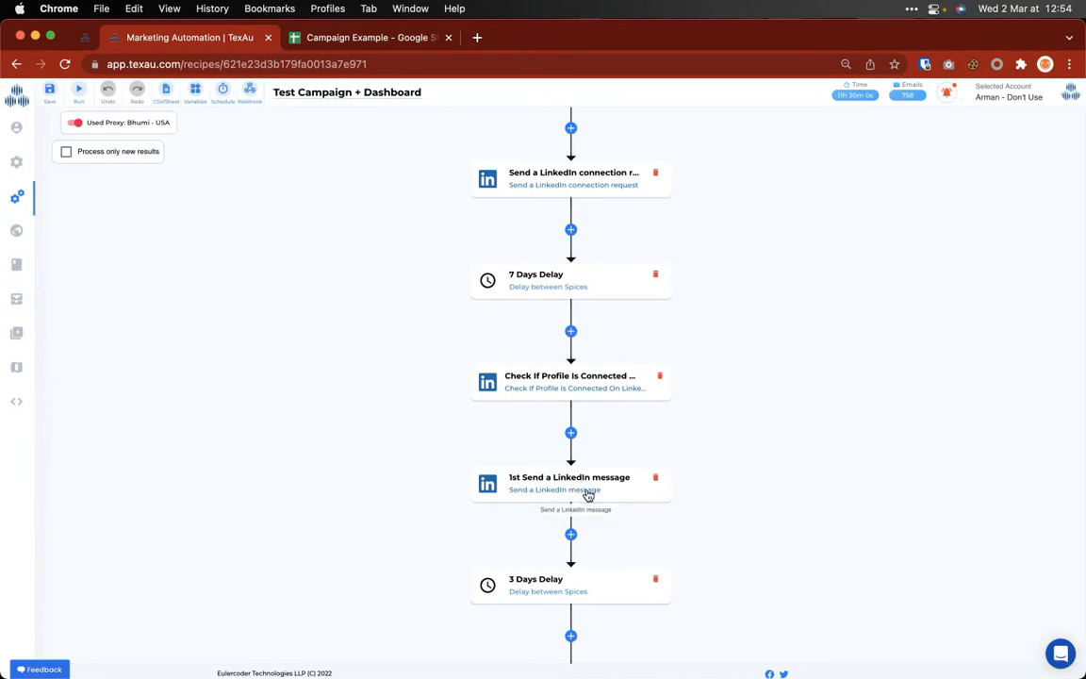
{"action": "scroll", "coordinate": [587, 494], "scroll_direction": "down", "scroll_amount": 5}
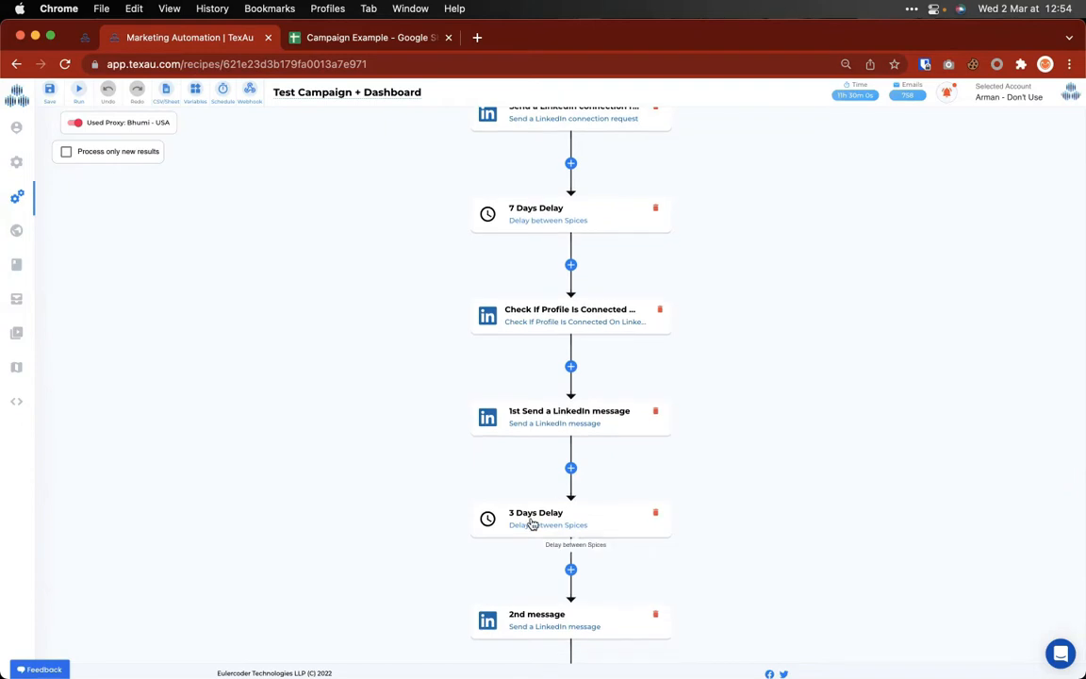
{"action": "scroll", "coordinate": [531, 523], "scroll_direction": "down", "scroll_amount": 3}
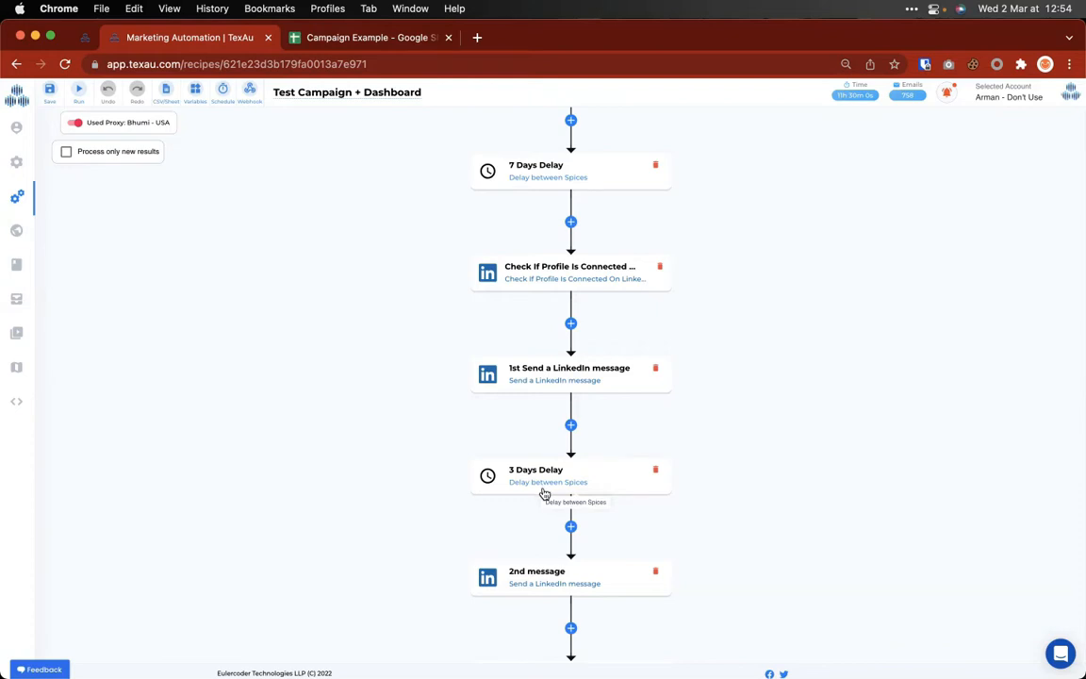
{"action": "scroll", "coordinate": [543, 493], "scroll_direction": "down", "scroll_amount": 5}
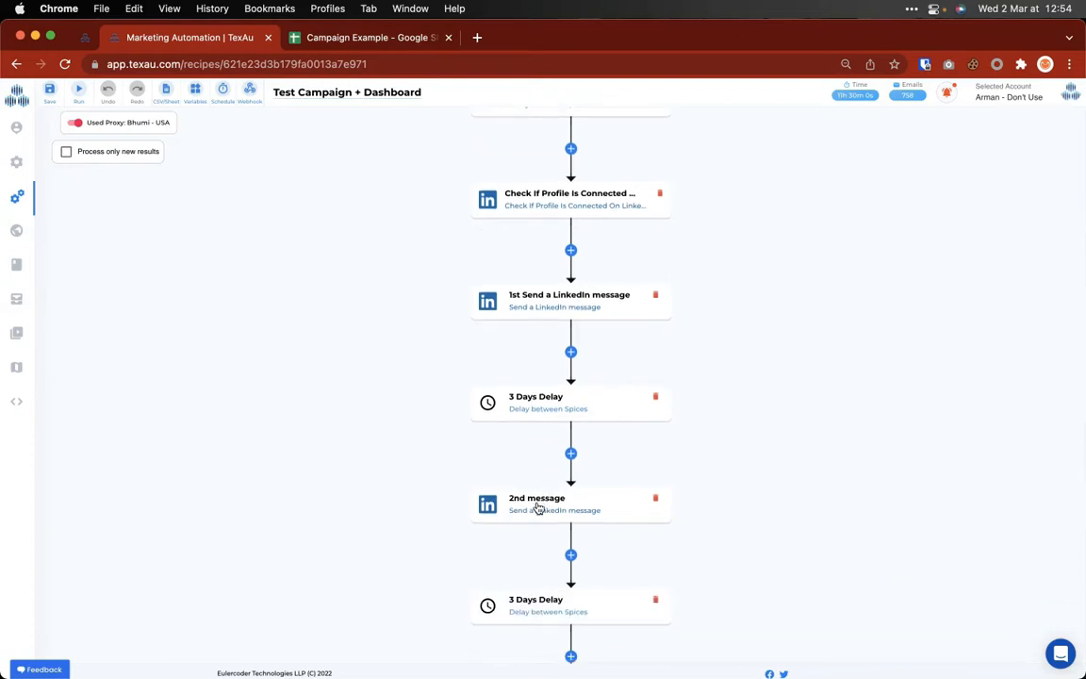
{"action": "scroll", "coordinate": [537, 509], "scroll_direction": "down", "scroll_amount": 6}
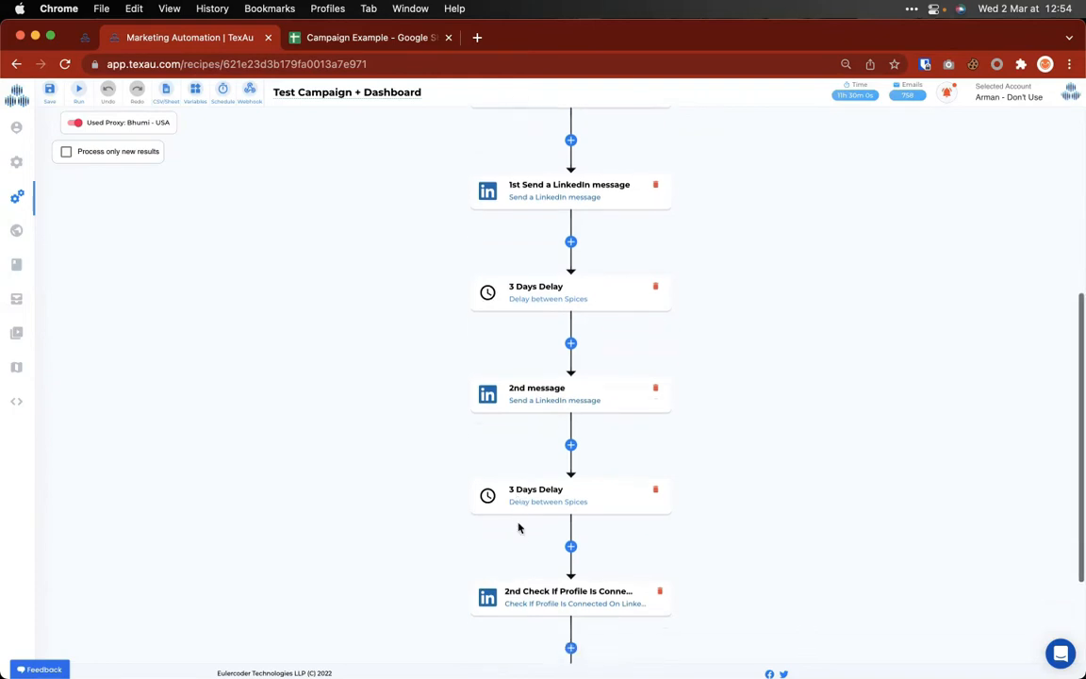
{"action": "scroll", "coordinate": [528, 592], "scroll_direction": "down", "scroll_amount": 3}
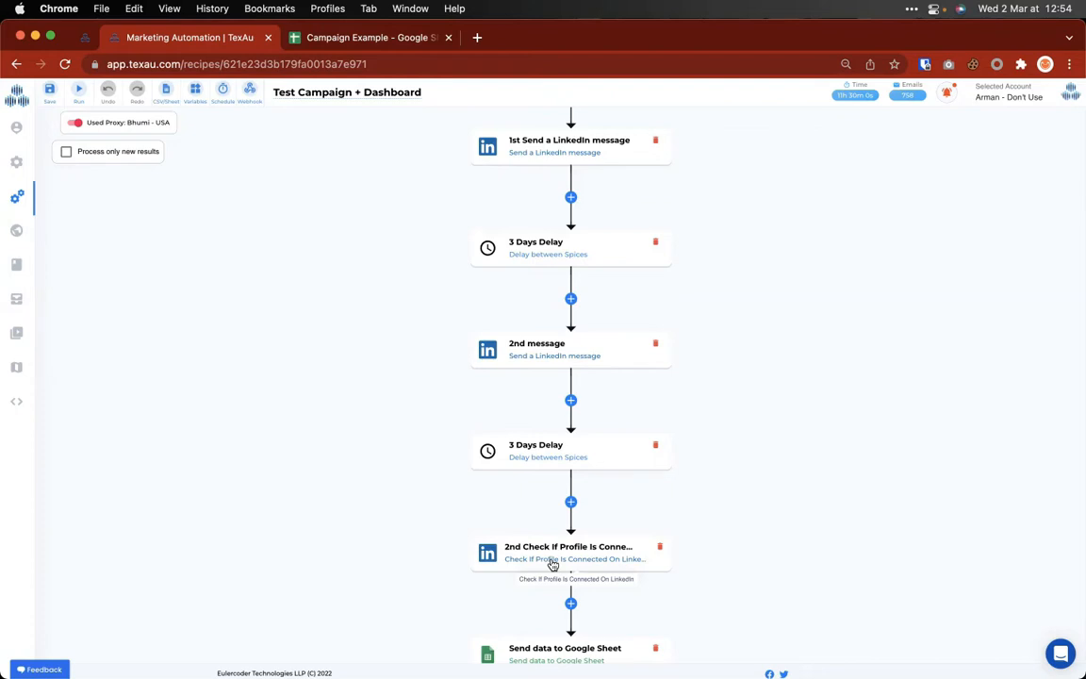
Step: Review the whole recipe again, from fetching the Google Sheet data through both profile connection checks to sending data to Google Sheet
{"action": "scroll", "coordinate": [554, 564], "scroll_direction": "up", "scroll_amount": 5}
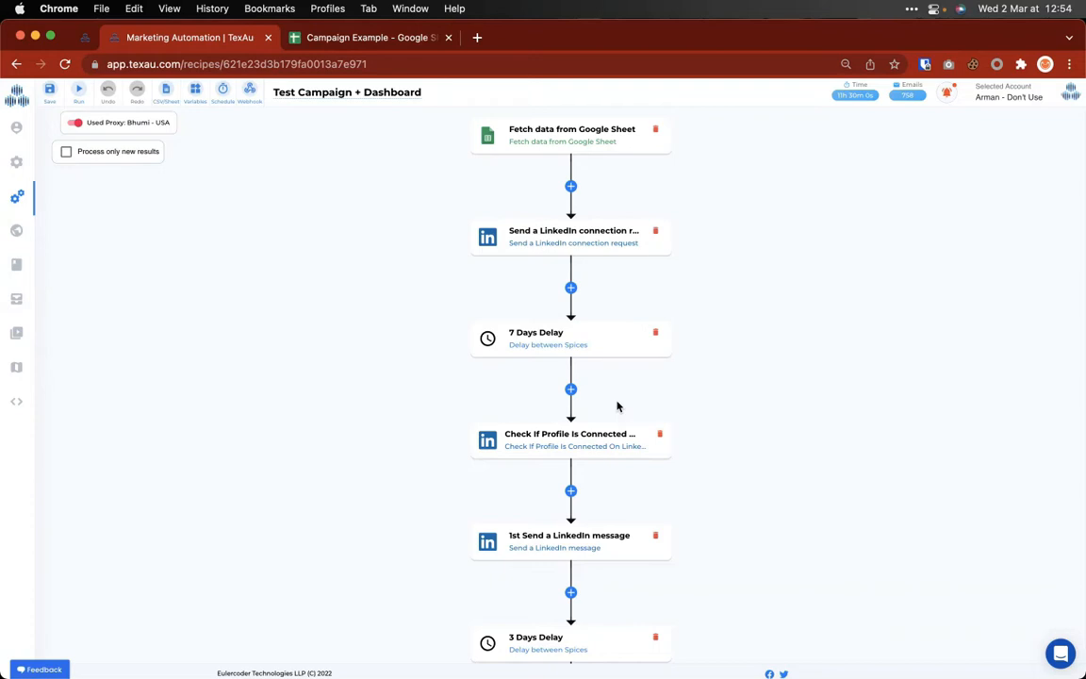
{"action": "scroll", "coordinate": [681, 395], "scroll_direction": "down", "scroll_amount": 3}
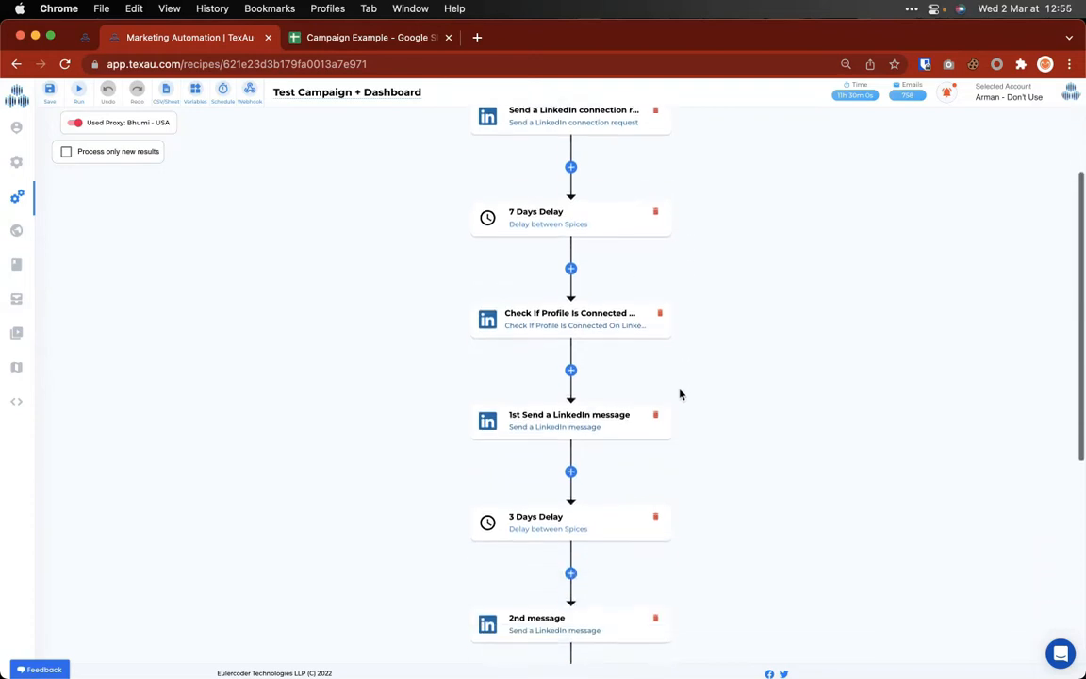
{"action": "scroll", "coordinate": [680, 394], "scroll_direction": "down", "scroll_amount": 1}
{"action": "scroll", "coordinate": [679, 392], "scroll_direction": "up", "scroll_amount": 4}
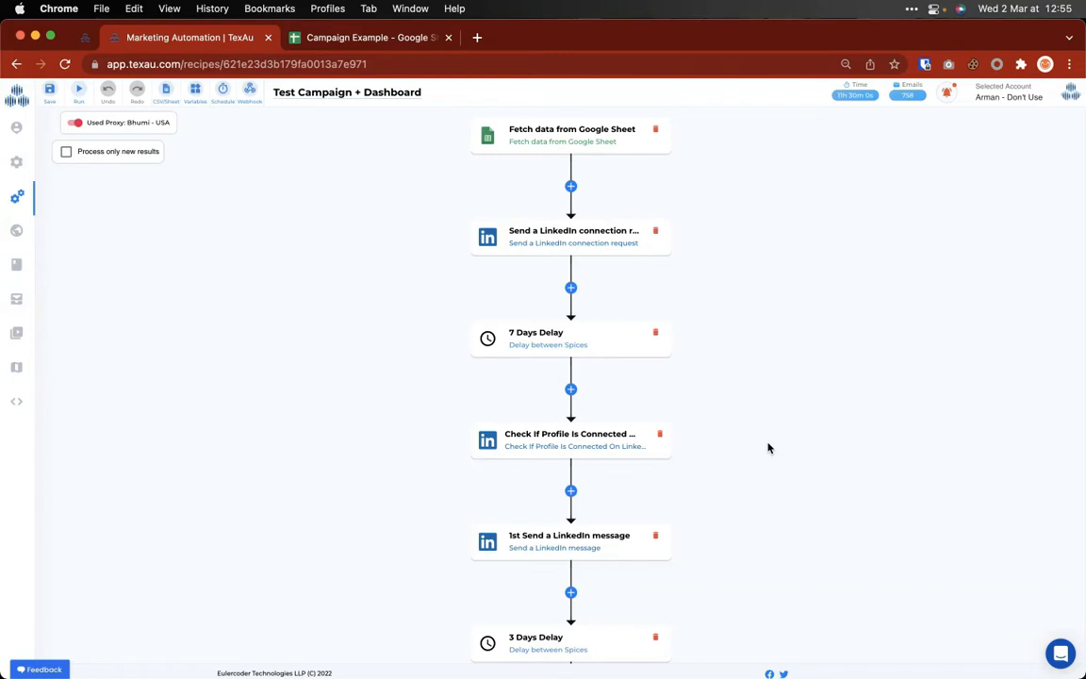
{"action": "scroll", "coordinate": [768, 448], "scroll_direction": "down", "scroll_amount": 5}
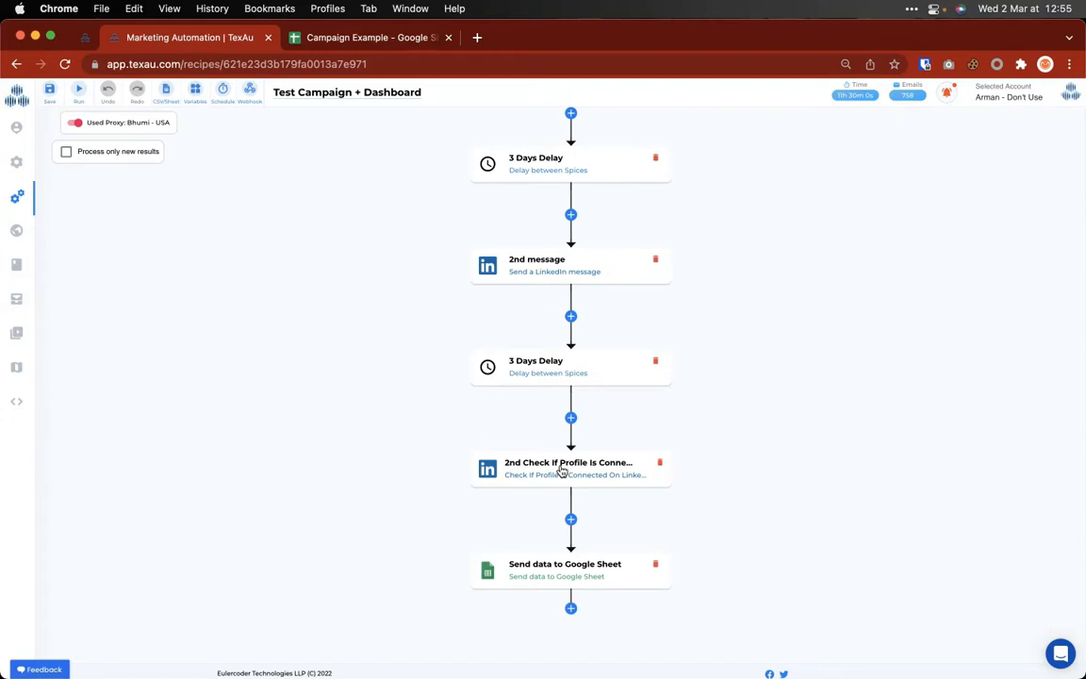
{"action": "scroll", "coordinate": [556, 424], "scroll_direction": "up", "scroll_amount": 3}
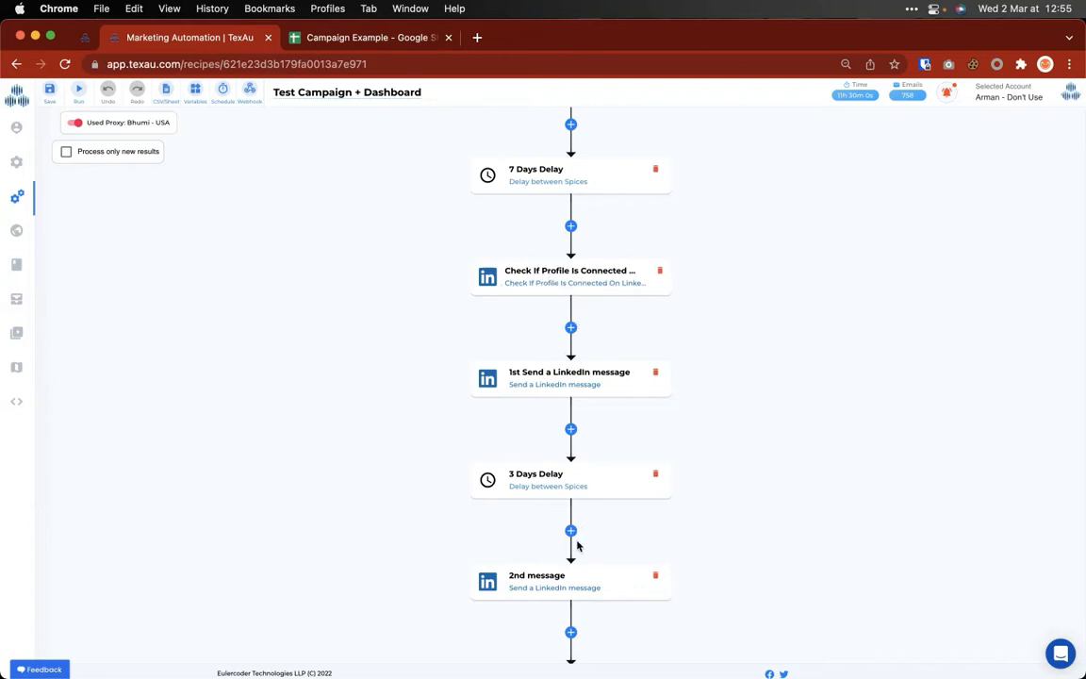
{"action": "scroll", "coordinate": [577, 550], "scroll_direction": "down", "scroll_amount": 5}
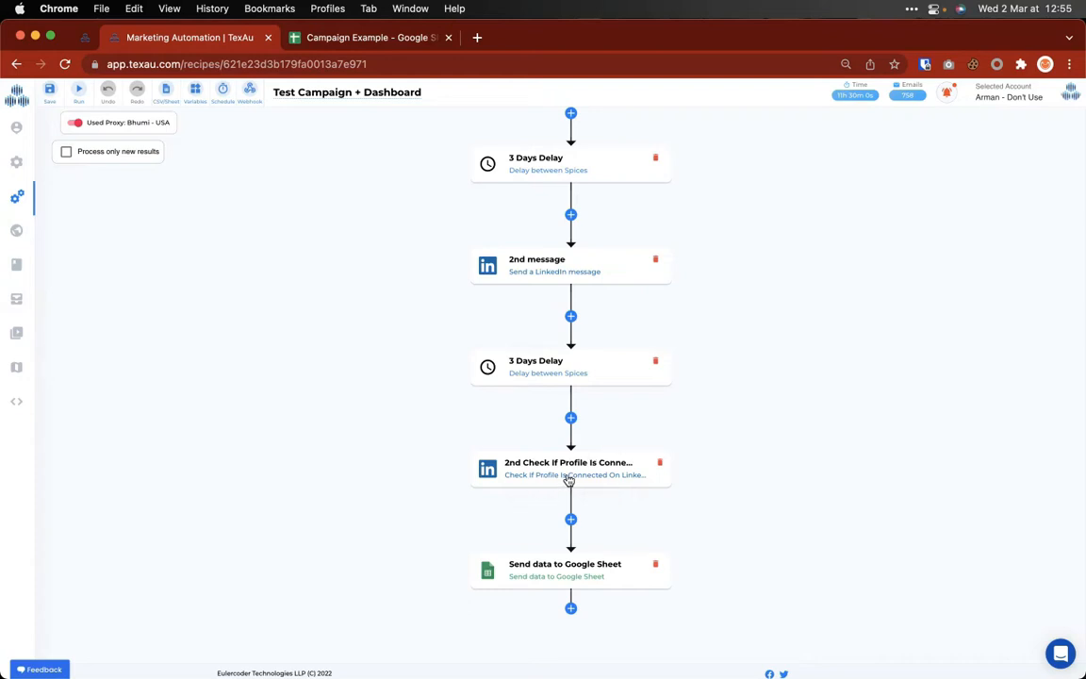
{"action": "scroll", "coordinate": [693, 398], "scroll_direction": "up", "scroll_amount": 8}
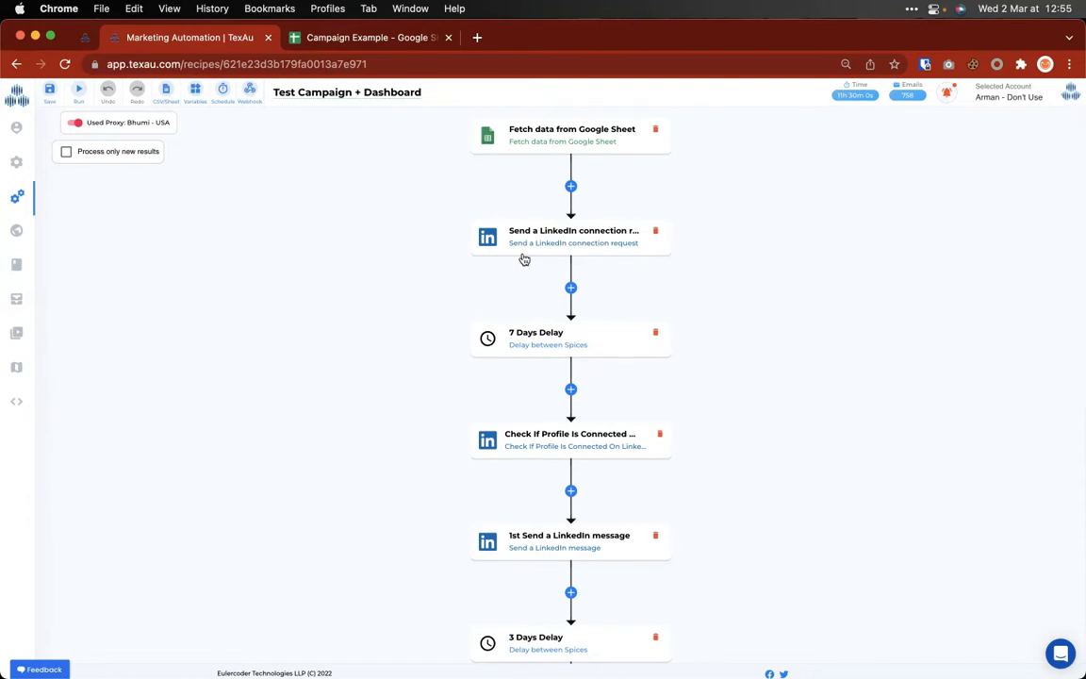
{"action": "scroll", "coordinate": [735, 415], "scroll_direction": "down", "scroll_amount": 8}
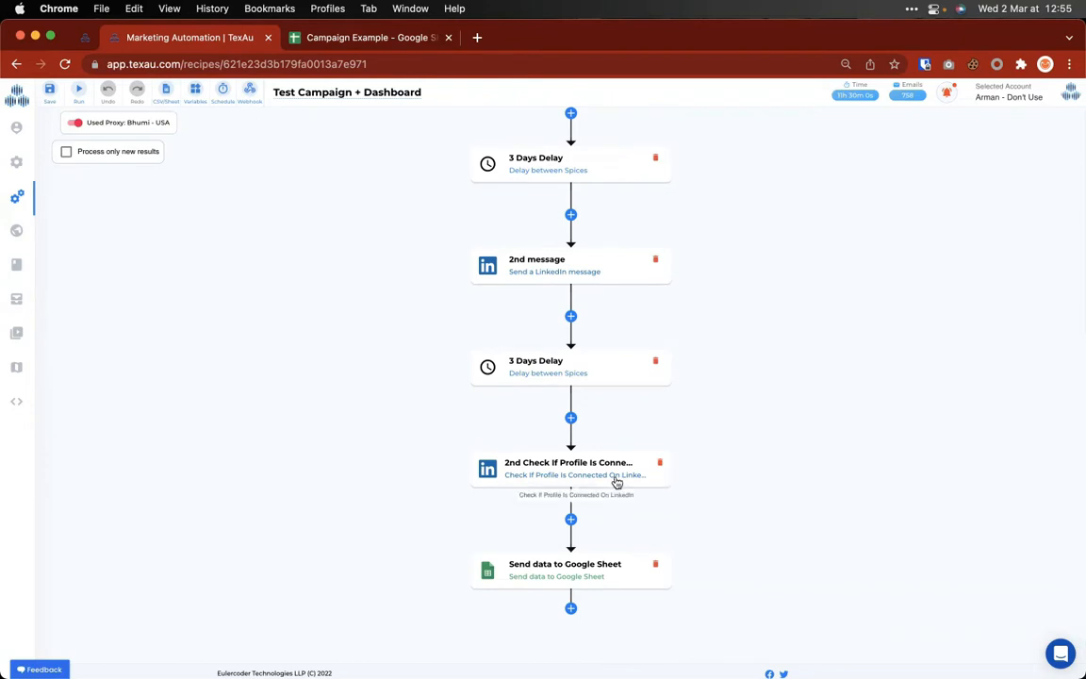
Step: Open the Send data to Google Sheet step's inputs and switch to the Campaign Example spreadsheet
{"action": "left_click", "coordinate": [553, 573]}
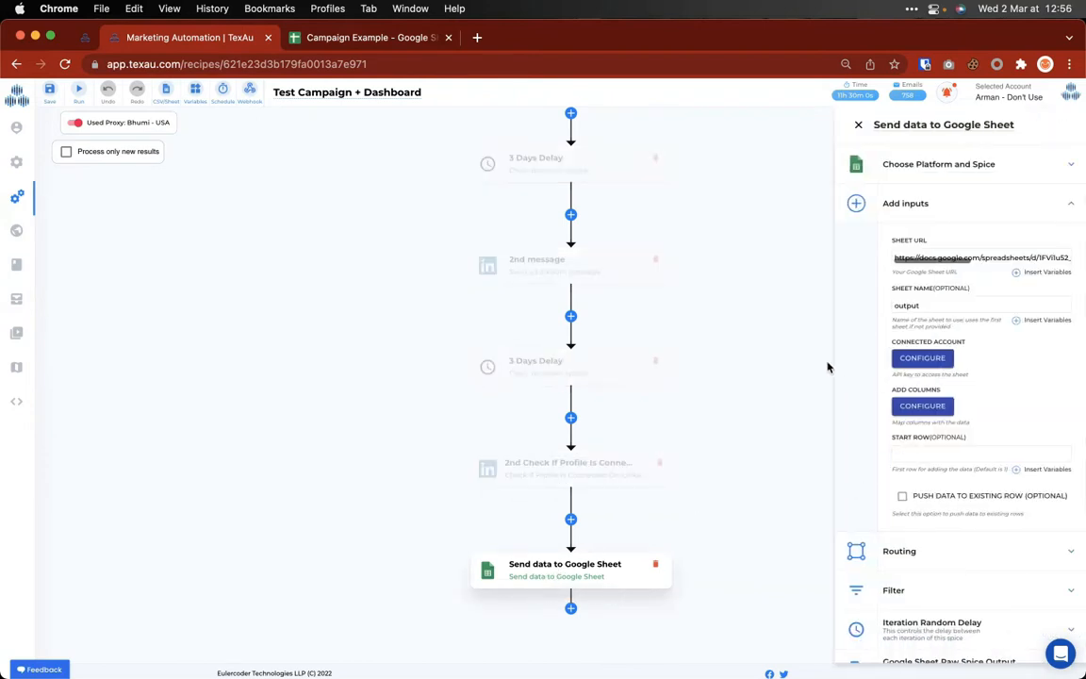
{"action": "left_click", "coordinate": [324, 43]}
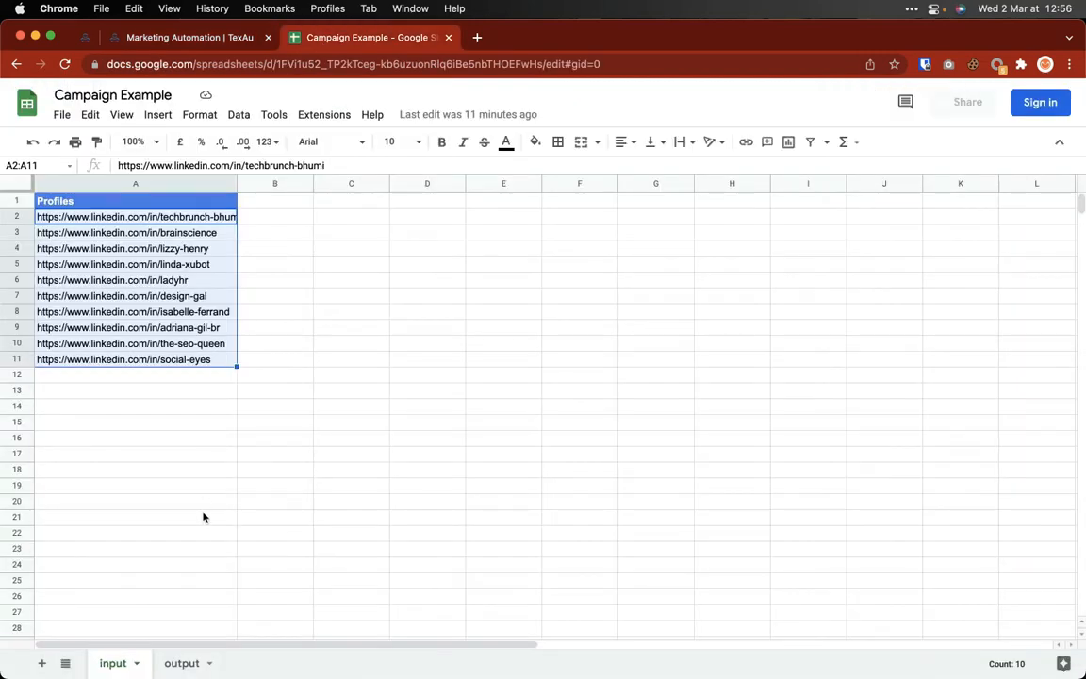
{"action": "left_click", "coordinate": [201, 657]}
{"action": "key", "text": "ctrl+Up"}
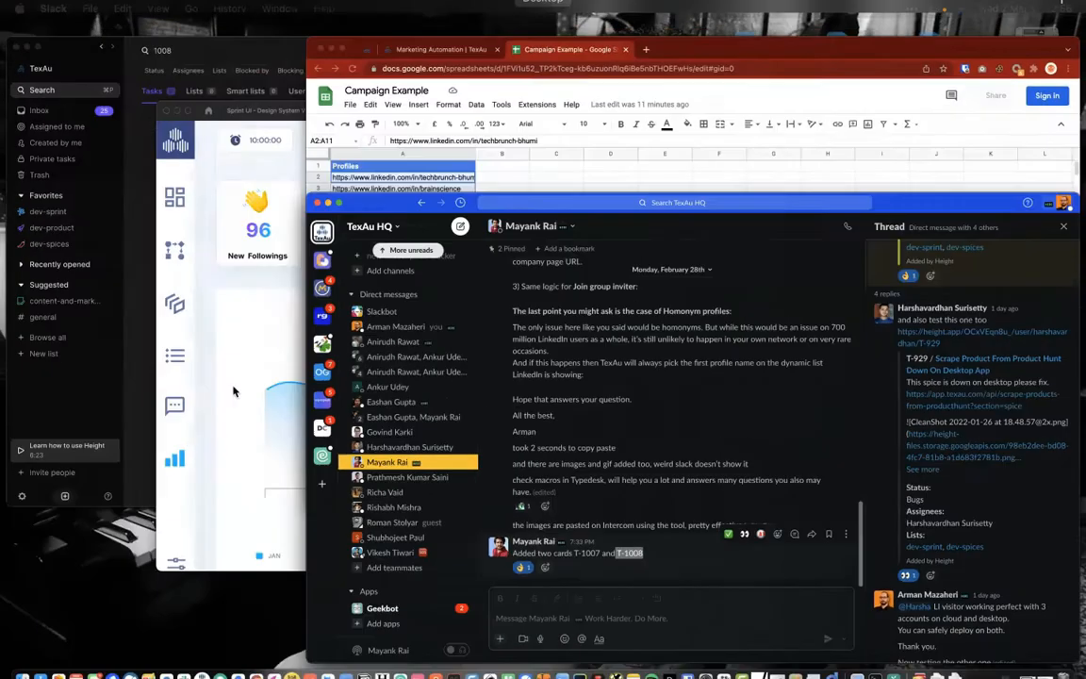
{"action": "left_click", "coordinate": [841, 201]}
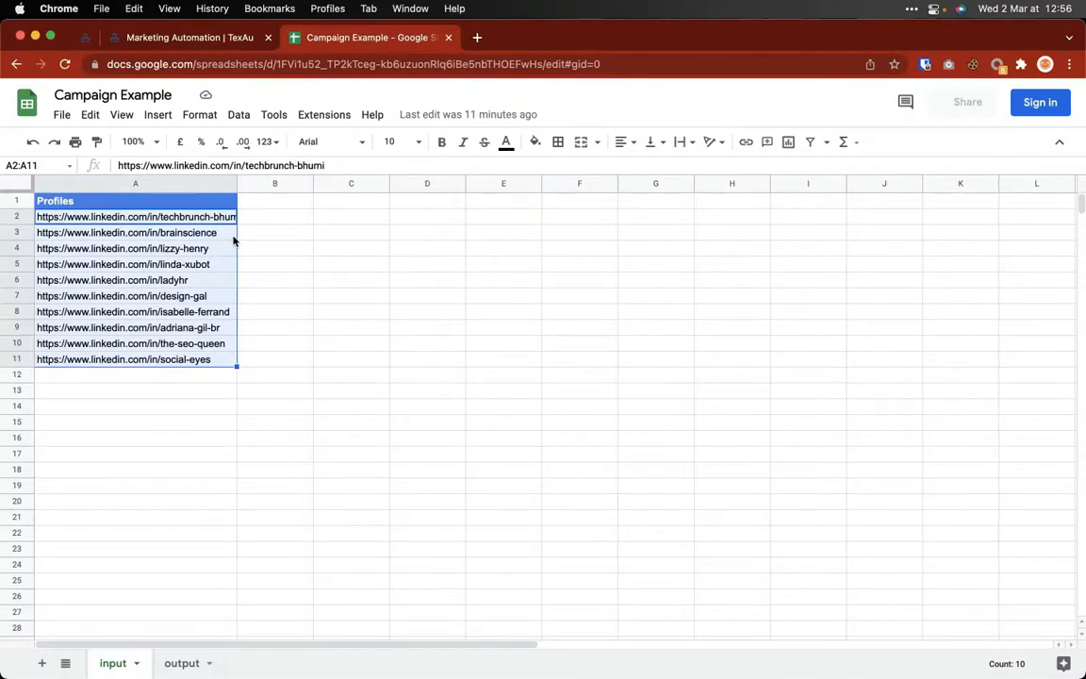
Step: Return to the recipe and examine the Fetch data from Google Sheet step's inputs and the spices available under the Google Sheet utility
{"action": "left_click", "coordinate": [193, 38]}
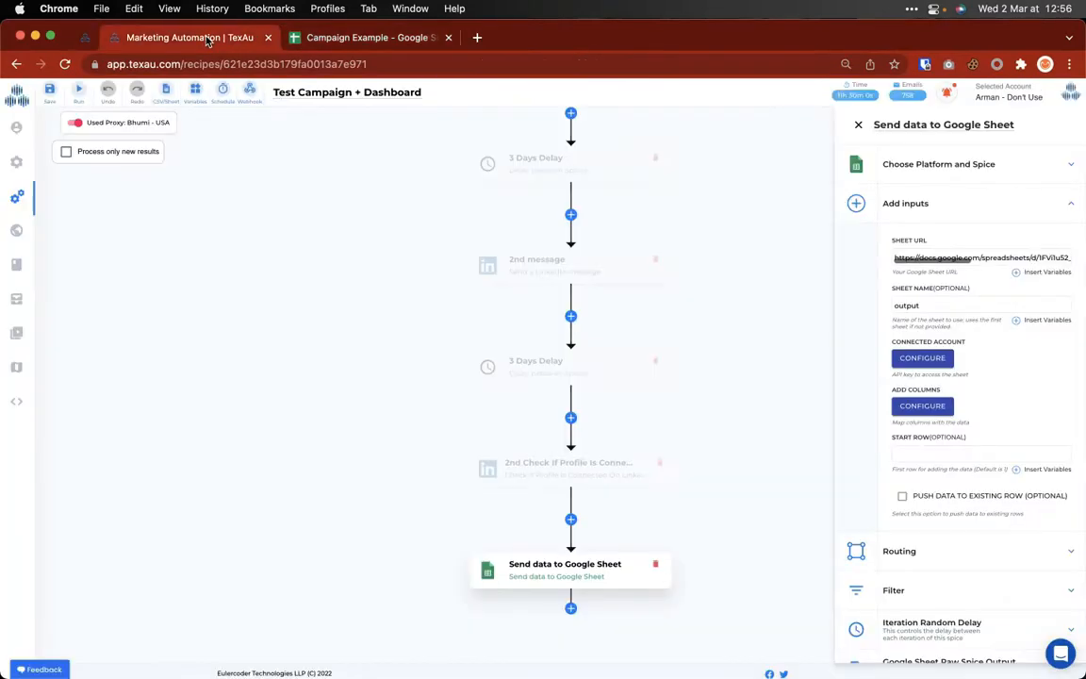
{"action": "scroll", "coordinate": [527, 233], "scroll_direction": "up", "scroll_amount": 5}
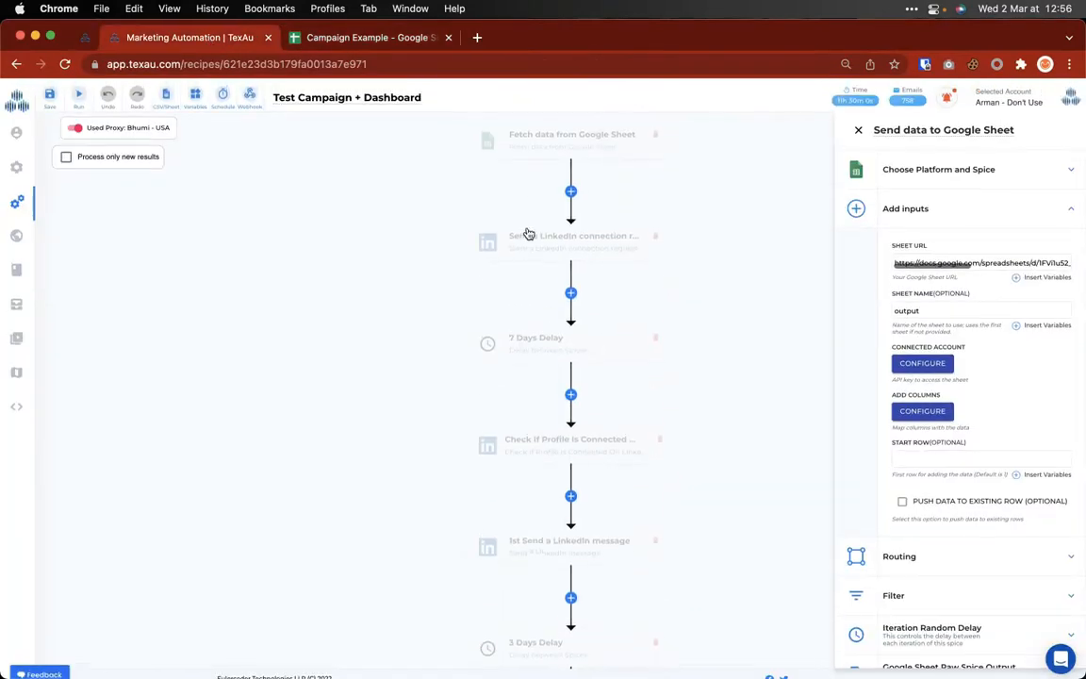
{"action": "left_click", "coordinate": [556, 142]}
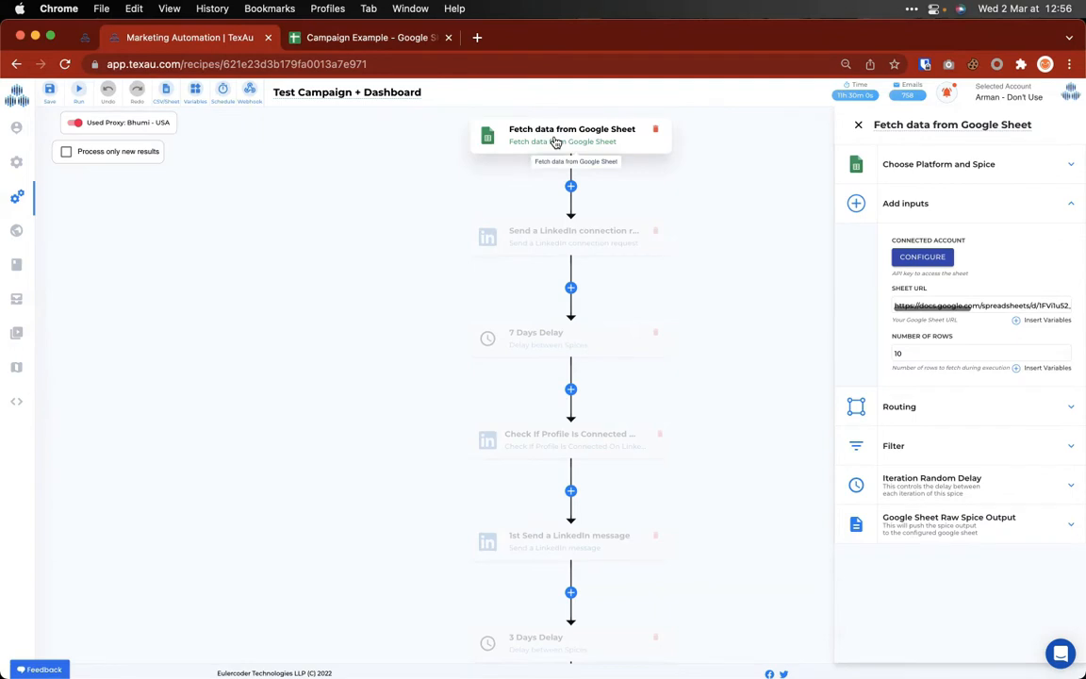
{"action": "left_click", "coordinate": [168, 92]}
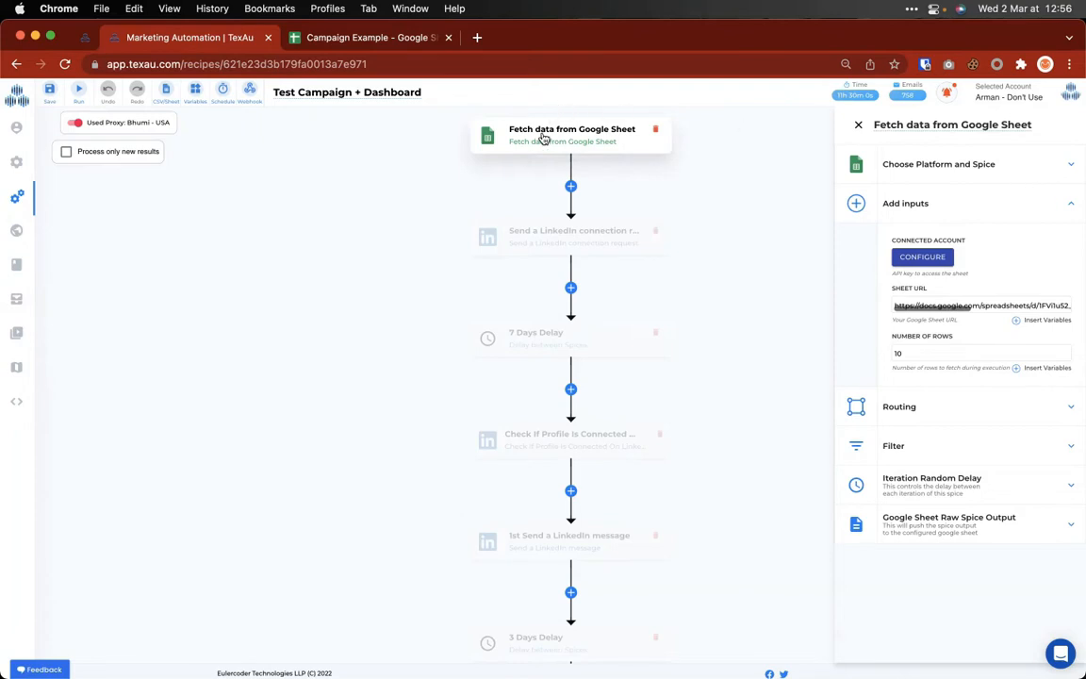
{"action": "left_click", "coordinate": [951, 165]}
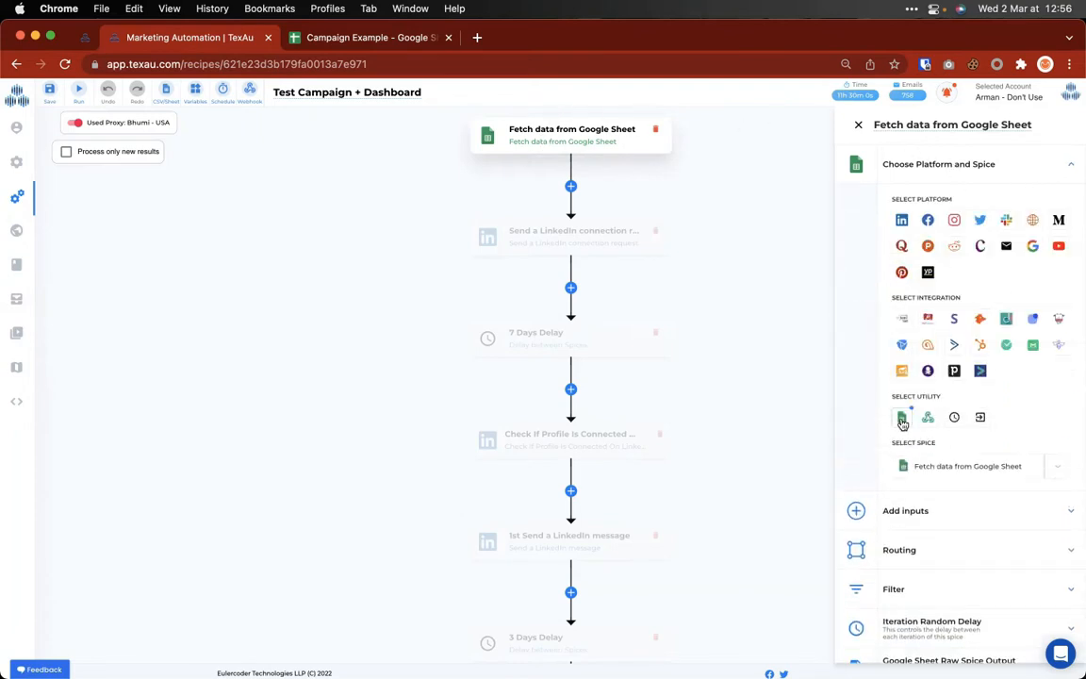
{"action": "left_click", "coordinate": [982, 467]}
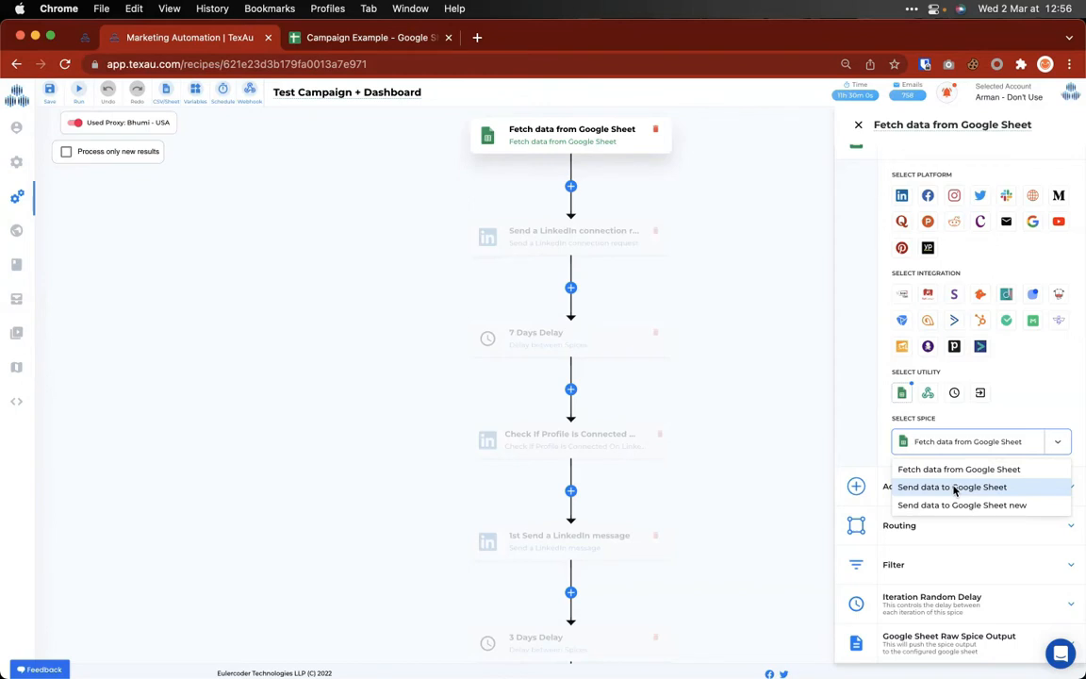
{"action": "left_click", "coordinate": [857, 421]}
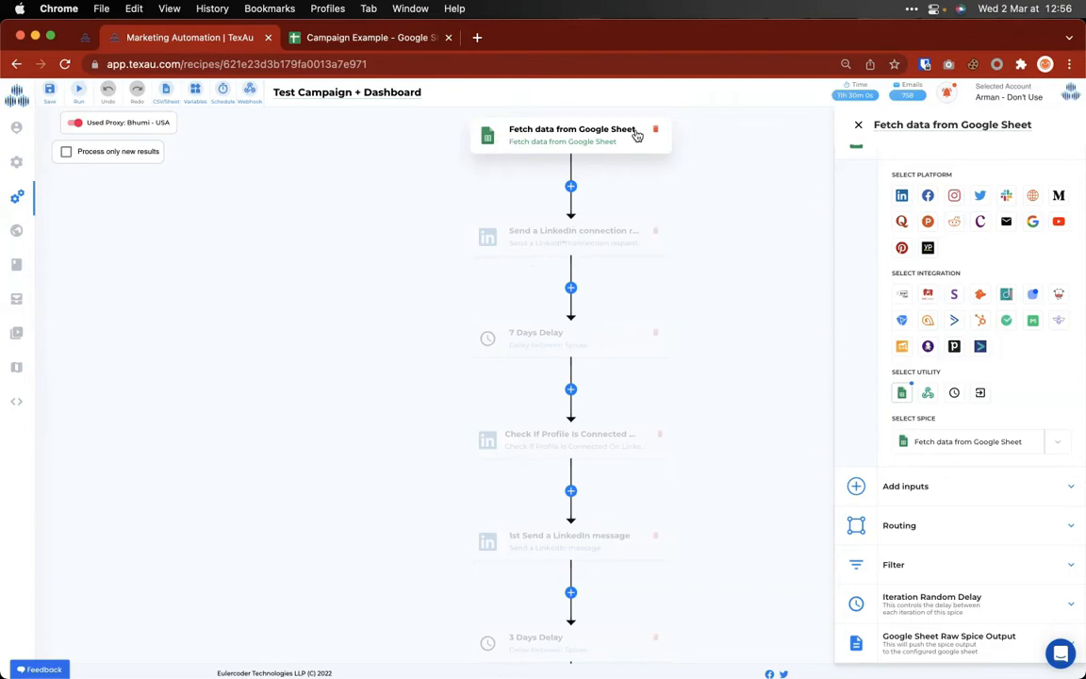
Step: Open the Send a LinkedIn connection request step and show the variables available for its profile URL
{"action": "left_click", "coordinate": [336, 37]}
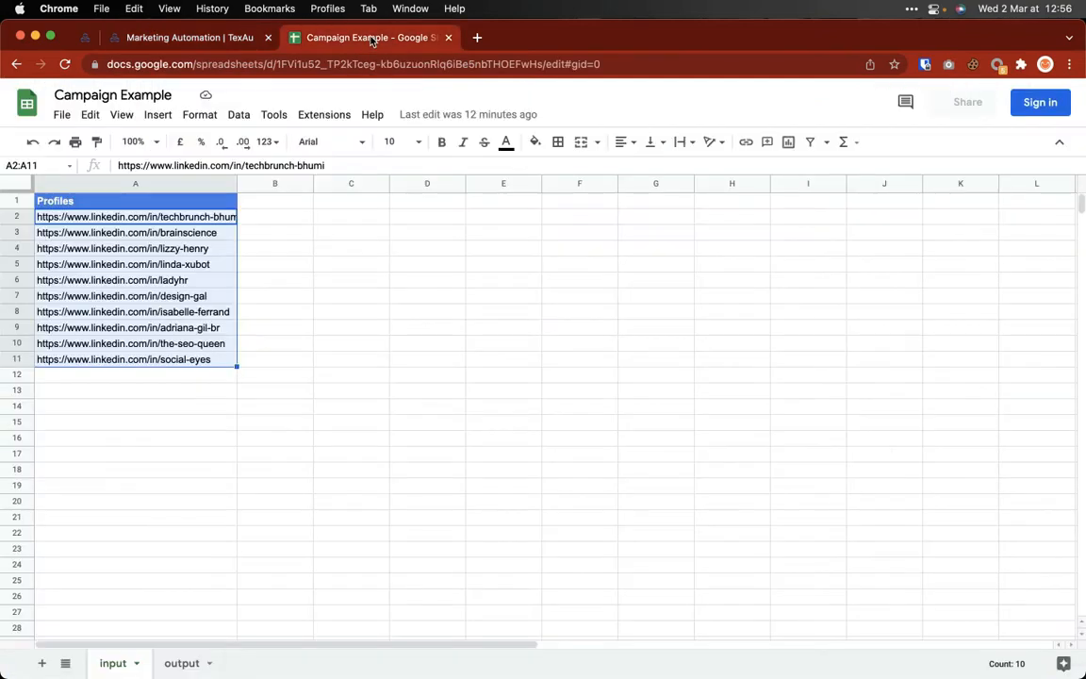
{"action": "left_click", "coordinate": [187, 43]}
{"action": "left_click", "coordinate": [517, 248]}
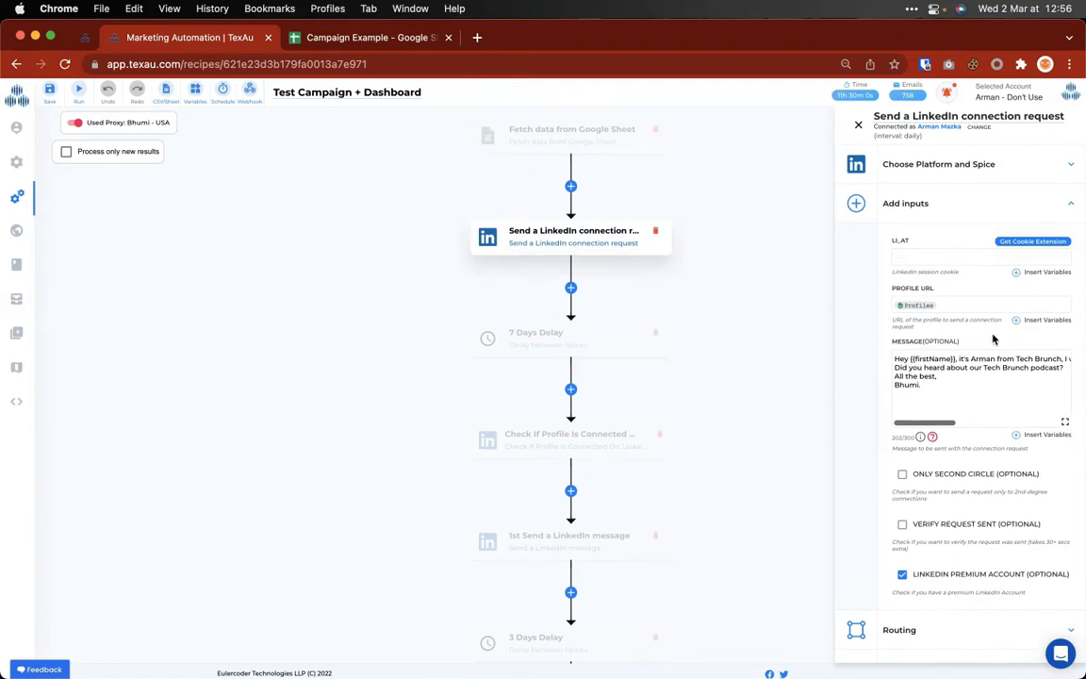
{"action": "left_click", "coordinate": [1018, 321]}
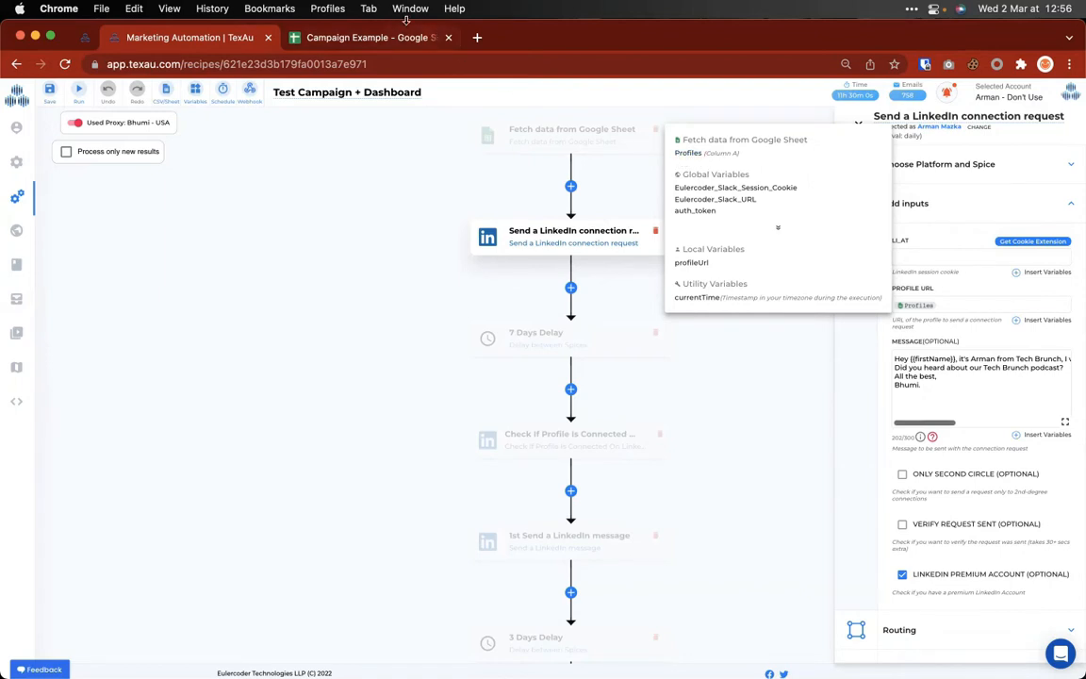
Step: Check the Profiles header and the URLs below it in the input sheet against the connection request's profile URL variable
{"action": "left_click", "coordinate": [341, 36]}
{"action": "left_click", "coordinate": [62, 201]}
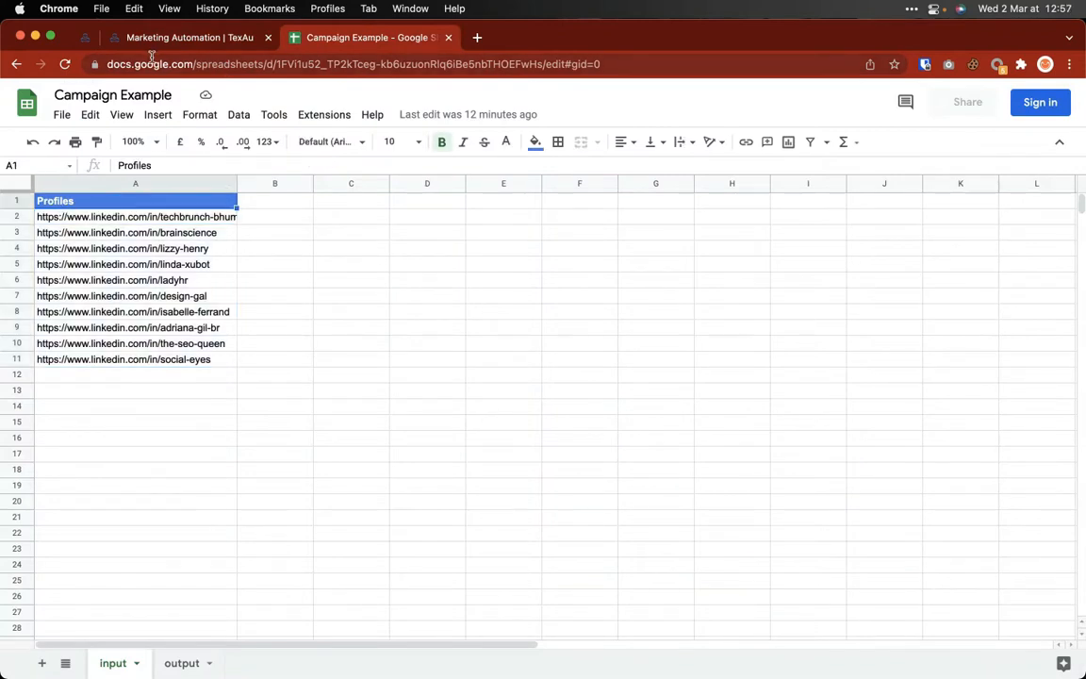
{"action": "left_click", "coordinate": [141, 218]}
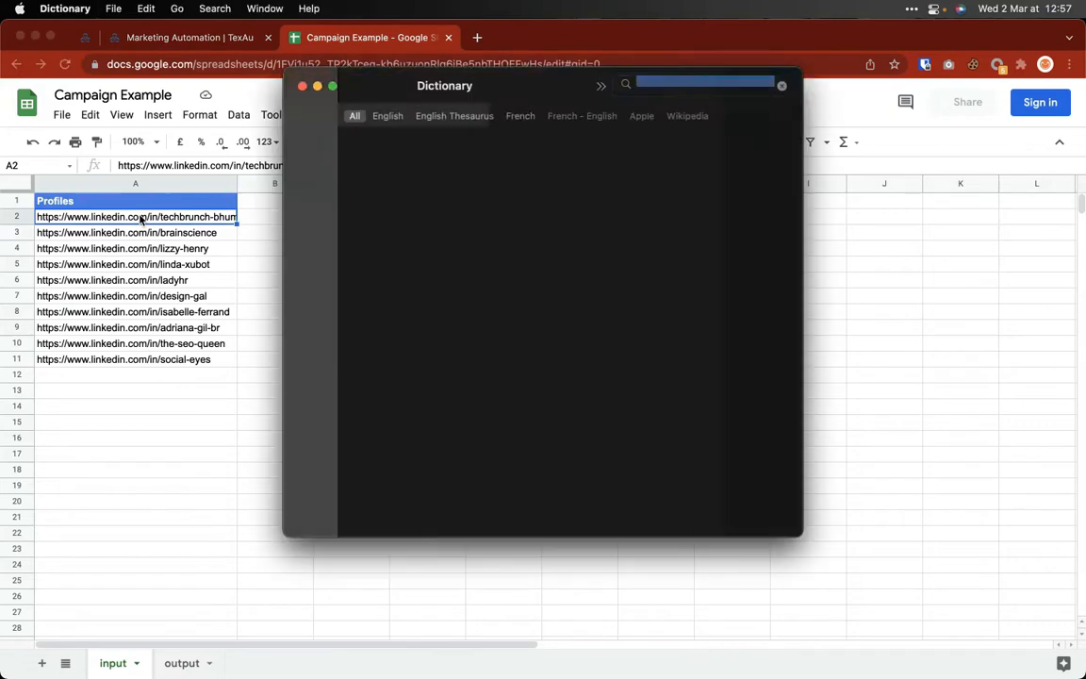
{"action": "left_click", "coordinate": [118, 239]}
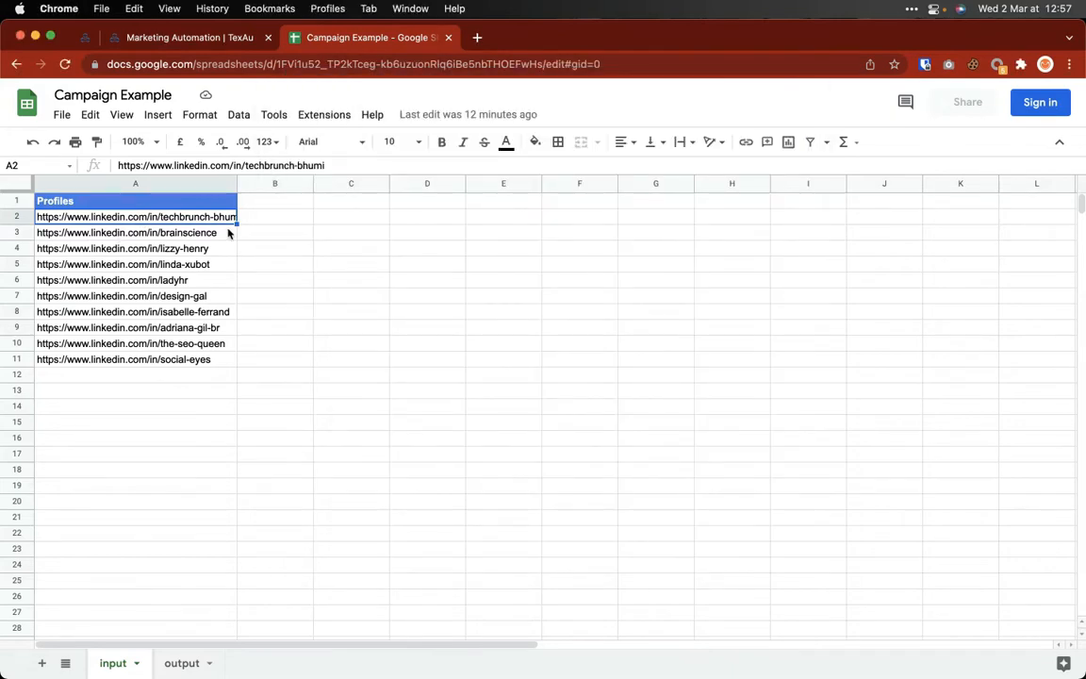
{"action": "left_click_drag", "start_coordinate": [207, 230], "coordinate": [230, 377]}
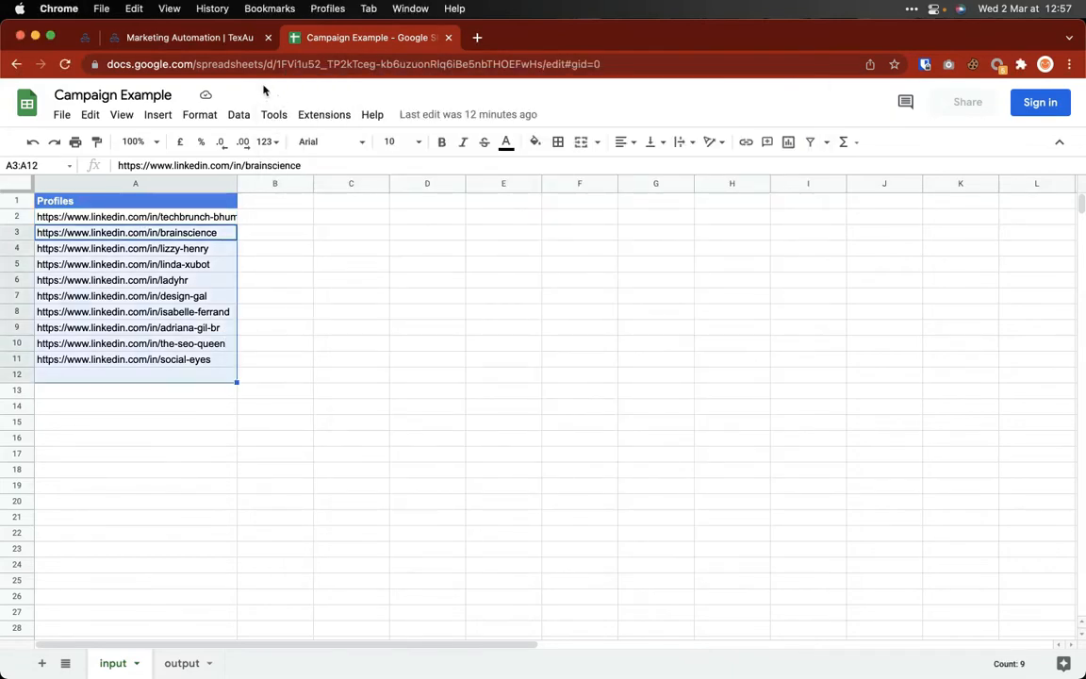
{"action": "left_click", "coordinate": [194, 39]}
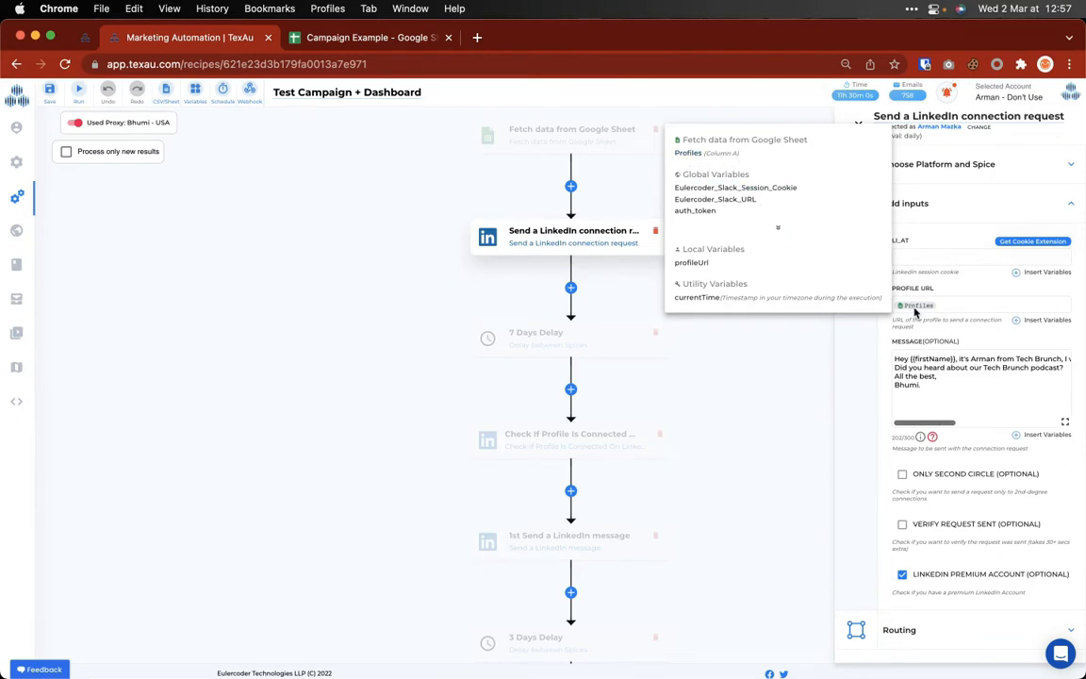
{"action": "left_click", "coordinate": [971, 303]}
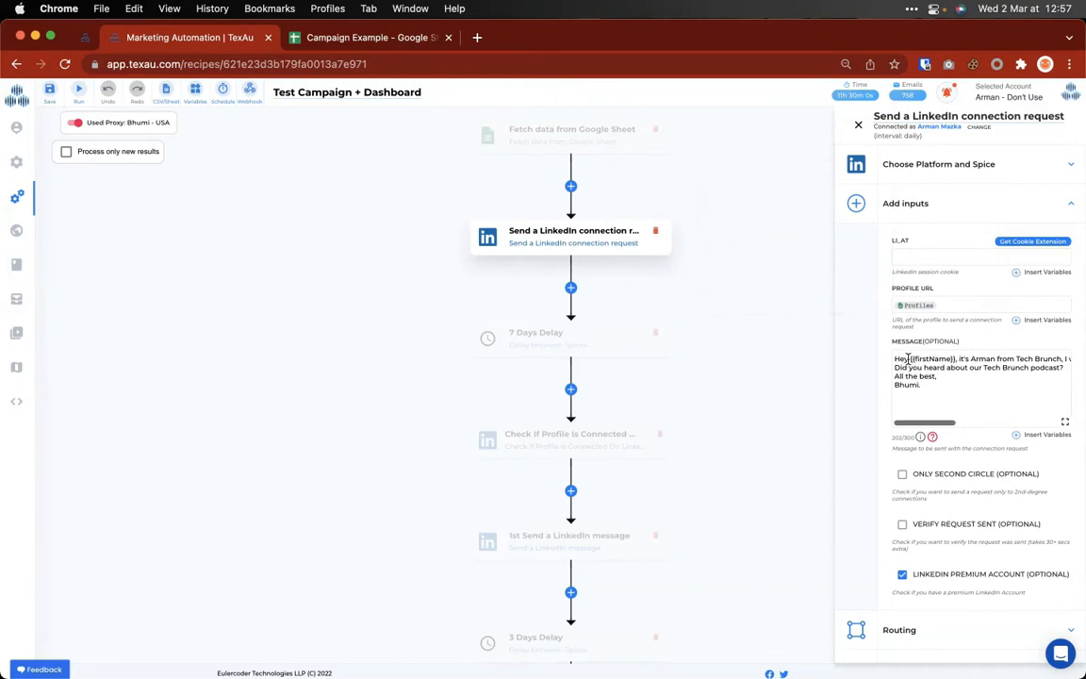
Step: Examine the connection request's message, its firstName tag and the other tags available for personalising it
{"action": "left_click", "coordinate": [909, 359]}
{"action": "left_click", "coordinate": [1016, 437]}
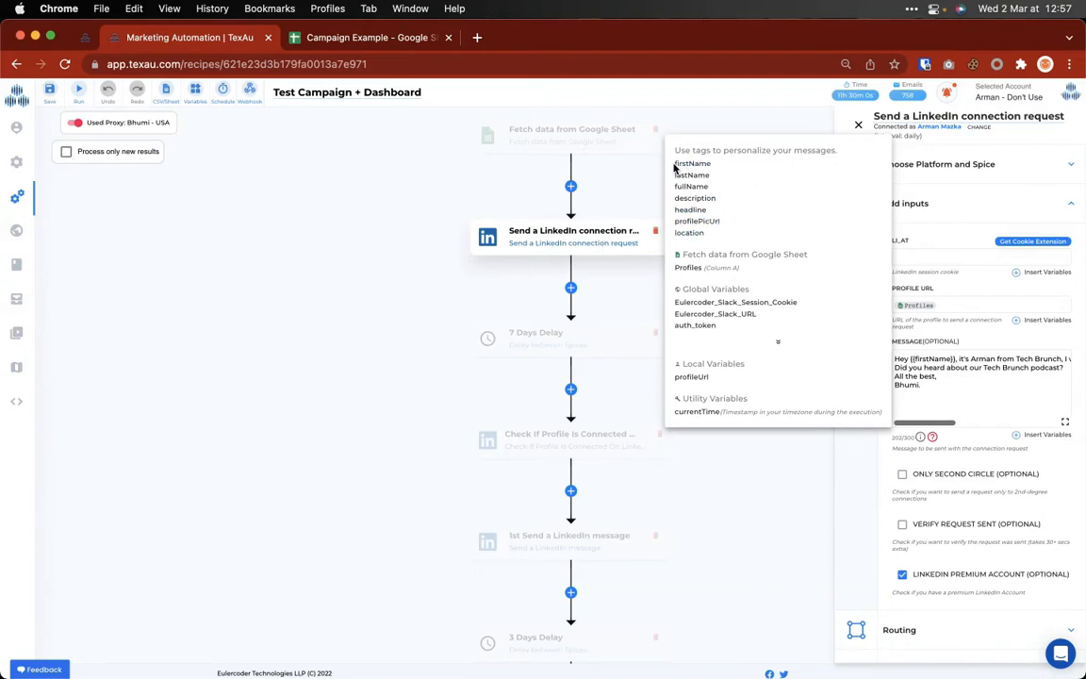
{"action": "left_click", "coordinate": [975, 391]}
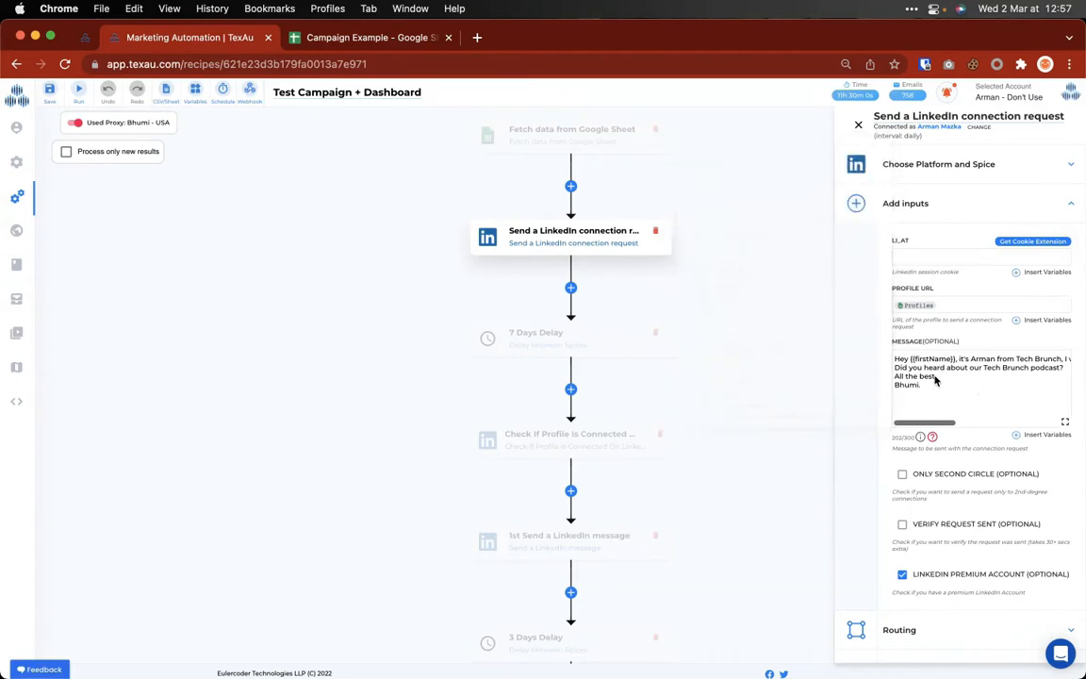
{"action": "double_click", "coordinate": [942, 359]}
{"action": "scroll", "coordinate": [913, 471], "scroll_direction": "down", "scroll_amount": 1}
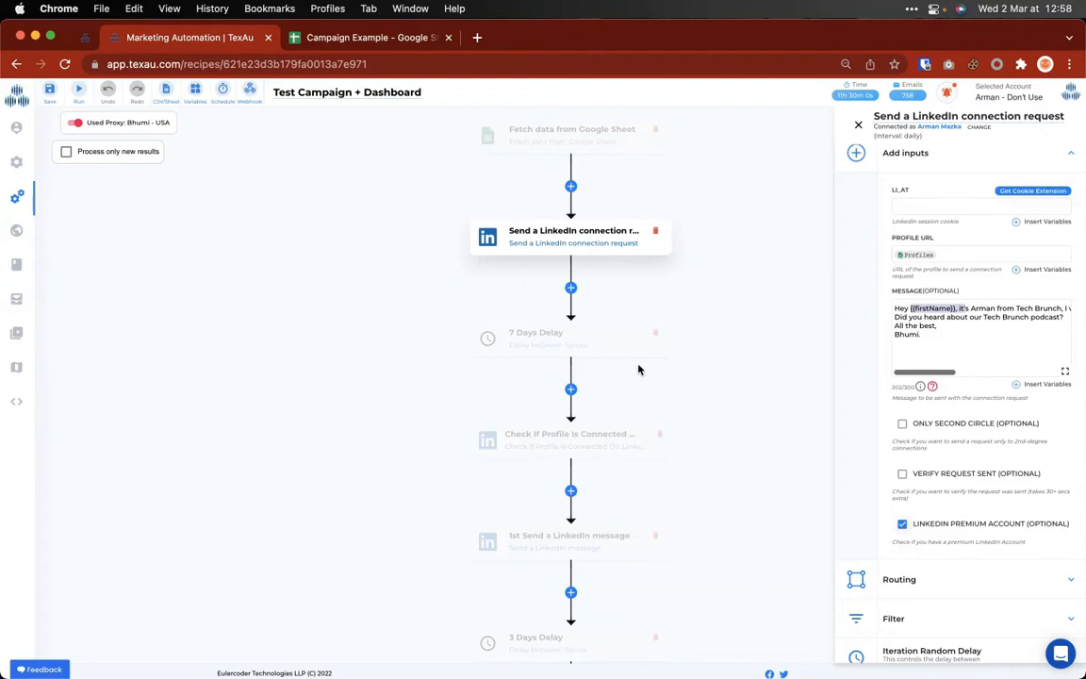
Step: Set the 7 Days Delay step's delay value to 5, keeping the time unit at Minute
{"action": "left_click", "coordinate": [577, 348]}
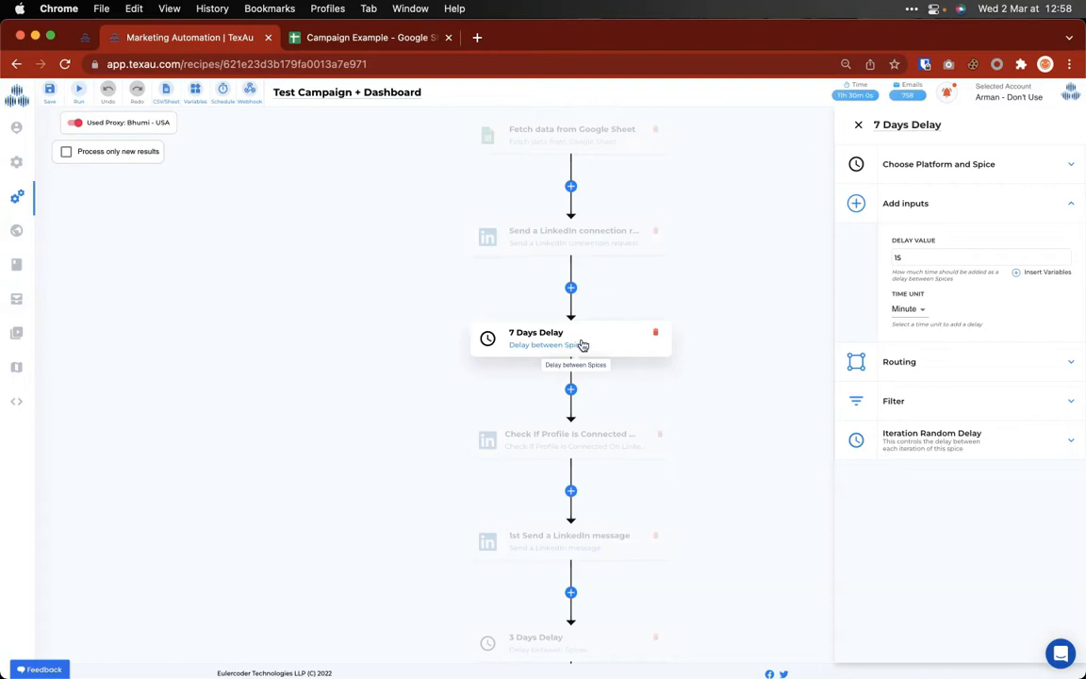
{"action": "left_click", "coordinate": [897, 256]}
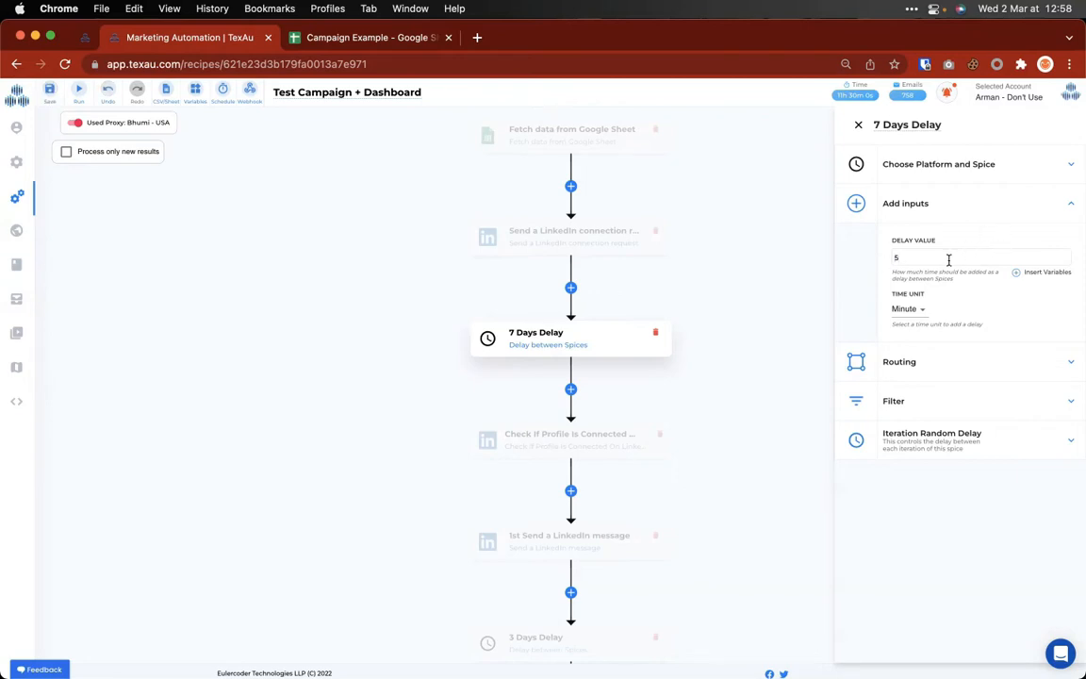
{"action": "left_click", "coordinate": [908, 308]}
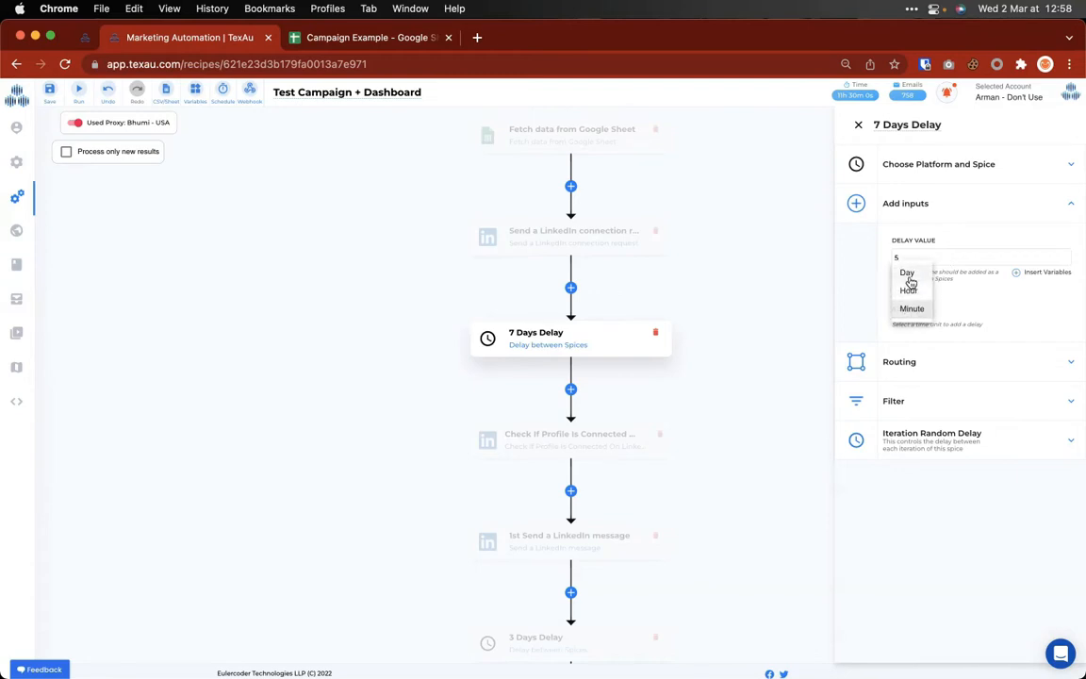
{"action": "left_click", "coordinate": [968, 293]}
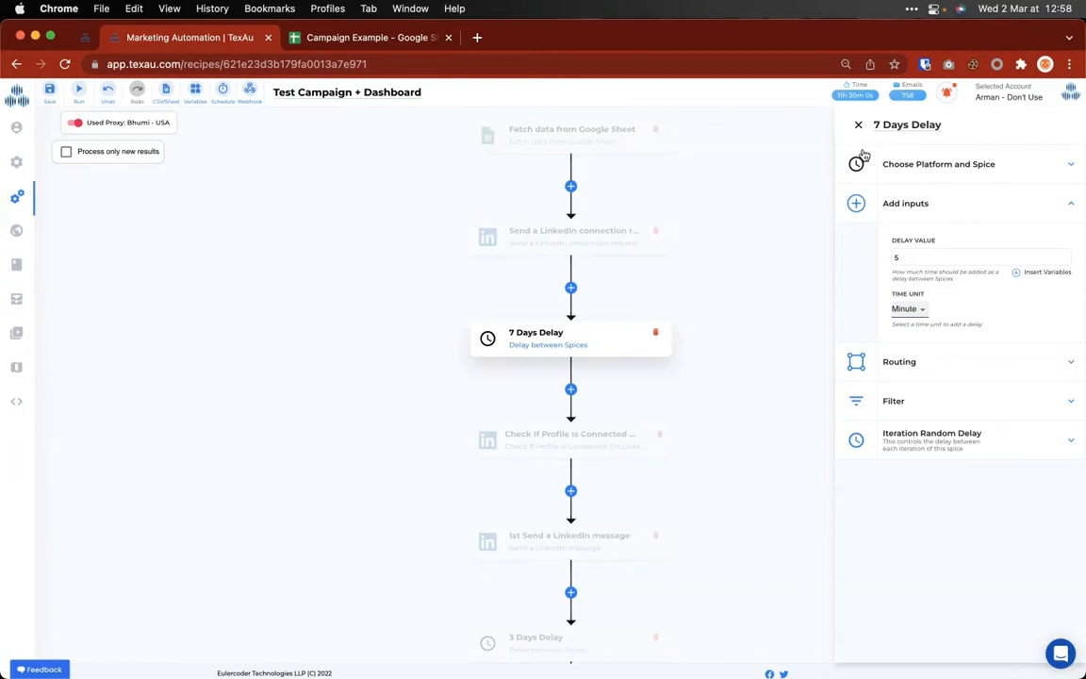
Step: Open the first Check If Profile Is Connected step and view the variables available for its profile URL
{"action": "left_click", "coordinate": [582, 450]}
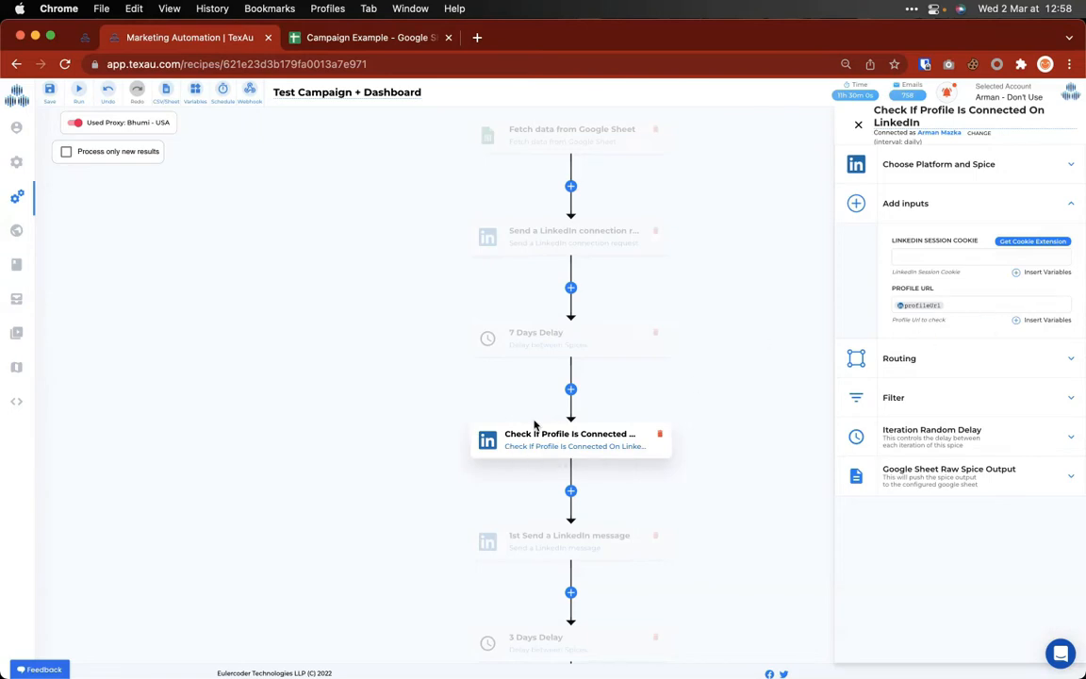
{"action": "left_click", "coordinate": [1017, 319]}
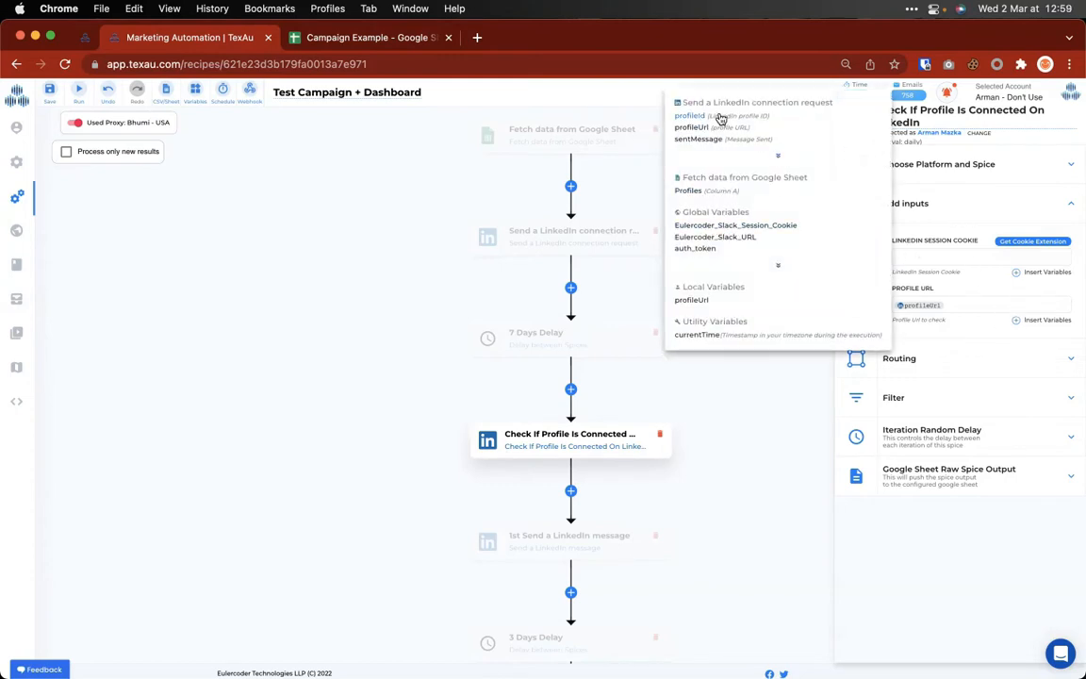
{"action": "left_click", "coordinate": [552, 388]}
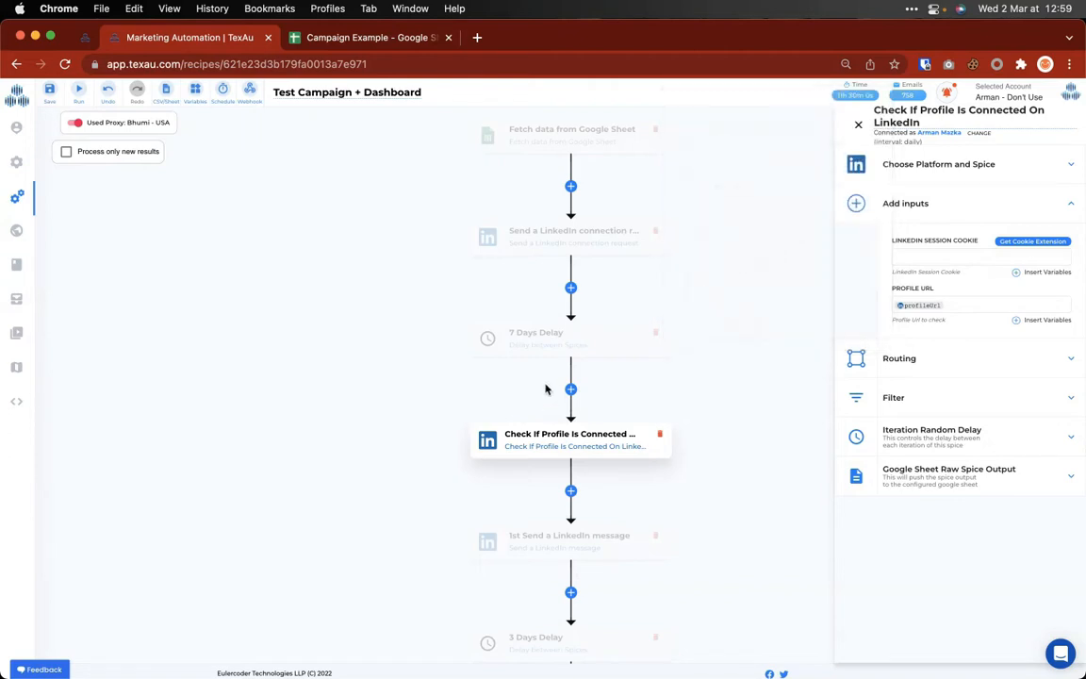
{"action": "scroll", "coordinate": [549, 388], "scroll_direction": "down", "scroll_amount": 5}
{"action": "scroll", "coordinate": [528, 396], "scroll_direction": "up", "scroll_amount": 5}
Step: Review the 7 Days Delay inputs again, and the connection request outputs that can feed the connection check's profile URL
{"action": "left_click", "coordinate": [542, 347]}
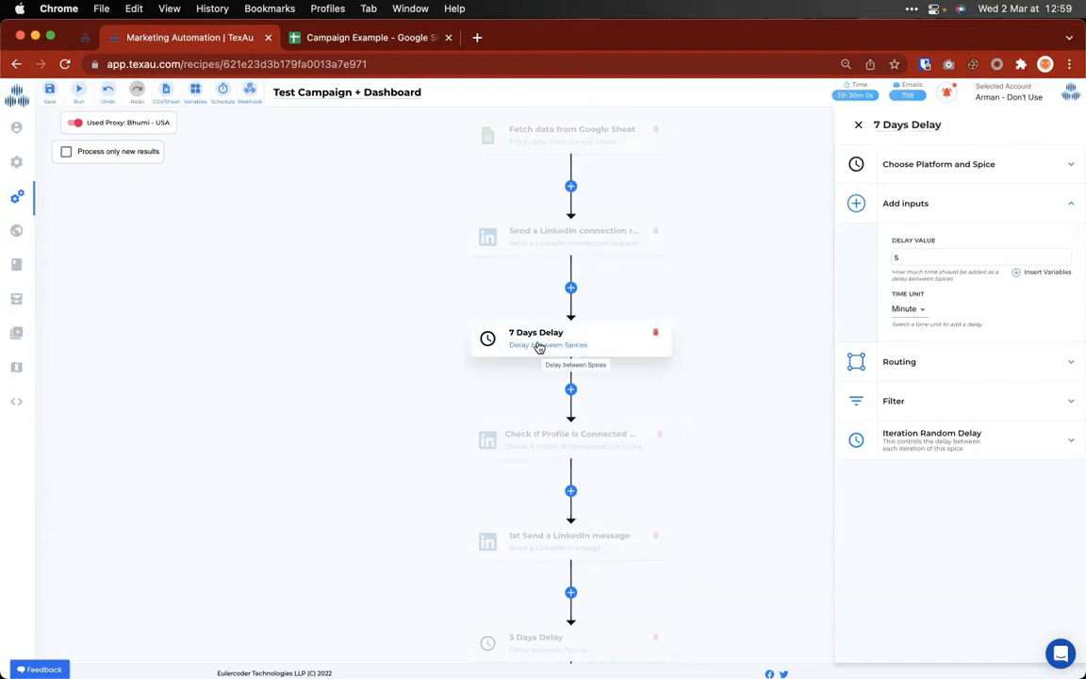
{"action": "left_click", "coordinate": [507, 438]}
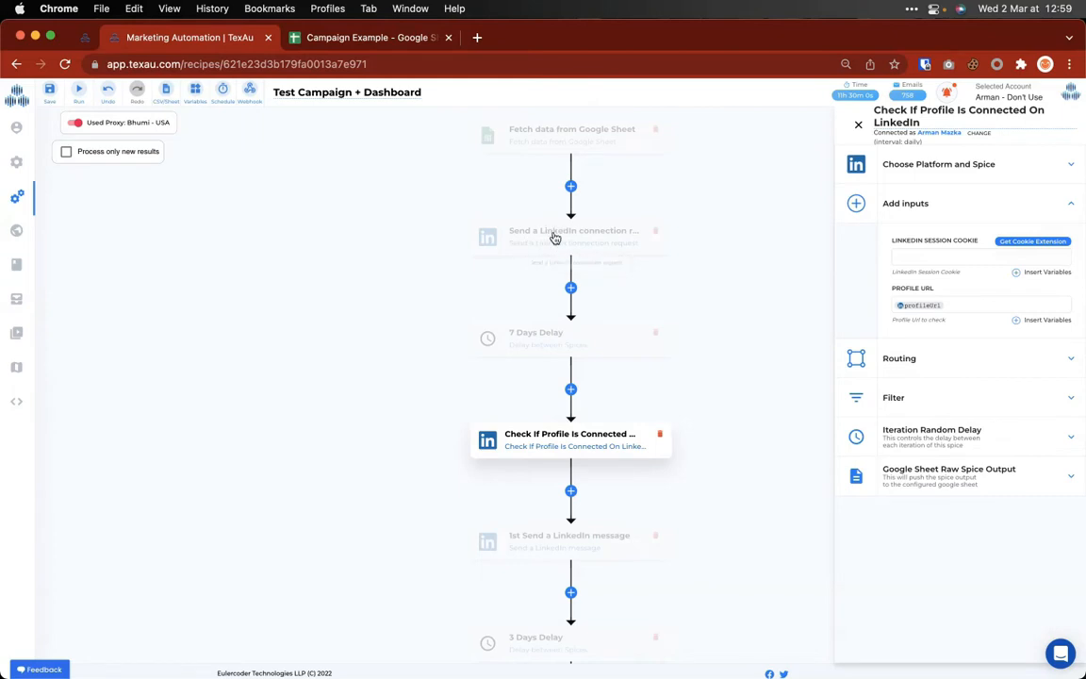
{"action": "left_click", "coordinate": [1016, 320]}
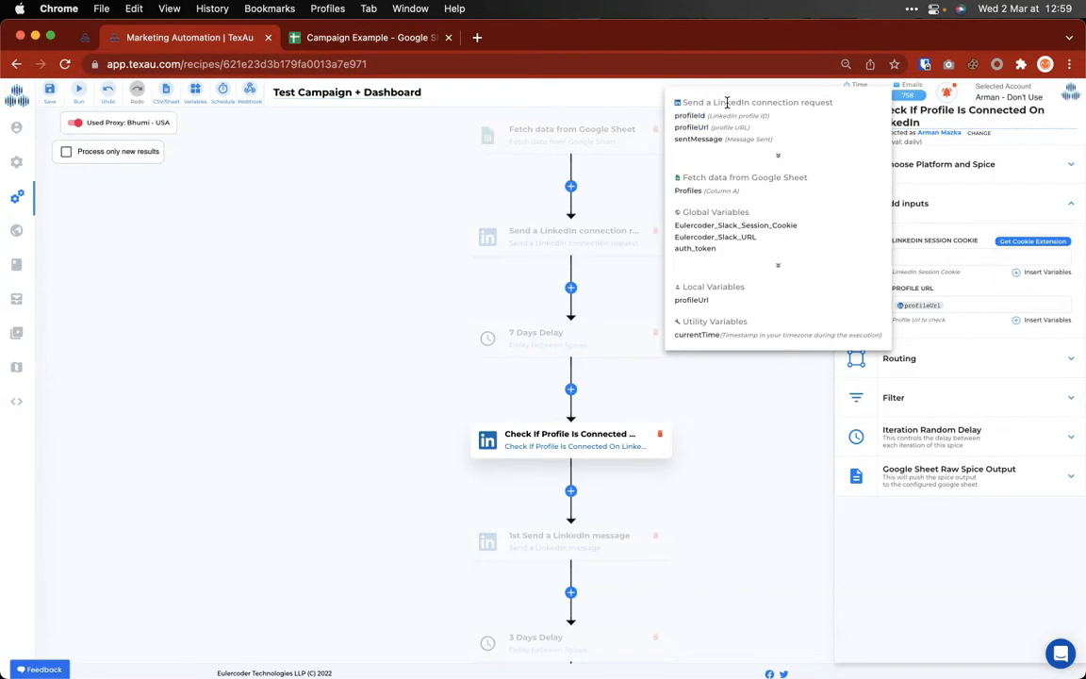
{"action": "left_click", "coordinate": [413, 292]}
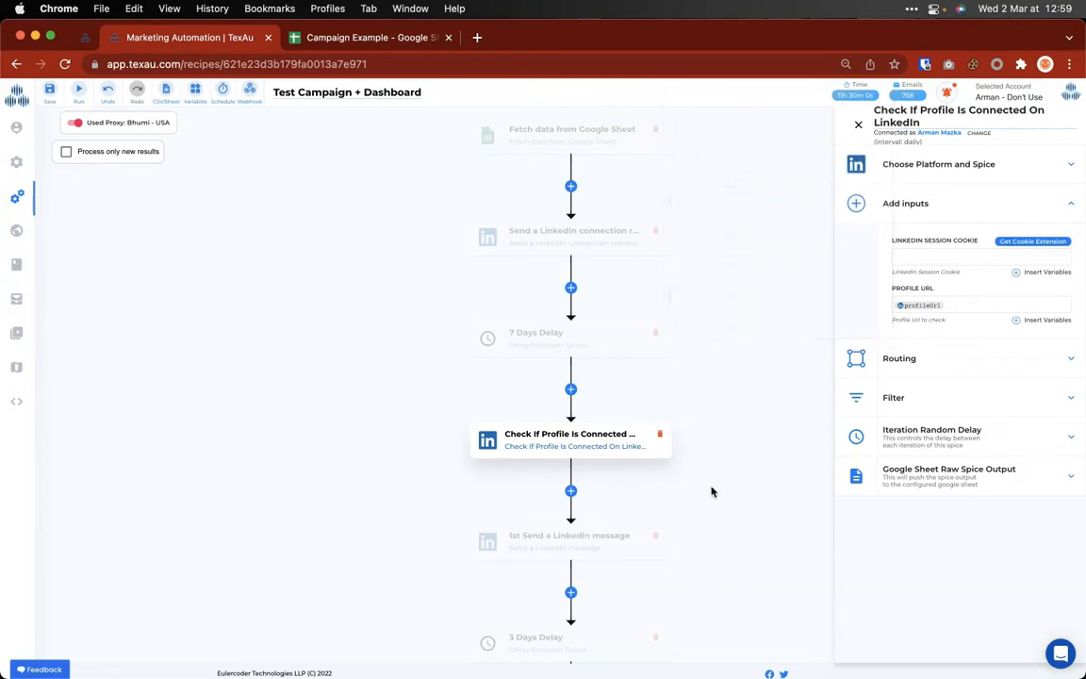
{"action": "scroll", "coordinate": [699, 479], "scroll_direction": "down", "scroll_amount": 1}
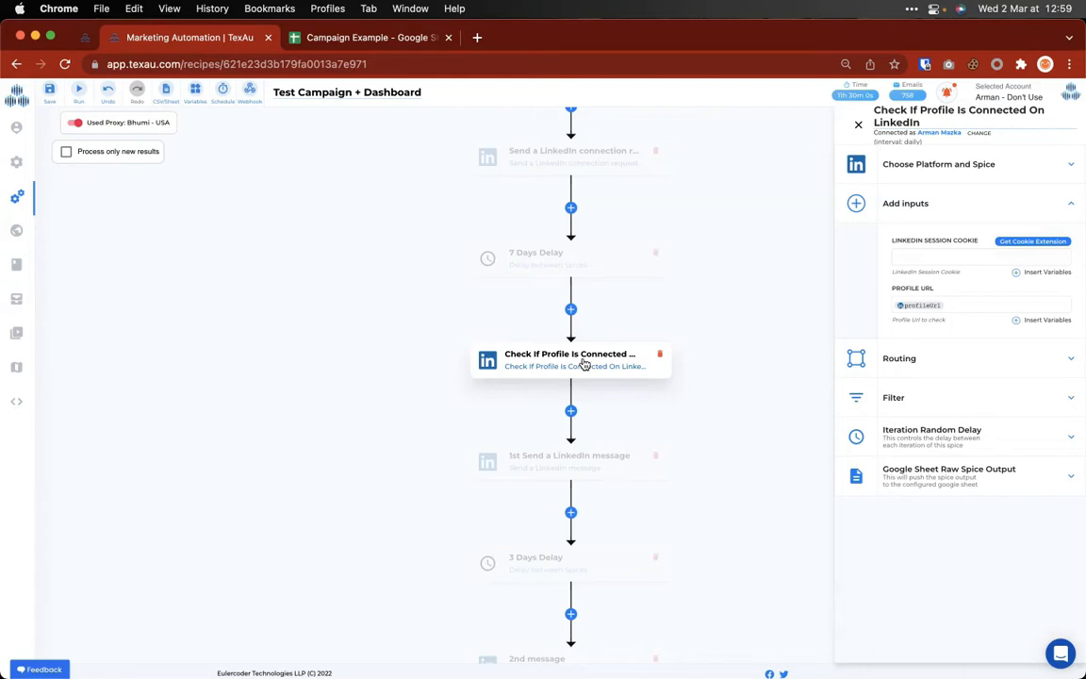
Step: Create a new recipe and add the LinkedIn spice Check If Profile Is Connected On LinkedIn as its first step
{"action": "left_click", "coordinate": [32, 197]}
{"action": "left_click", "coordinate": [379, 171]}
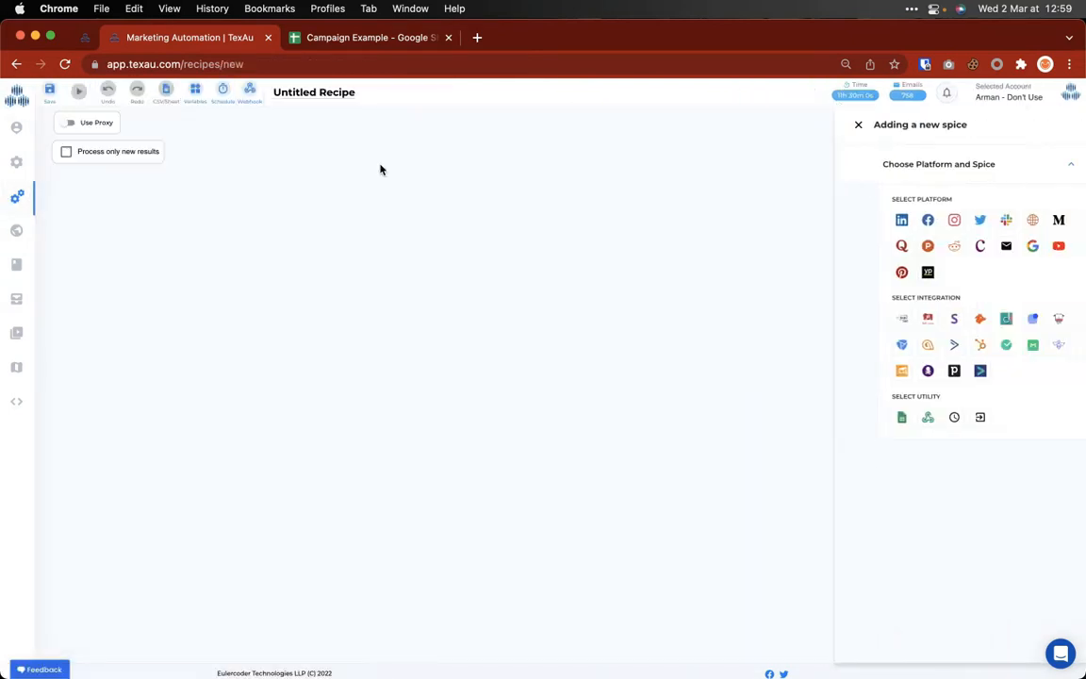
{"action": "left_click", "coordinate": [901, 220]}
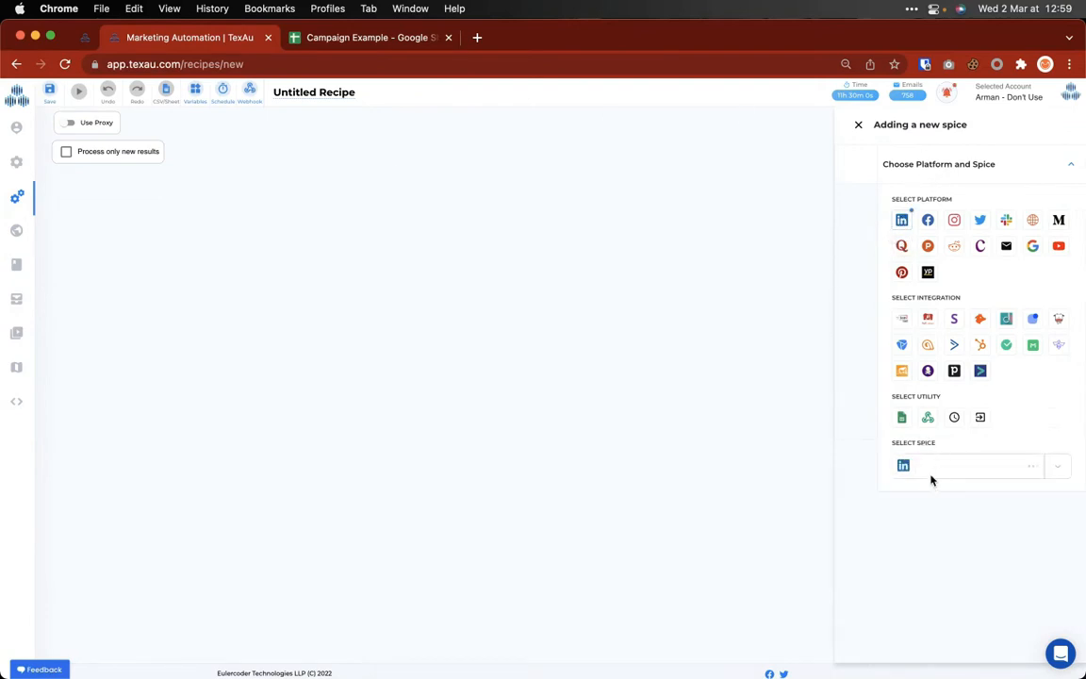
{"action": "left_click", "coordinate": [921, 471]}
{"action": "type", "text": "check"}
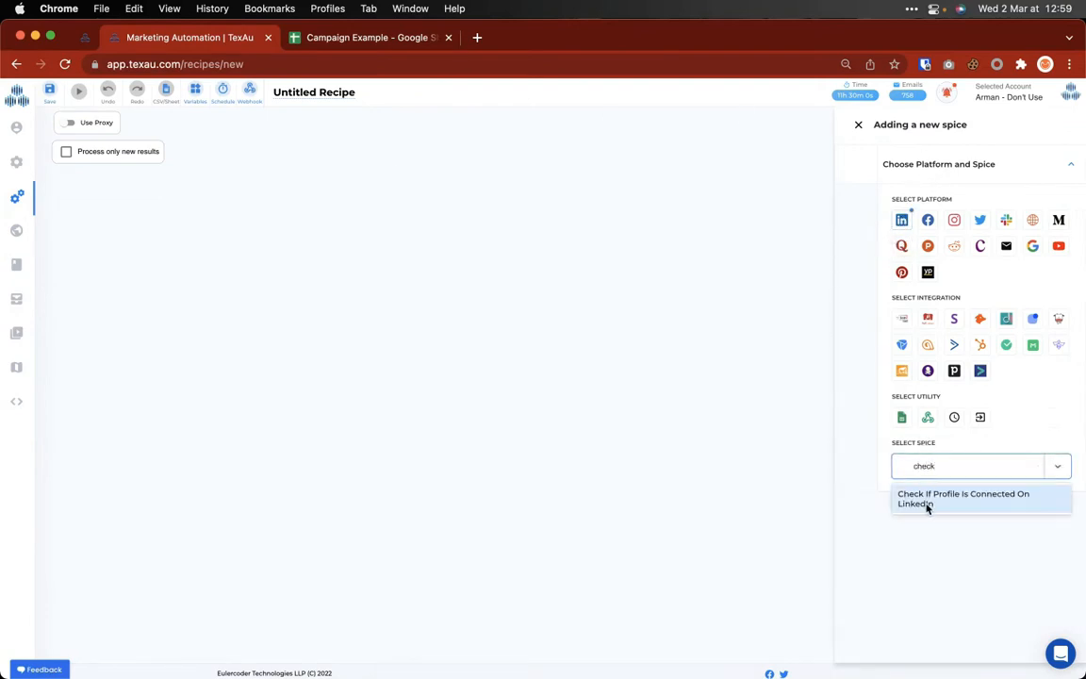
{"action": "right_click", "coordinate": [929, 507]}
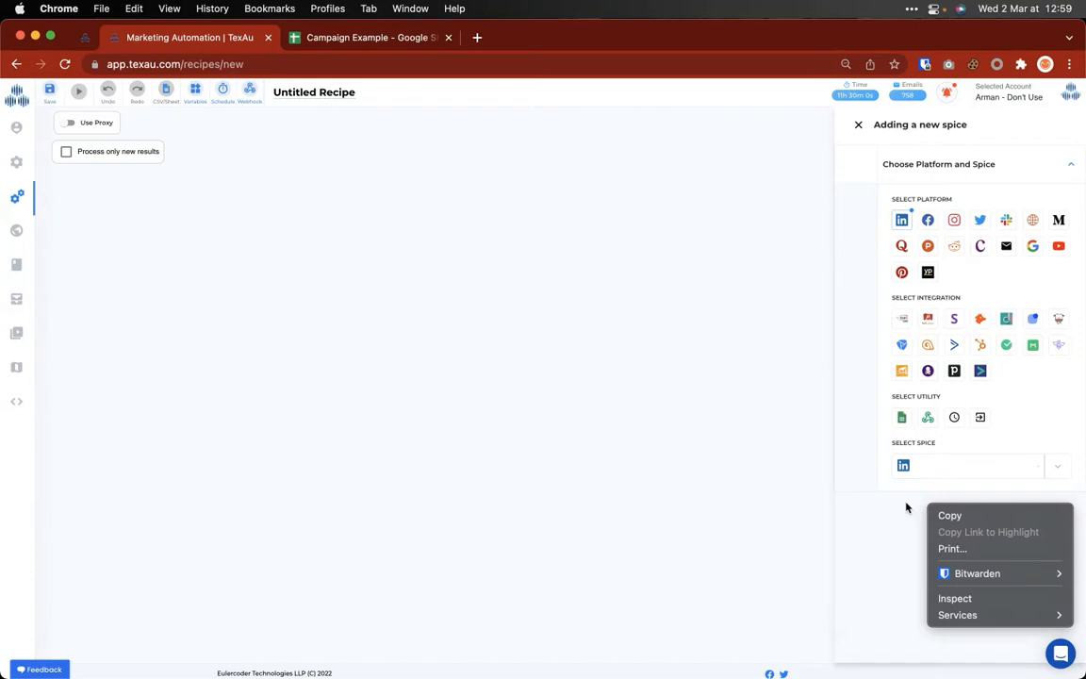
{"action": "left_click", "coordinate": [918, 472]}
{"action": "left_click", "coordinate": [917, 469]}
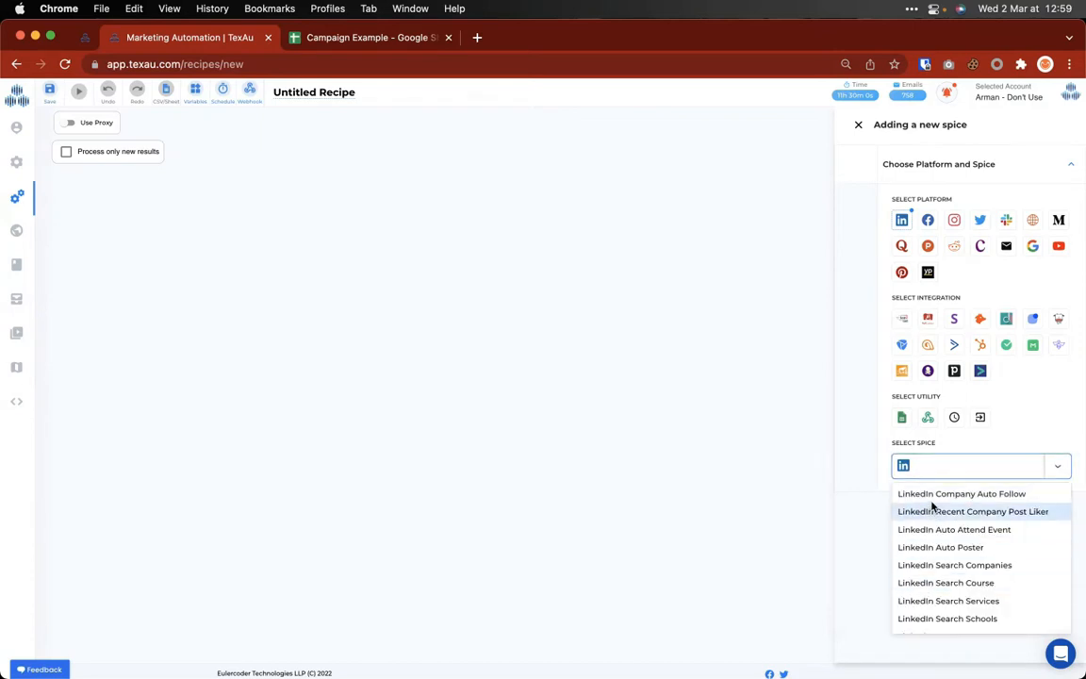
{"action": "type", "text": "check"}
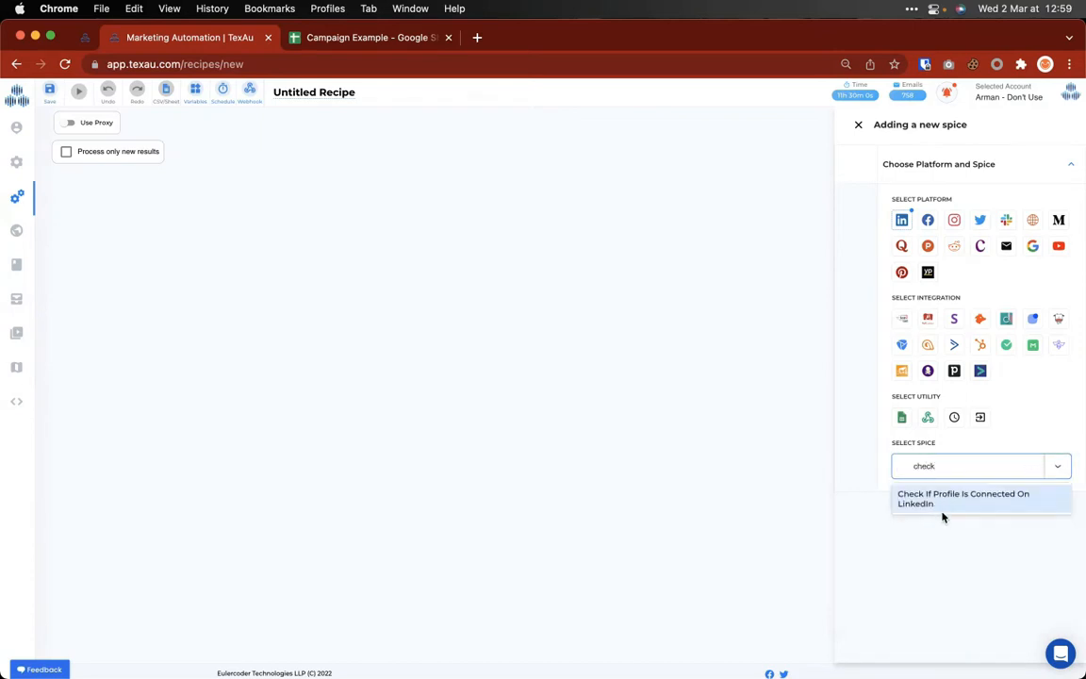
{"action": "left_click", "coordinate": [943, 510]}
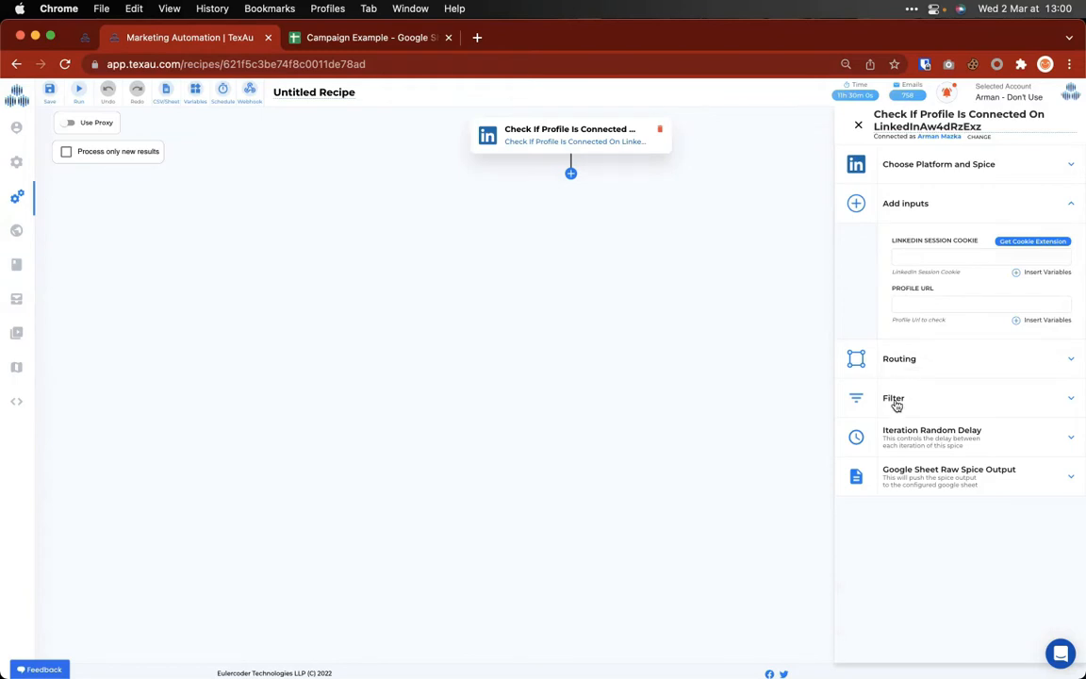
Step: Add a routing condition to the connection check, comparing the key connected with the condition (Boolean) Is true
{"action": "left_click", "coordinate": [909, 358]}
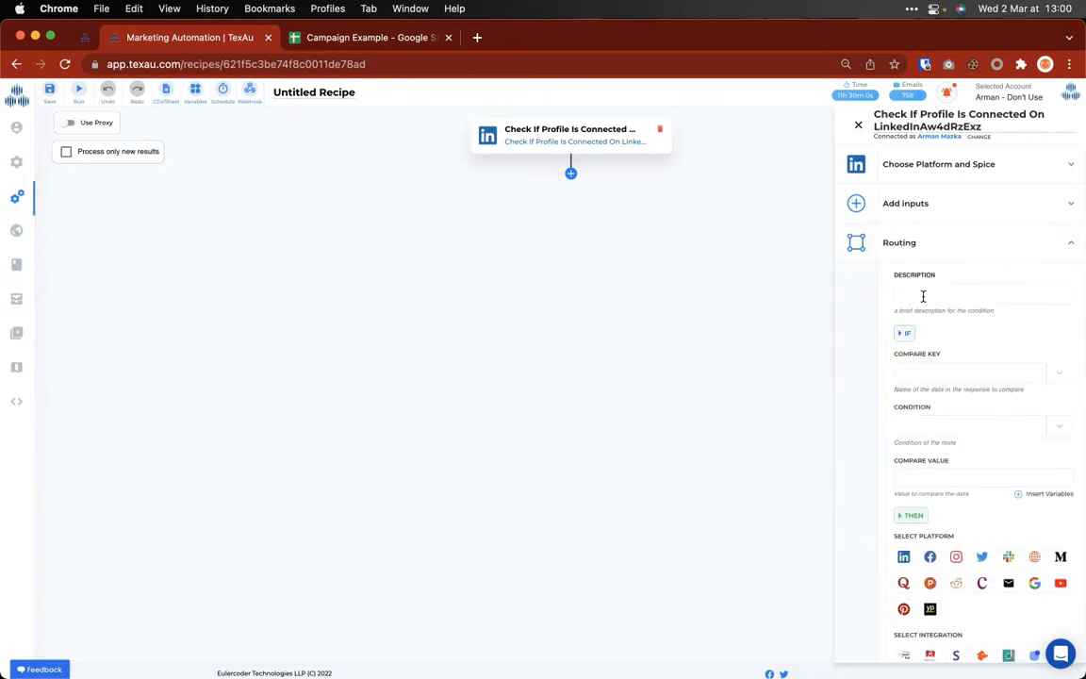
{"action": "left_click", "coordinate": [915, 375]}
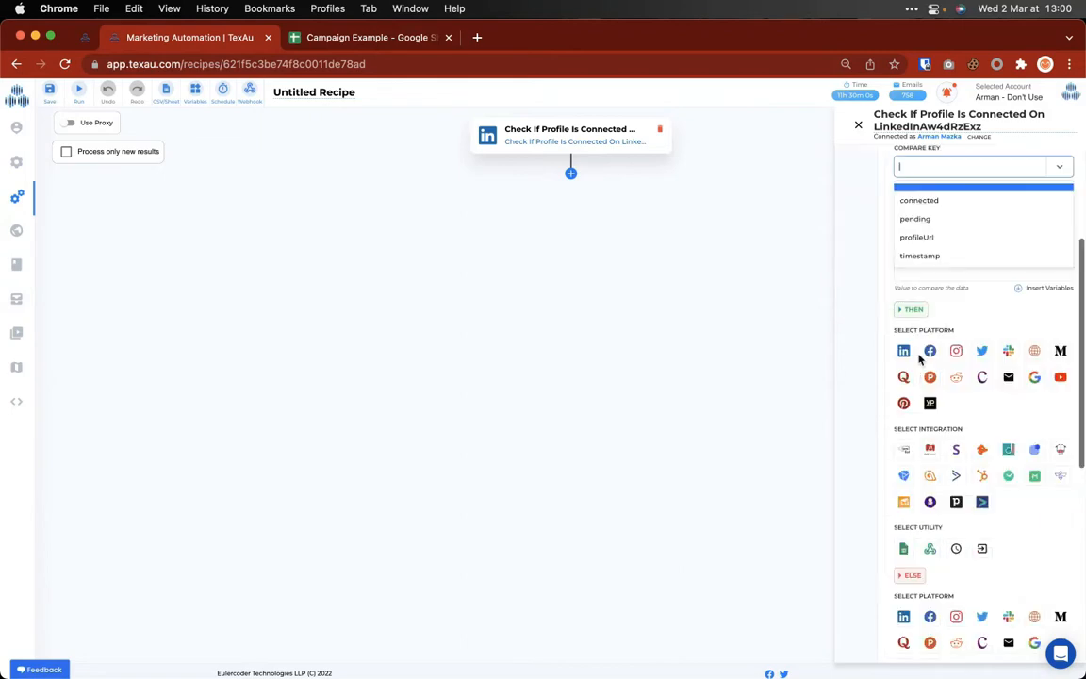
{"action": "left_click", "coordinate": [924, 207]}
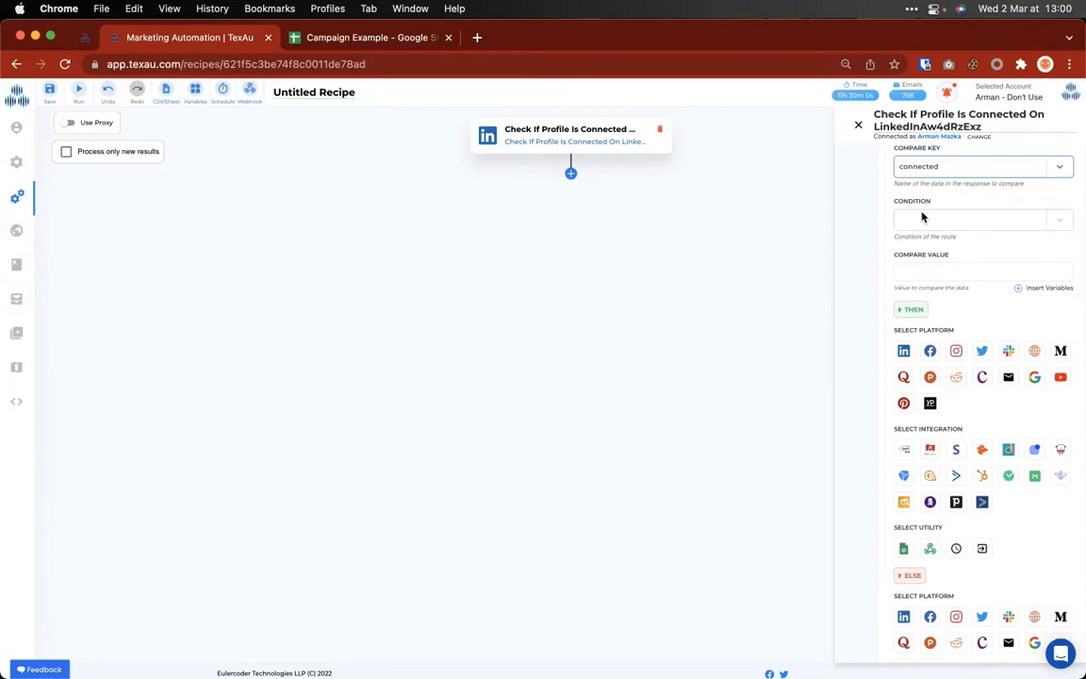
{"action": "left_click", "coordinate": [922, 218]}
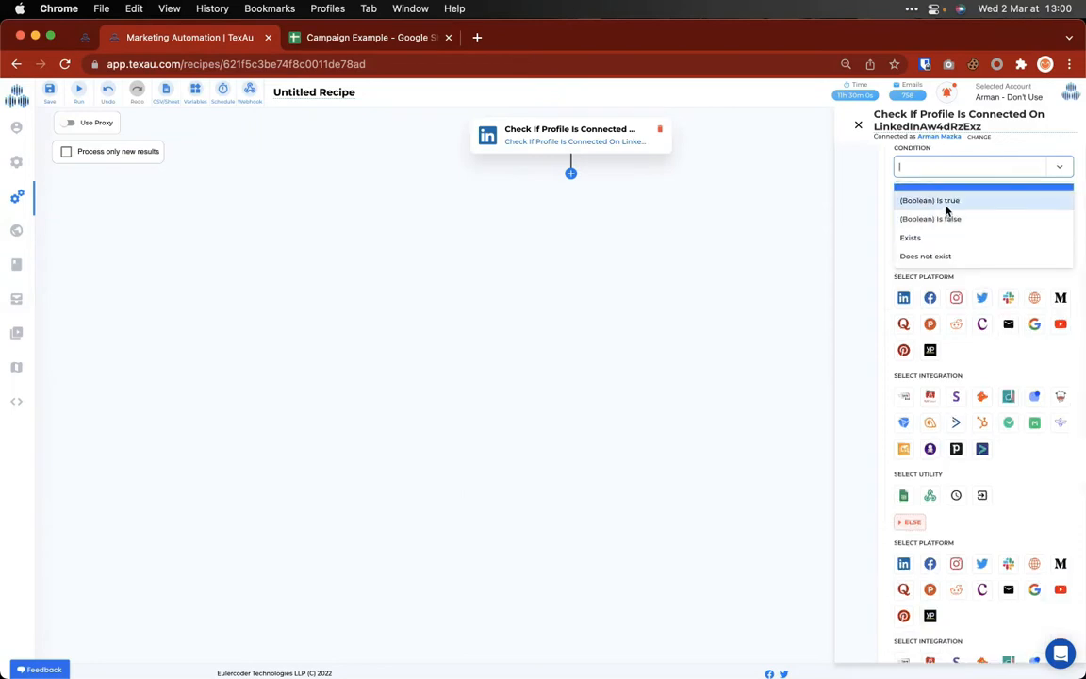
{"action": "left_click", "coordinate": [946, 202]}
{"action": "scroll", "coordinate": [949, 226], "scroll_direction": "up", "scroll_amount": 2}
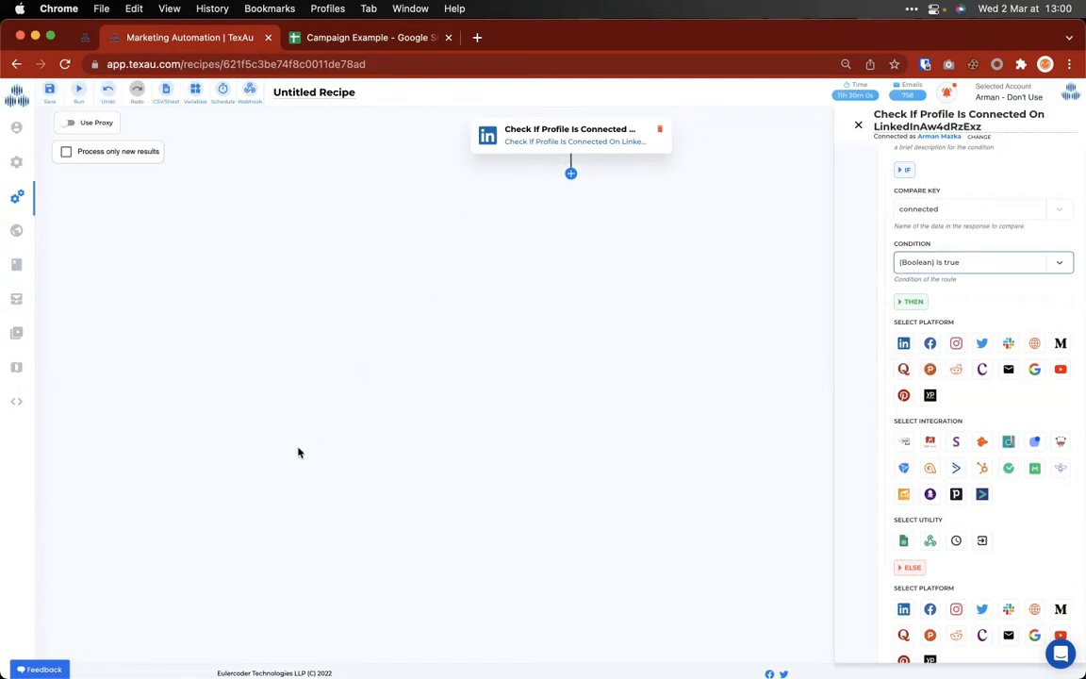
Step: Assign the LinkedIn spice Send a LinkedIn message to the routing's Then branch
{"action": "left_click", "coordinate": [903, 341]}
{"action": "left_click", "coordinate": [932, 586]}
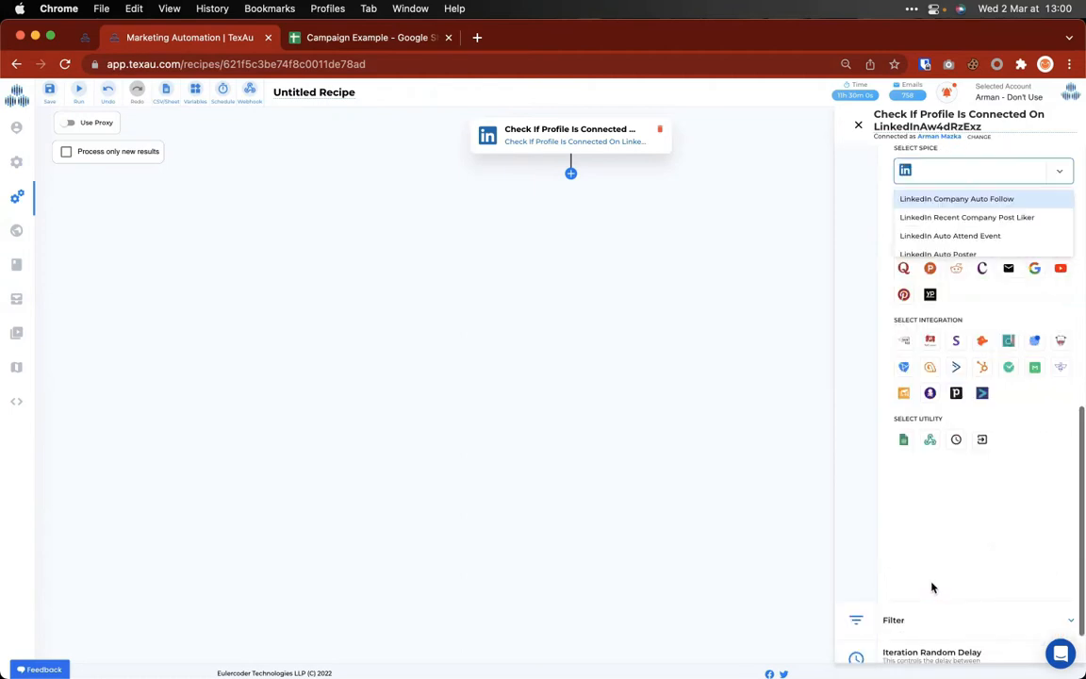
{"action": "type", "text": "a"}
{"action": "type", "text": "ess"}
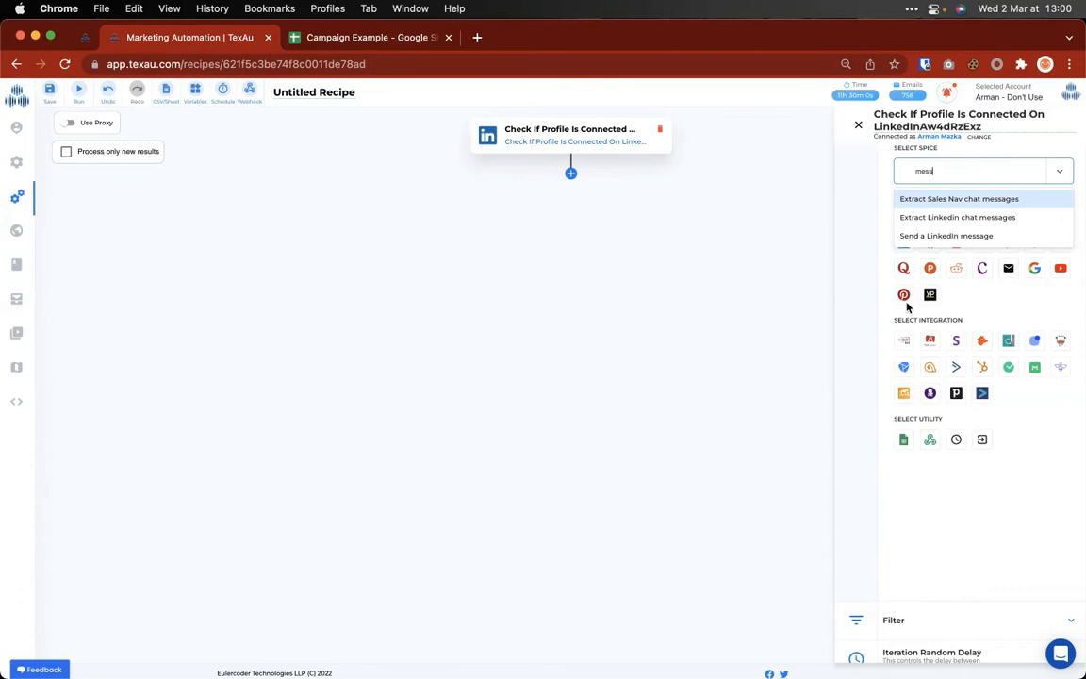
{"action": "left_click", "coordinate": [946, 236]}
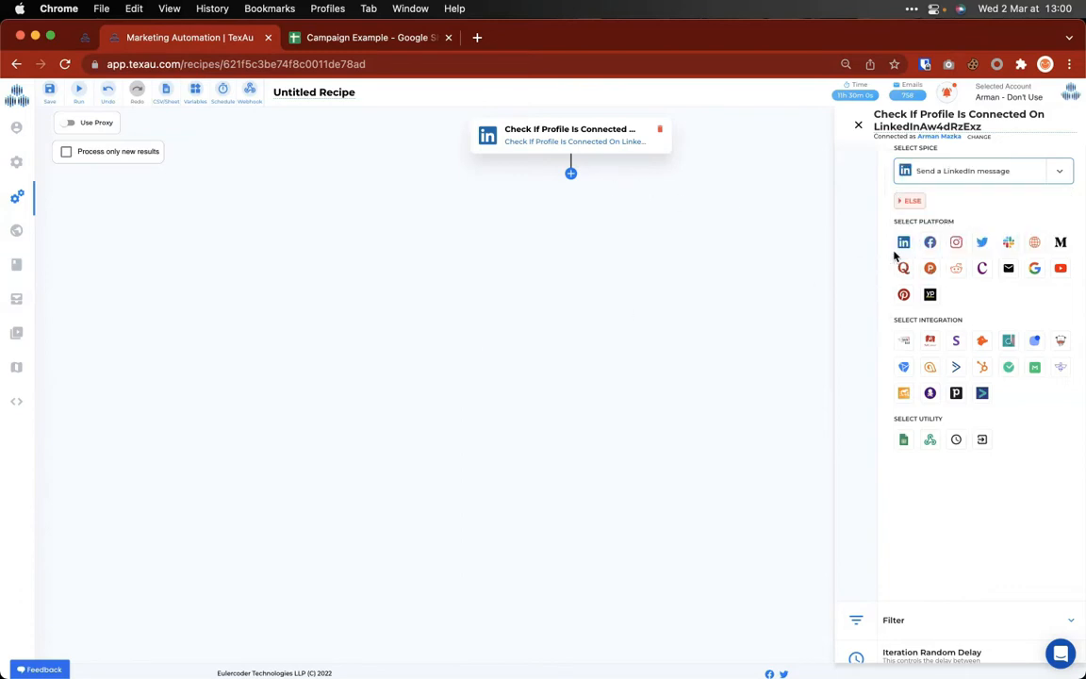
Step: Assign the LinkedIn spice Auto withdraw LinkedIn connection request to the routing's Else branch, and close the step's settings
{"action": "scroll", "coordinate": [895, 254], "scroll_direction": "up", "scroll_amount": 10}
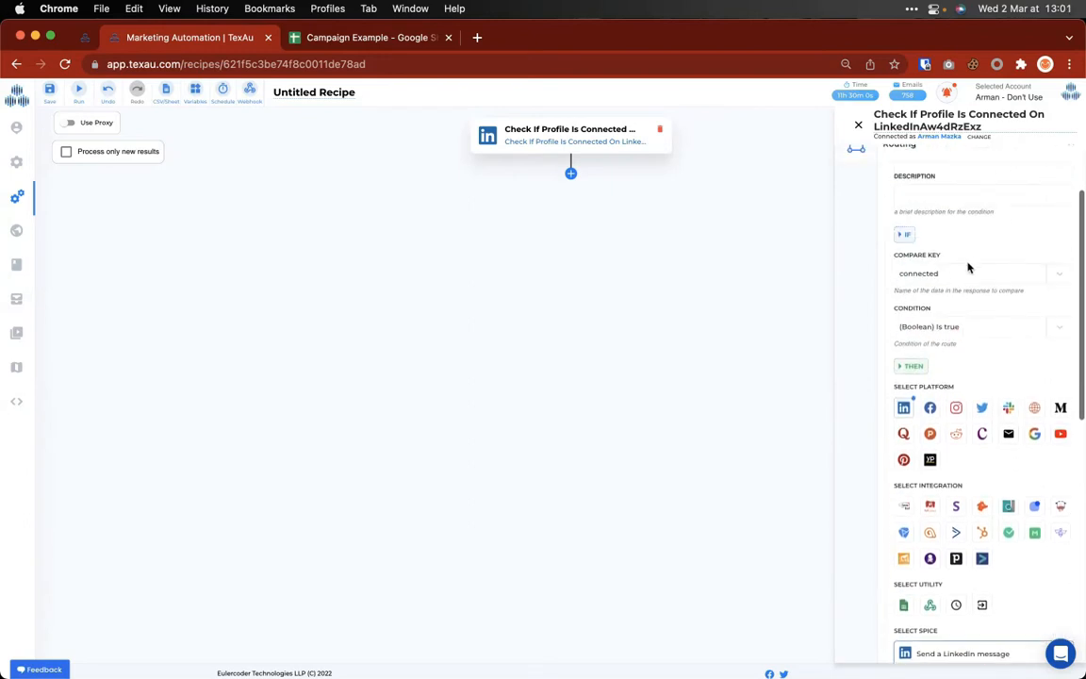
{"action": "scroll", "coordinate": [989, 354], "scroll_direction": "down", "scroll_amount": 8}
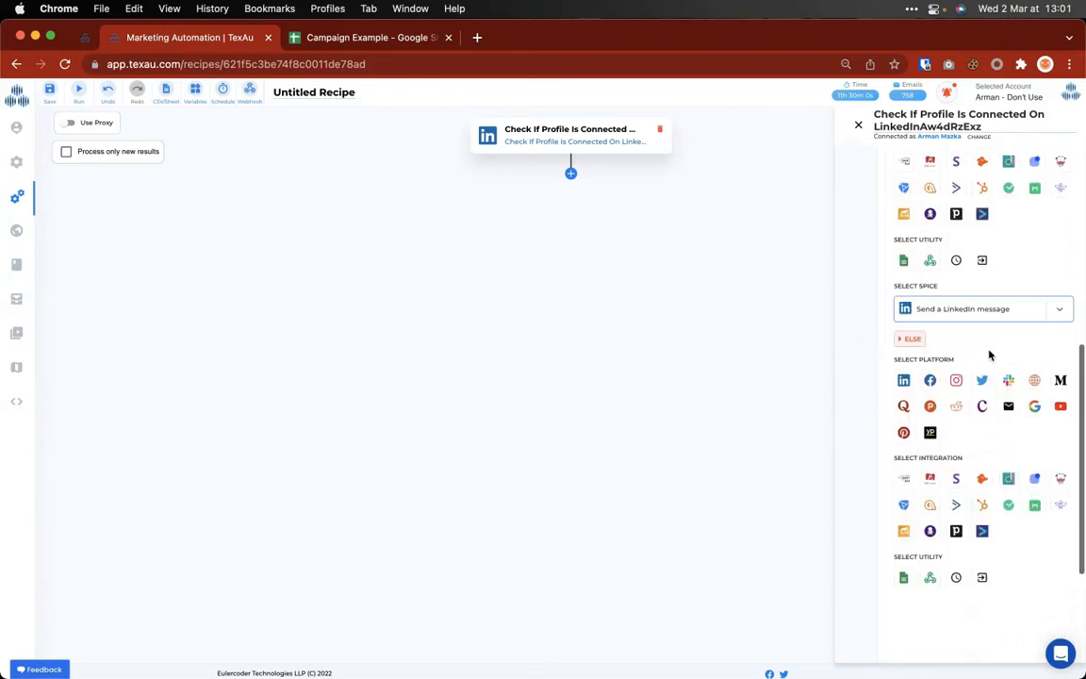
{"action": "scroll", "coordinate": [989, 354], "scroll_direction": "down", "scroll_amount": 5}
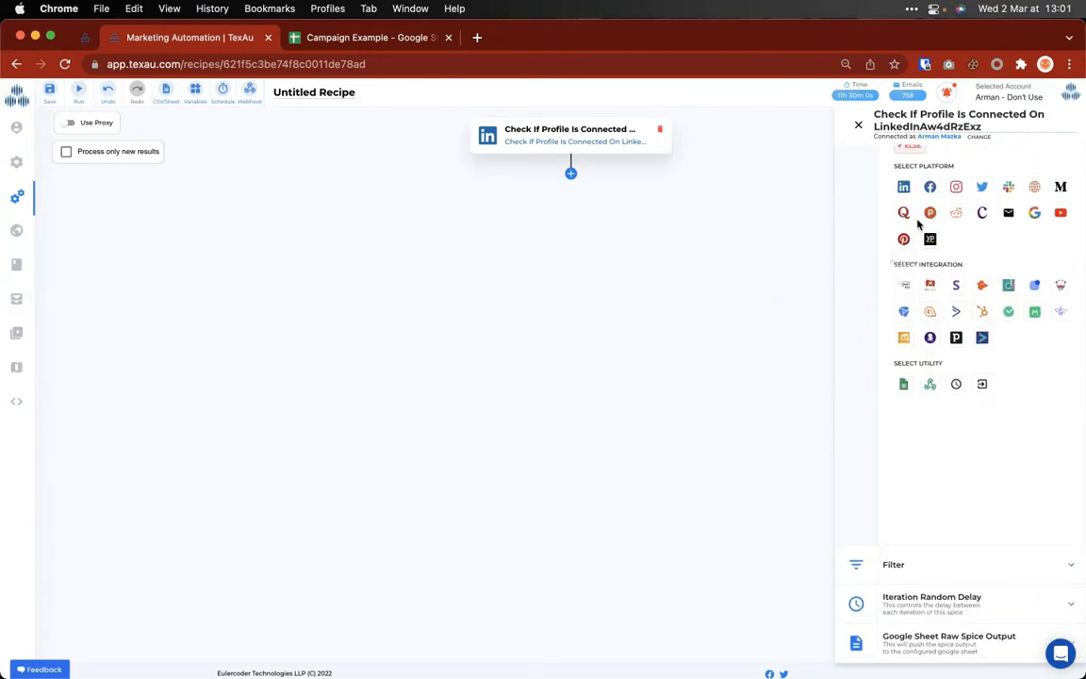
{"action": "left_click", "coordinate": [903, 187]}
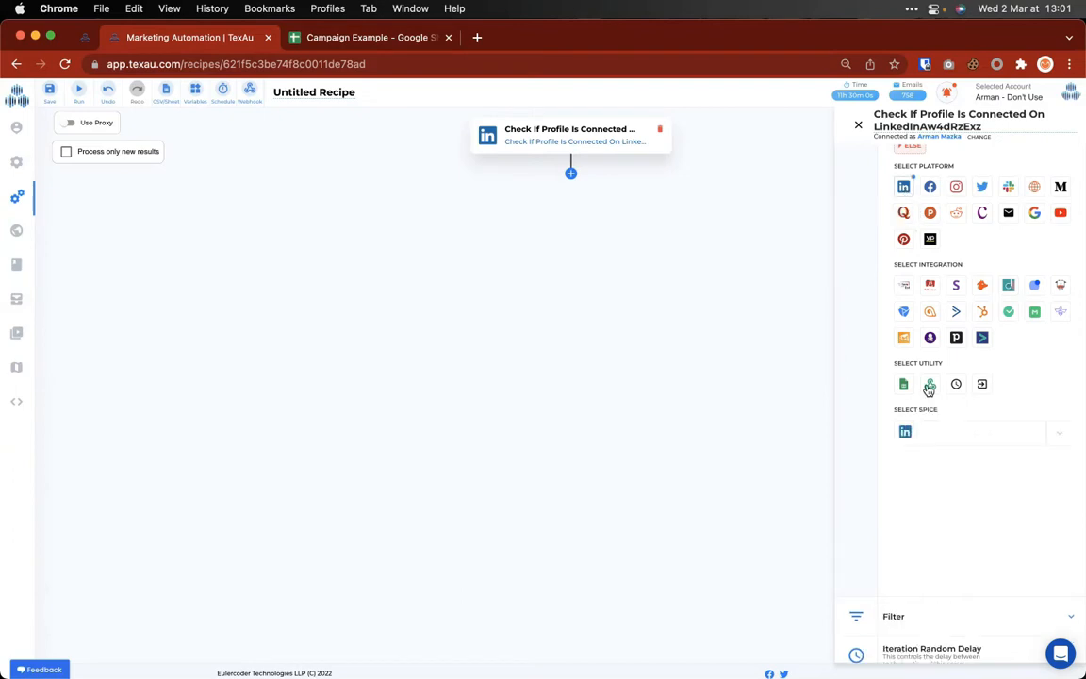
{"action": "left_click", "coordinate": [928, 433]}
{"action": "type", "text": "wid"}
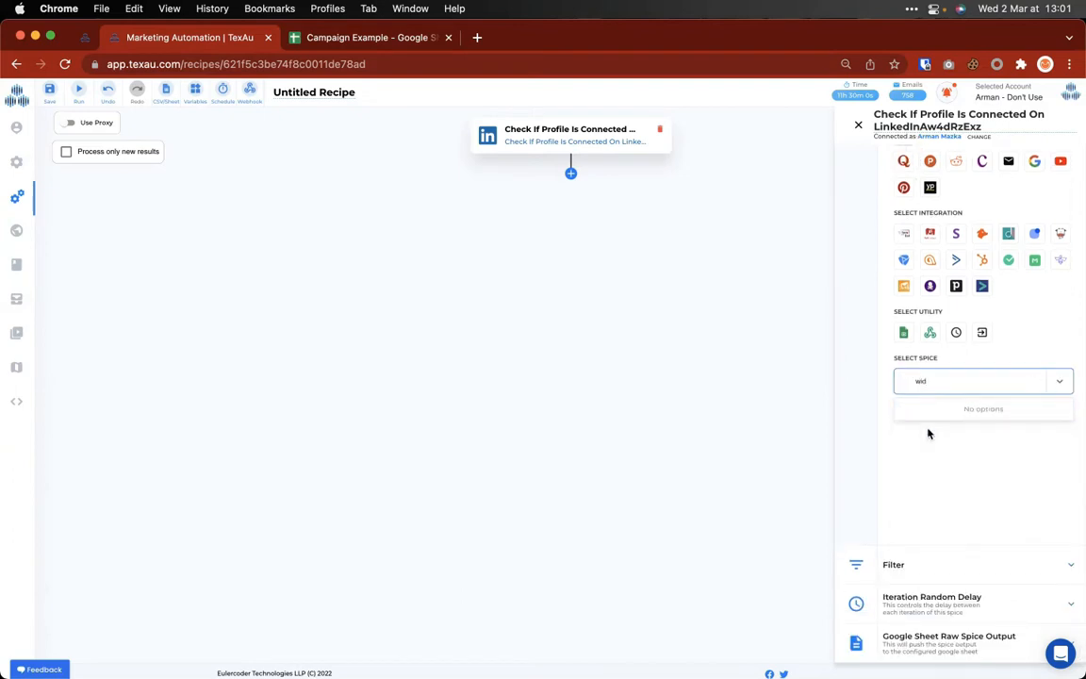
{"action": "key", "text": "BackSpace"}
{"action": "key", "text": "BackSpace"}
{"action": "type", "text": "ith"}
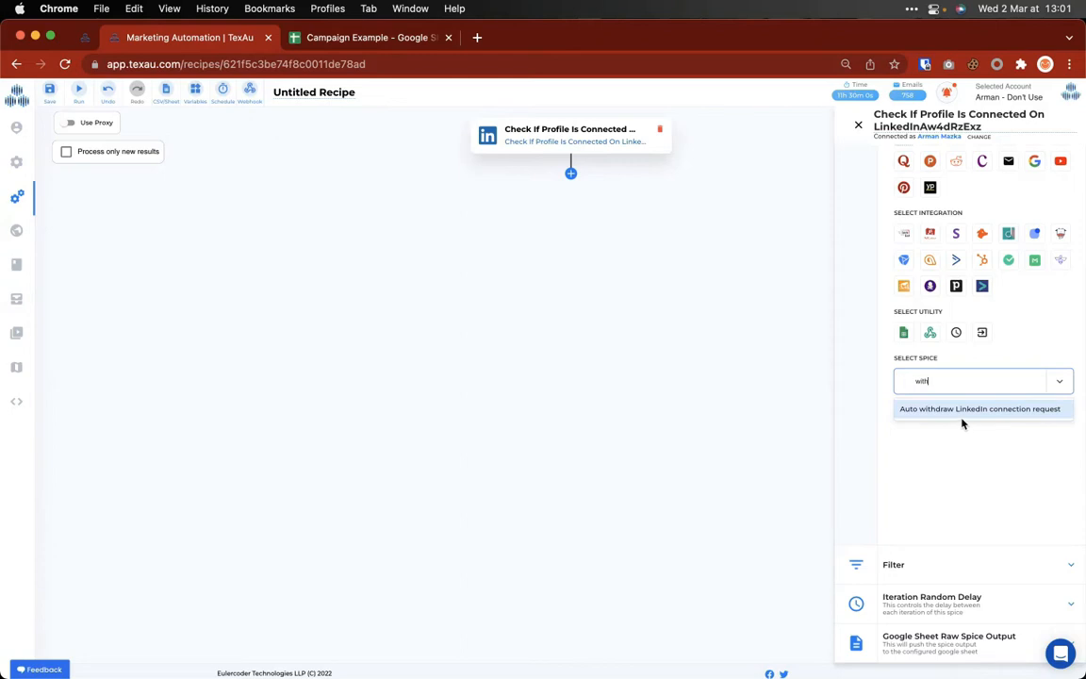
{"action": "left_click", "coordinate": [943, 409]}
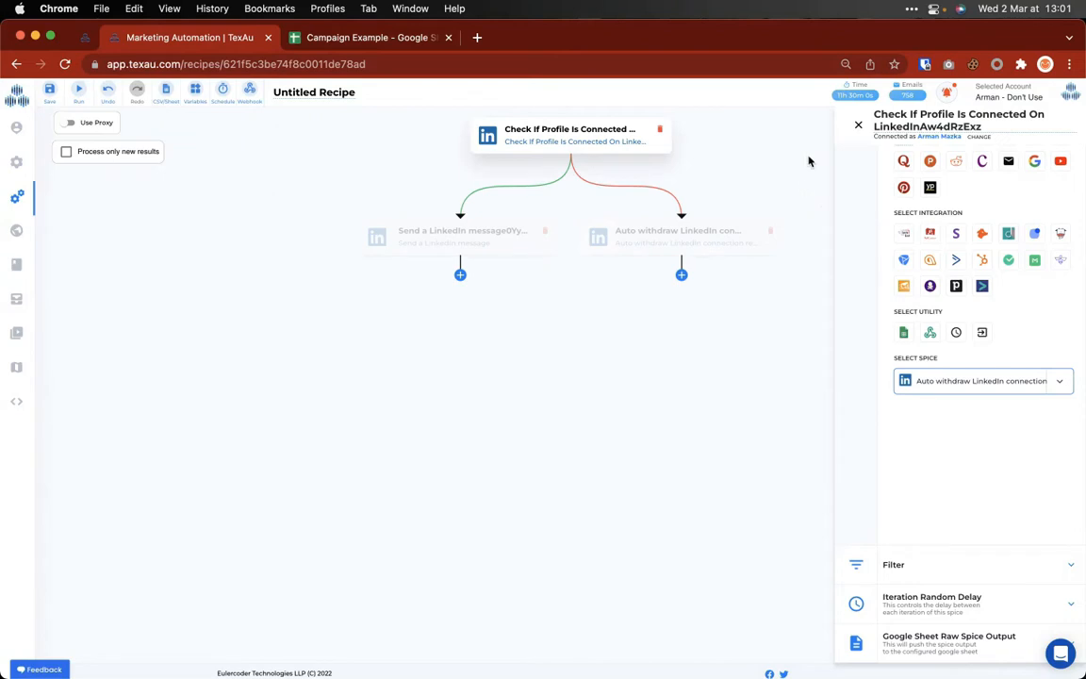
{"action": "left_click", "coordinate": [858, 125]}
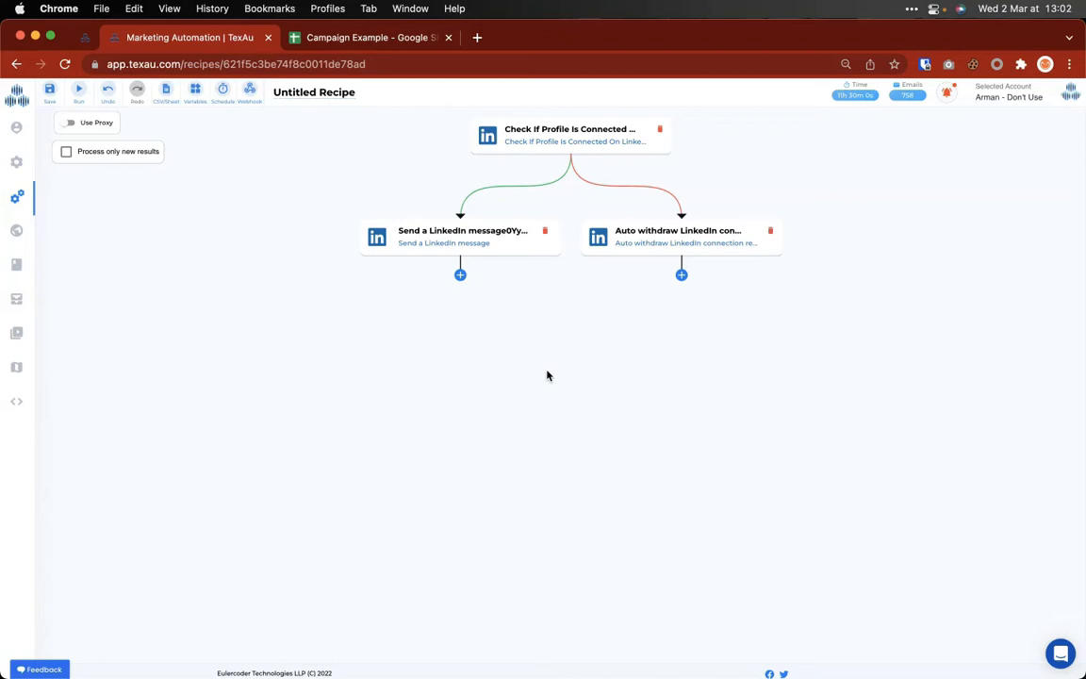
Step: Delete the Auto withdraw LinkedIn connection request step, and reopen the Test Campaign + Dashboard recipe
{"action": "left_click", "coordinate": [768, 232]}
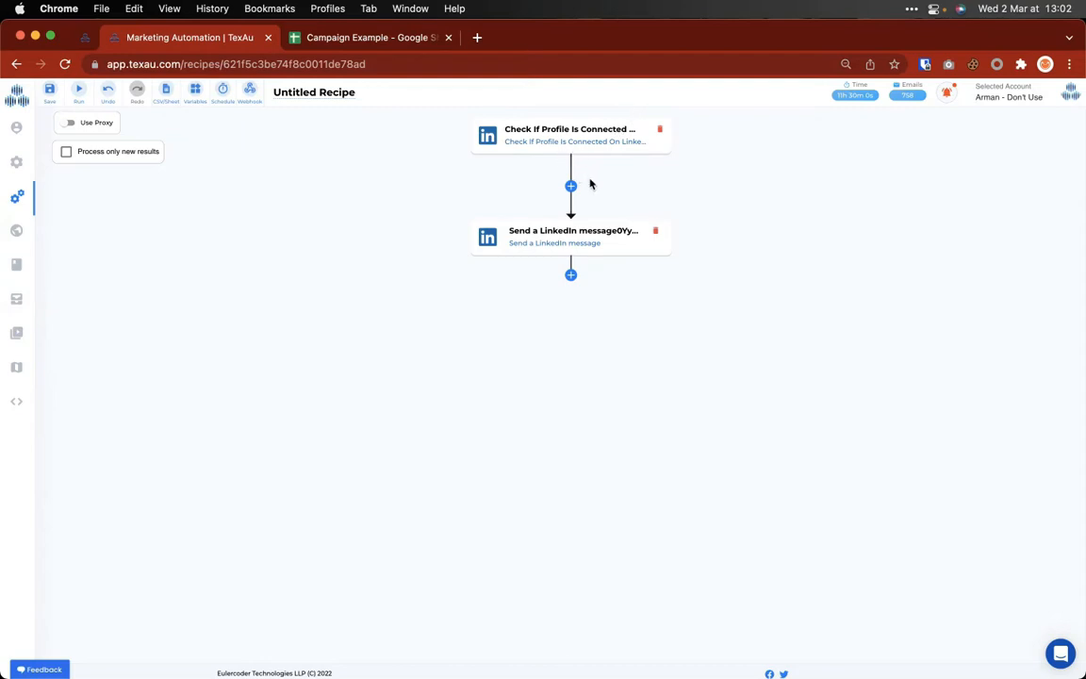
{"action": "left_click", "coordinate": [21, 205]}
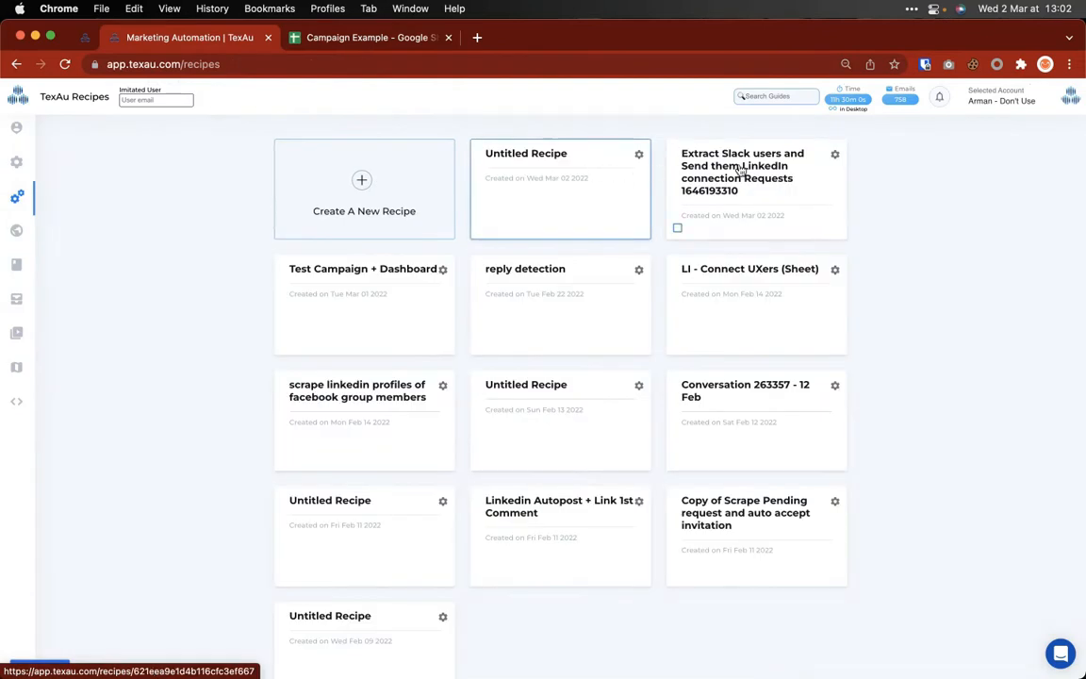
{"action": "left_click", "coordinate": [423, 280]}
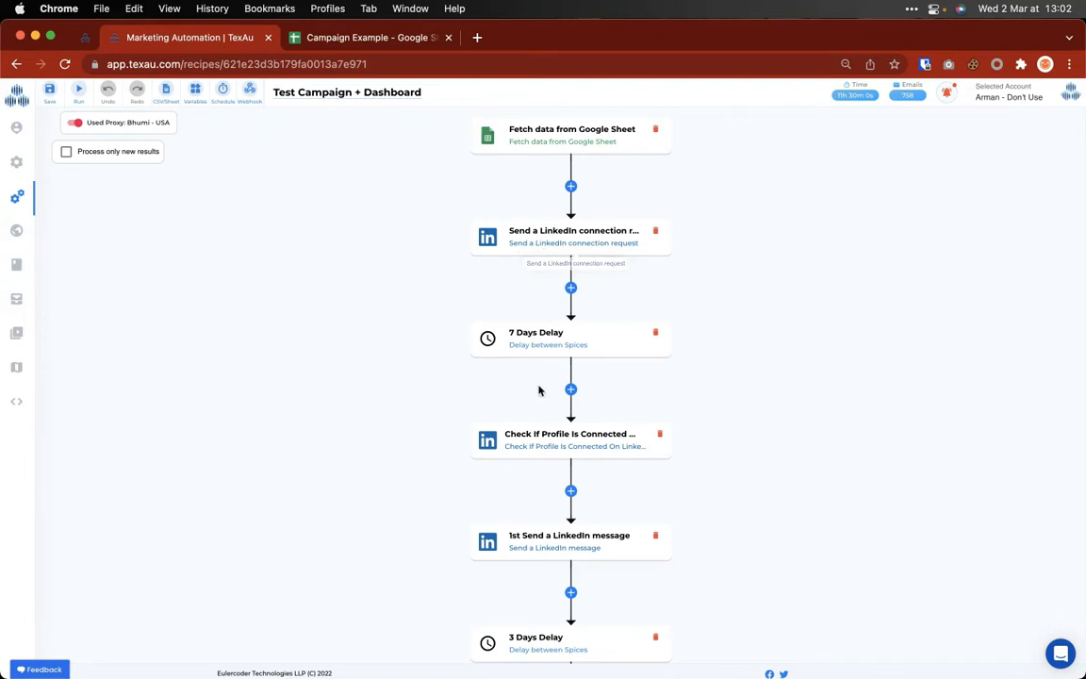
Step: Open the first Check If Profile Is Connected step and examine its filter's compare key and condition
{"action": "left_click", "coordinate": [534, 440]}
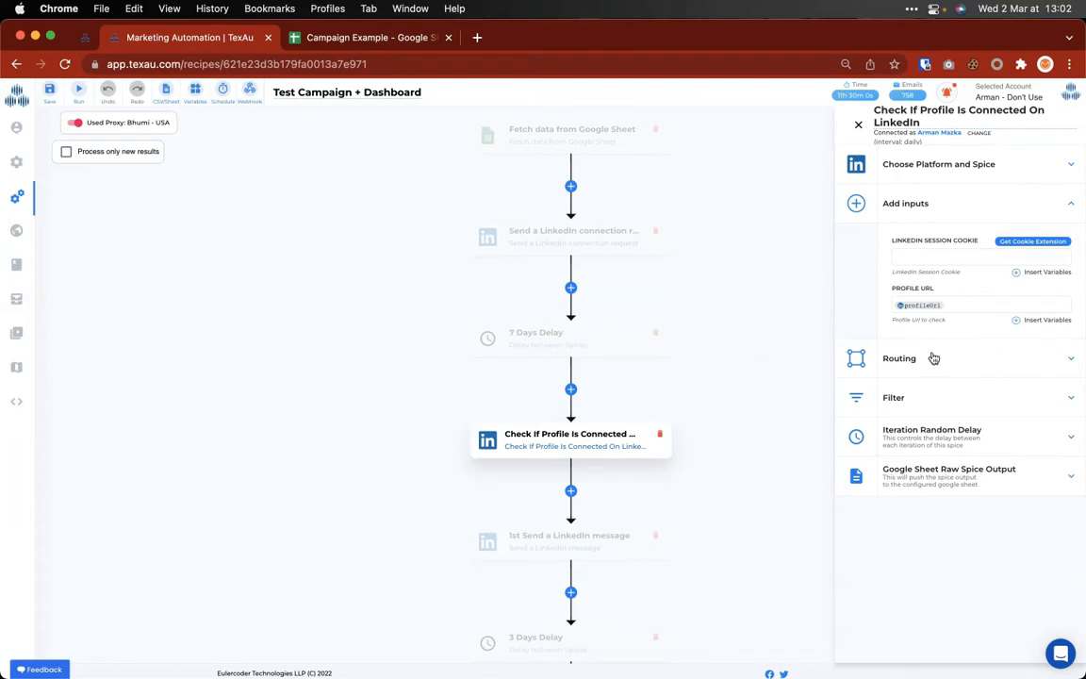
{"action": "left_click", "coordinate": [895, 398]}
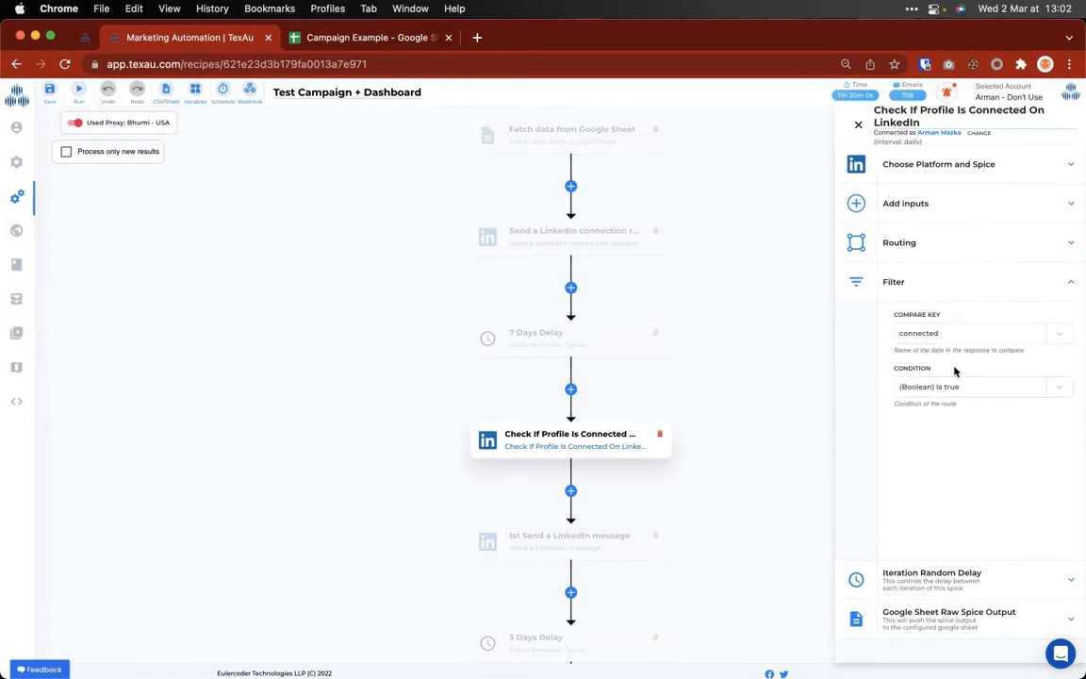
{"action": "scroll", "coordinate": [637, 389], "scroll_direction": "down", "scroll_amount": 2}
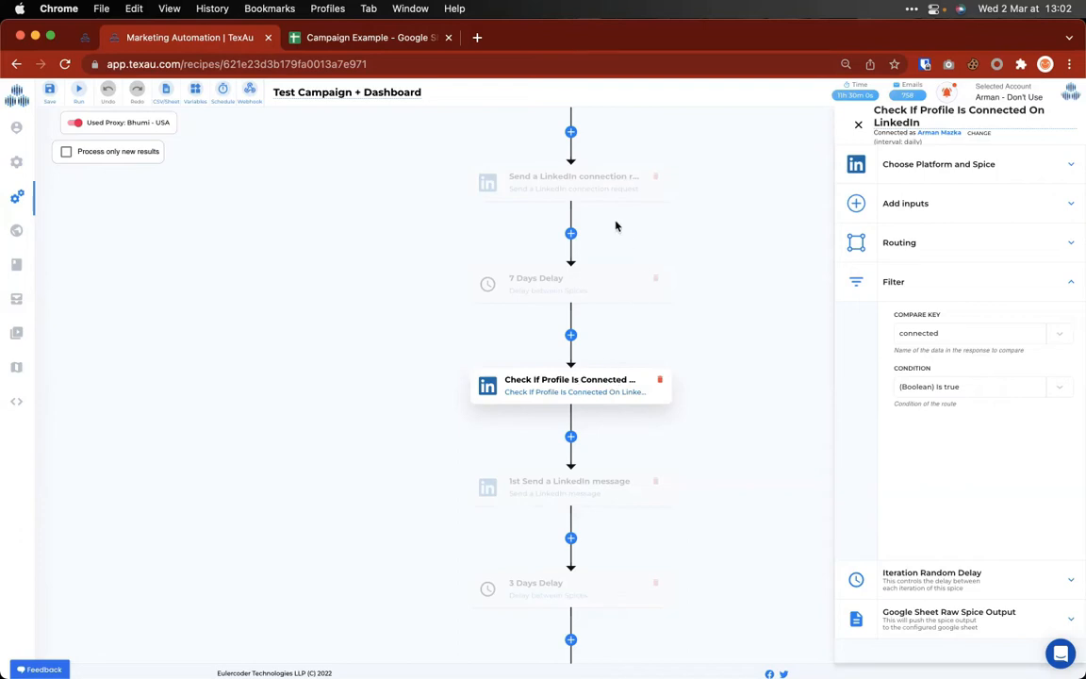
Step: Switch to the Campaign Example spreadsheet to view its output sheet, and return to the TexAu recipe
{"action": "left_click", "coordinate": [363, 39]}
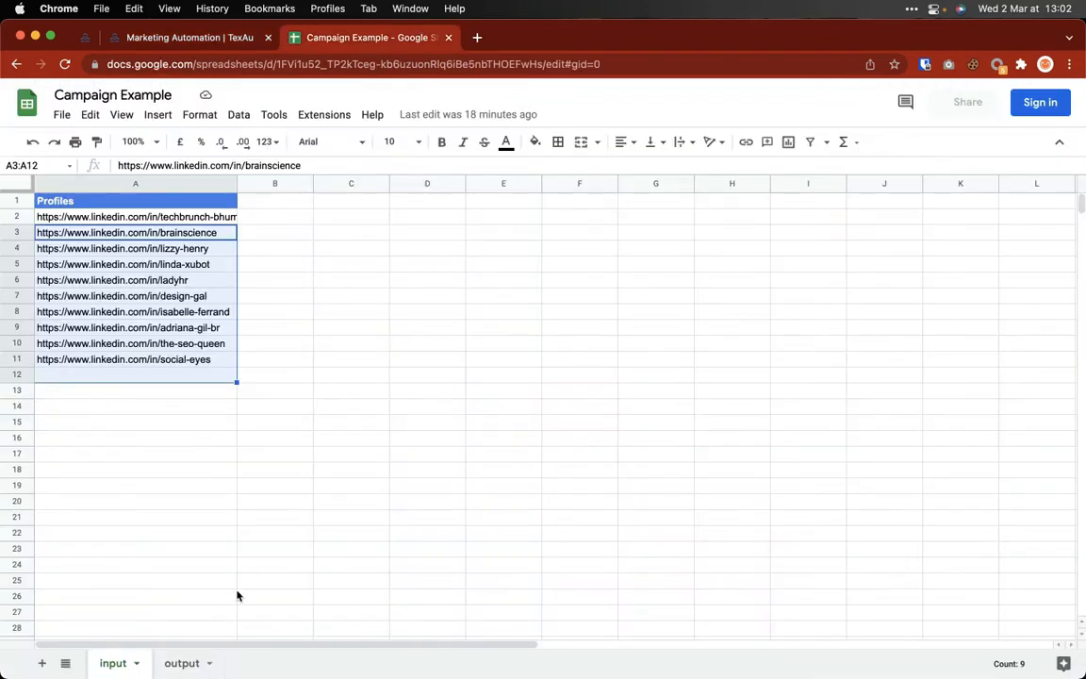
{"action": "left_click", "coordinate": [184, 663]}
{"action": "left_click", "coordinate": [227, 37]}
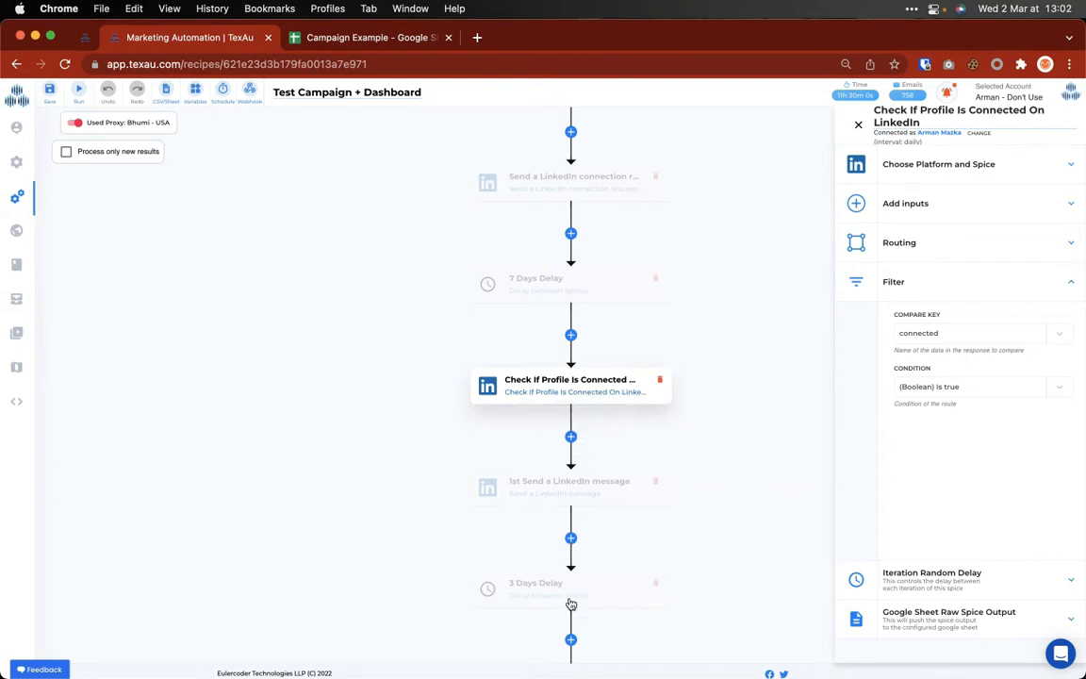
Step: Examine the first 3 Days Delay step's inputs, and the 1st Send a LinkedIn message step's inputs and selected spice
{"action": "scroll", "coordinate": [571, 605], "scroll_direction": "down", "scroll_amount": 3}
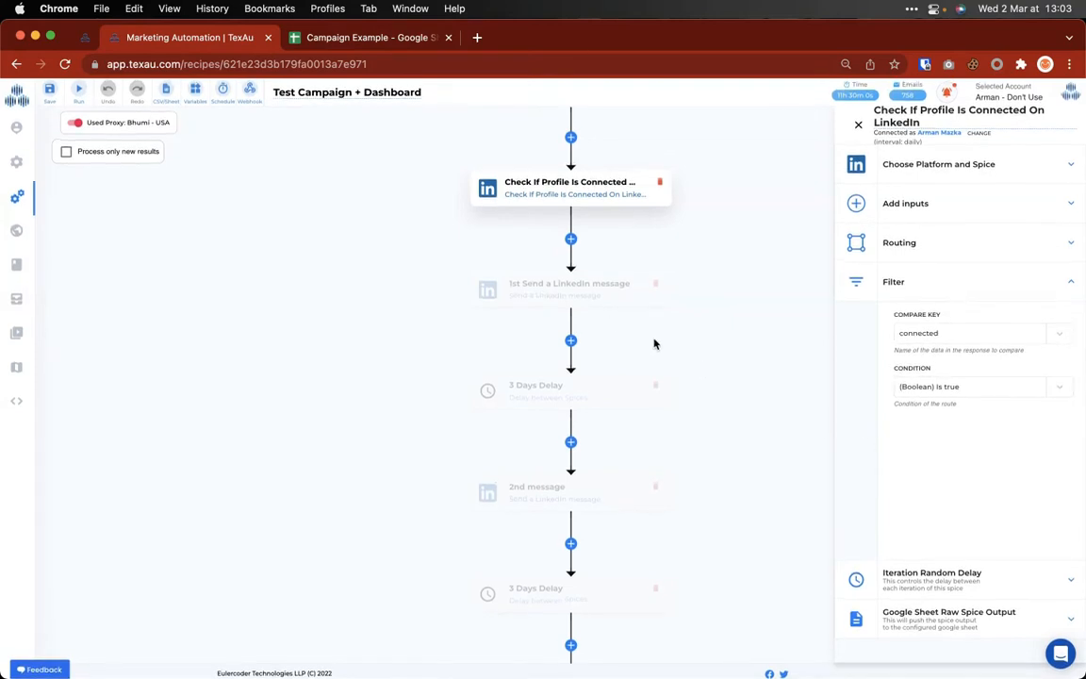
{"action": "left_click", "coordinate": [580, 298]}
{"action": "left_click", "coordinate": [531, 392]}
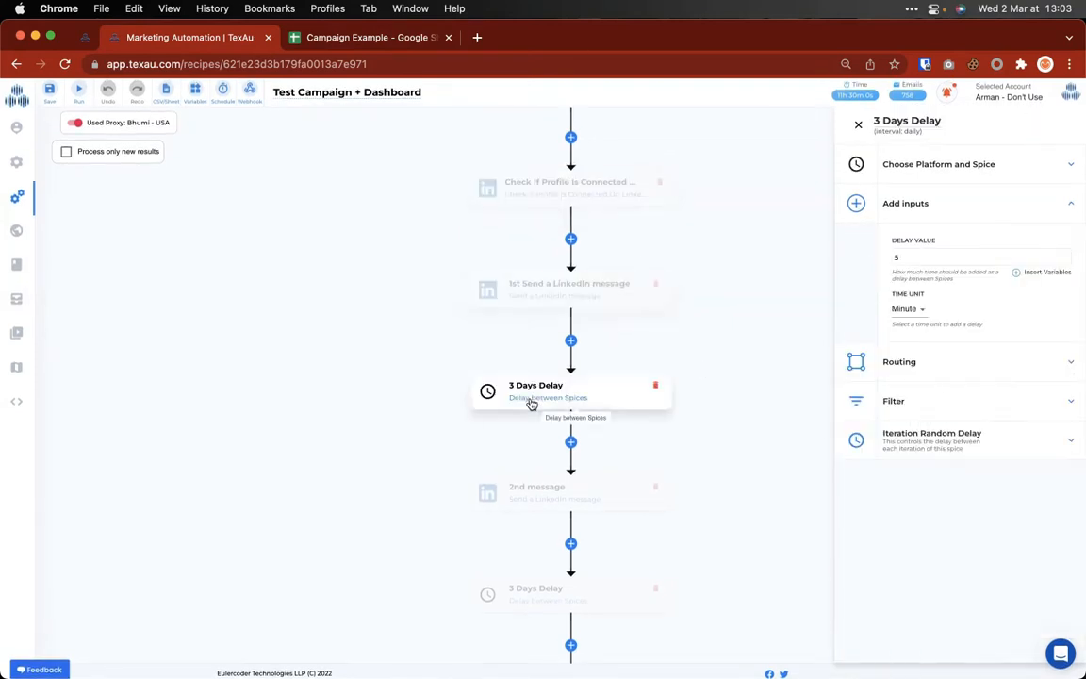
{"action": "left_click", "coordinate": [544, 288]}
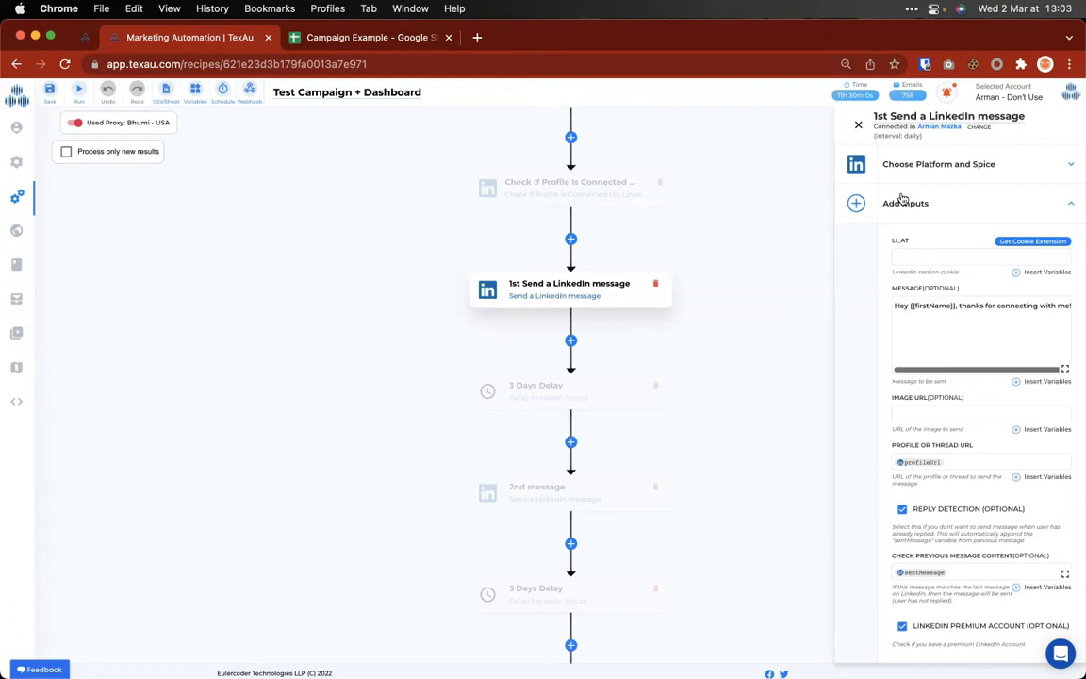
{"action": "left_click", "coordinate": [933, 165]}
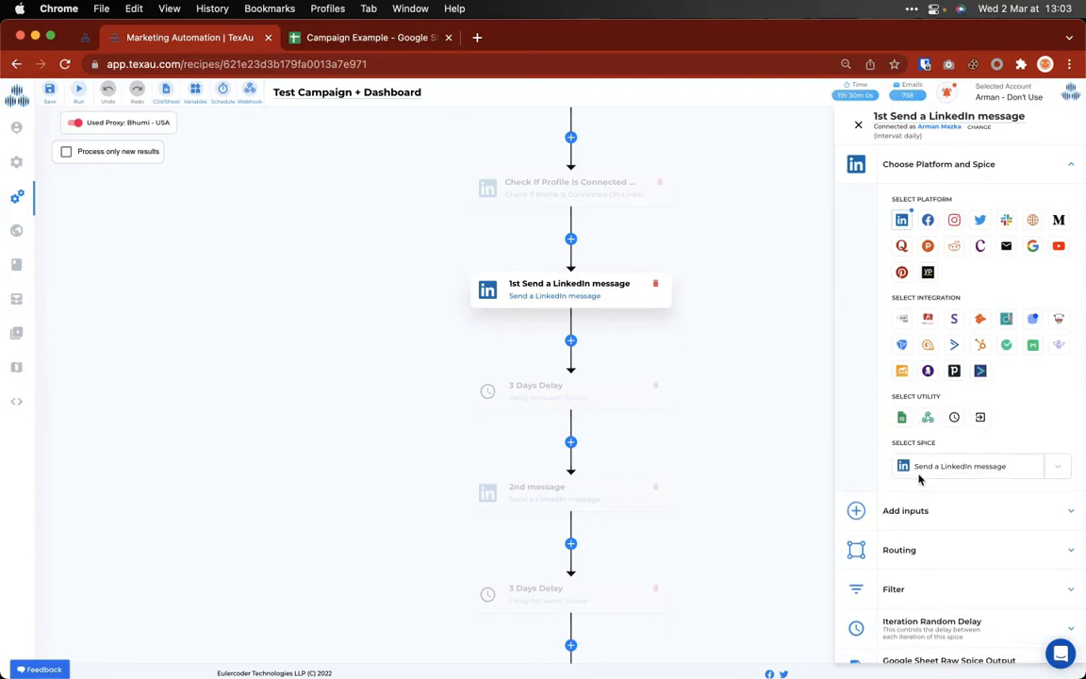
Step: Examine the 1st Send a LinkedIn message step's inputs and the variables available for personalizing its message
{"action": "left_click", "coordinate": [900, 518]}
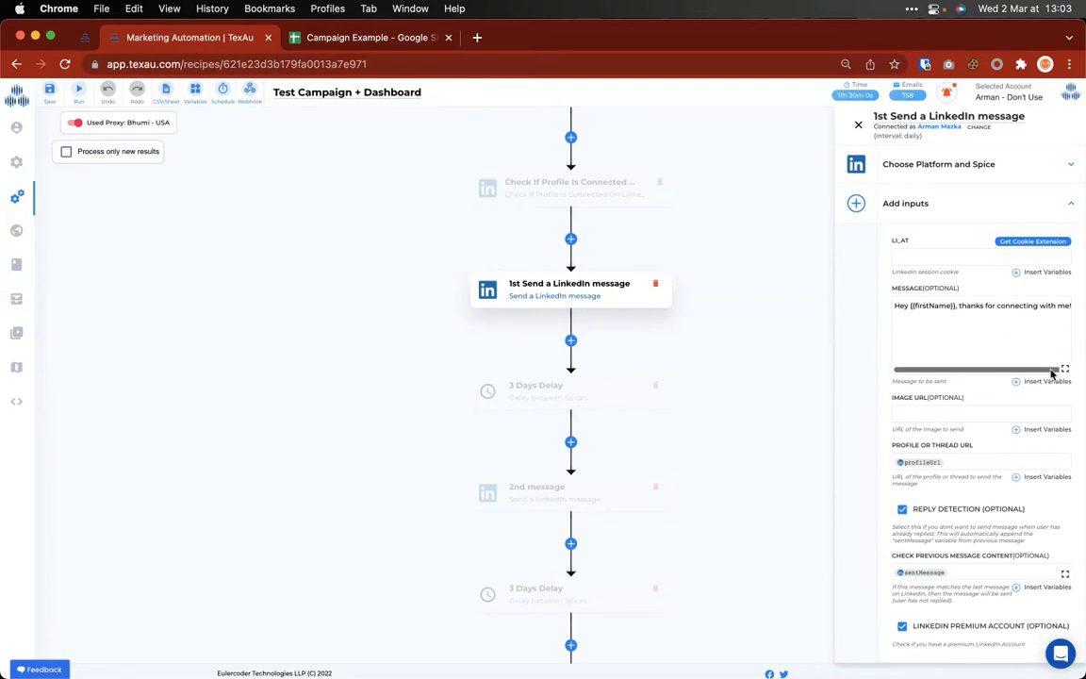
{"action": "left_click", "coordinate": [1016, 381]}
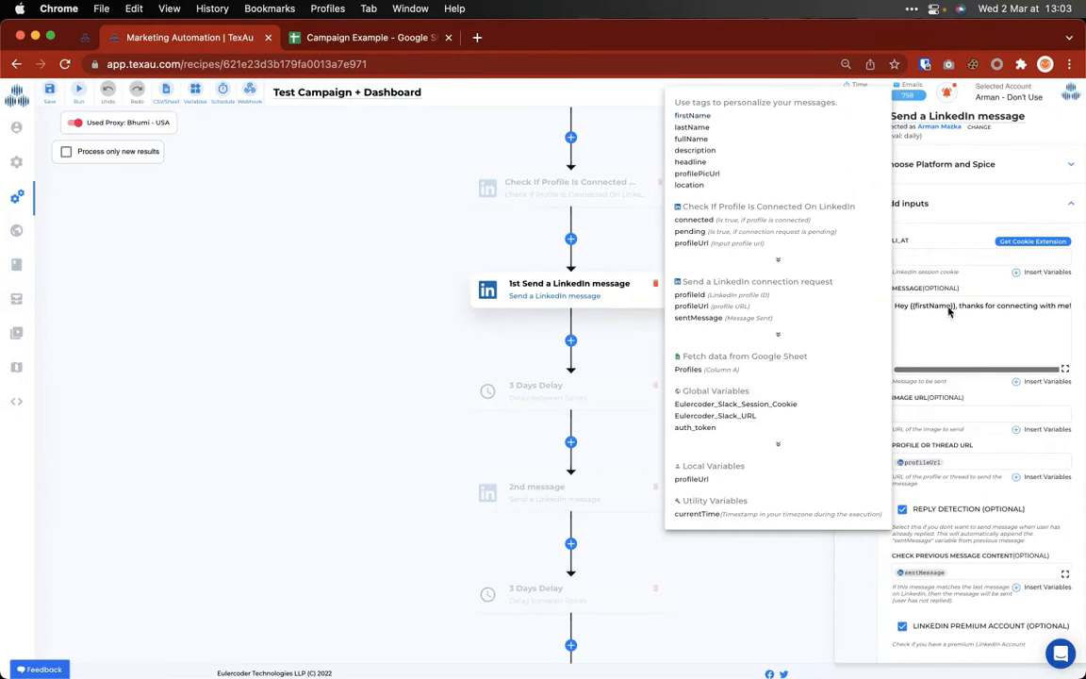
{"action": "left_click", "coordinate": [951, 349]}
{"action": "scroll", "coordinate": [936, 425], "scroll_direction": "down", "scroll_amount": 2}
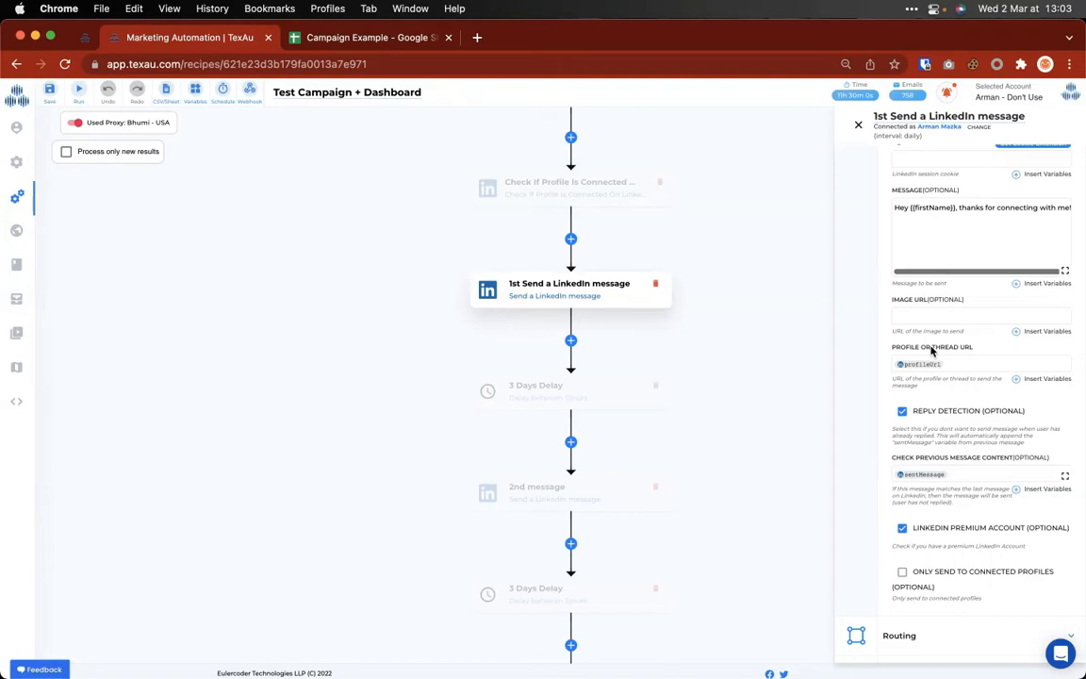
{"action": "key", "text": "ctrl+Up"}
{"action": "key", "text": "ctrl+Up"}
{"action": "left_click", "coordinate": [1047, 63]}
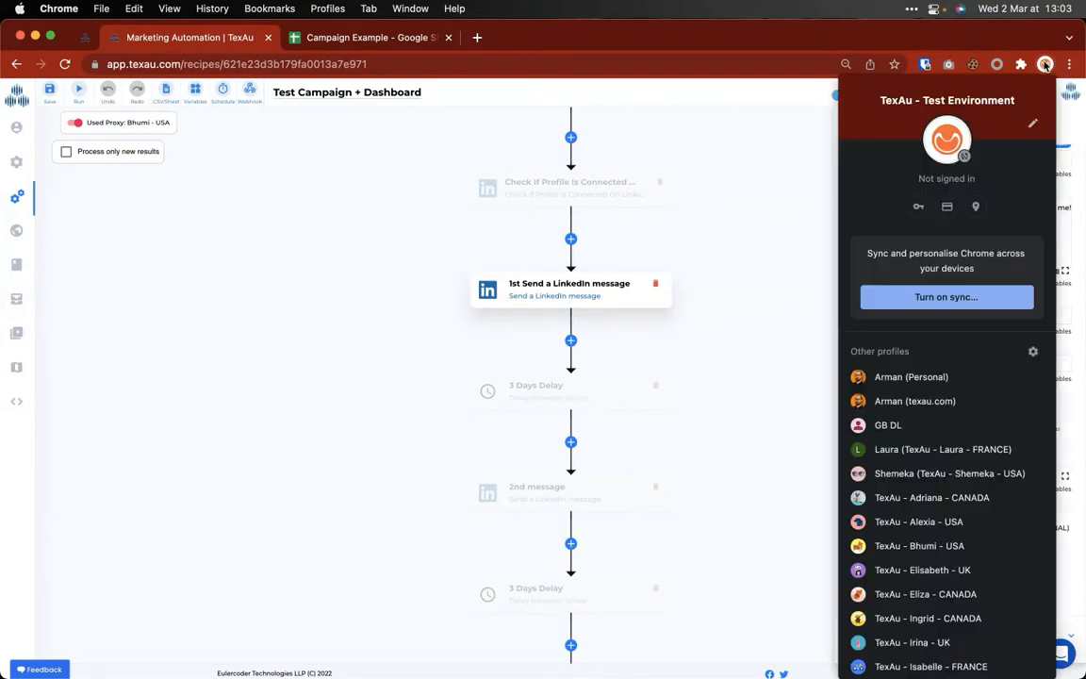
{"action": "left_click", "coordinate": [889, 532]}
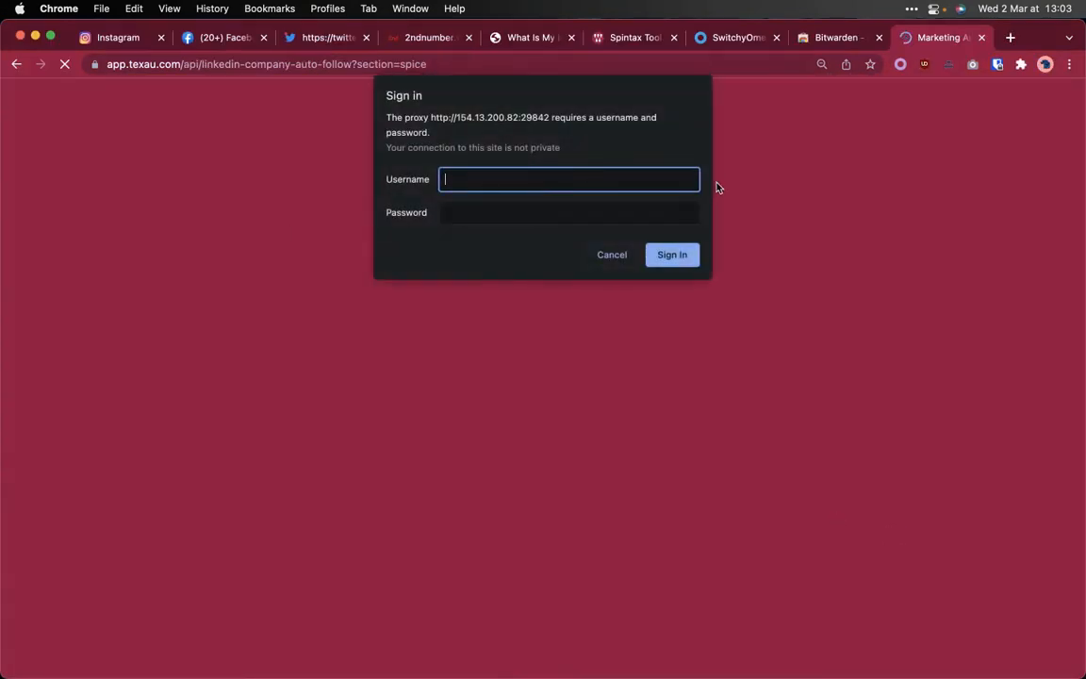
{"action": "left_click", "coordinate": [615, 252]}
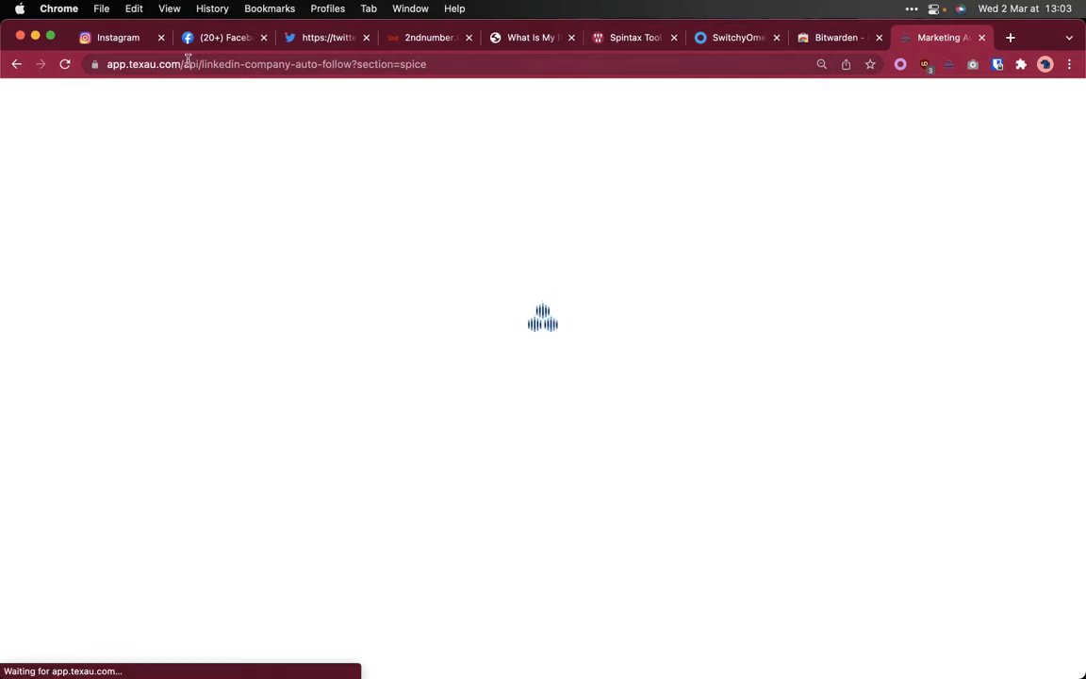
{"action": "left_click", "coordinate": [20, 36]}
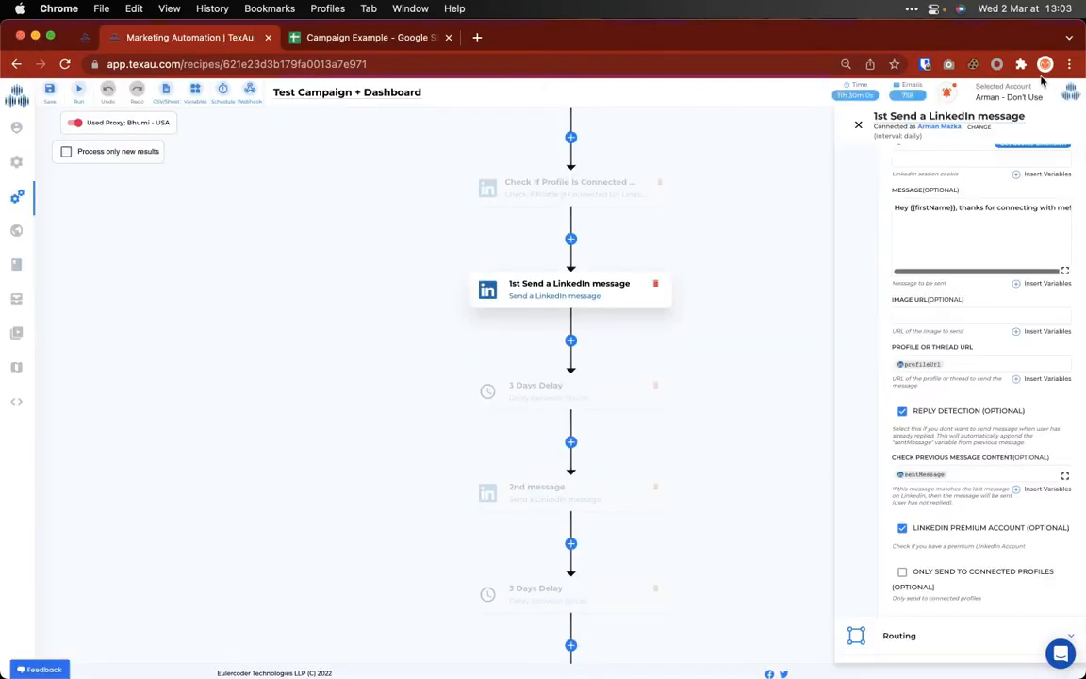
Step: Switch to another Chrome profile's window and open the Messaging inbox of its LinkedIn account
{"action": "left_click", "coordinate": [1045, 64]}
{"action": "scroll", "coordinate": [912, 629], "scroll_direction": "down", "scroll_amount": 1}
{"action": "scroll", "coordinate": [912, 629], "scroll_direction": "down", "scroll_amount": 2}
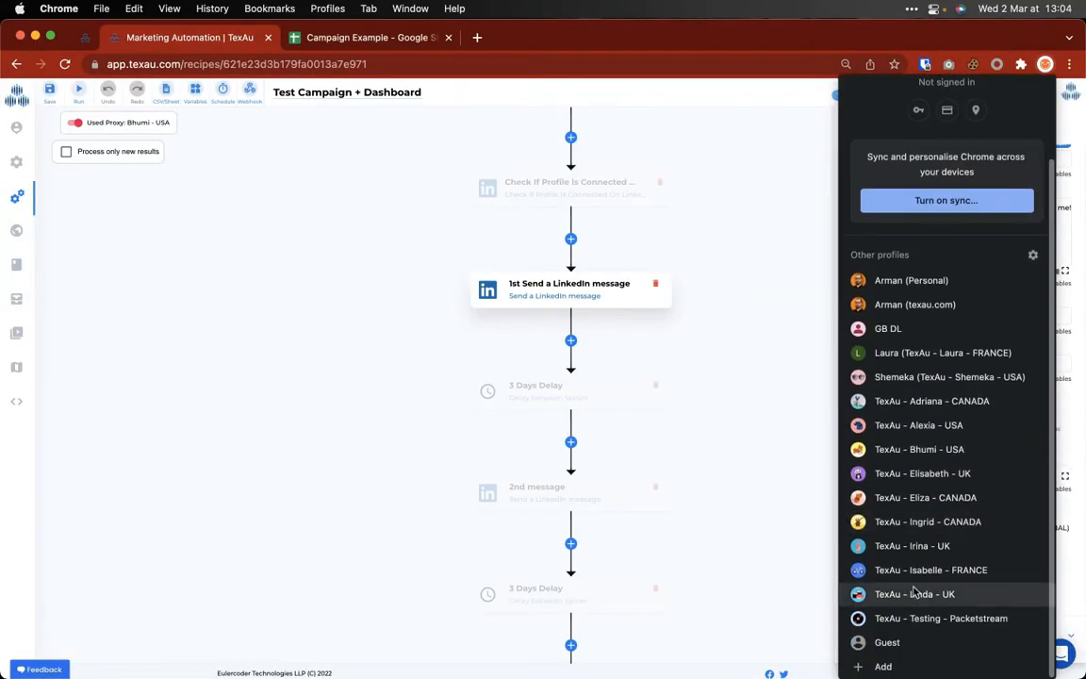
{"action": "left_click", "coordinate": [914, 592]}
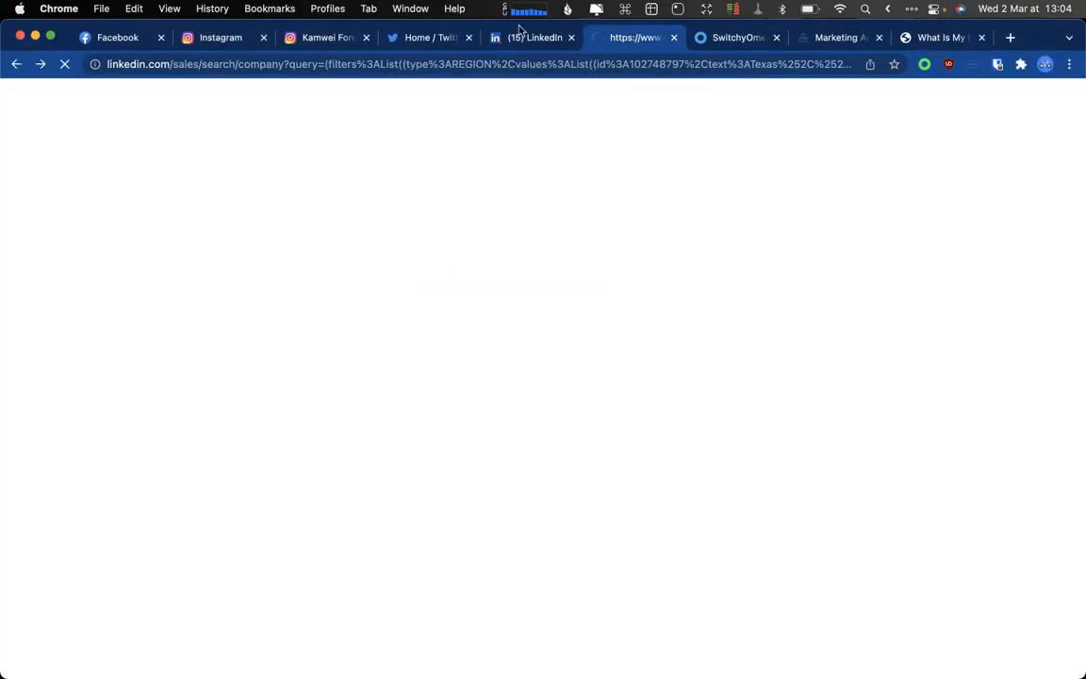
{"action": "left_click", "coordinate": [509, 40]}
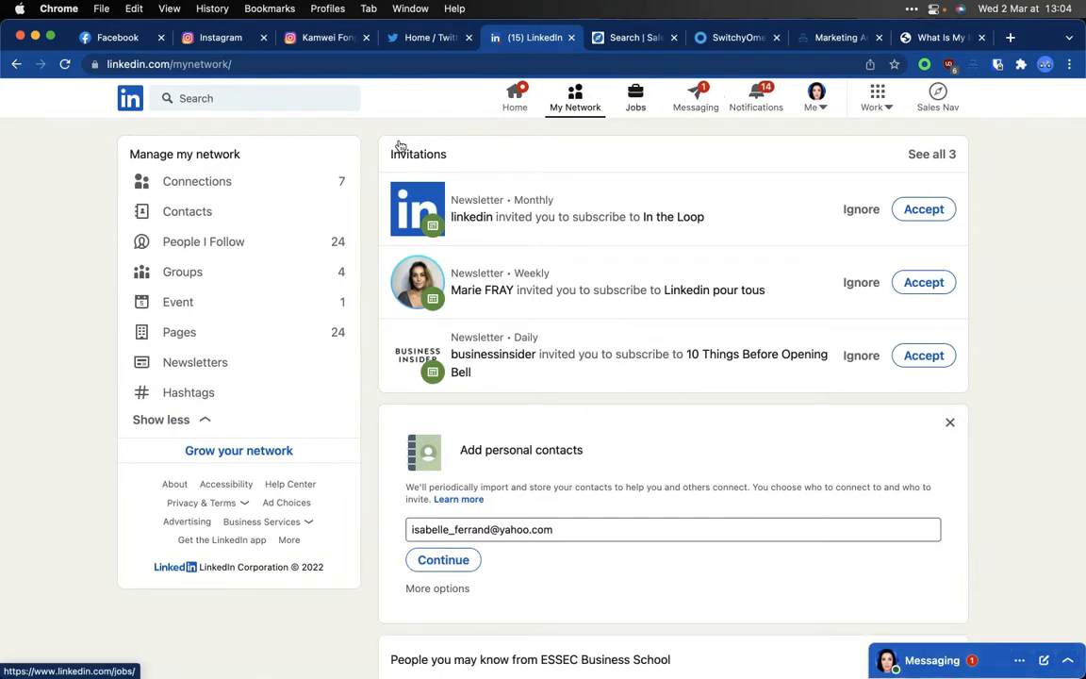
{"action": "left_click", "coordinate": [697, 94]}
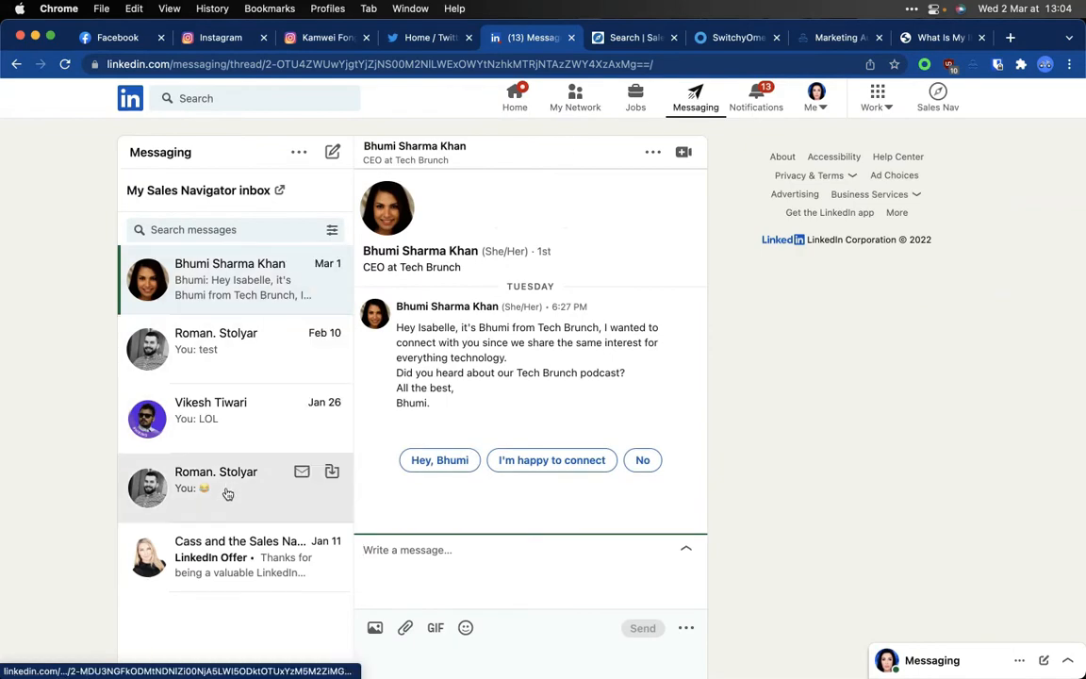
Step: Read the LinkedIn Offer message from the Sales Navigator Team, and close that profile's window to return to the TexAu recipe
{"action": "left_click", "coordinate": [226, 562]}
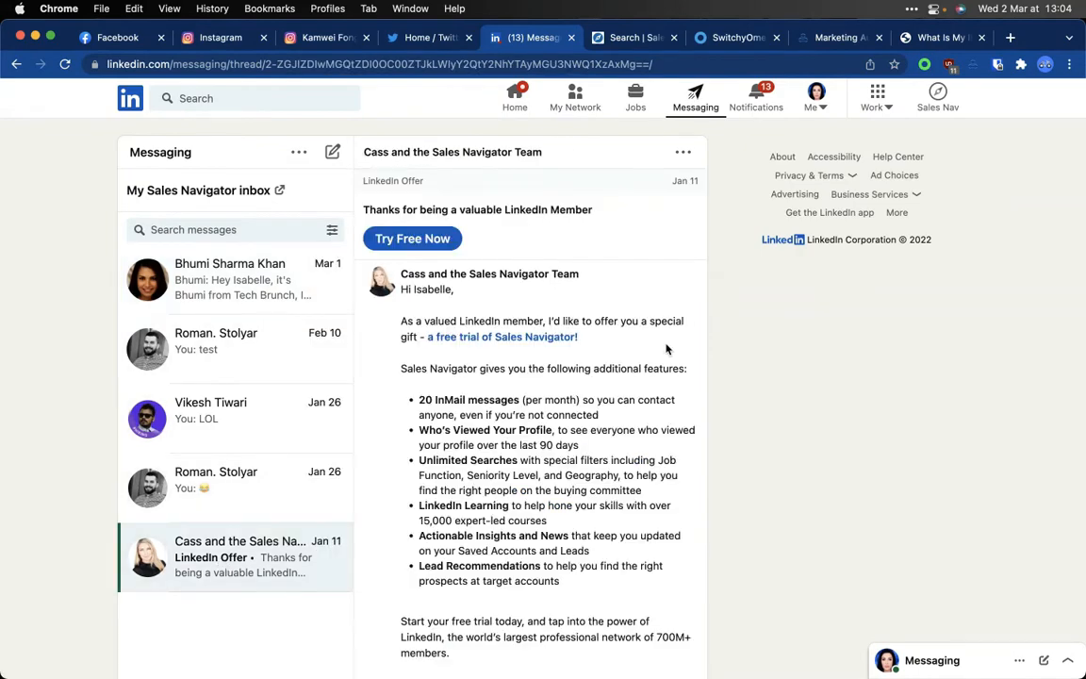
{"action": "scroll", "coordinate": [523, 327], "scroll_direction": "down", "scroll_amount": 2}
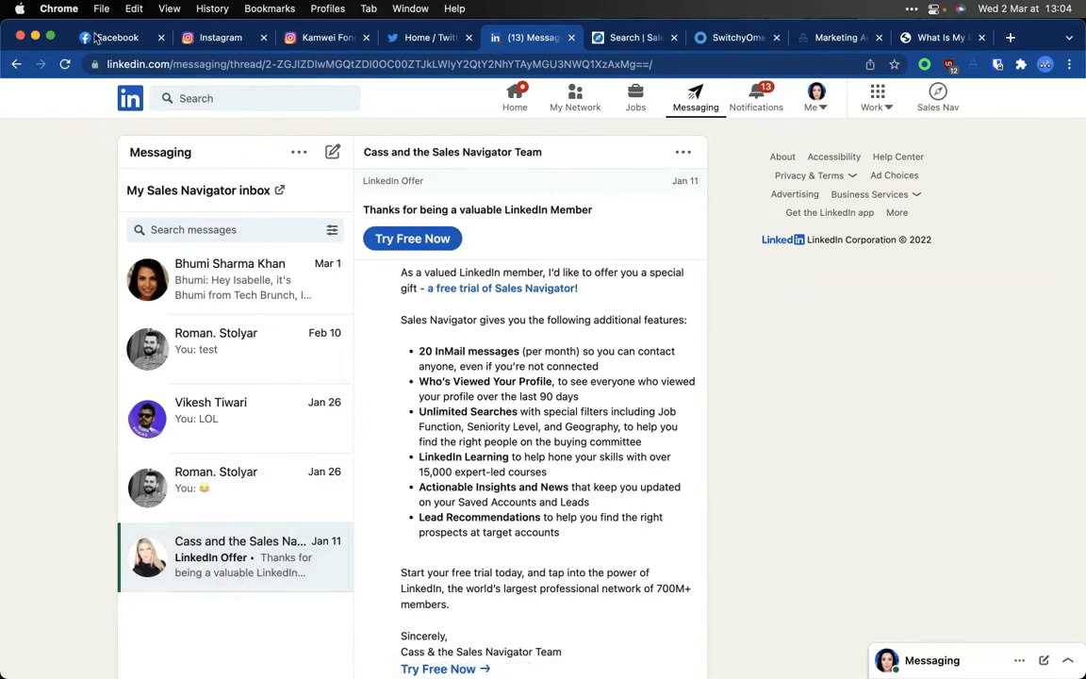
{"action": "left_click", "coordinate": [21, 36]}
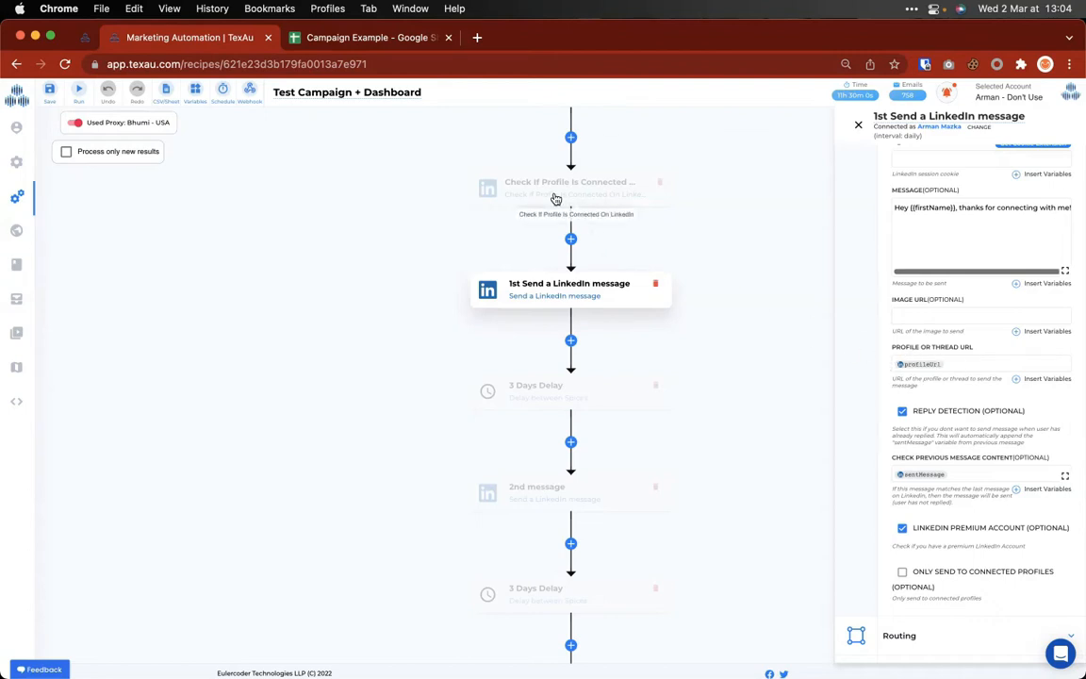
Step: Examine the variables available for the Profile or Thread URL input, expanding those from Check If Profile Is Connected On LinkedIn
{"action": "left_click", "coordinate": [1016, 379]}
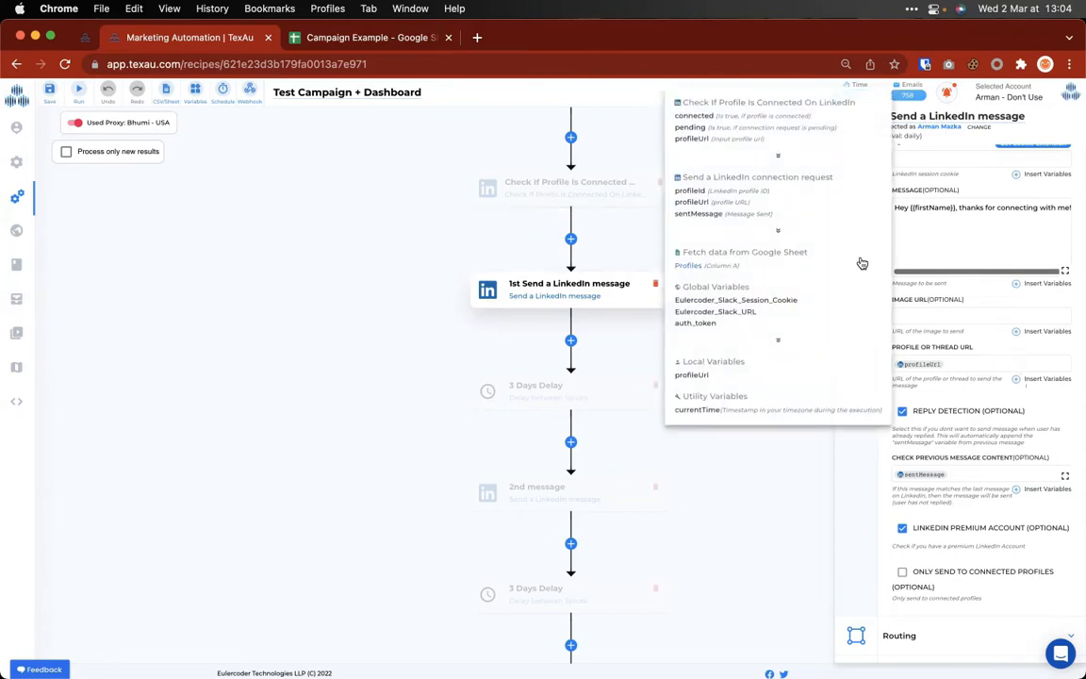
{"action": "left_click", "coordinate": [779, 157]}
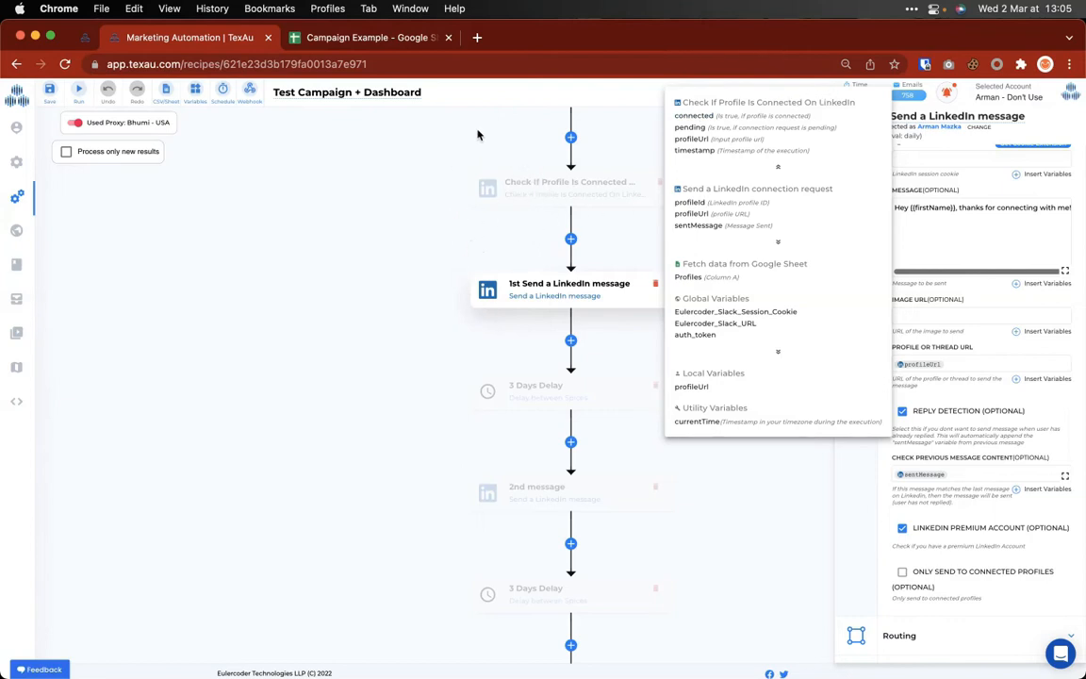
{"action": "scroll", "coordinate": [460, 204], "scroll_direction": "up", "scroll_amount": 5}
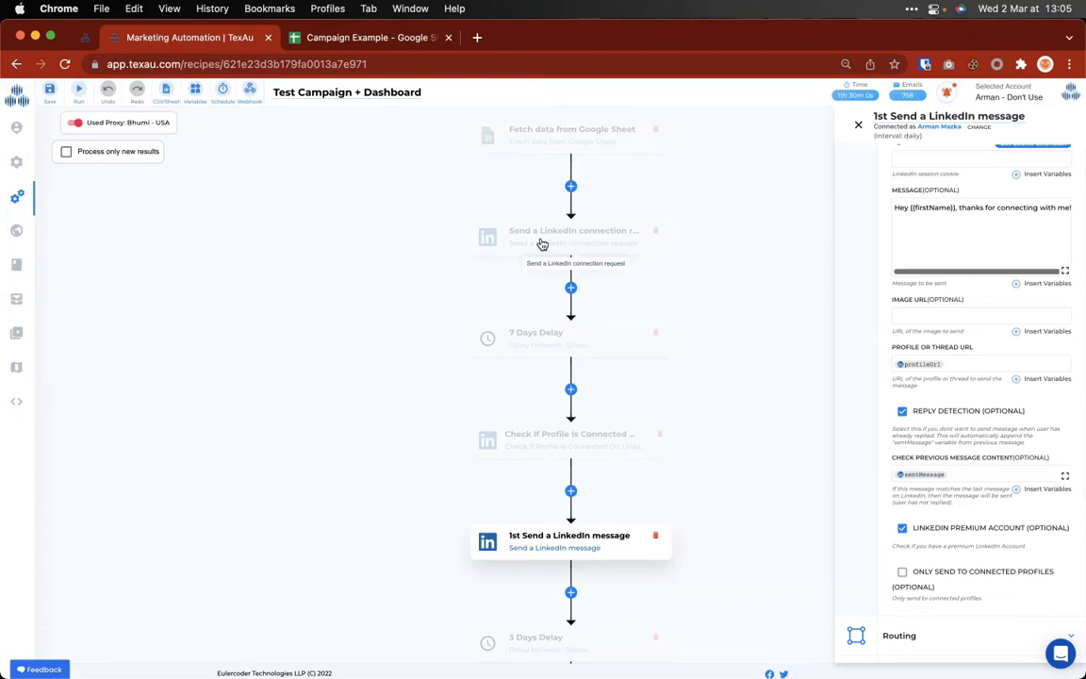
{"action": "scroll", "coordinate": [543, 244], "scroll_direction": "down", "scroll_amount": 3}
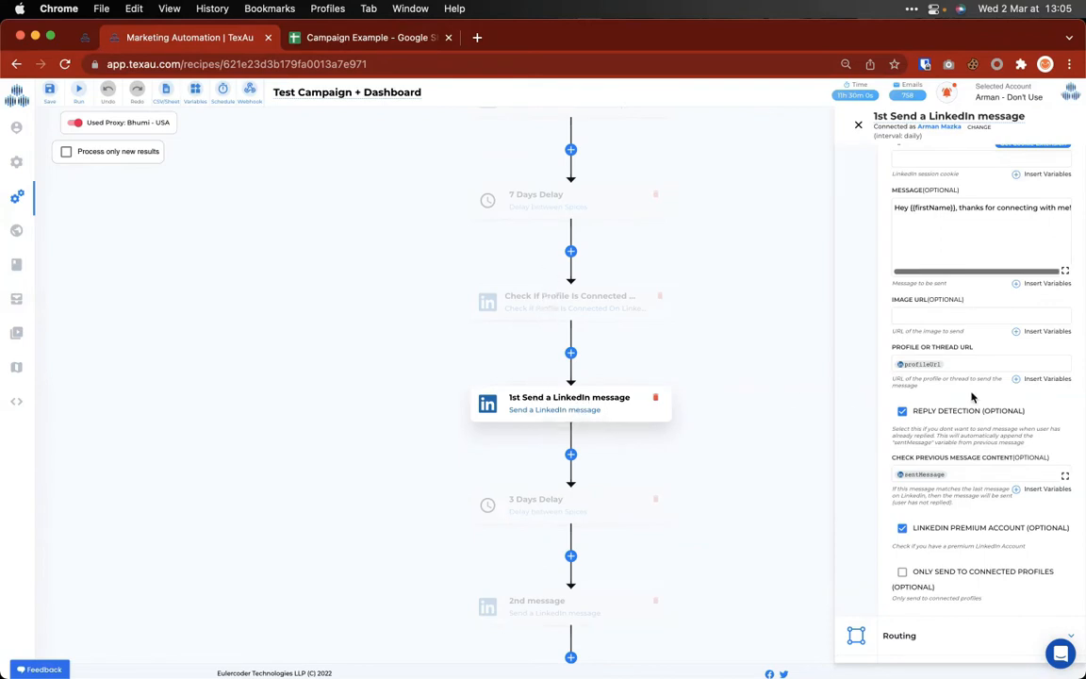
{"action": "left_click", "coordinate": [1017, 381]}
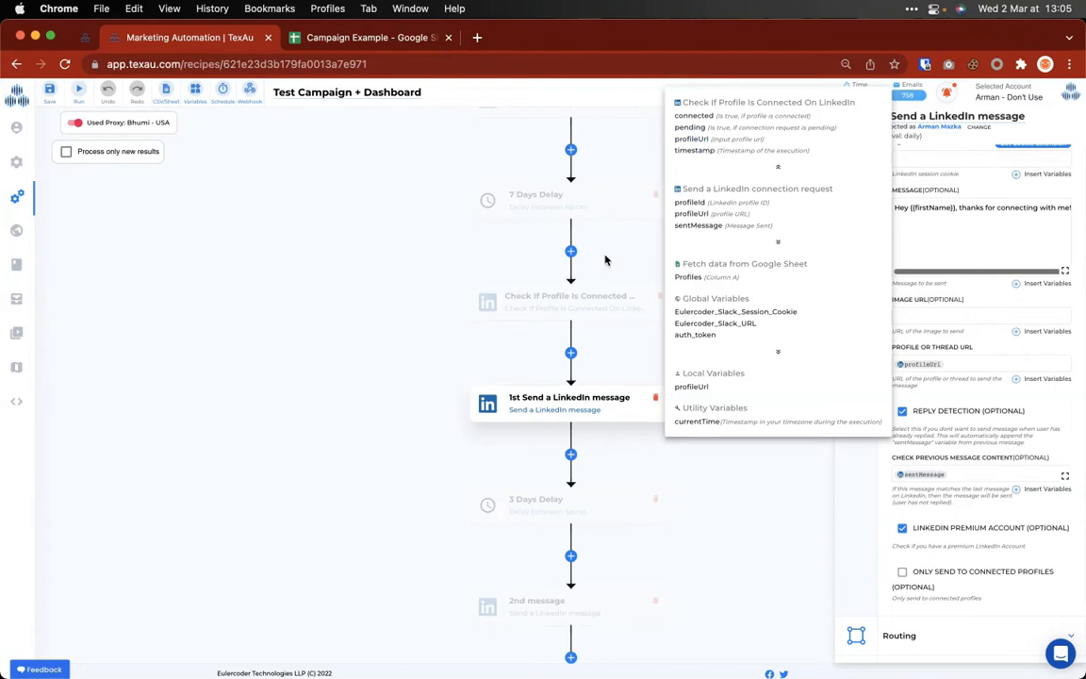
{"action": "left_click", "coordinate": [472, 344]}
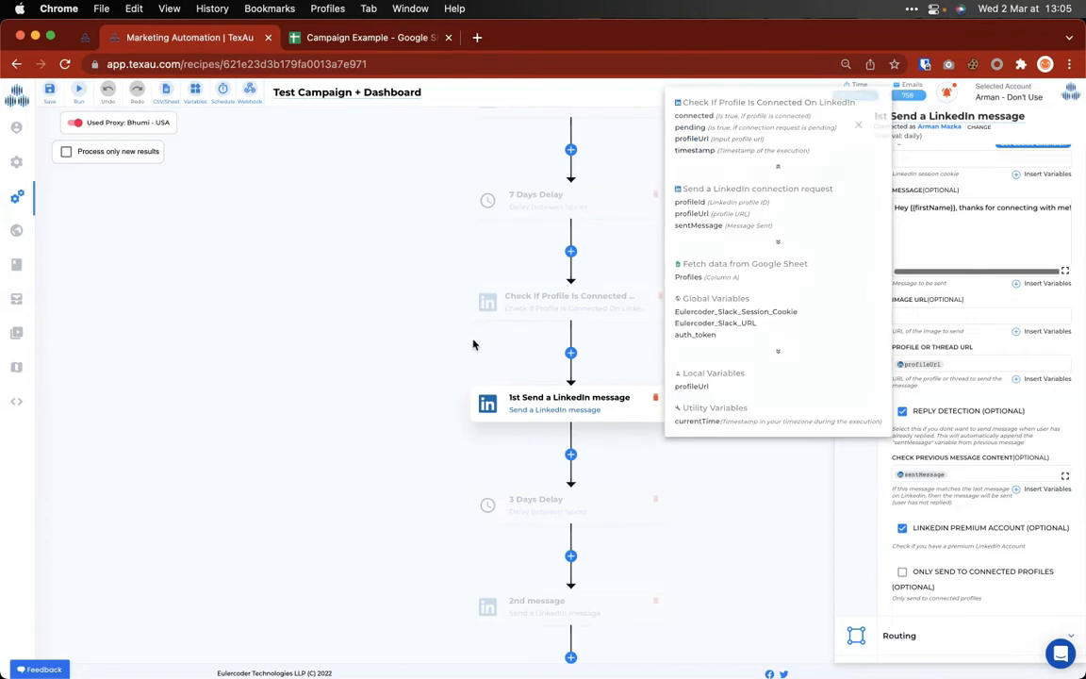
Step: Examine the inputs of the 3 Days Delay after the first message, and the 2nd message step's inputs and message variables
{"action": "left_click", "coordinate": [541, 516]}
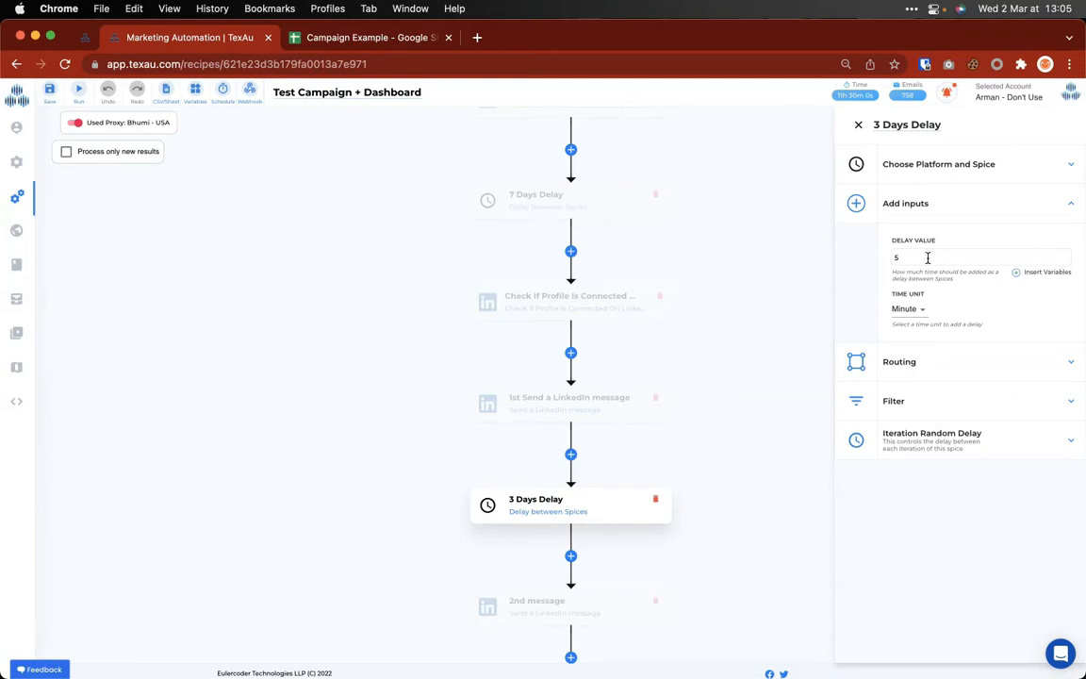
{"action": "scroll", "coordinate": [723, 395], "scroll_direction": "down", "scroll_amount": 5}
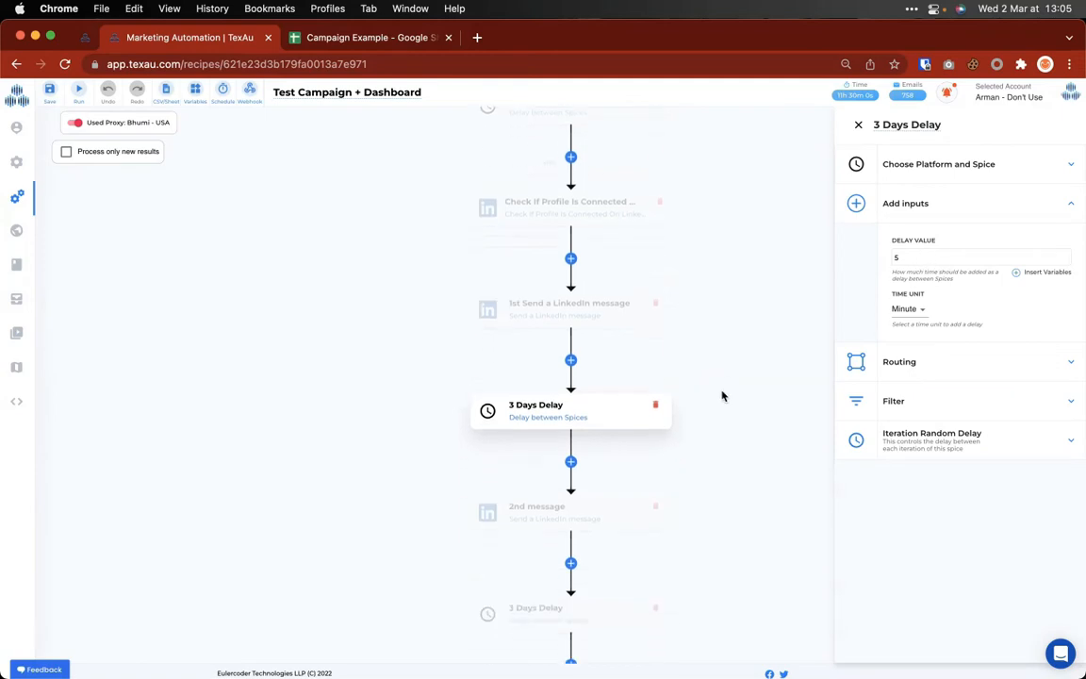
{"action": "left_click", "coordinate": [566, 314]}
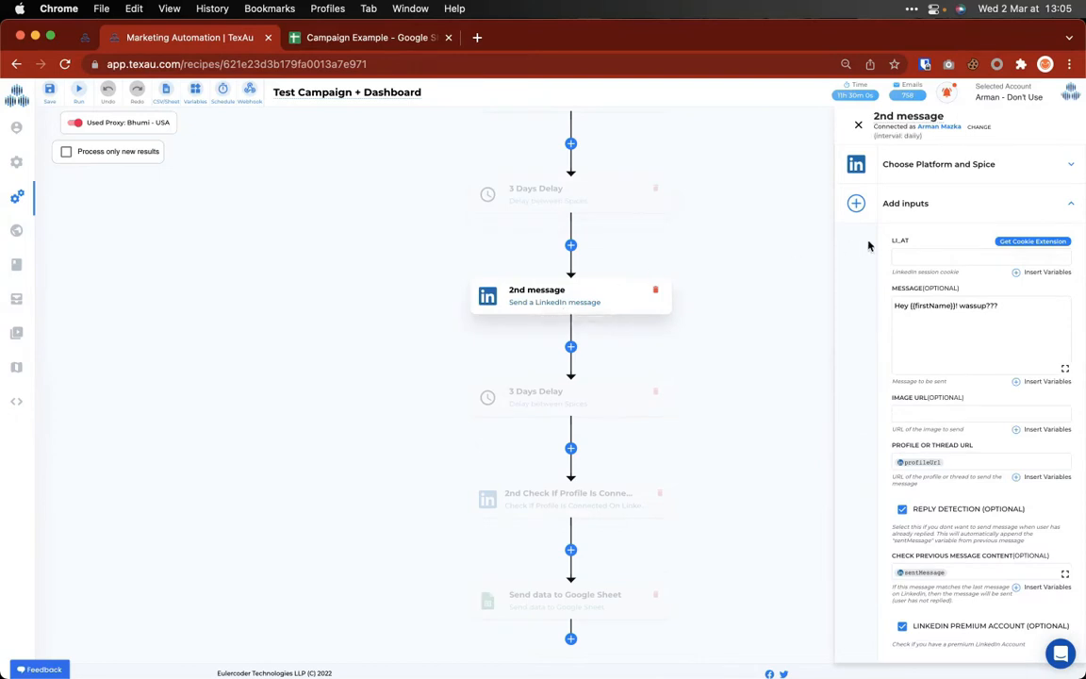
{"action": "left_click", "coordinate": [1019, 381]}
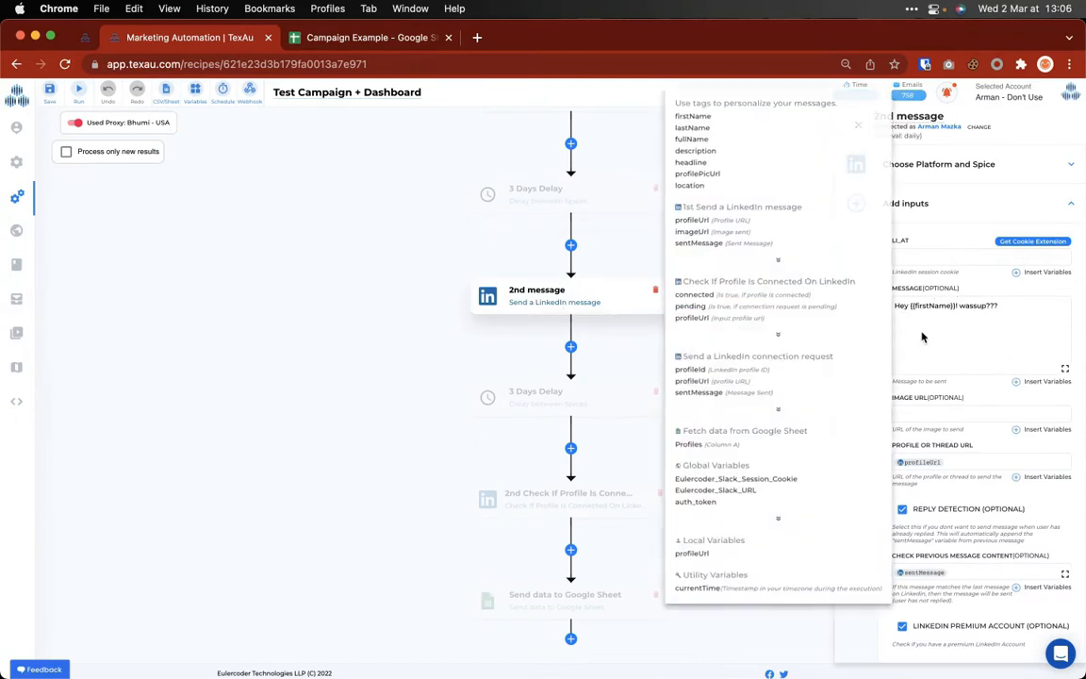
{"action": "left_click", "coordinate": [577, 304]}
Step: Reopen the 1st Send a LinkedIn message step and examine its Reply Detection option and the source of its previous message content
{"action": "scroll", "coordinate": [562, 292], "scroll_direction": "up", "scroll_amount": 5}
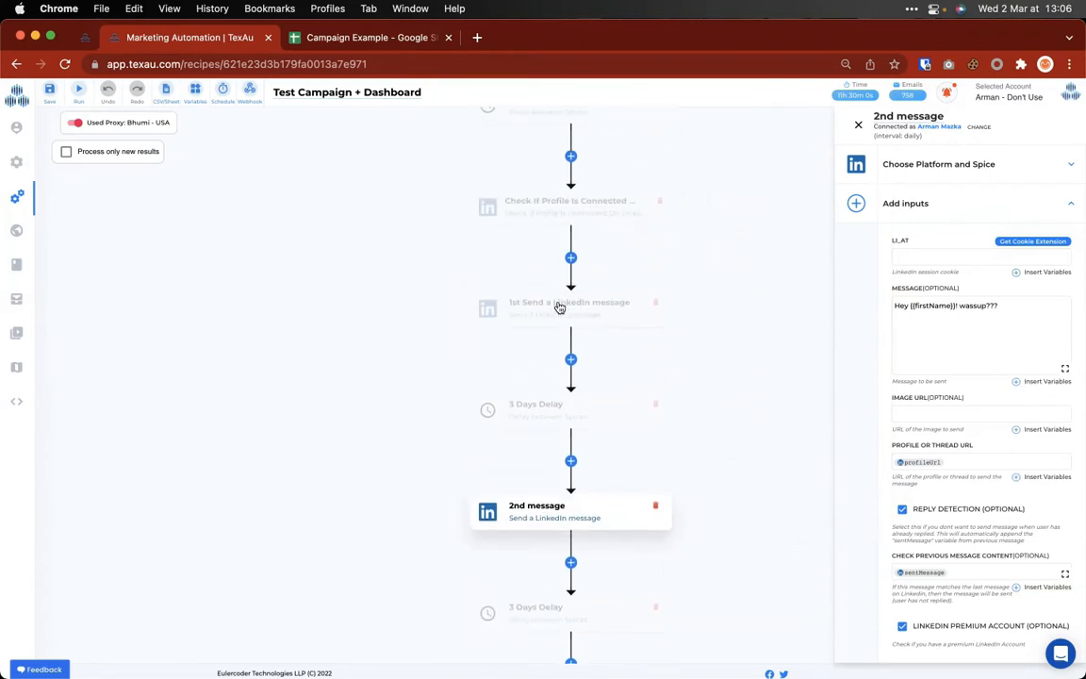
{"action": "left_click", "coordinate": [557, 308]}
{"action": "scroll", "coordinate": [902, 427], "scroll_direction": "down", "scroll_amount": 1}
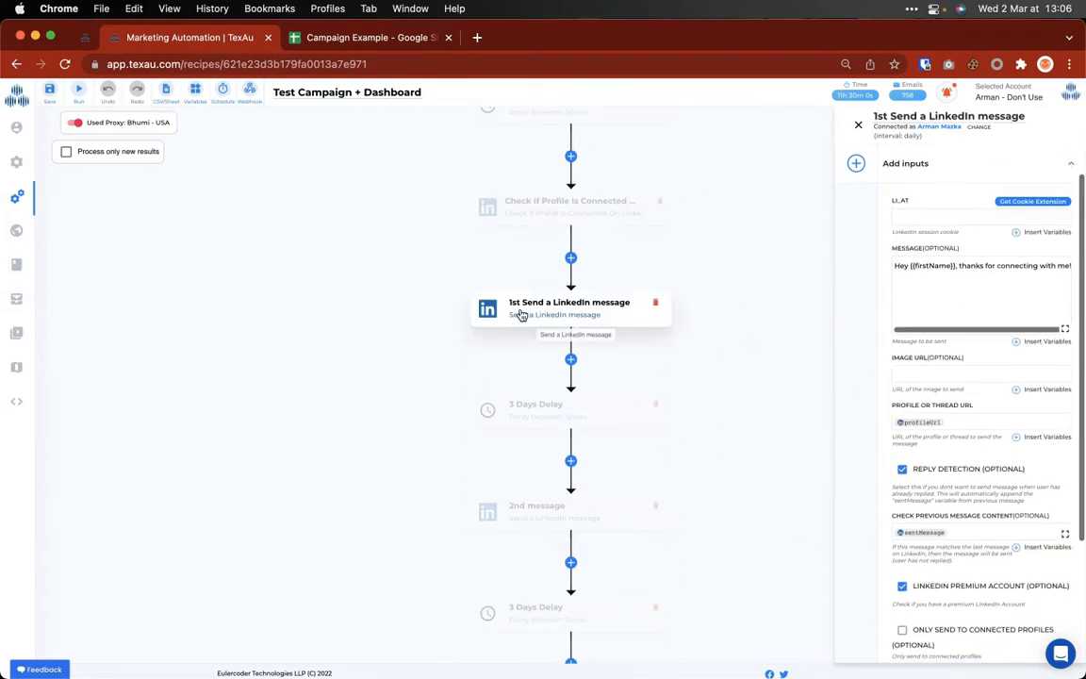
{"action": "scroll", "coordinate": [891, 384], "scroll_direction": "down", "scroll_amount": 1}
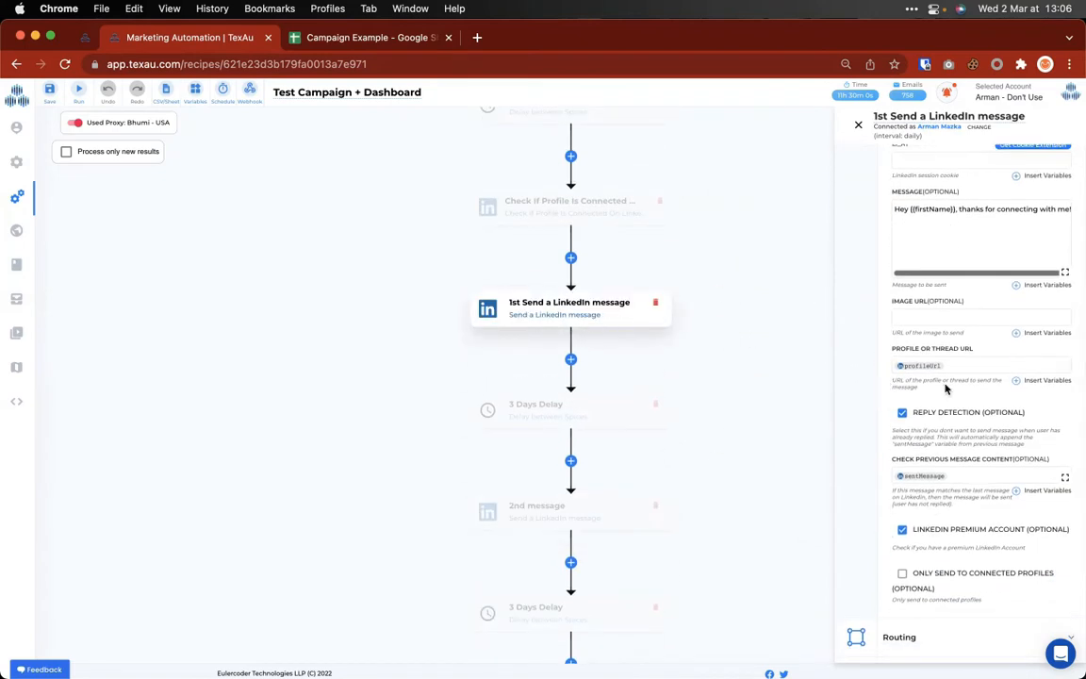
{"action": "left_click", "coordinate": [903, 415]}
{"action": "left_click", "coordinate": [903, 415]}
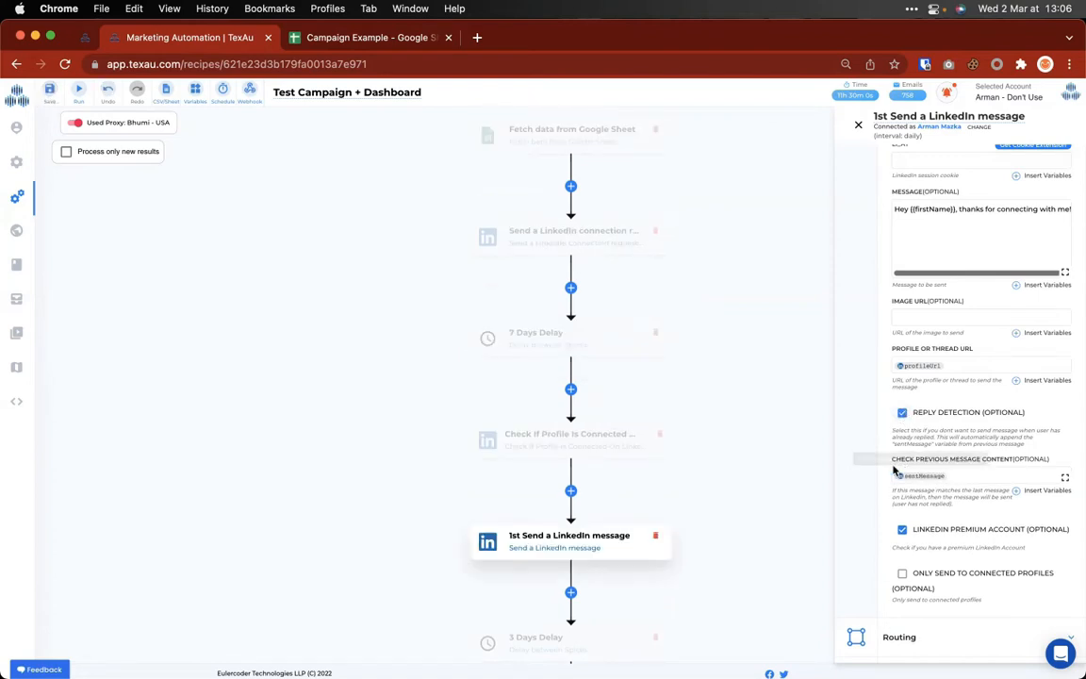
{"action": "scroll", "coordinate": [582, 505], "scroll_direction": "down", "scroll_amount": 3}
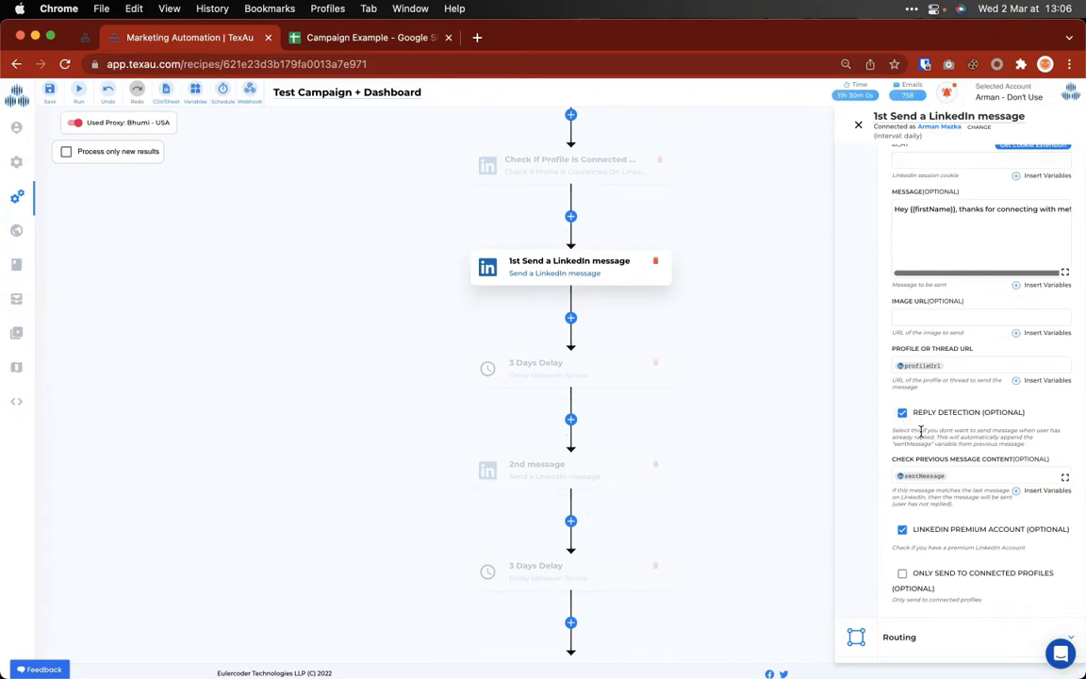
{"action": "mouse_move", "coordinate": [915, 476]}
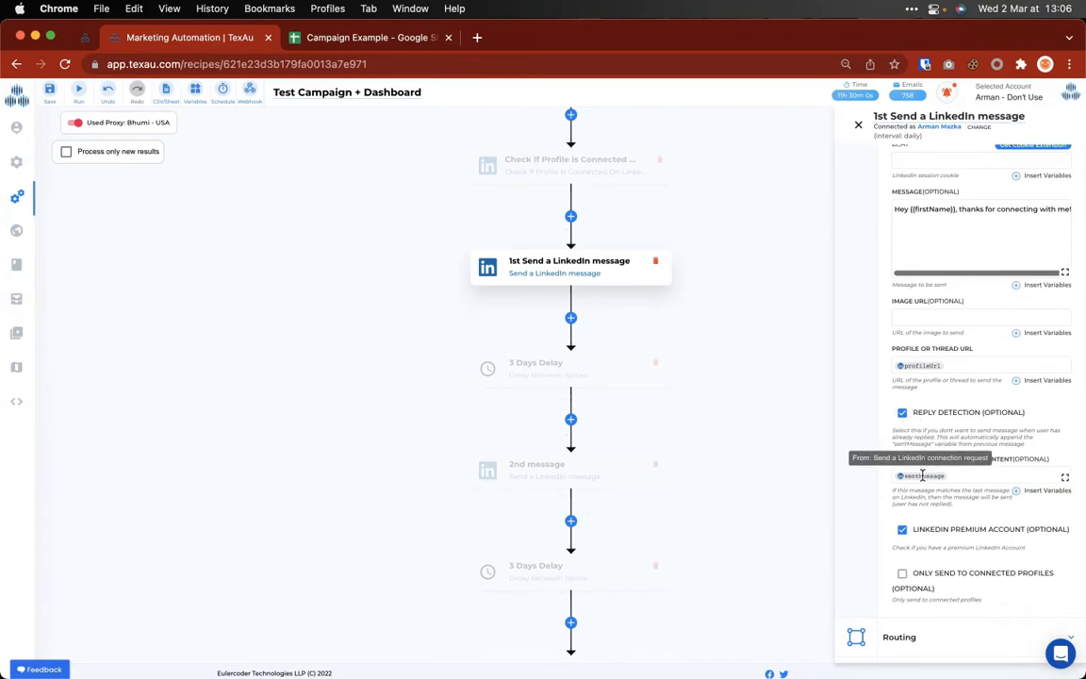
Step: Compare the Send a LinkedIn connection request step's message with the 1st Send a LinkedIn message step's message, highlighting each text
{"action": "scroll", "coordinate": [654, 477], "scroll_direction": "up", "scroll_amount": 3}
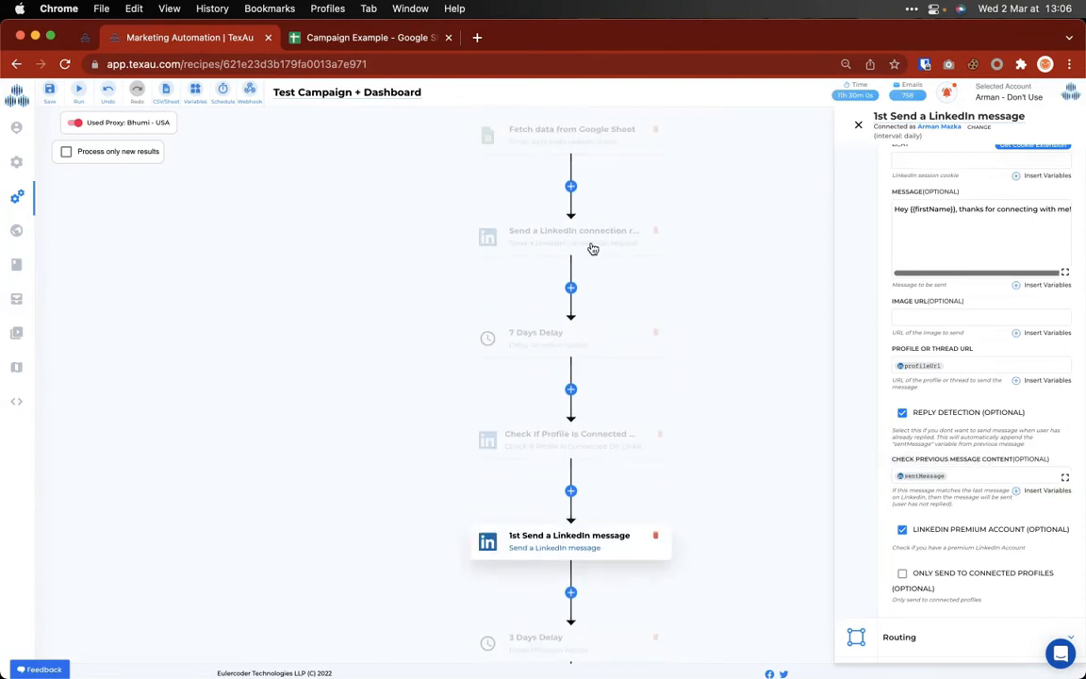
{"action": "left_click", "coordinate": [530, 247]}
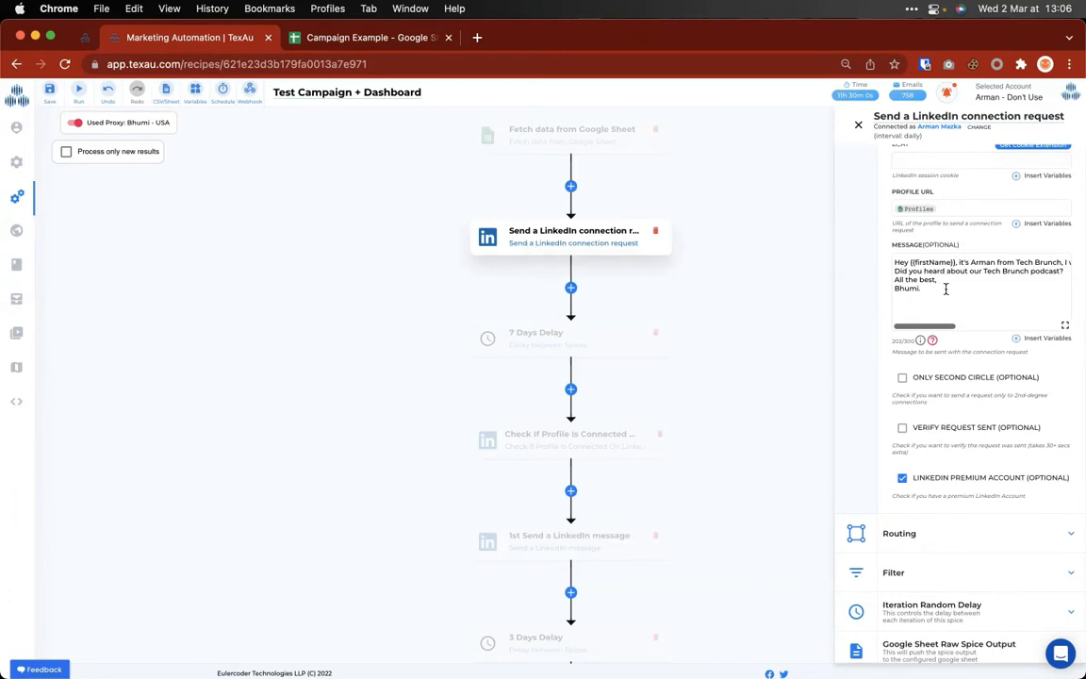
{"action": "key", "text": "super+a"}
{"action": "scroll", "coordinate": [582, 395], "scroll_direction": "down", "scroll_amount": 5}
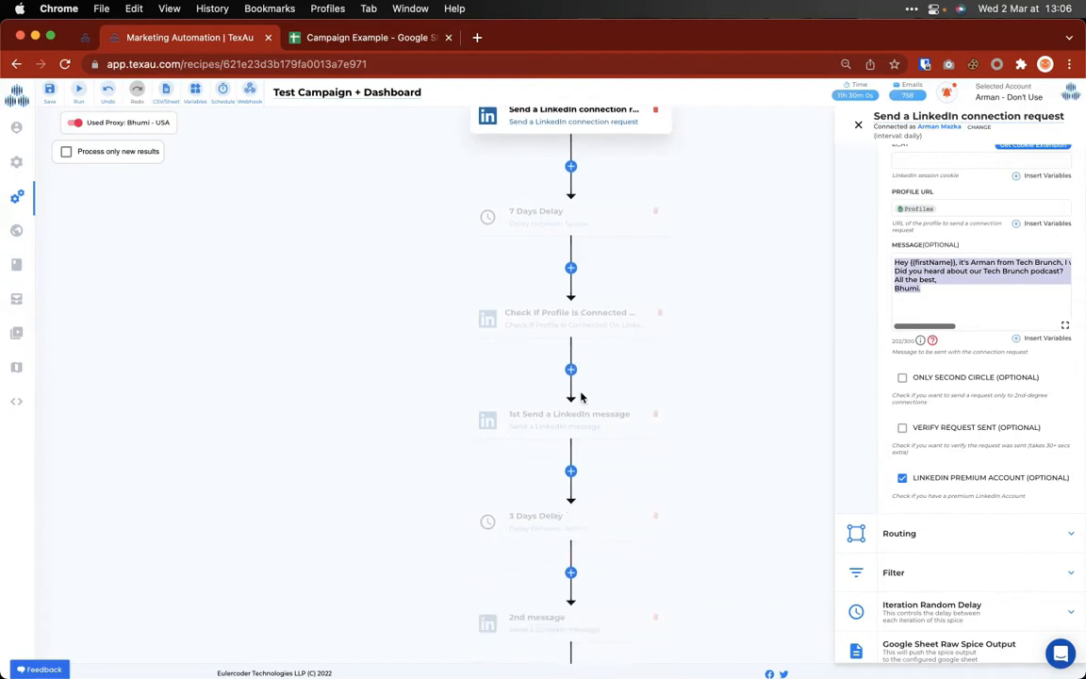
{"action": "left_click", "coordinate": [552, 299]}
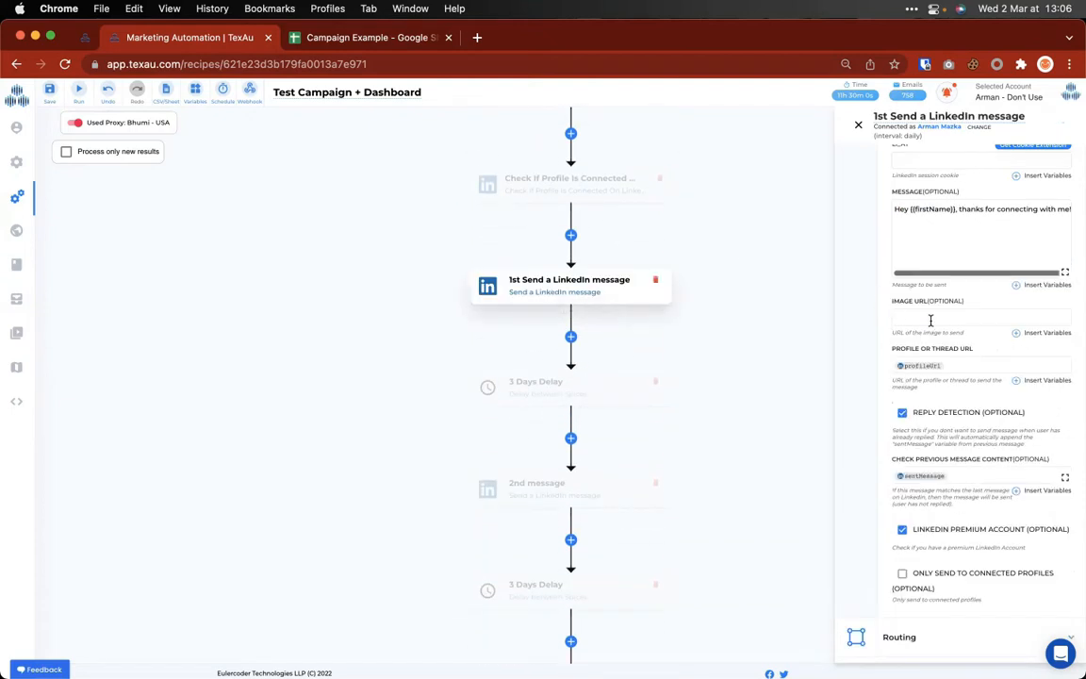
{"action": "left_click_drag", "start_coordinate": [912, 227], "coordinate": [891, 213]}
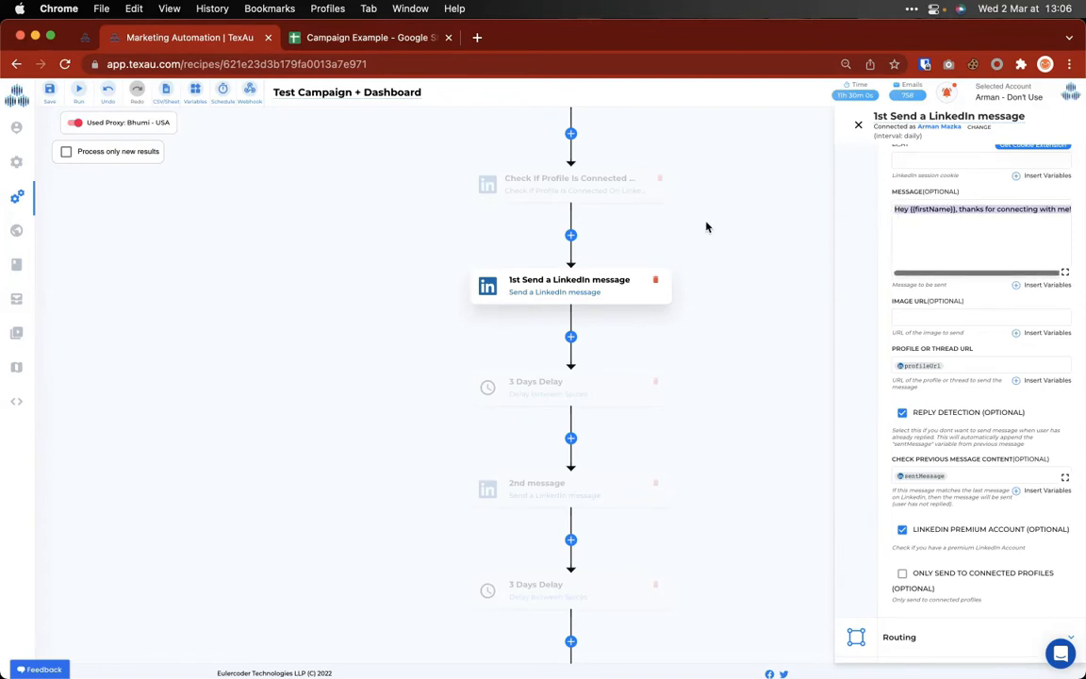
Step: Examine the inputs of the Send a LinkedIn connection request and Check If Profile Is Connected On LinkedIn steps, ending on the connection request
{"action": "scroll", "coordinate": [706, 226], "scroll_direction": "up", "scroll_amount": 3}
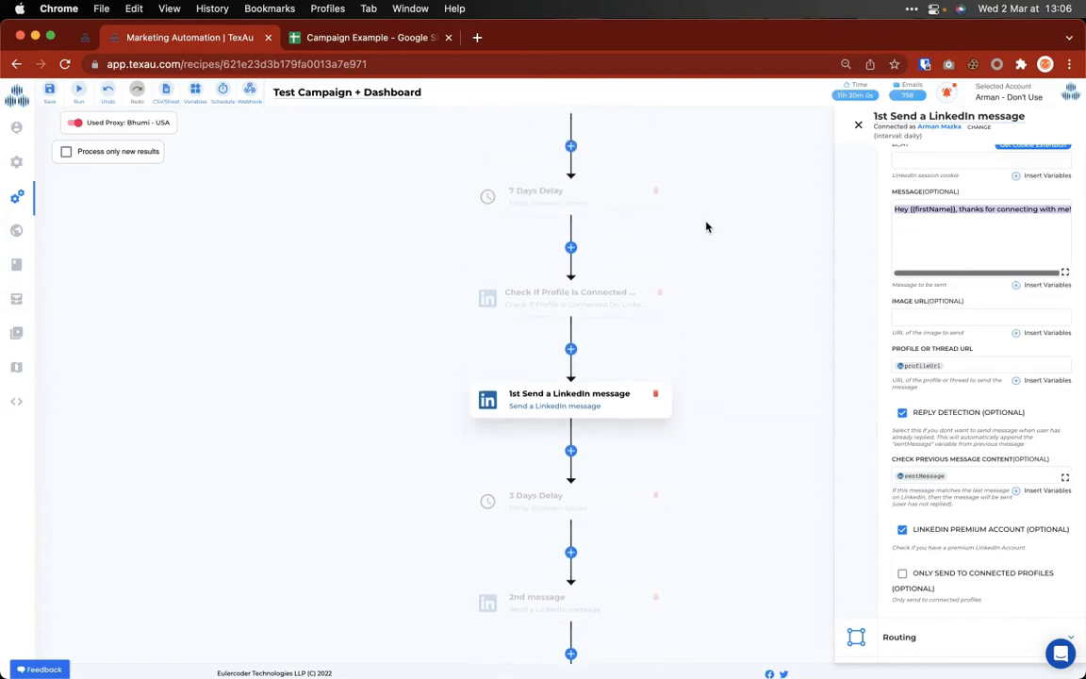
{"action": "scroll", "coordinate": [706, 229], "scroll_direction": "up", "scroll_amount": 3}
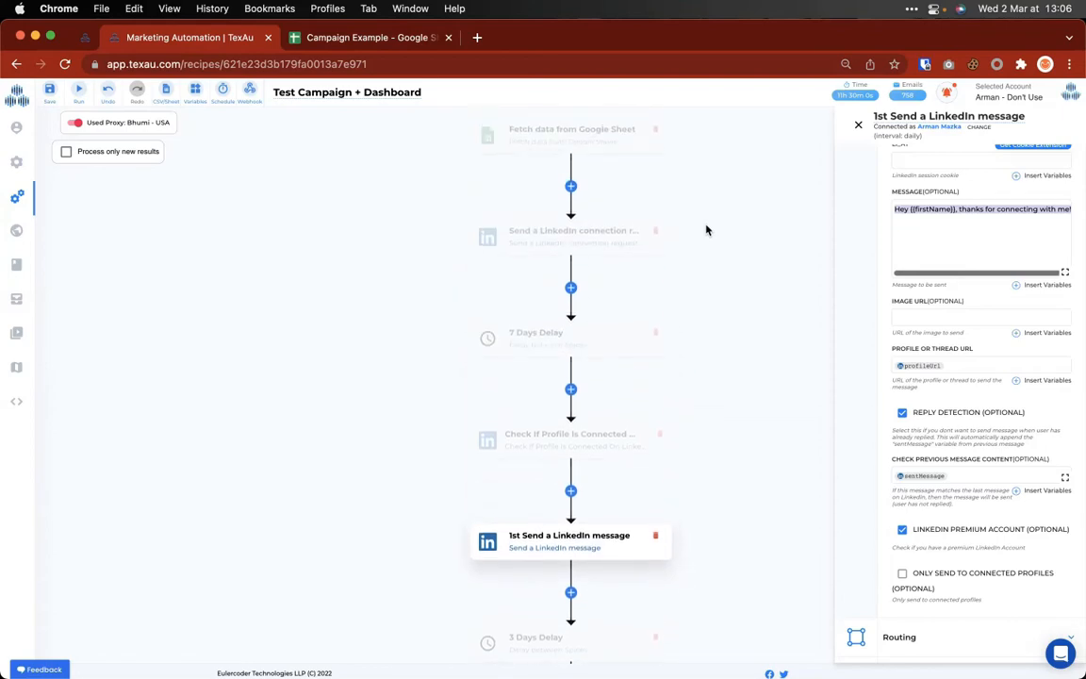
{"action": "key", "text": "ctrl+Up"}
{"action": "left_click", "coordinate": [846, 490]}
{"action": "left_click", "coordinate": [563, 251]}
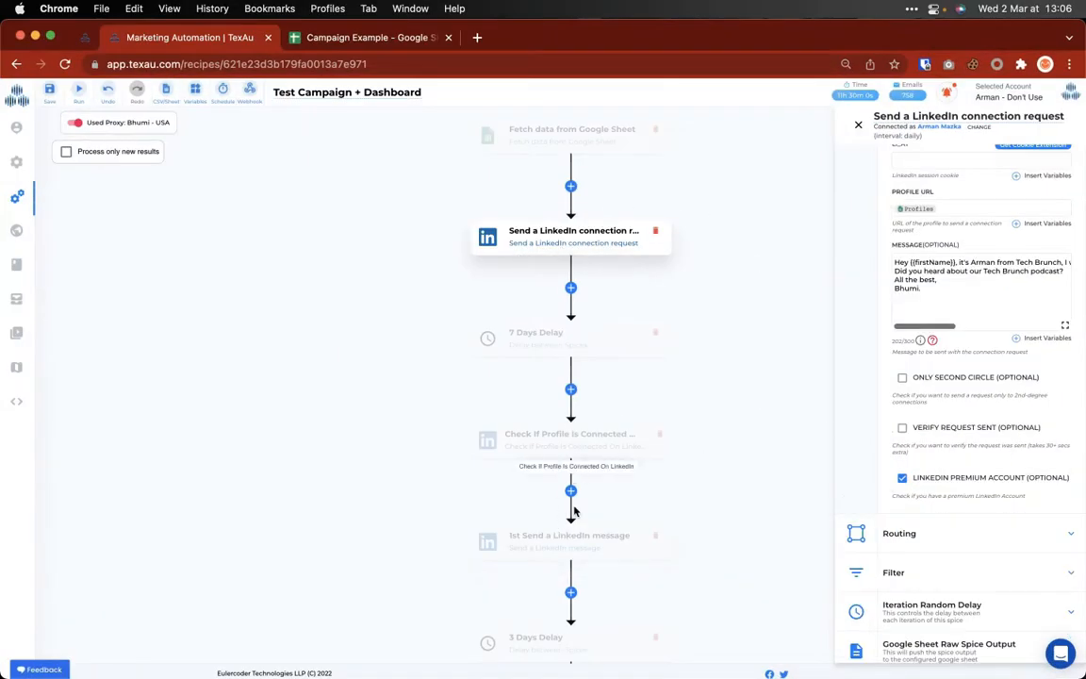
{"action": "scroll", "coordinate": [571, 528], "scroll_direction": "down", "scroll_amount": 1}
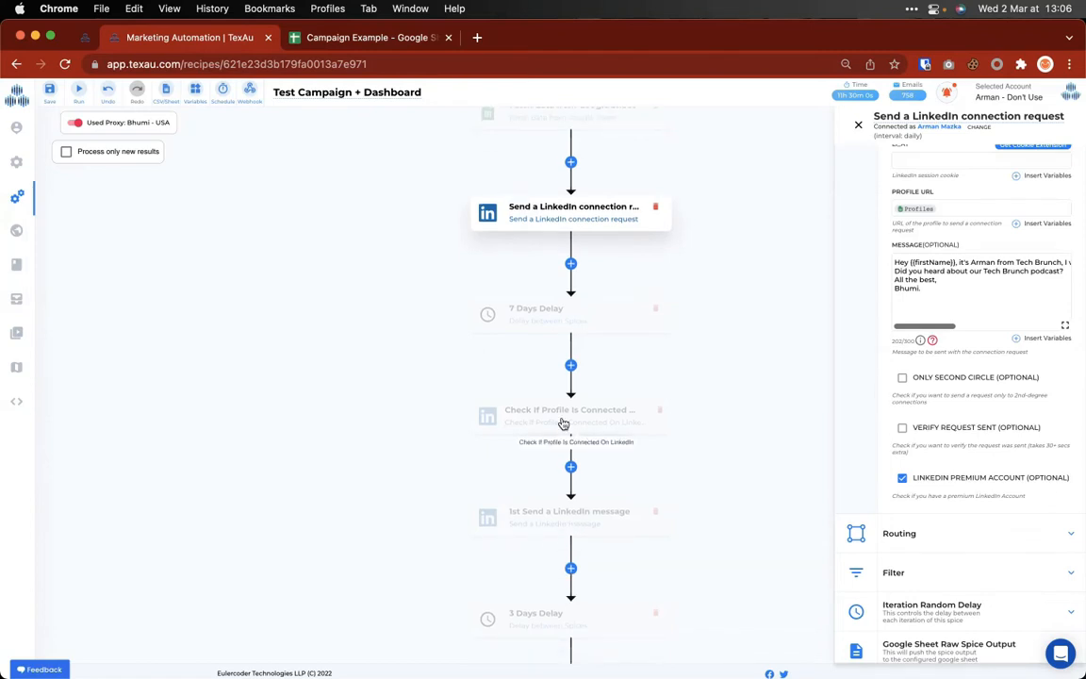
{"action": "left_click", "coordinate": [563, 423]}
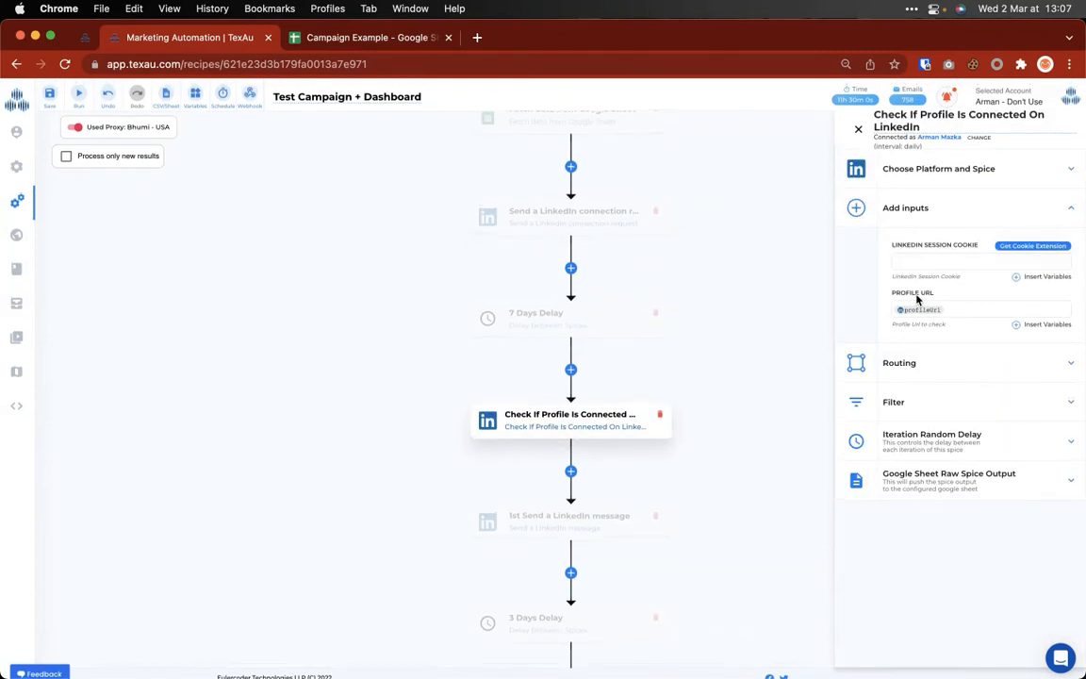
{"action": "scroll", "coordinate": [715, 230], "scroll_direction": "up", "scroll_amount": 1}
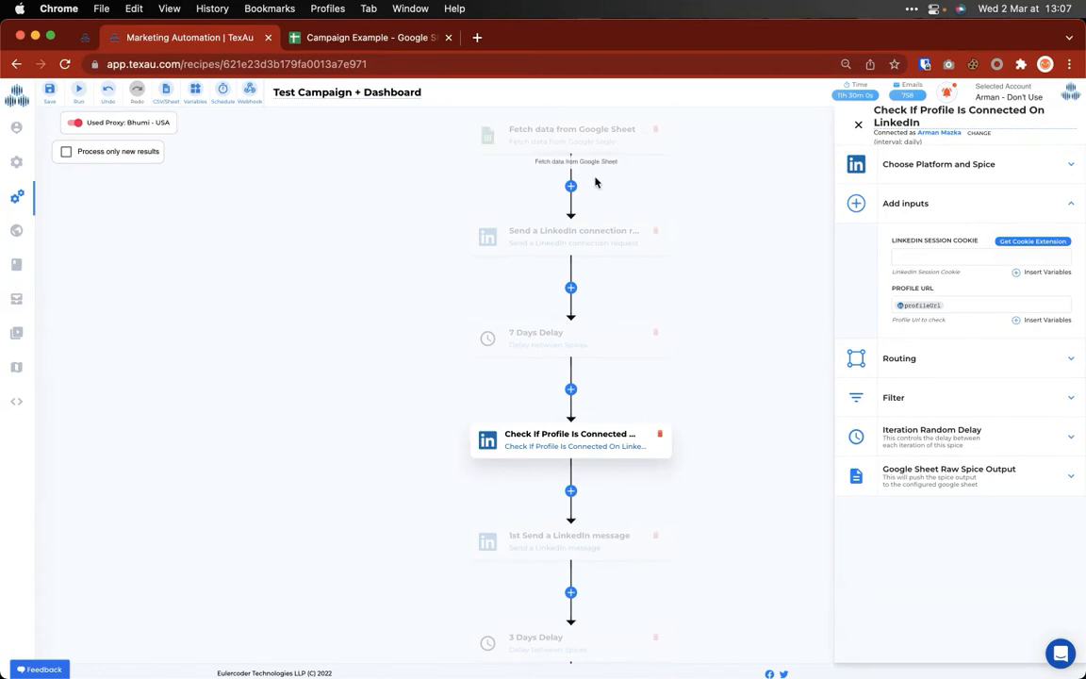
{"action": "left_click", "coordinate": [571, 243]}
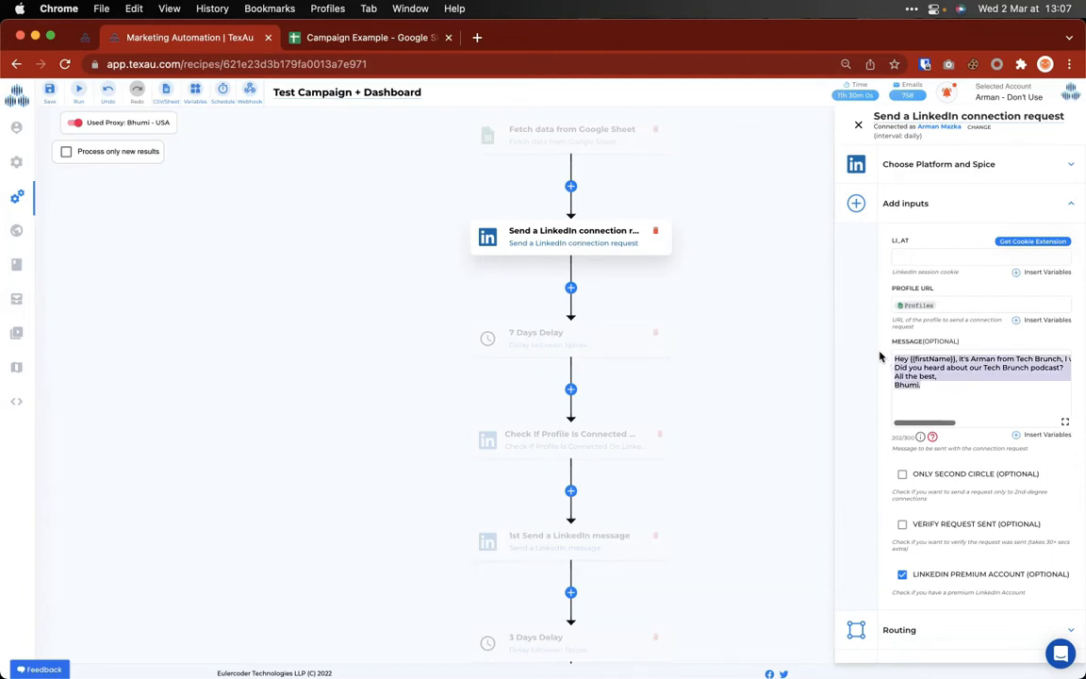
Step: Switch to the TexAu France browser profile and view the received connection message dated Mar 1 in LinkedIn Messaging
{"action": "left_click", "coordinate": [1044, 63]}
{"action": "scroll", "coordinate": [943, 552], "scroll_direction": "down", "scroll_amount": 3}
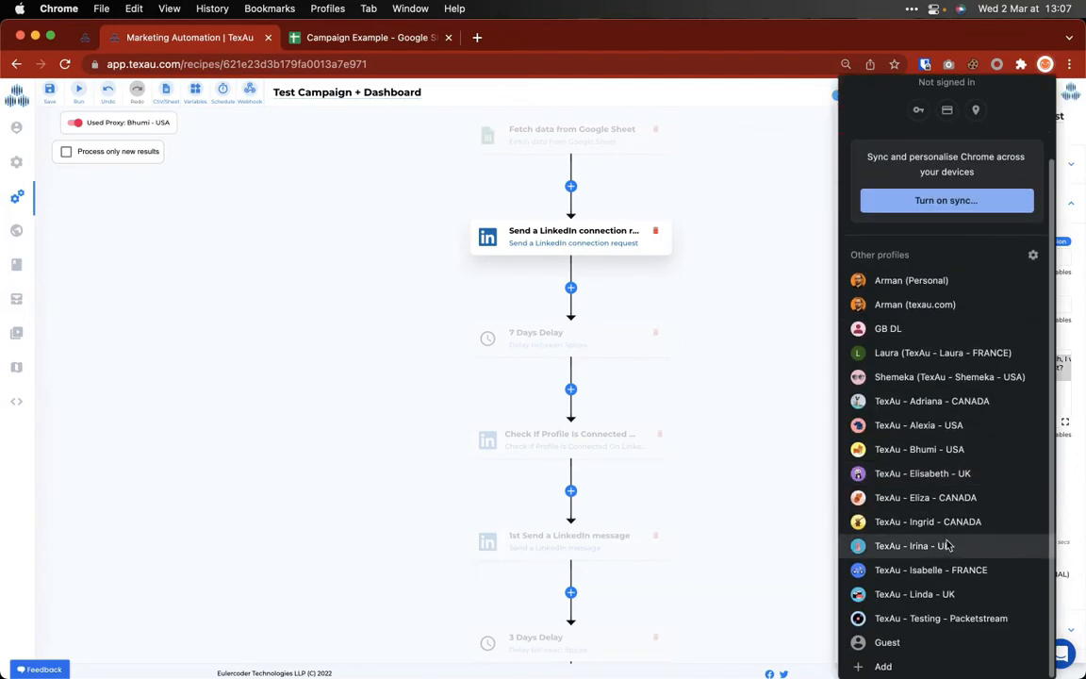
{"action": "left_click", "coordinate": [928, 570]}
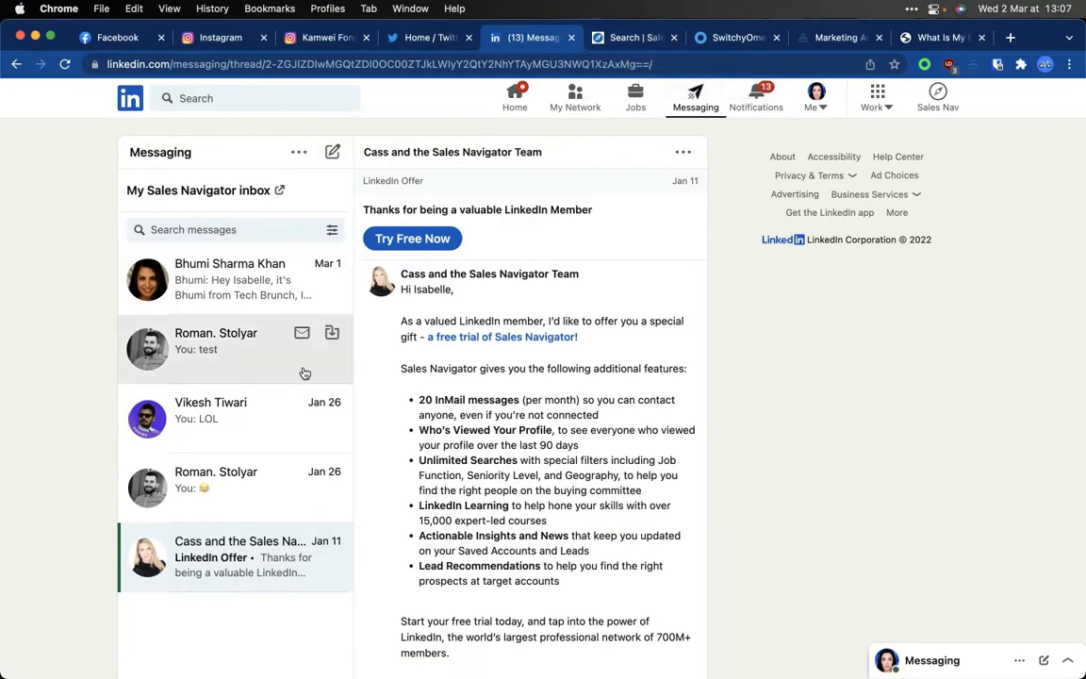
{"action": "left_click", "coordinate": [230, 302]}
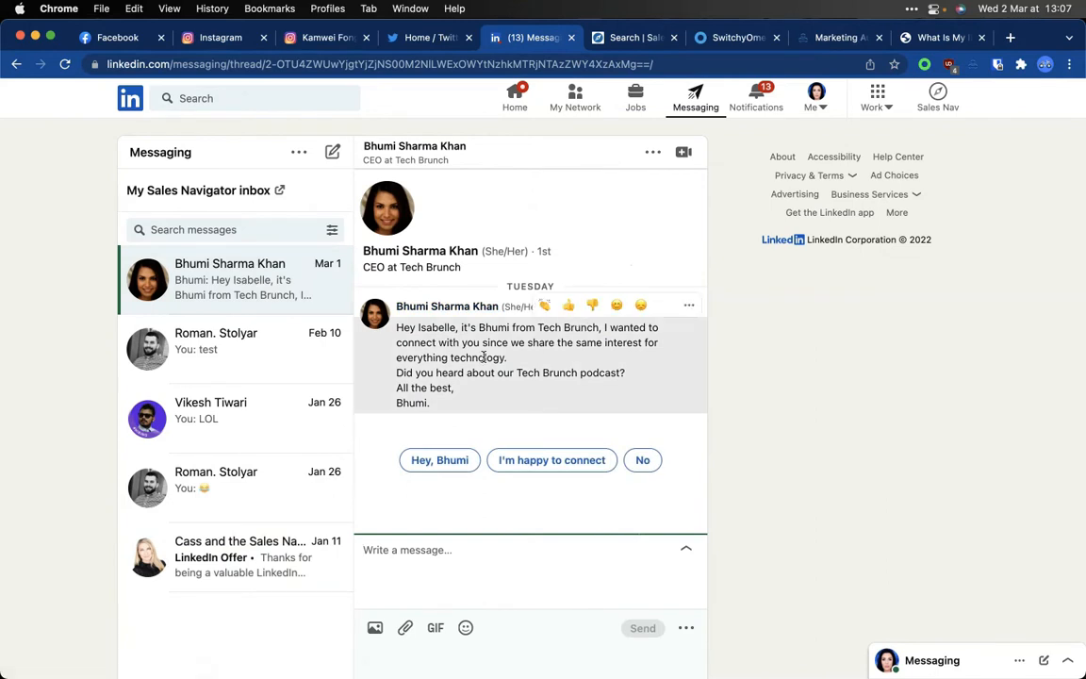
{"action": "left_click", "coordinate": [395, 567]}
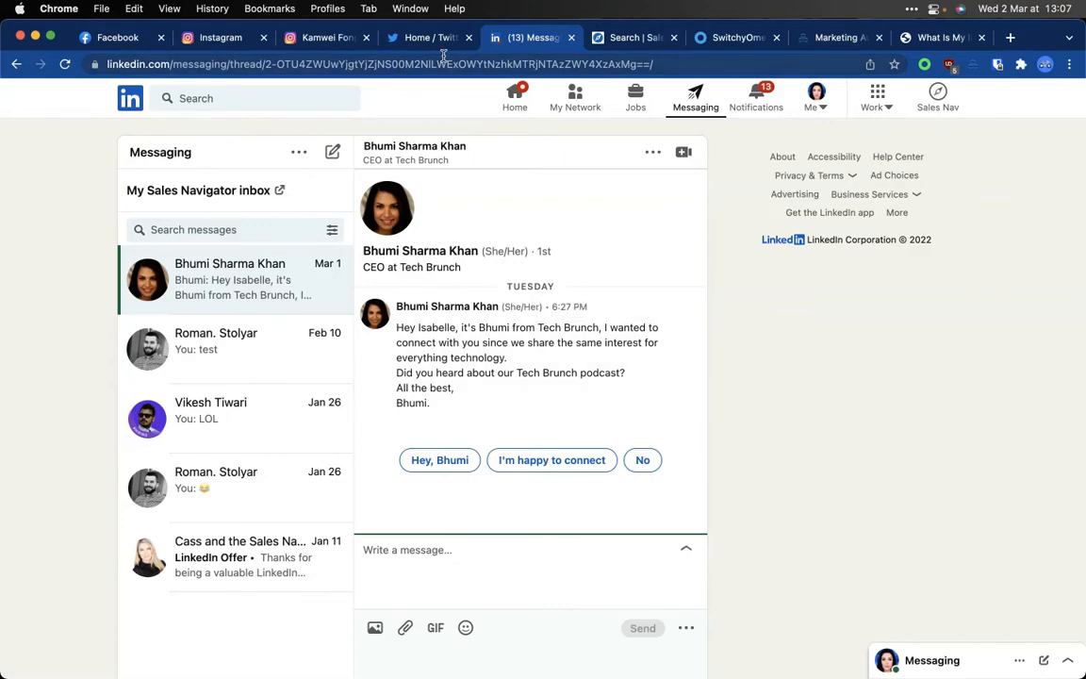
Step: Switch back to the TexAu recipe and highlight the full message text of the Send a LinkedIn connection request step
{"action": "key", "text": "ctrl+Up"}
{"action": "left_click", "coordinate": [760, 158]}
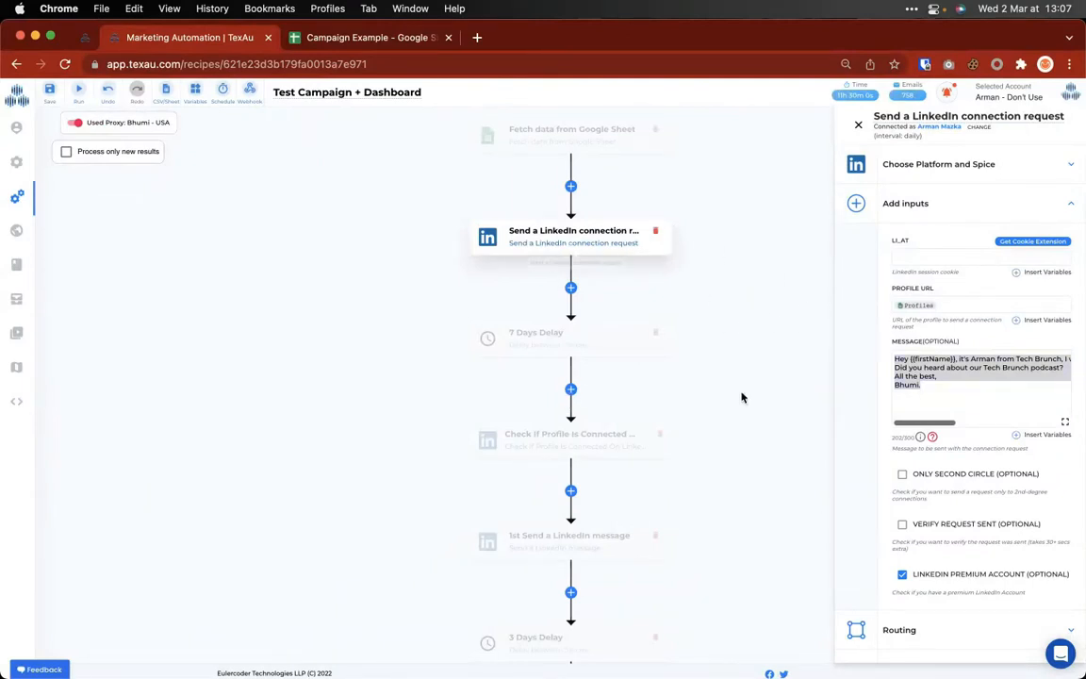
{"action": "left_click", "coordinate": [932, 380]}
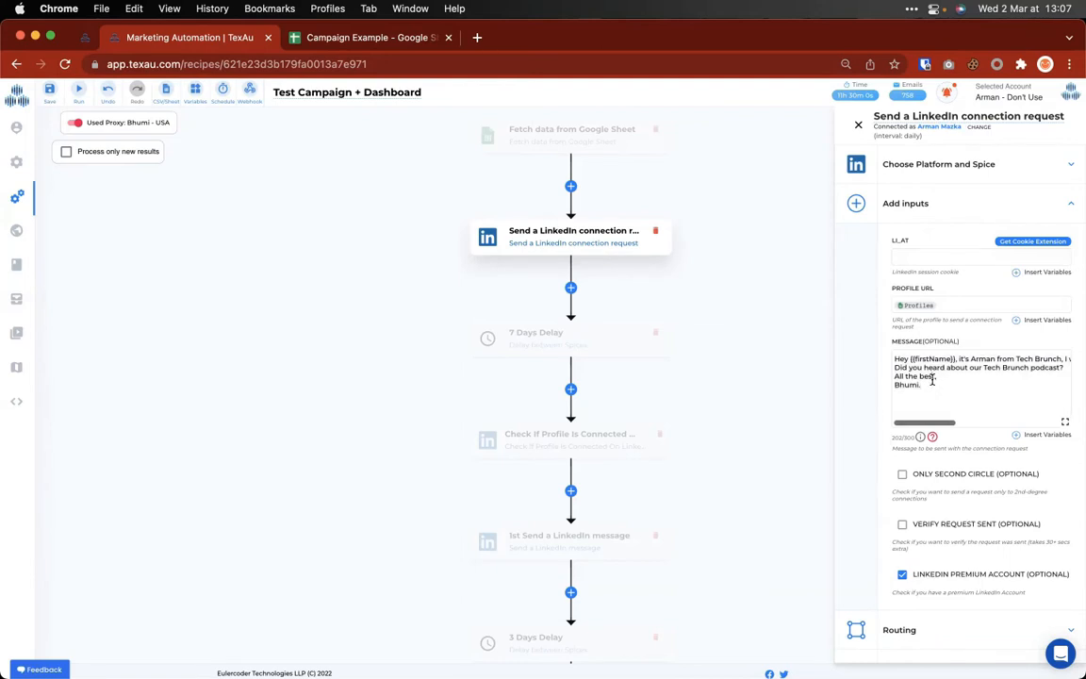
{"action": "left_click_drag", "start_coordinate": [933, 379], "coordinate": [888, 358]}
{"action": "left_click", "coordinate": [936, 375]}
{"action": "left_click_drag", "start_coordinate": [932, 390], "coordinate": [840, 350]}
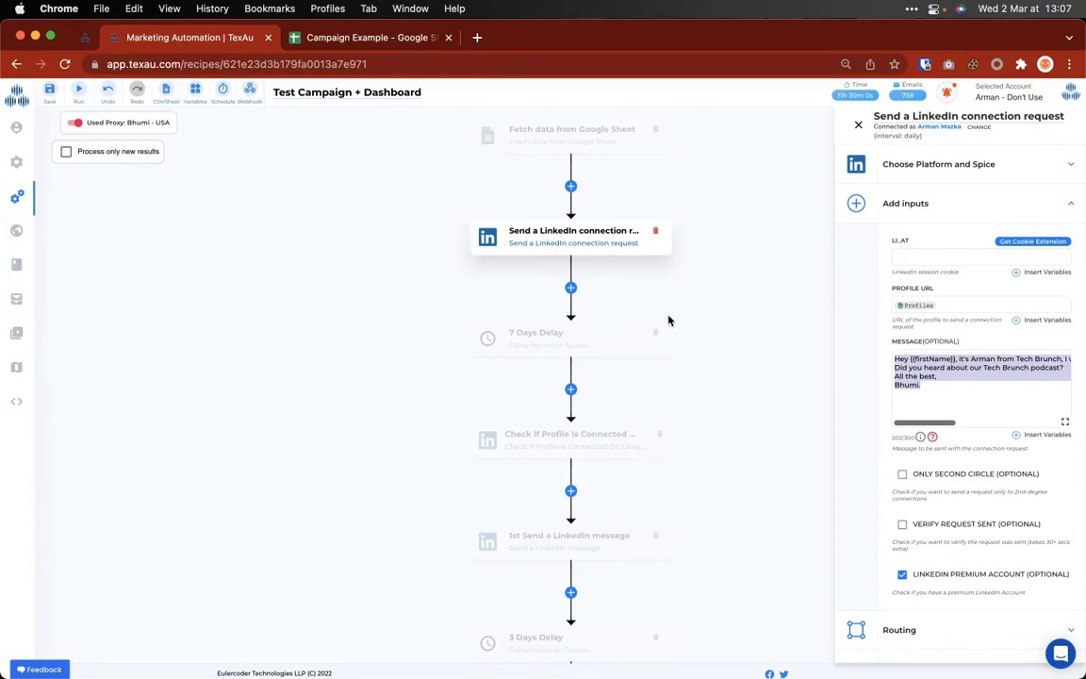
Step: Switch to the LinkedIn Messaging window, open the Feb 10 conversation and highlight the "batgirl testing" message
{"action": "key", "text": "ctrl+Up"}
{"action": "left_click", "coordinate": [808, 174]}
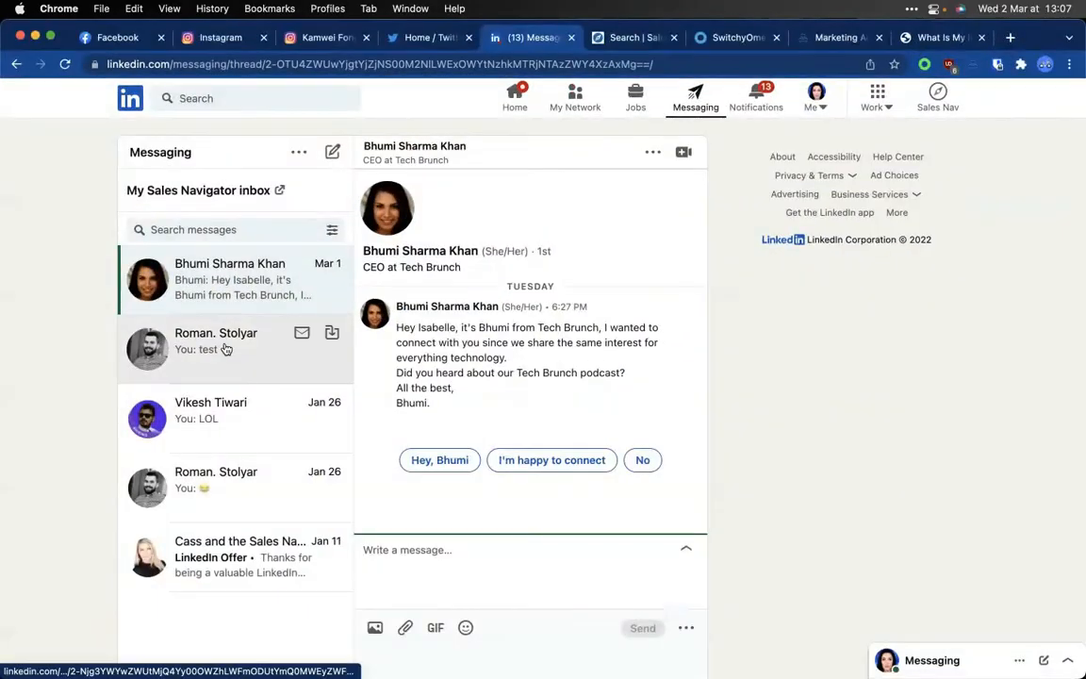
{"action": "left_click", "coordinate": [227, 349]}
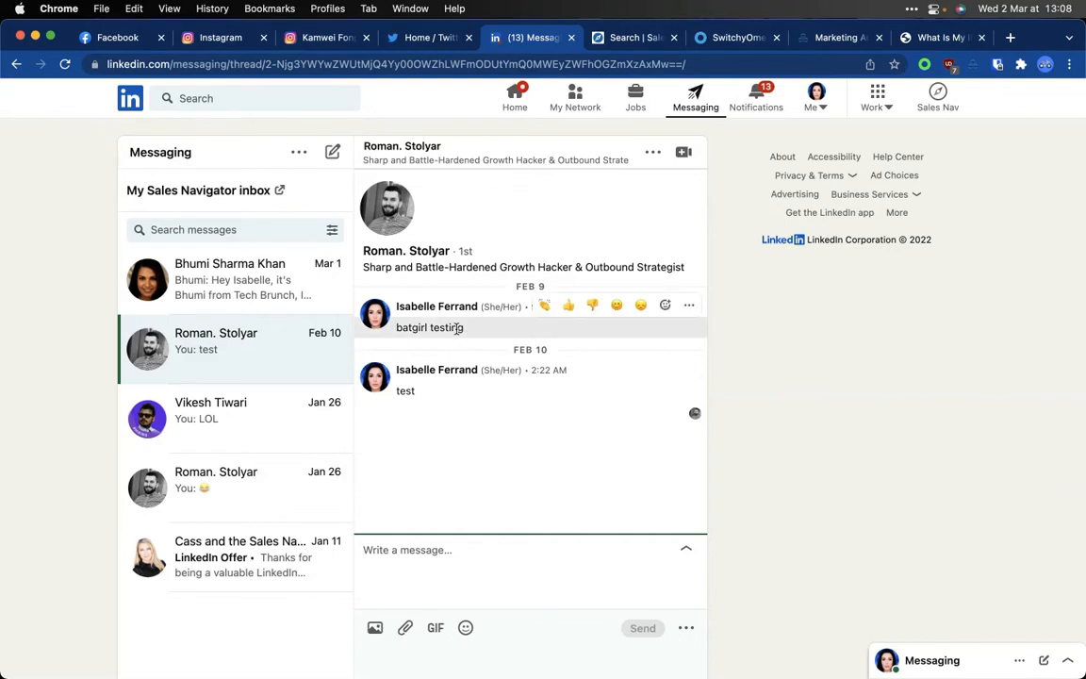
{"action": "left_click_drag", "start_coordinate": [466, 328], "coordinate": [396, 327]}
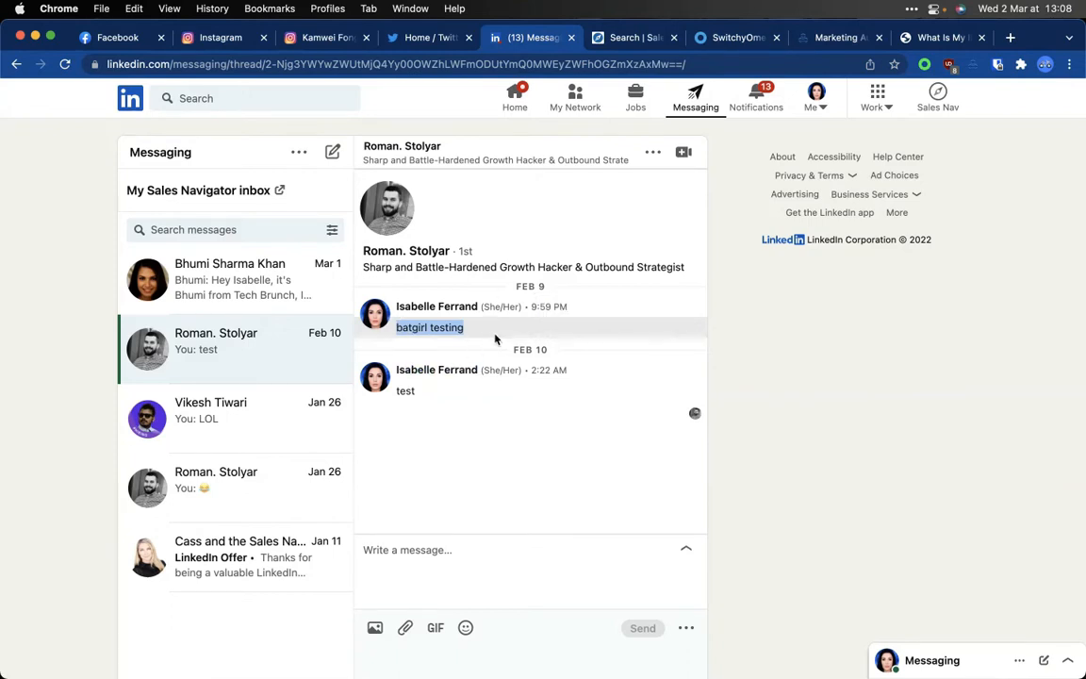
{"action": "left_click", "coordinate": [471, 333]}
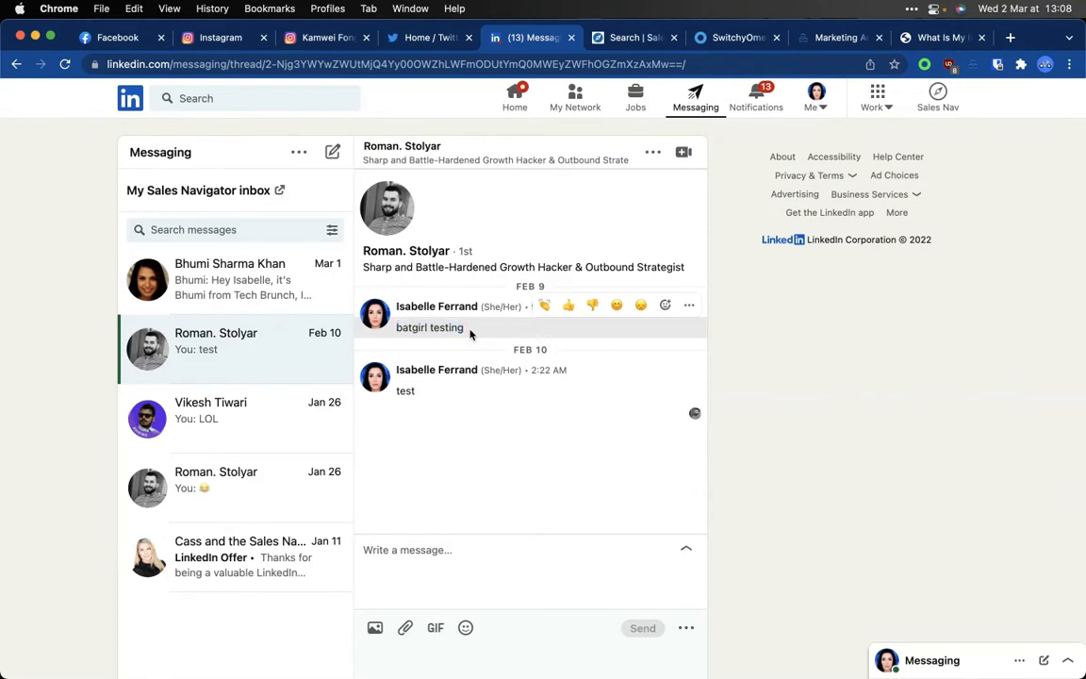
{"action": "left_click_drag", "start_coordinate": [471, 333], "coordinate": [397, 330]}
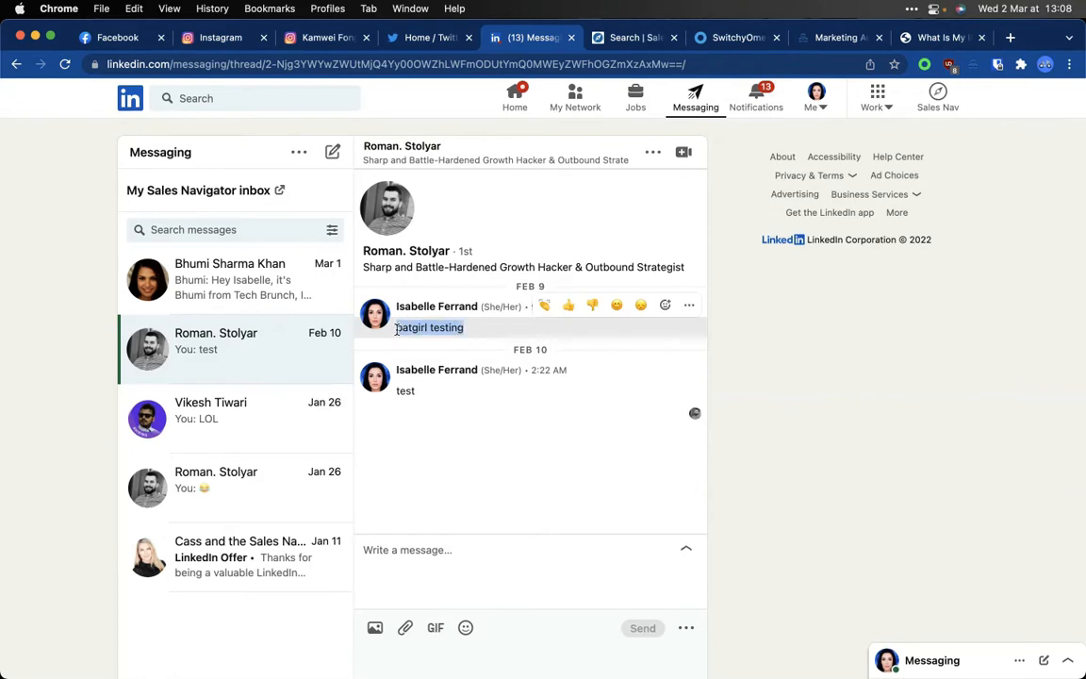
{"action": "left_click", "coordinate": [477, 330]}
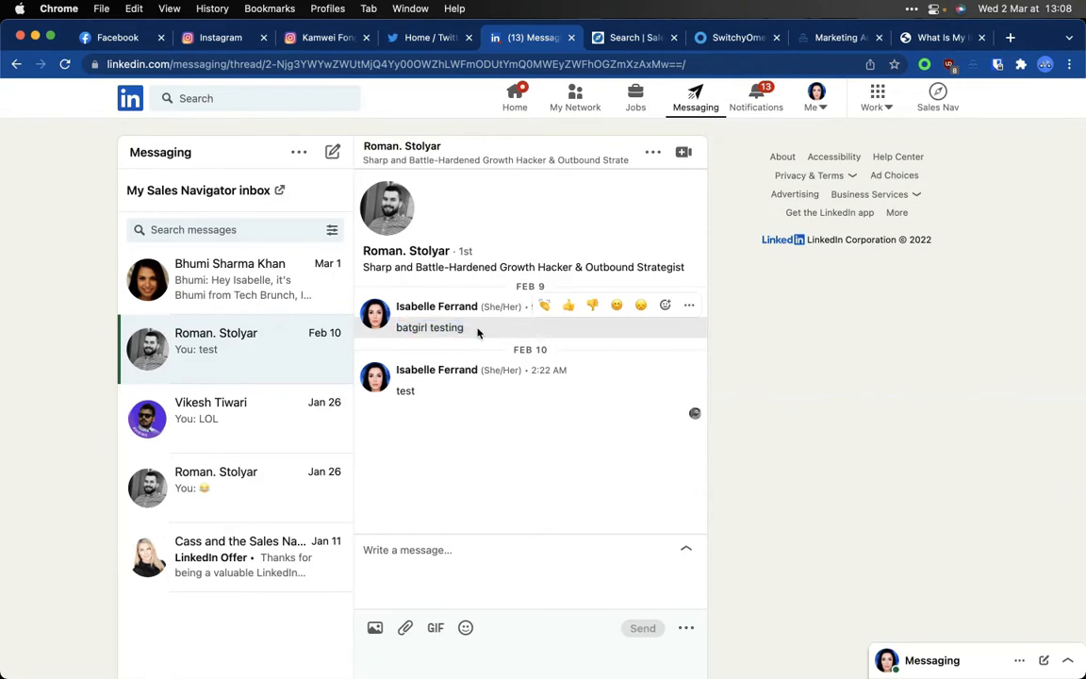
{"action": "left_click_drag", "start_coordinate": [477, 332], "coordinate": [396, 329]}
{"action": "left_click", "coordinate": [469, 338]}
{"action": "left_click_drag", "start_coordinate": [469, 338], "coordinate": [396, 338]}
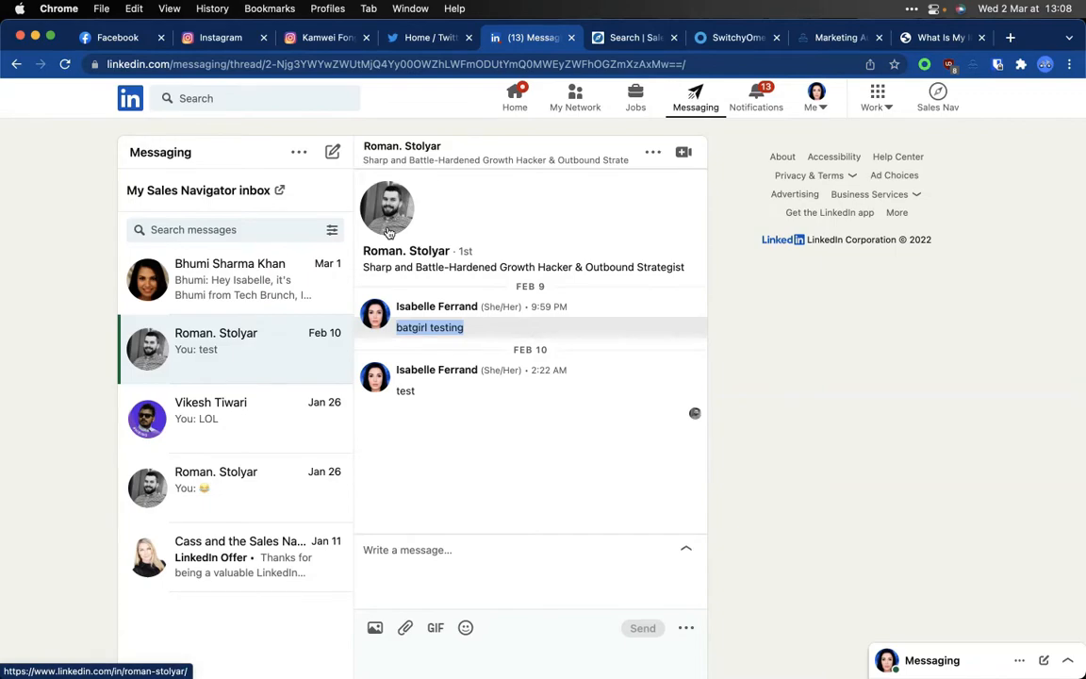
Step: Switch back to the TexAu recipe and open the inputs of the 1st Send a LinkedIn message step
{"action": "key", "text": "ctrl+Up"}
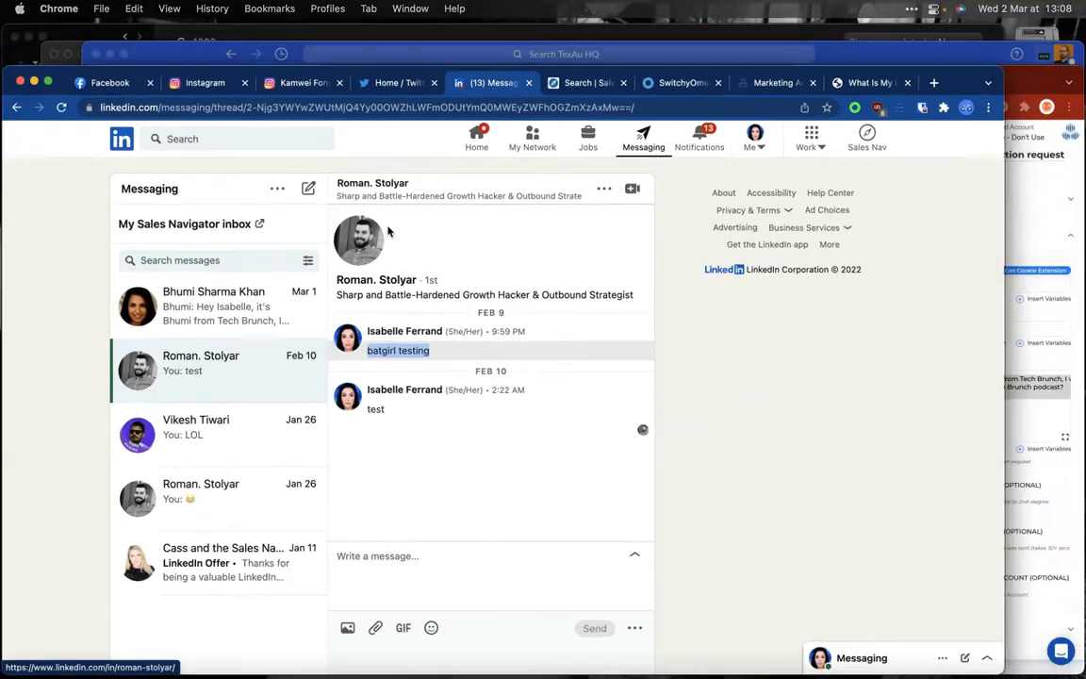
{"action": "left_click", "coordinate": [929, 440]}
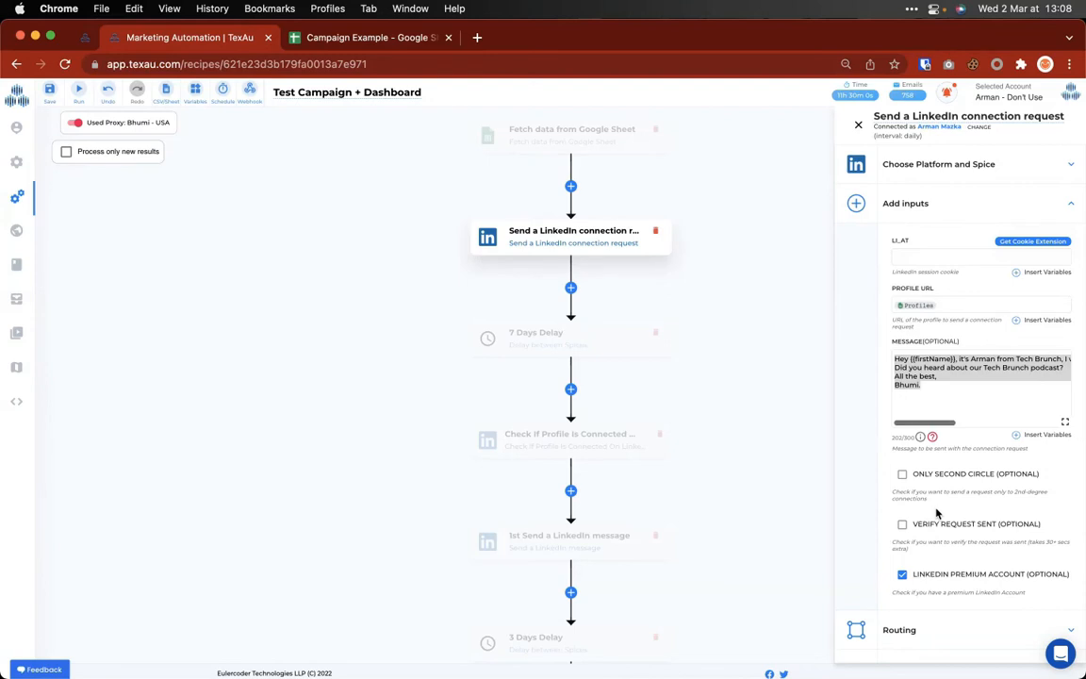
{"action": "scroll", "coordinate": [937, 513], "scroll_direction": "down", "scroll_amount": 1}
{"action": "scroll", "coordinate": [936, 513], "scroll_direction": "up", "scroll_amount": 1}
{"action": "scroll", "coordinate": [594, 517], "scroll_direction": "down", "scroll_amount": 3}
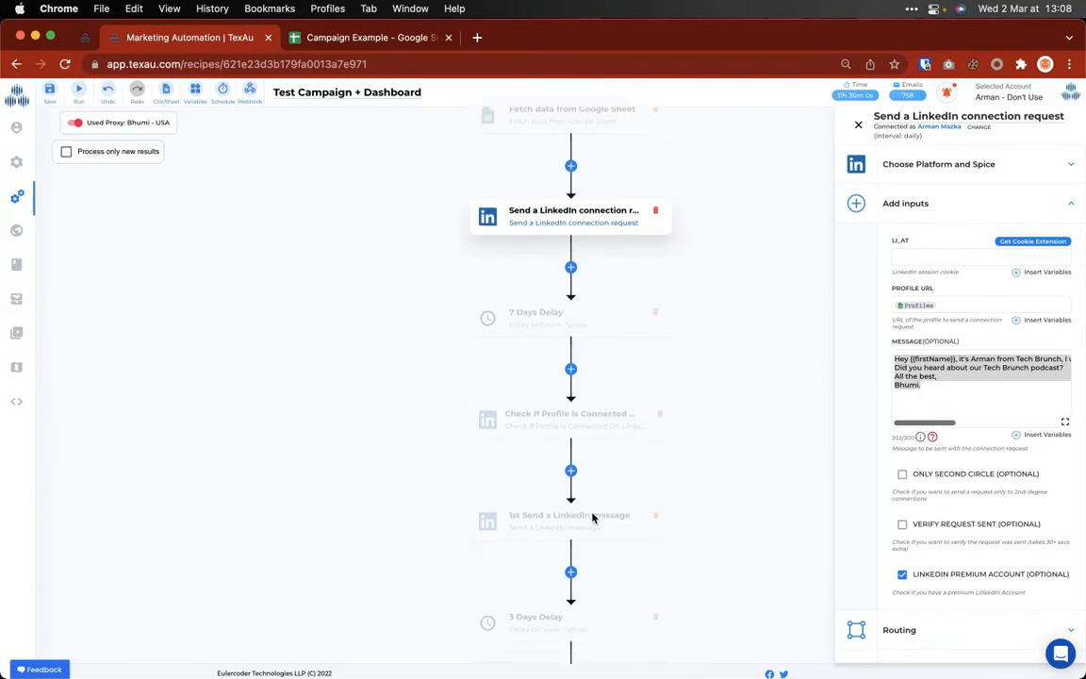
{"action": "left_click", "coordinate": [533, 437]}
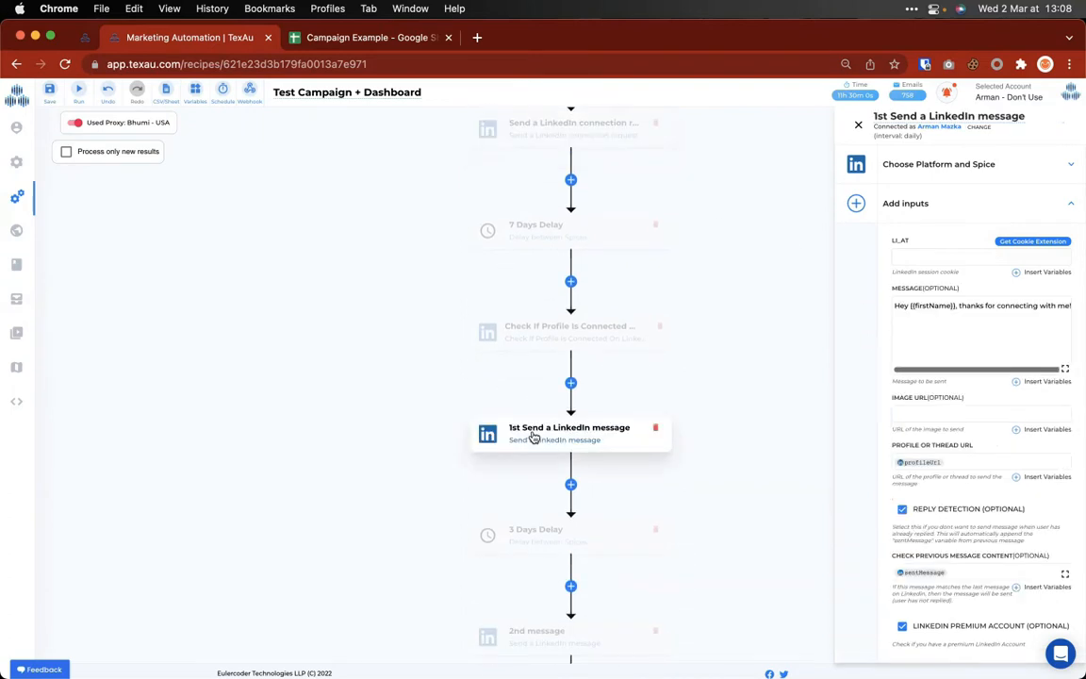
Step: Toggle Reply Detection off and back on in the 1st Send a LinkedIn message step to restore its sentMessage variable
{"action": "left_click", "coordinate": [902, 510]}
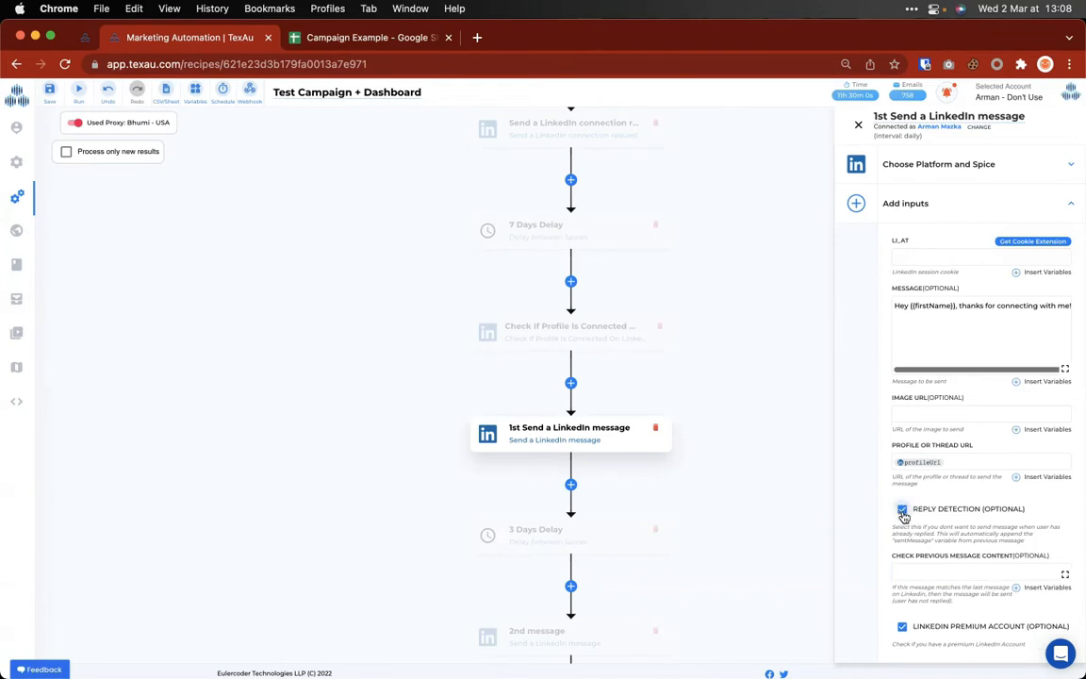
{"action": "left_click", "coordinate": [903, 513]}
{"action": "left_click", "coordinate": [902, 510]}
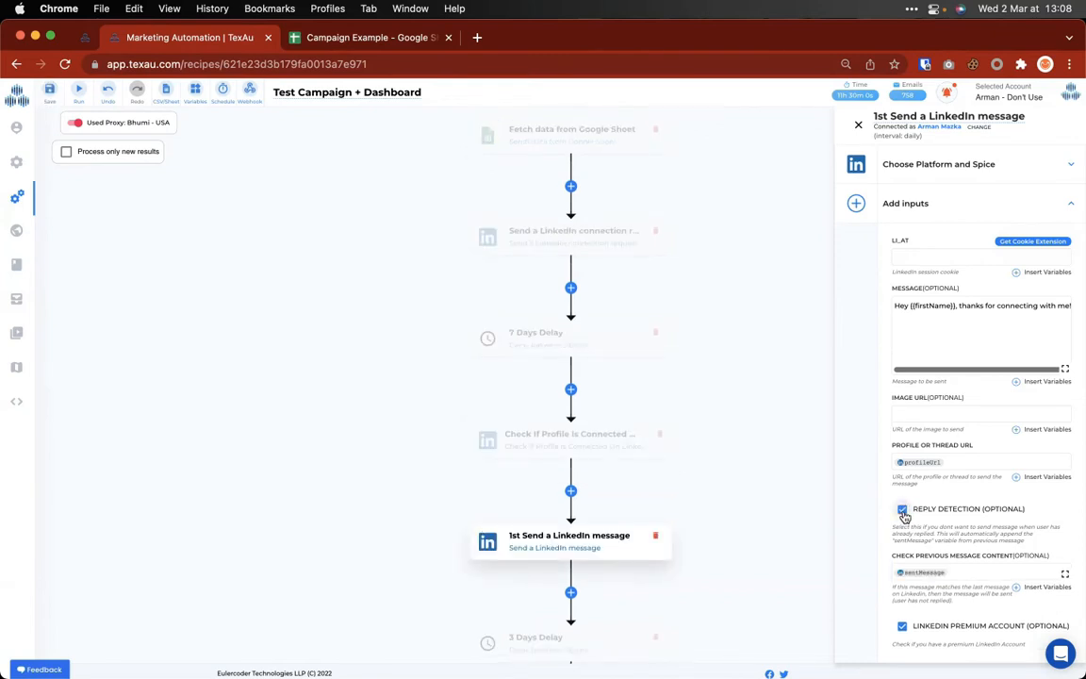
{"action": "left_click", "coordinate": [902, 510]}
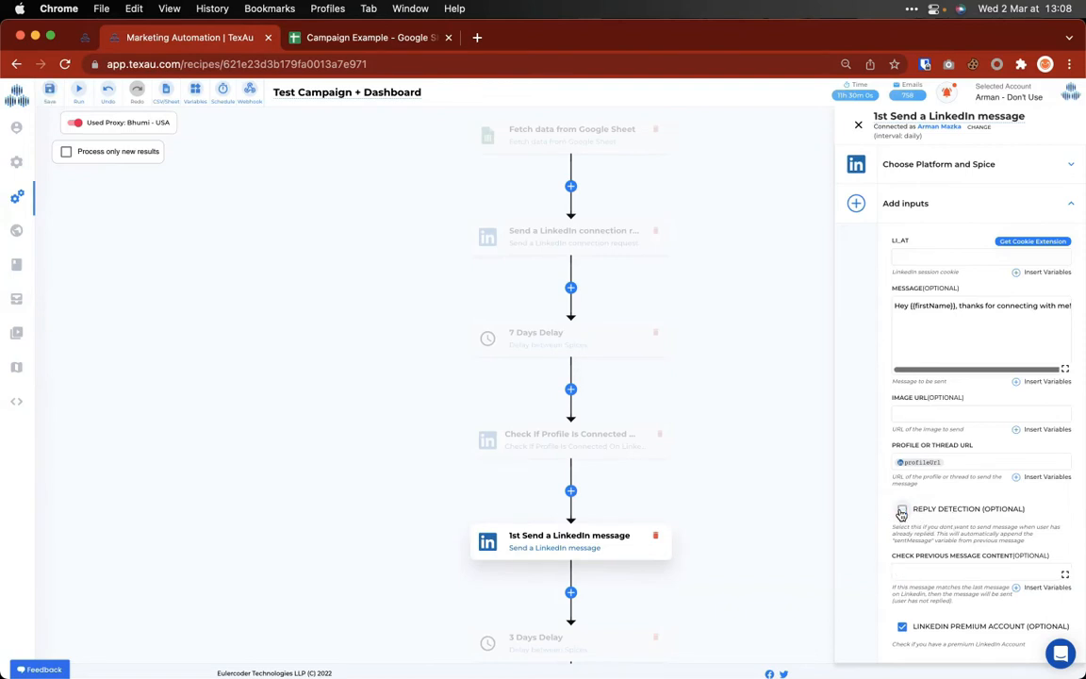
{"action": "left_click", "coordinate": [902, 510]}
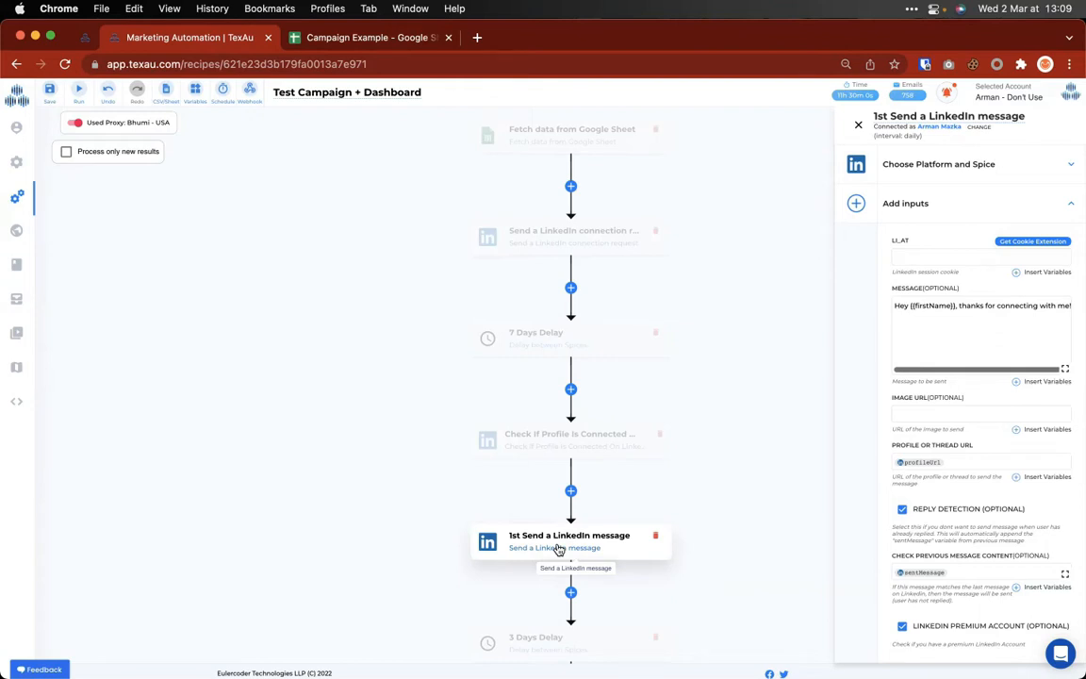
{"action": "left_click", "coordinate": [902, 510]}
Step: Examine the first message's remaining options, followed by the inputs of the 3 Days Delay and 2nd message steps
{"action": "scroll", "coordinate": [1009, 552], "scroll_direction": "down", "scroll_amount": 3}
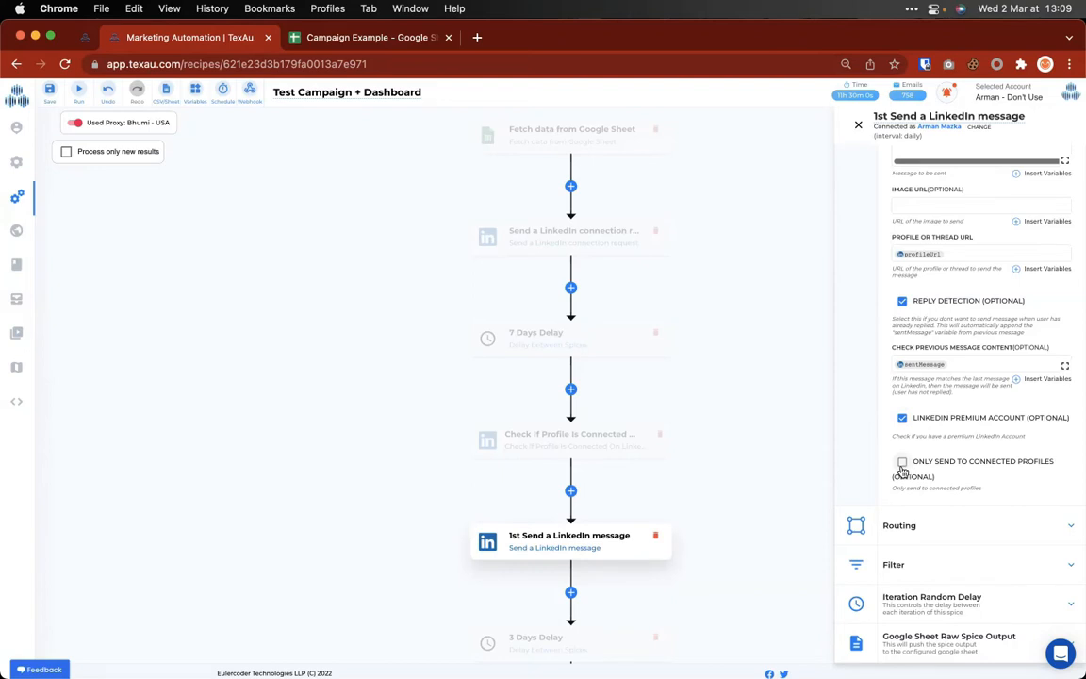
{"action": "scroll", "coordinate": [616, 417], "scroll_direction": "down", "scroll_amount": 3}
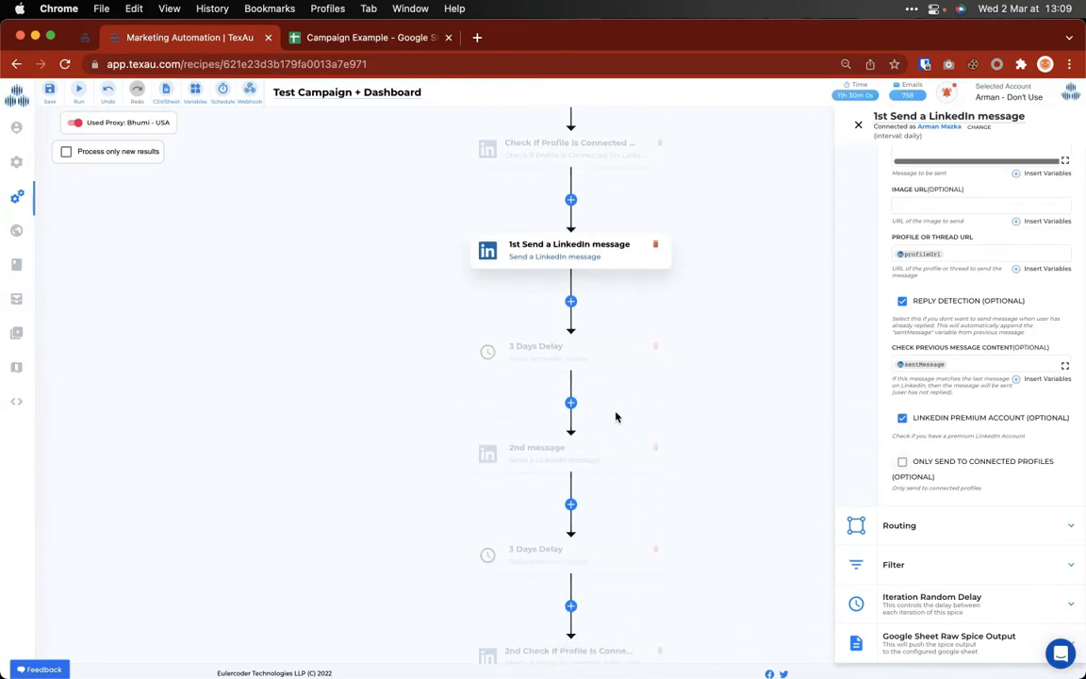
{"action": "left_click", "coordinate": [545, 355]}
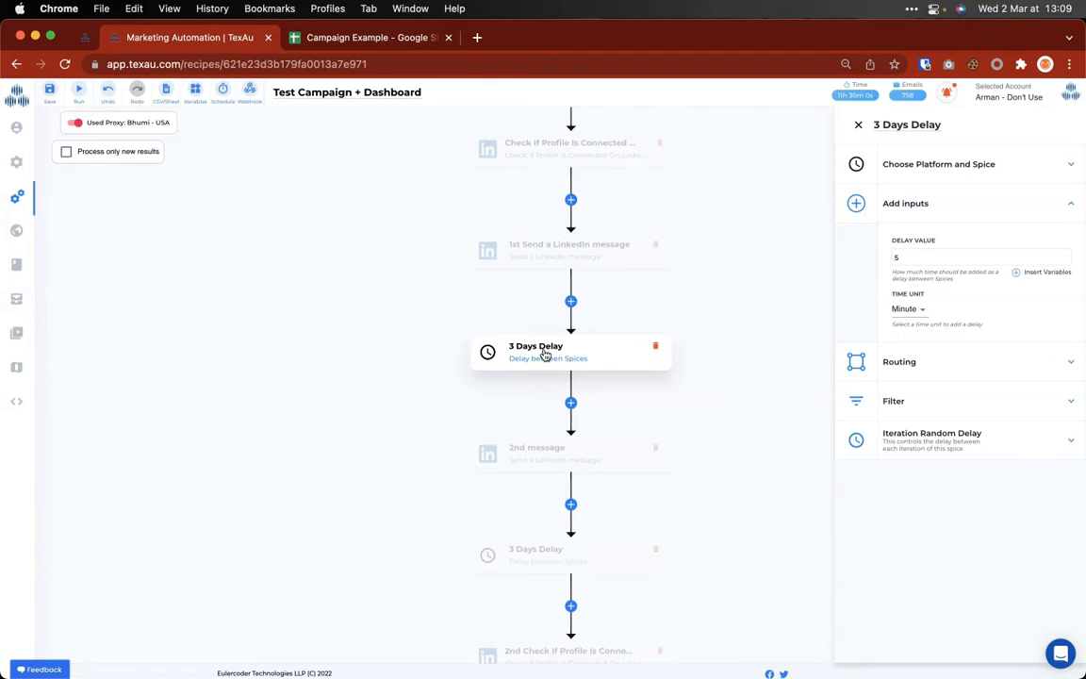
{"action": "left_click", "coordinate": [530, 462]}
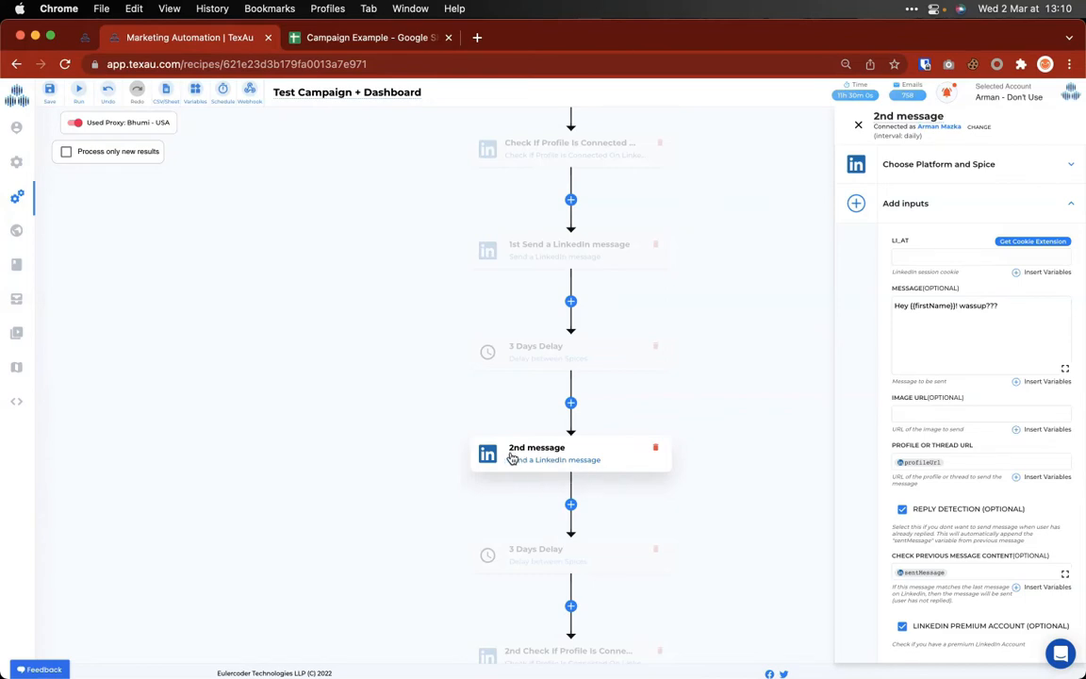
{"action": "scroll", "coordinate": [645, 344], "scroll_direction": "up", "scroll_amount": 5}
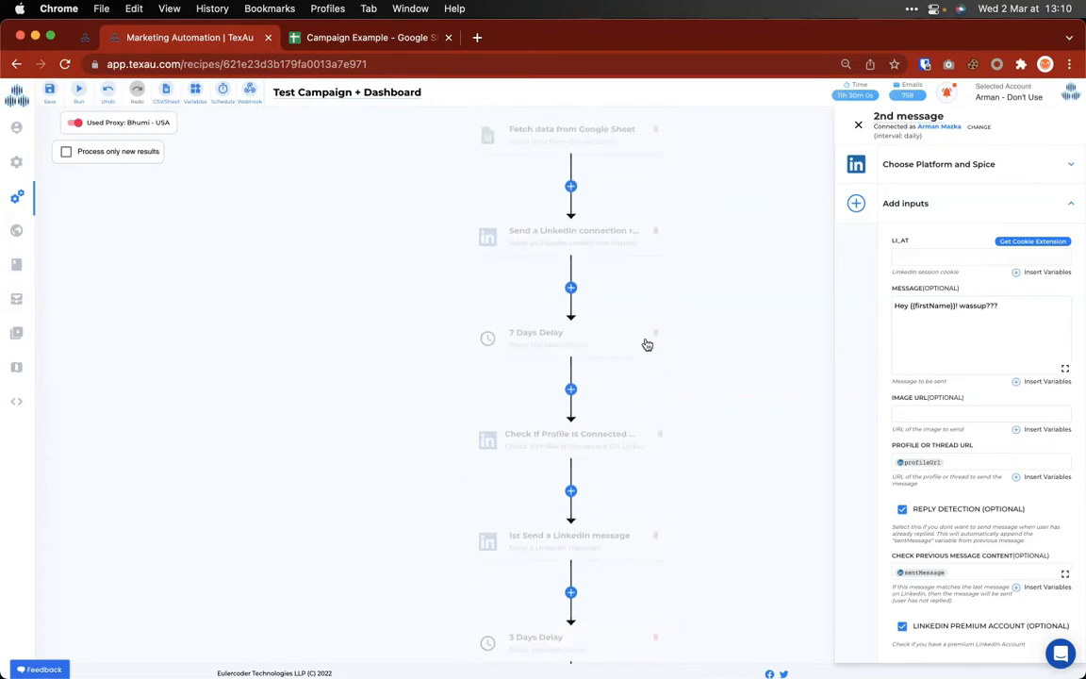
{"action": "scroll", "coordinate": [677, 388], "scroll_direction": "down", "scroll_amount": 3}
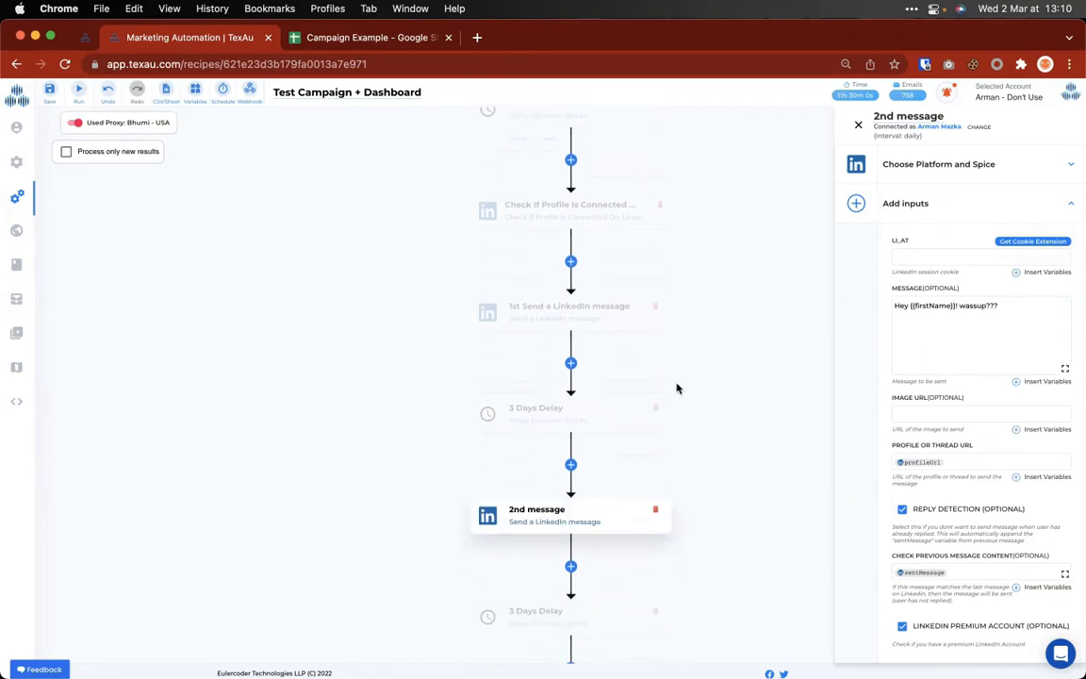
Step: Examine the variables available for the 2nd message step's message text and its profile or thread URL
{"action": "scroll", "coordinate": [633, 475], "scroll_direction": "down", "scroll_amount": 3}
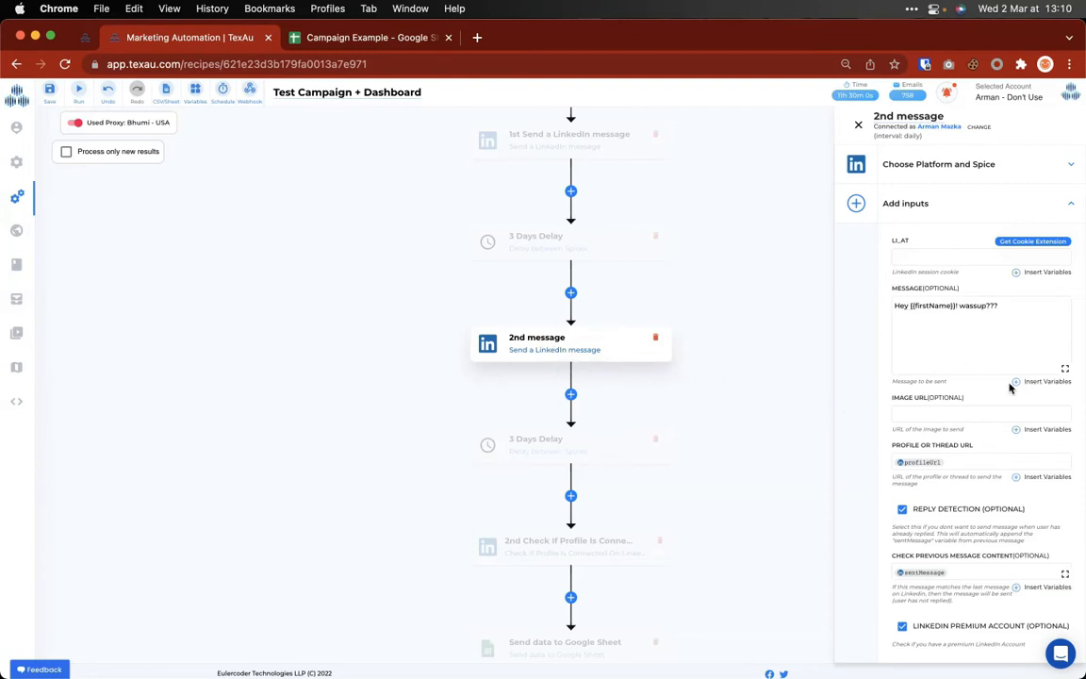
{"action": "left_click", "coordinate": [1047, 381]}
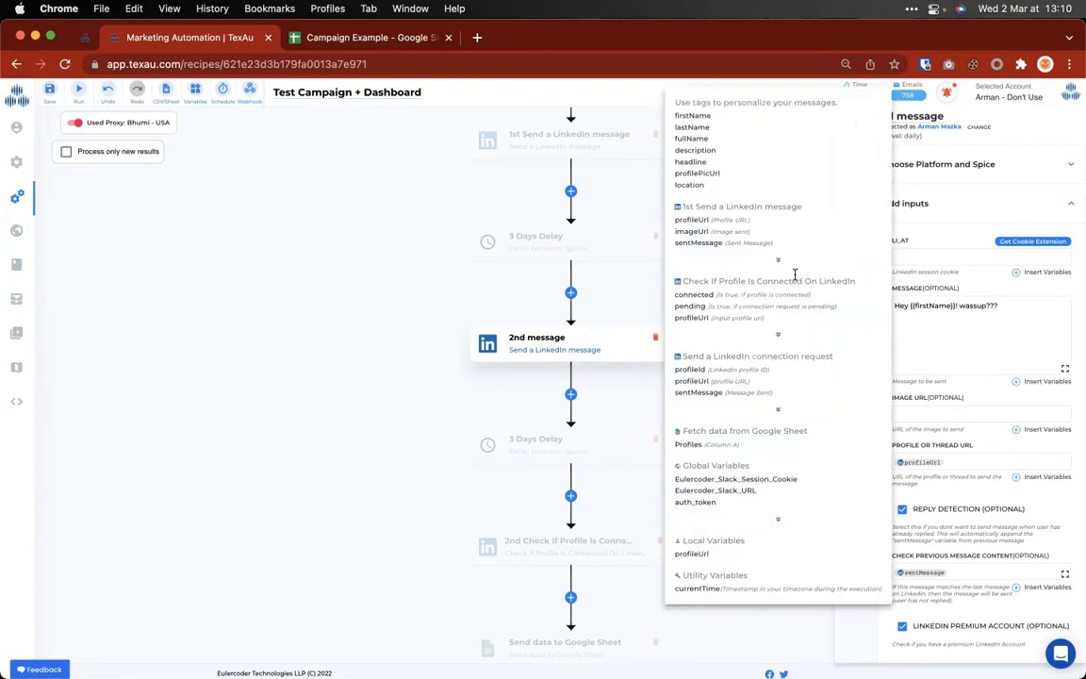
{"action": "left_click", "coordinate": [987, 342]}
{"action": "left_click", "coordinate": [1018, 479]}
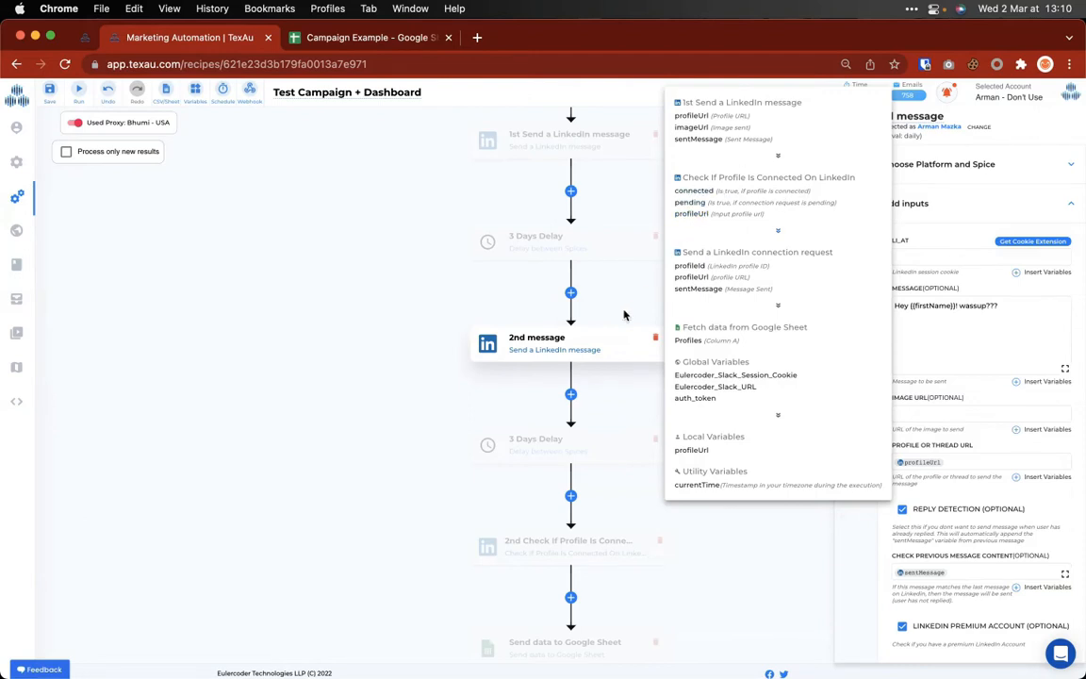
{"action": "left_click", "coordinate": [553, 243]}
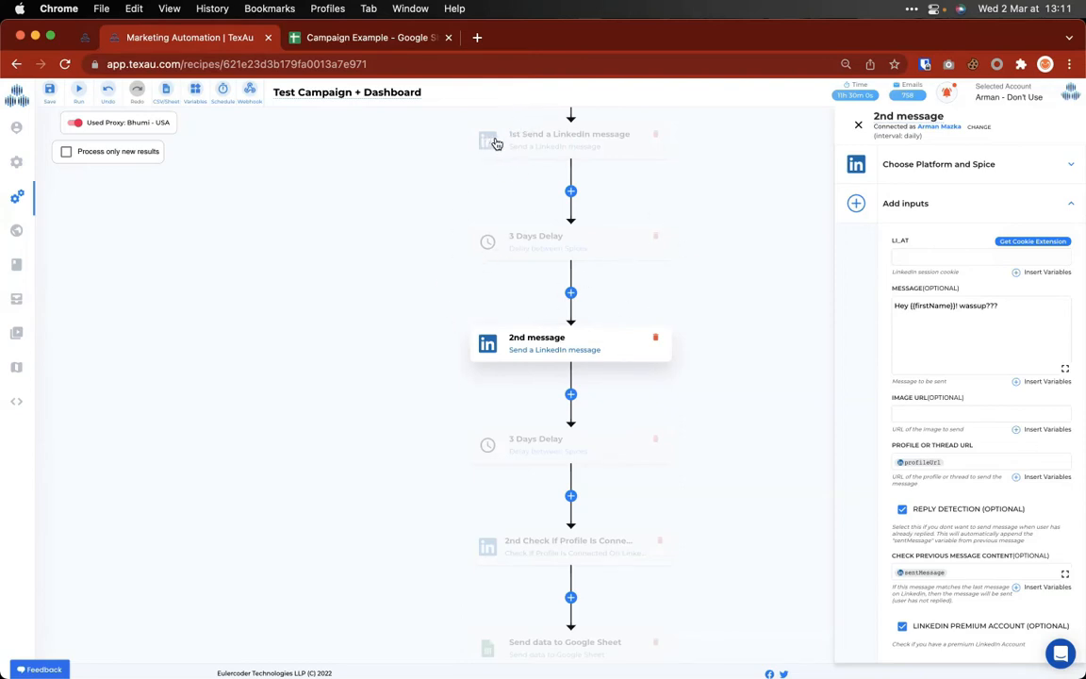
{"action": "left_click", "coordinate": [1015, 477]}
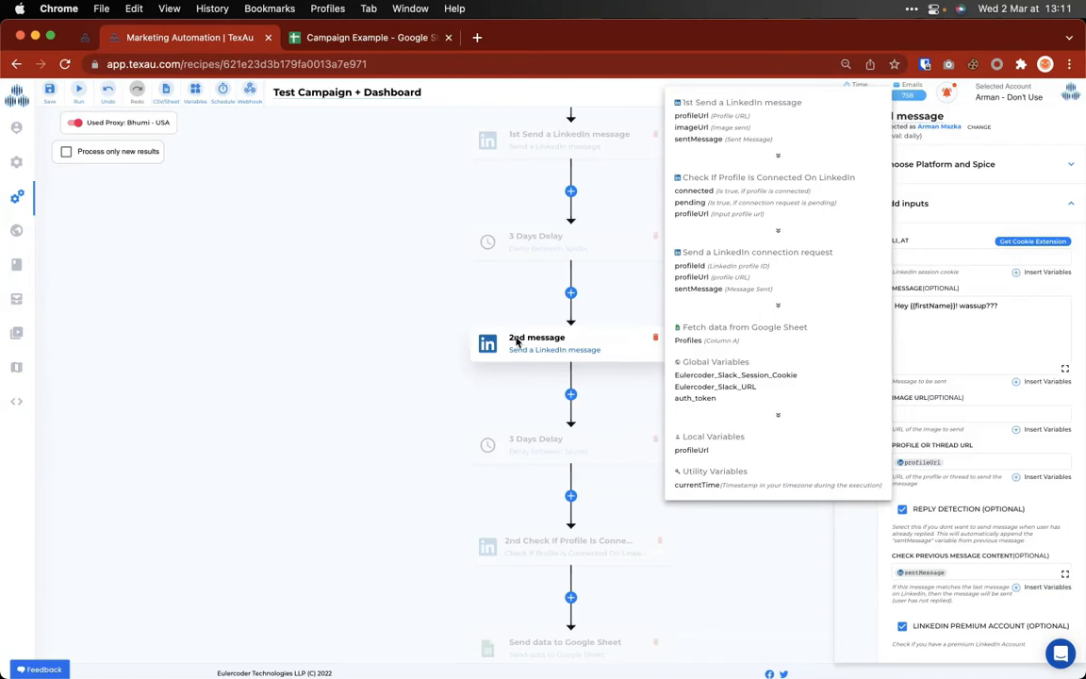
{"action": "left_click", "coordinate": [481, 328]}
Step: Open the inputs of the 3 Days Delay after the 2nd message, followed by those of the 2nd Check If Profile Is Connected step
{"action": "left_click", "coordinate": [557, 448]}
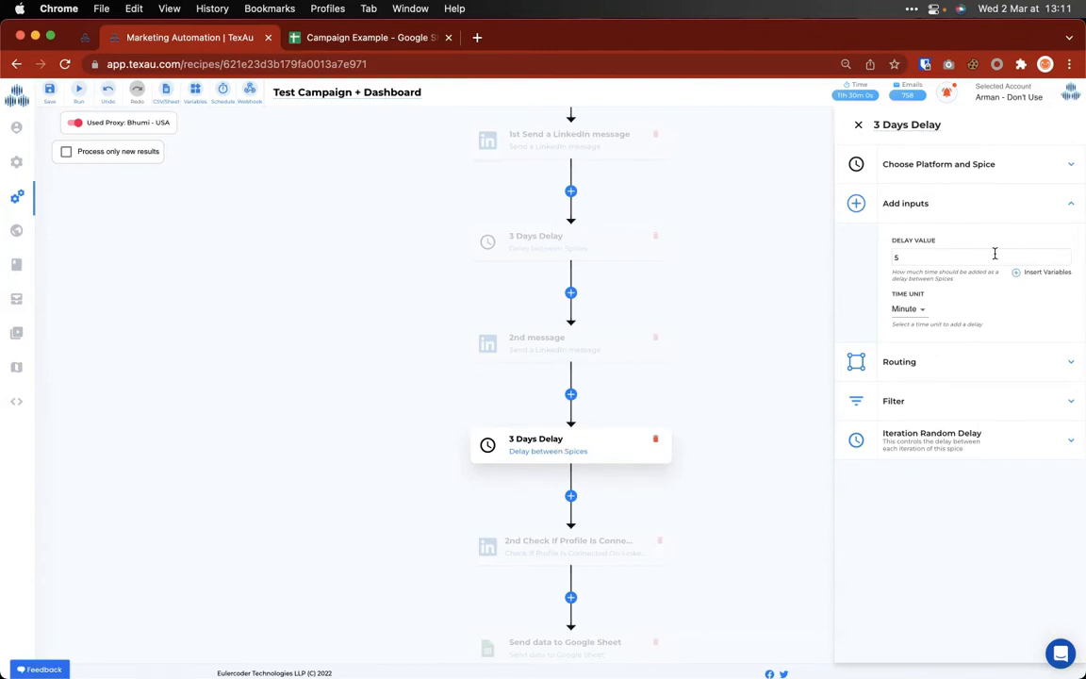
{"action": "scroll", "coordinate": [696, 460], "scroll_direction": "down", "scroll_amount": 3}
{"action": "left_click", "coordinate": [558, 476]}
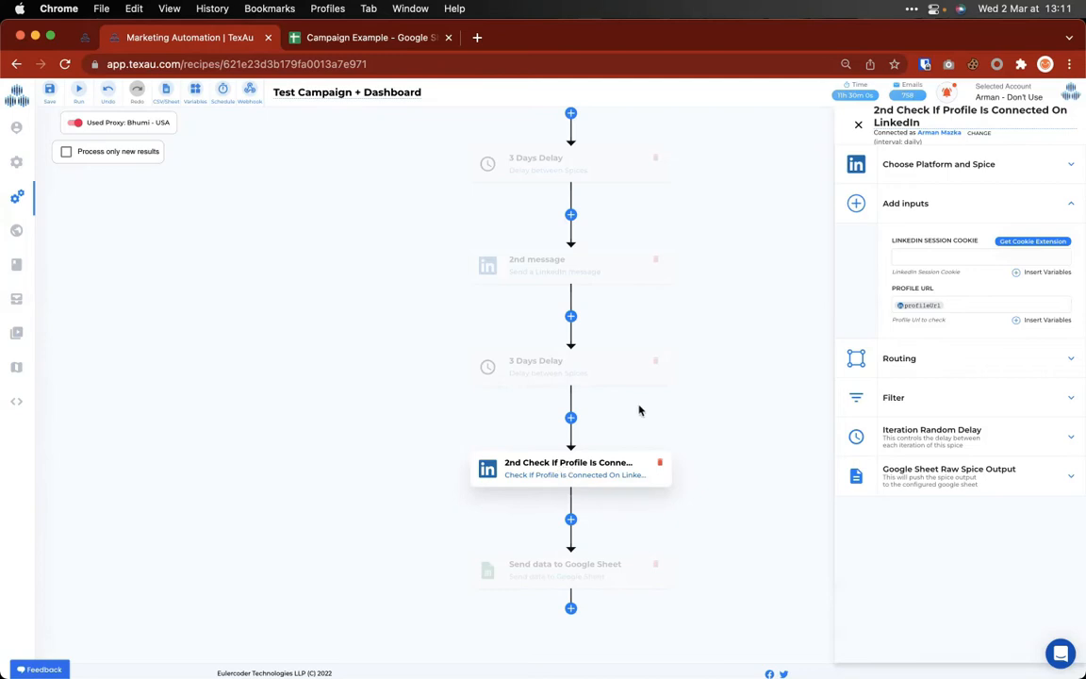
Step: Close the step settings and review the whole recipe sequence from Fetch data from Google Sheet to Send data to Google Sheet
{"action": "scroll", "coordinate": [654, 400], "scroll_direction": "up", "scroll_amount": 10}
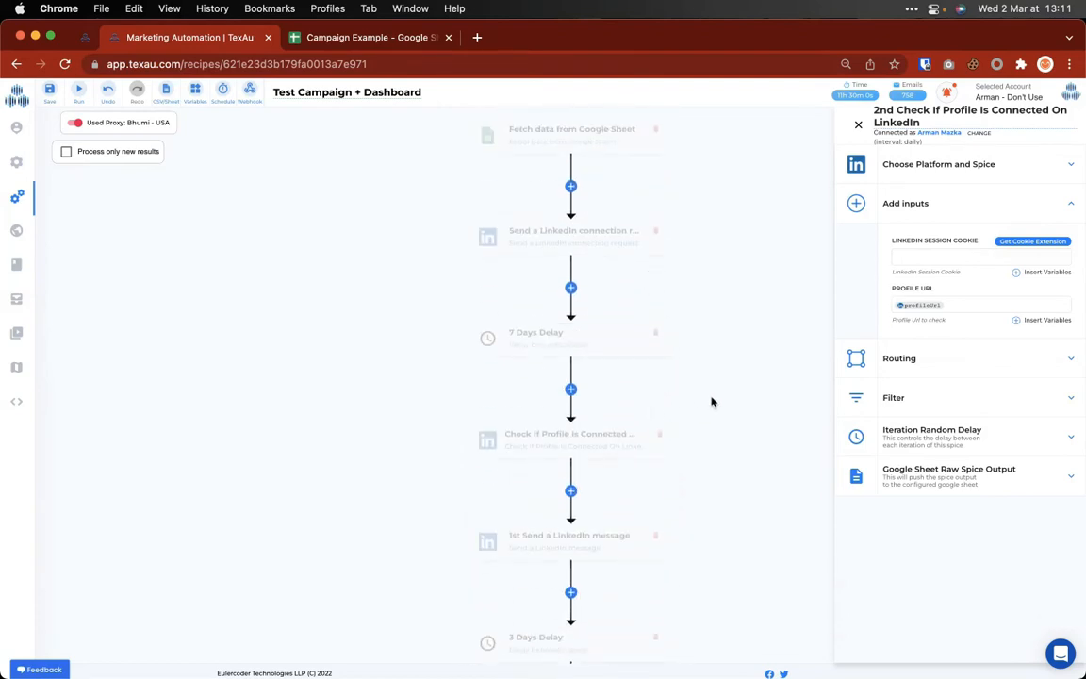
{"action": "left_click", "coordinate": [861, 126]}
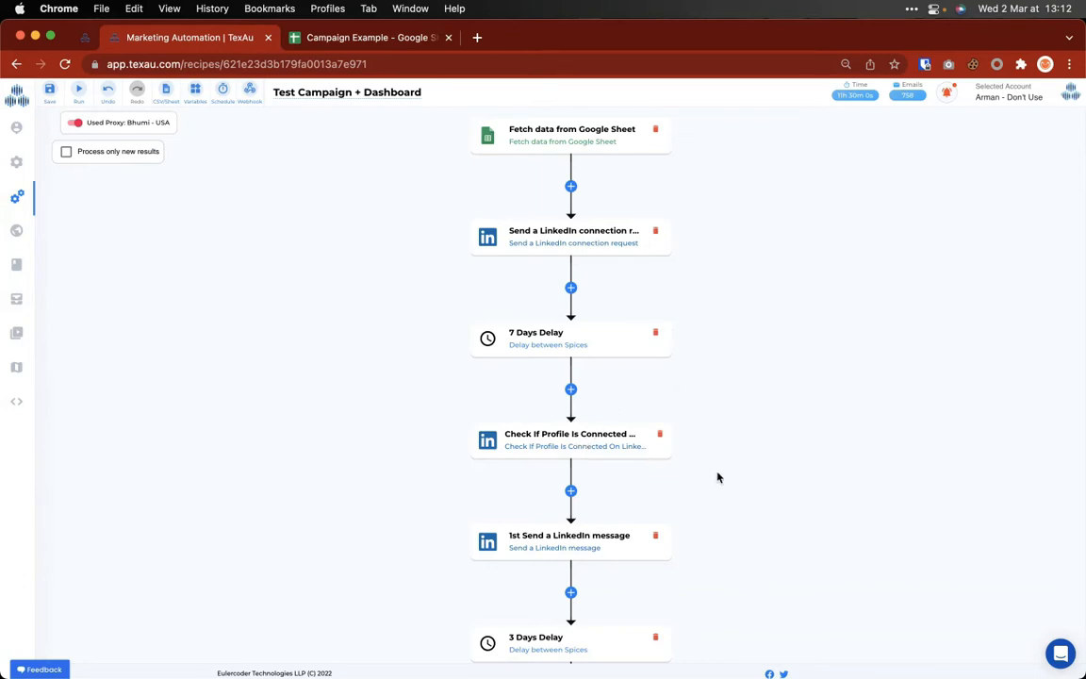
{"action": "scroll", "coordinate": [718, 477], "scroll_direction": "down", "scroll_amount": 5}
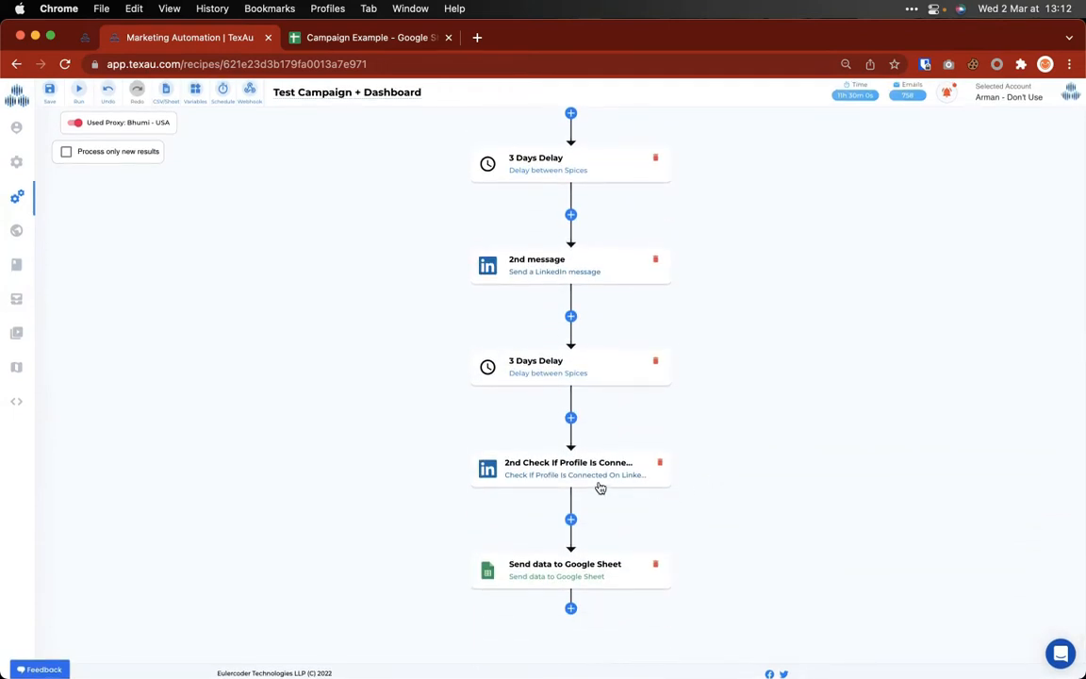
{"action": "scroll", "coordinate": [759, 302], "scroll_direction": "up", "scroll_amount": 5}
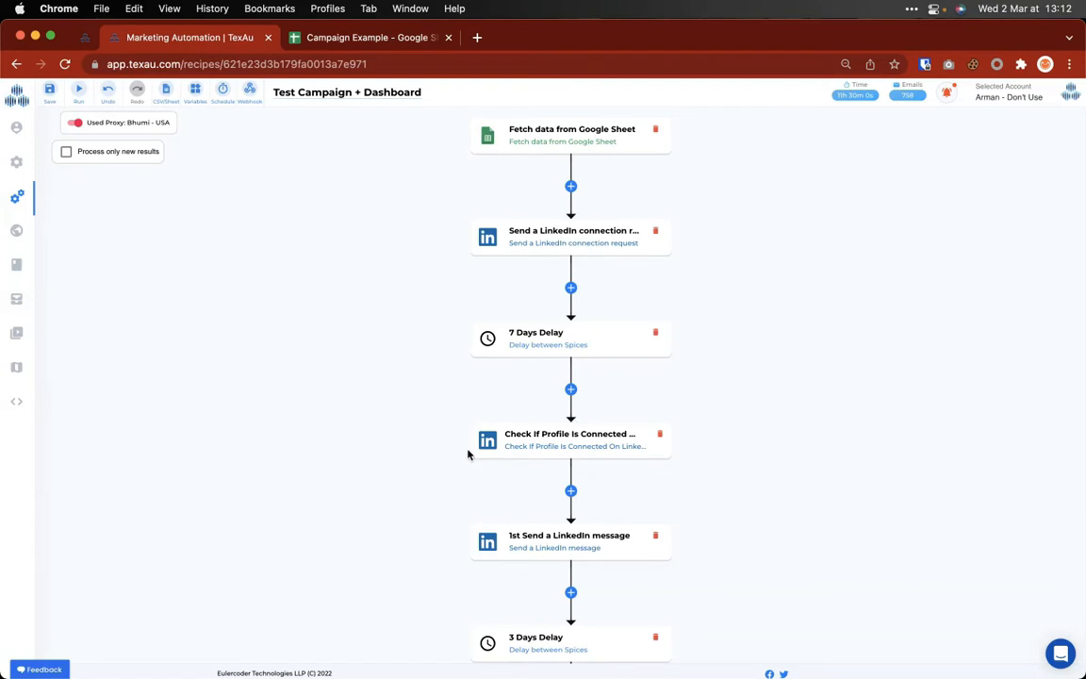
{"action": "scroll", "coordinate": [703, 434], "scroll_direction": "down", "scroll_amount": 2}
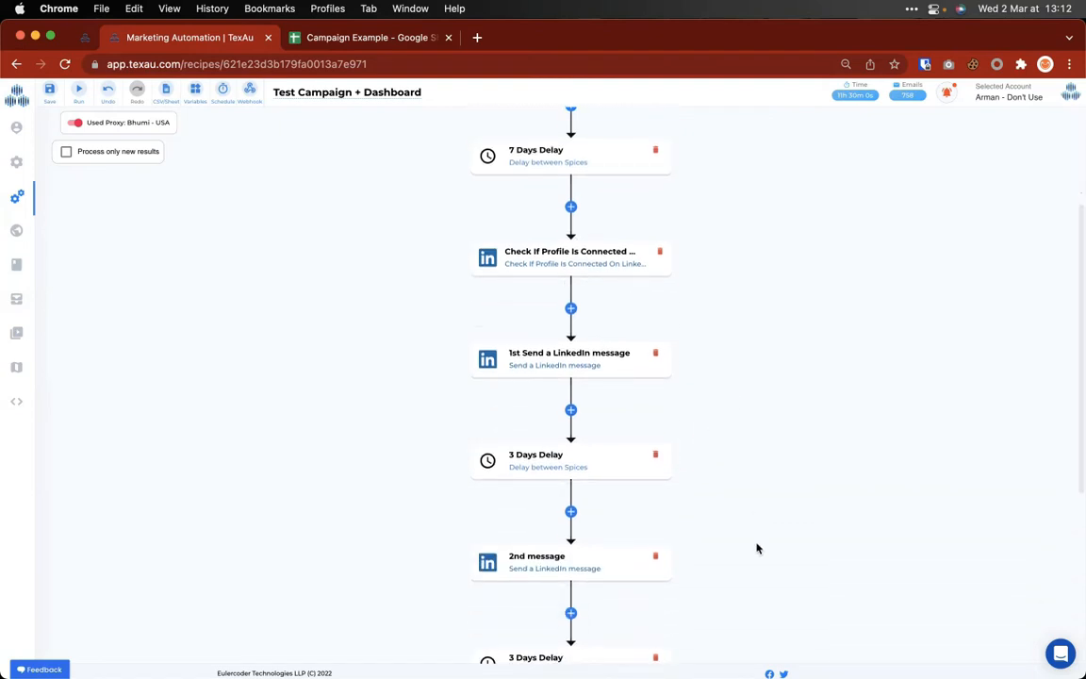
{"action": "scroll", "coordinate": [756, 550], "scroll_direction": "up", "scroll_amount": 2}
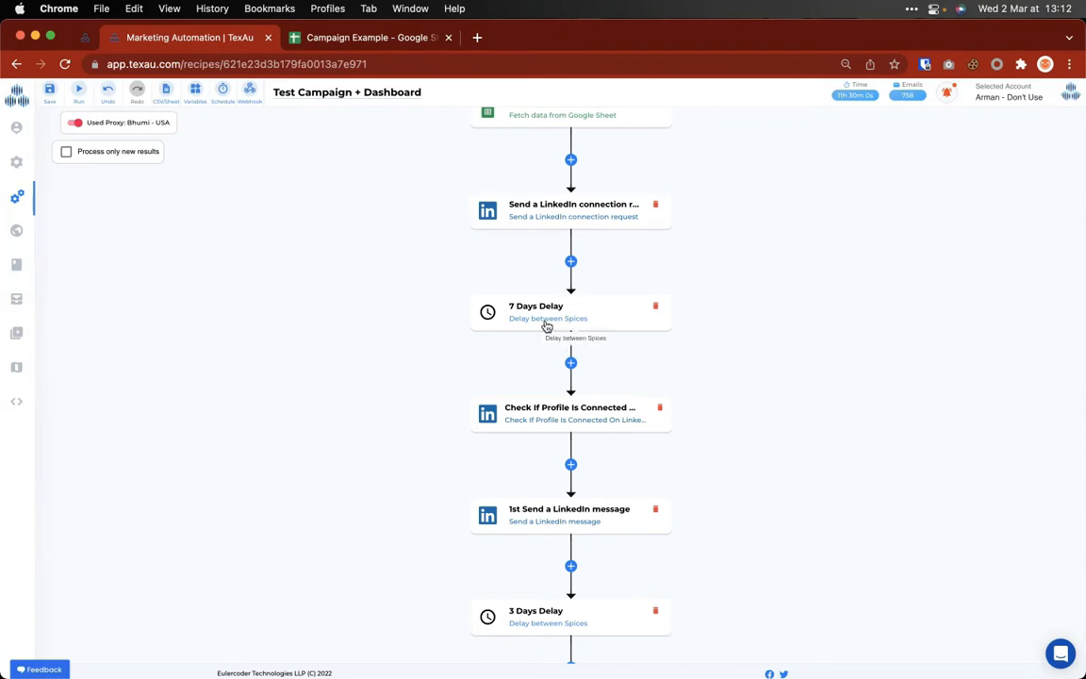
{"action": "scroll", "coordinate": [708, 322], "scroll_direction": "down", "scroll_amount": 6}
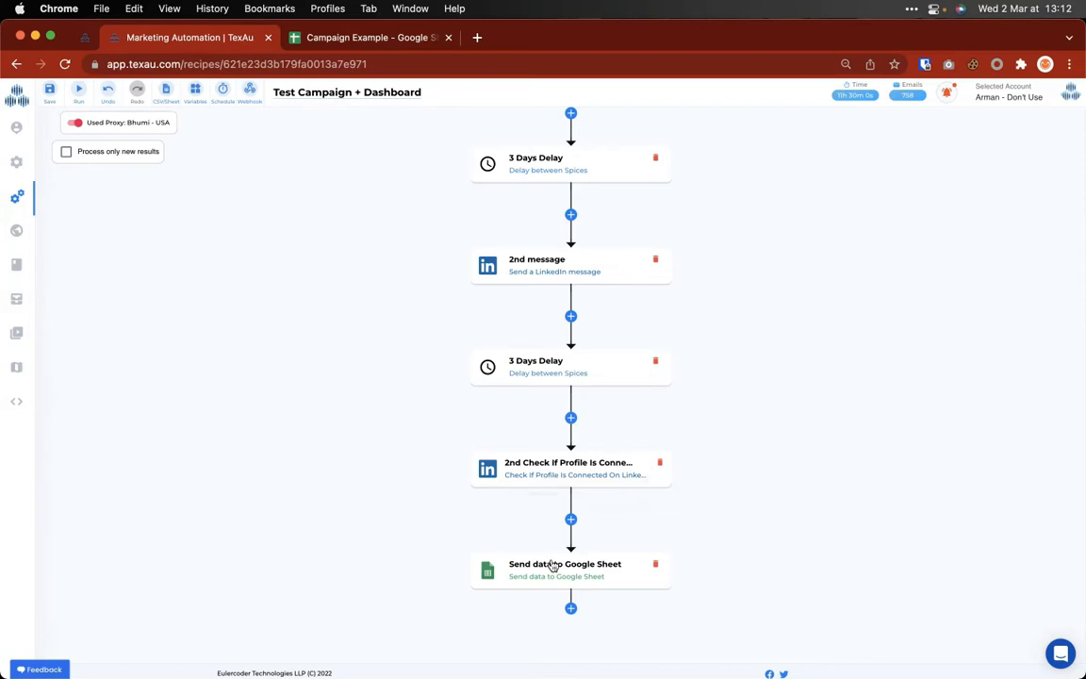
Step: Examine the profile URL variables of the 2nd Check If Profile Is Connected step and the source profiles in the spreadsheet's input sheet
{"action": "left_click", "coordinate": [564, 479]}
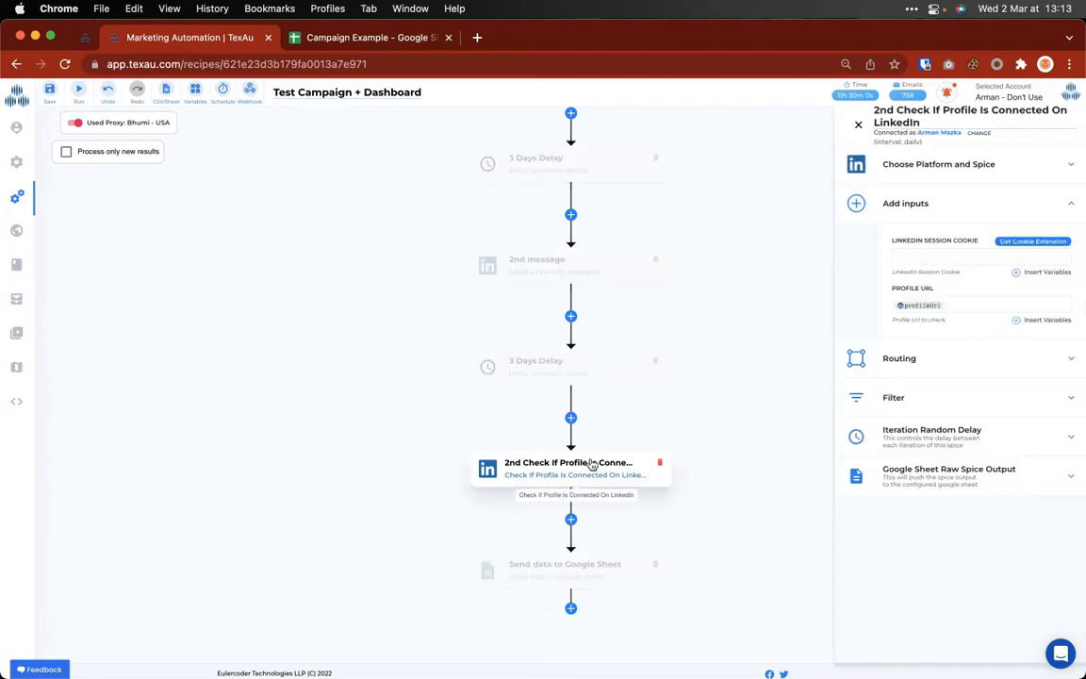
{"action": "left_click", "coordinate": [1018, 322]}
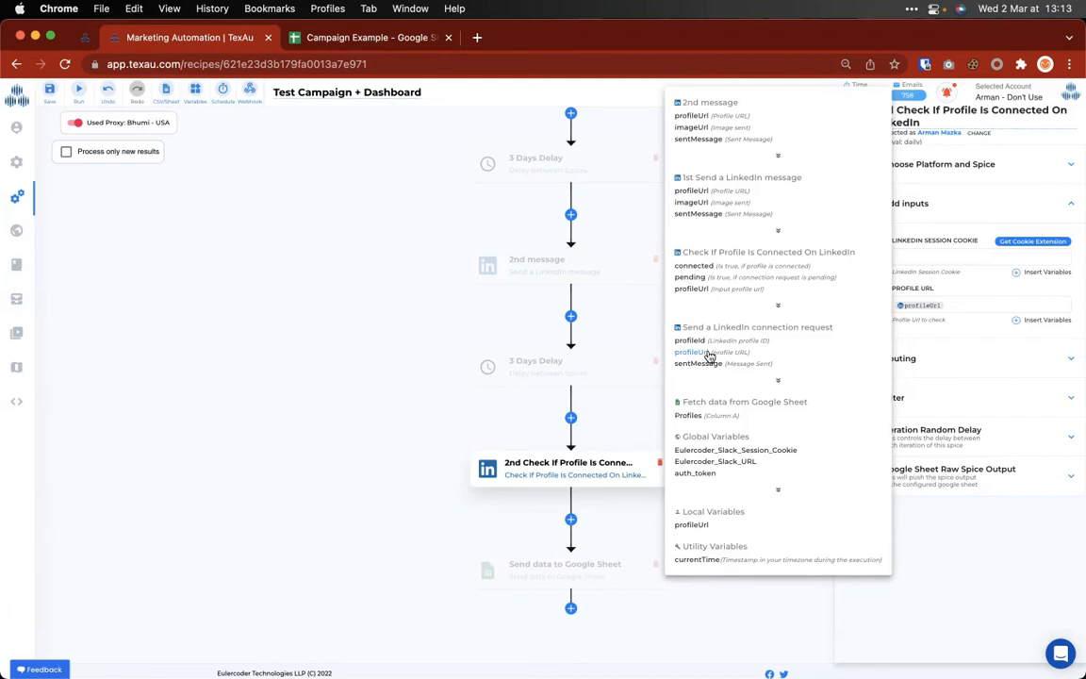
{"action": "left_click", "coordinate": [358, 37]}
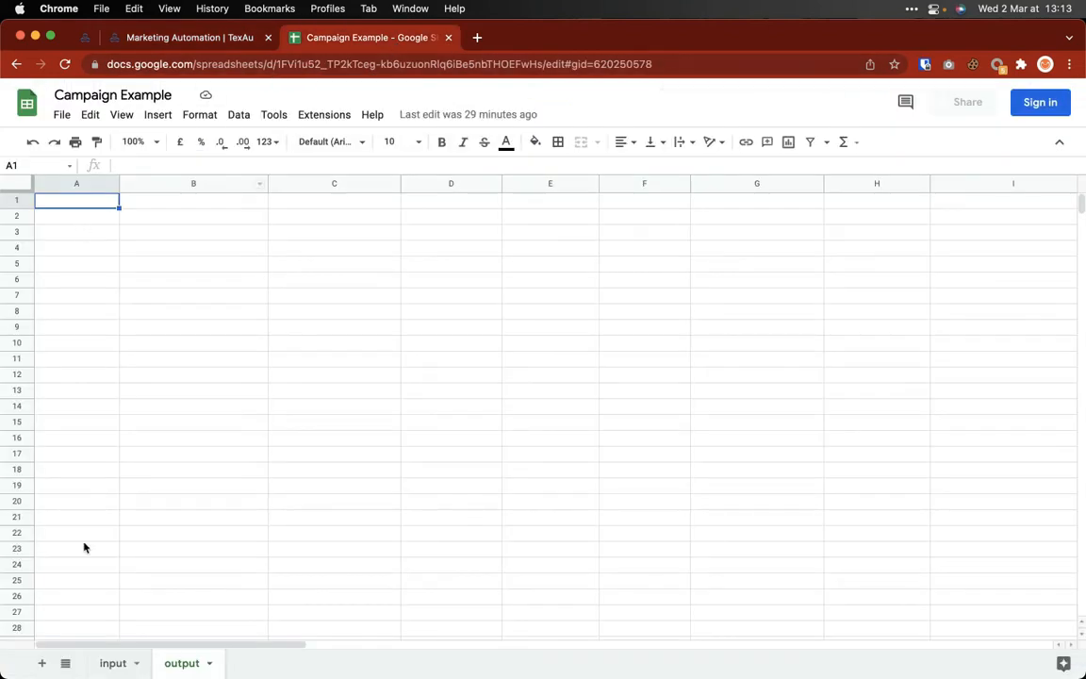
{"action": "left_click", "coordinate": [110, 663]}
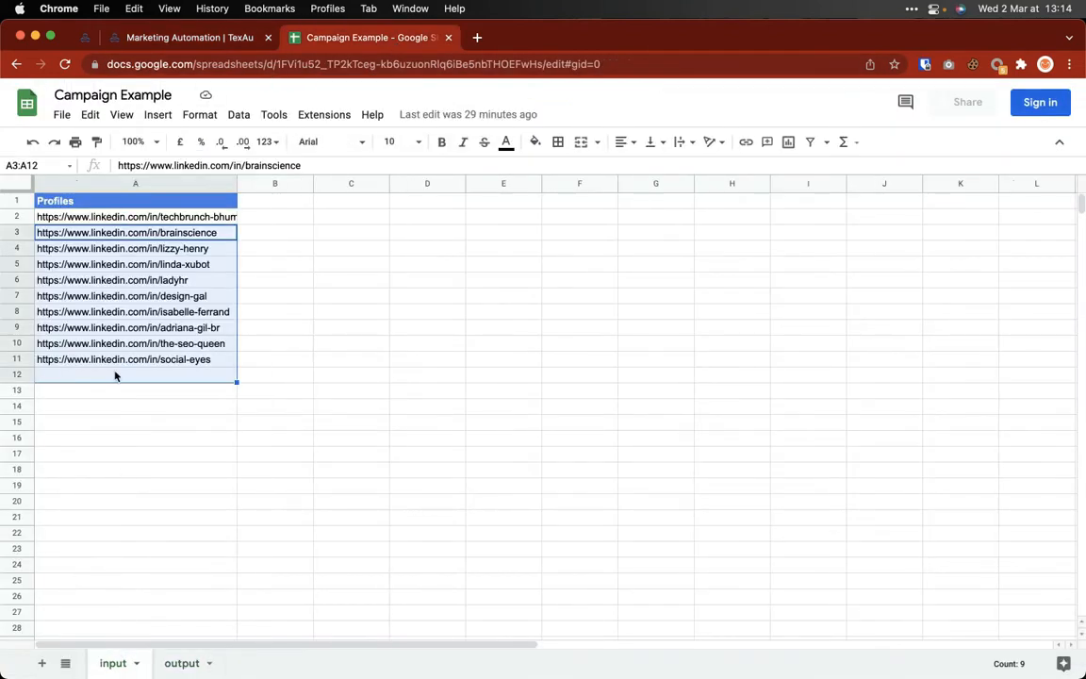
{"action": "left_click", "coordinate": [184, 38]}
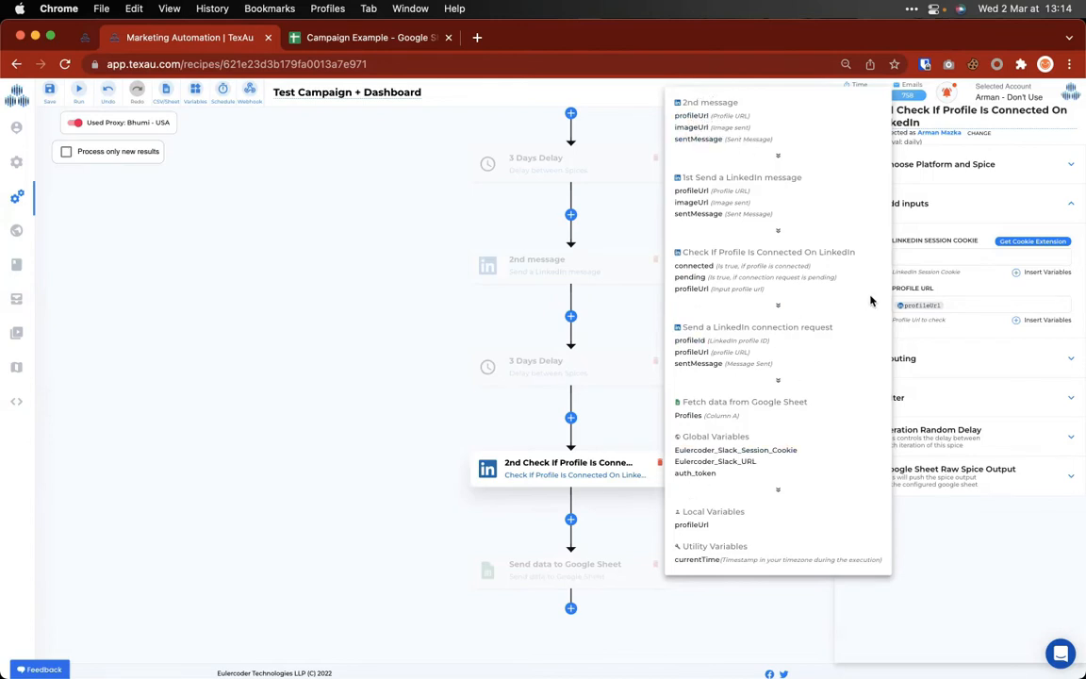
{"action": "left_click", "coordinate": [966, 346]}
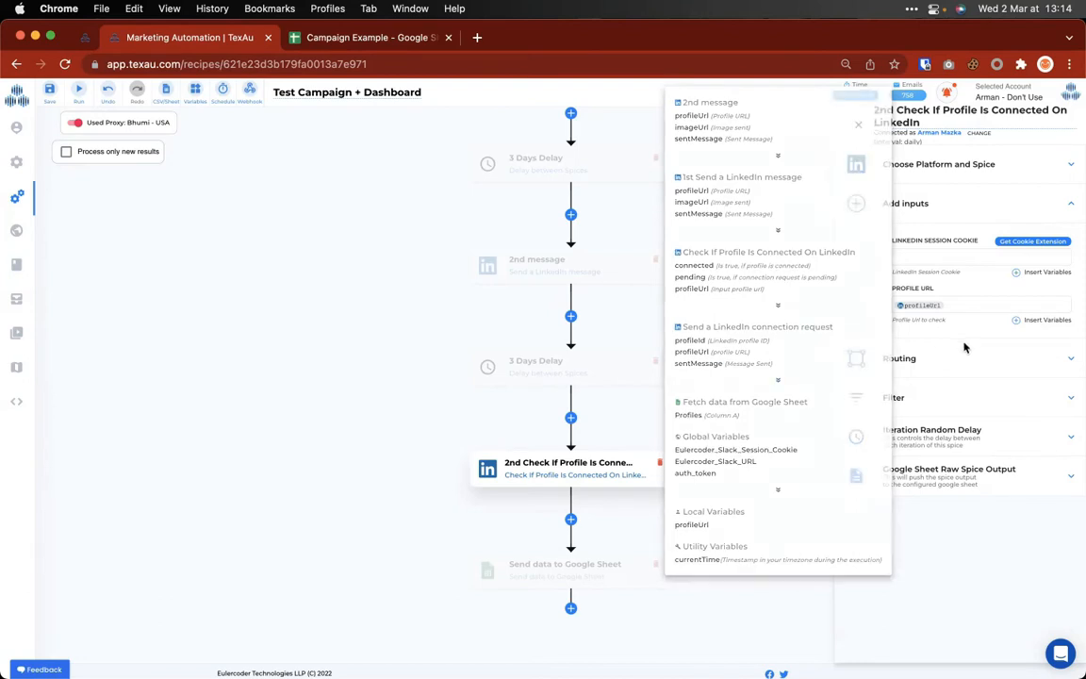
Step: Review the preceding recipe steps and list the variables for the 2nd connection check's profile URL again
{"action": "scroll", "coordinate": [523, 313], "scroll_direction": "up", "scroll_amount": 5}
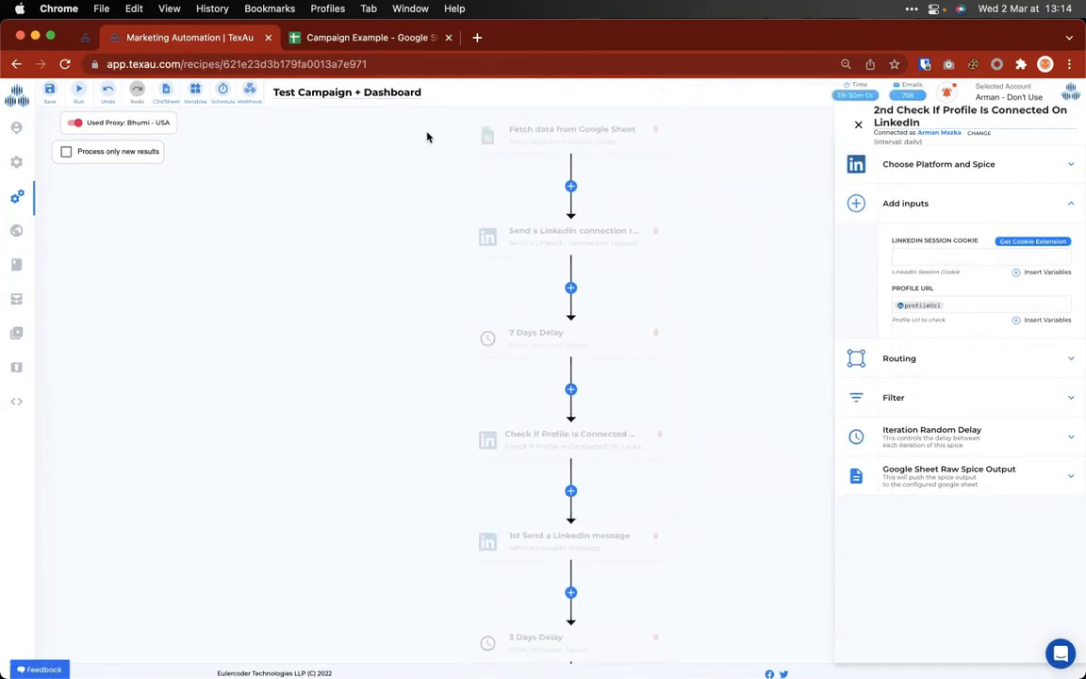
{"action": "scroll", "coordinate": [460, 130], "scroll_direction": "down", "scroll_amount": 2}
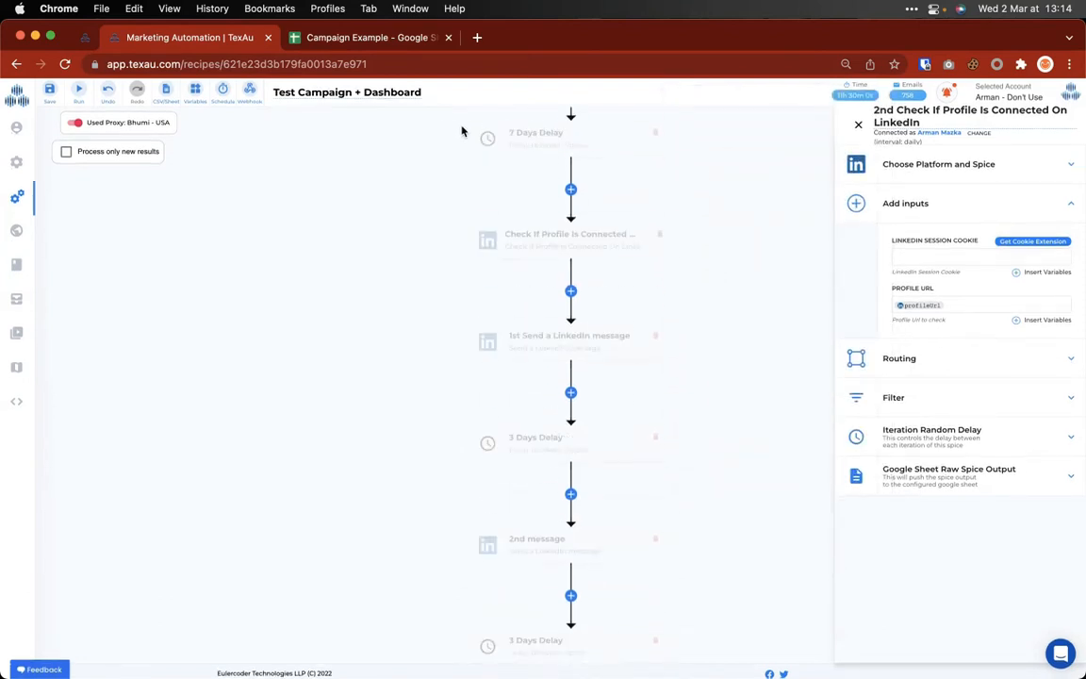
{"action": "scroll", "coordinate": [462, 140], "scroll_direction": "down", "scroll_amount": 3}
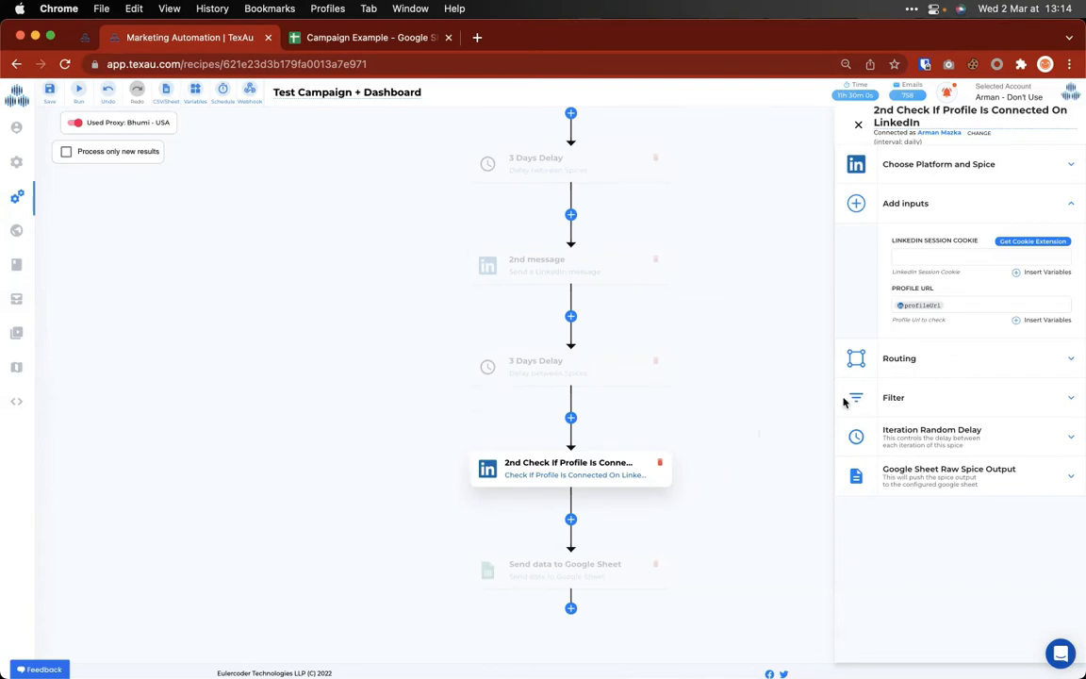
{"action": "left_click", "coordinate": [1017, 322]}
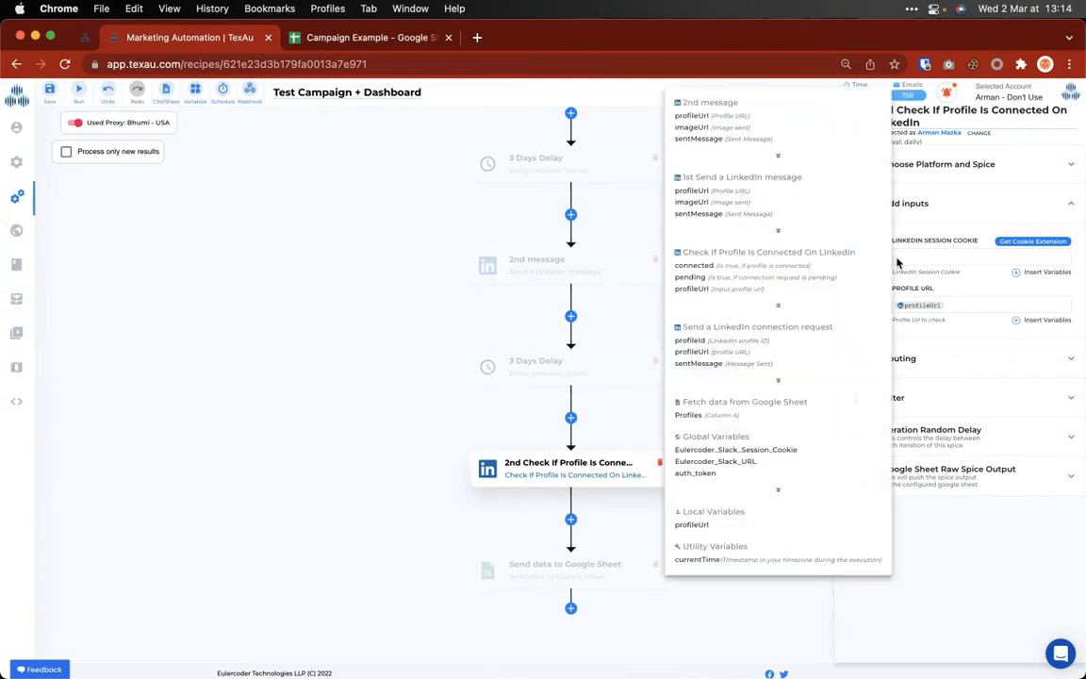
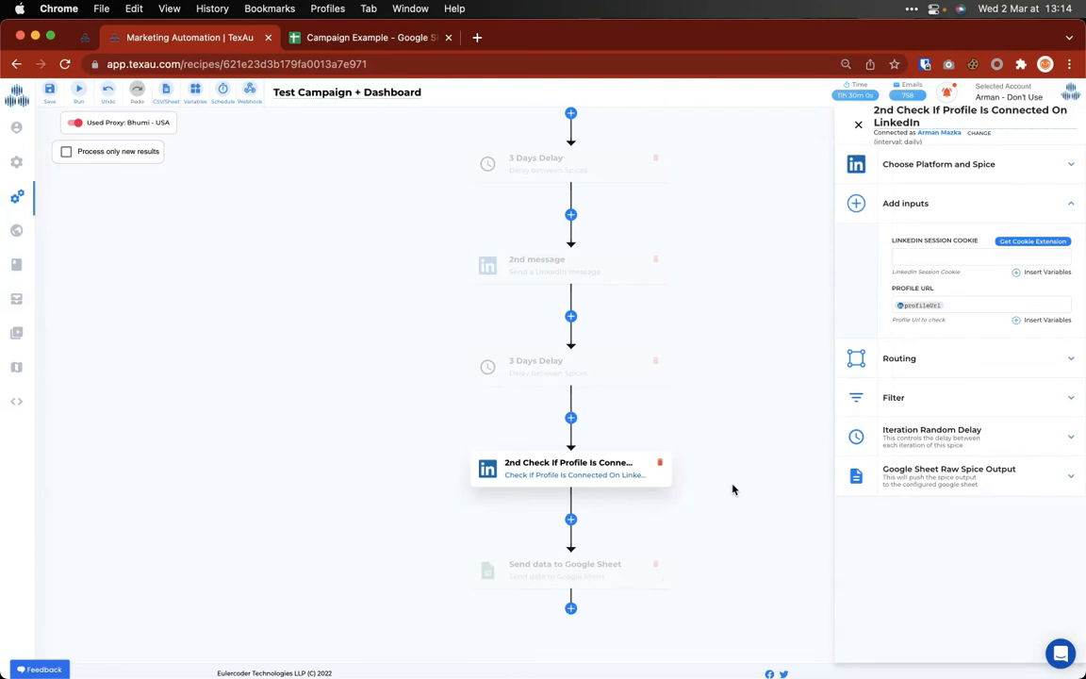
Step: Compare the sheet URL in Send data to Google Sheet with the Campaign Example spreadsheet's address and the Fetch data from Google Sheet URL
{"action": "left_click", "coordinate": [598, 572]}
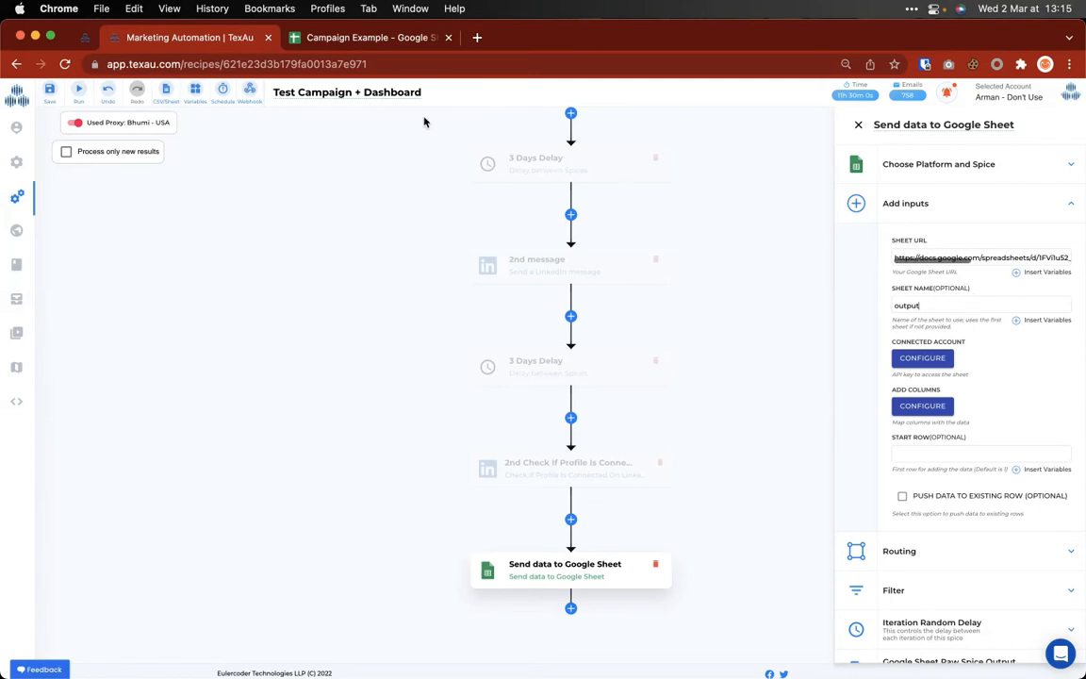
{"action": "left_click", "coordinate": [339, 40]}
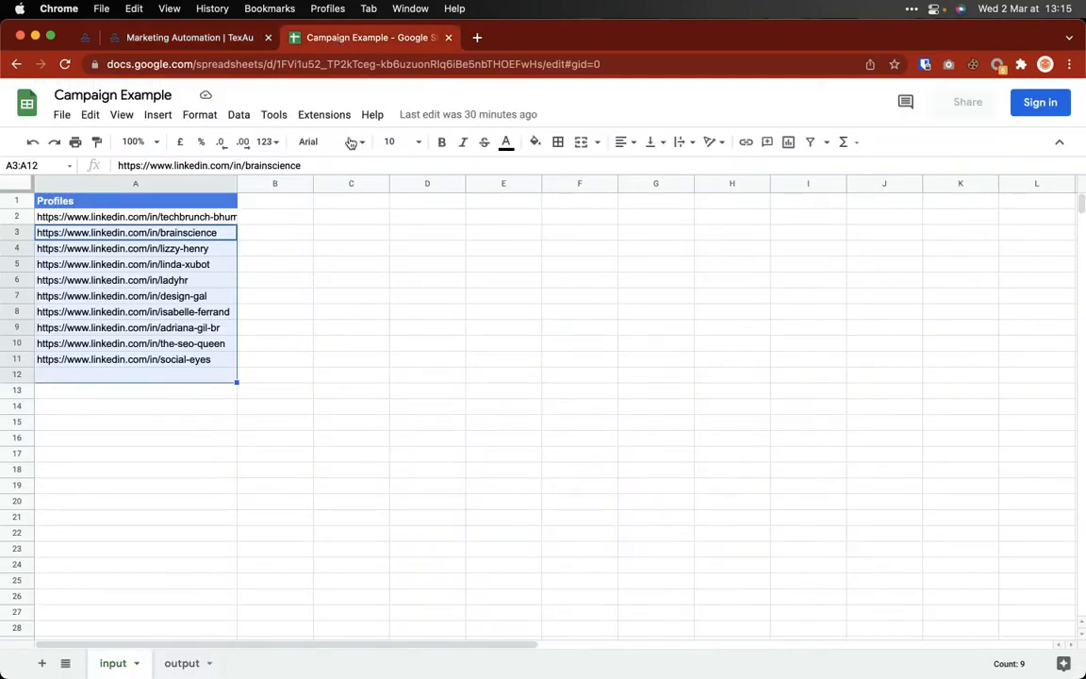
{"action": "left_click", "coordinate": [569, 63]}
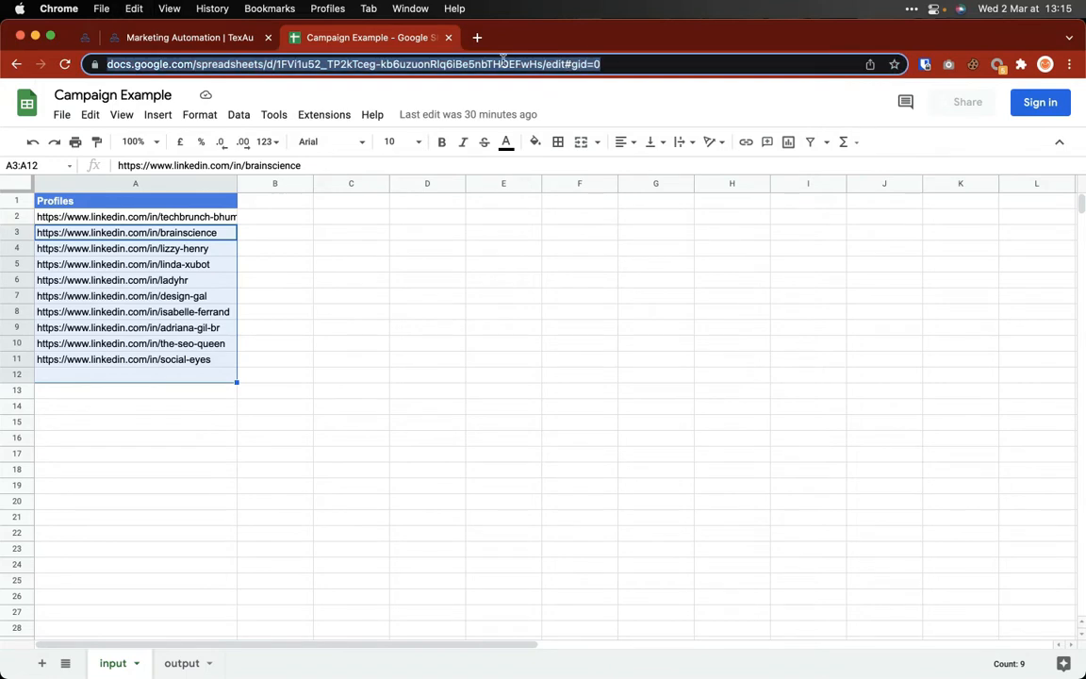
{"action": "left_click", "coordinate": [221, 36]}
{"action": "scroll", "coordinate": [599, 156], "scroll_direction": "up", "scroll_amount": 5}
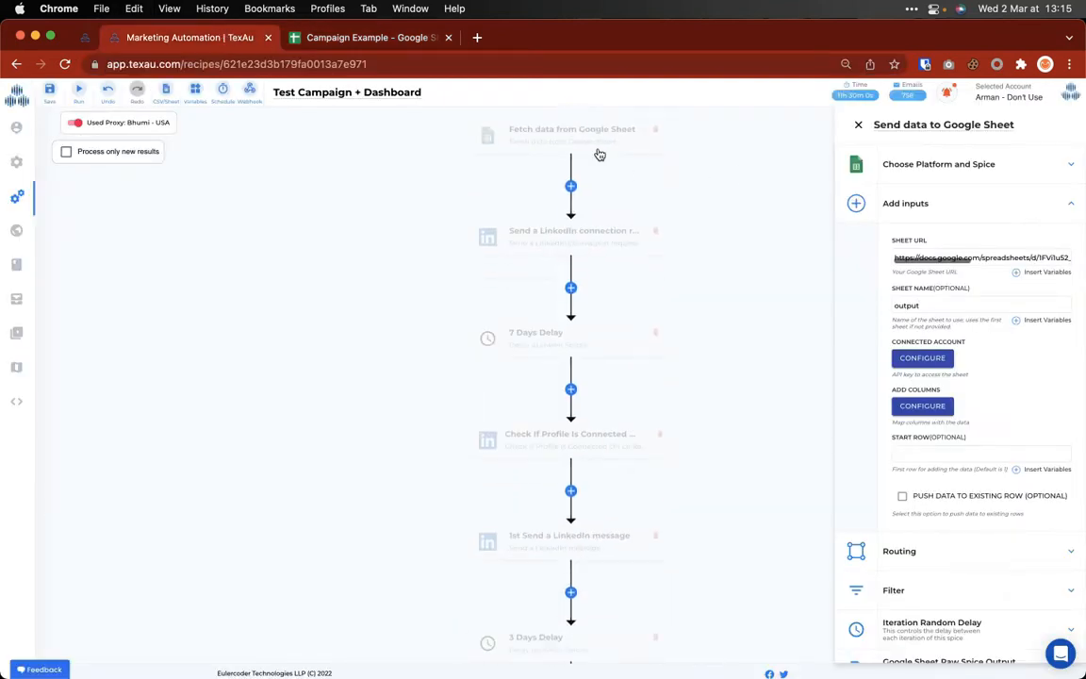
{"action": "left_click", "coordinate": [552, 140]}
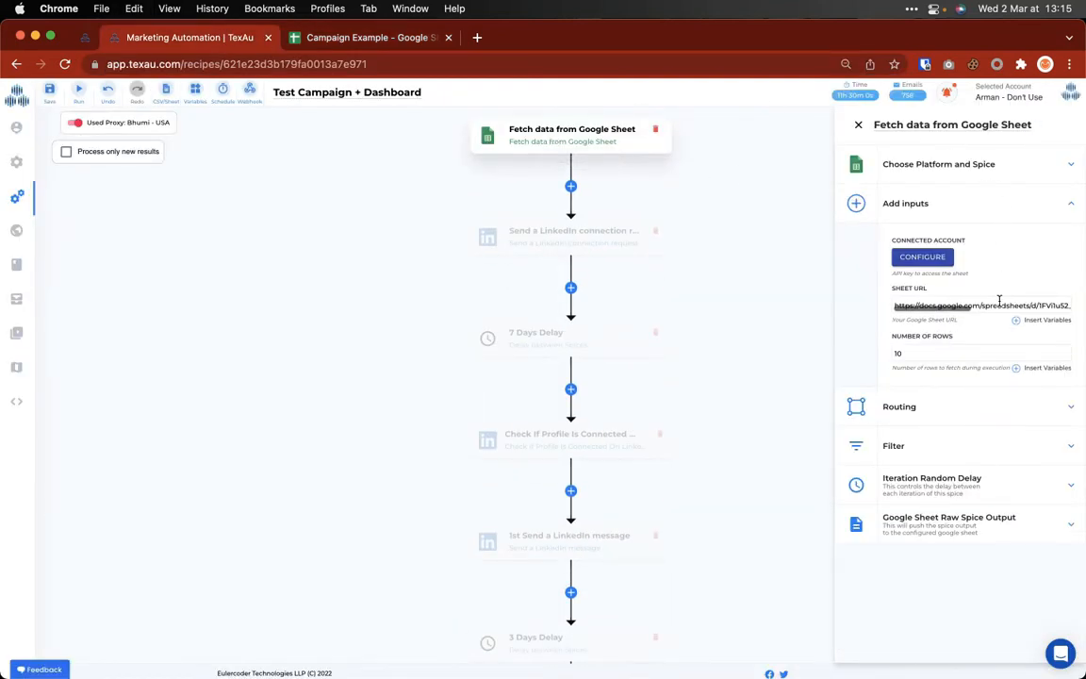
{"action": "scroll", "coordinate": [594, 378], "scroll_direction": "down", "scroll_amount": 5}
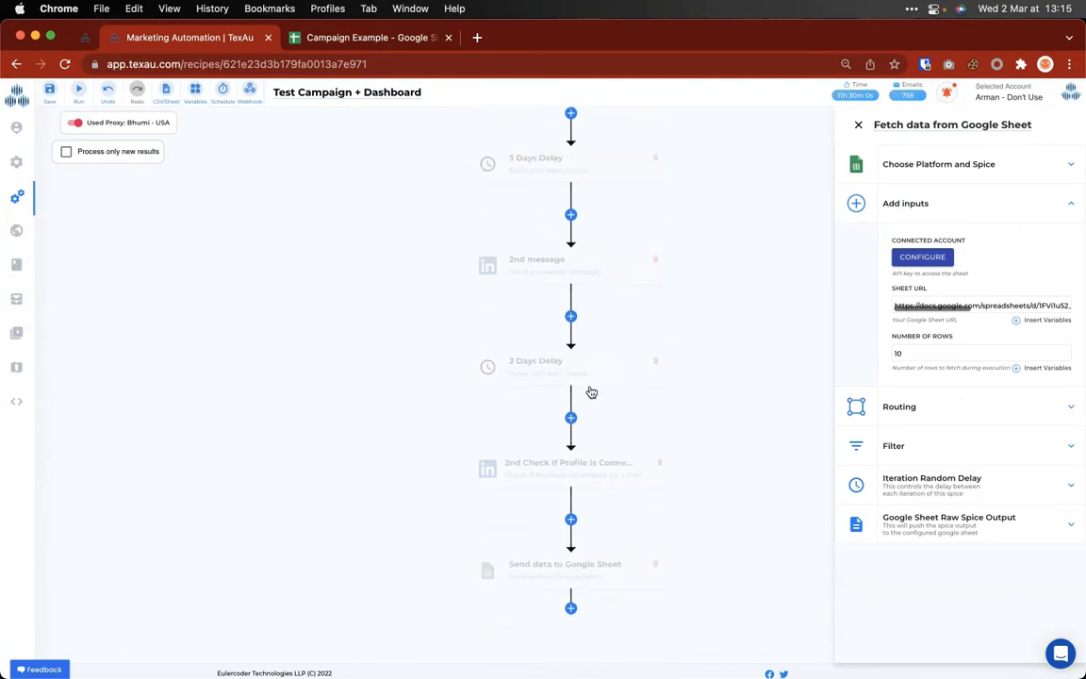
Step: Highlight the sheet name "output" in the Send data to Google Sheet step and the matching sheet name in the Campaign Example spreadsheet
{"action": "left_click", "coordinate": [534, 578]}
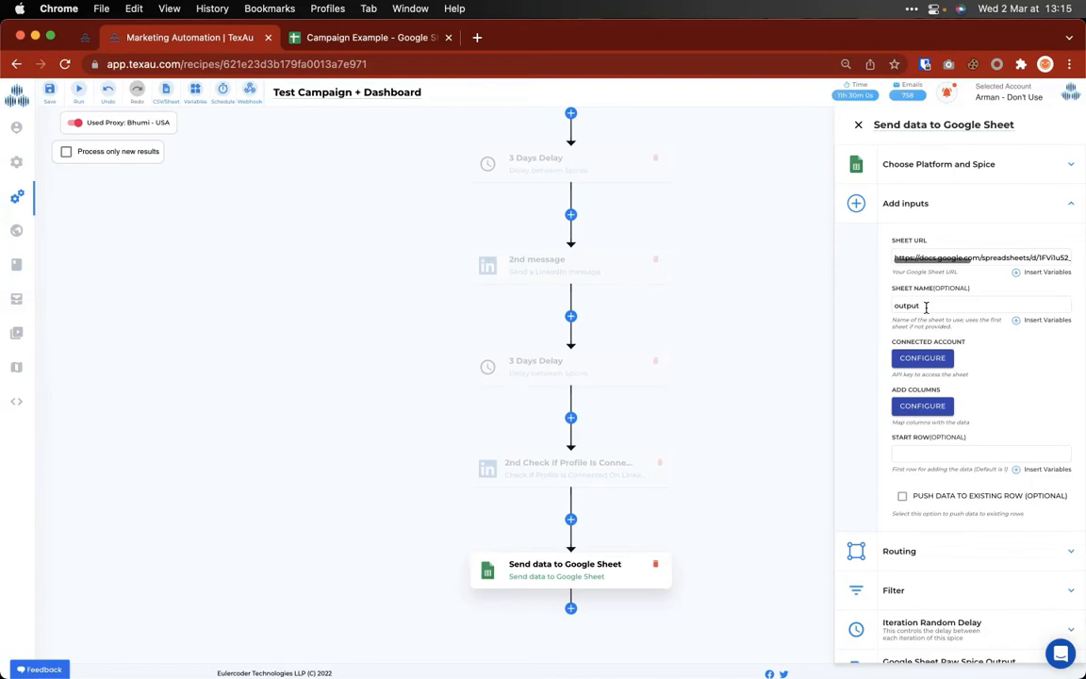
{"action": "double_click", "coordinate": [926, 306]}
{"action": "left_click", "coordinate": [404, 40]}
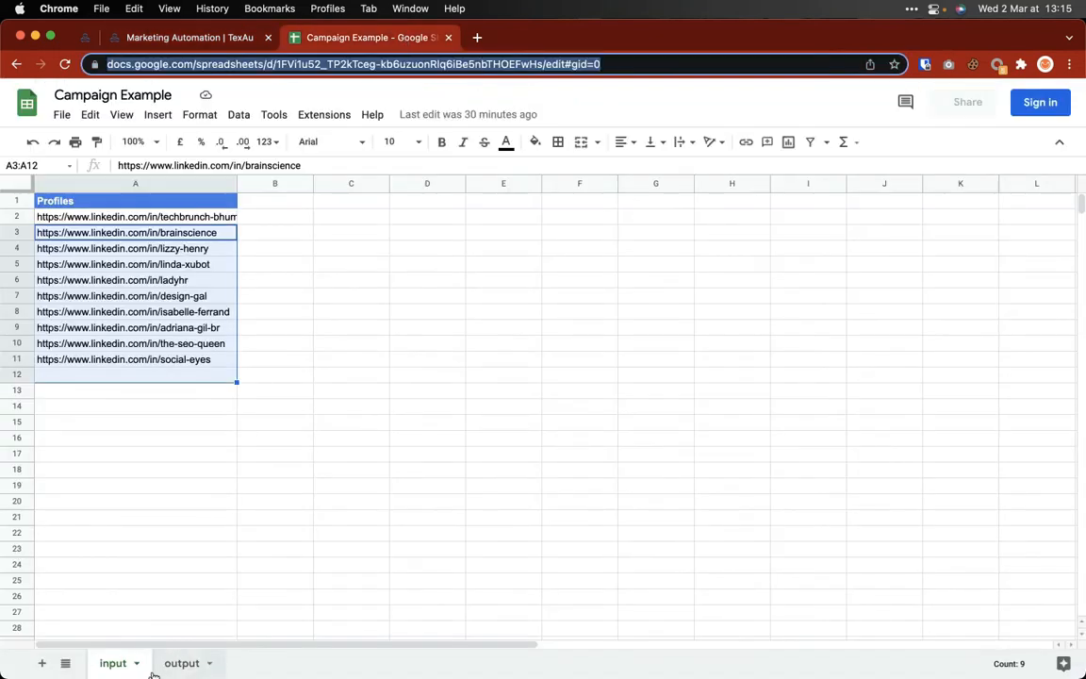
{"action": "left_click", "coordinate": [182, 668]}
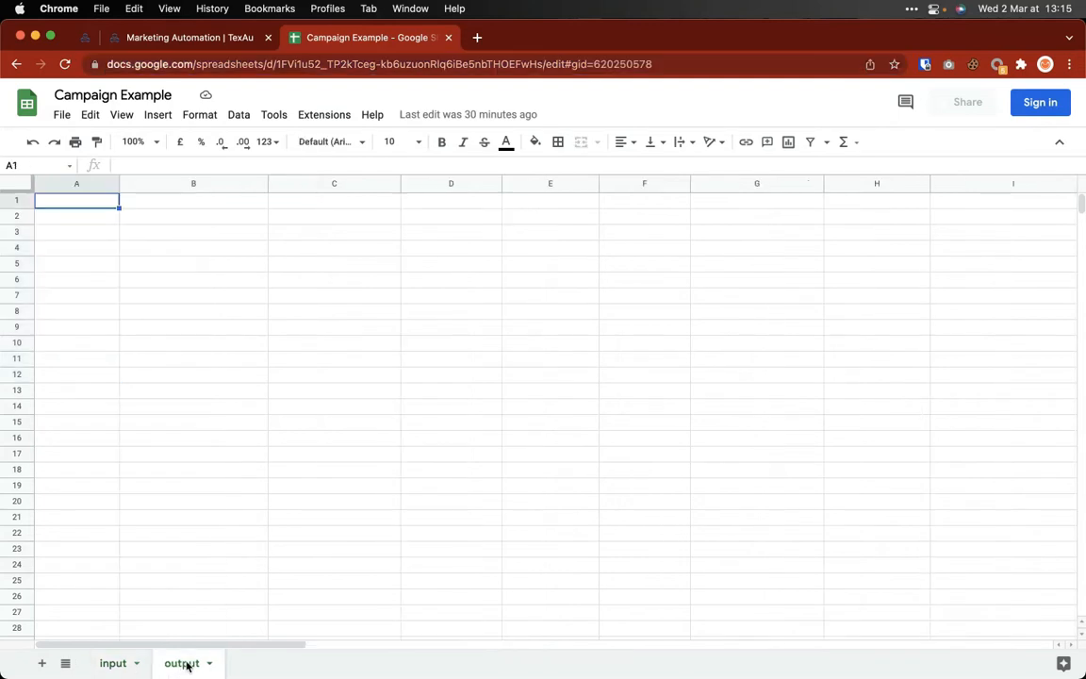
{"action": "double_click", "coordinate": [187, 665]}
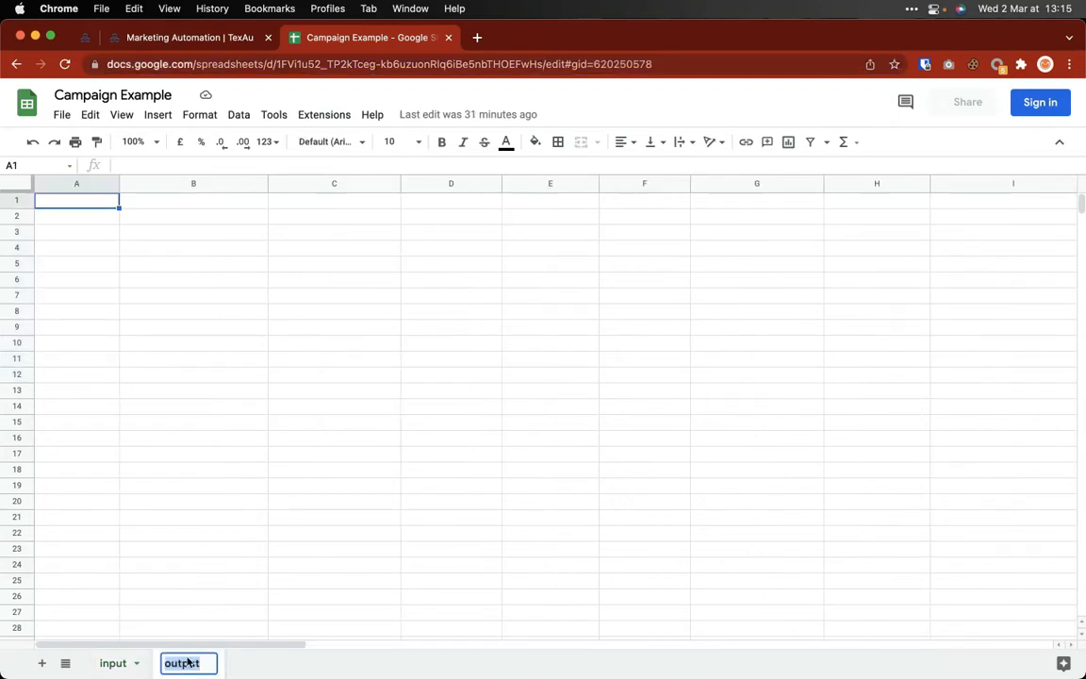
Step: Show the spreadsheet's input sheet and highlight the name of the output sheet without renaming it
{"action": "left_click", "coordinate": [201, 665]}
{"action": "type", "text": "1"}
{"action": "key", "text": "BackSpace"}
{"action": "left_click", "coordinate": [125, 665]}
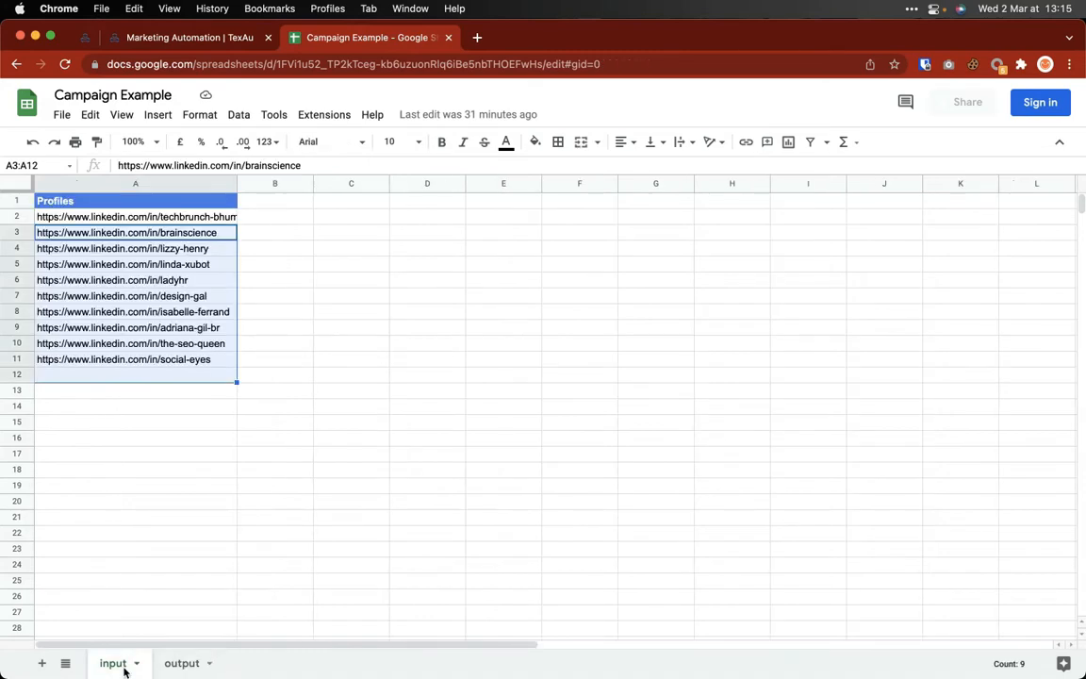
{"action": "double_click", "coordinate": [185, 665]}
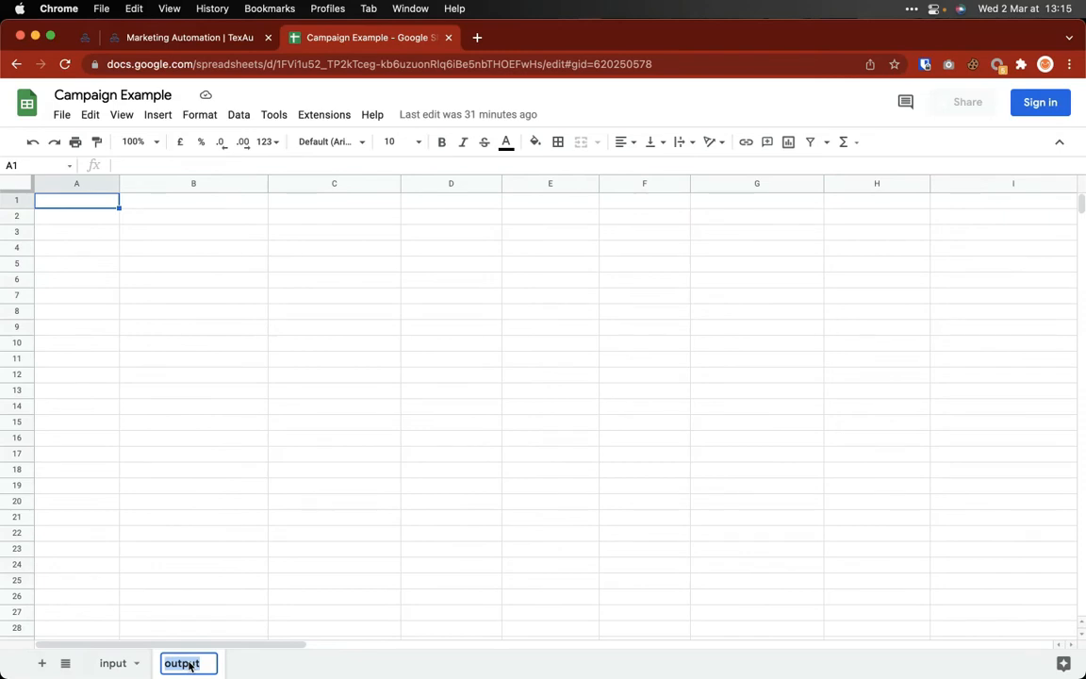
{"action": "left_click", "coordinate": [285, 457]}
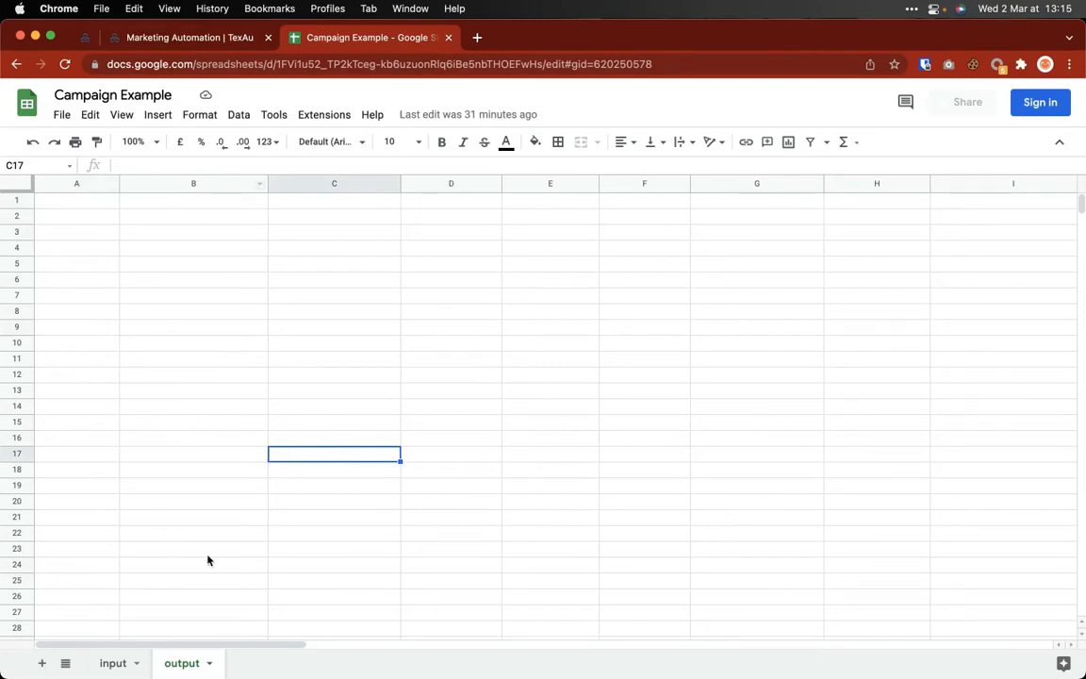
Step: Compare the sheet name in the Send data to Google Sheet step with the Campaign Example spreadsheet's output sheet
{"action": "left_click", "coordinate": [205, 39]}
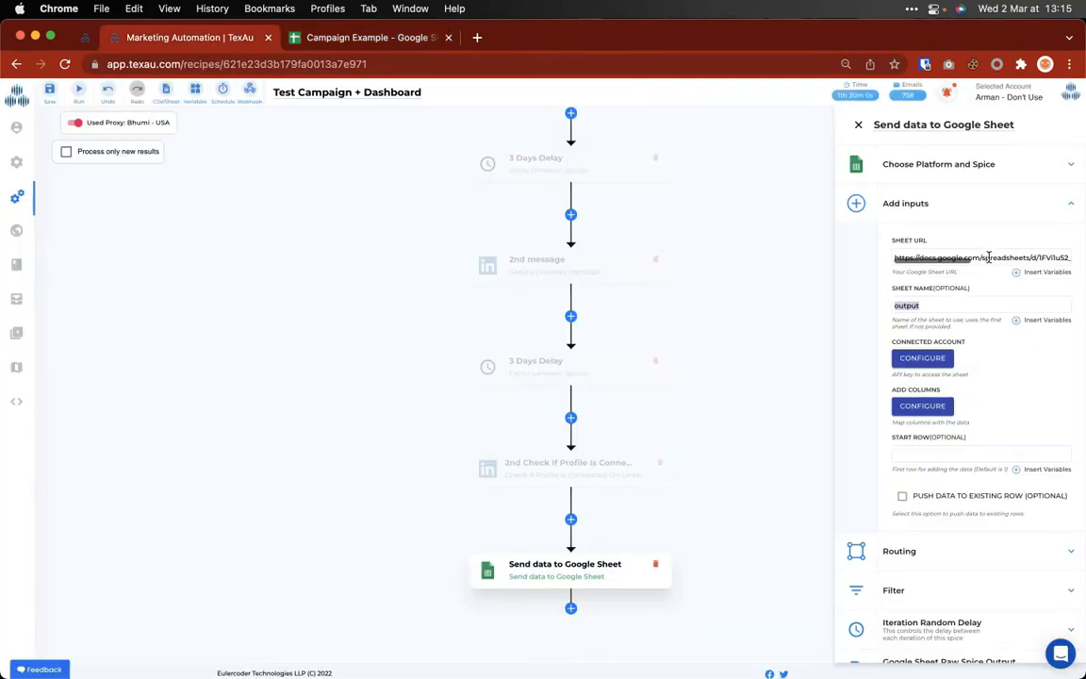
{"action": "left_click", "coordinate": [302, 36]}
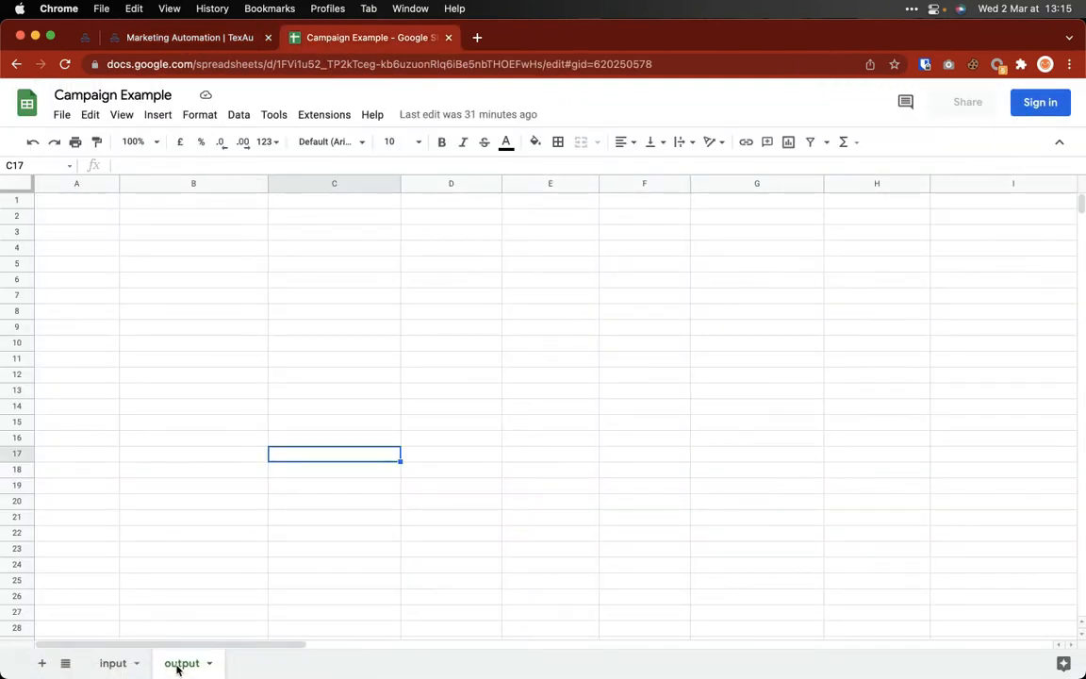
{"action": "left_click", "coordinate": [187, 38]}
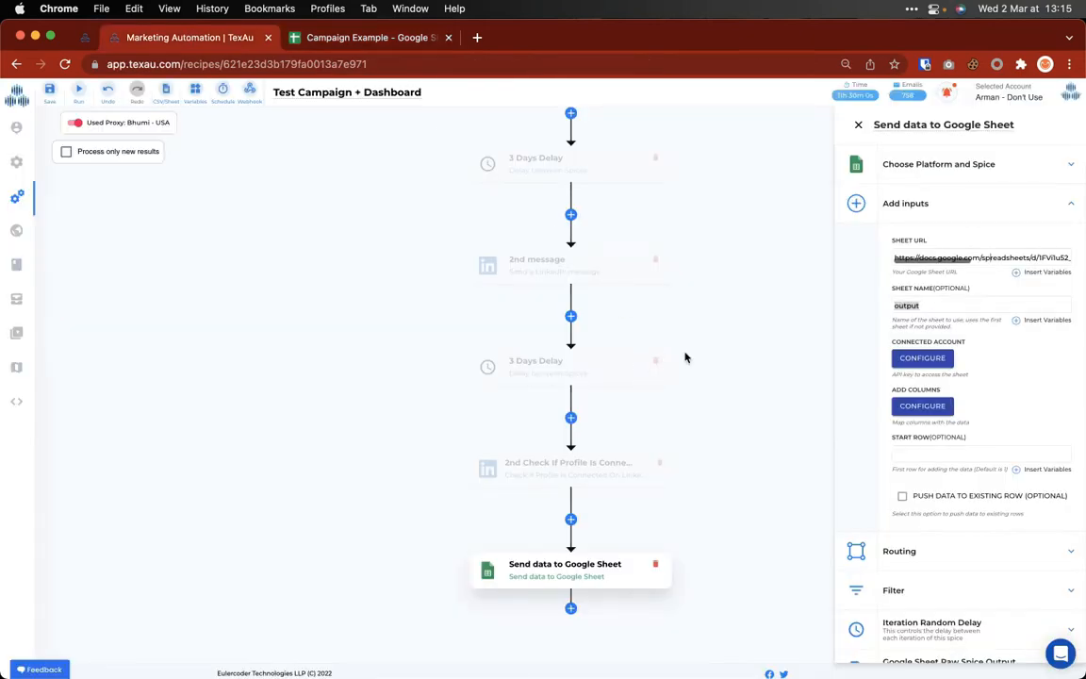
{"action": "left_click", "coordinate": [931, 309]}
{"action": "left_click", "coordinate": [287, 36]}
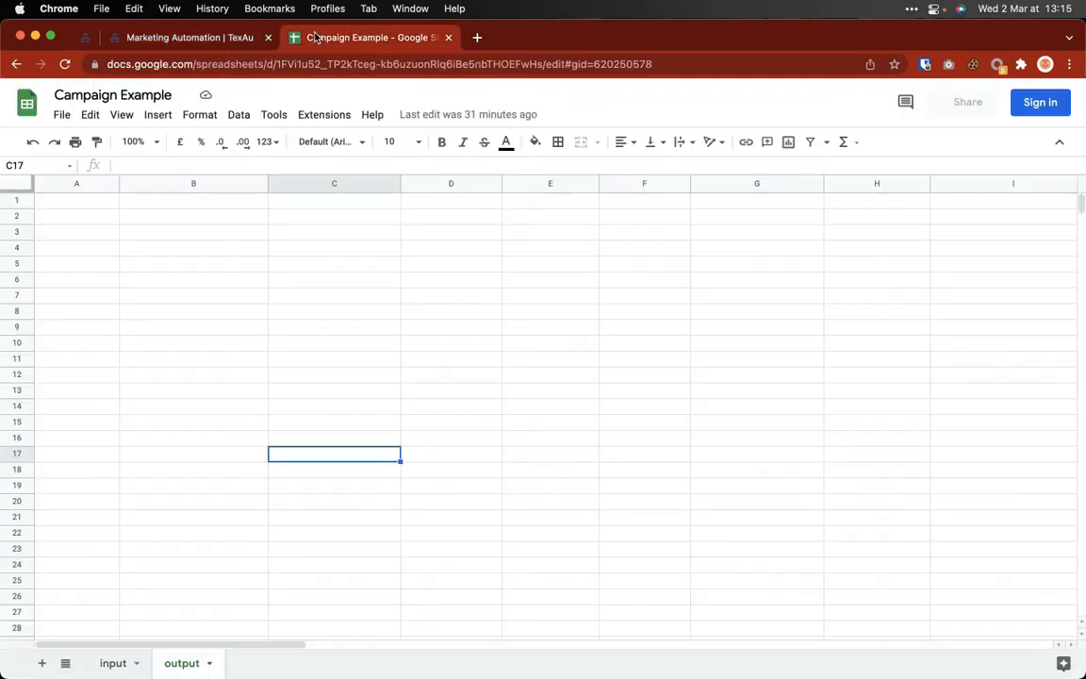
{"action": "left_click", "coordinate": [193, 40]}
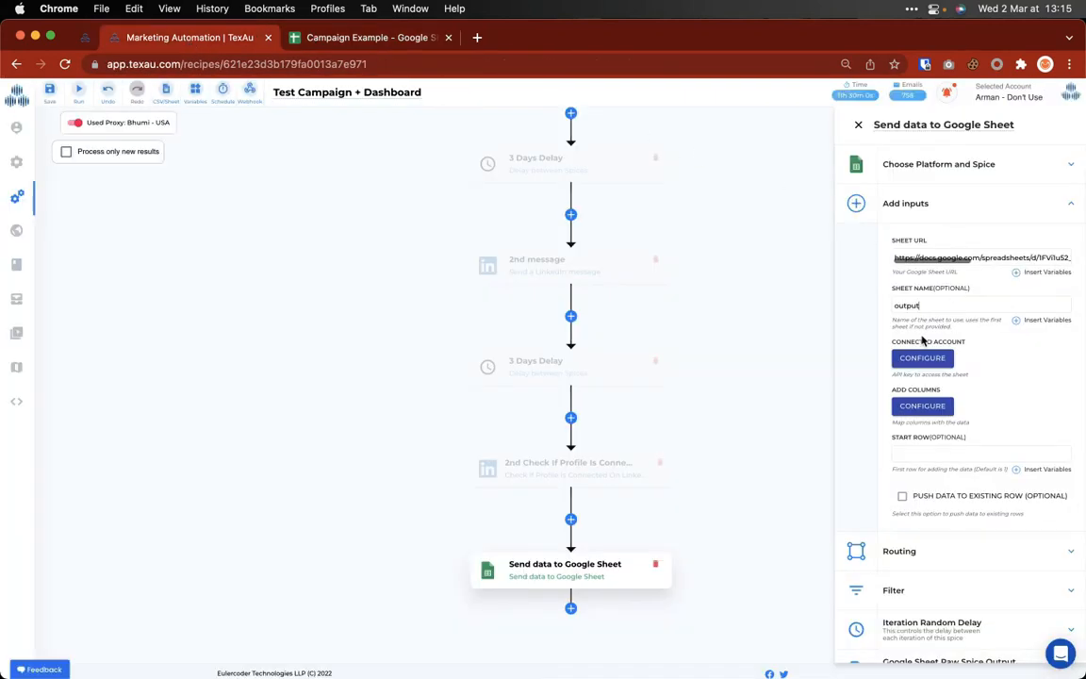
Step: Refresh the connected Google accounts of the Send data to Google Sheet step and open its column mapping
{"action": "left_click", "coordinate": [923, 358]}
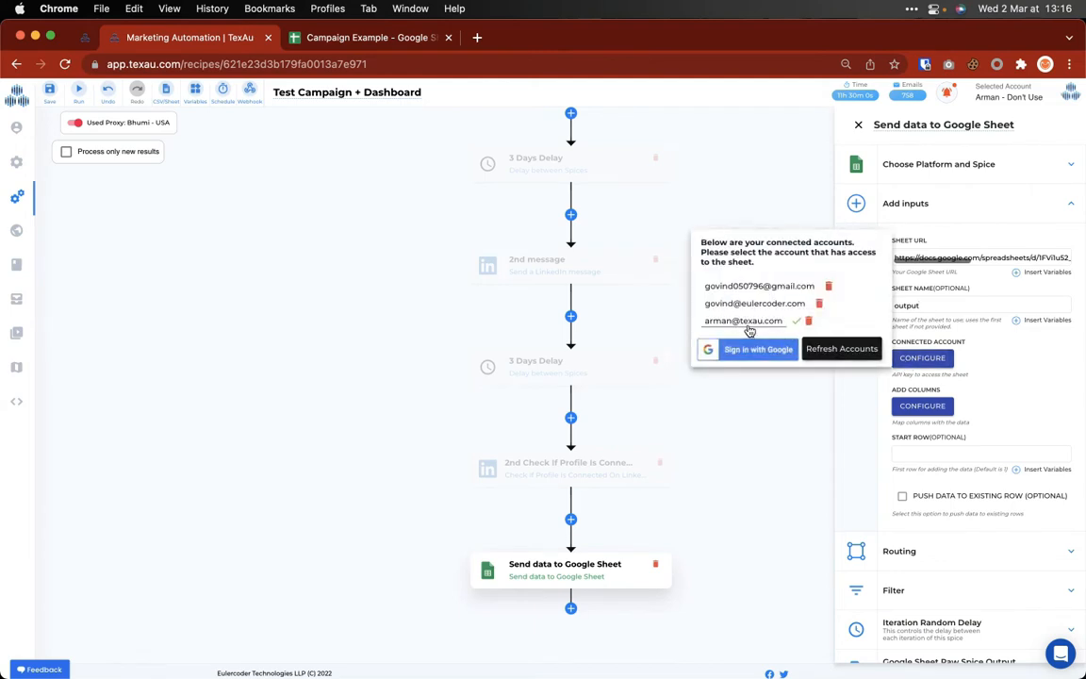
{"action": "left_click", "coordinate": [820, 349]}
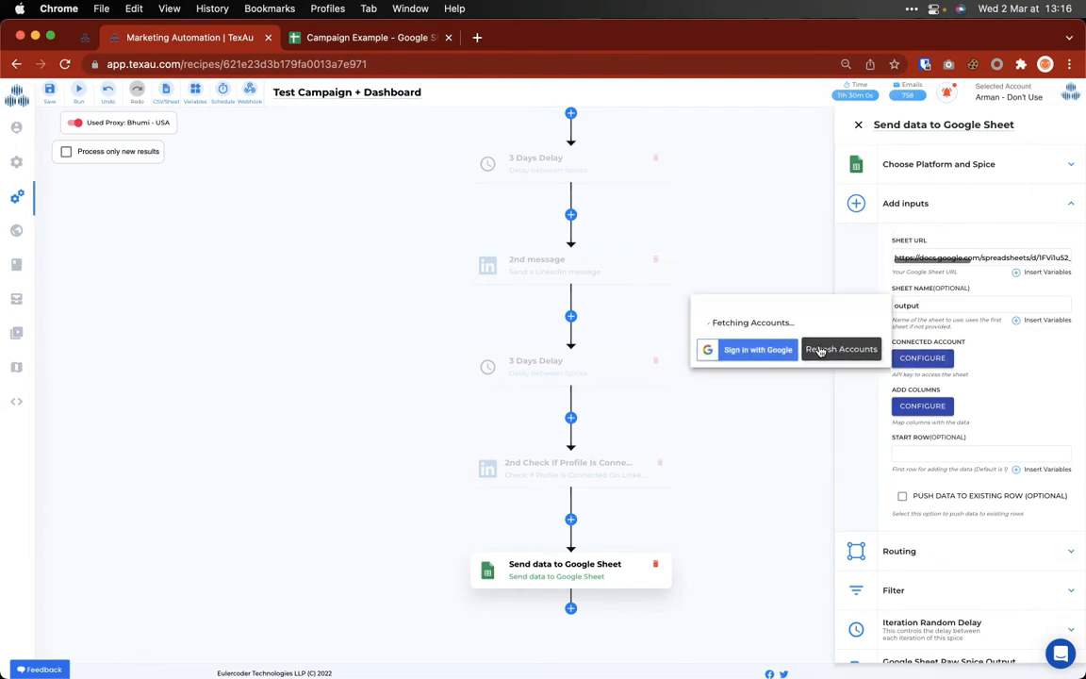
{"action": "left_click", "coordinate": [972, 357]}
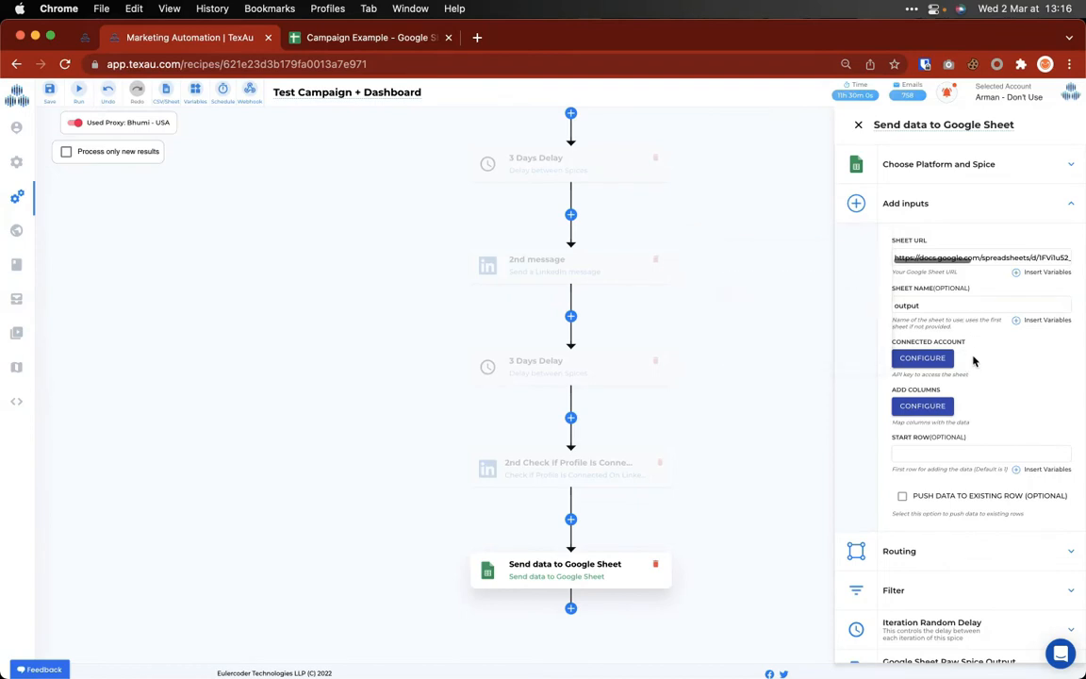
{"action": "left_click", "coordinate": [923, 407]}
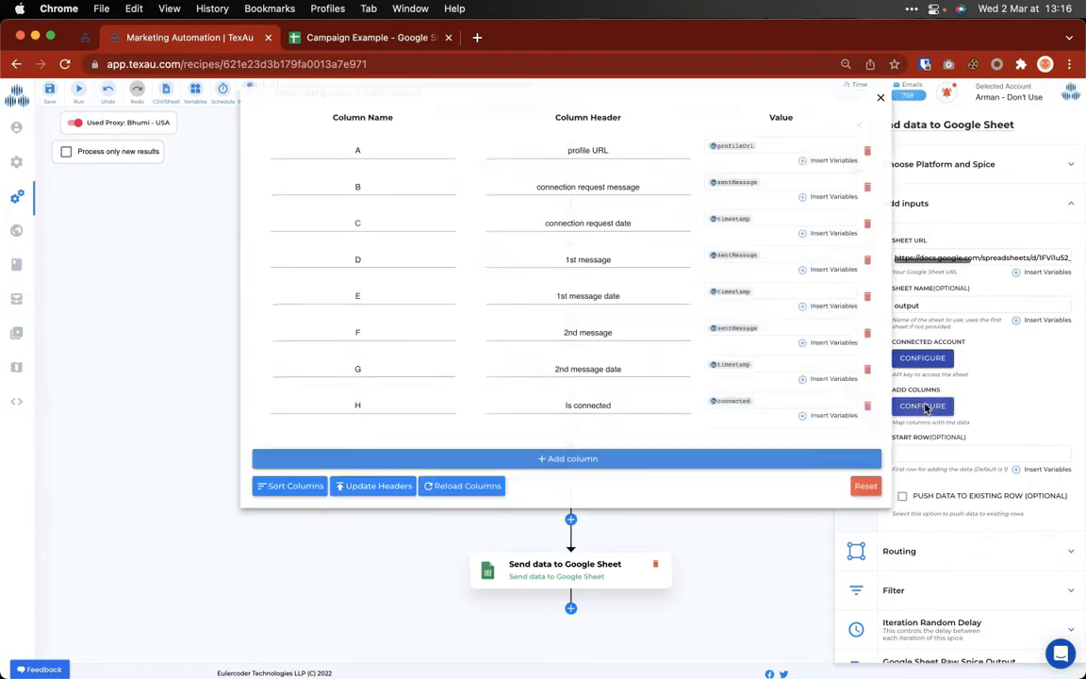
Step: Add seven blank columns, J to P, to the column mapping
{"action": "left_click", "coordinate": [555, 466]}
{"action": "left_click", "coordinate": [555, 466]}
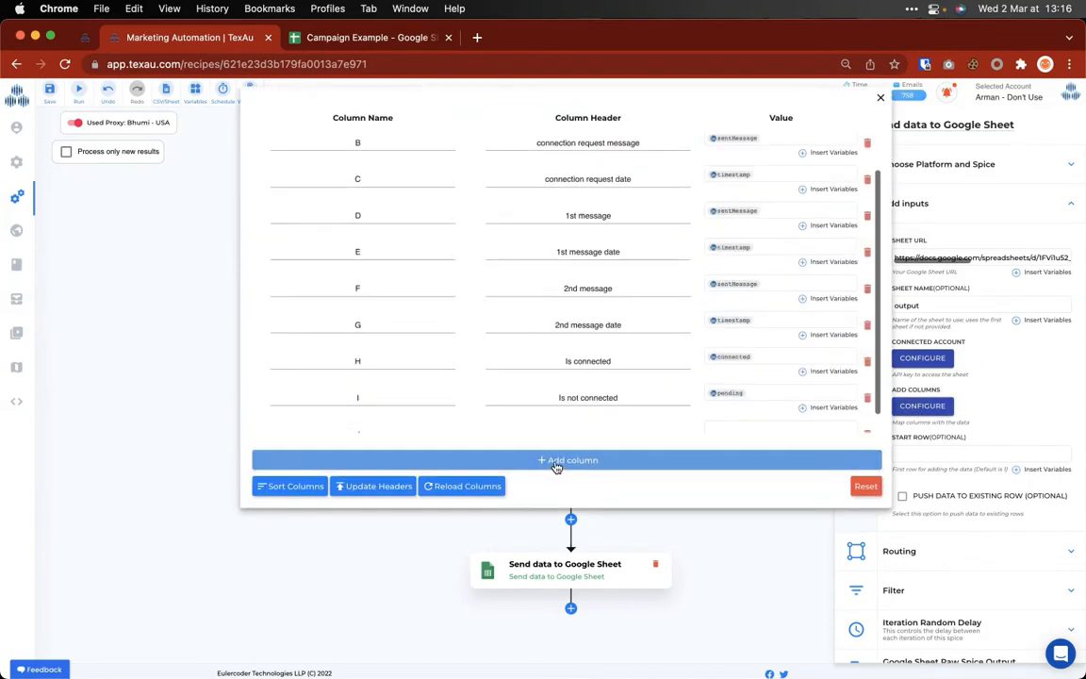
{"action": "left_click", "coordinate": [555, 466]}
{"action": "left_click", "coordinate": [554, 466]}
{"action": "left_click", "coordinate": [555, 466]}
{"action": "left_click", "coordinate": [555, 466]}
{"action": "left_click", "coordinate": [554, 466]}
Step: Delete the blank columns J to P from the column mapping
{"action": "left_click", "coordinate": [868, 194]}
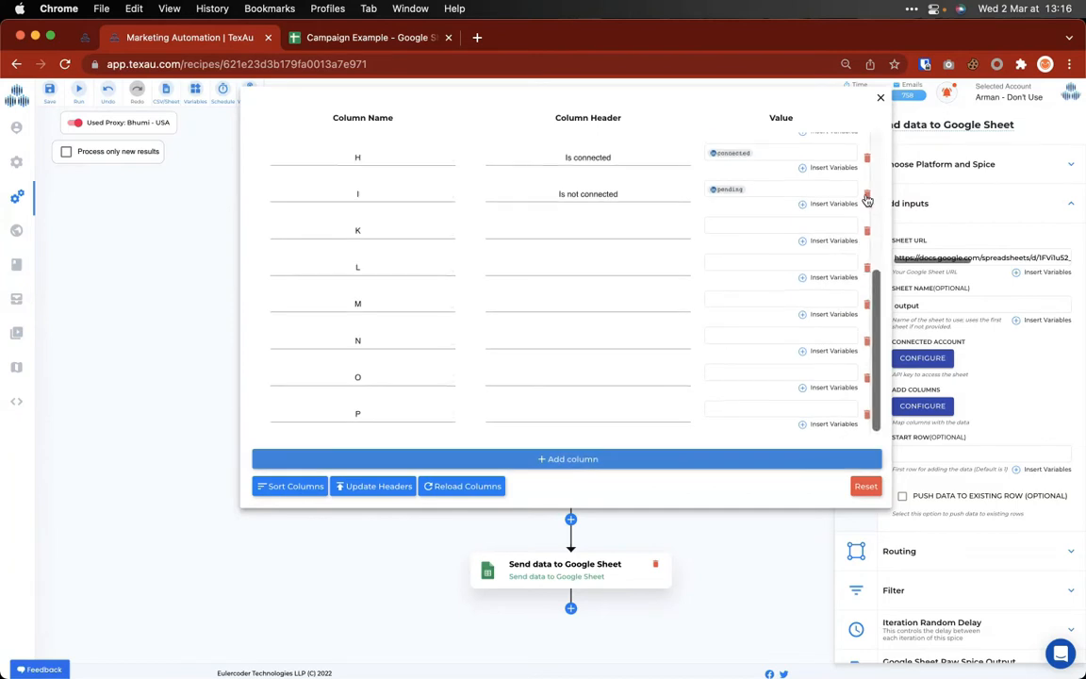
{"action": "left_click", "coordinate": [866, 231]}
{"action": "left_click", "coordinate": [866, 270]}
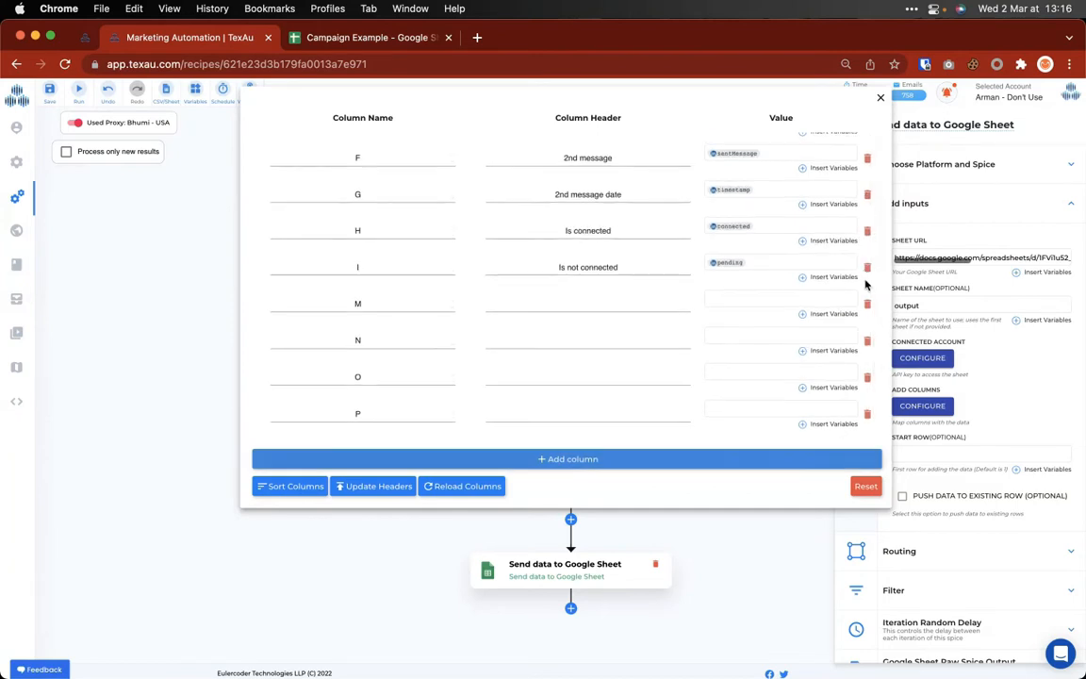
{"action": "left_click", "coordinate": [867, 306]}
{"action": "left_click", "coordinate": [867, 343]}
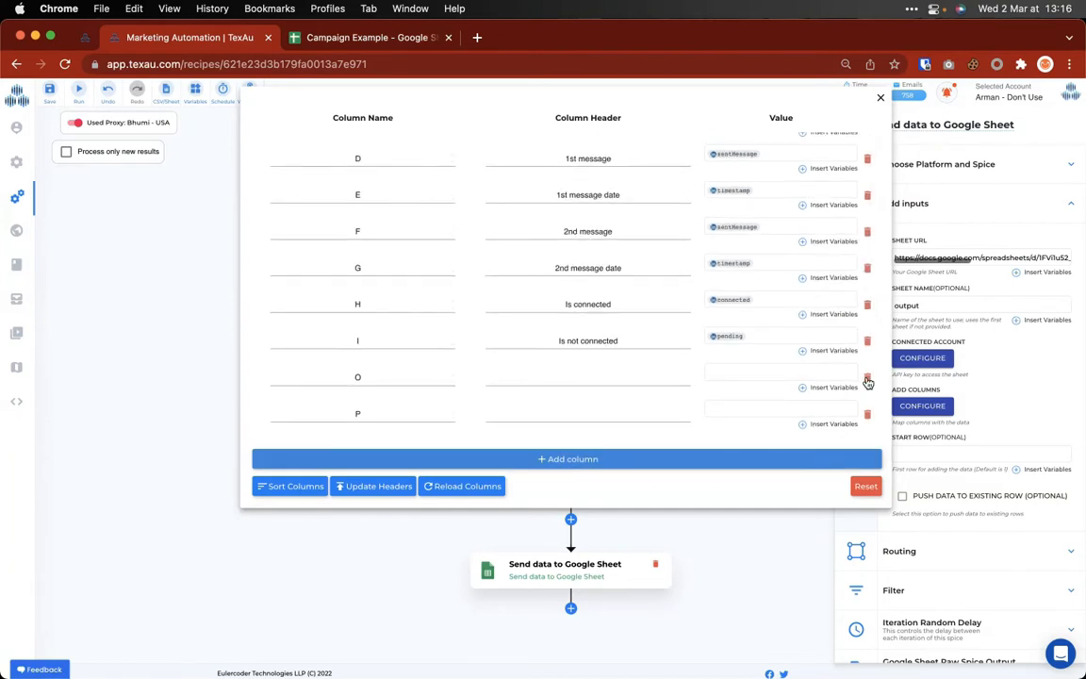
{"action": "left_click", "coordinate": [867, 378]}
{"action": "left_click", "coordinate": [868, 415]}
{"action": "scroll", "coordinate": [674, 414], "scroll_direction": "up", "scroll_amount": 2}
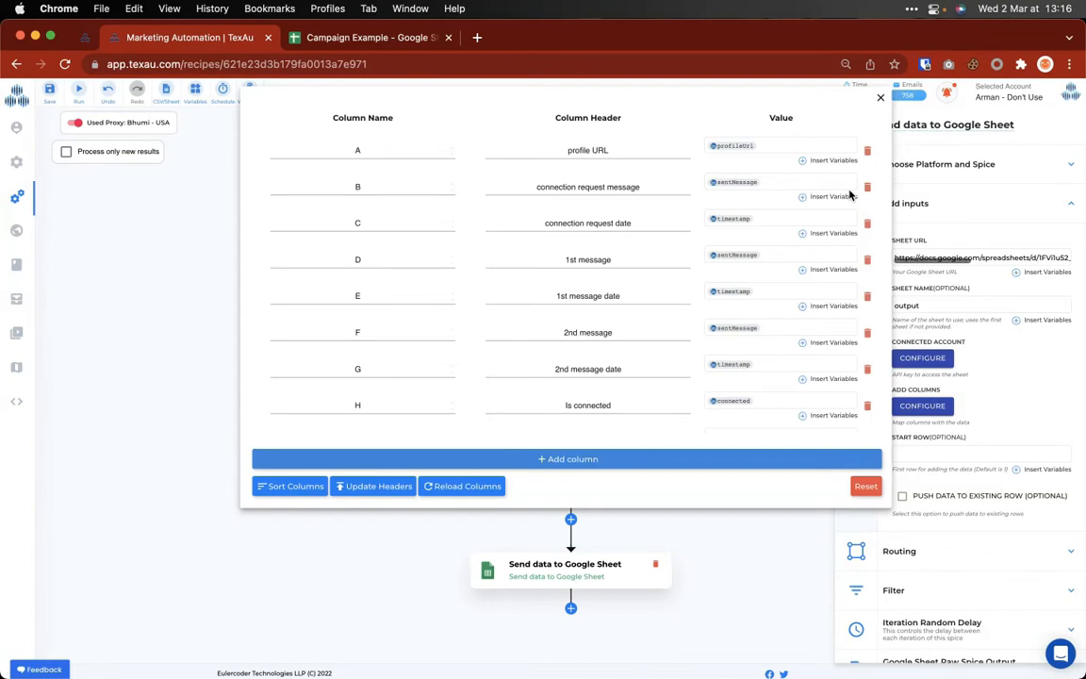
Step: Examine the variables for the profile URL and connection request message columns, expanding those of Send a LinkedIn connection request
{"action": "left_click", "coordinate": [803, 162]}
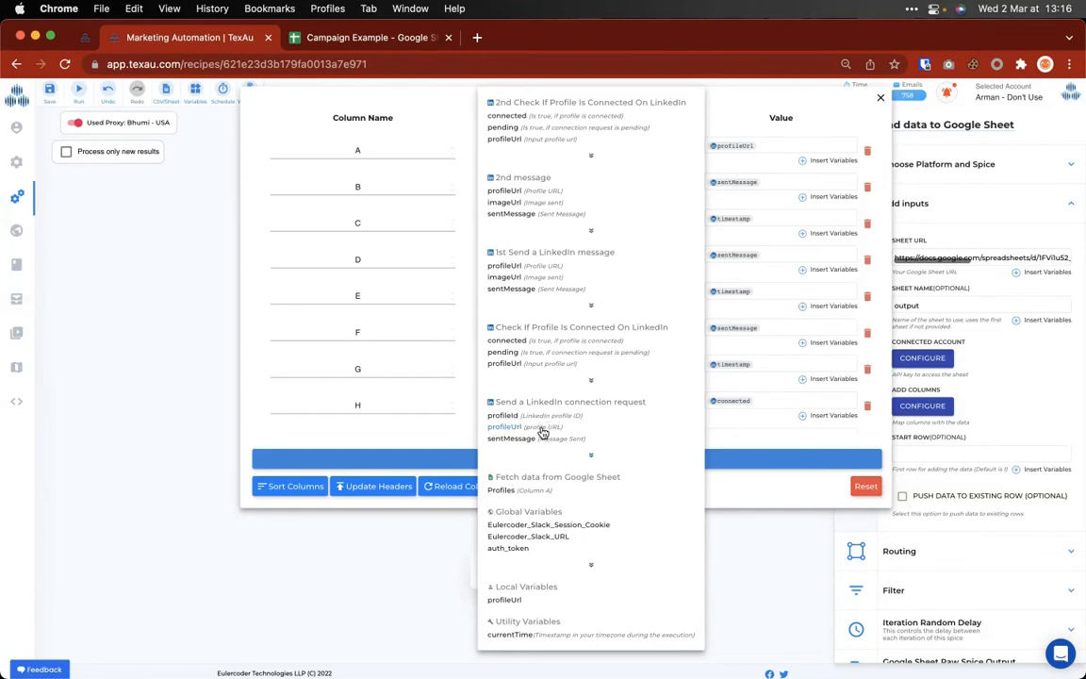
{"action": "left_click", "coordinate": [784, 172]}
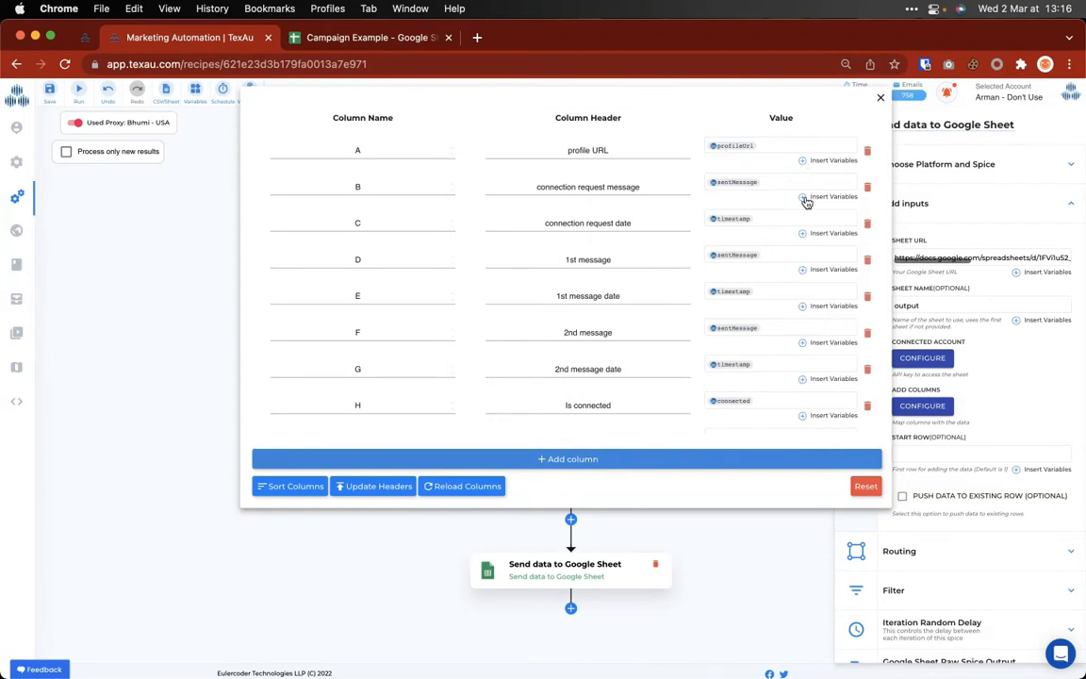
{"action": "left_click", "coordinate": [803, 198]}
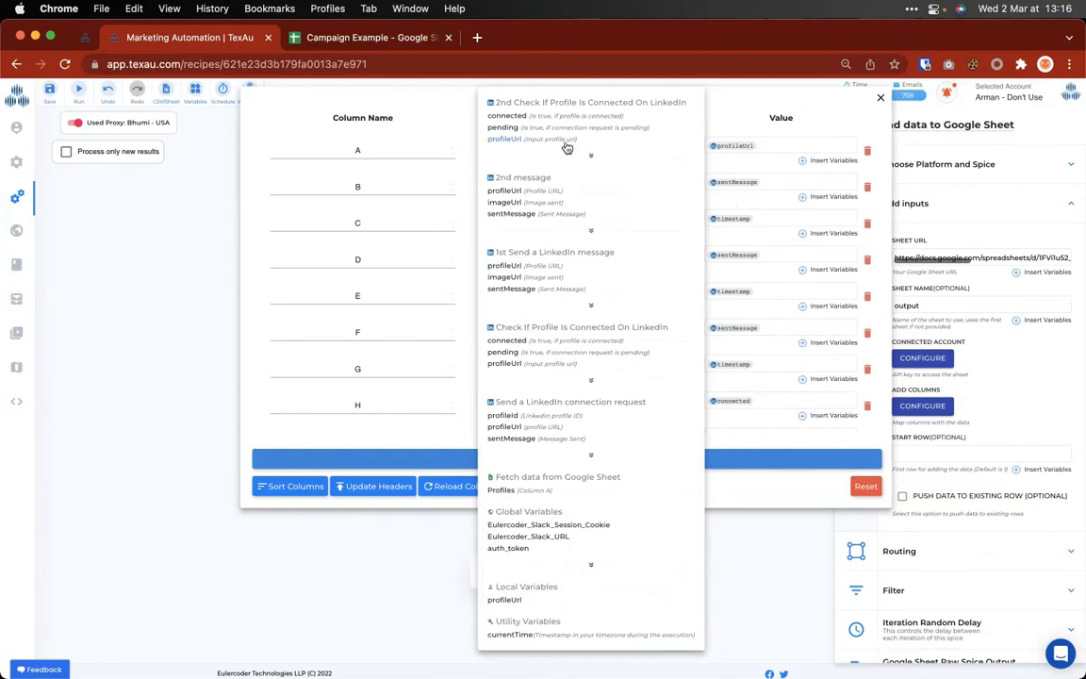
{"action": "left_click", "coordinate": [590, 457]}
{"action": "left_click", "coordinate": [592, 471]}
{"action": "left_click", "coordinate": [592, 460]}
{"action": "left_click", "coordinate": [592, 468]}
{"action": "left_click", "coordinate": [590, 459]}
{"action": "left_click", "coordinate": [592, 465]}
{"action": "left_click", "coordinate": [591, 461]}
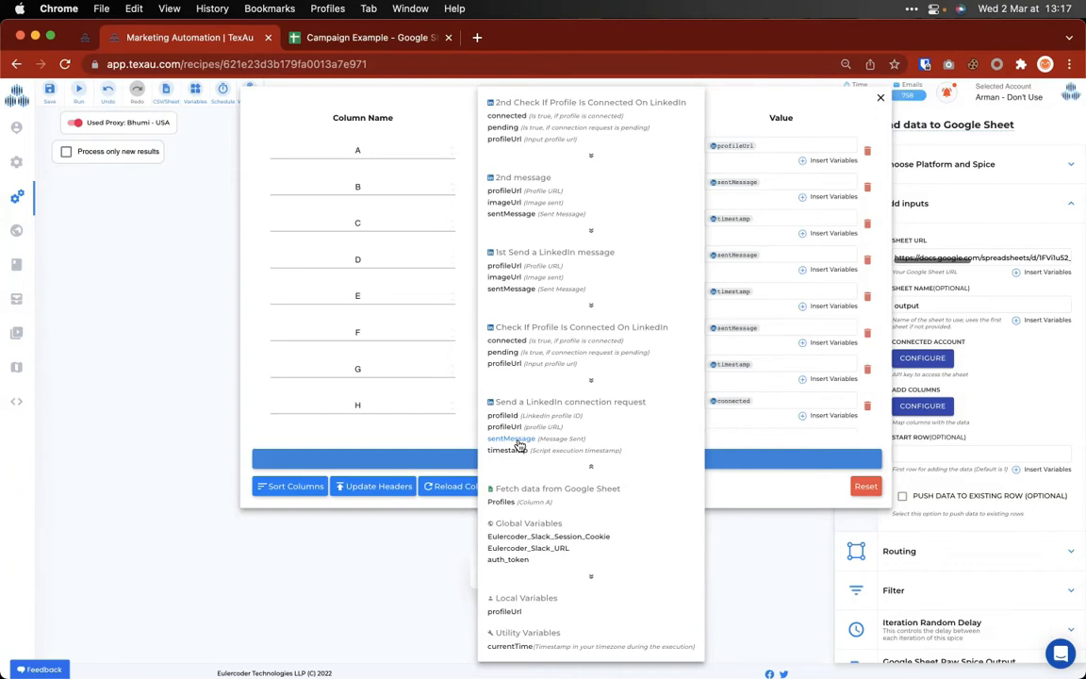
{"action": "left_click", "coordinate": [771, 234]}
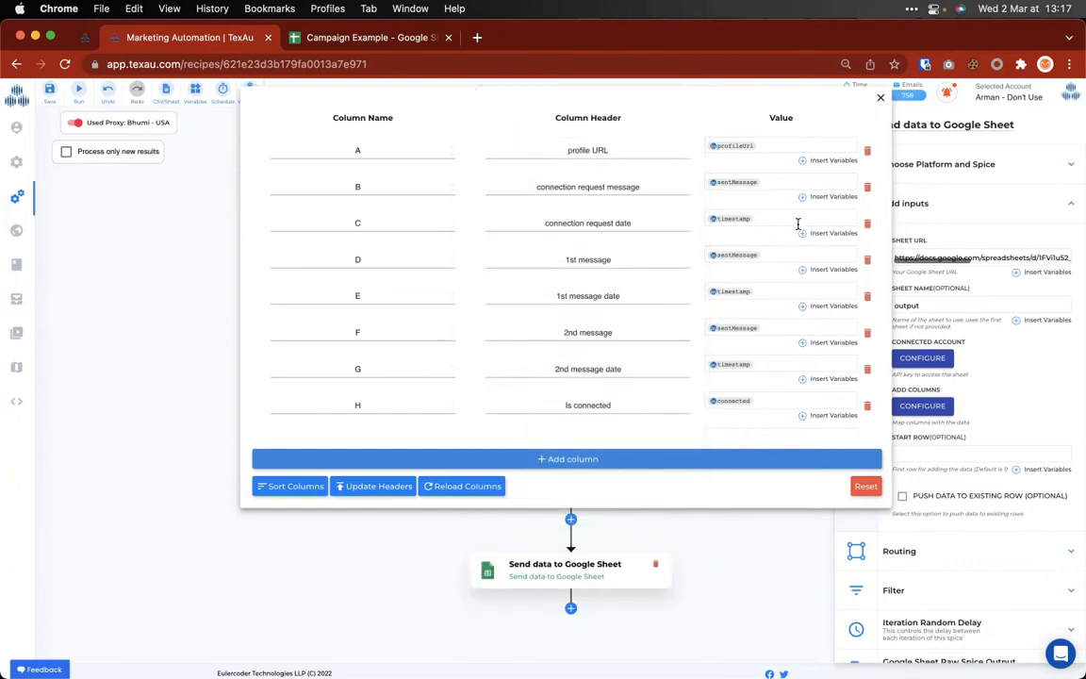
Step: Review the variables for the connection request date column, including the timestamp of Send a LinkedIn connection request
{"action": "left_click", "coordinate": [804, 236]}
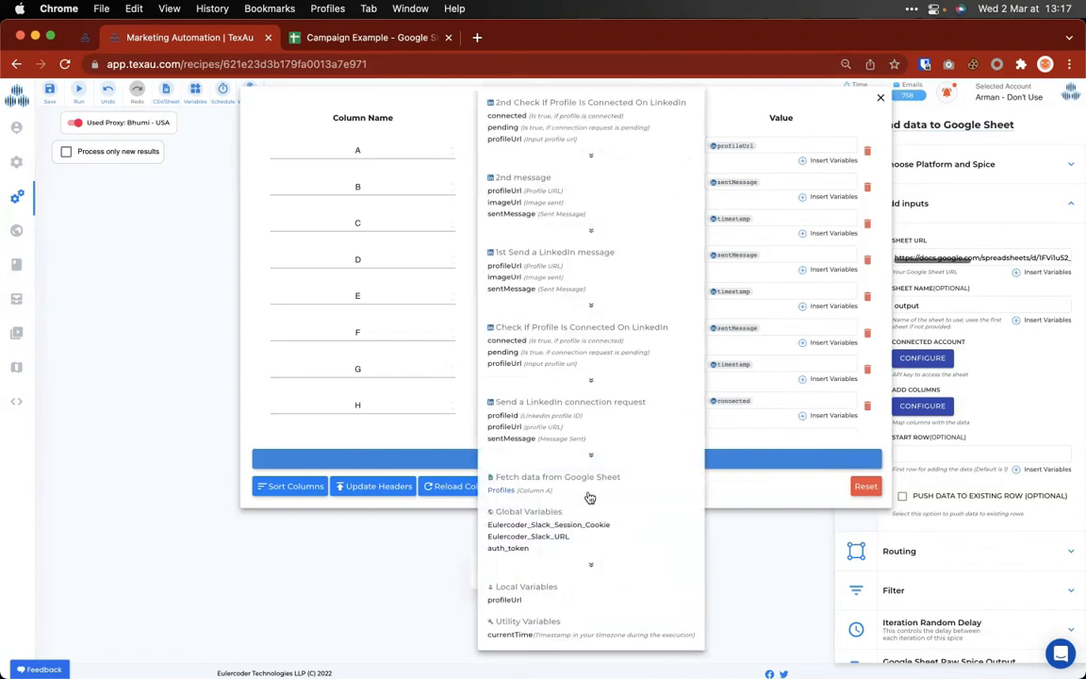
{"action": "left_click", "coordinate": [594, 457]}
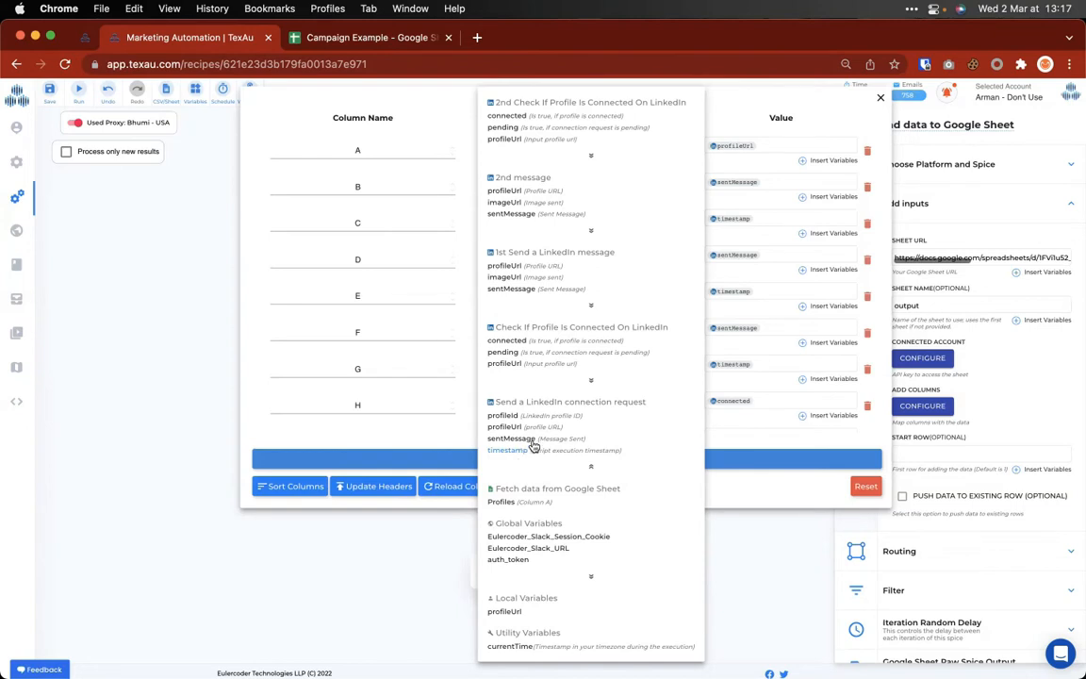
{"action": "left_click", "coordinate": [768, 320]}
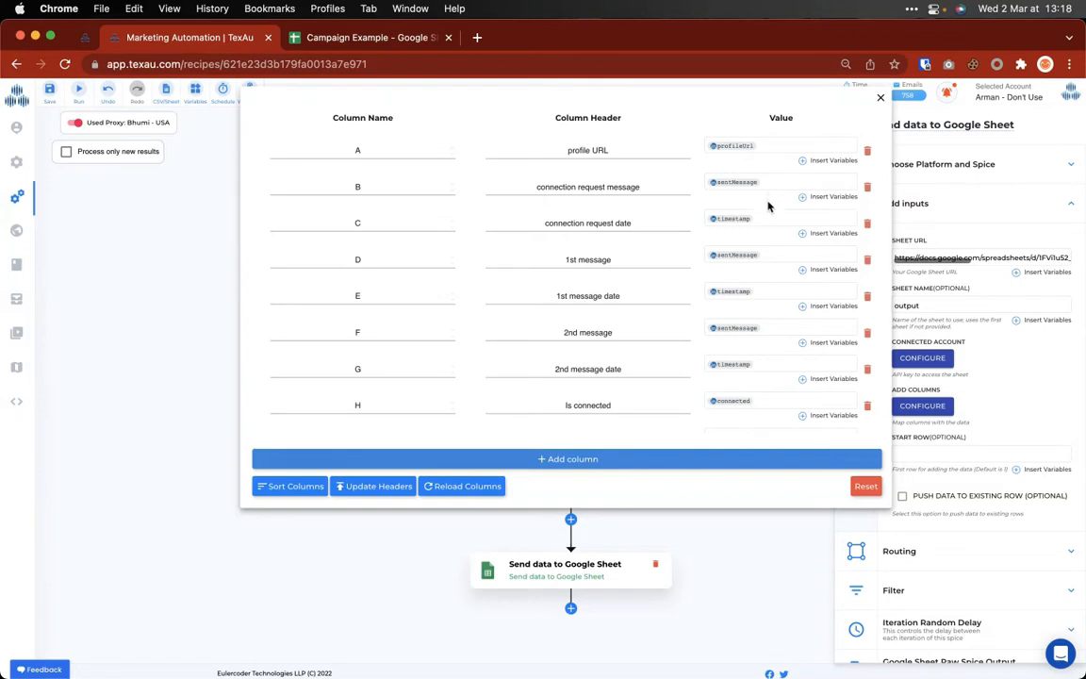
Step: Review the 1st Send a LinkedIn message variables, including the timestamp, for the 1st message and 1st message date columns
{"action": "left_click", "coordinate": [803, 272]}
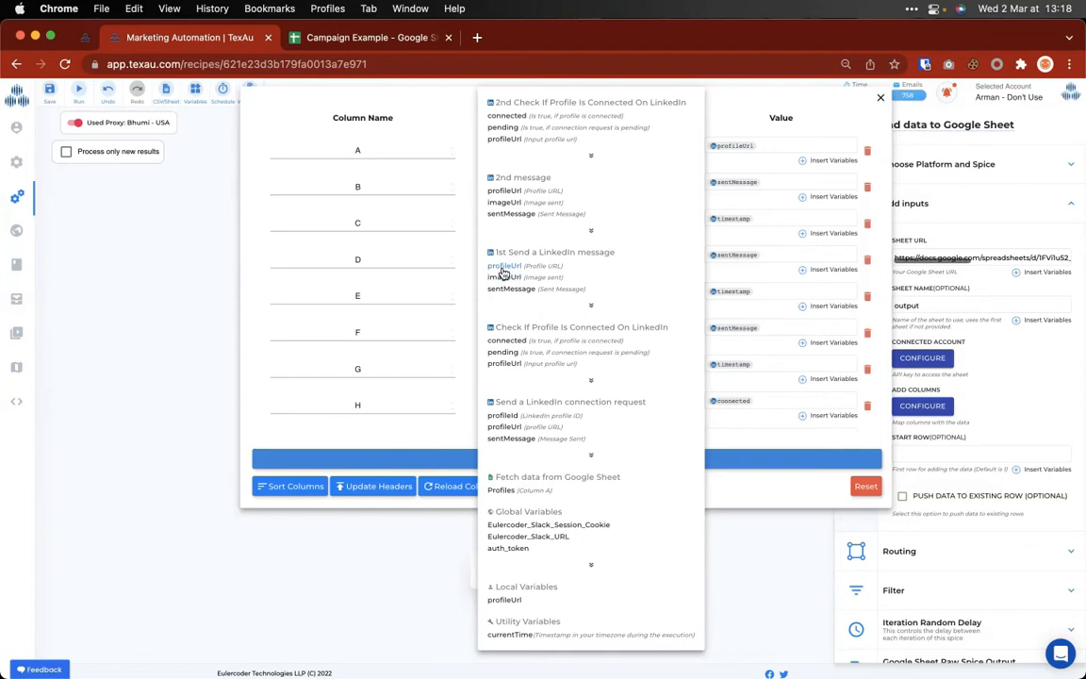
{"action": "left_click", "coordinate": [591, 305]}
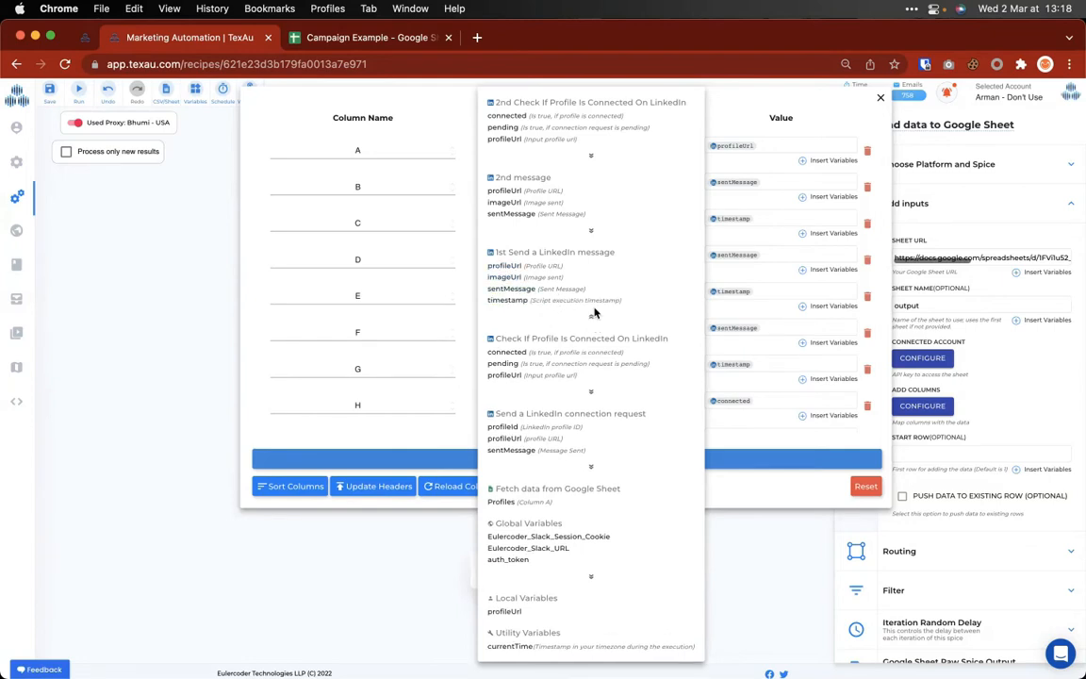
{"action": "left_click", "coordinate": [731, 286]}
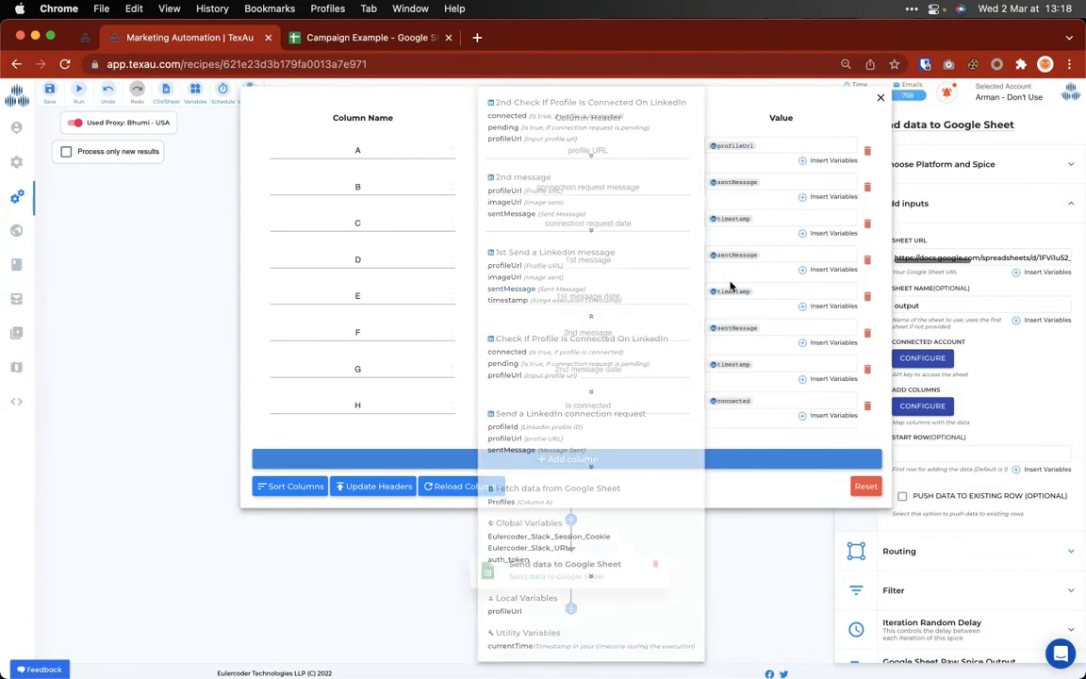
{"action": "left_click", "coordinate": [731, 282]}
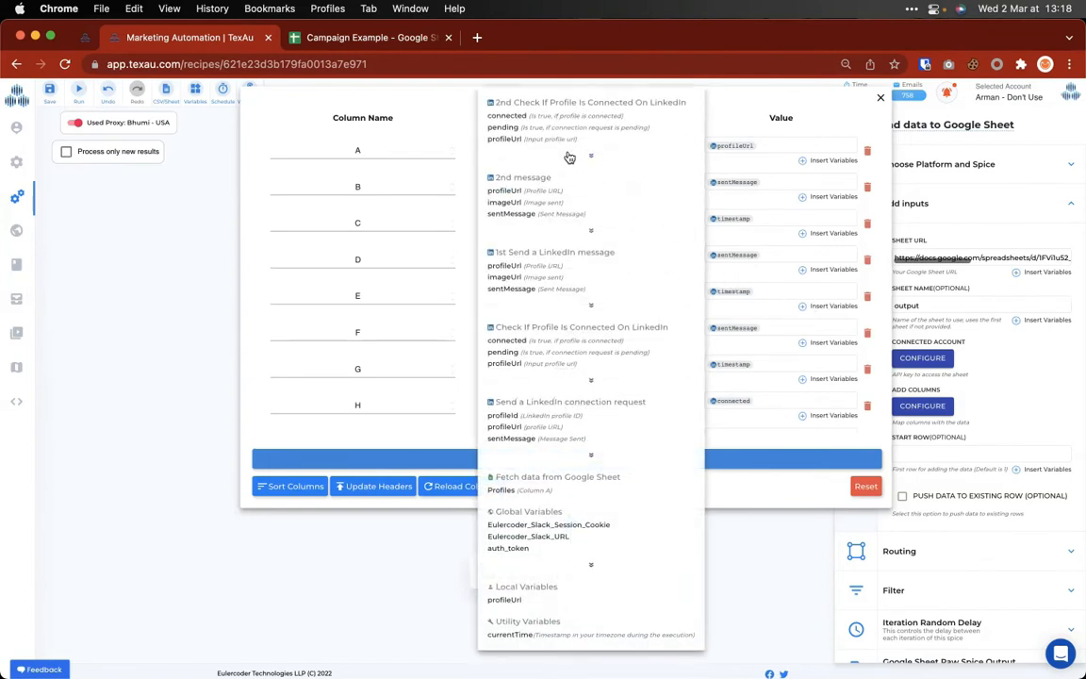
{"action": "left_click", "coordinate": [591, 306]}
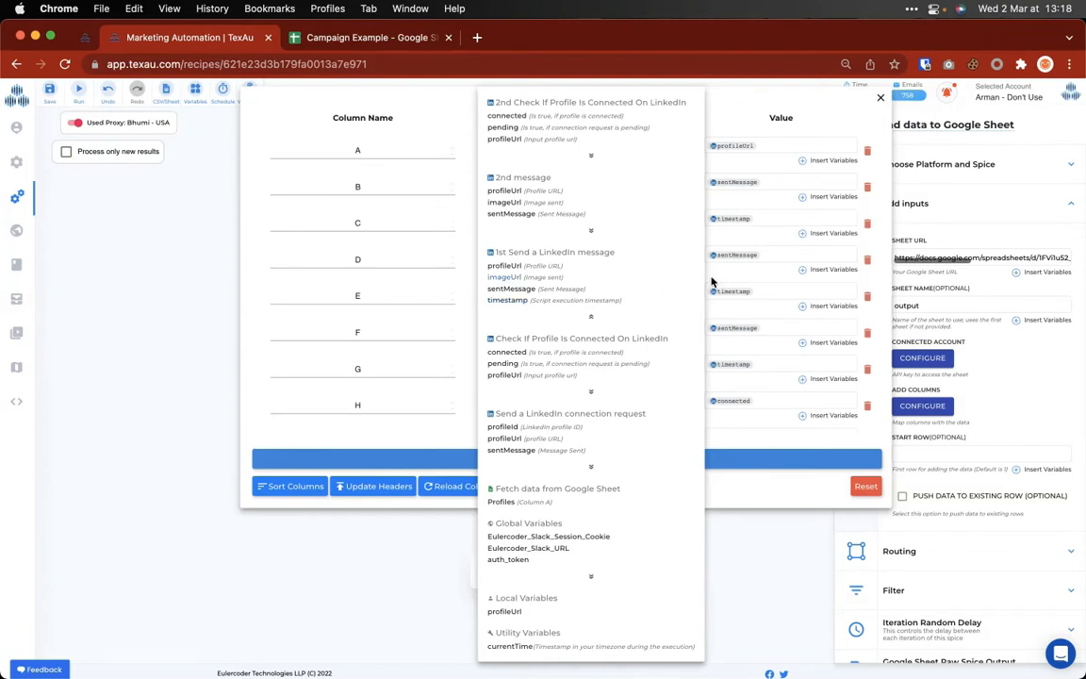
{"action": "left_click", "coordinate": [755, 285]}
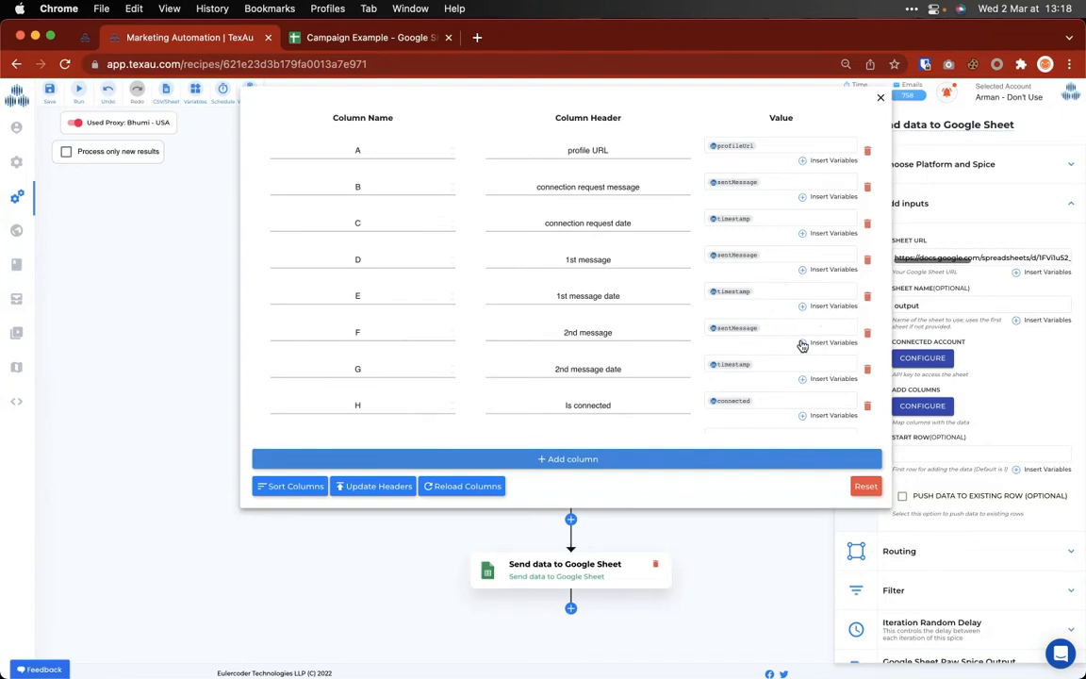
Step: Review the variables for the 2nd message column, expanding those of 2nd Check If Profile Is Connected and 2nd message
{"action": "left_click", "coordinate": [709, 316]}
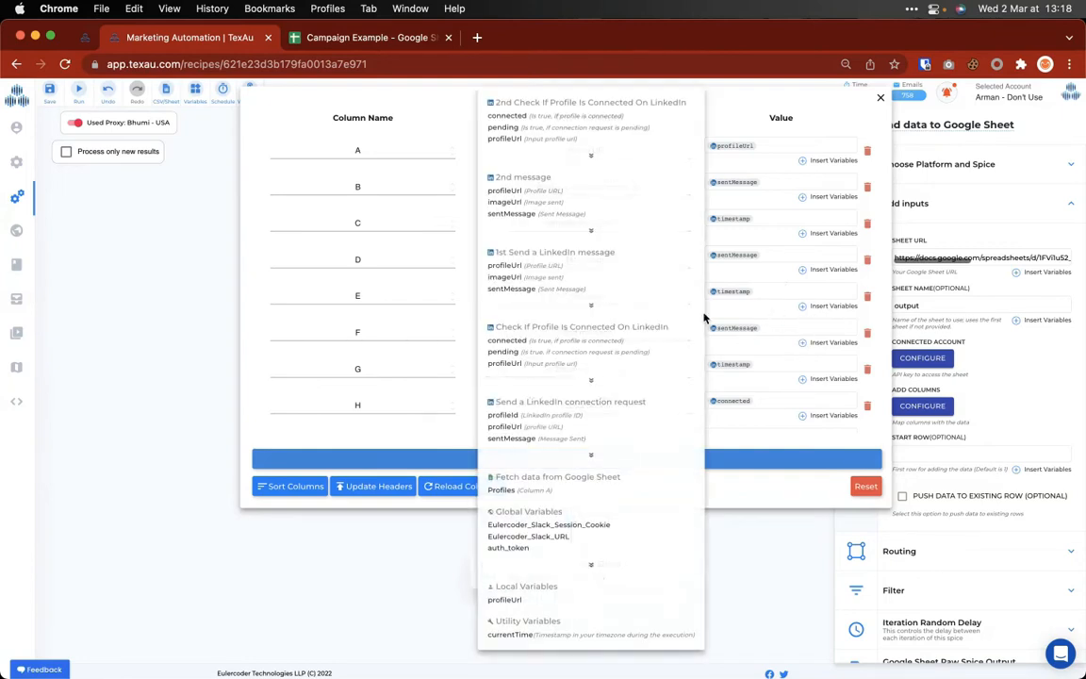
{"action": "left_click", "coordinate": [591, 157]}
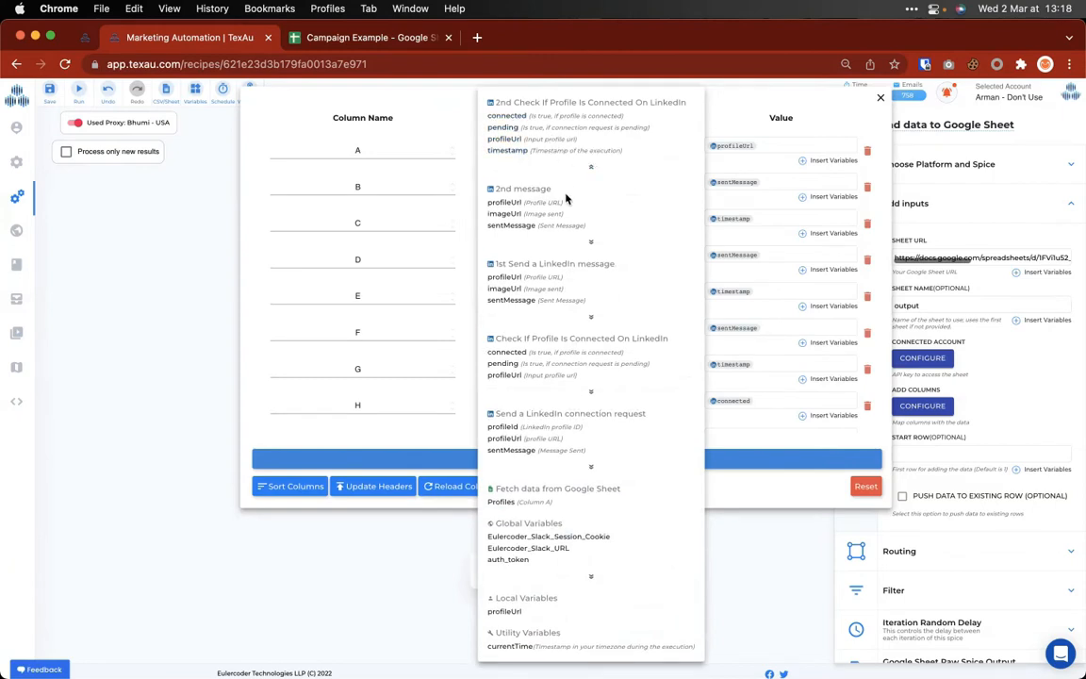
{"action": "left_click", "coordinate": [585, 242]}
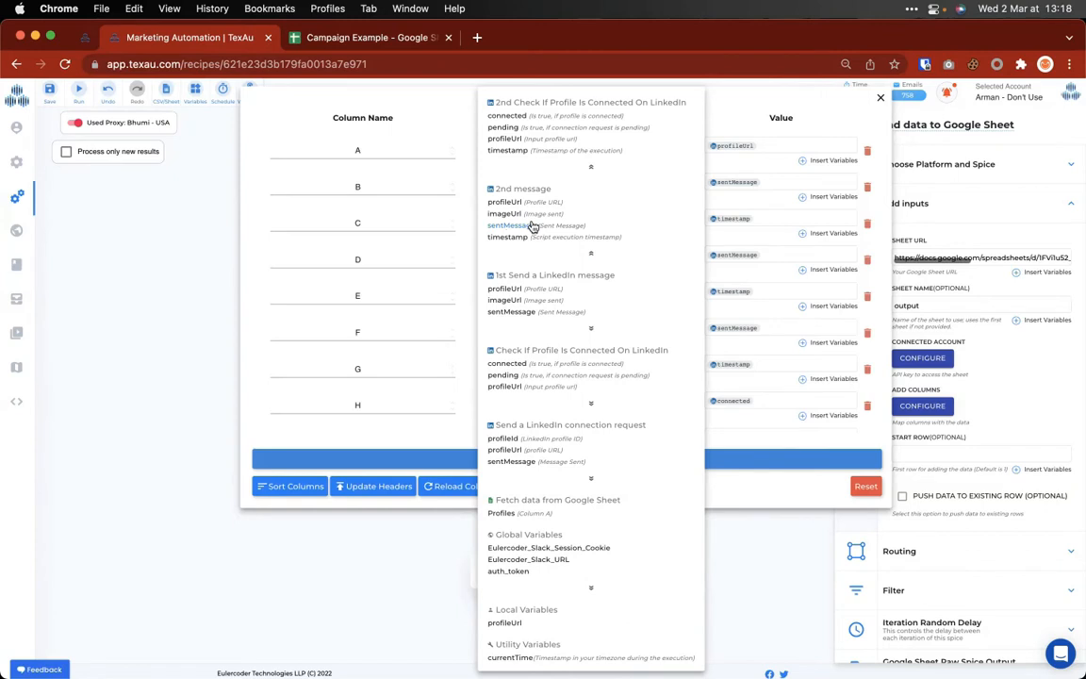
{"action": "left_click", "coordinate": [745, 306]}
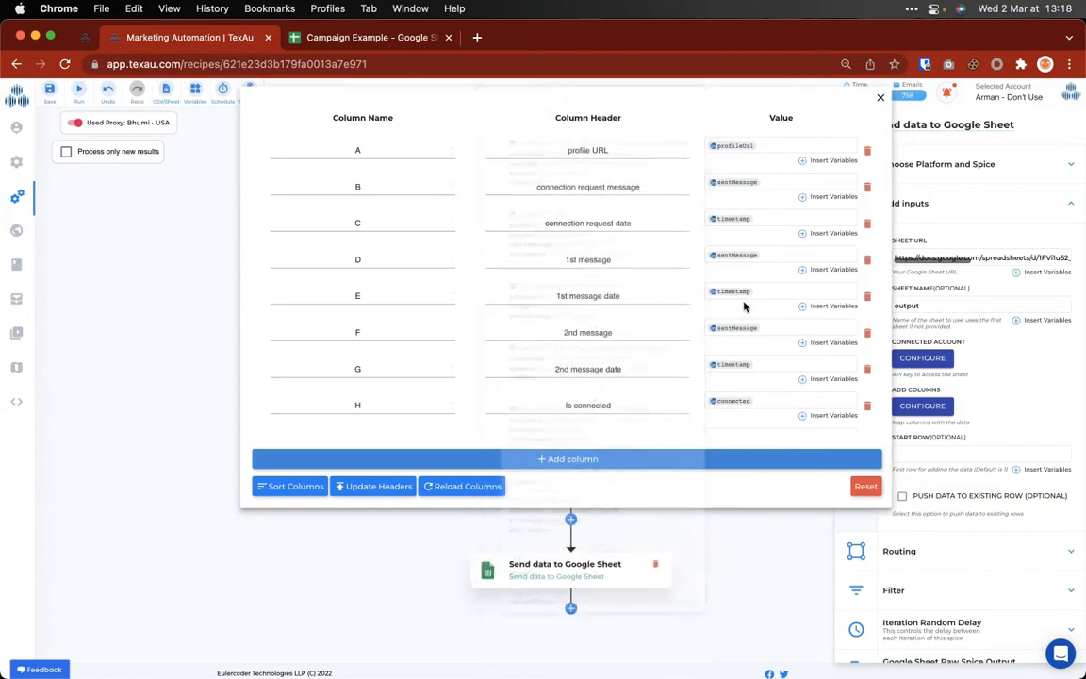
Step: Review the variables available for the Is connected column and delete the Is connected and Is not connected columns
{"action": "scroll", "coordinate": [802, 389], "scroll_direction": "down", "scroll_amount": 2}
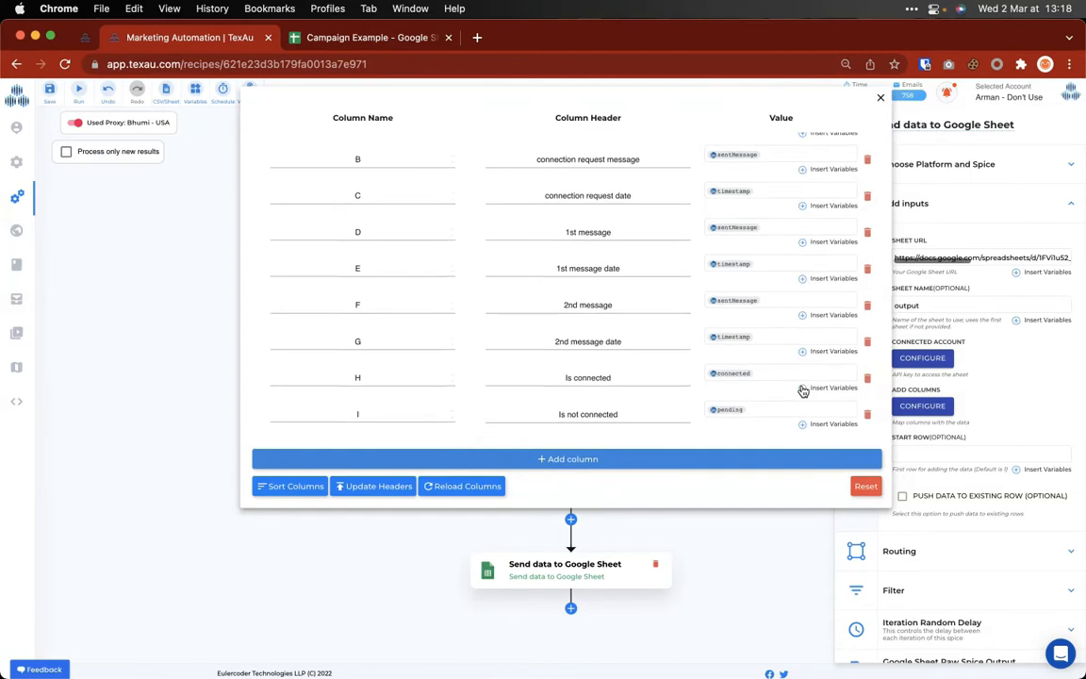
{"action": "left_click", "coordinate": [802, 389]}
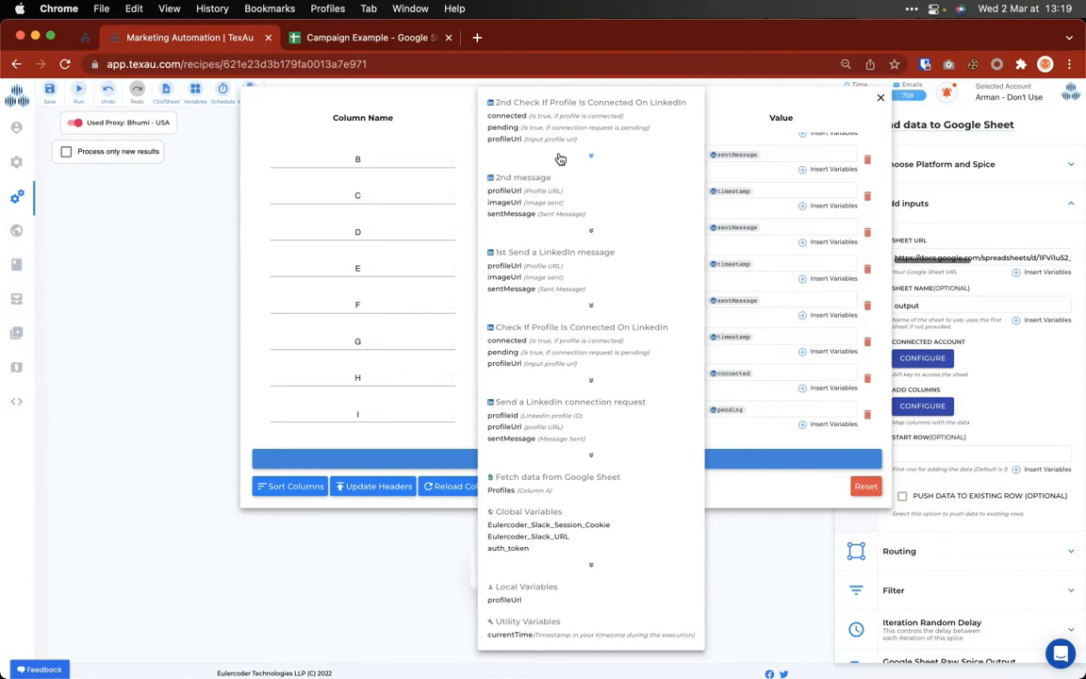
{"action": "left_click", "coordinate": [712, 269]}
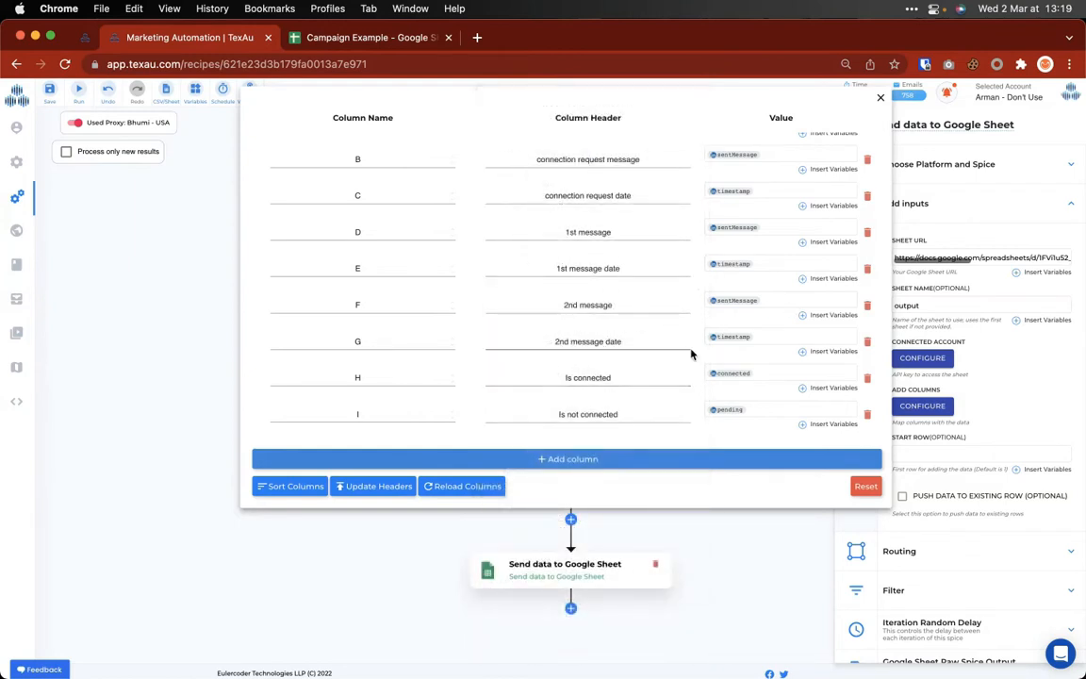
{"action": "left_click", "coordinate": [867, 378]}
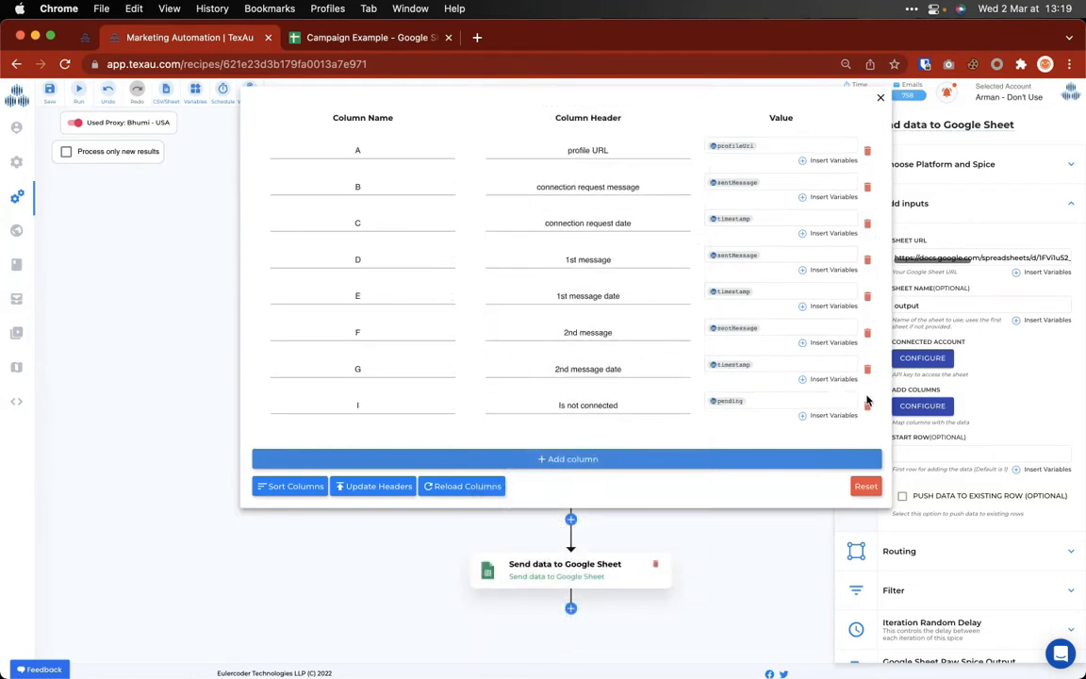
{"action": "left_click", "coordinate": [868, 407]}
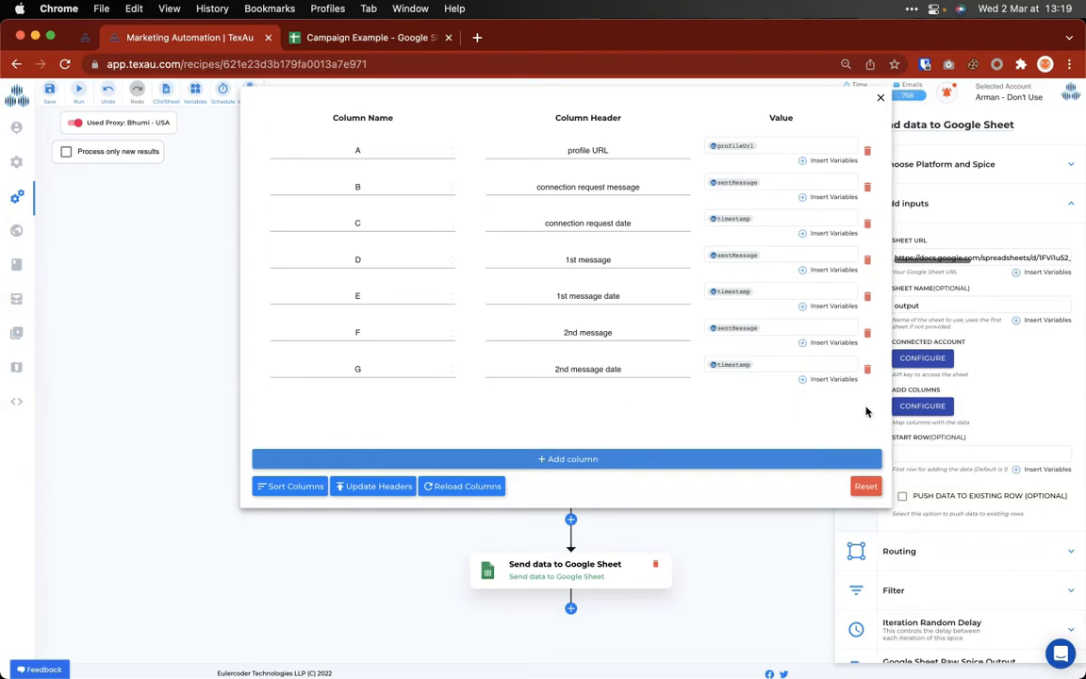
Step: Add column H with the header 1st Check Passed and map it to profileUrl of Check If Profile Is Connected On LinkedIn
{"action": "left_click", "coordinate": [623, 459]}
{"action": "left_click", "coordinate": [598, 403]}
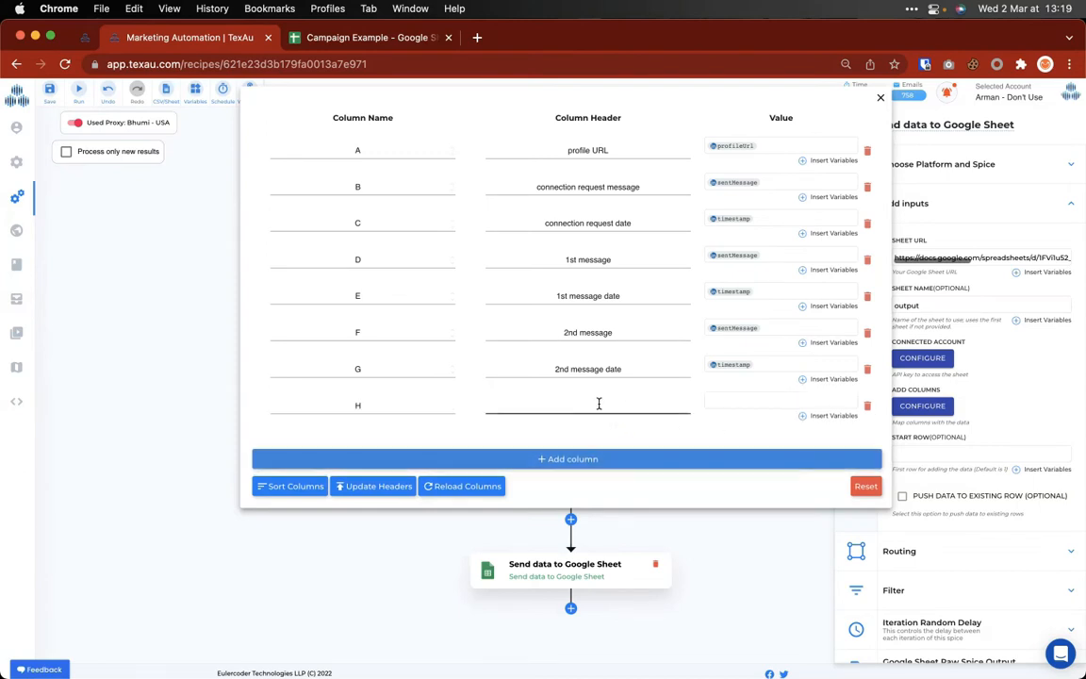
{"action": "type", "text": "1st Check Passed"}
{"action": "left_click", "coordinate": [803, 416]}
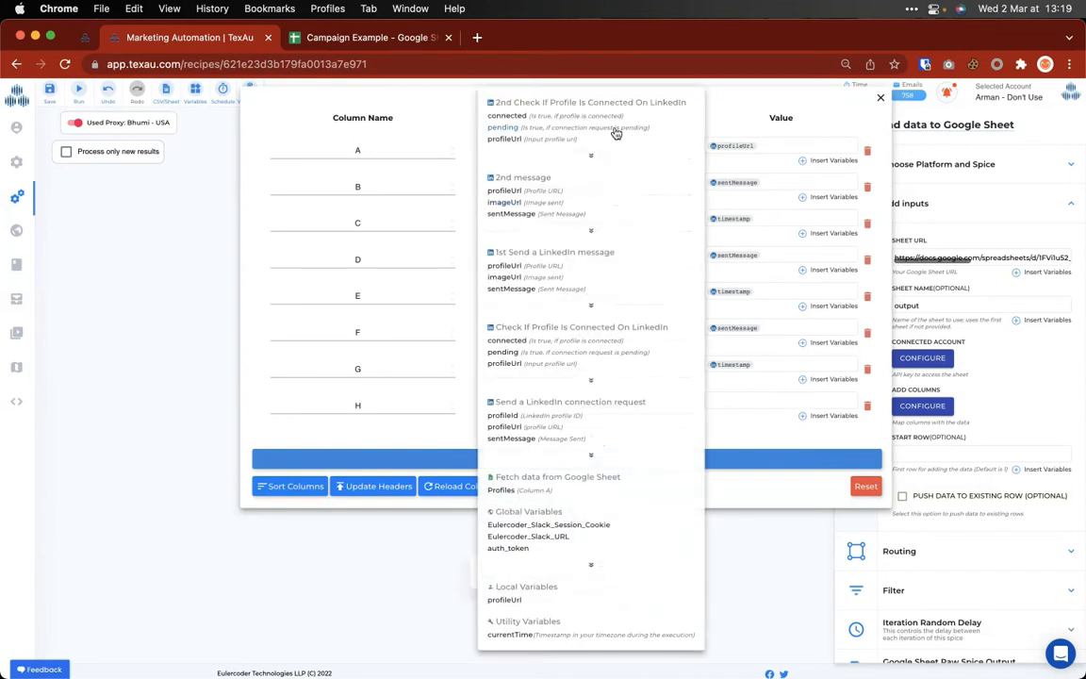
{"action": "left_click", "coordinate": [591, 382]}
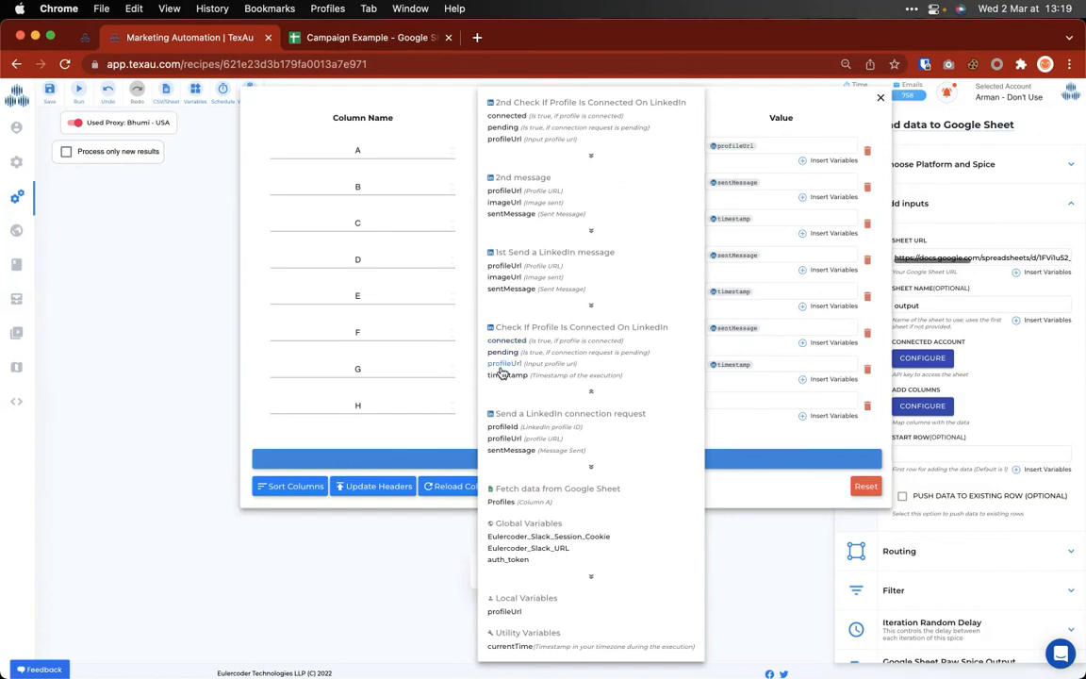
{"action": "left_click", "coordinate": [504, 364]}
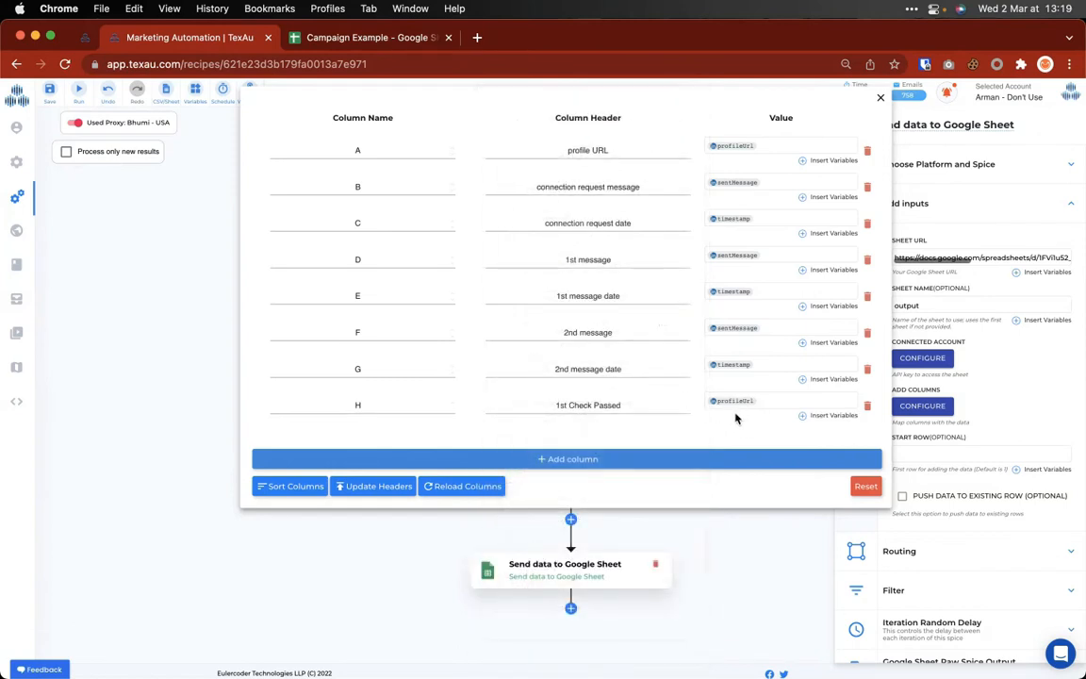
Step: Add column I with the header 2nd Check Passed and open the variables available for its value
{"action": "left_click", "coordinate": [664, 460]}
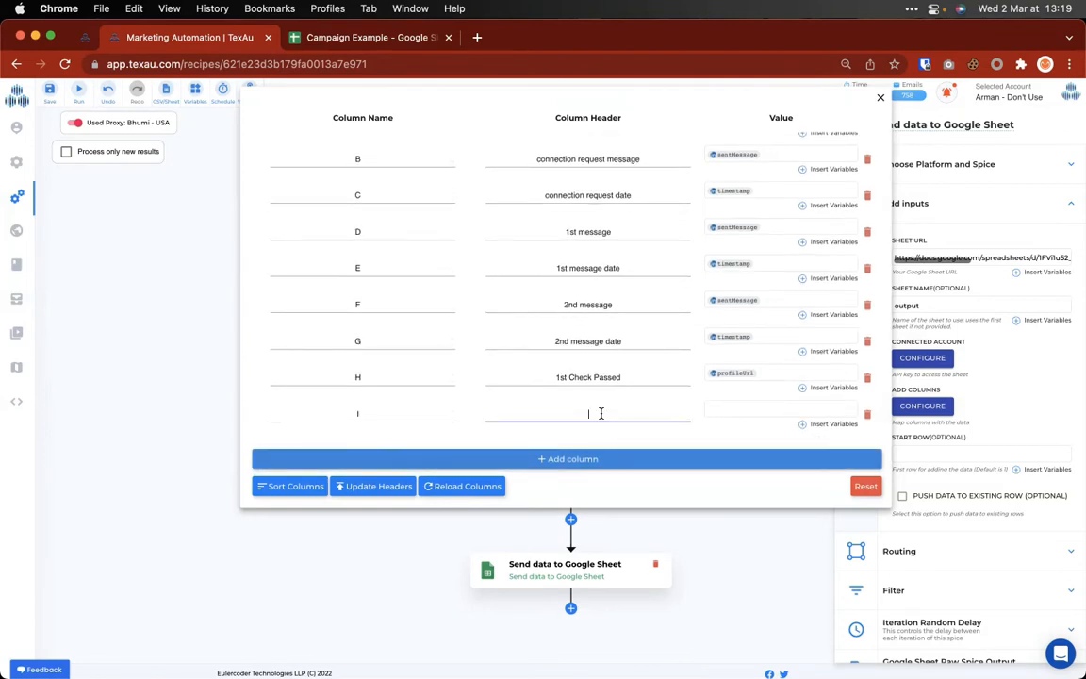
{"action": "type", "text": "2nd Check Pass"}
{"action": "key", "text": "BackSpace"}
{"action": "key", "text": "BackSpace"}
{"action": "key", "text": "BackSpace"}
{"action": "key", "text": "BackSpace"}
{"action": "type", "text": "Passed"}
{"action": "left_click", "coordinate": [805, 426]}
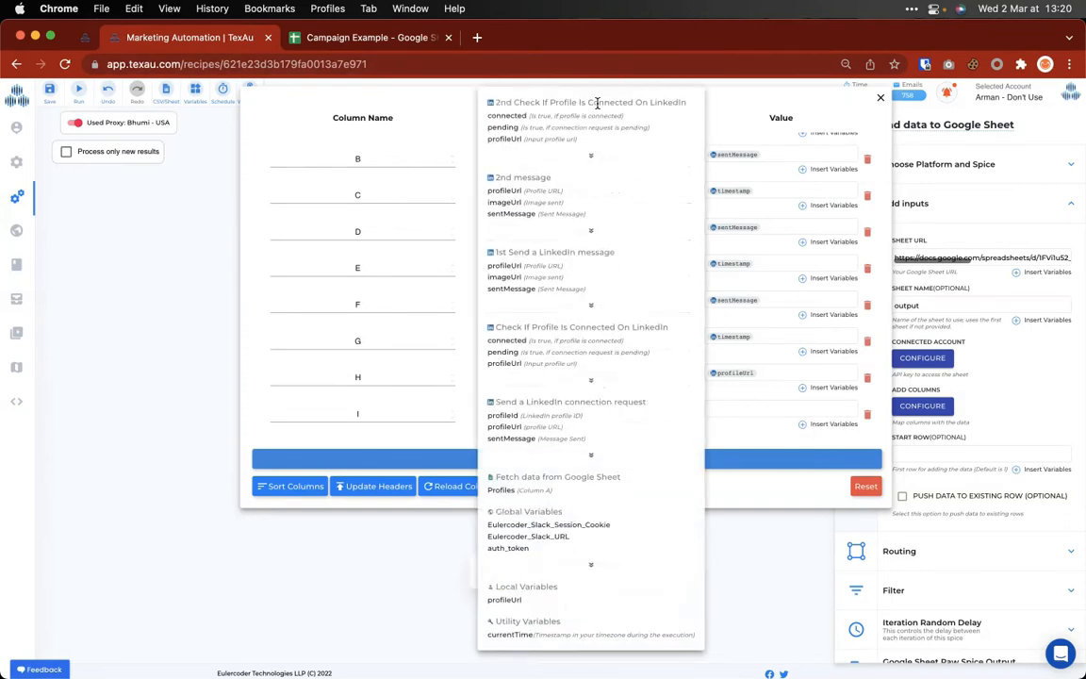
Step: Replace column I with a "1st Check Connected" column mapped to the connected variable of the first Check If Profile Is Connected spice
{"action": "left_click", "coordinate": [507, 145]}
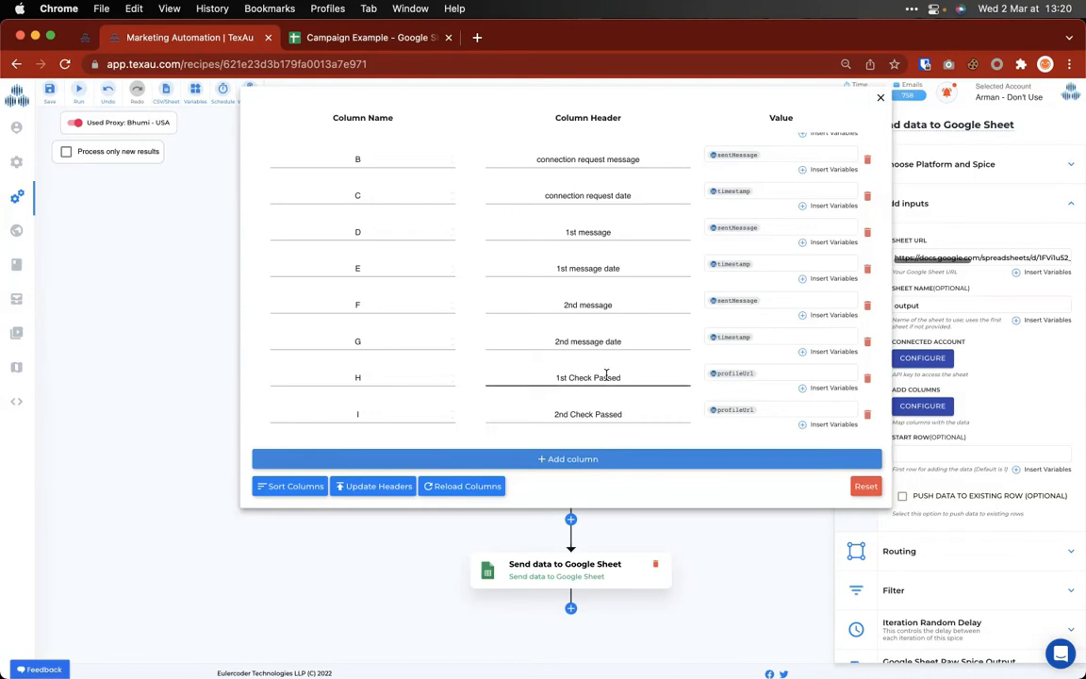
{"action": "left_click", "coordinate": [866, 417]}
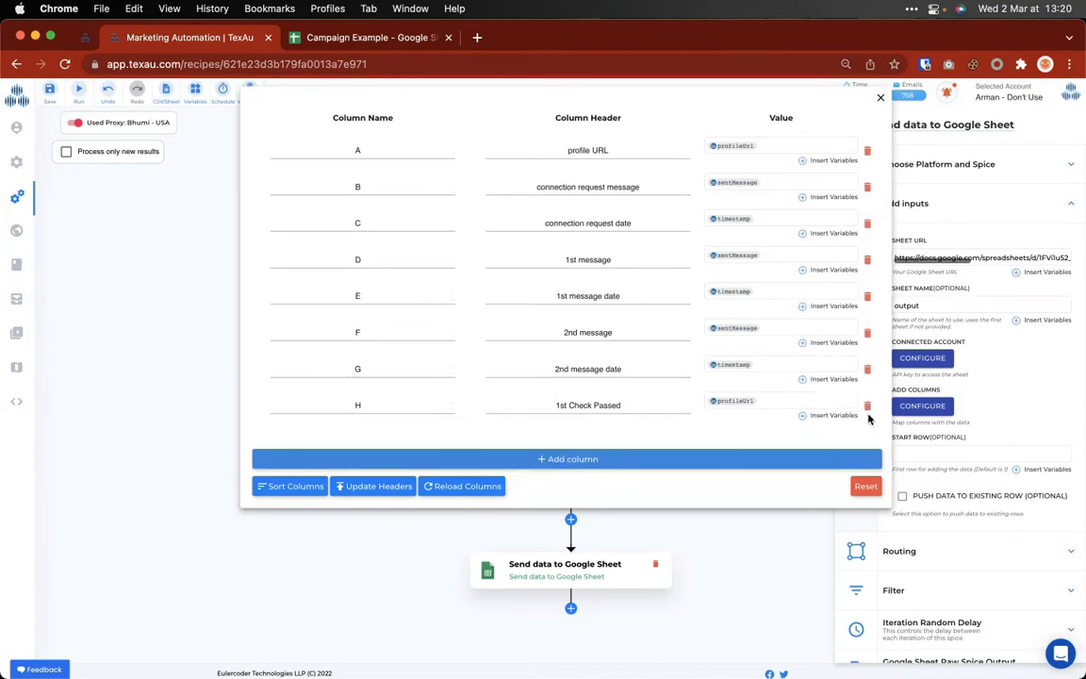
{"action": "left_click", "coordinate": [693, 458]}
{"action": "left_click", "coordinate": [573, 416]}
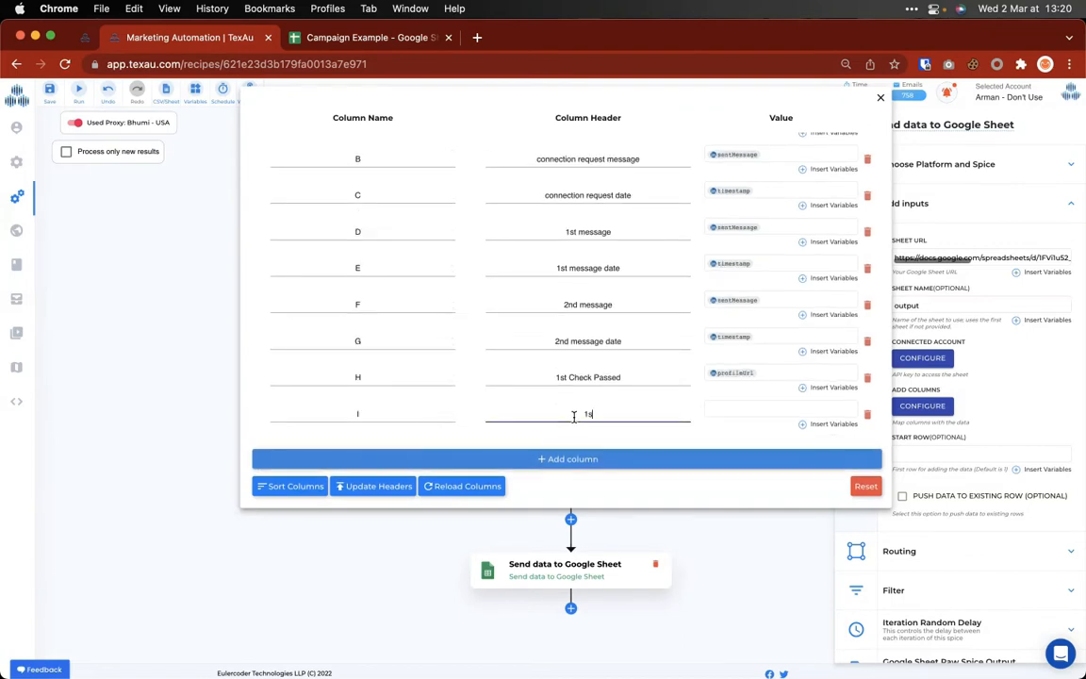
{"action": "type", "text": "1st Check connected"}
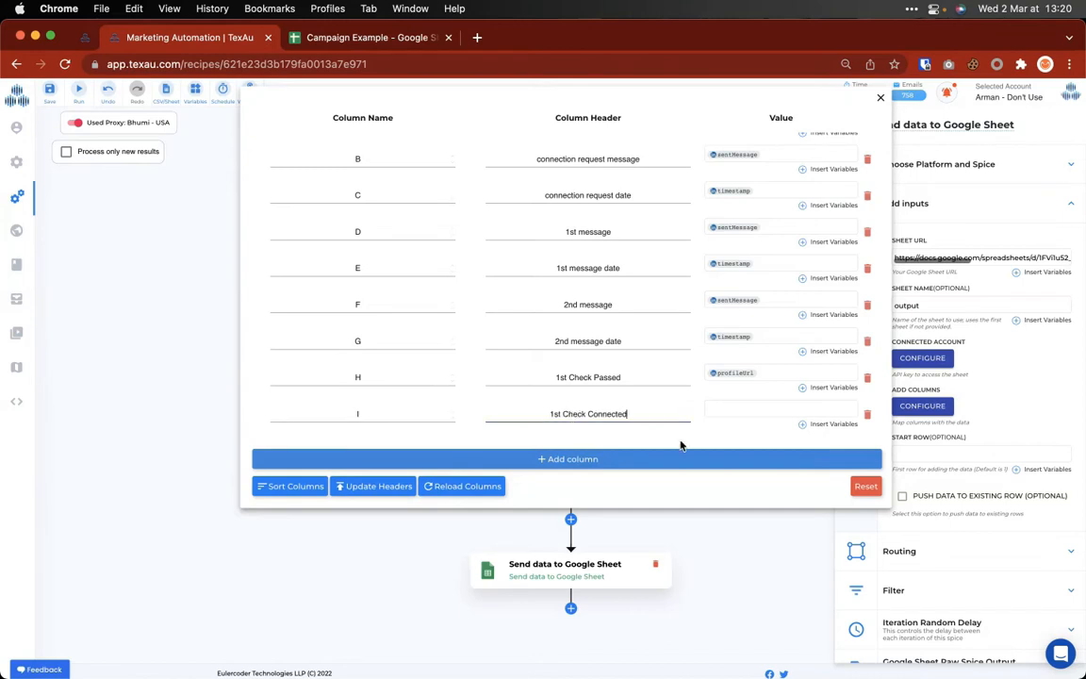
{"action": "left_click", "coordinate": [803, 424]}
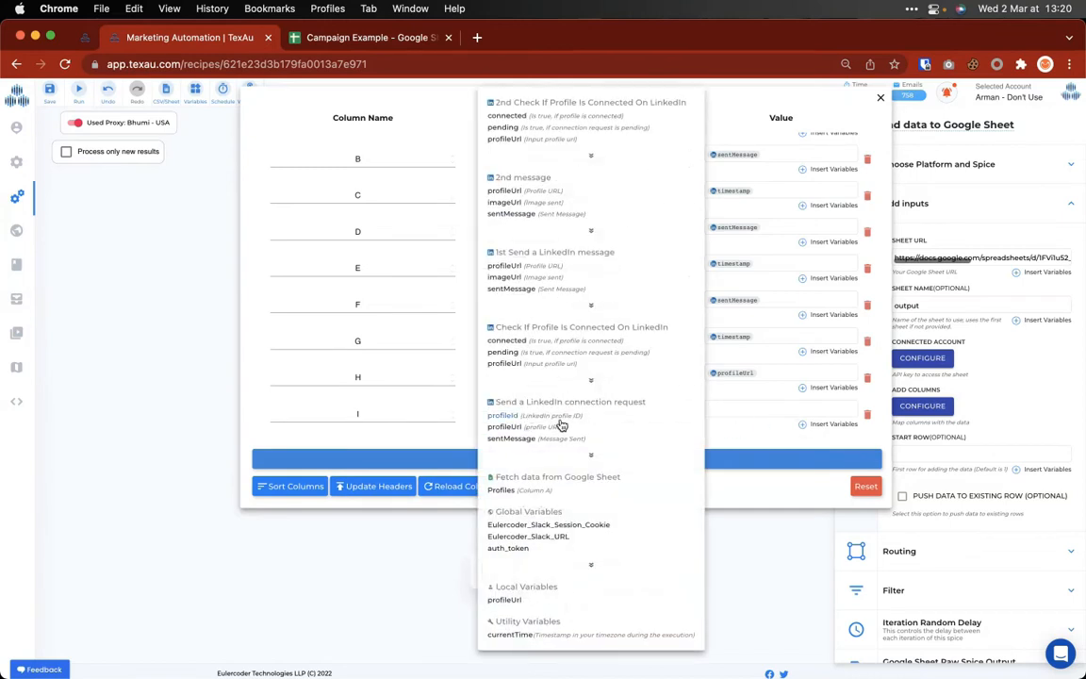
{"action": "left_click", "coordinate": [591, 381]}
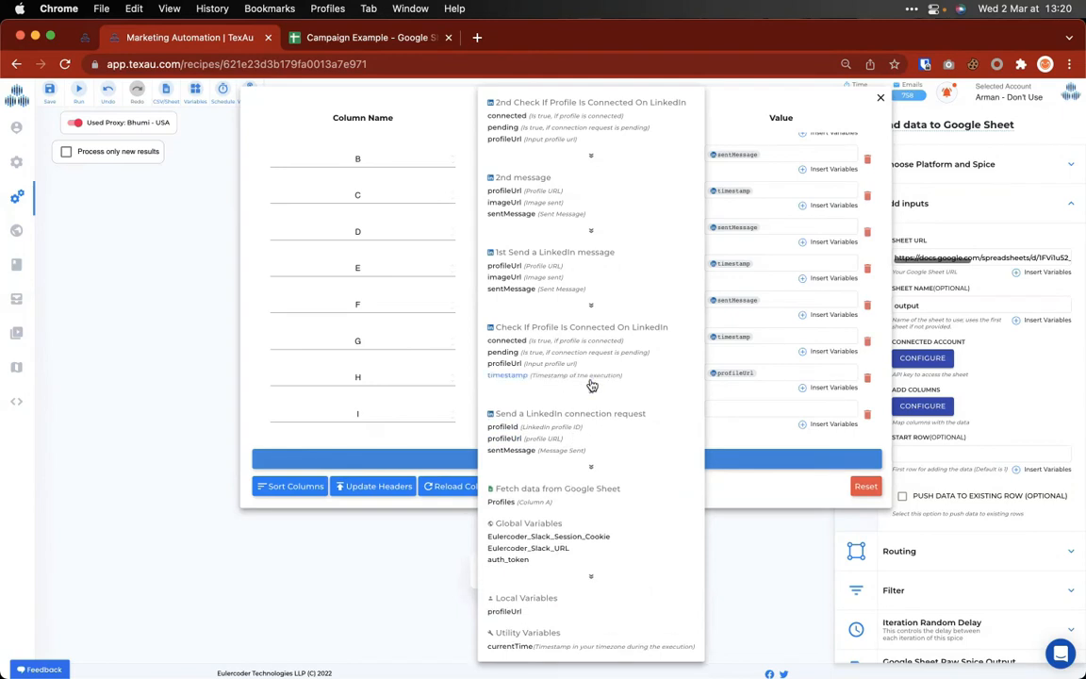
{"action": "left_click", "coordinate": [502, 342]}
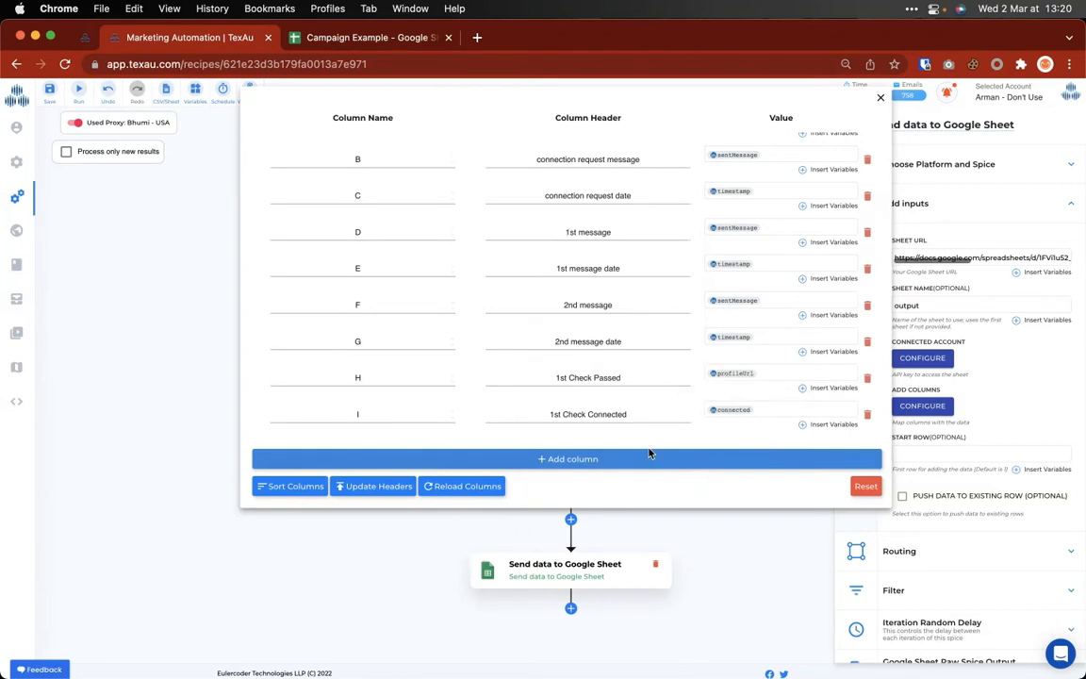
{"action": "left_click", "coordinate": [555, 410]}
{"action": "key", "text": "BackSpace"}
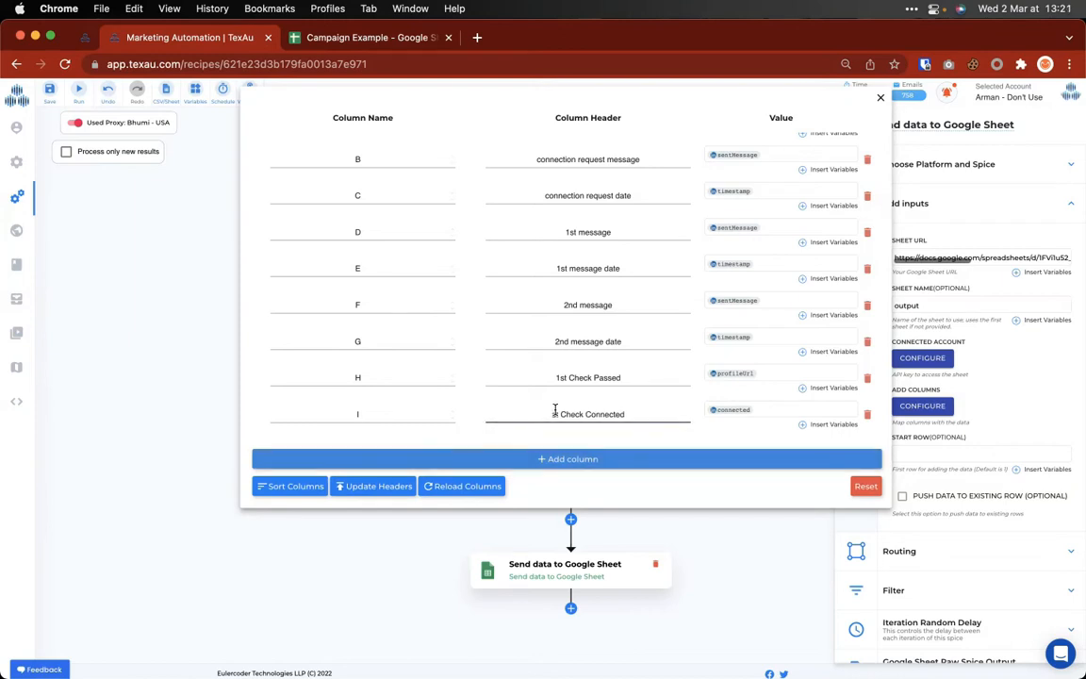
{"action": "type", "text": "1"}
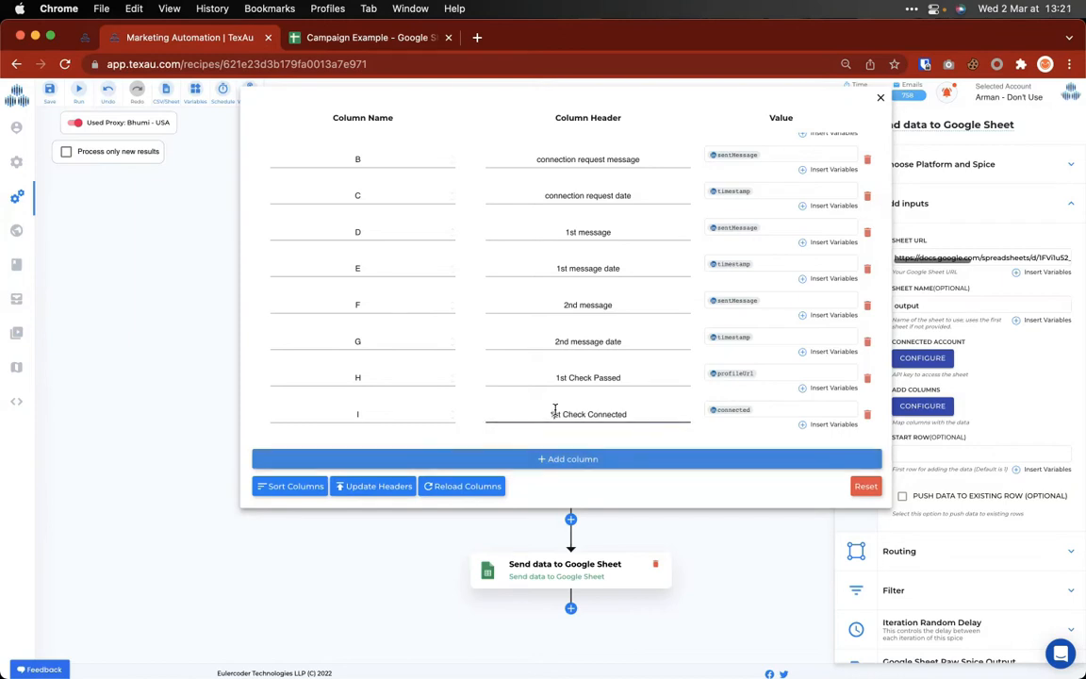
Step: Add column J with header "2nd Check Passed" mapped to the profileUrl variable of the 2nd Check If Profile Is Connected spice
{"action": "left_click", "coordinate": [583, 461]}
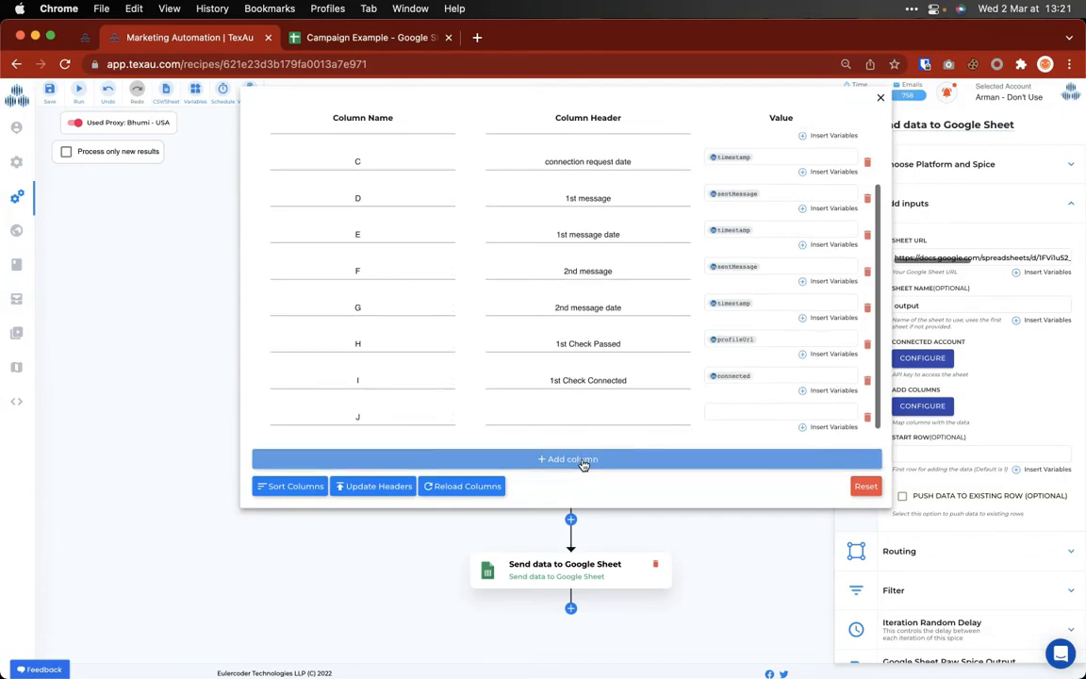
{"action": "left_click", "coordinate": [580, 411]}
{"action": "type", "text": "2"}
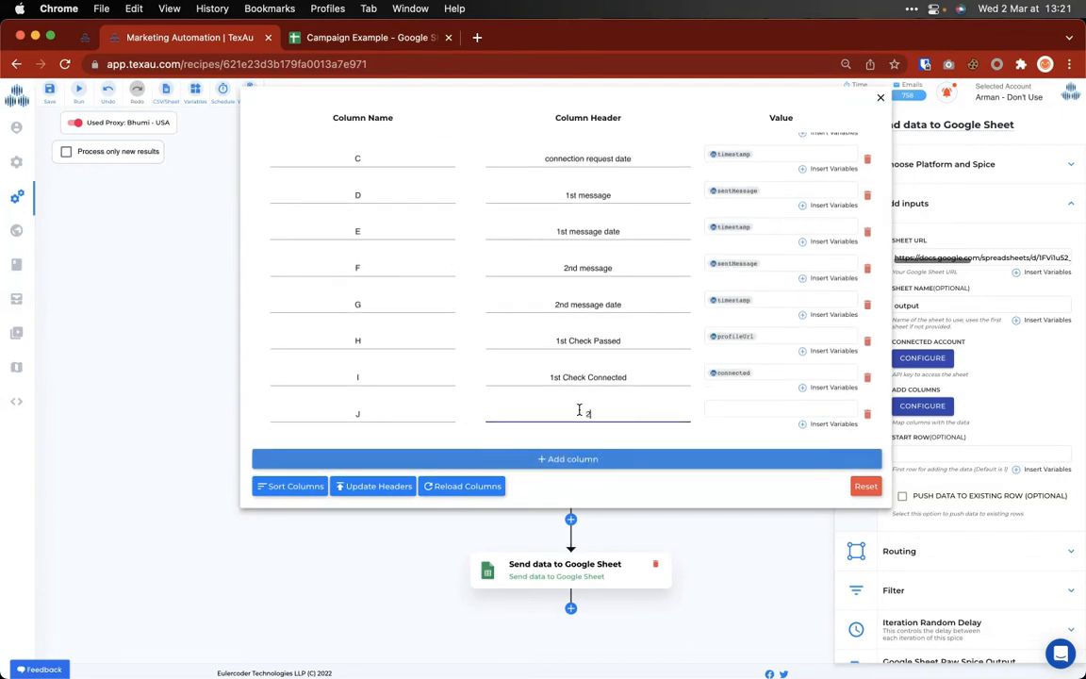
{"action": "type", "text": "nd Check Passed"}
{"action": "left_click", "coordinate": [804, 425]}
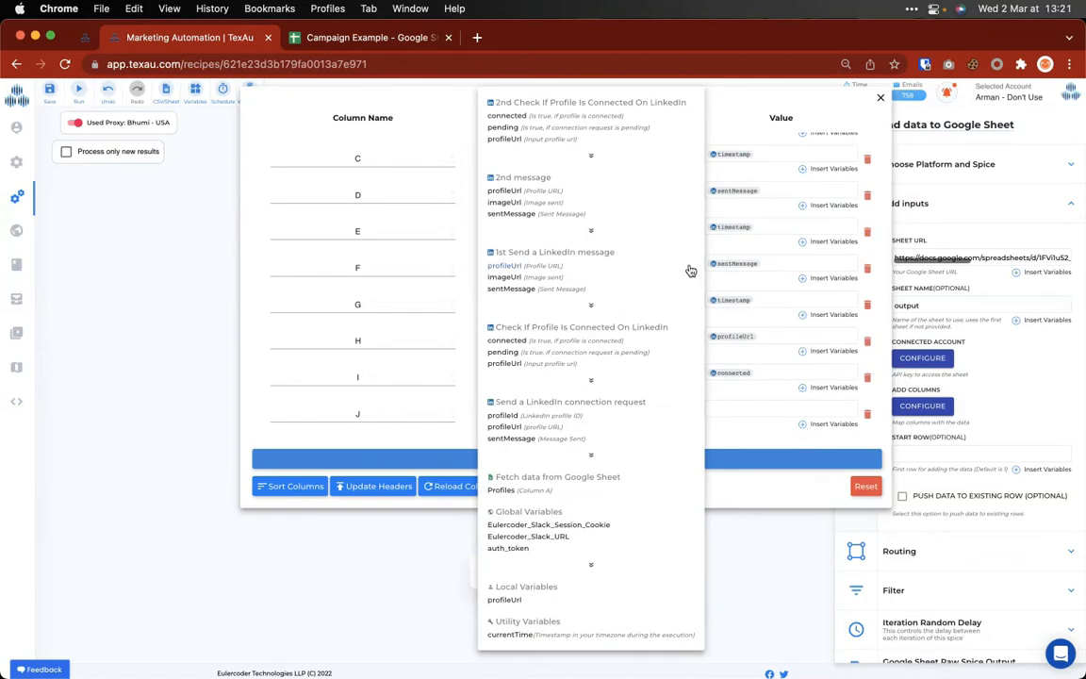
{"action": "left_click", "coordinate": [591, 157]}
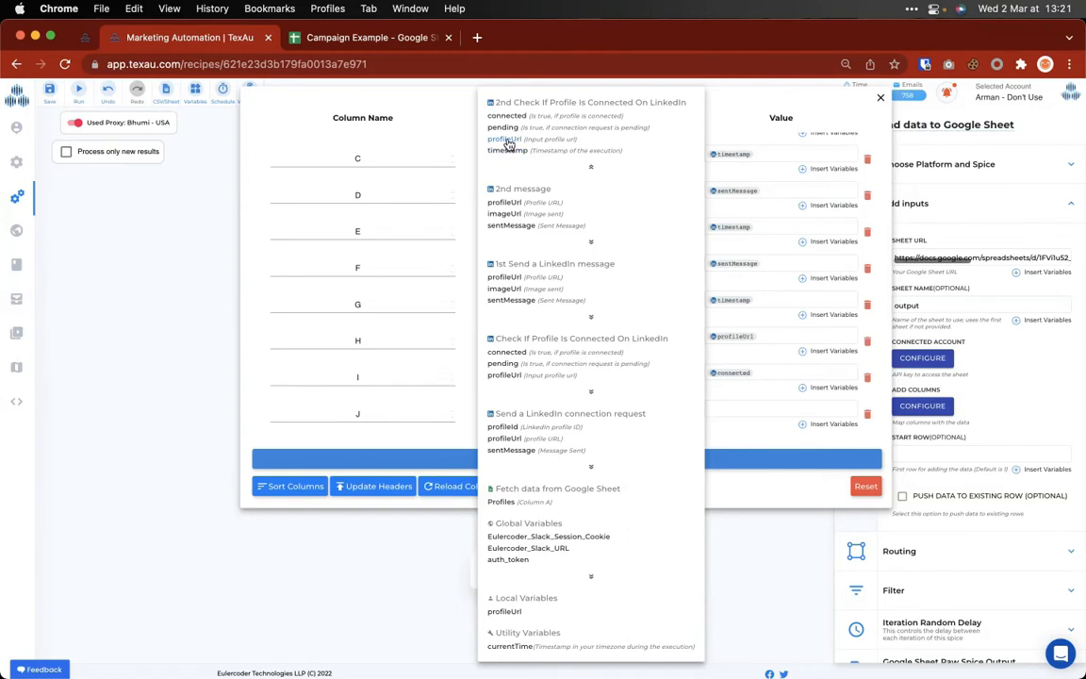
{"action": "left_click", "coordinate": [508, 140]}
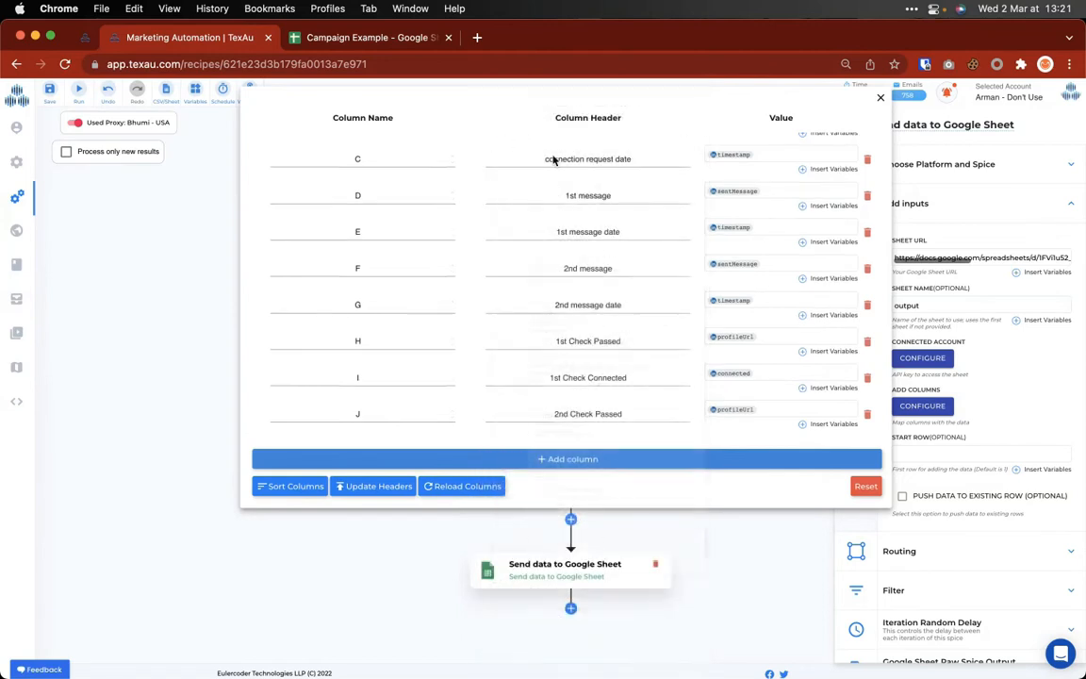
Step: Add column K with header "2nd Connected" mapped to the connected variable of the 2nd Check If Profile Is Connected spice
{"action": "left_click", "coordinate": [596, 458]}
{"action": "left_click", "coordinate": [585, 414]}
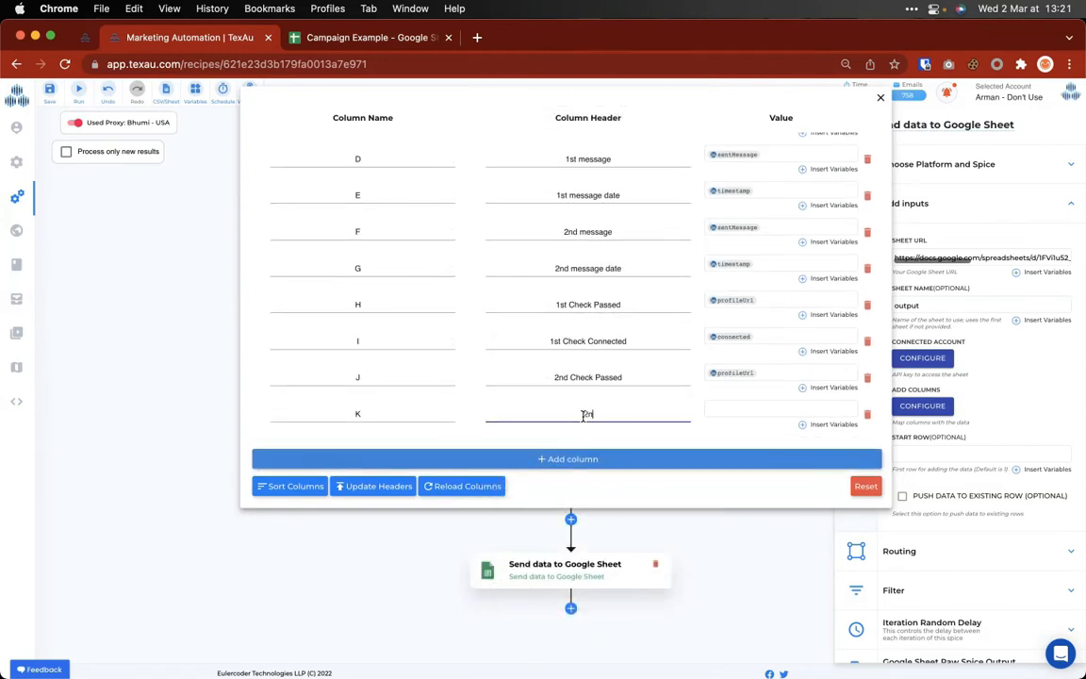
{"action": "type", "text": "2nd Connected"}
{"action": "left_click", "coordinate": [753, 421]}
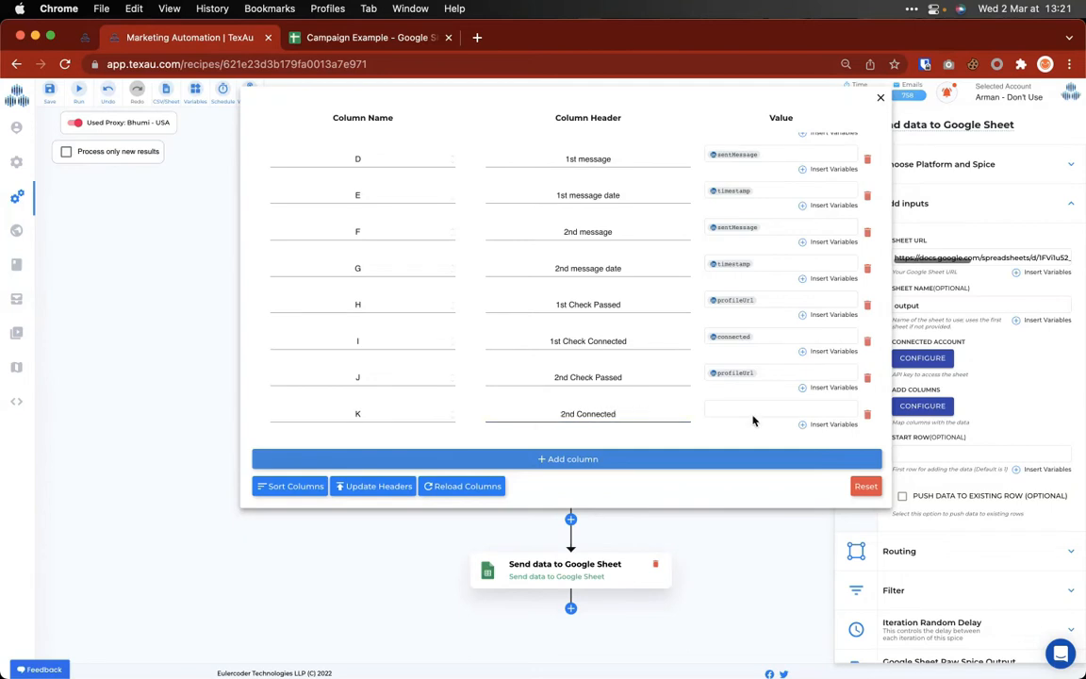
{"action": "left_click", "coordinate": [803, 425]}
{"action": "left_click", "coordinate": [590, 159]}
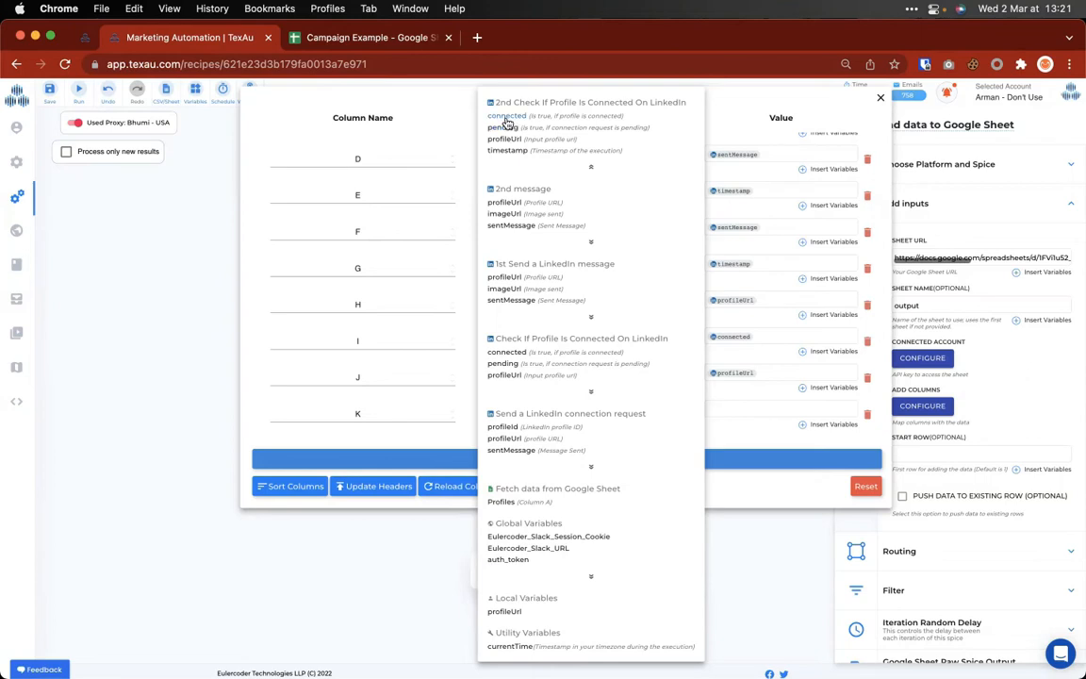
{"action": "left_click", "coordinate": [507, 117]}
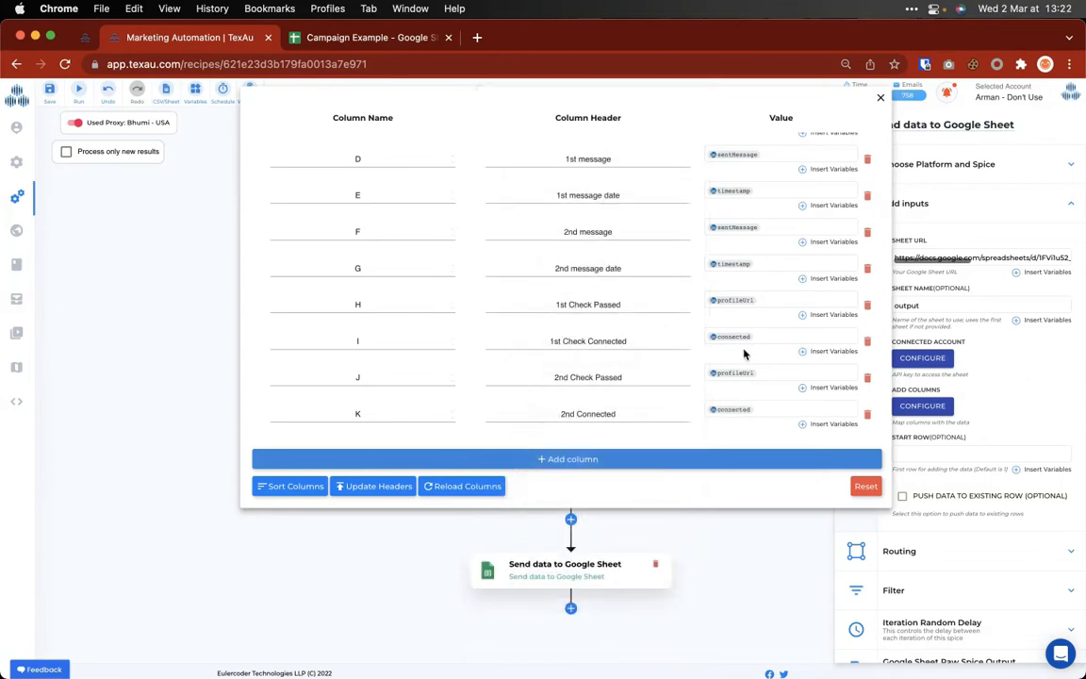
Step: Review the column mappings from A to K and update the header row in the linked Google Sheet
{"action": "scroll", "coordinate": [662, 255], "scroll_direction": "up", "scroll_amount": 3}
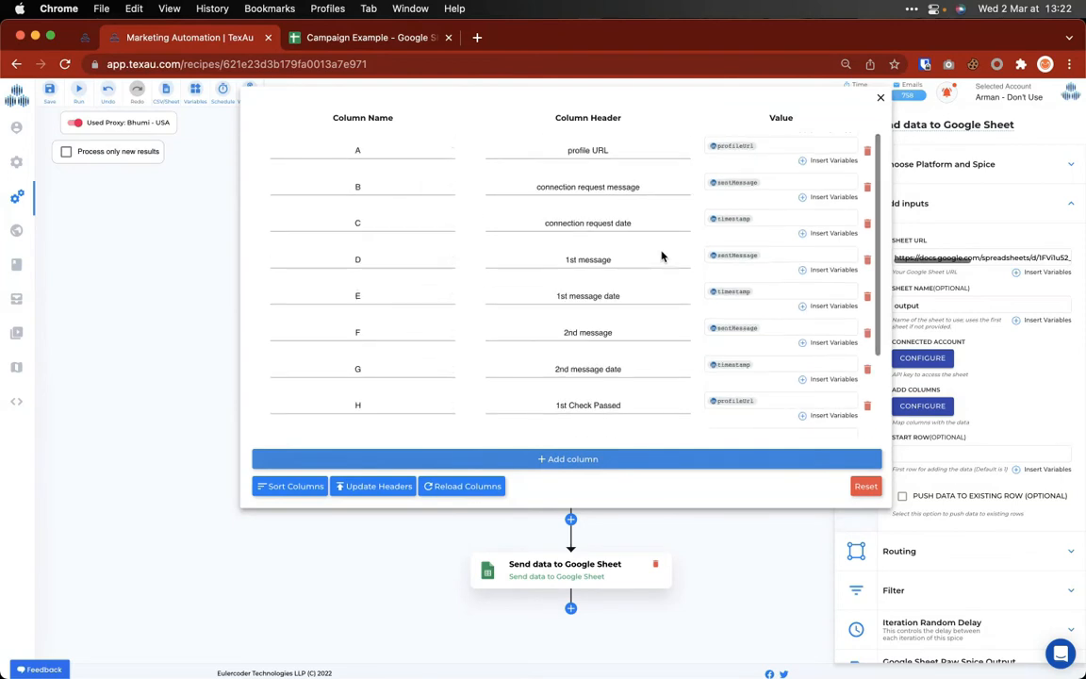
{"action": "scroll", "coordinate": [662, 256], "scroll_direction": "down", "scroll_amount": 3}
{"action": "scroll", "coordinate": [662, 255], "scroll_direction": "up", "scroll_amount": 3}
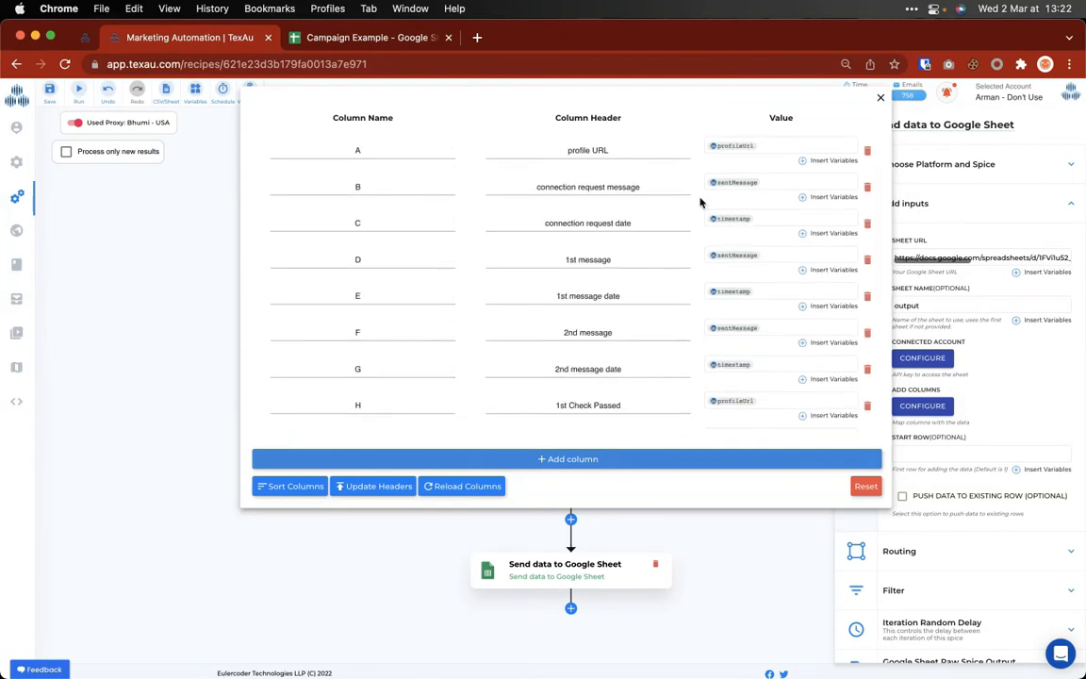
{"action": "scroll", "coordinate": [362, 332], "scroll_direction": "down", "scroll_amount": 3}
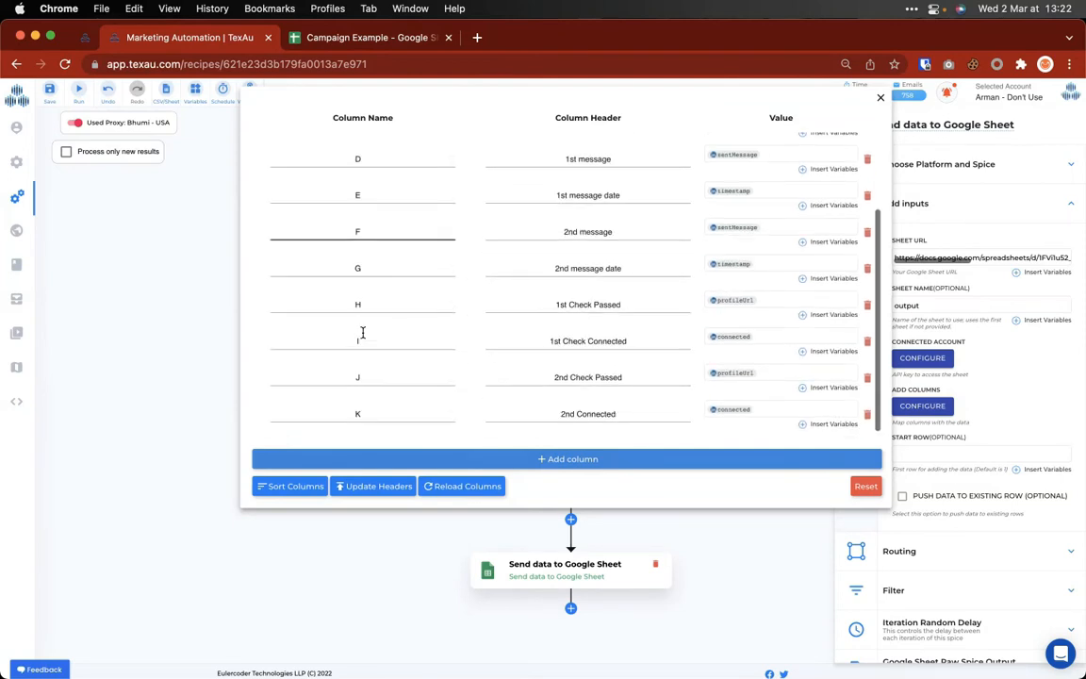
{"action": "scroll", "coordinate": [757, 183], "scroll_direction": "up", "scroll_amount": 3}
{"action": "scroll", "coordinate": [802, 264], "scroll_direction": "down", "scroll_amount": 3}
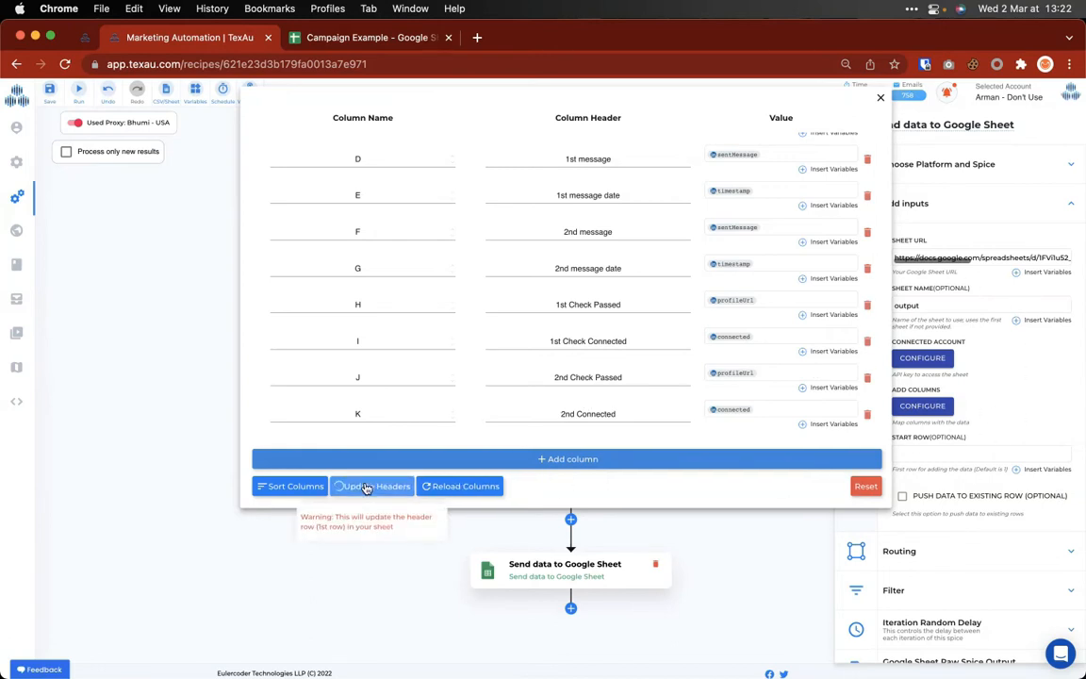
Step: Switch to the Campaign Example Google Sheet and check the header row and data rows of the output sheet
{"action": "left_click", "coordinate": [381, 42]}
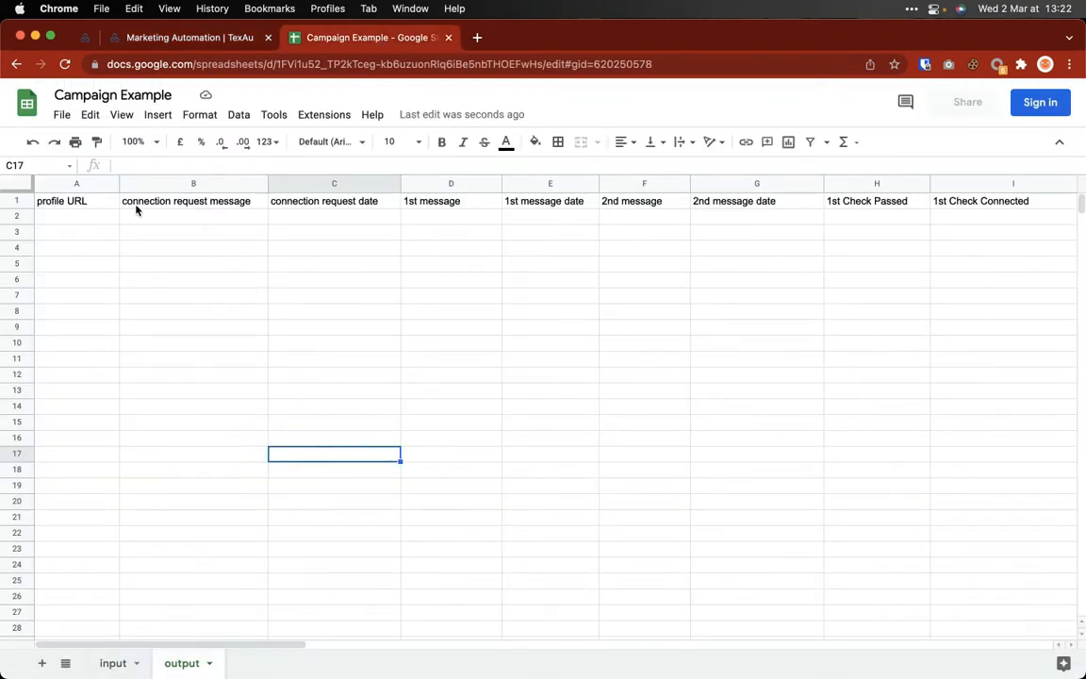
{"action": "left_click_drag", "start_coordinate": [83, 206], "coordinate": [1019, 216]}
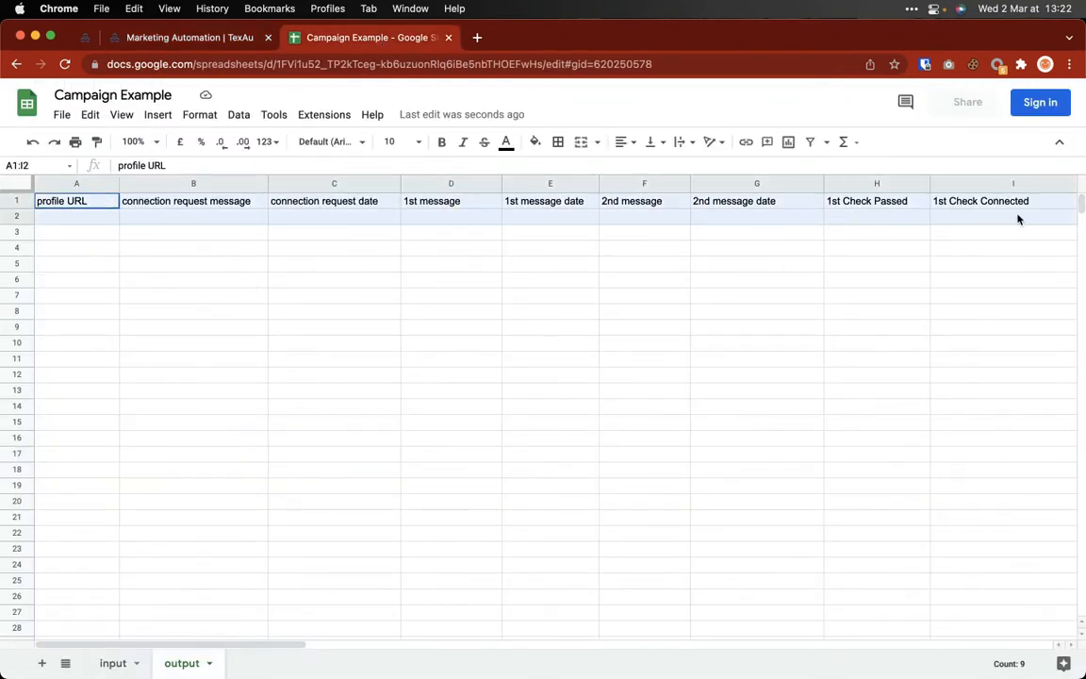
{"action": "left_click_drag", "start_coordinate": [17, 216], "coordinate": [13, 484]}
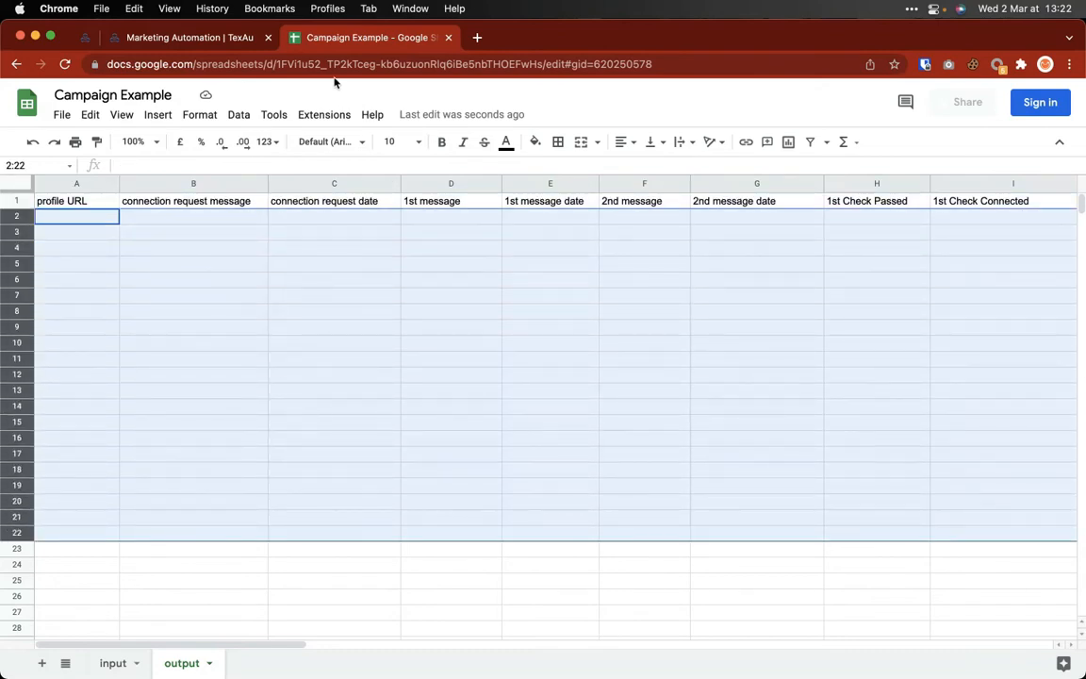
Step: Return to TexAu, close the column mapping, and view the platform and spice settings of the 2nd Check If Profile Is Connected step
{"action": "left_click", "coordinate": [214, 41]}
{"action": "left_click", "coordinate": [204, 348]}
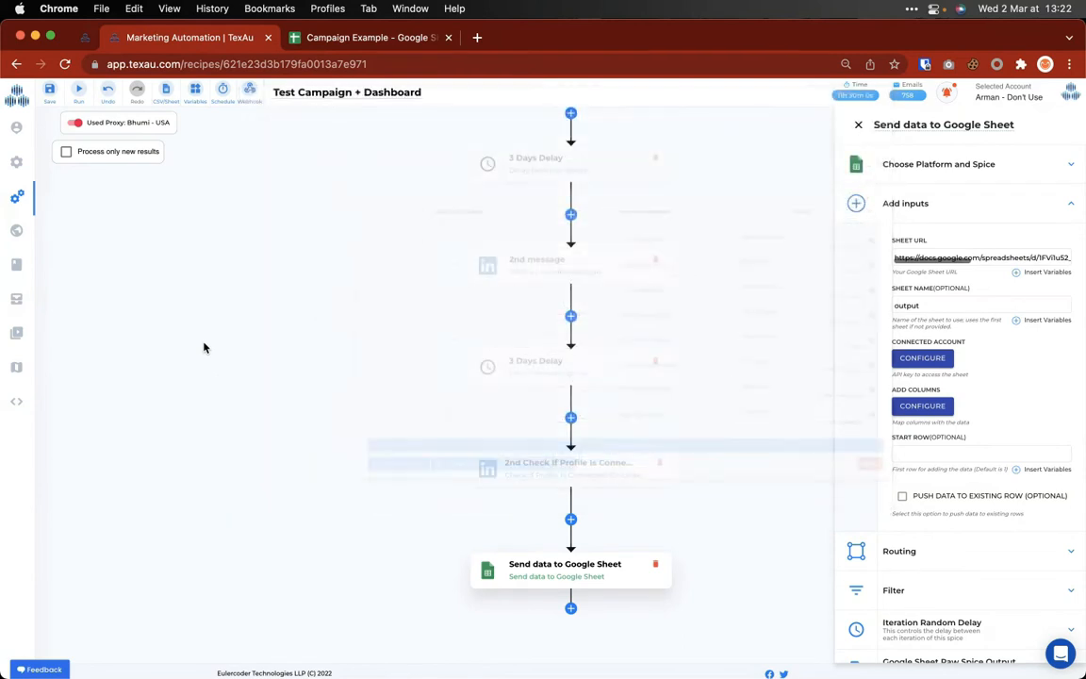
{"action": "scroll", "coordinate": [572, 495], "scroll_direction": "up", "scroll_amount": 5}
{"action": "scroll", "coordinate": [579, 498], "scroll_direction": "down", "scroll_amount": 4}
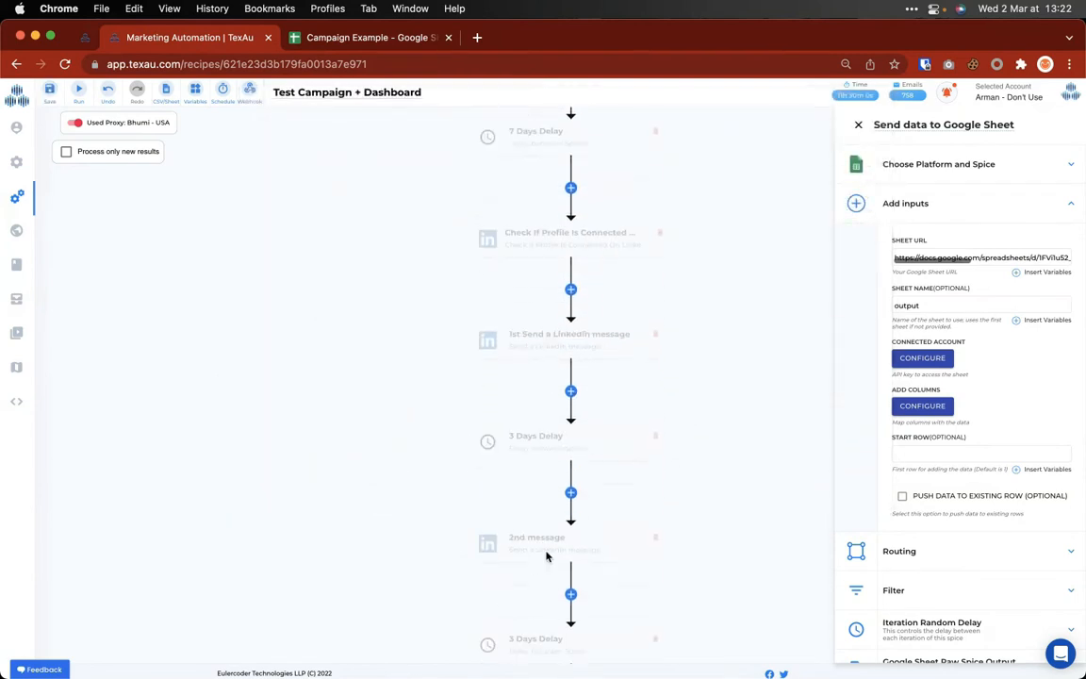
{"action": "scroll", "coordinate": [578, 498], "scroll_direction": "down", "scroll_amount": 1}
{"action": "left_click", "coordinate": [585, 462]}
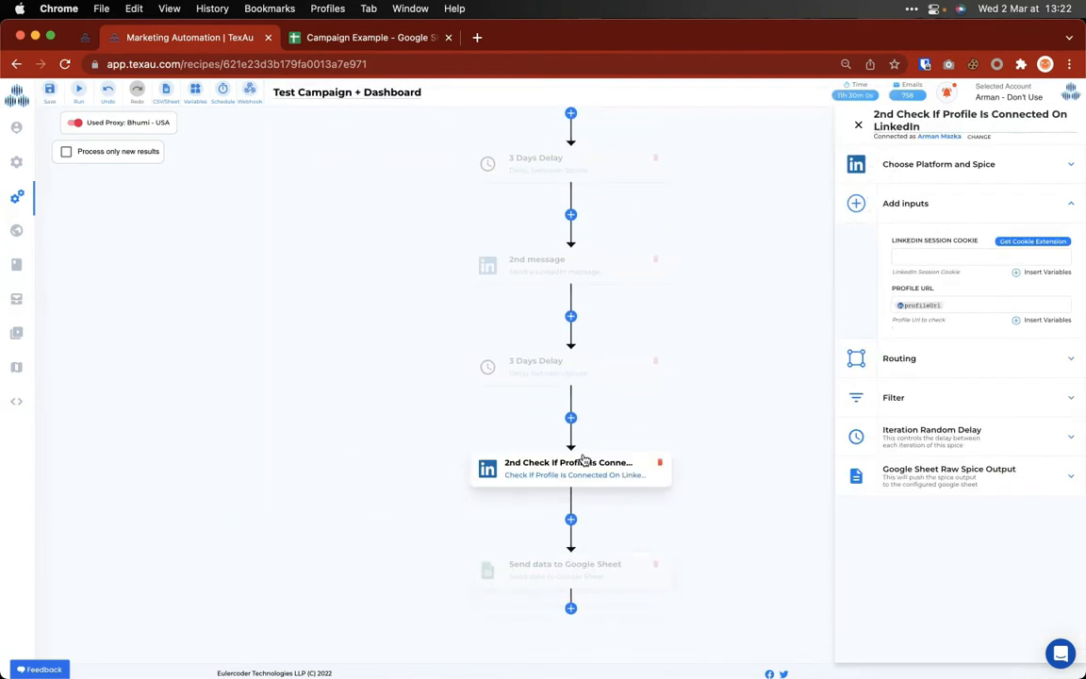
{"action": "left_click", "coordinate": [924, 168]}
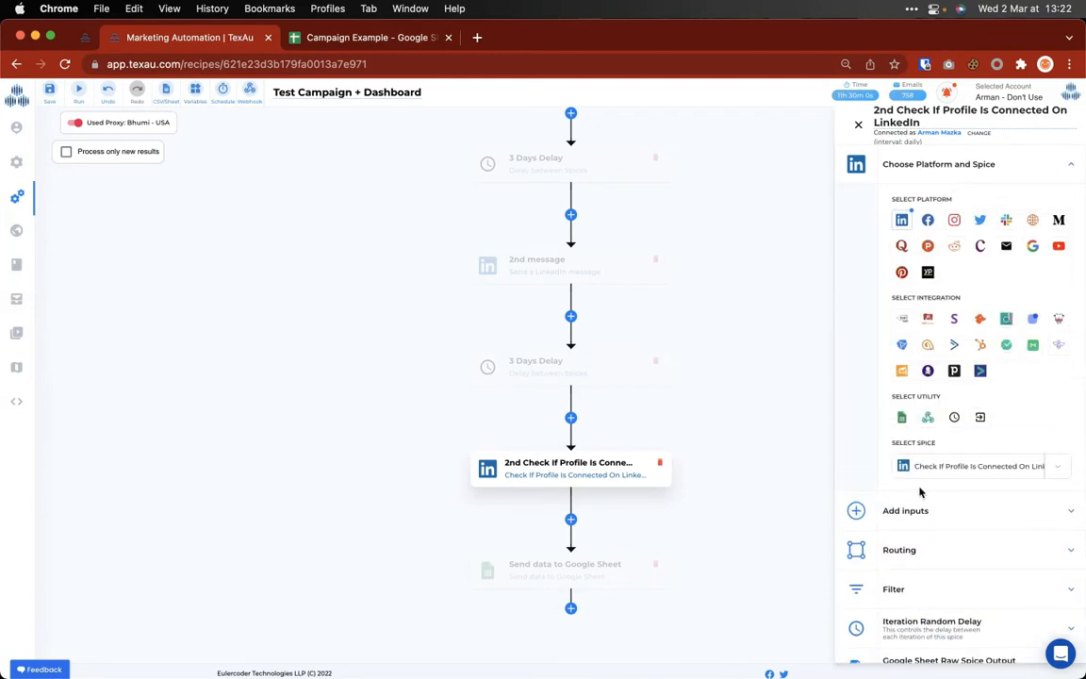
Step: Search the TexAu spices library for "with" to find the LinkedIn connection request withdrawal spice
{"action": "left_click", "coordinate": [21, 167]}
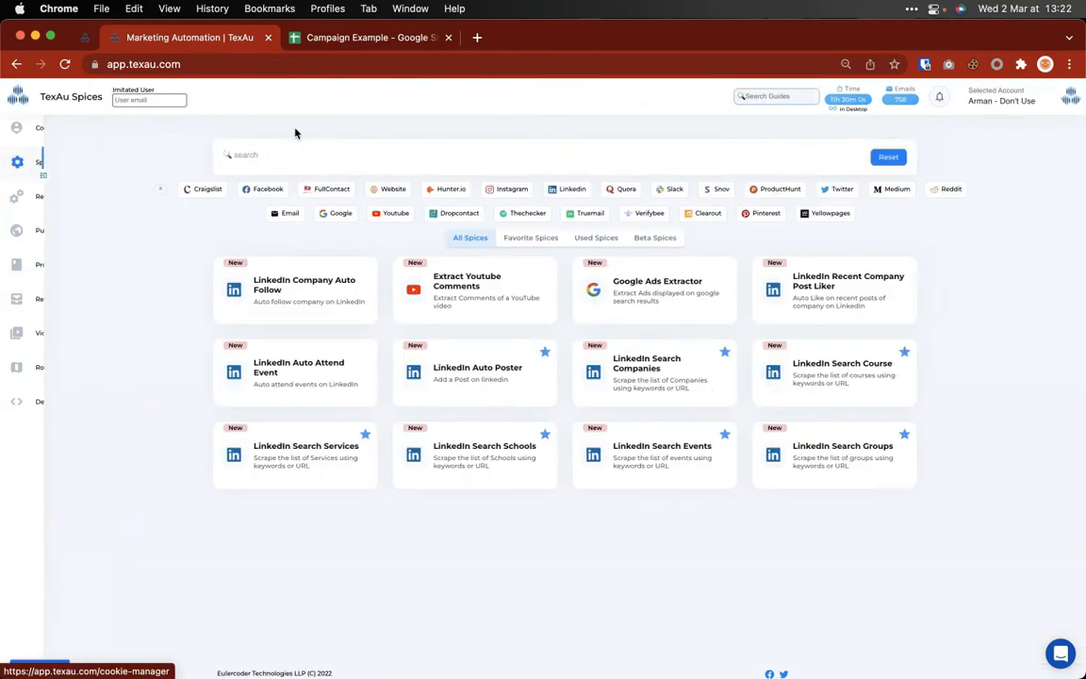
{"action": "left_click", "coordinate": [284, 156]}
{"action": "type", "text": "with"}
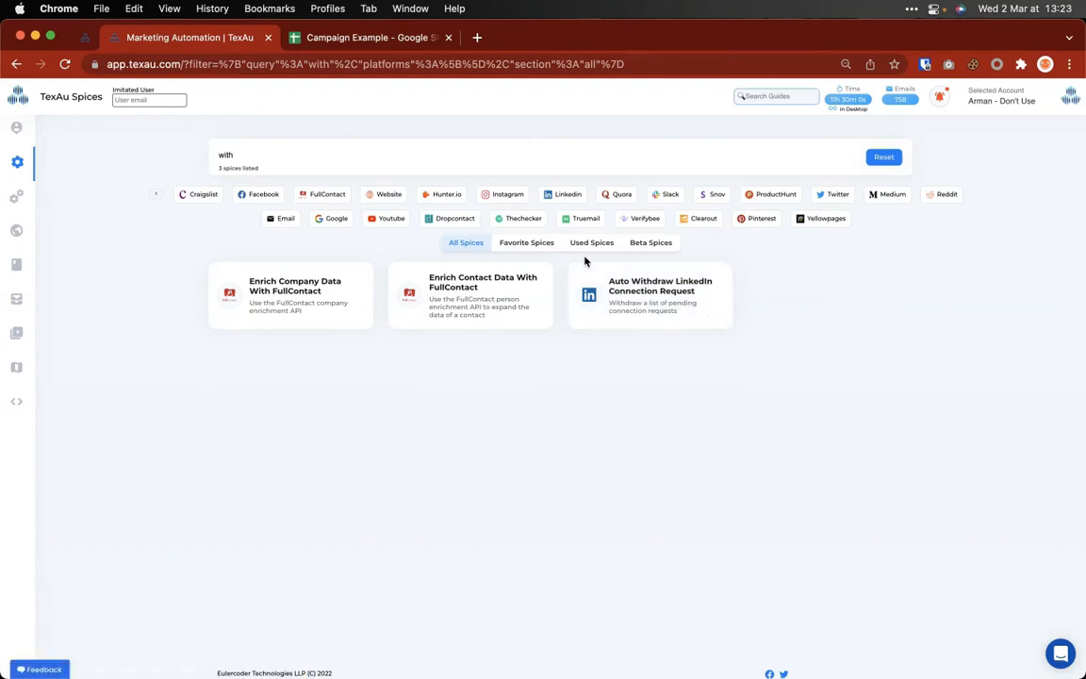
Step: Go back to the Test Campaign + Dashboard recipe, review its workflow, and switch to the Campaign Example Google Sheet
{"action": "left_click", "coordinate": [17, 64]}
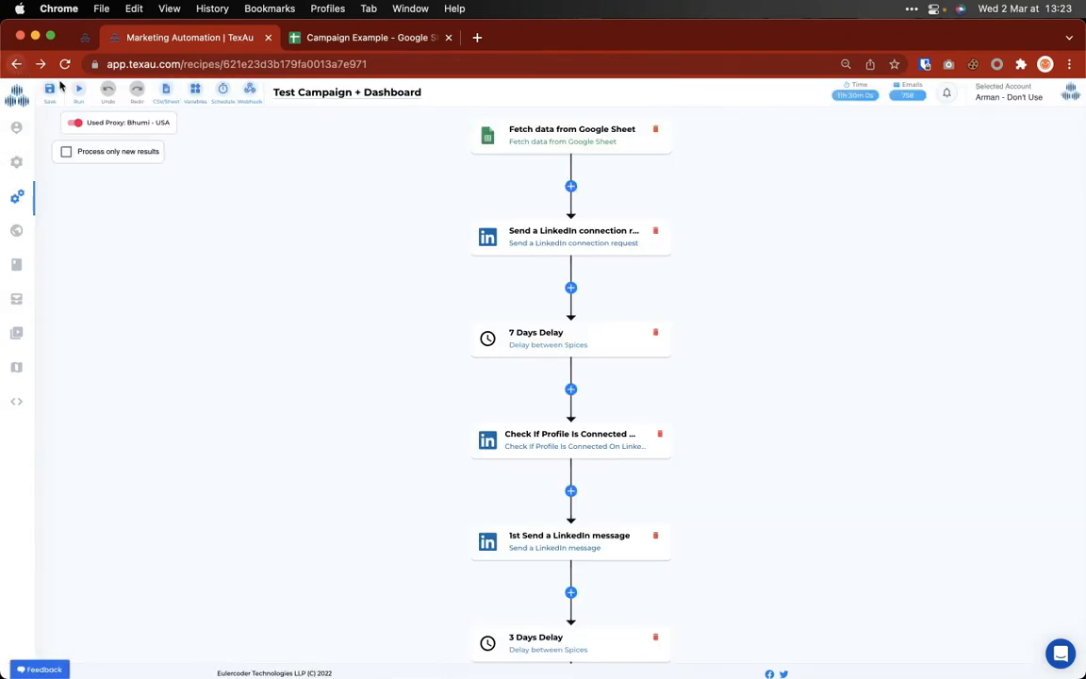
{"action": "scroll", "coordinate": [691, 322], "scroll_direction": "down", "scroll_amount": 5}
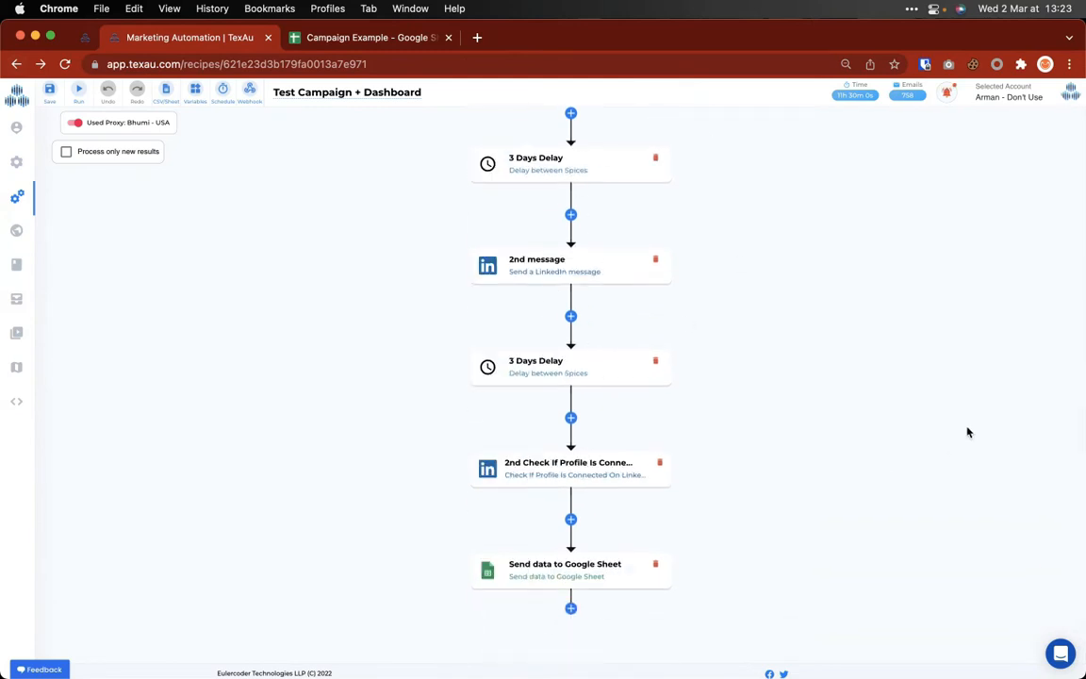
{"action": "scroll", "coordinate": [910, 467], "scroll_direction": "up", "scroll_amount": 5}
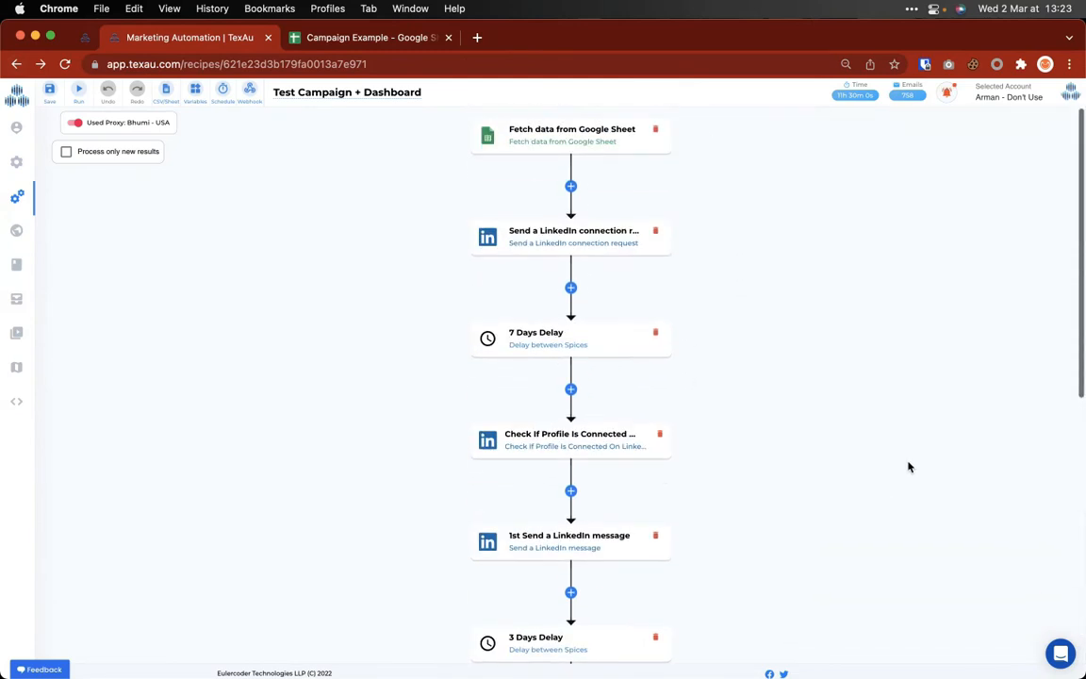
{"action": "left_click", "coordinate": [339, 38]}
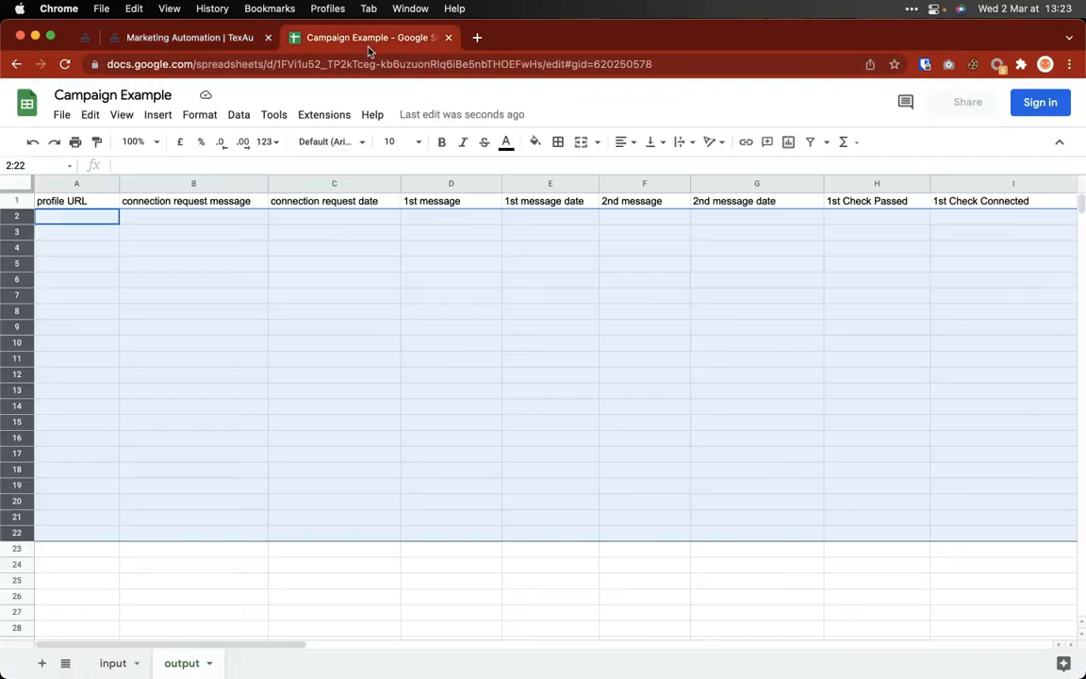
Step: Return to TexAu and switch the Test Campaign + Dashboard recipe's proxy to the last listed one, marked Do Not Use
{"action": "left_click", "coordinate": [231, 37]}
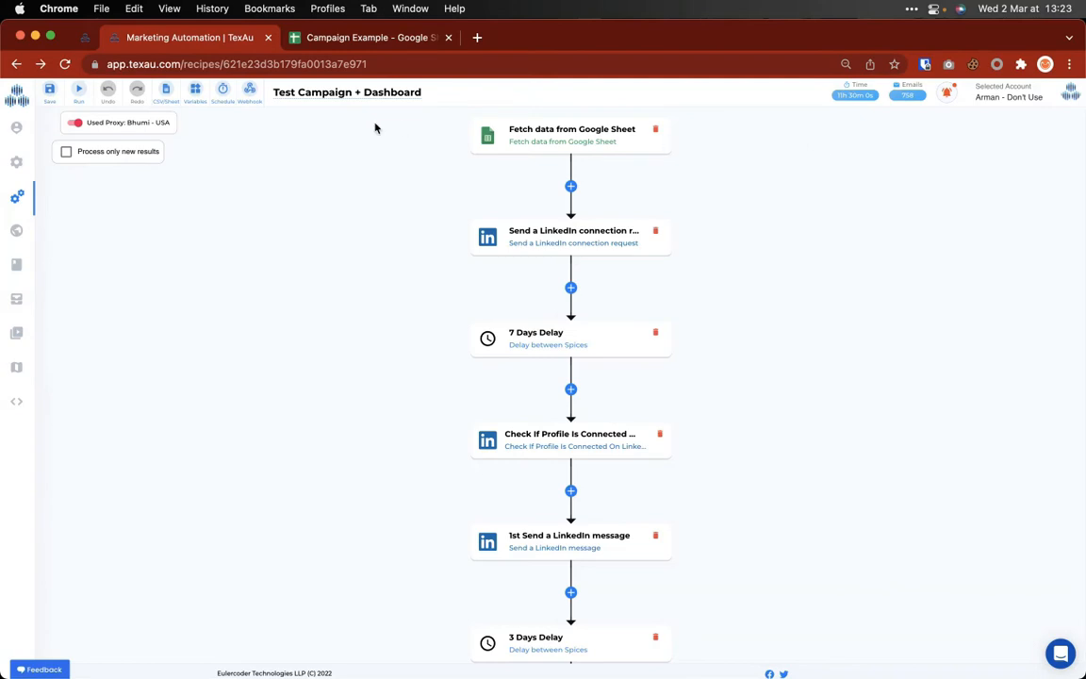
{"action": "left_click", "coordinate": [73, 123]}
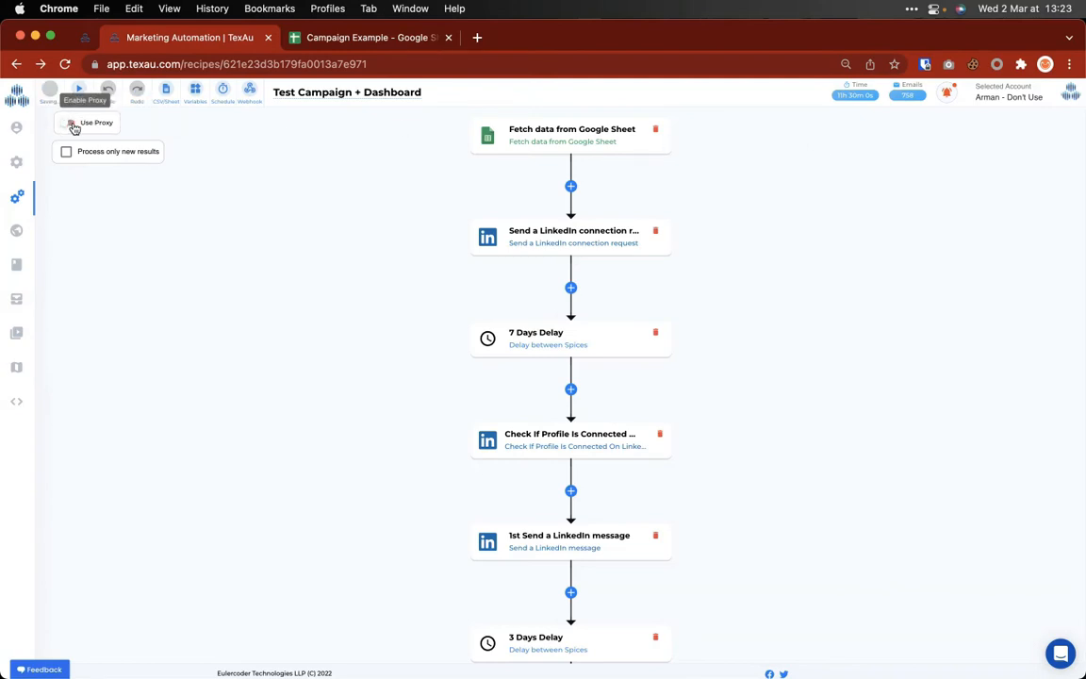
{"action": "left_click", "coordinate": [73, 126]}
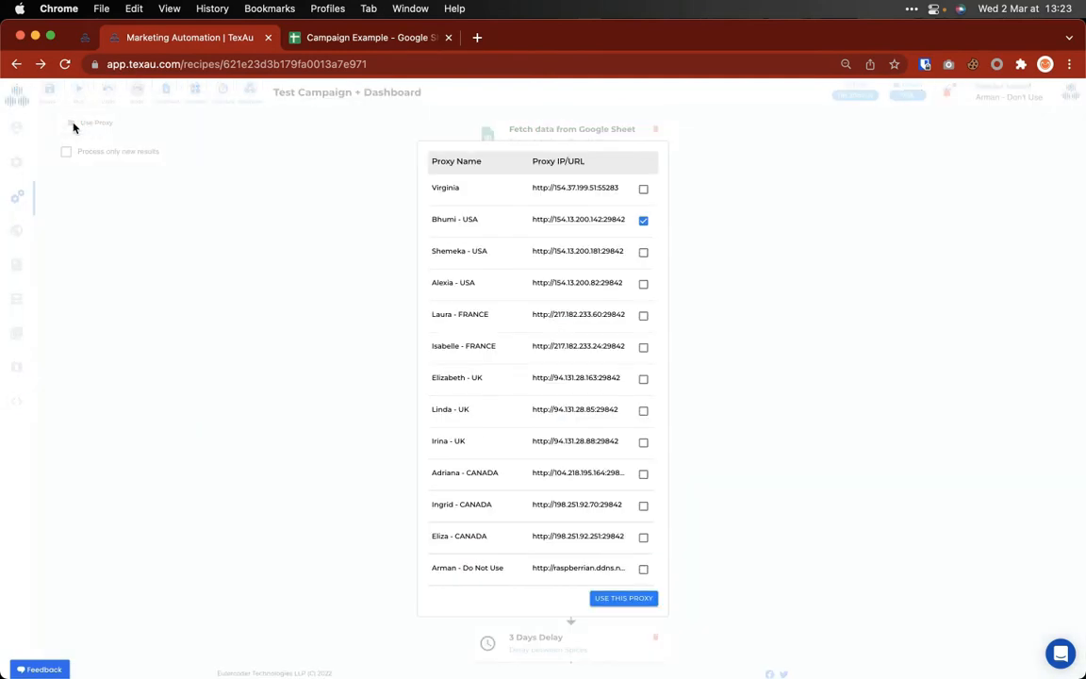
{"action": "left_click", "coordinate": [595, 573]}
{"action": "left_click", "coordinate": [617, 600]}
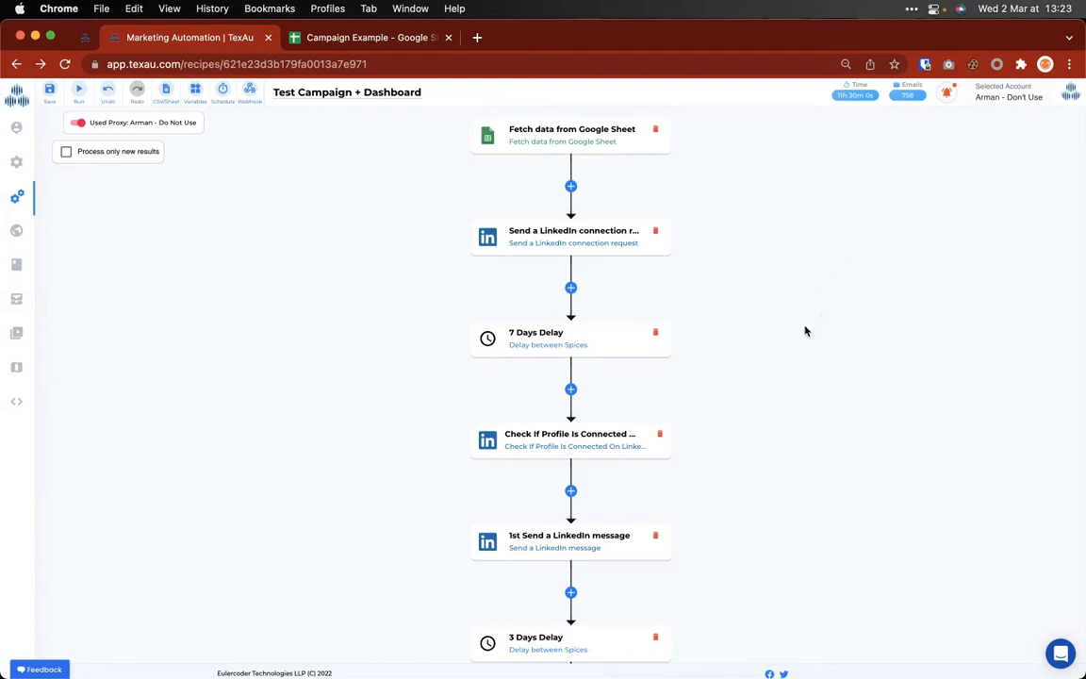
Step: Review the recipe's workflow from the Google Sheet fetch to the final data export and run the recipe
{"action": "scroll", "coordinate": [811, 329], "scroll_direction": "down", "scroll_amount": 5}
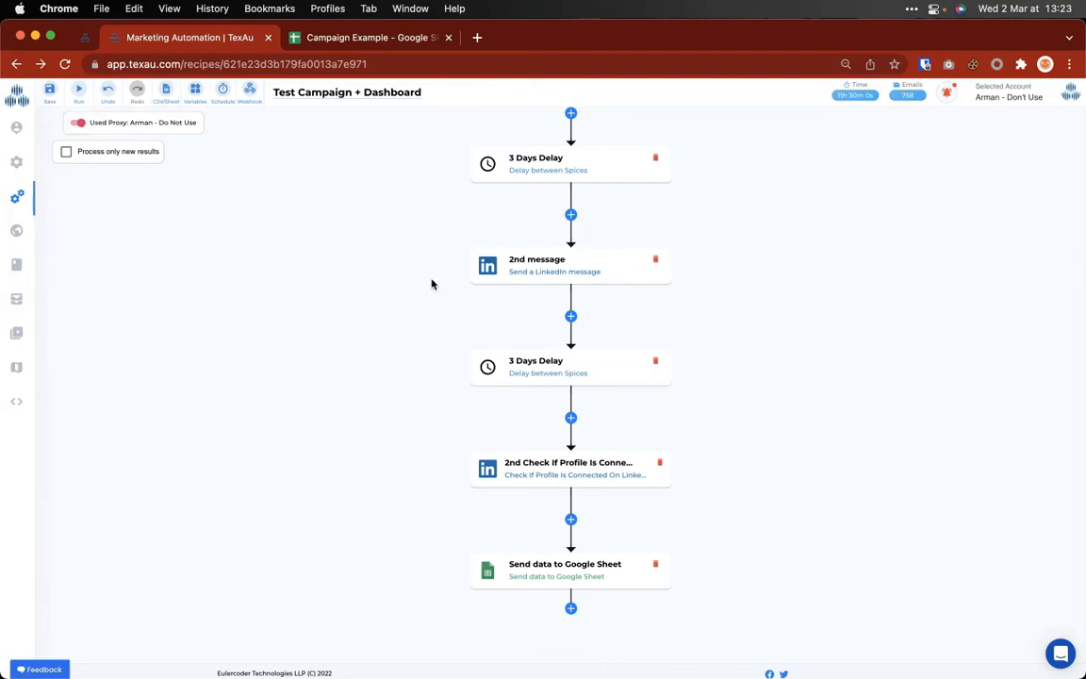
{"action": "scroll", "coordinate": [432, 284], "scroll_direction": "up", "scroll_amount": 5}
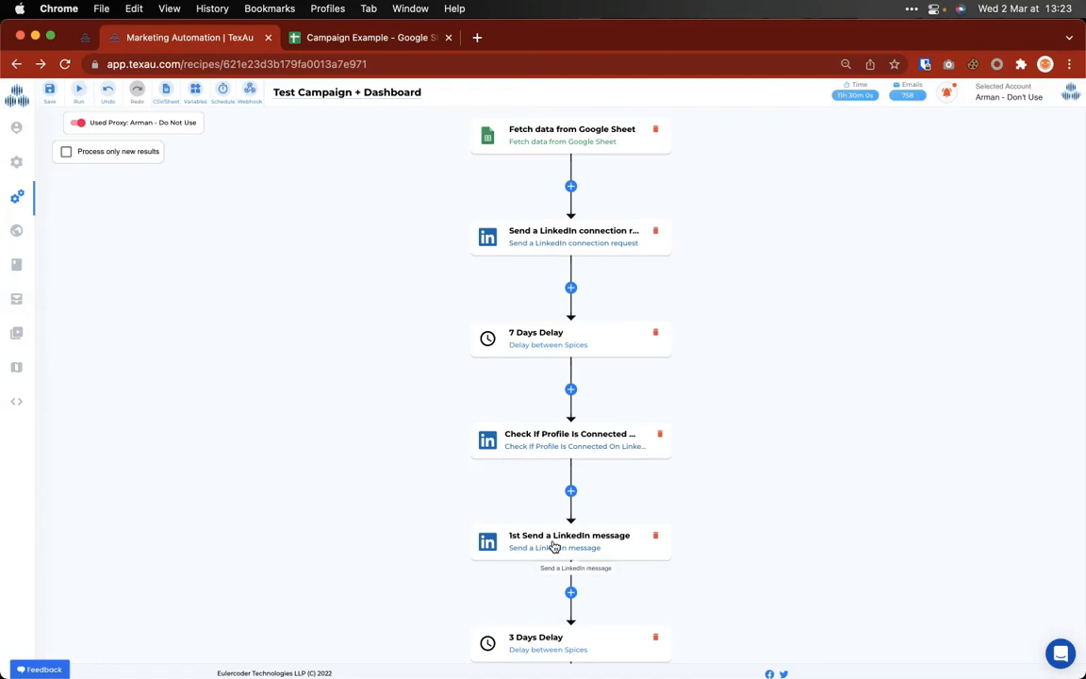
{"action": "scroll", "coordinate": [555, 546], "scroll_direction": "down", "scroll_amount": 3}
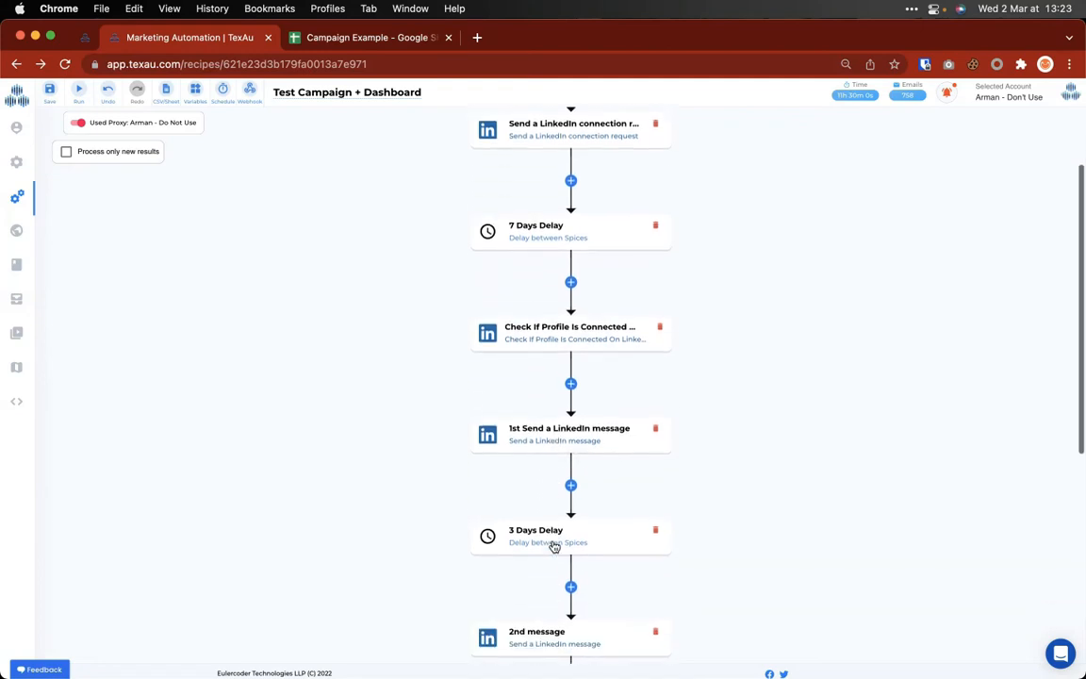
{"action": "left_click", "coordinate": [81, 91]}
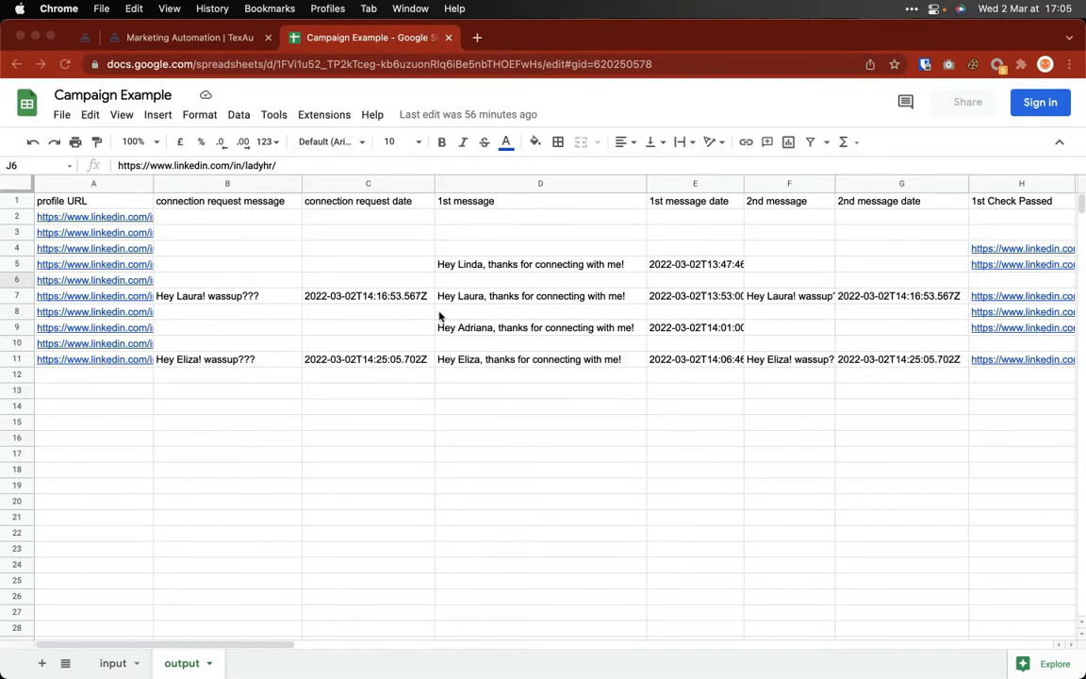
Step: Examine the run results in the Campaign Example output sheet against the recipe, including the connection request message and date columns
{"action": "scroll", "coordinate": [439, 316], "scroll_direction": "right", "scroll_amount": 8}
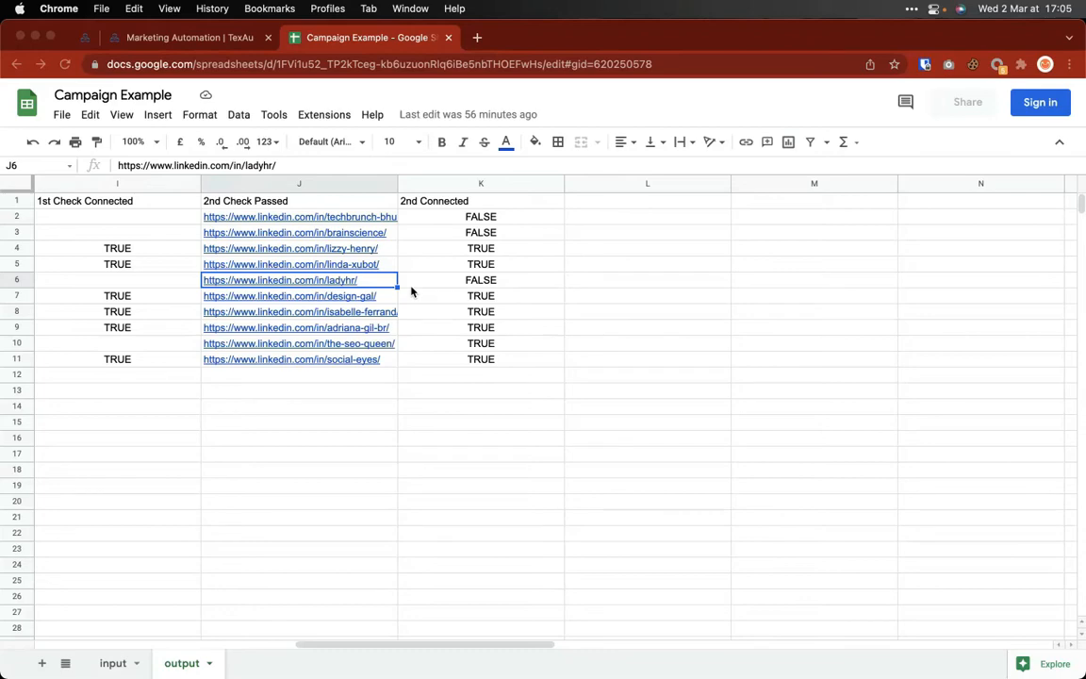
{"action": "scroll", "coordinate": [411, 292], "scroll_direction": "left", "scroll_amount": 8}
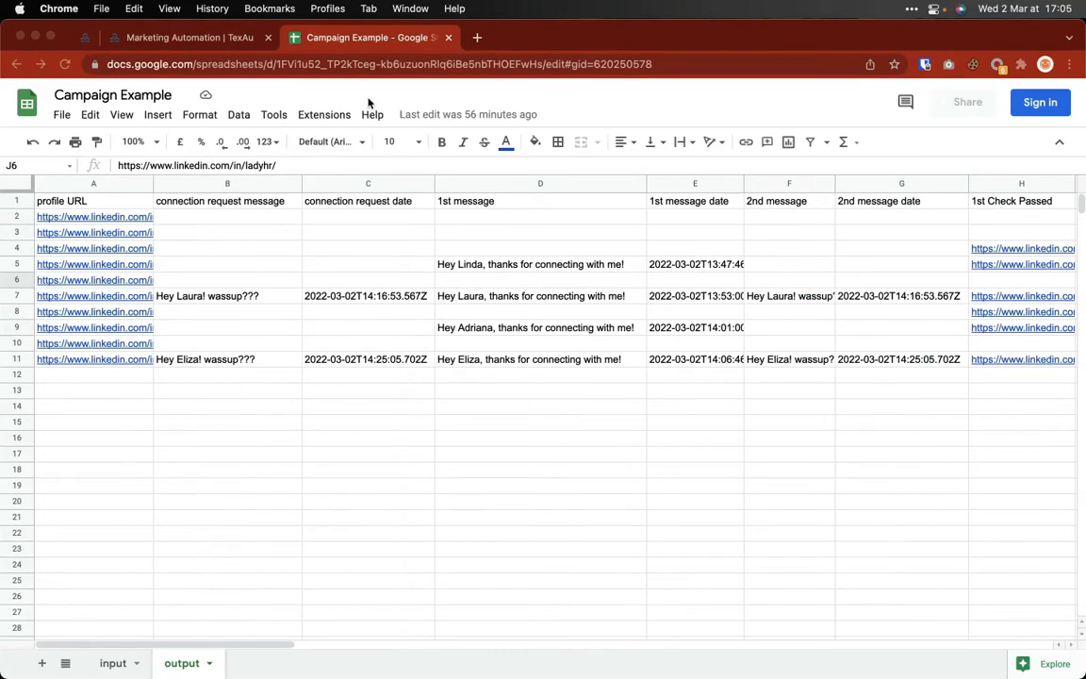
{"action": "left_click", "coordinate": [182, 42]}
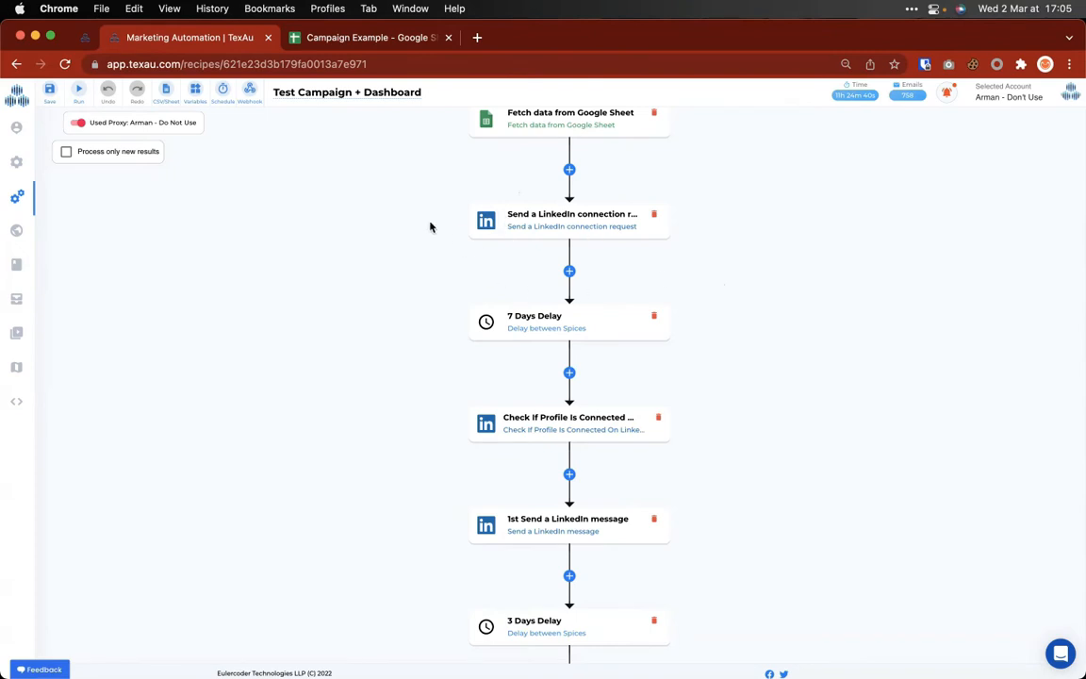
{"action": "left_click", "coordinate": [354, 42]}
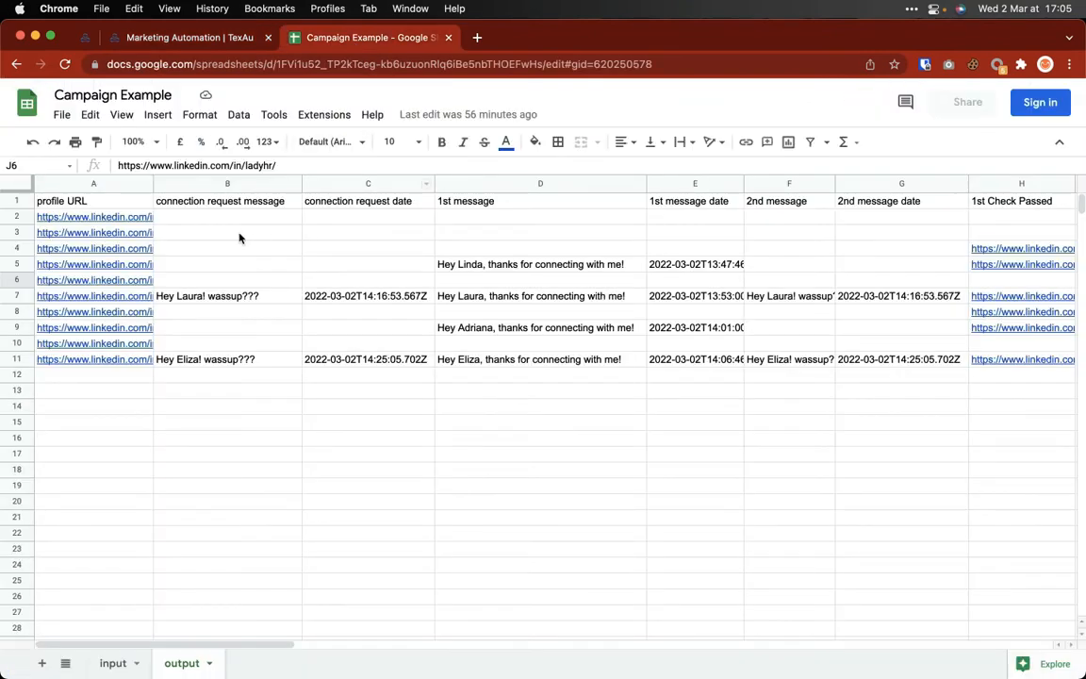
{"action": "left_click", "coordinate": [189, 183]}
{"action": "left_click", "coordinate": [368, 184], "text": "shift"}
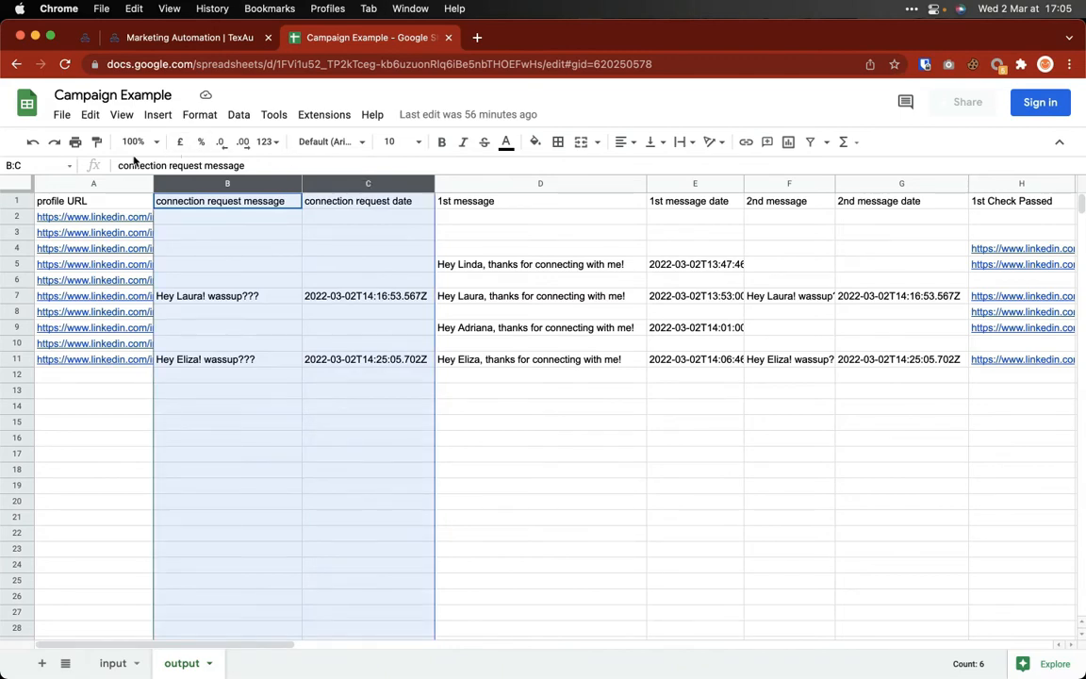
Step: Format the profile URL, connection request message and connection request date headers (A1:C1) with white text on a green fill
{"action": "left_click", "coordinate": [89, 200]}
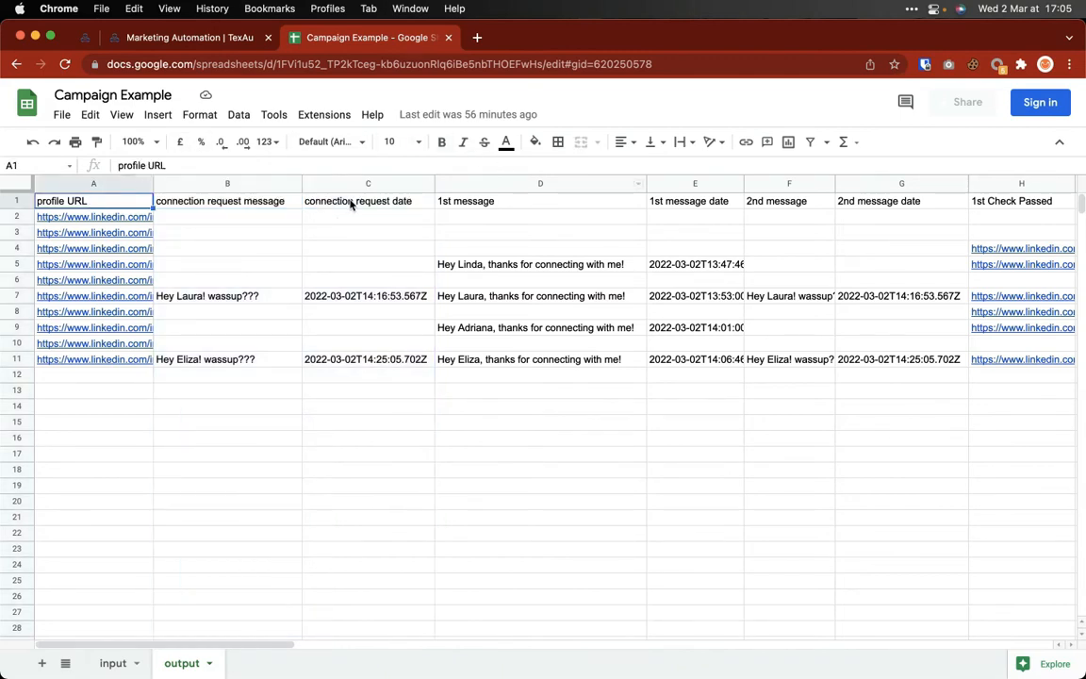
{"action": "left_click_drag", "start_coordinate": [351, 205], "coordinate": [114, 201]}
{"action": "left_click", "coordinate": [505, 142]}
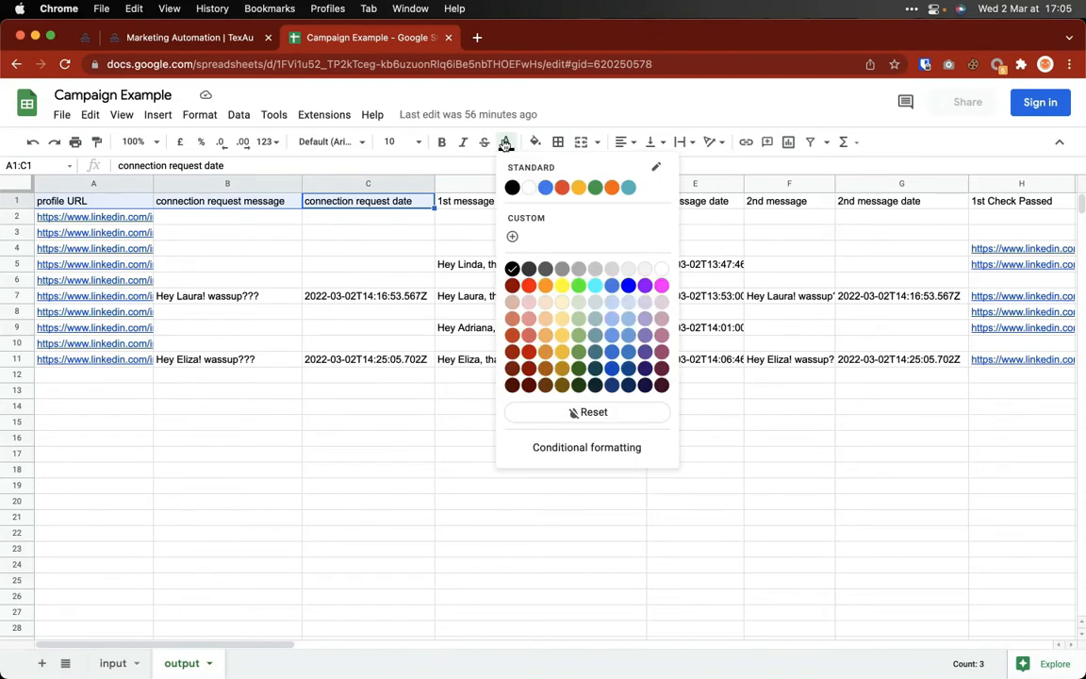
{"action": "left_click", "coordinate": [596, 188]}
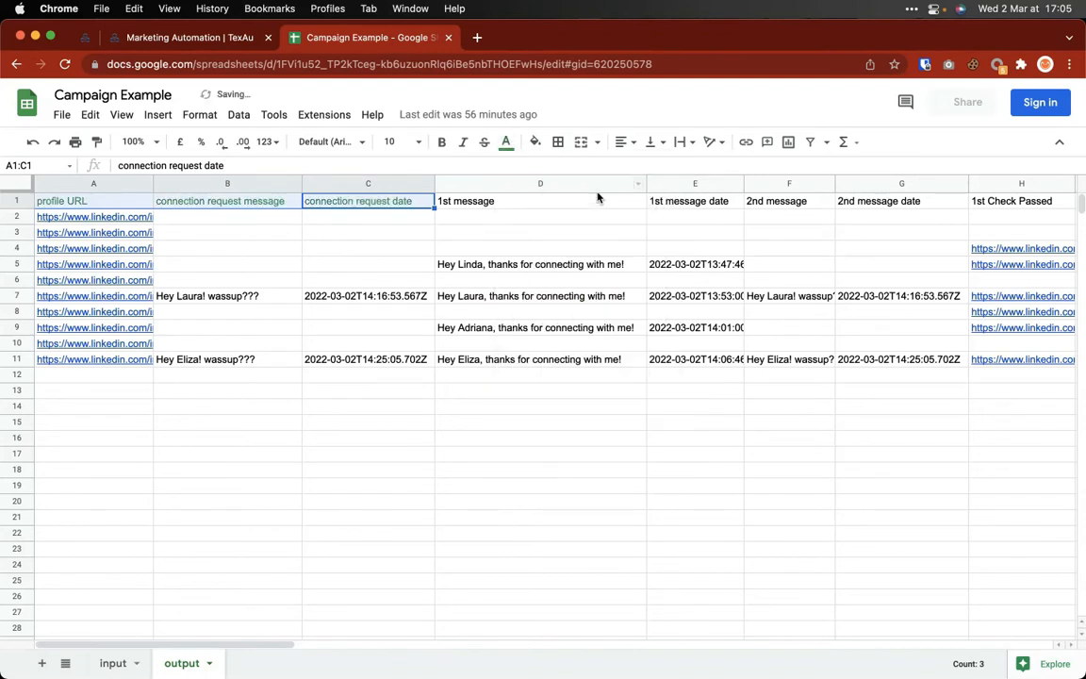
{"action": "left_click", "coordinate": [507, 143]}
{"action": "left_click", "coordinate": [528, 187]}
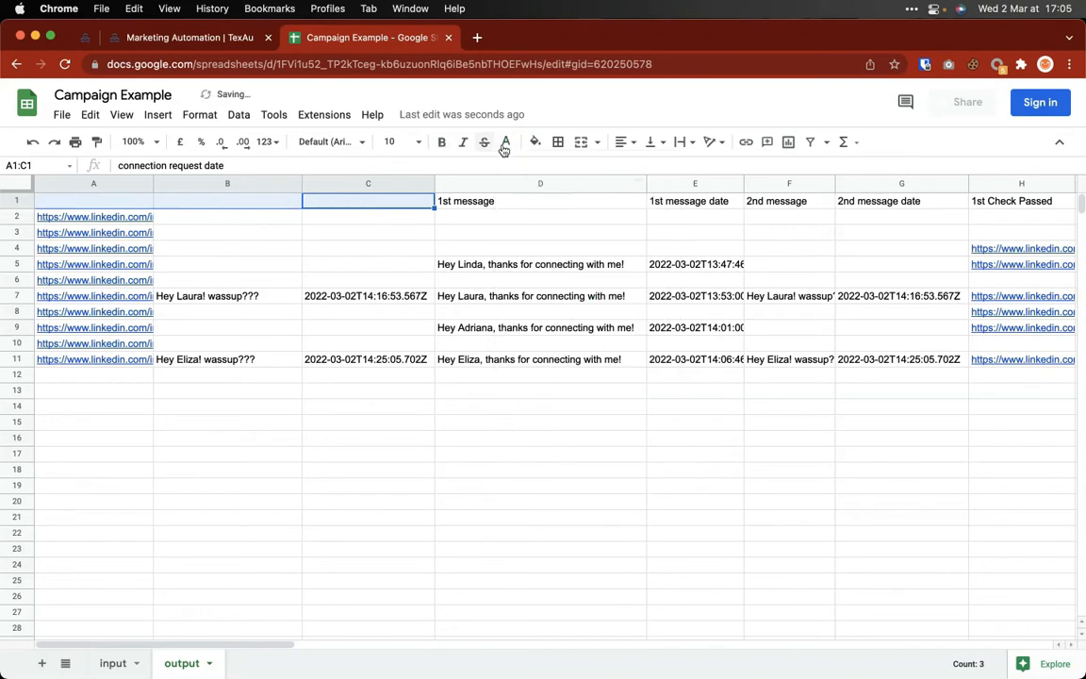
{"action": "left_click", "coordinate": [535, 142]}
{"action": "left_click", "coordinate": [626, 188]}
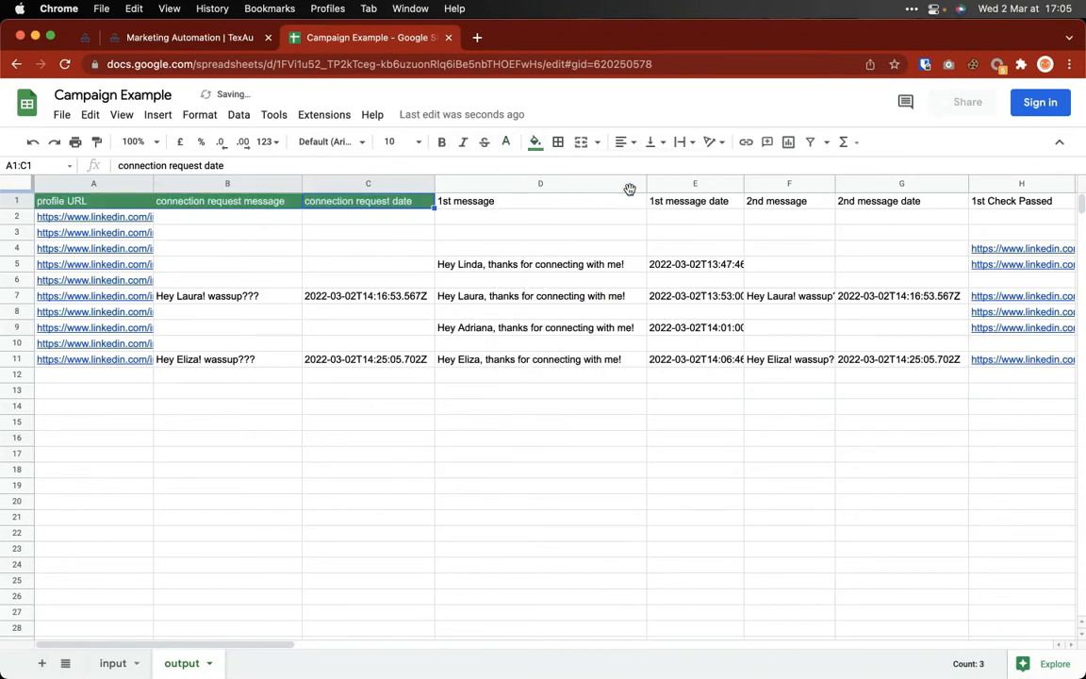
Step: Format the 1st message and 1st message date headers (D1:E1) with white text on a light blue fill
{"action": "left_click", "coordinate": [500, 202]}
{"action": "left_click", "coordinate": [717, 202], "text": "shift"}
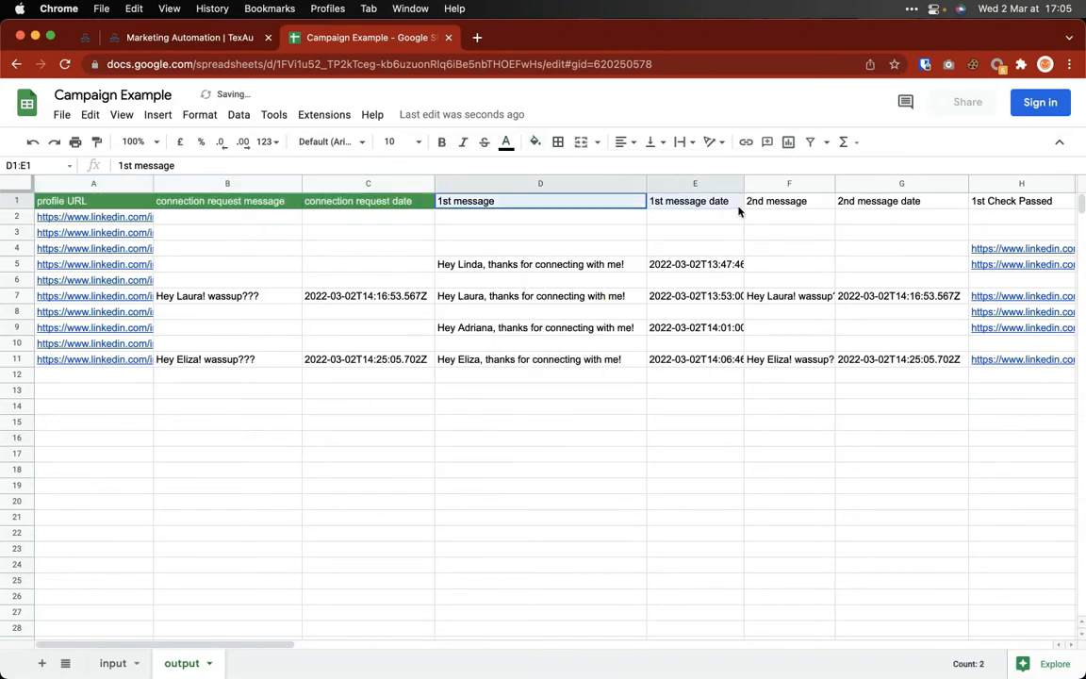
{"action": "left_click", "coordinate": [504, 142]}
{"action": "left_click", "coordinate": [528, 188]}
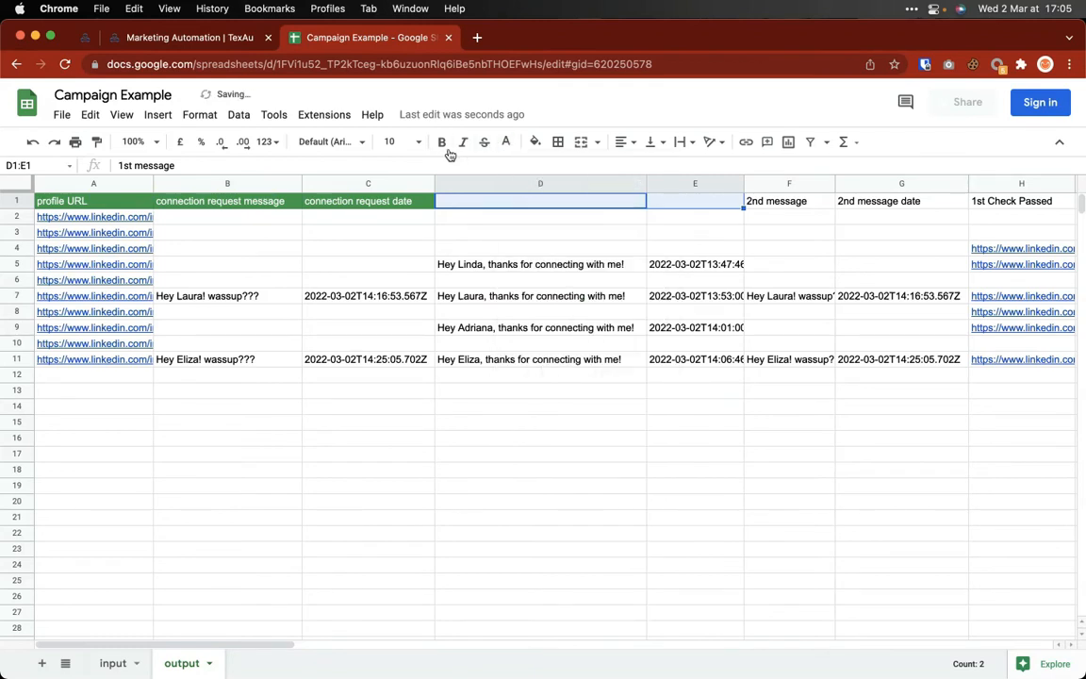
{"action": "left_click", "coordinate": [537, 141]}
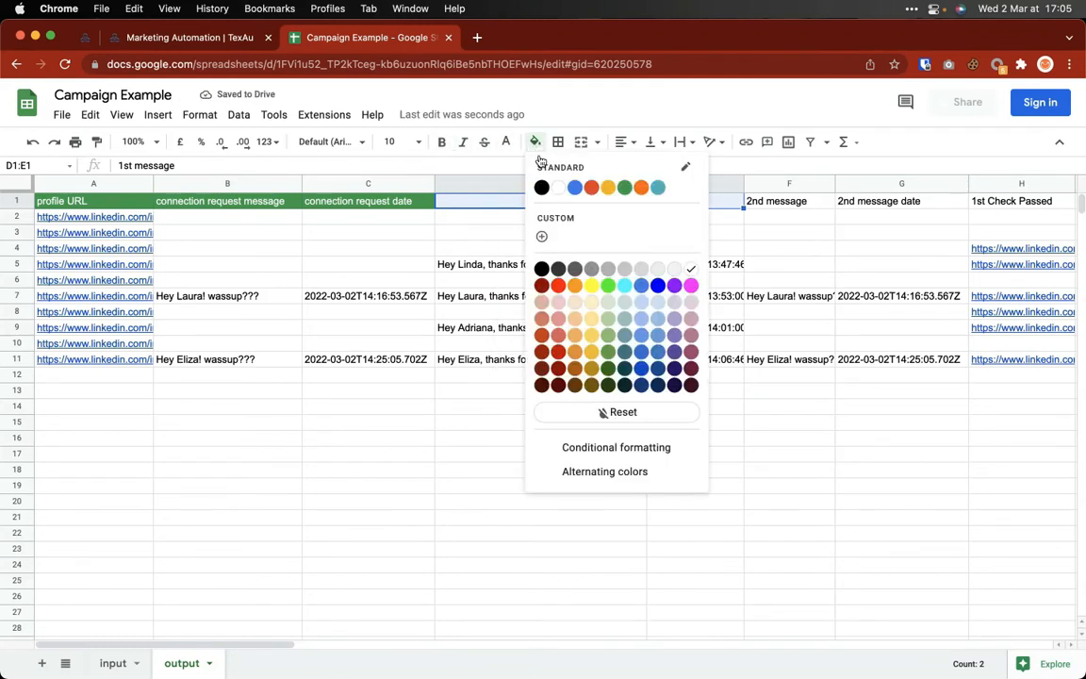
{"action": "left_click", "coordinate": [575, 188]}
Step: Fill the 2nd message and 2nd message date headers (F1:G1) with the standard orange-yellow colour
{"action": "left_click_drag", "start_coordinate": [788, 206], "coordinate": [756, 204]}
{"action": "left_click", "coordinate": [534, 141]}
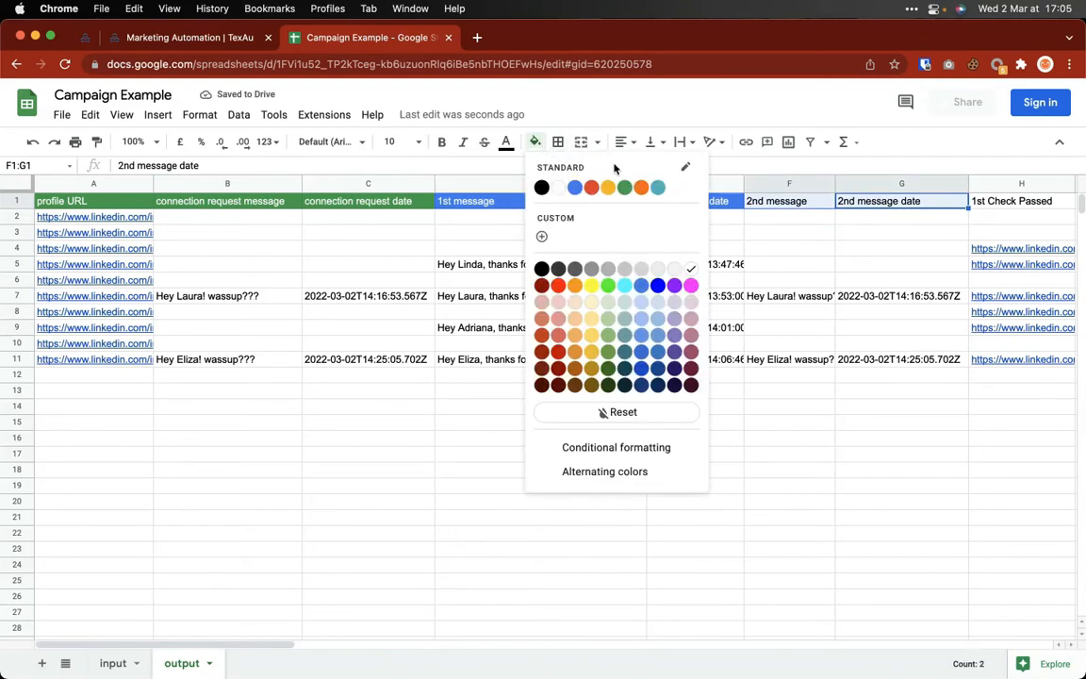
{"action": "left_click", "coordinate": [610, 190]}
Step: Format the 1st Check Passed and 1st Check Connected headers (H1:I1) with white text on a bright blue fill
{"action": "scroll", "coordinate": [869, 298], "scroll_direction": "right", "scroll_amount": 10}
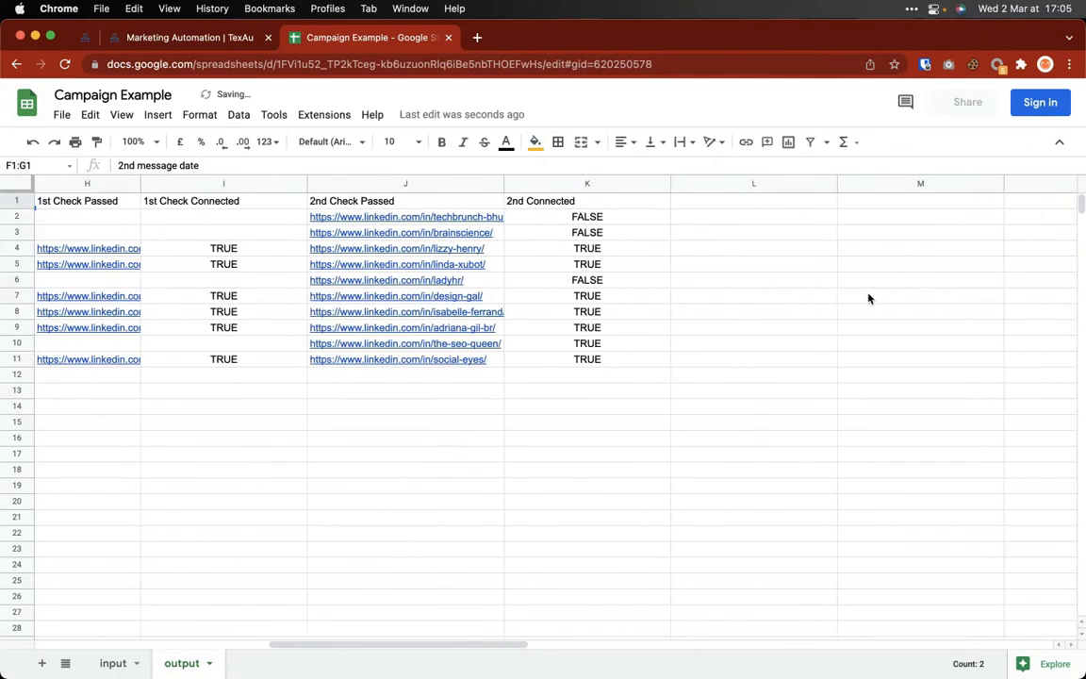
{"action": "scroll", "coordinate": [250, 219], "scroll_direction": "left", "scroll_amount": 5}
{"action": "scroll", "coordinate": [248, 222], "scroll_direction": "right", "scroll_amount": 3}
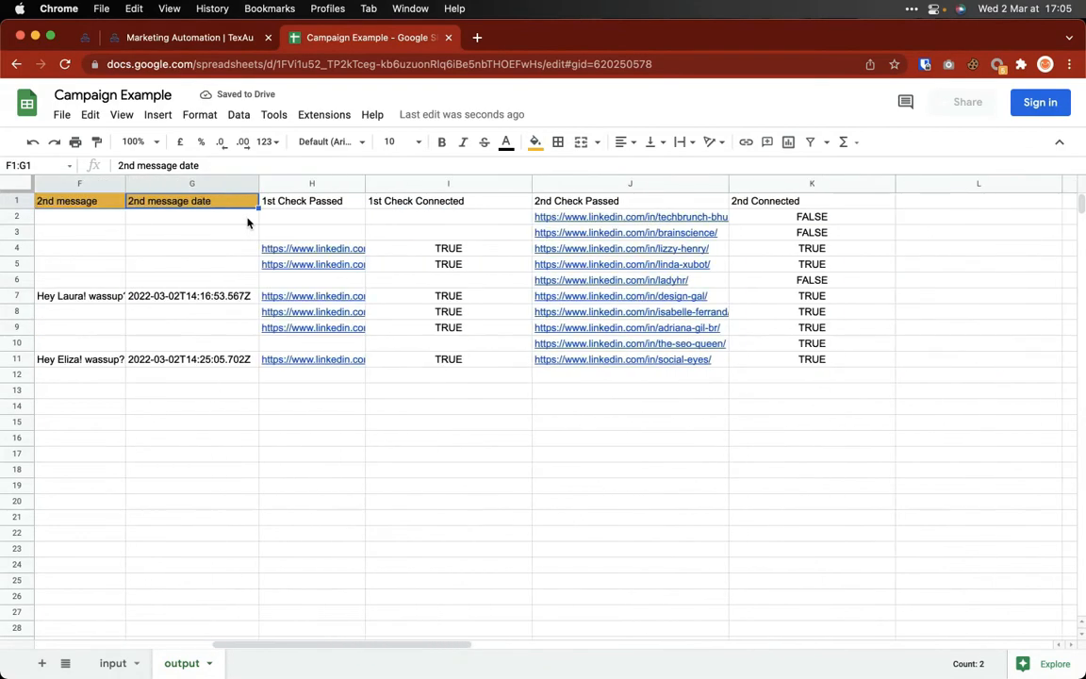
{"action": "left_click_drag", "start_coordinate": [271, 206], "coordinate": [383, 201]}
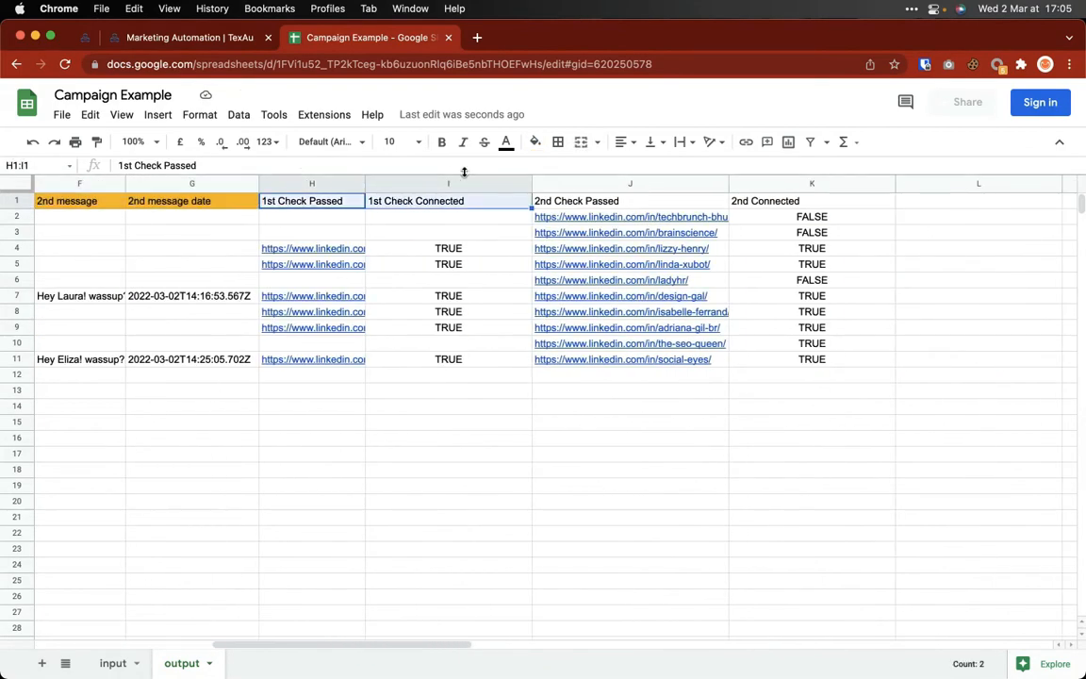
{"action": "left_click", "coordinate": [505, 142]}
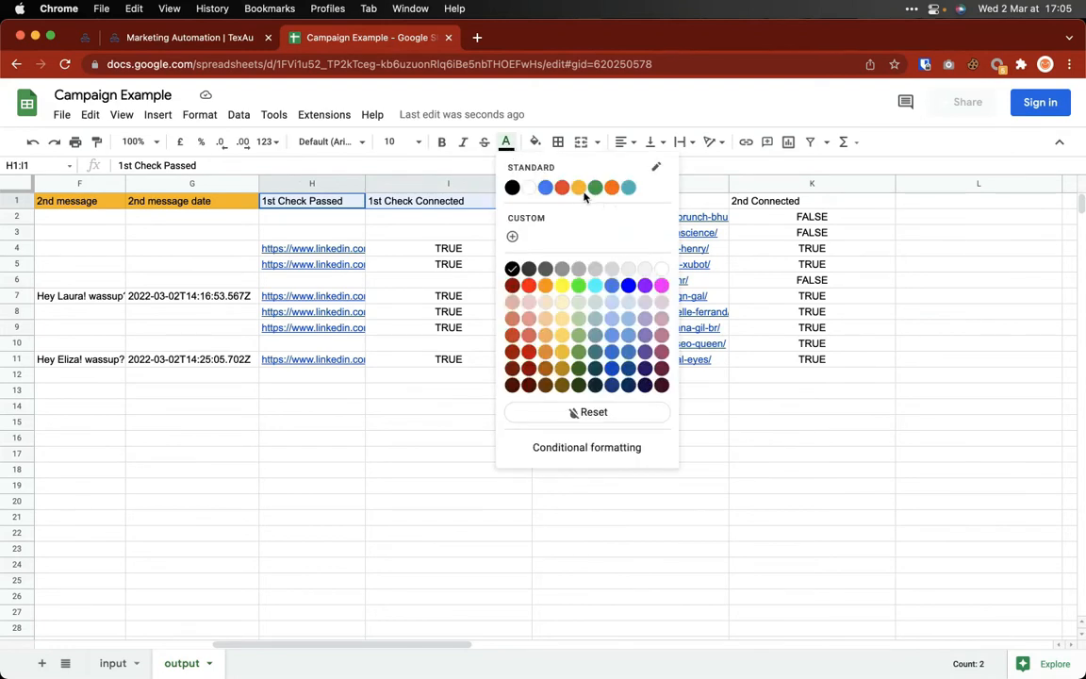
{"action": "left_click", "coordinate": [628, 187]}
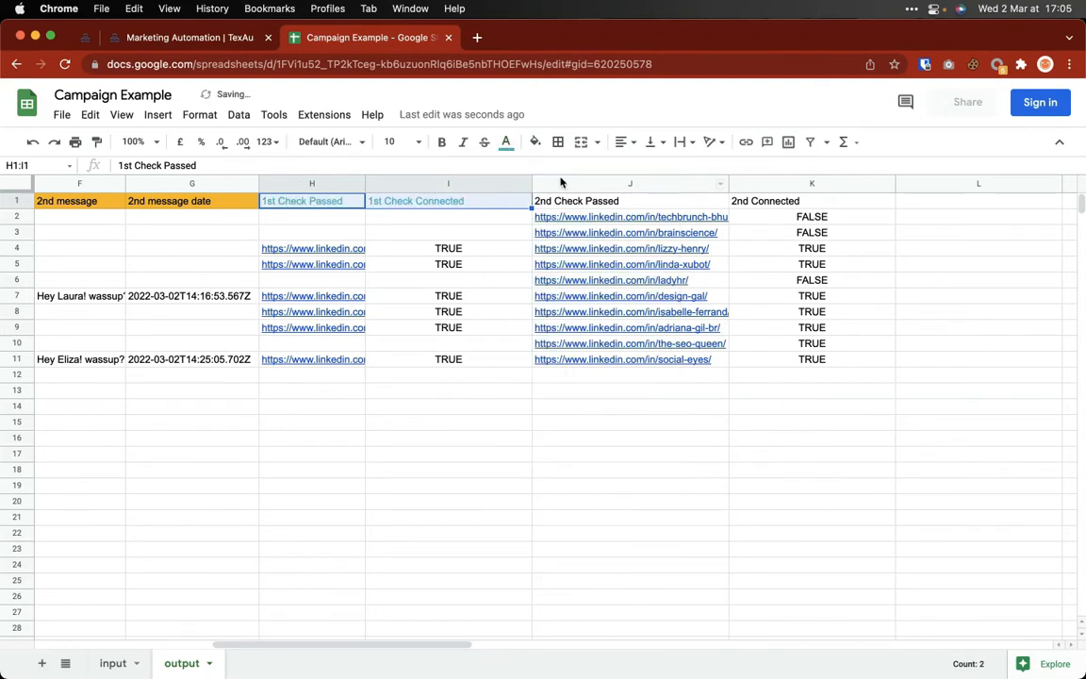
{"action": "left_click", "coordinate": [505, 142]}
{"action": "left_click", "coordinate": [529, 188]}
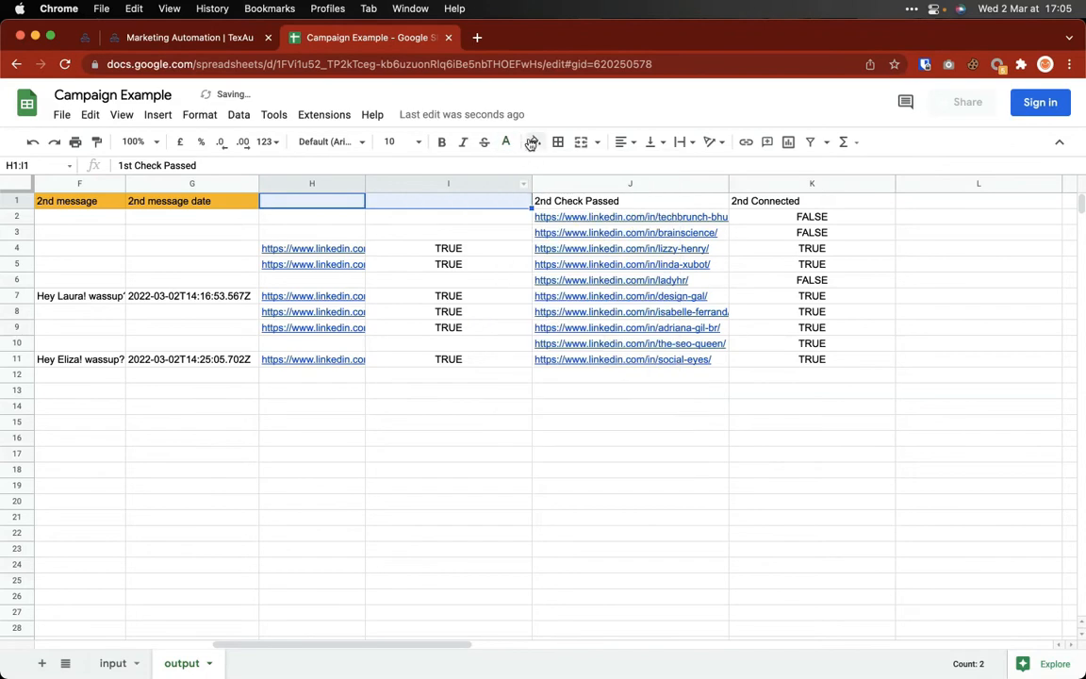
{"action": "left_click", "coordinate": [535, 141]}
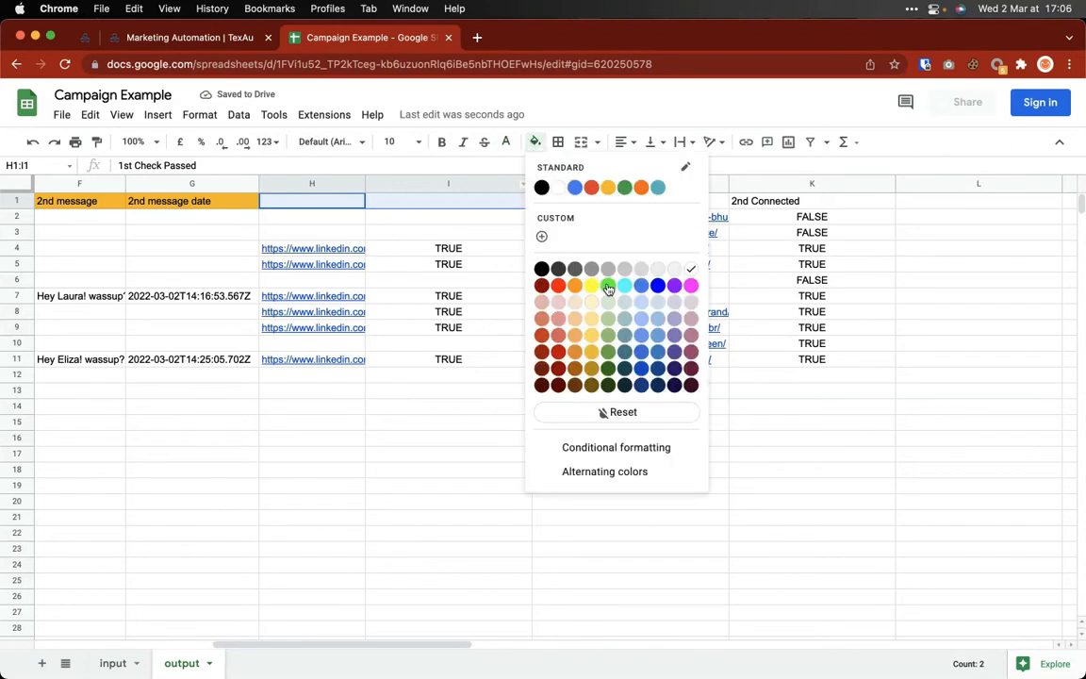
{"action": "left_click", "coordinate": [657, 285]}
Step: Fill the 2nd Check Passed and 2nd Connected headers (J1:K1) with magenta
{"action": "left_click_drag", "start_coordinate": [608, 203], "coordinate": [739, 209]}
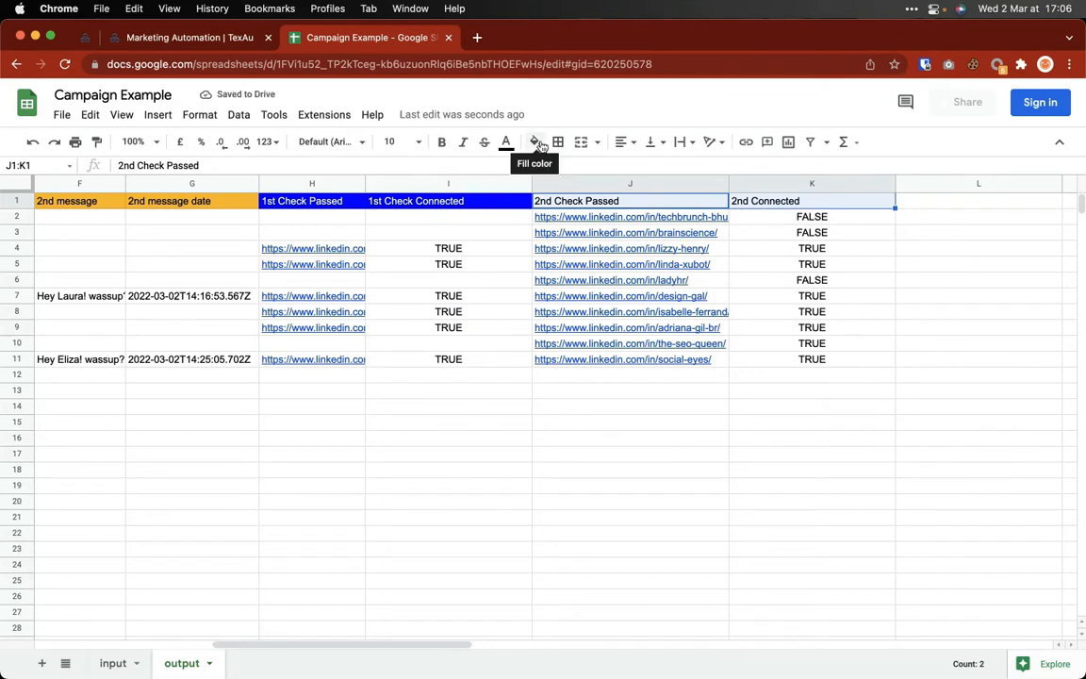
{"action": "left_click", "coordinate": [535, 142]}
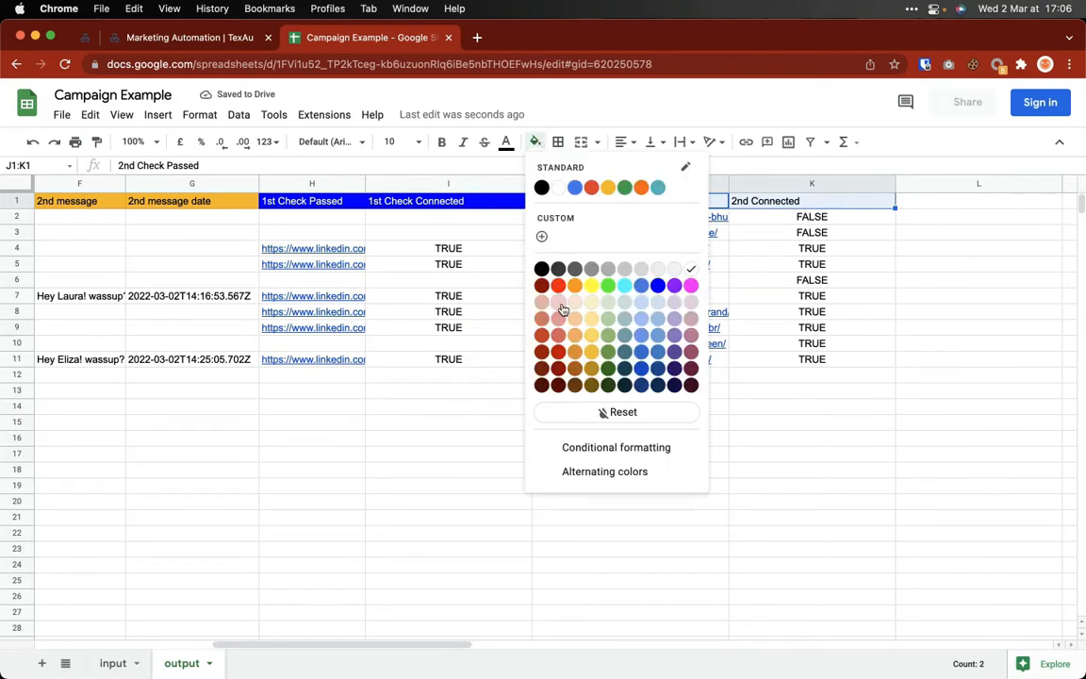
{"action": "left_click", "coordinate": [691, 285]}
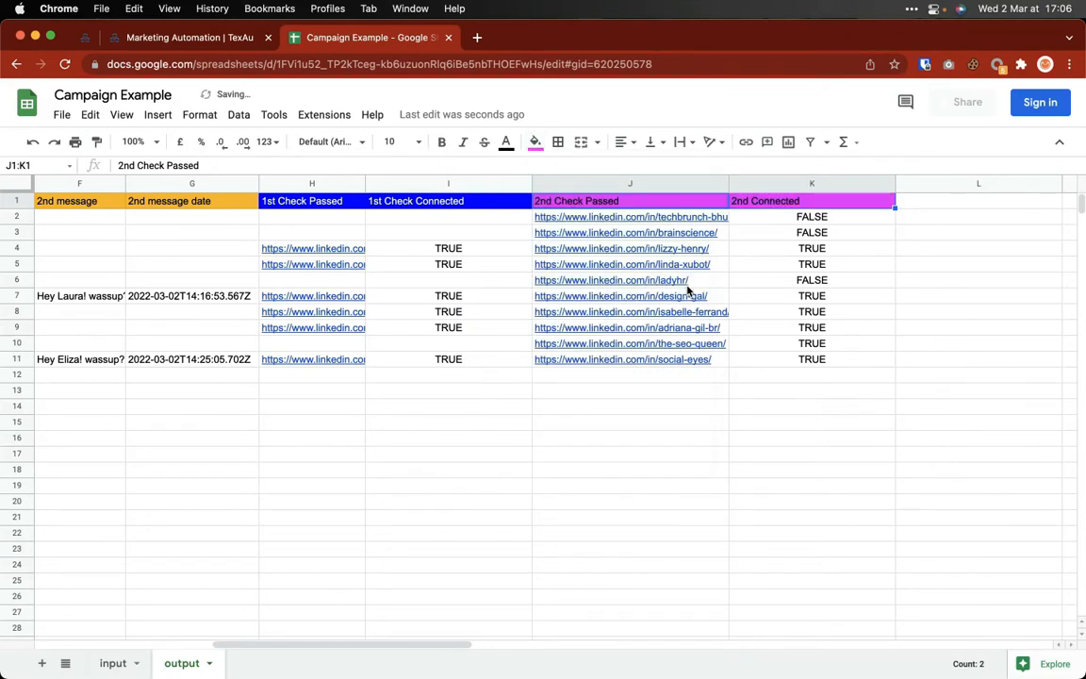
Step: Look through the colour-coded output sheet's message and check results, selecting the 2nd Check Passed column
{"action": "left_click", "coordinate": [528, 328]}
{"action": "scroll", "coordinate": [528, 330], "scroll_direction": "left", "scroll_amount": 10}
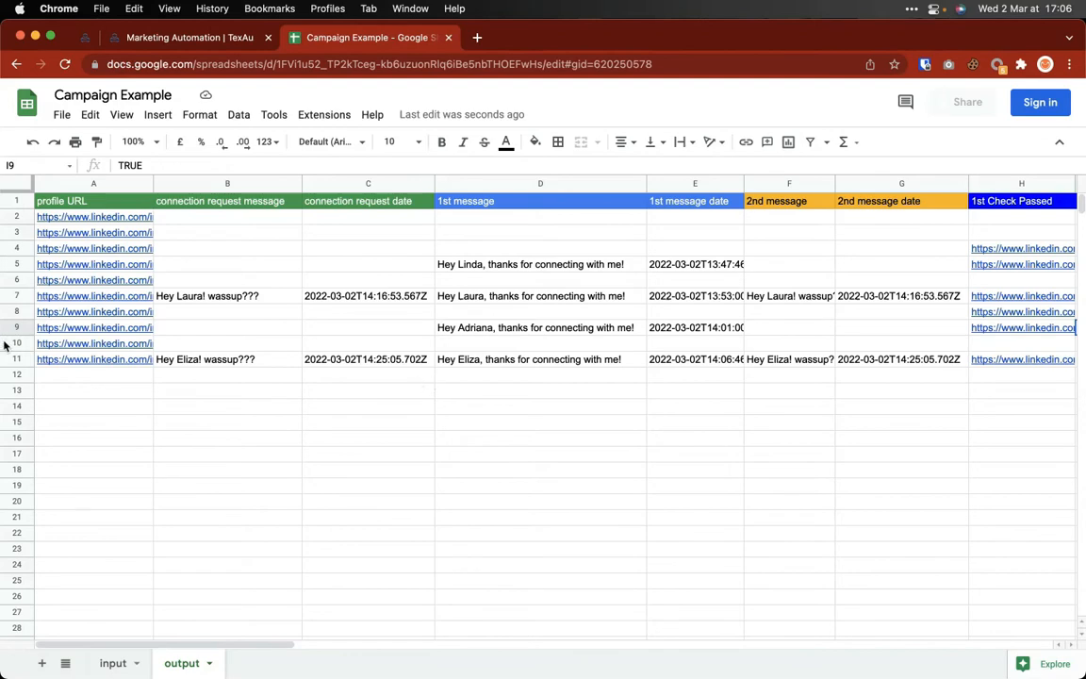
{"action": "scroll", "coordinate": [805, 337], "scroll_direction": "right", "scroll_amount": 5}
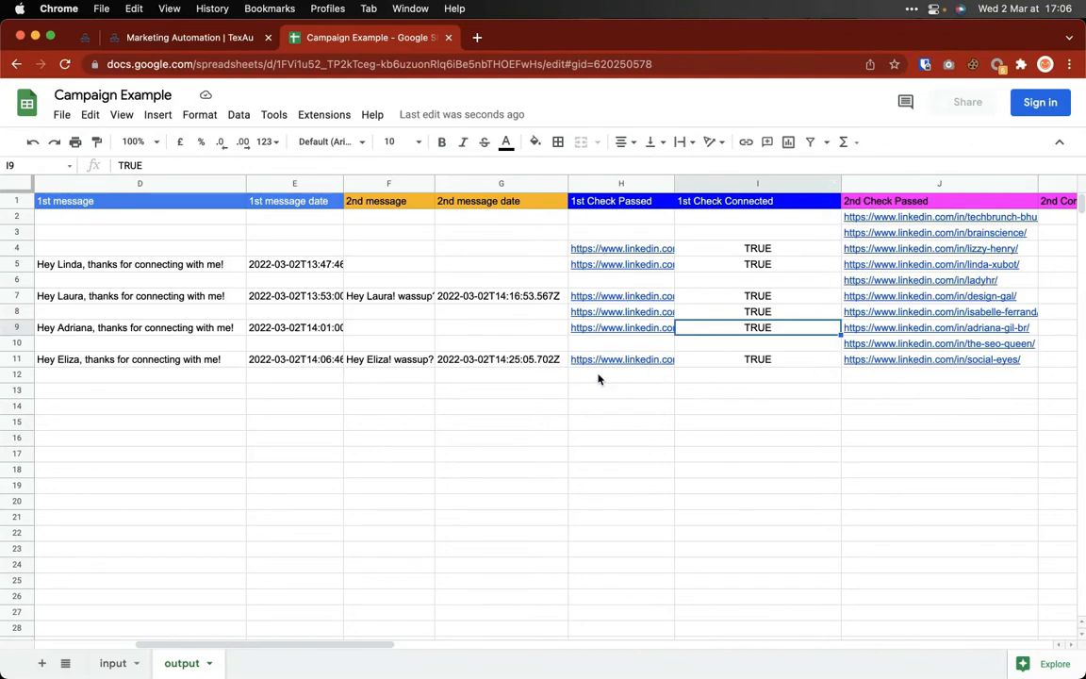
{"action": "left_click", "coordinate": [895, 187]}
{"action": "scroll", "coordinate": [878, 177], "scroll_direction": "right", "scroll_amount": 10}
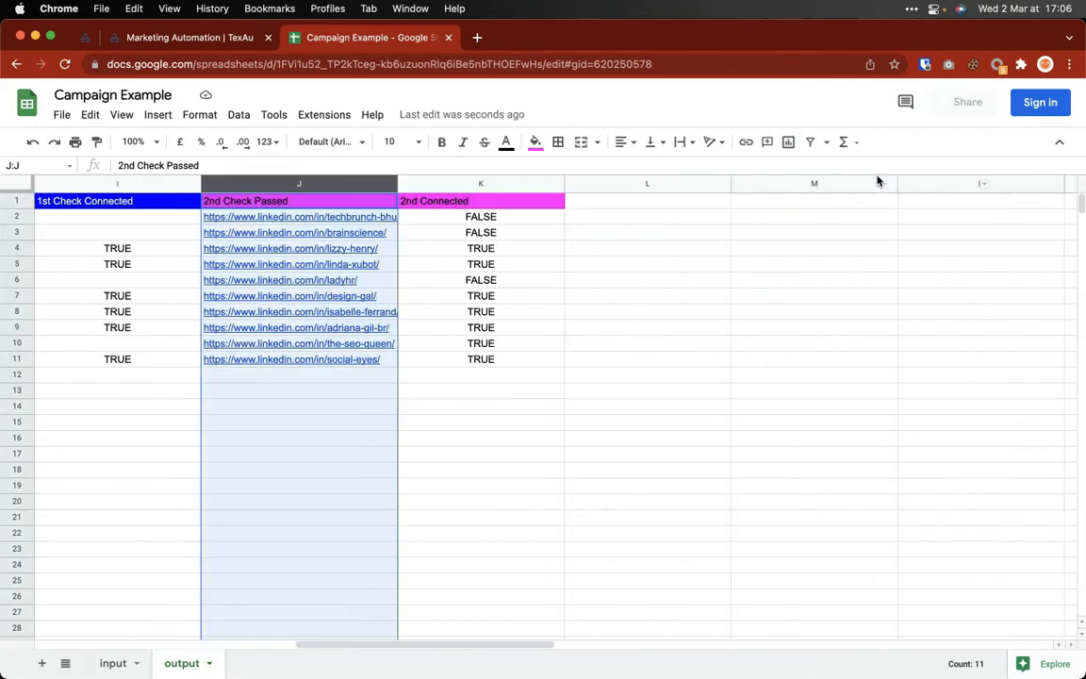
Step: Examine the 2nd Connected results in column K and select the 2nd check block J1:K11
{"action": "scroll", "coordinate": [645, 229], "scroll_direction": "left", "scroll_amount": 6}
{"action": "left_click", "coordinate": [691, 183]}
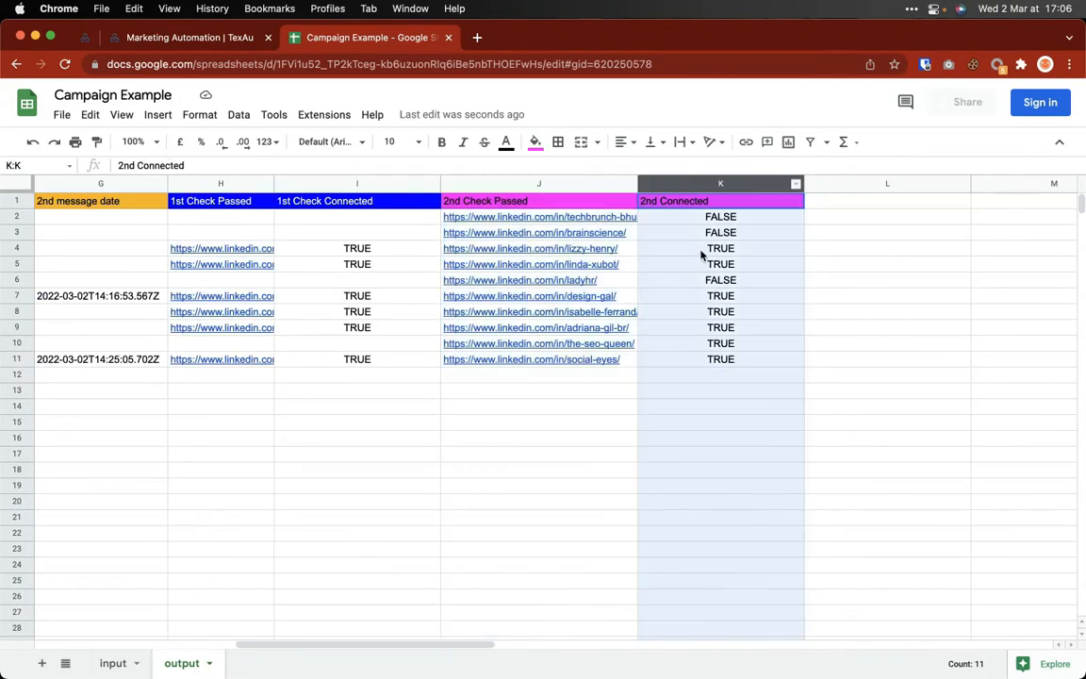
{"action": "left_click", "coordinate": [666, 350]}
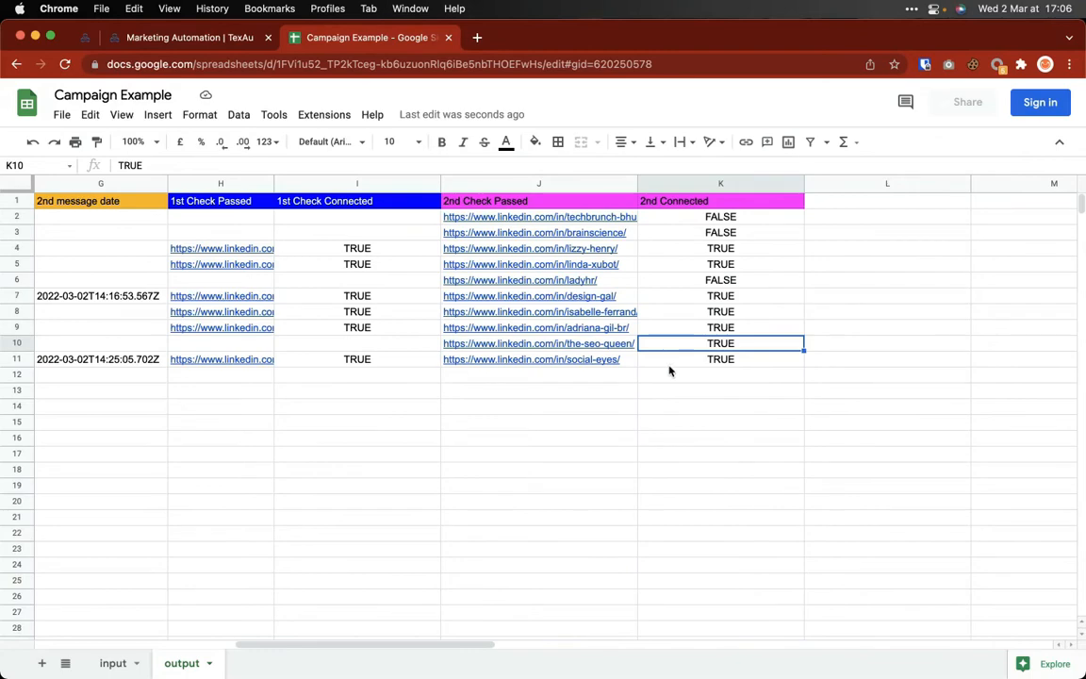
{"action": "left_click_drag", "start_coordinate": [669, 368], "coordinate": [514, 198]}
{"action": "scroll", "coordinate": [443, 364], "scroll_direction": "left", "scroll_amount": 4}
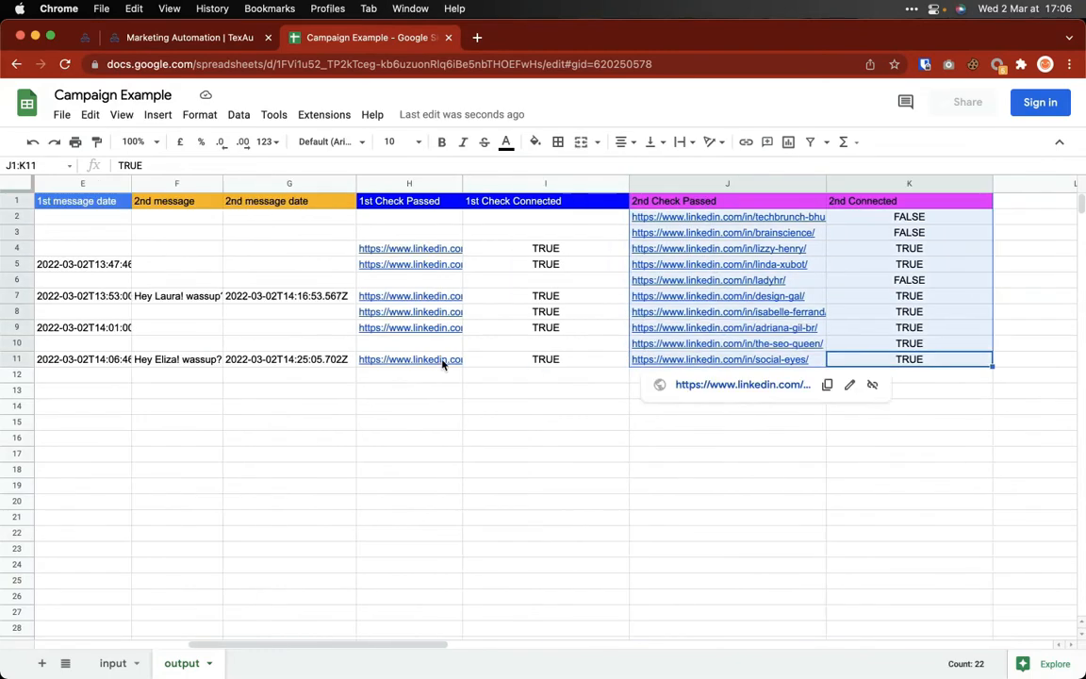
Step: Review the connection request message and date cells B2:C11, and select the profile URL in A6
{"action": "scroll", "coordinate": [443, 364], "scroll_direction": "left", "scroll_amount": 5}
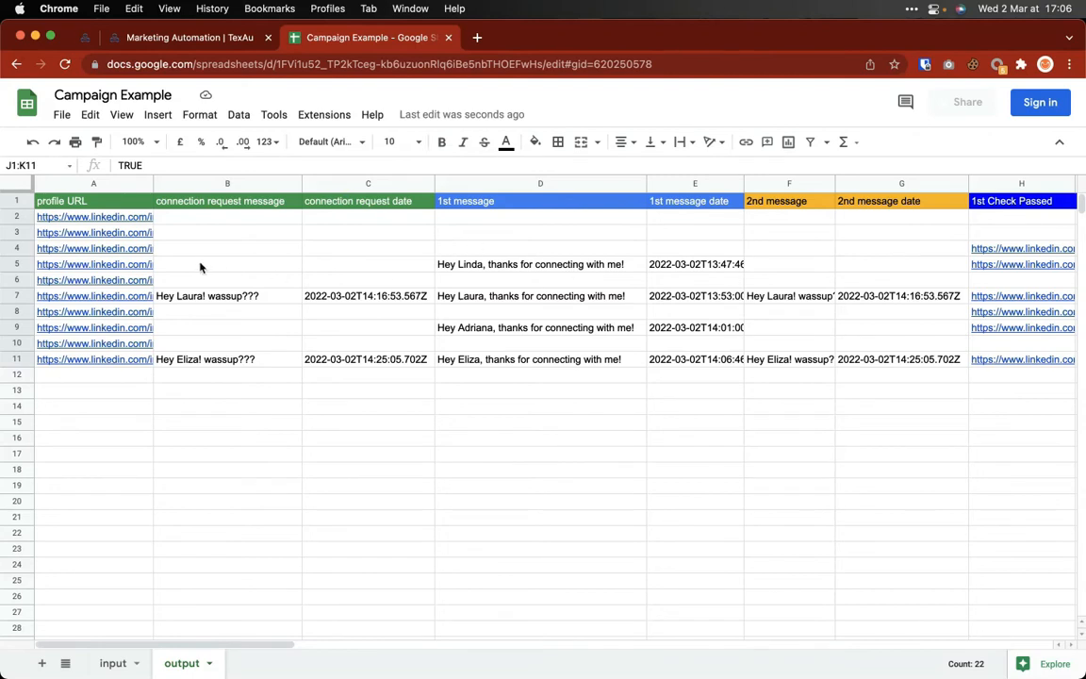
{"action": "left_click_drag", "start_coordinate": [177, 223], "coordinate": [396, 364]}
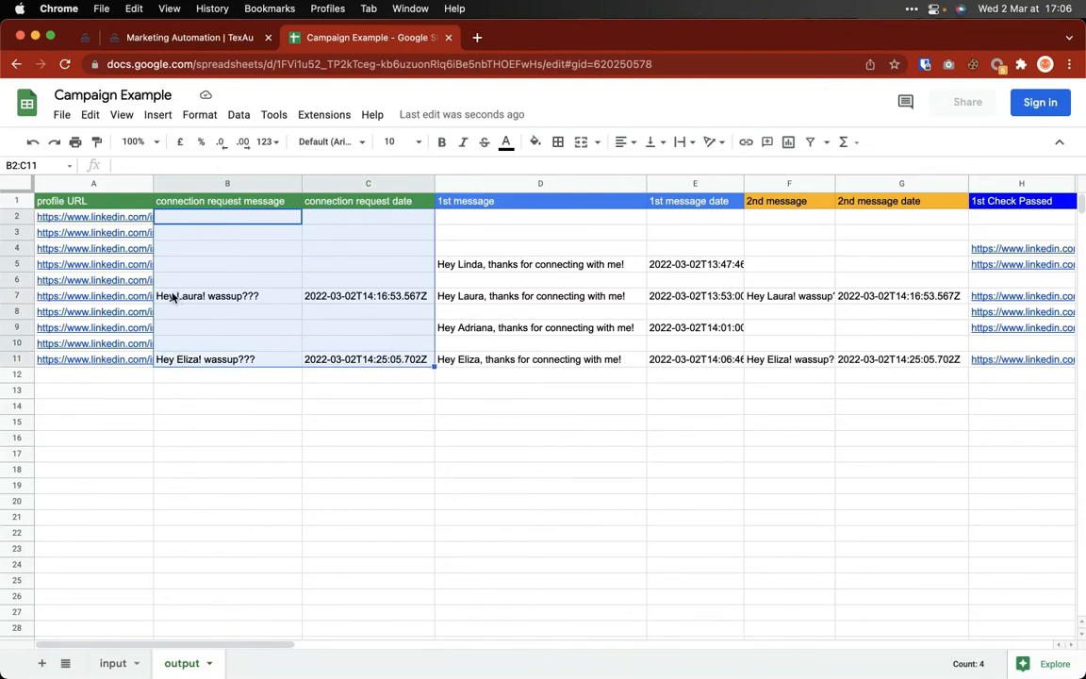
{"action": "left_click", "coordinate": [182, 224]}
{"action": "left_click_drag", "start_coordinate": [185, 224], "coordinate": [222, 285]}
{"action": "left_click", "coordinate": [137, 280]}
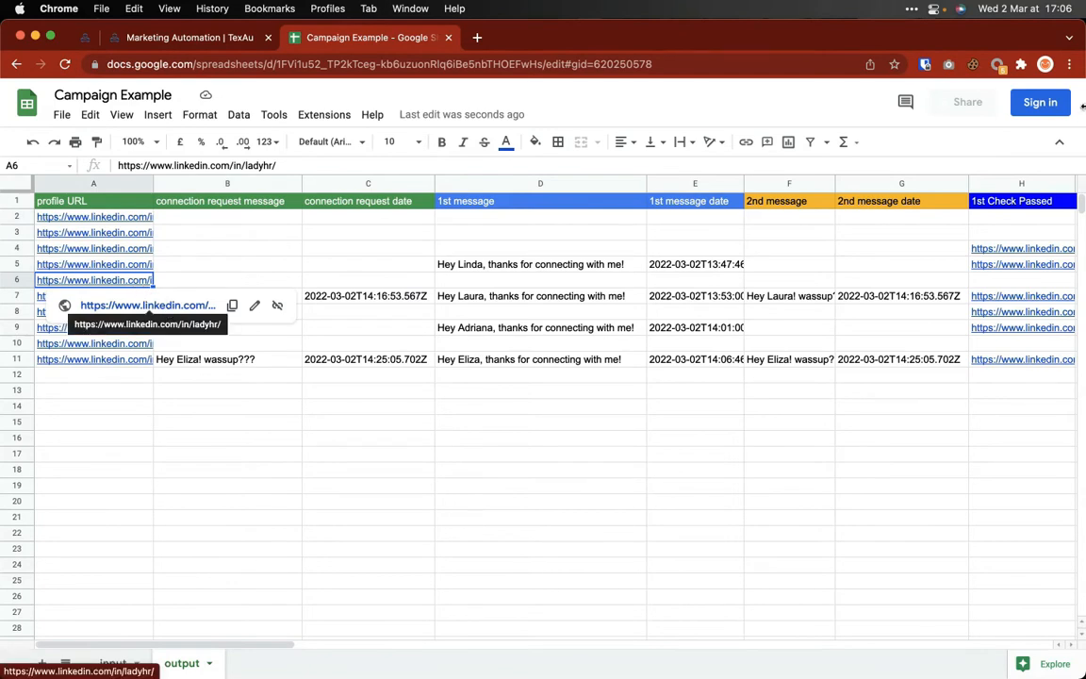
Step: Switch to the row 6 contact's Chrome profile, dismissing the proxy sign-in, and check its LinkedIn messages and pending invitations
{"action": "left_click", "coordinate": [1045, 64]}
{"action": "scroll", "coordinate": [942, 604], "scroll_direction": "down", "scroll_amount": 2}
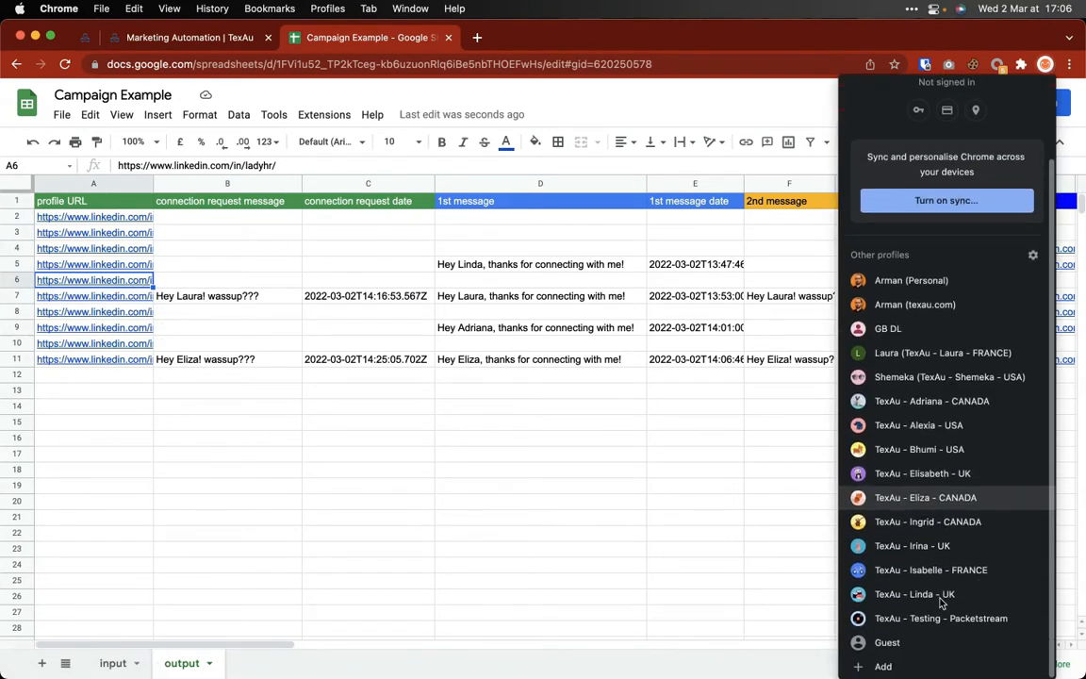
{"action": "left_click", "coordinate": [929, 546]}
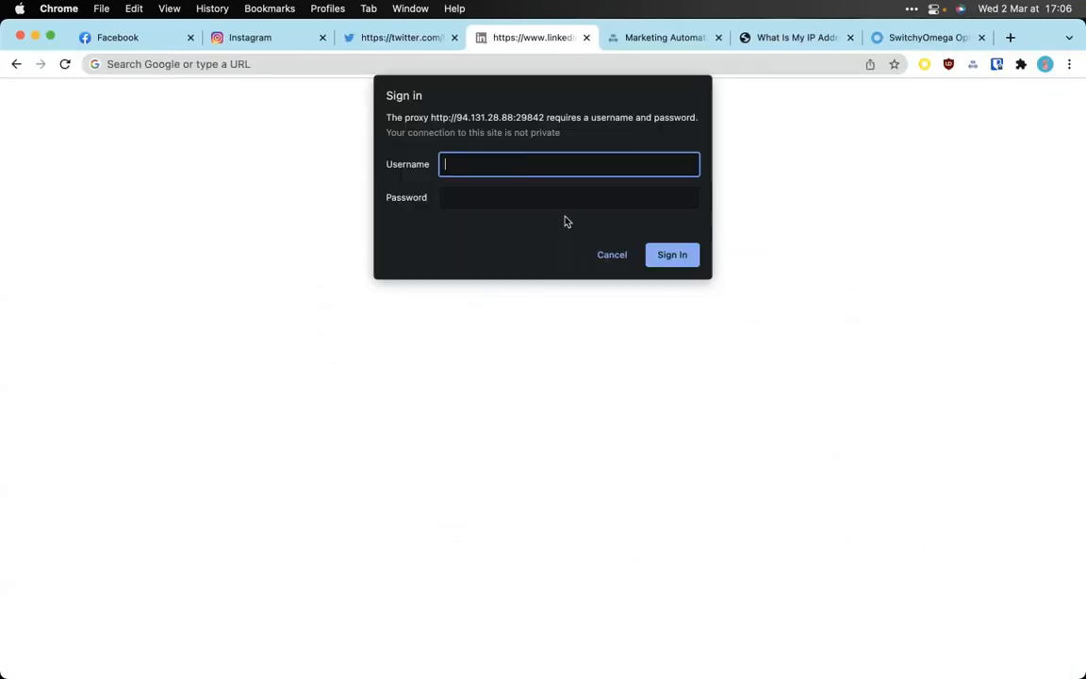
{"action": "left_click", "coordinate": [614, 249]}
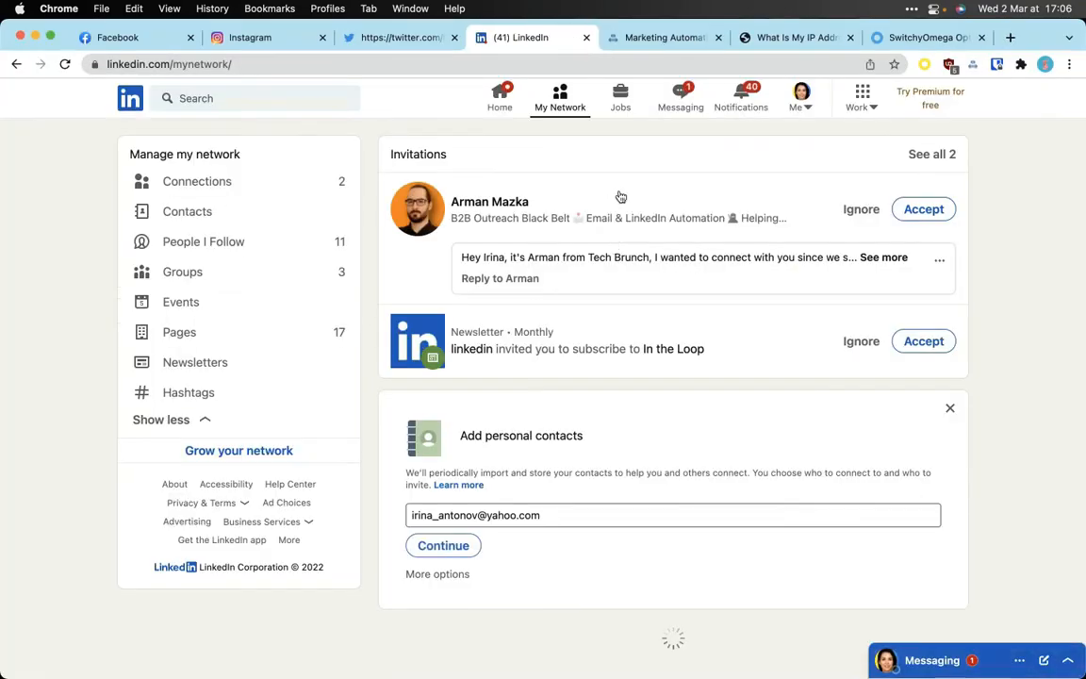
{"action": "left_click", "coordinate": [683, 100]}
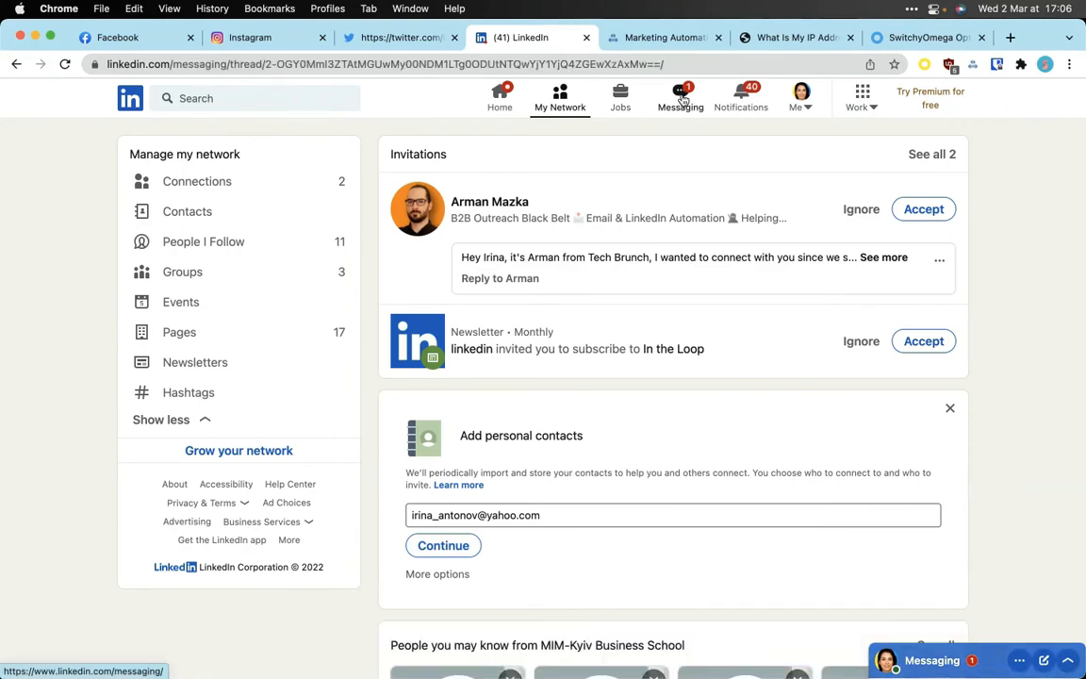
{"action": "left_click", "coordinate": [560, 98]}
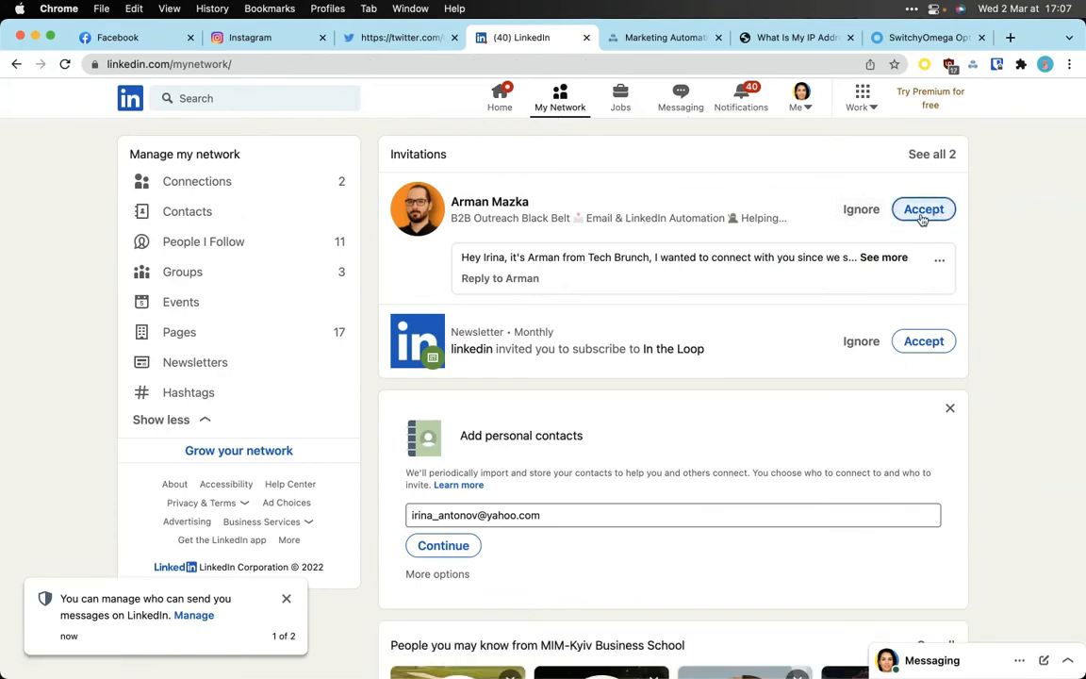
Step: Return to the Campaign Example sheet and select the profile URL in A8
{"action": "key", "text": "ctrl+Up"}
{"action": "left_click", "coordinate": [896, 223]}
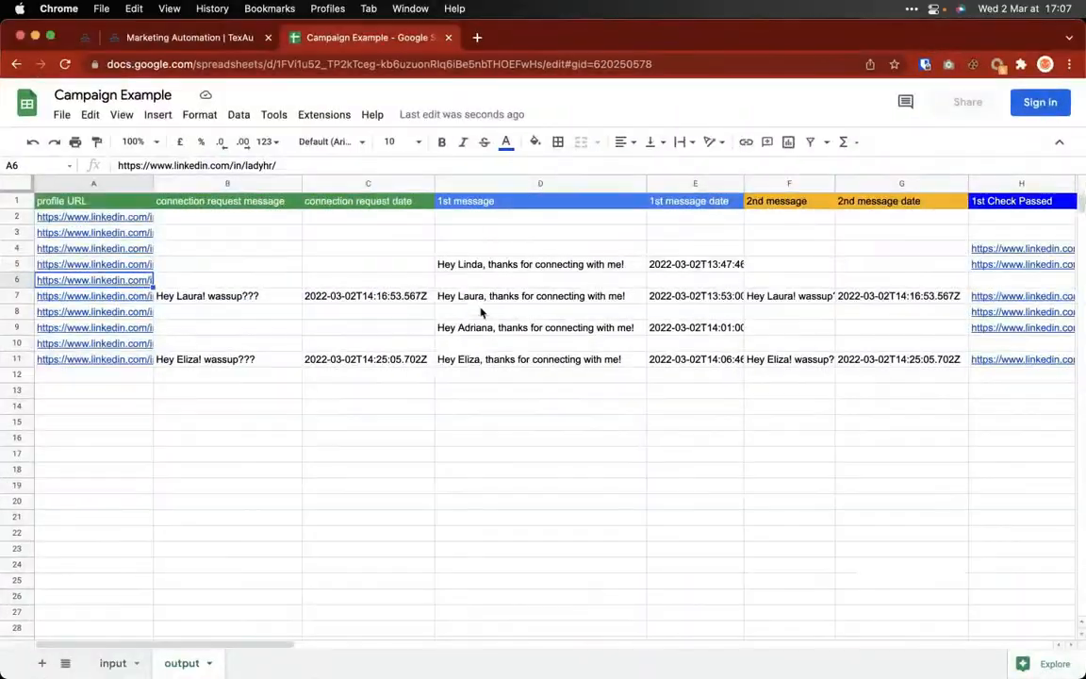
{"action": "left_click", "coordinate": [191, 322]}
{"action": "left_click", "coordinate": [140, 314]}
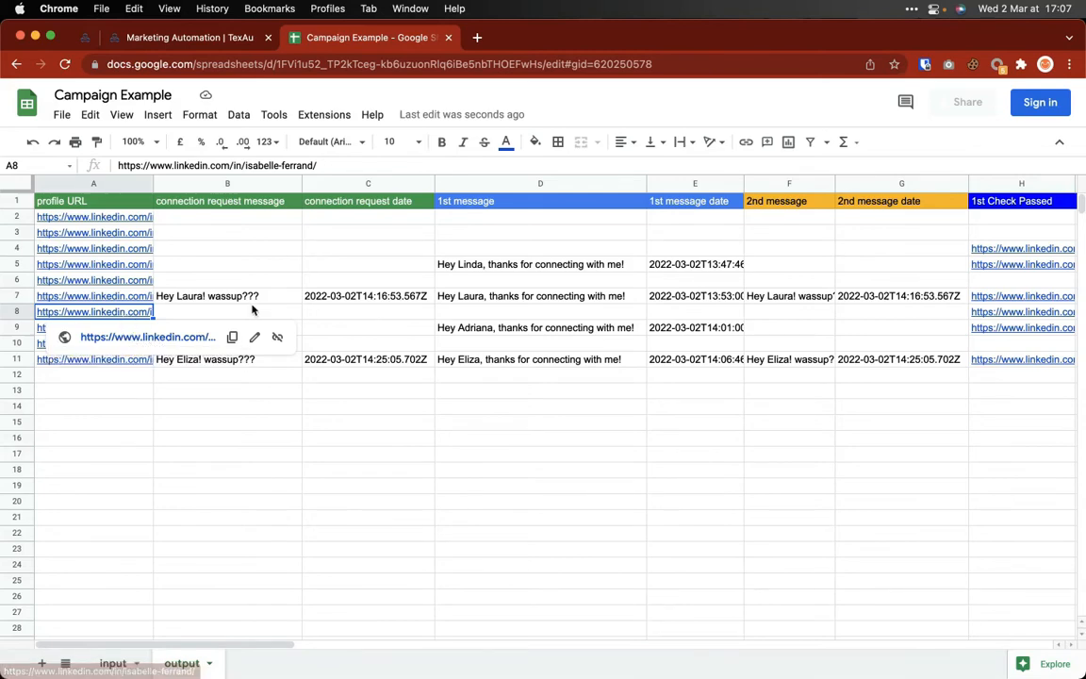
Step: Switch to the row 8 contact's Chrome profile and view its LinkedIn conversation with the campaign sender
{"action": "left_click", "coordinate": [1045, 64]}
{"action": "scroll", "coordinate": [943, 378], "scroll_direction": "down", "scroll_amount": 2}
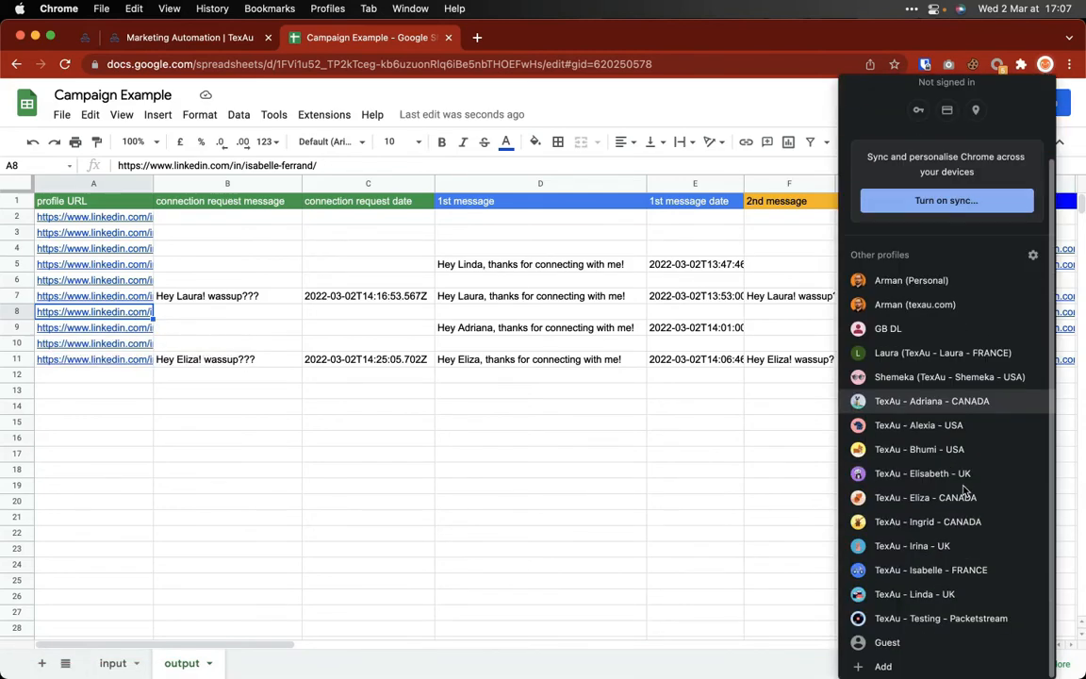
{"action": "left_click", "coordinate": [934, 571]}
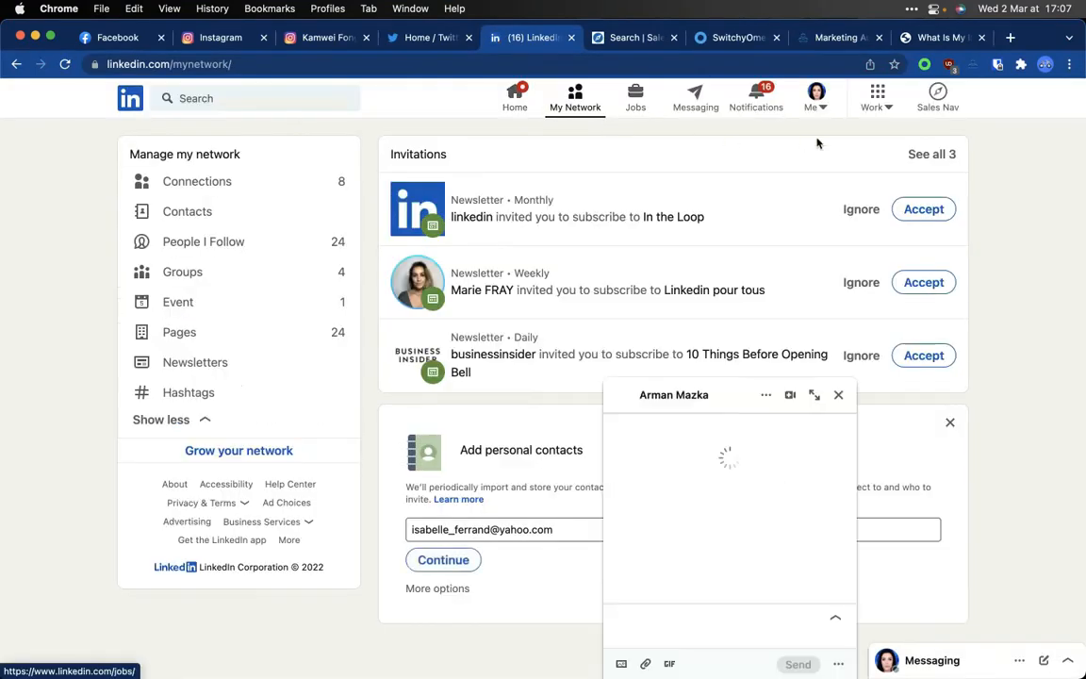
{"action": "left_click", "coordinate": [694, 100]}
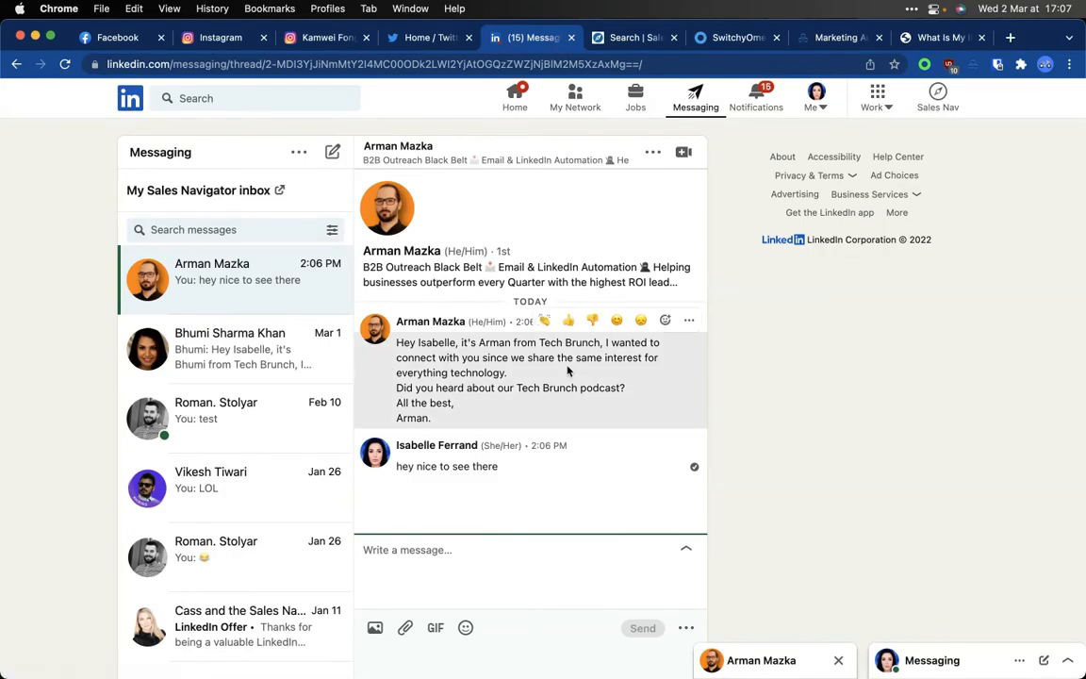
Step: Check the connection request message cell B8 in the Campaign Example sheet, and return to the contact's LinkedIn conversation
{"action": "key", "text": "ctrl+Up"}
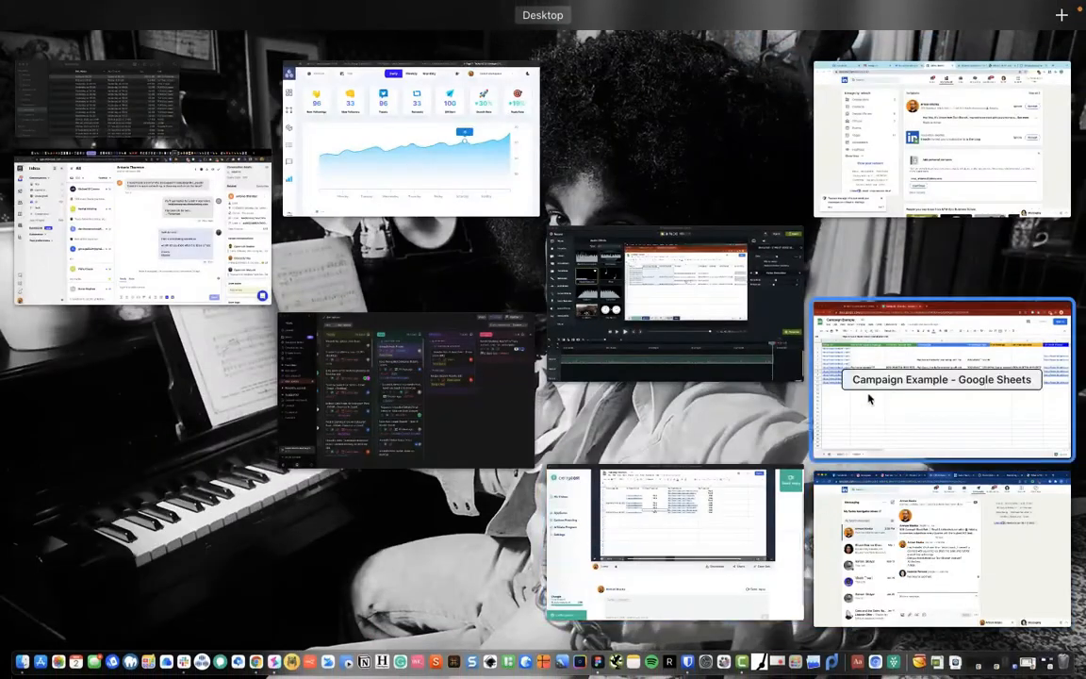
{"action": "left_click", "coordinate": [881, 391]}
{"action": "left_click", "coordinate": [220, 317]}
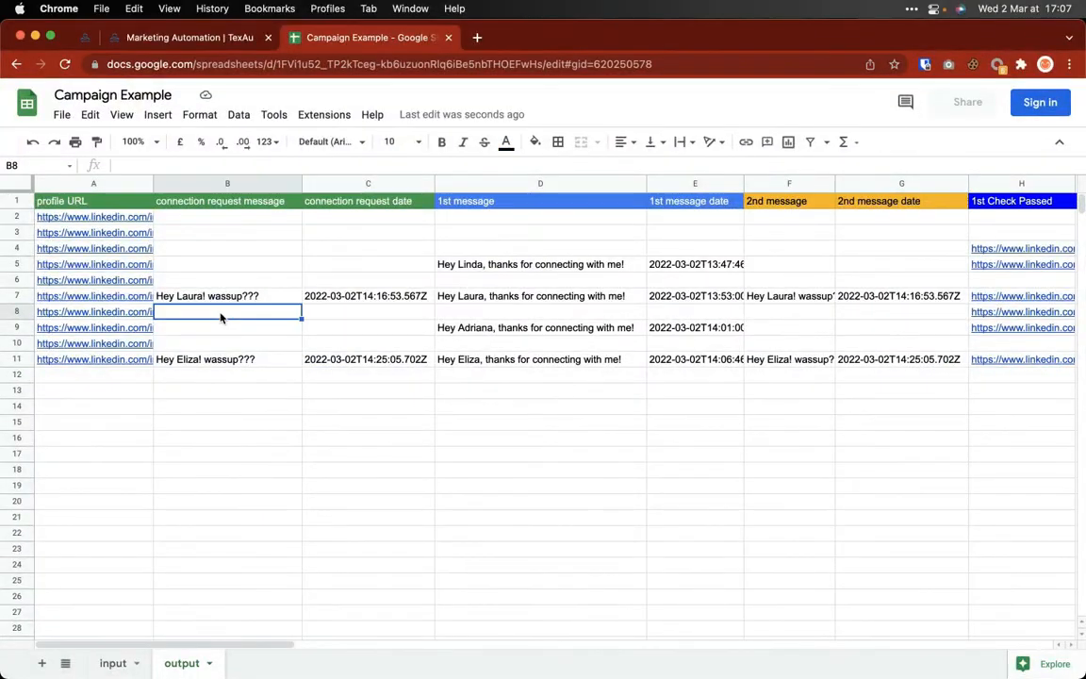
{"action": "key", "text": "ctrl+Up"}
{"action": "left_click", "coordinate": [845, 387]}
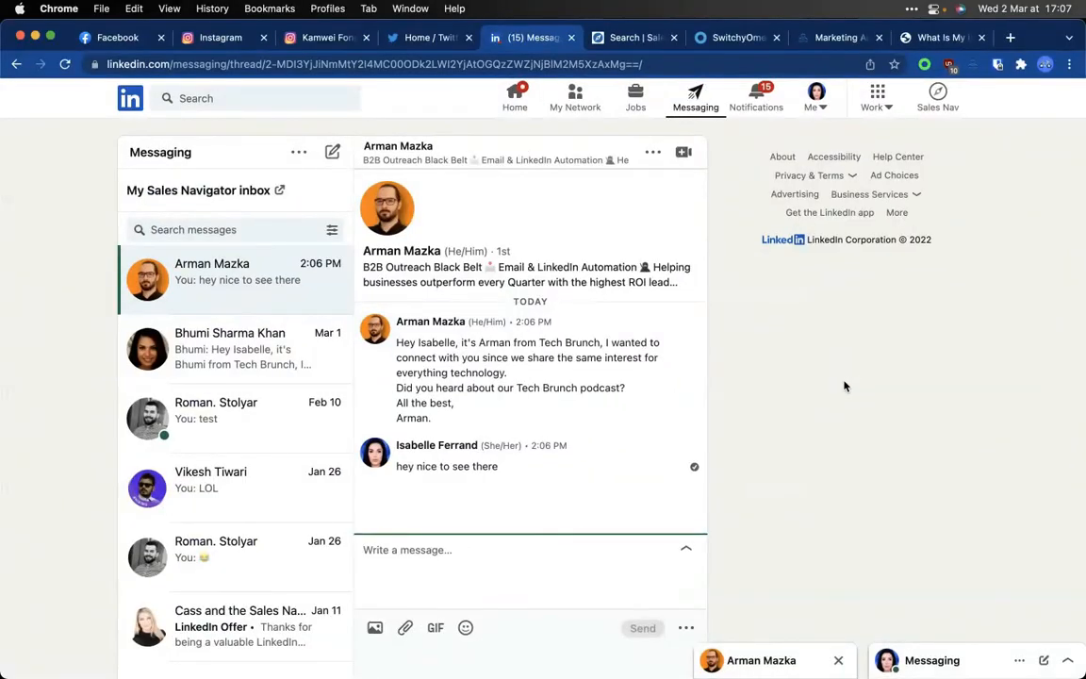
Step: Check the row 8 contact's LinkedIn network invitations, and go back to the conversation with the campaign sender
{"action": "left_click", "coordinate": [577, 98]}
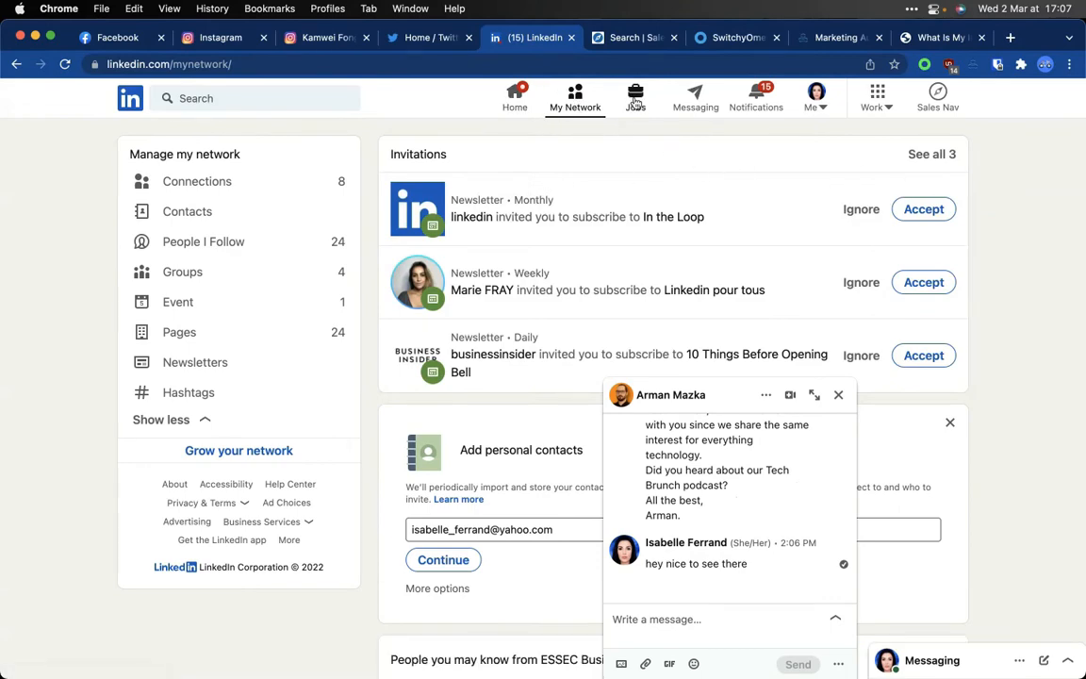
{"action": "left_click", "coordinate": [17, 64]}
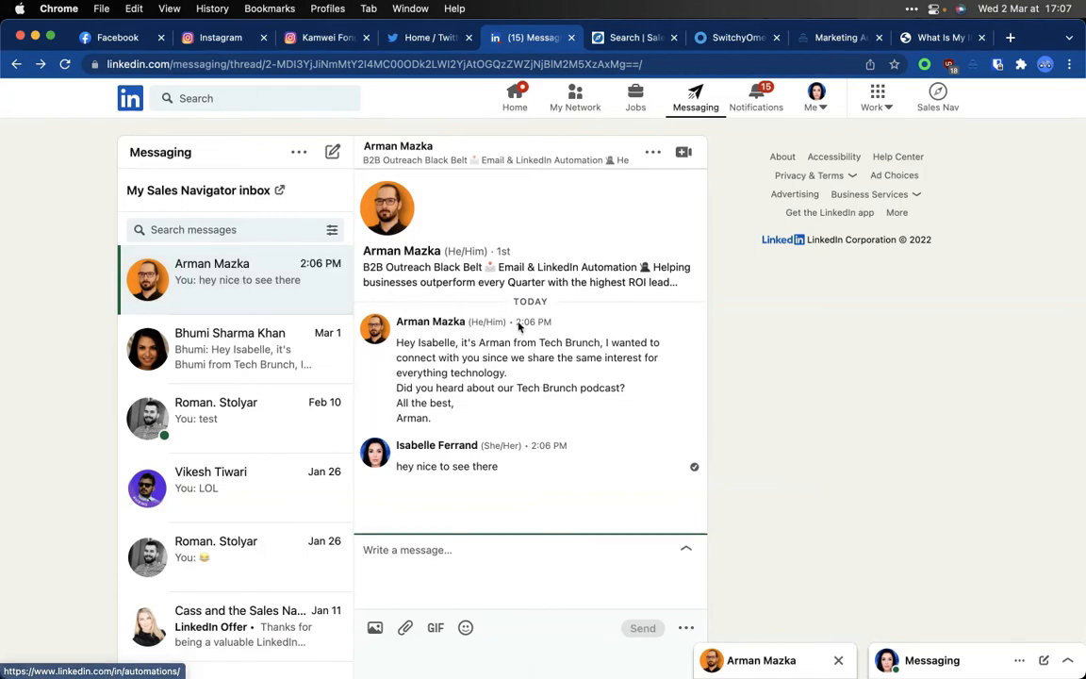
{"action": "key", "text": "ctrl+Up"}
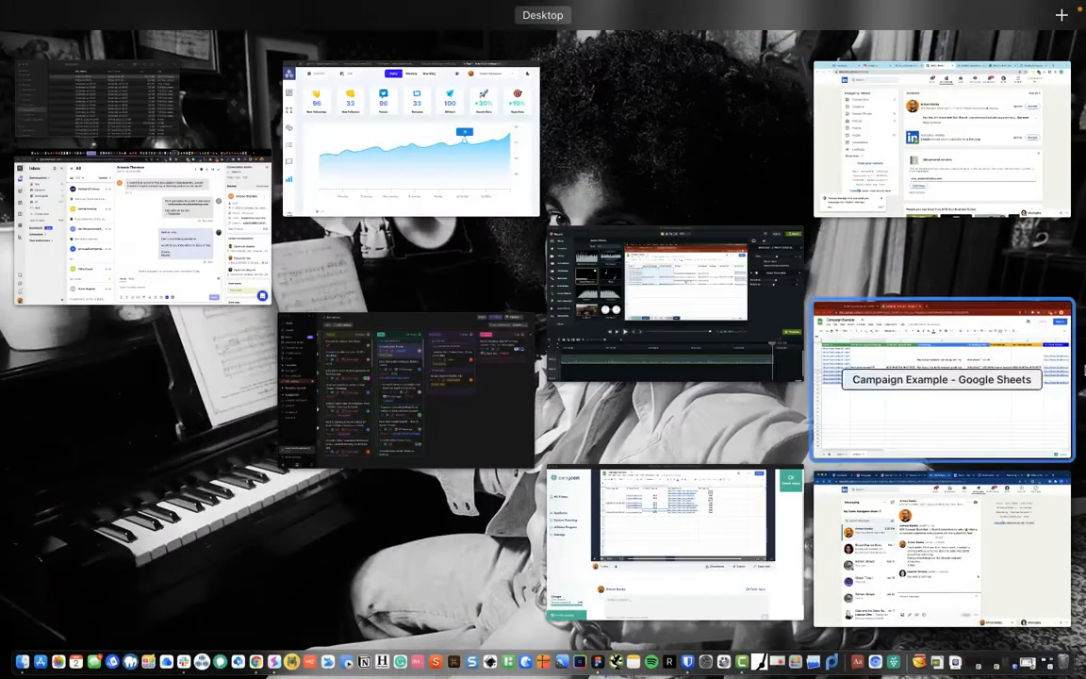
{"action": "left_click", "coordinate": [960, 530]}
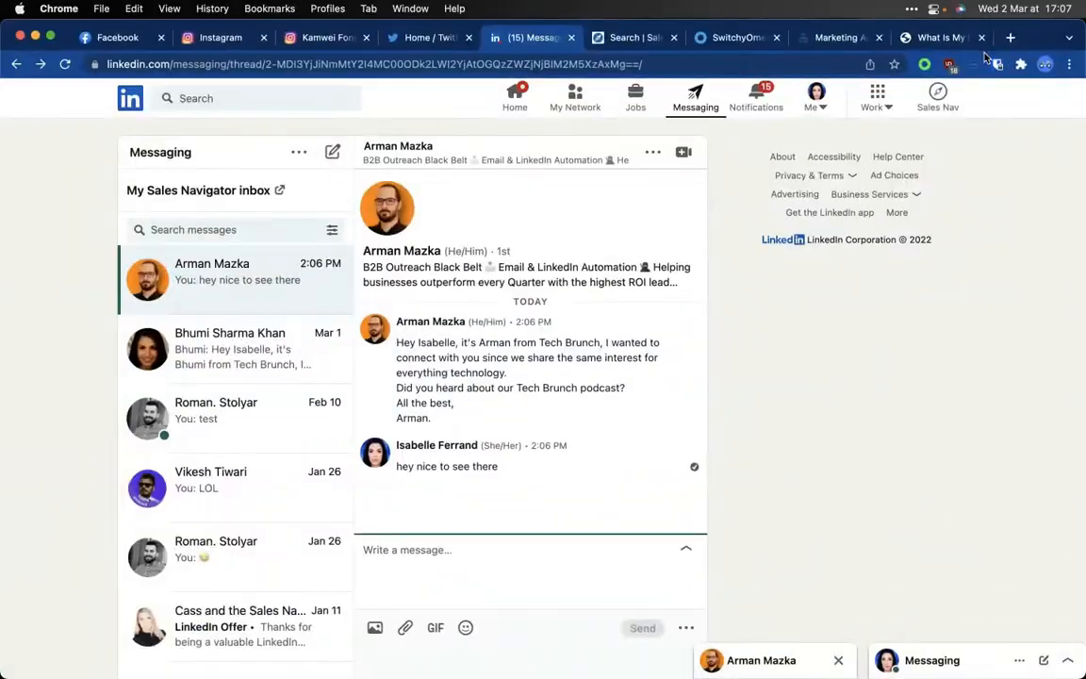
Step: Switch to the campaign sender's own Chrome window and bring up its LinkedIn My Network page
{"action": "key", "text": "ctrl+Up"}
{"action": "left_click", "coordinate": [910, 139]}
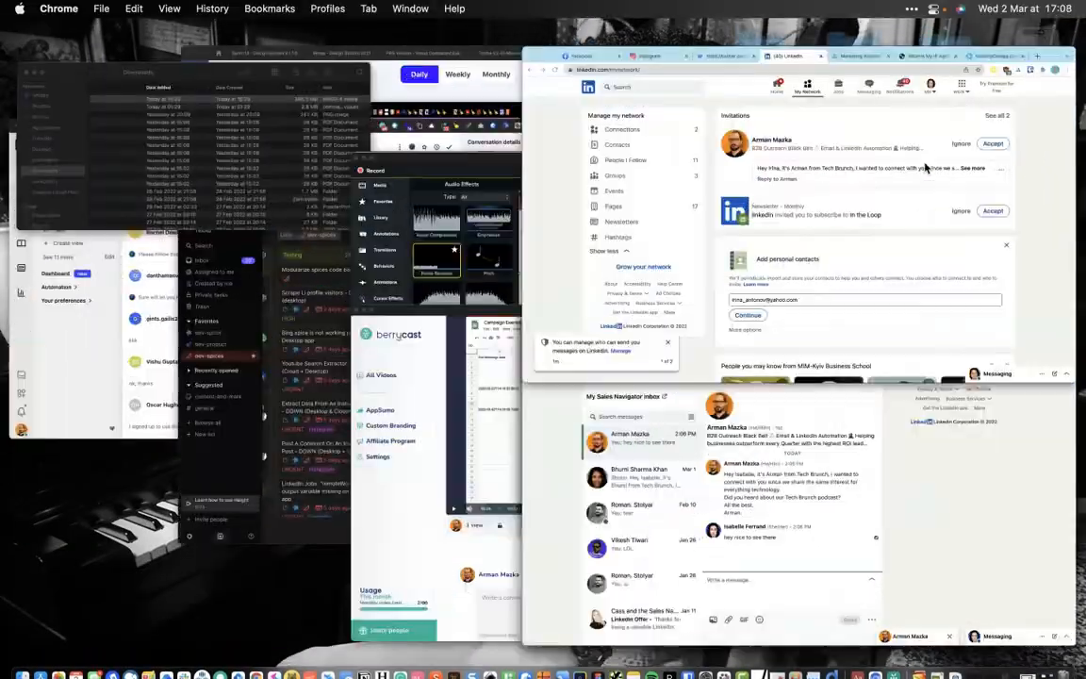
{"action": "key", "text": "ctrl+Up"}
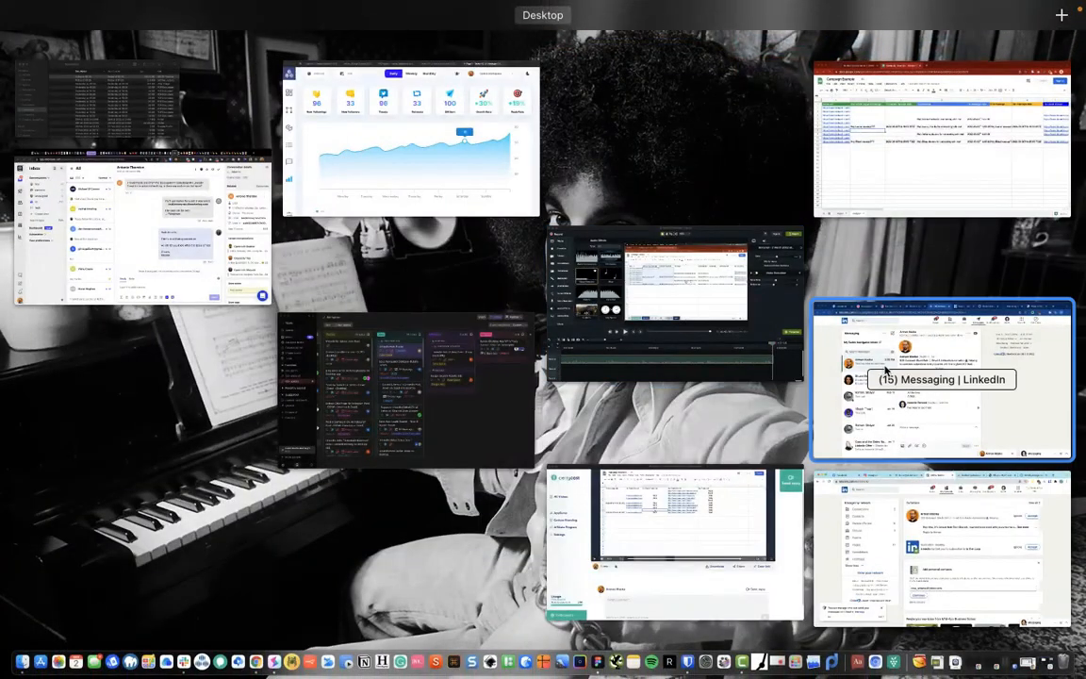
{"action": "left_click", "coordinate": [205, 226]}
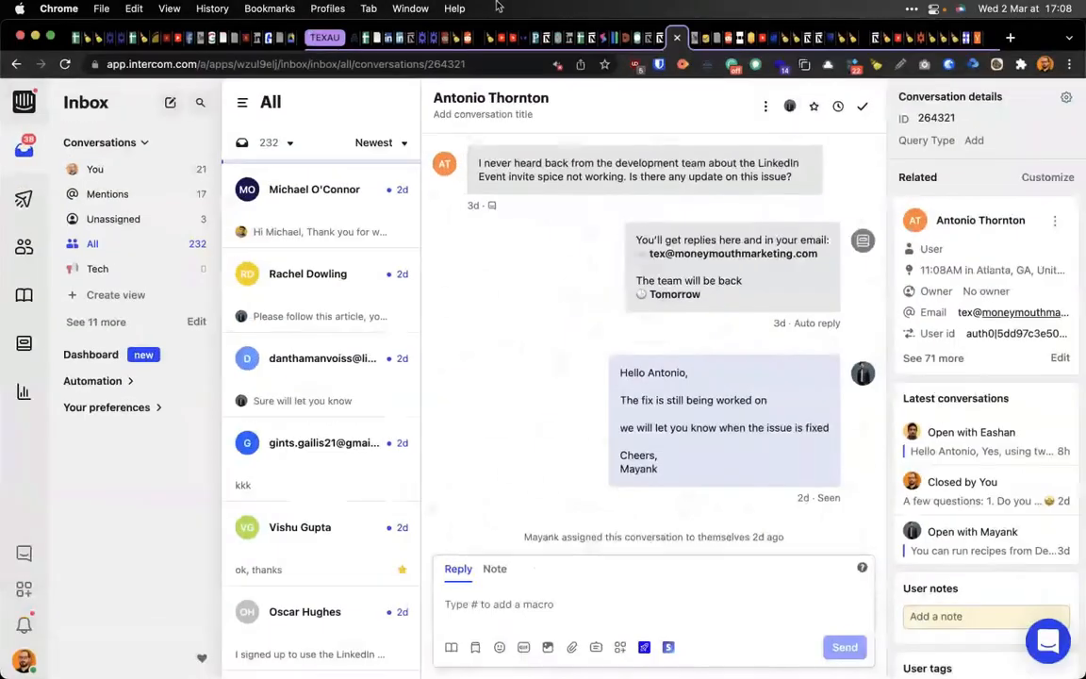
{"action": "left_click", "coordinate": [387, 39]}
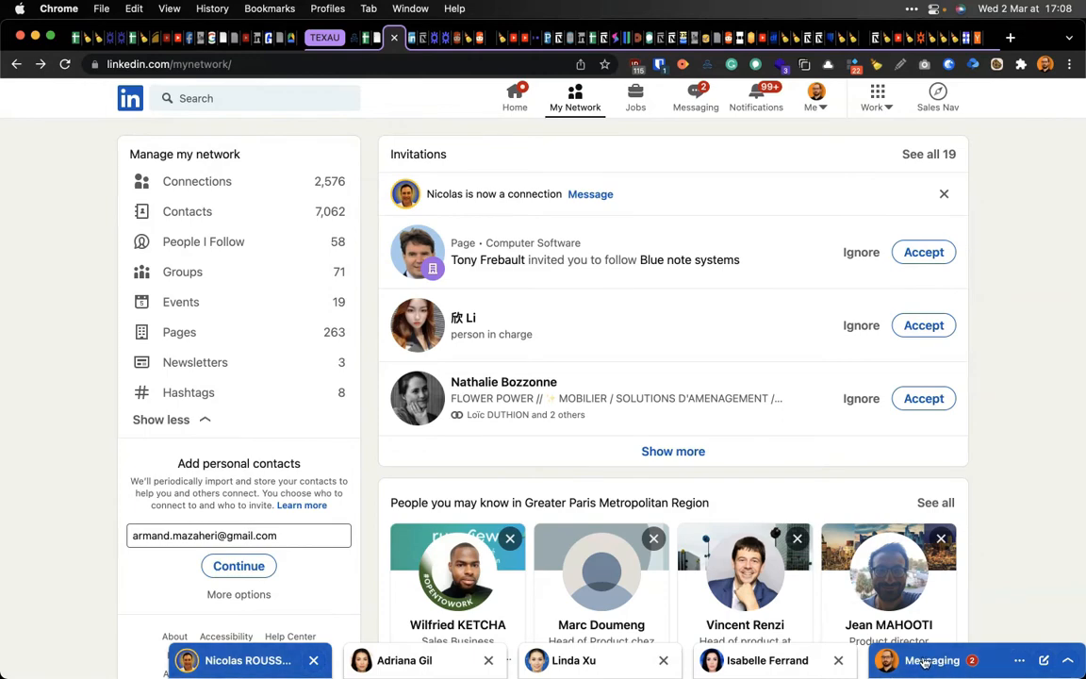
Step: View the newest conversation in the campaign sender's LinkedIn inbox, on the full messaging page
{"action": "left_click", "coordinate": [925, 663]}
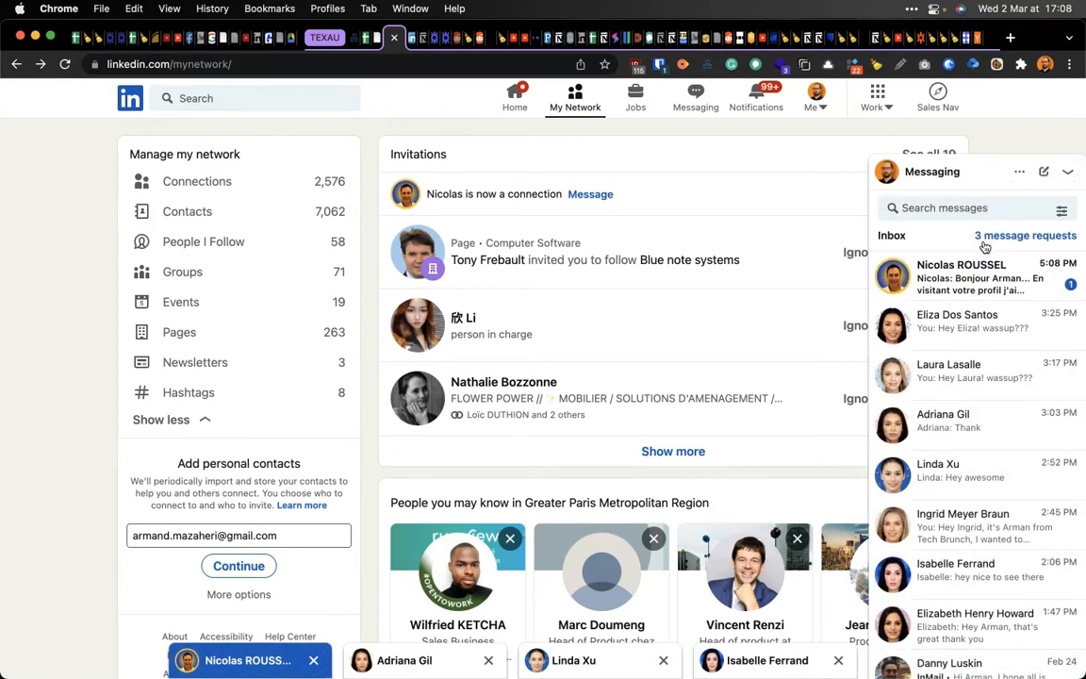
{"action": "left_click", "coordinate": [973, 281]}
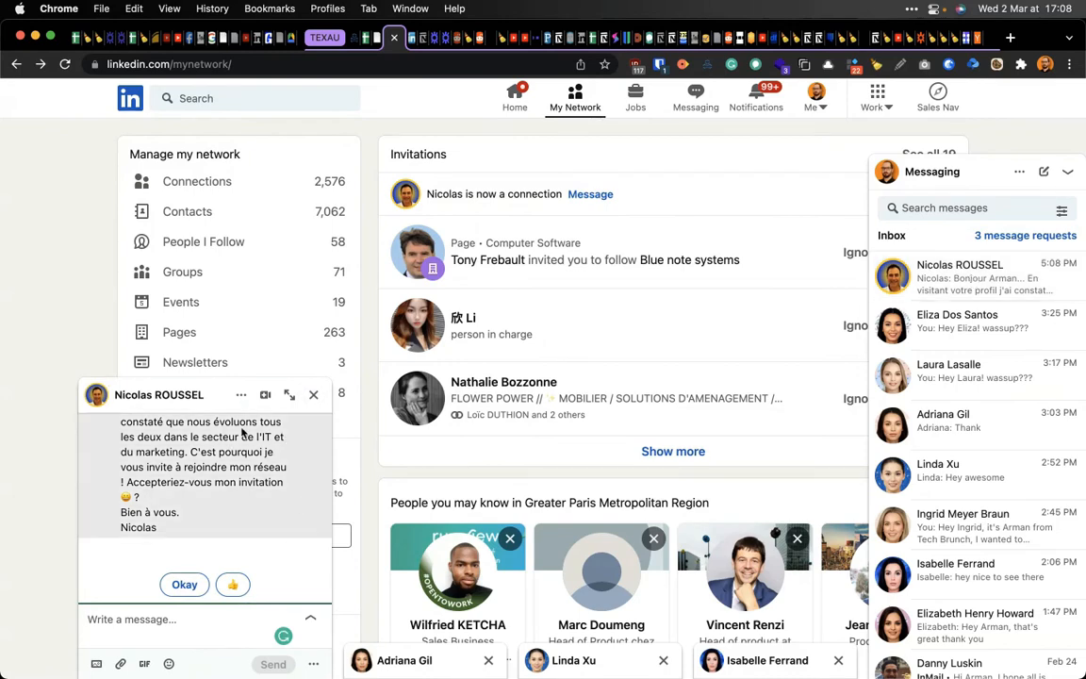
{"action": "left_click", "coordinate": [702, 98]}
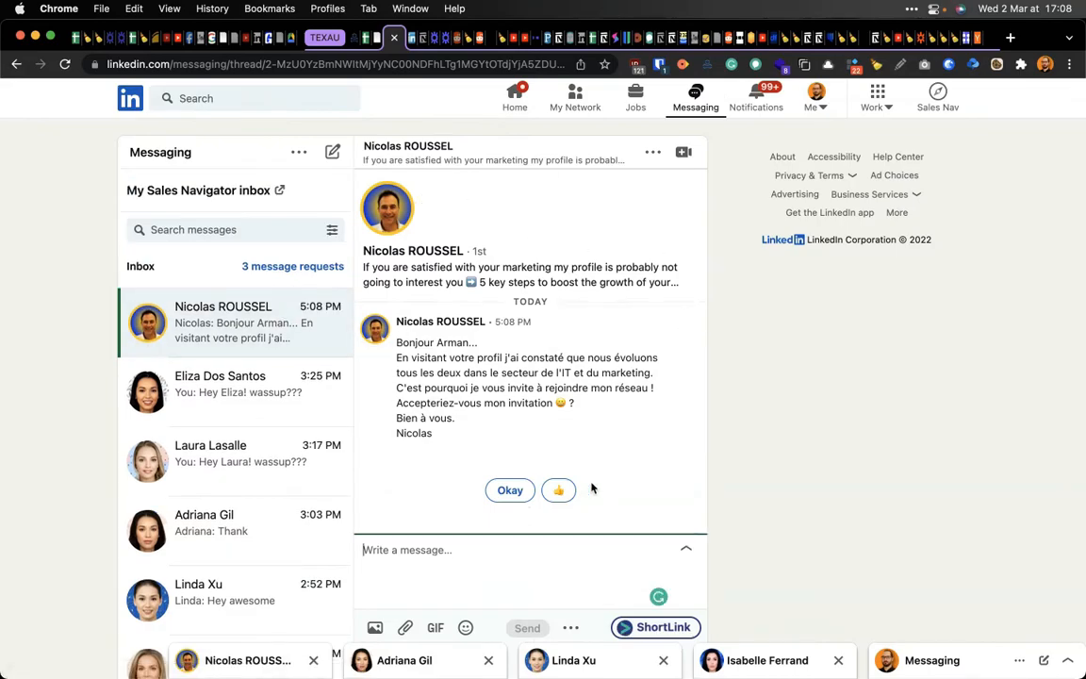
Step: Return to the Campaign Example sheet and examine connection request messages B7:B11, selecting B8:B10
{"action": "key", "text": "ctrl+Up"}
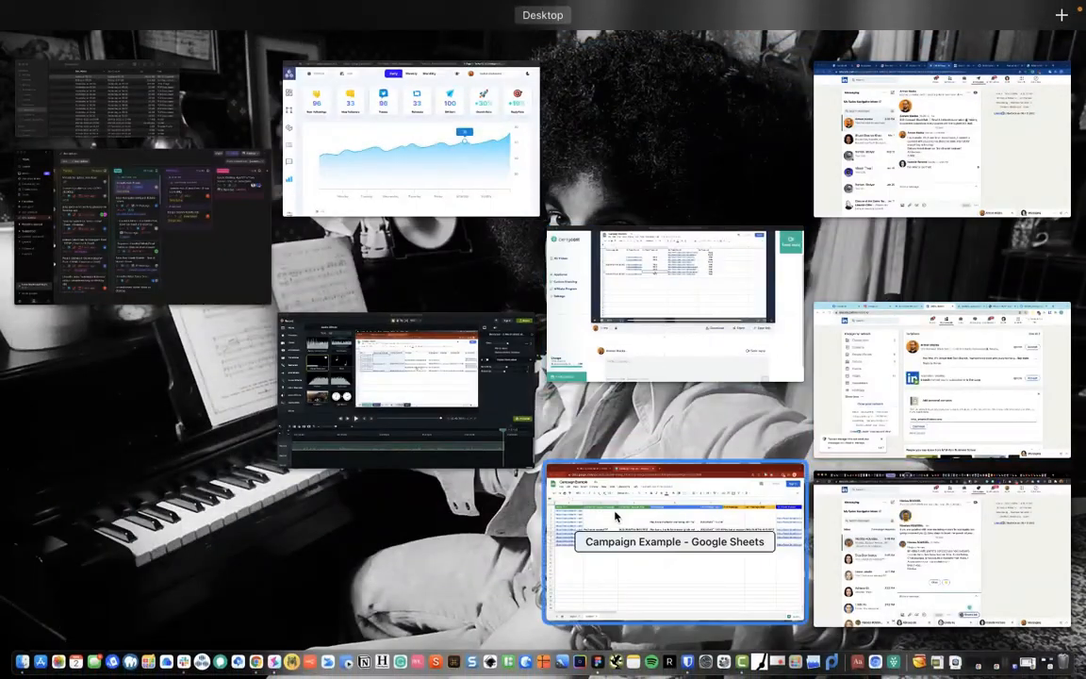
{"action": "left_click", "coordinate": [615, 515]}
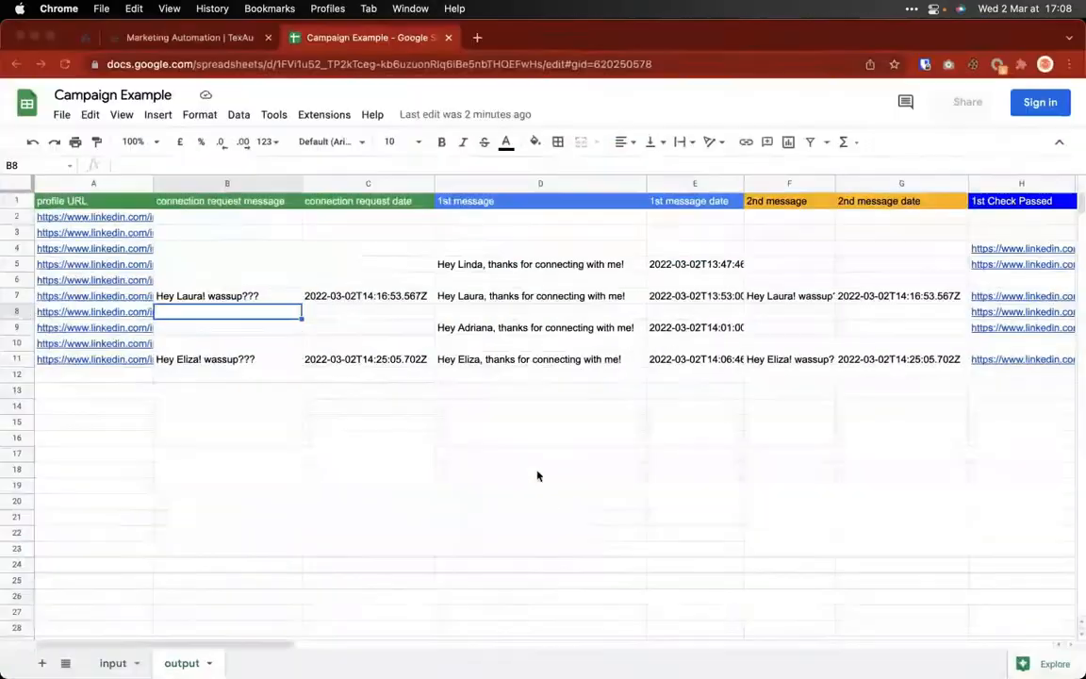
{"action": "left_click", "coordinate": [208, 319]}
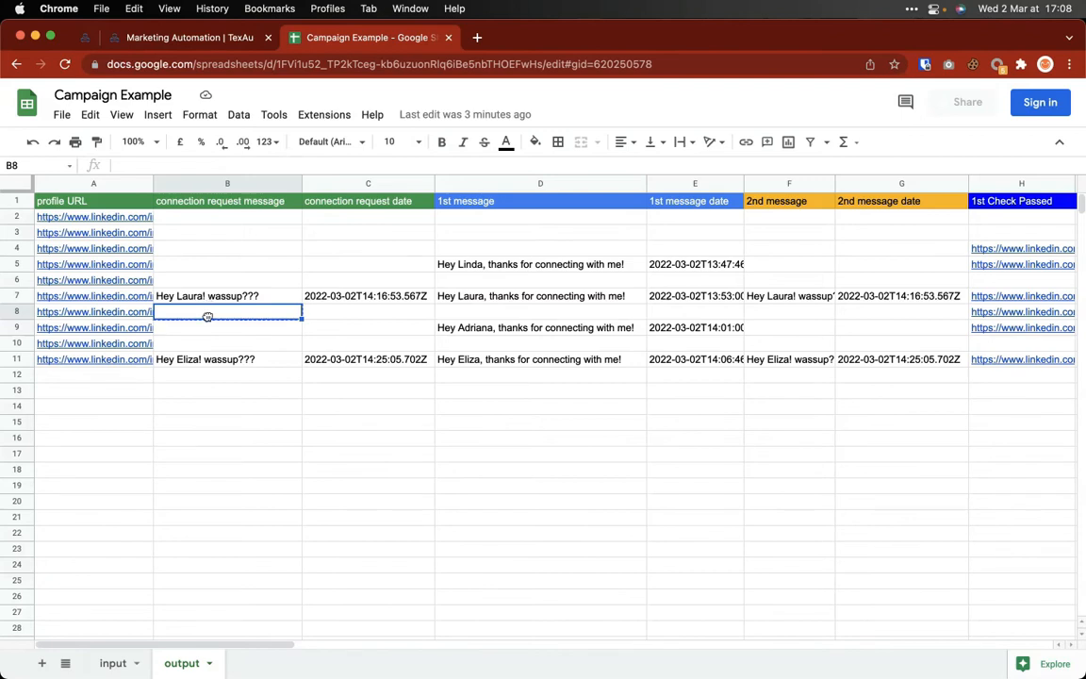
{"action": "left_click_drag", "start_coordinate": [207, 301], "coordinate": [212, 362]}
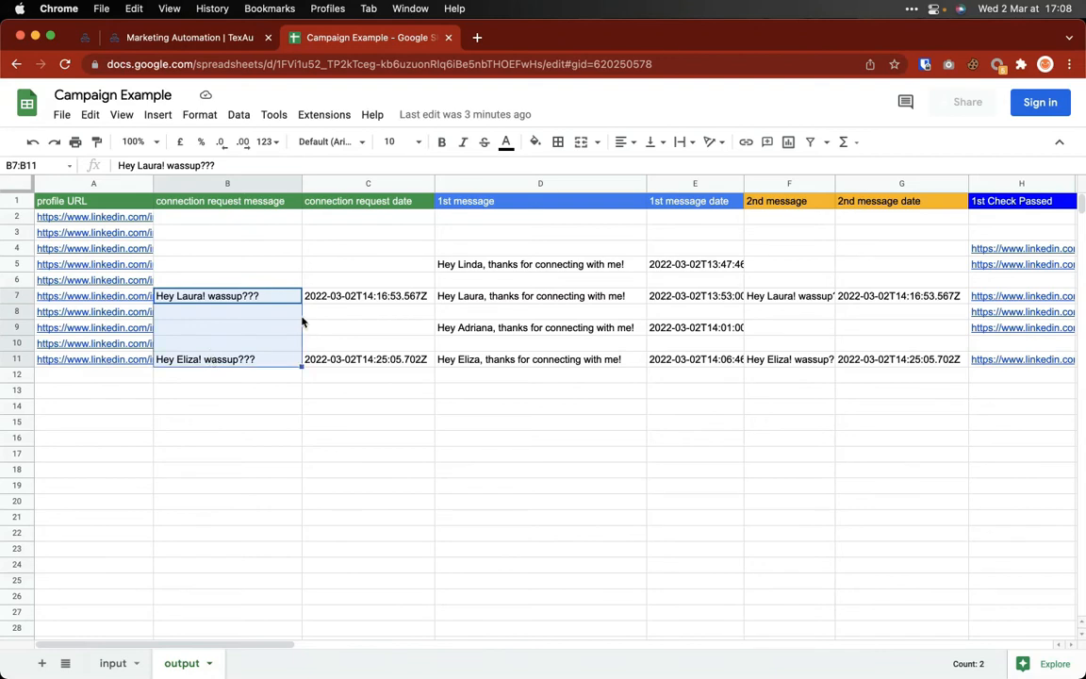
{"action": "left_click_drag", "start_coordinate": [227, 318], "coordinate": [227, 348]}
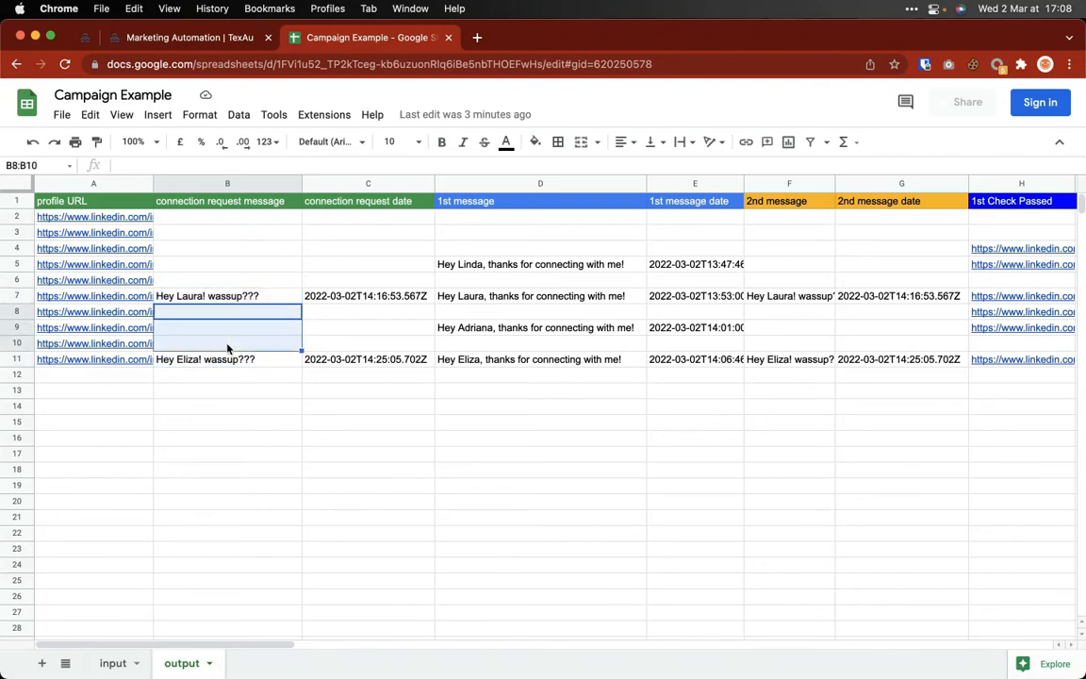
Step: Switch to the campaign sender's LinkedIn messaging window and highlight the text of the newest received message
{"action": "key", "text": "ctrl+Up"}
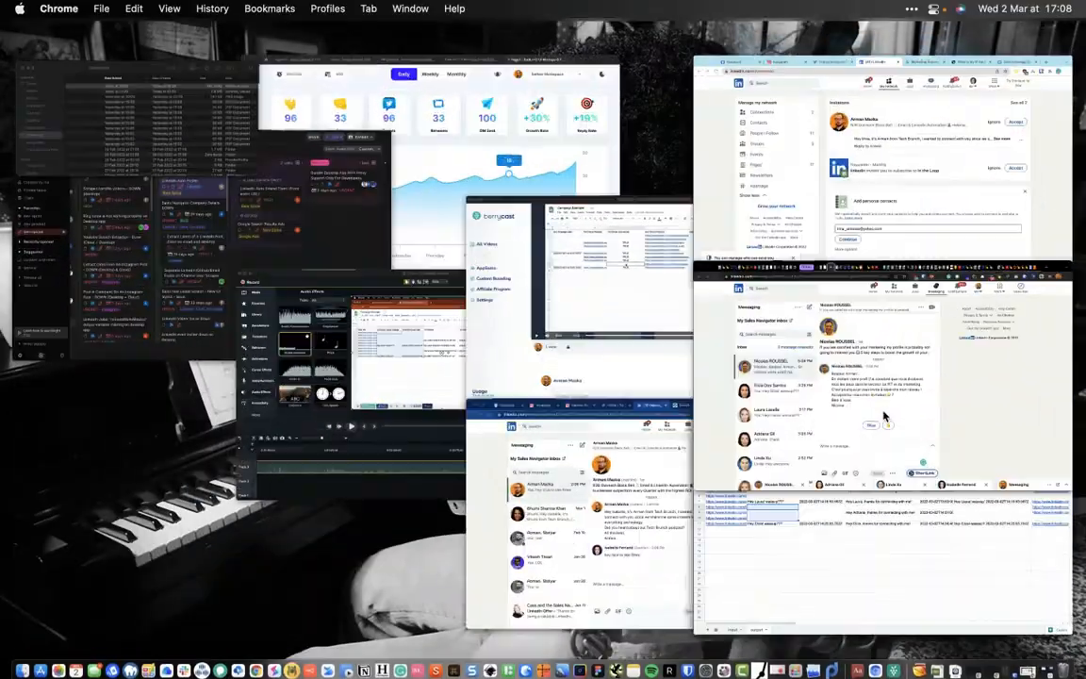
{"action": "left_click", "coordinate": [884, 416]}
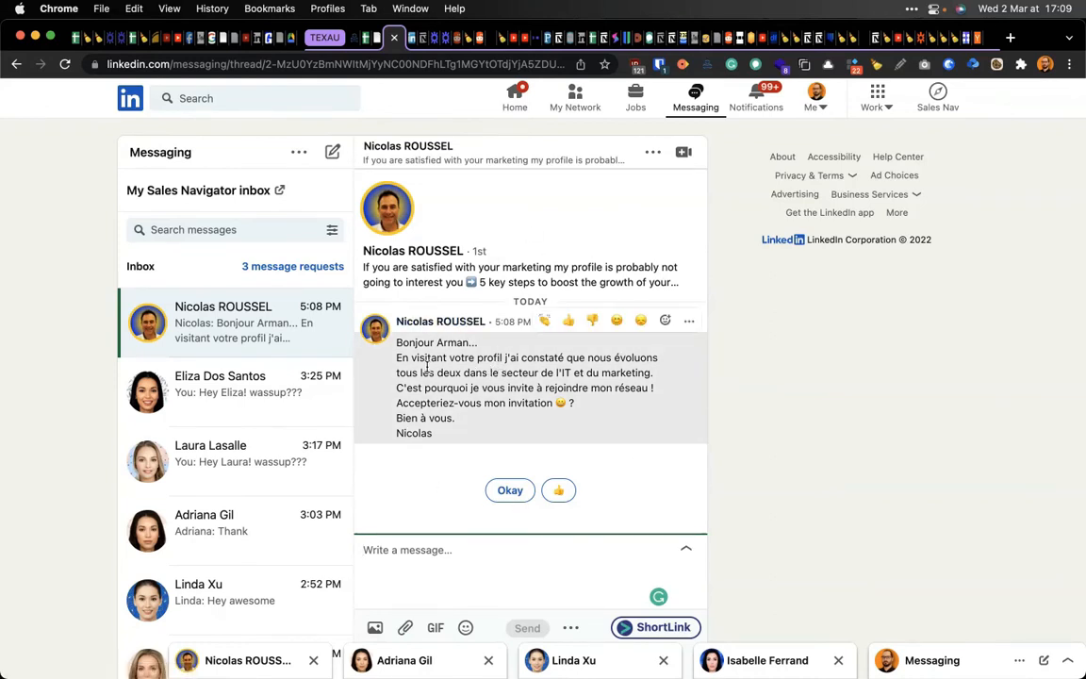
{"action": "left_click_drag", "start_coordinate": [396, 343], "coordinate": [505, 426]}
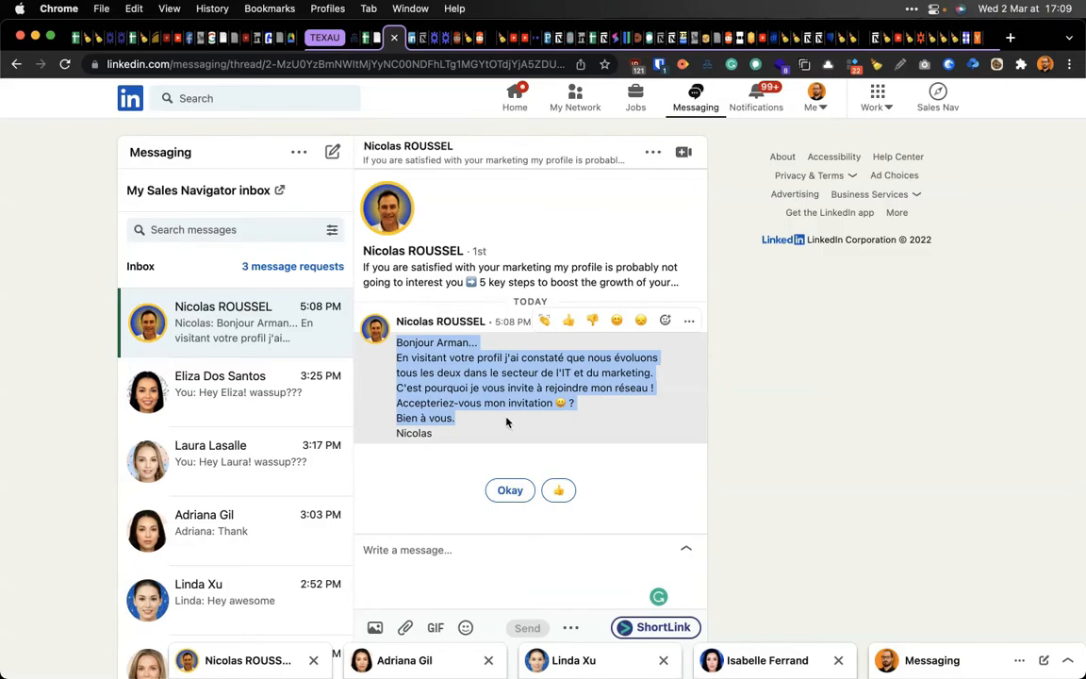
Step: Return to the Campaign Example sheet and examine the 1st message entries in D5, D7, D9 and D11, starting from B8
{"action": "key", "text": "ctrl+Up"}
{"action": "left_click", "coordinate": [898, 366]}
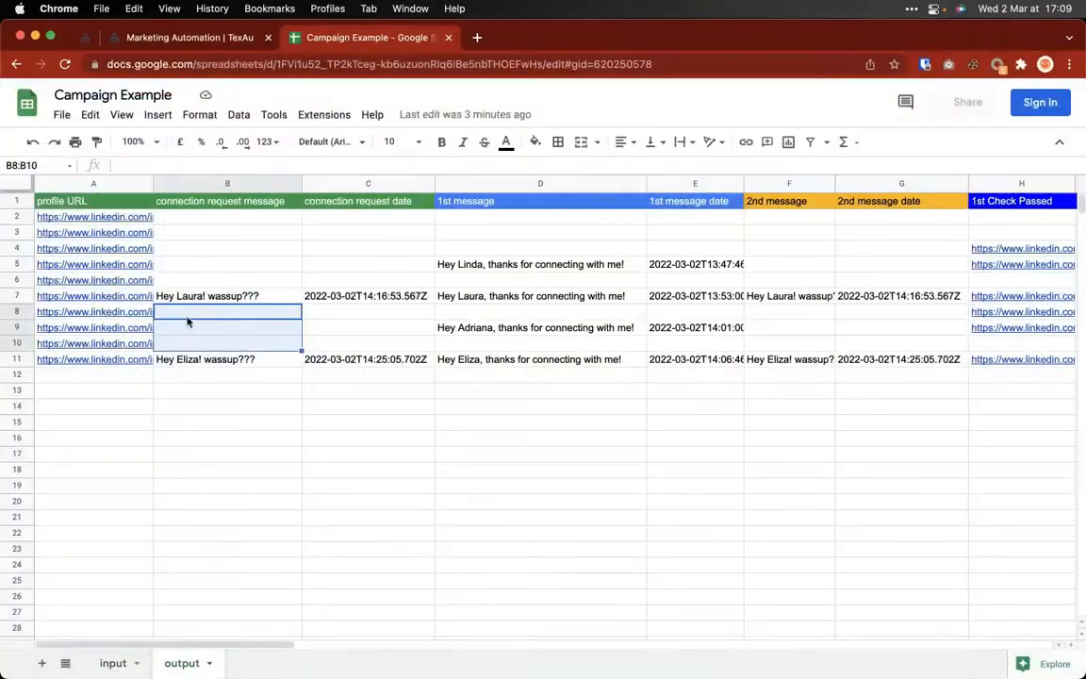
{"action": "left_click", "coordinate": [190, 320]}
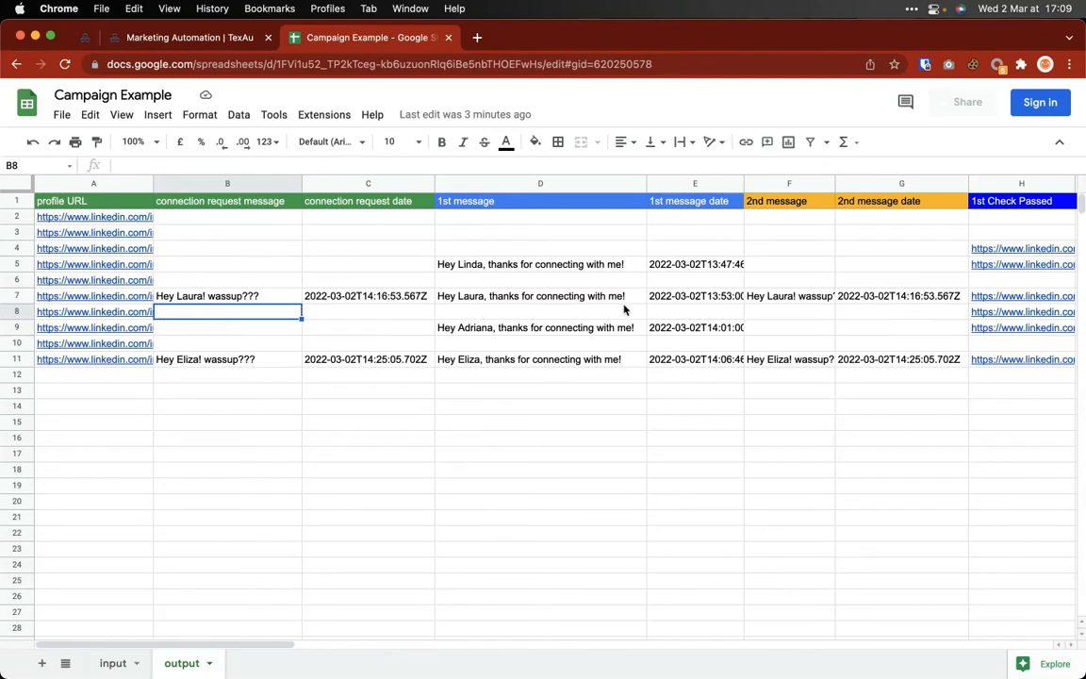
{"action": "left_click", "coordinate": [487, 267]}
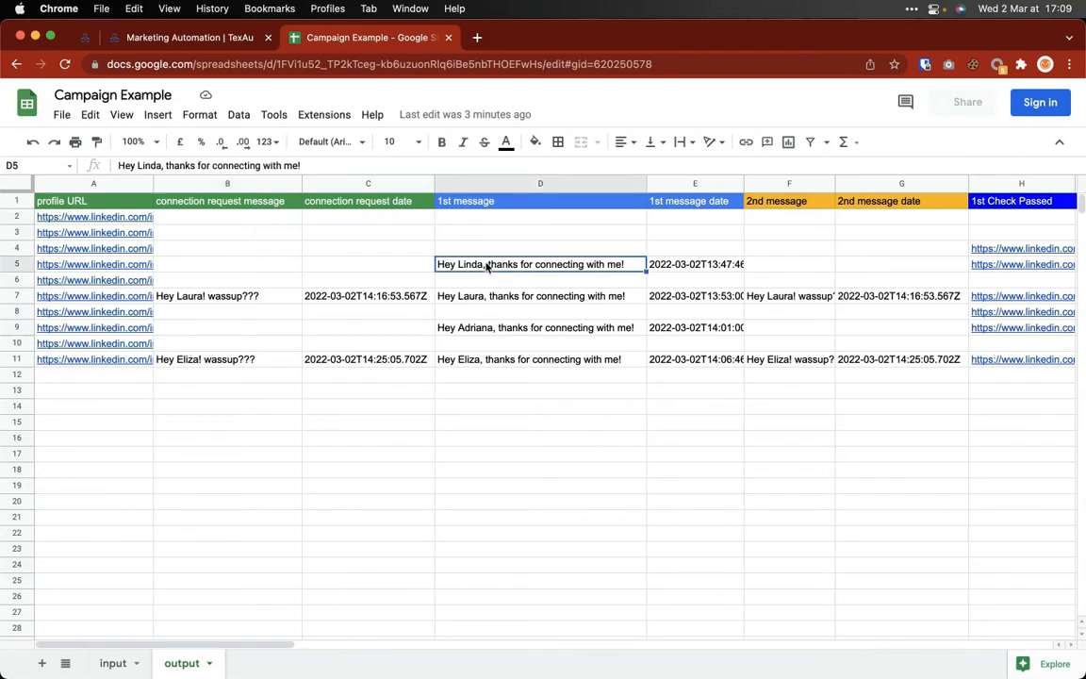
{"action": "left_click", "coordinate": [477, 300]}
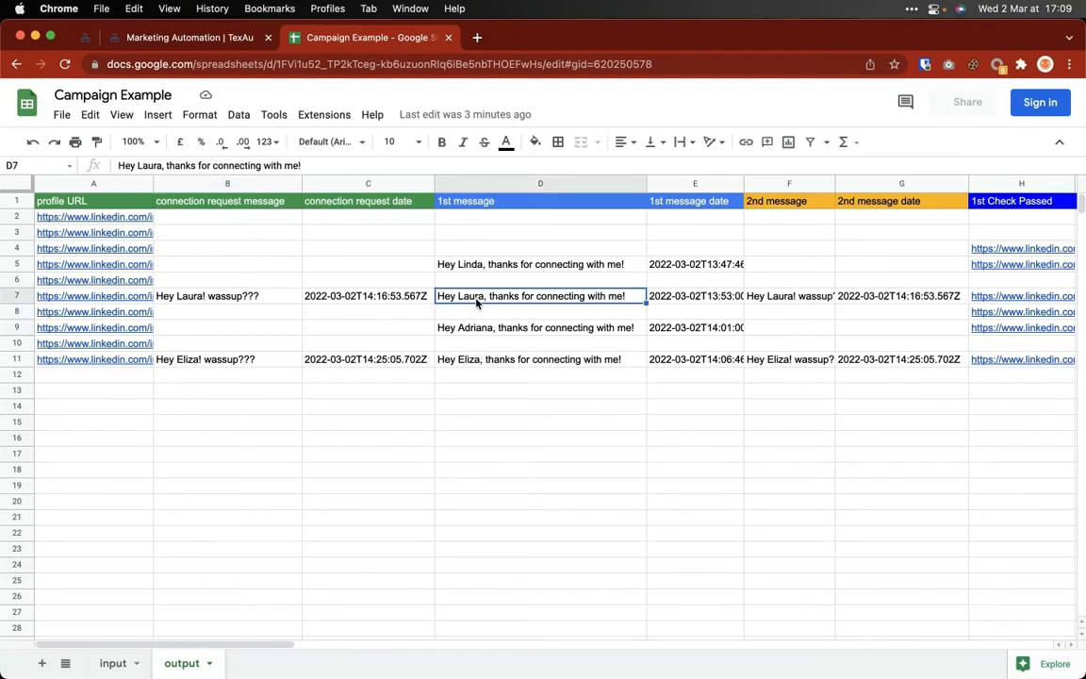
{"action": "left_click", "coordinate": [476, 329]}
{"action": "left_click", "coordinate": [476, 362]}
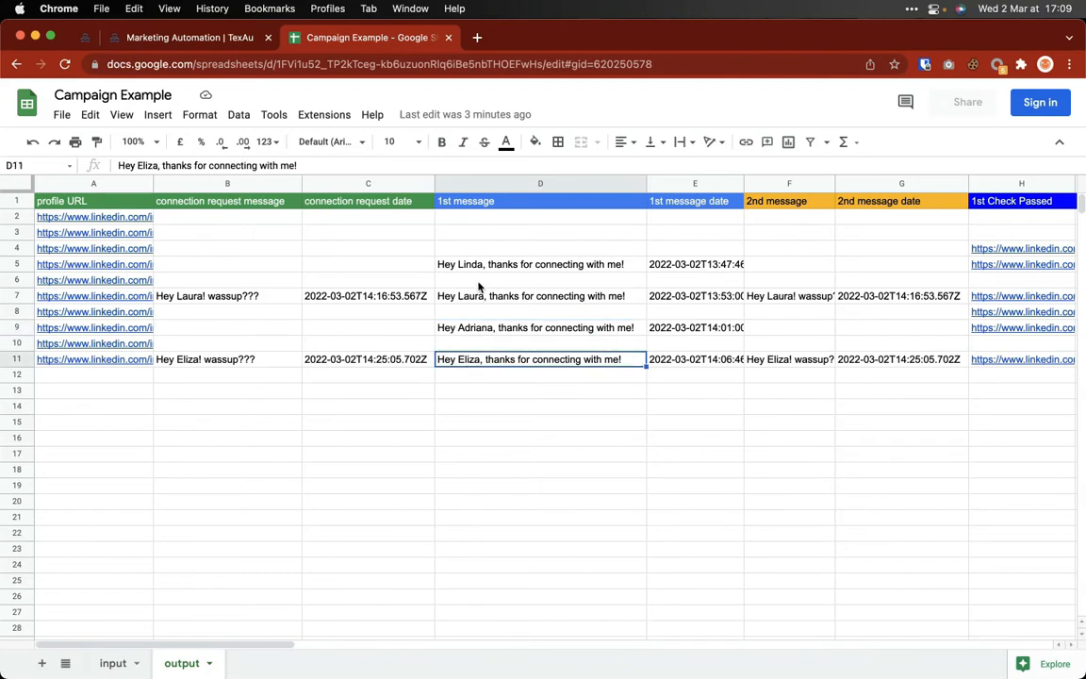
Step: Examine the empty 1st message cells D6, D8 and D10 alongside the profile URLs in A6 and A10
{"action": "left_click", "coordinate": [479, 283]}
{"action": "left_click", "coordinate": [115, 282]}
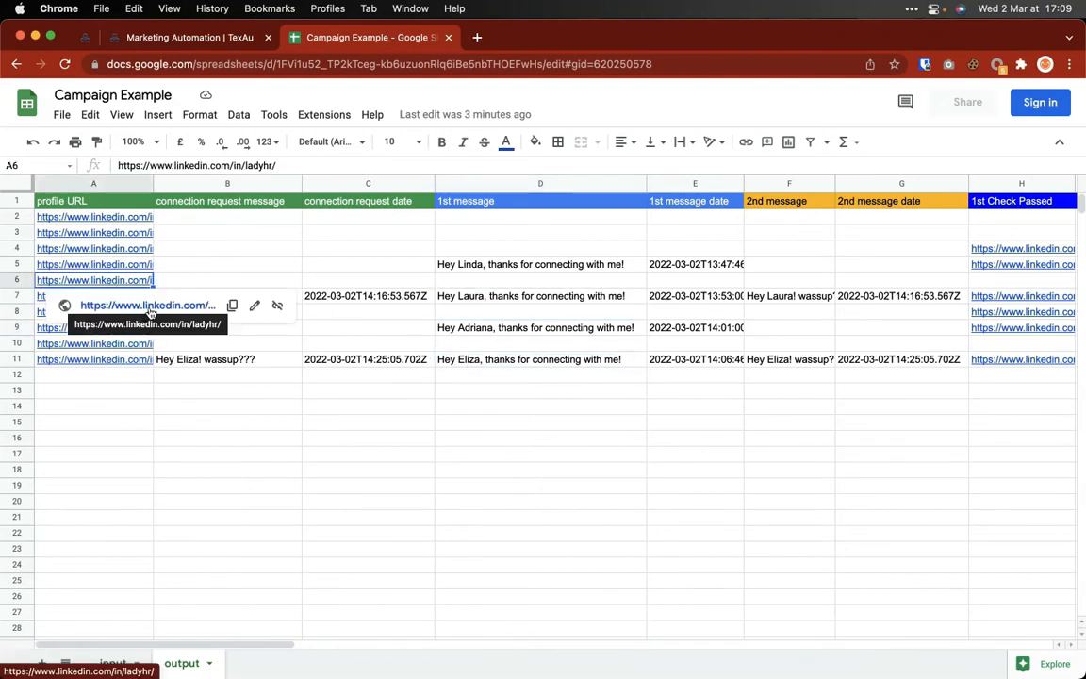
{"action": "left_click", "coordinate": [492, 310]}
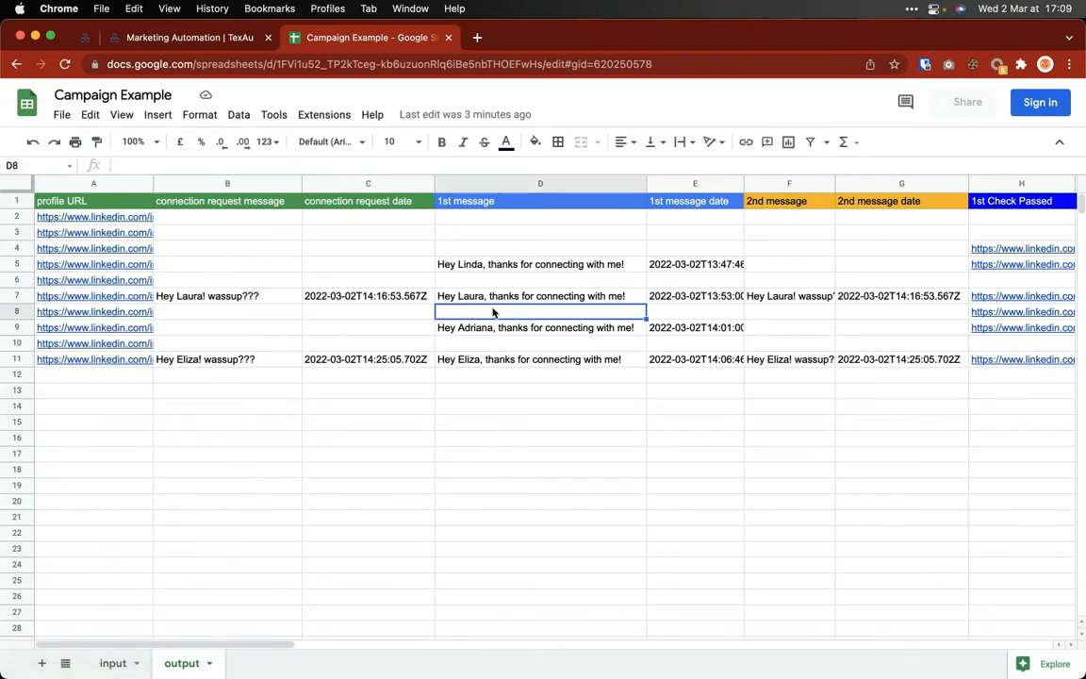
{"action": "left_click", "coordinate": [478, 344]}
{"action": "mouse_move", "coordinate": [128, 345]}
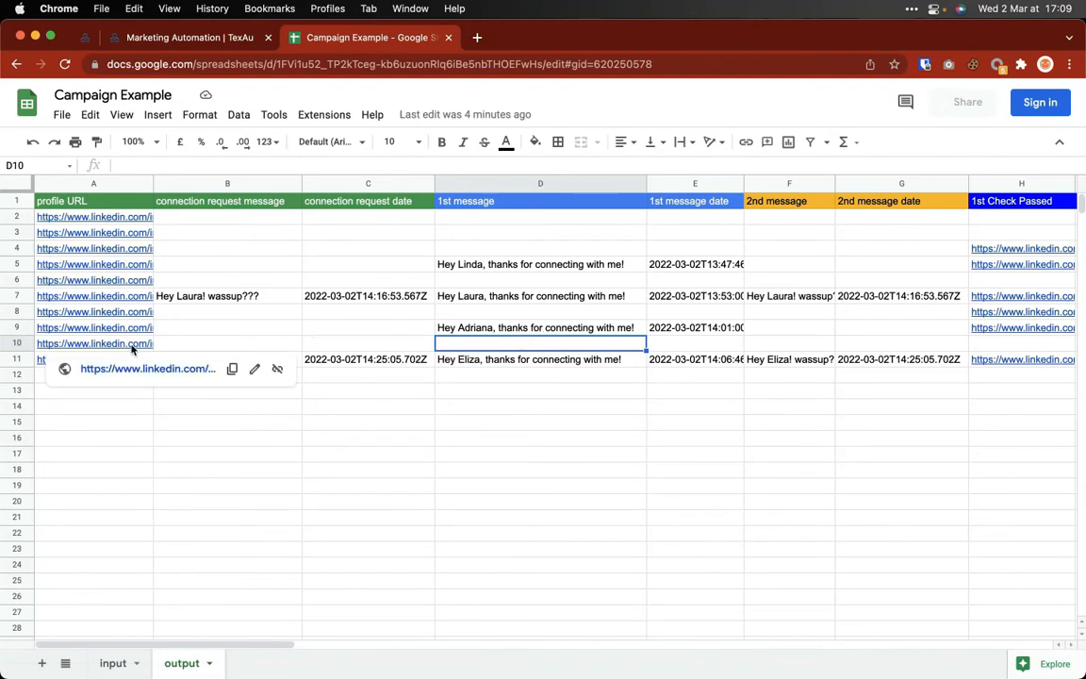
Step: Compare row 10's 1st and 2nd check results in I10 and K10, and inspect the 1st check cell I6
{"action": "scroll", "coordinate": [634, 336], "scroll_direction": "right", "scroll_amount": 10}
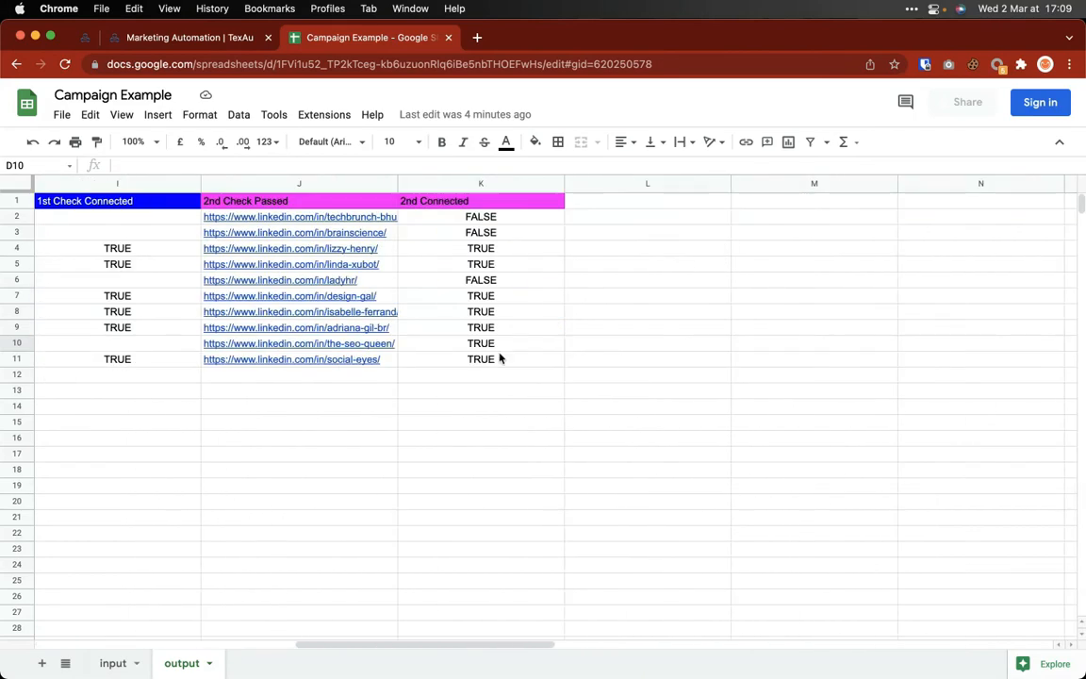
{"action": "scroll", "coordinate": [406, 363], "scroll_direction": "left", "scroll_amount": 3}
{"action": "left_click", "coordinate": [347, 345]}
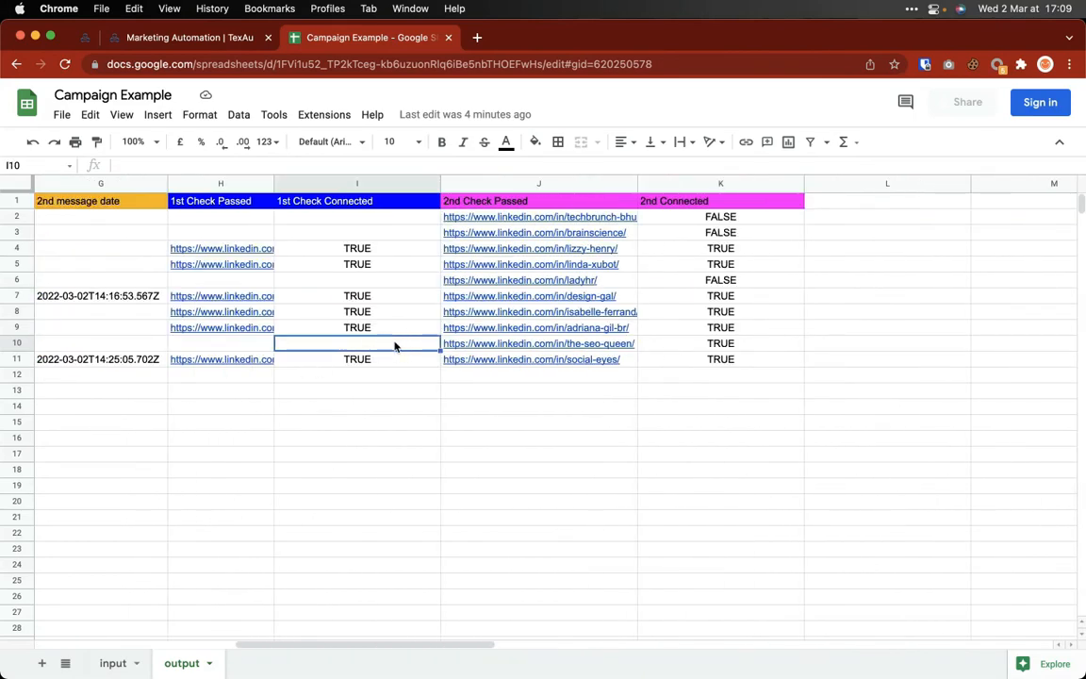
{"action": "left_click", "coordinate": [728, 347]}
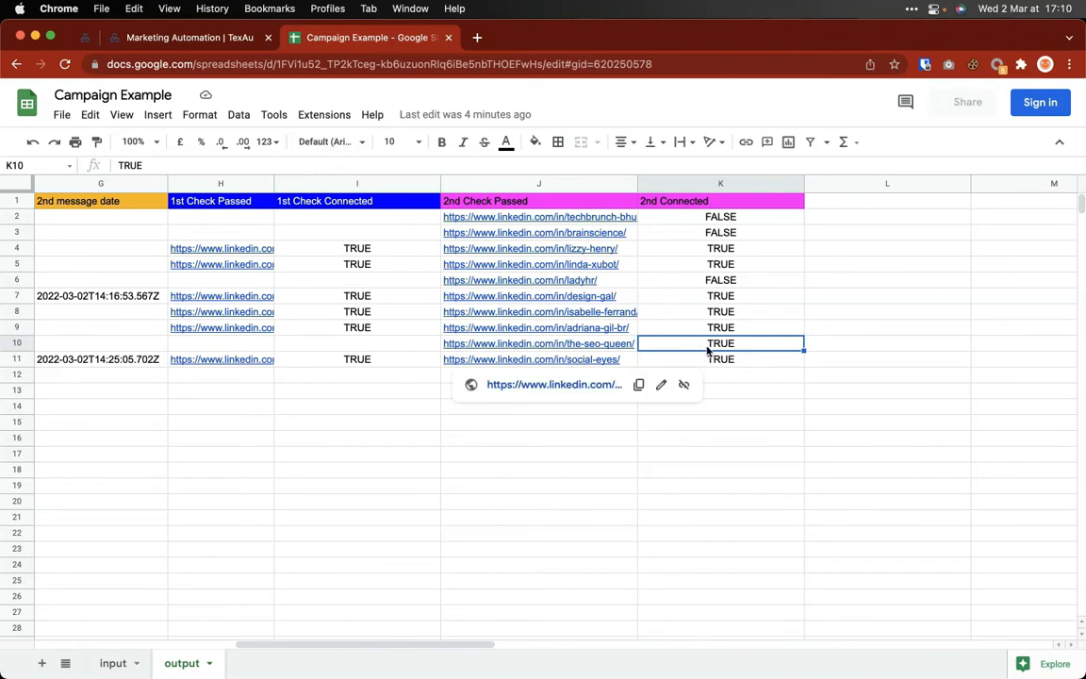
{"action": "left_click", "coordinate": [359, 283]}
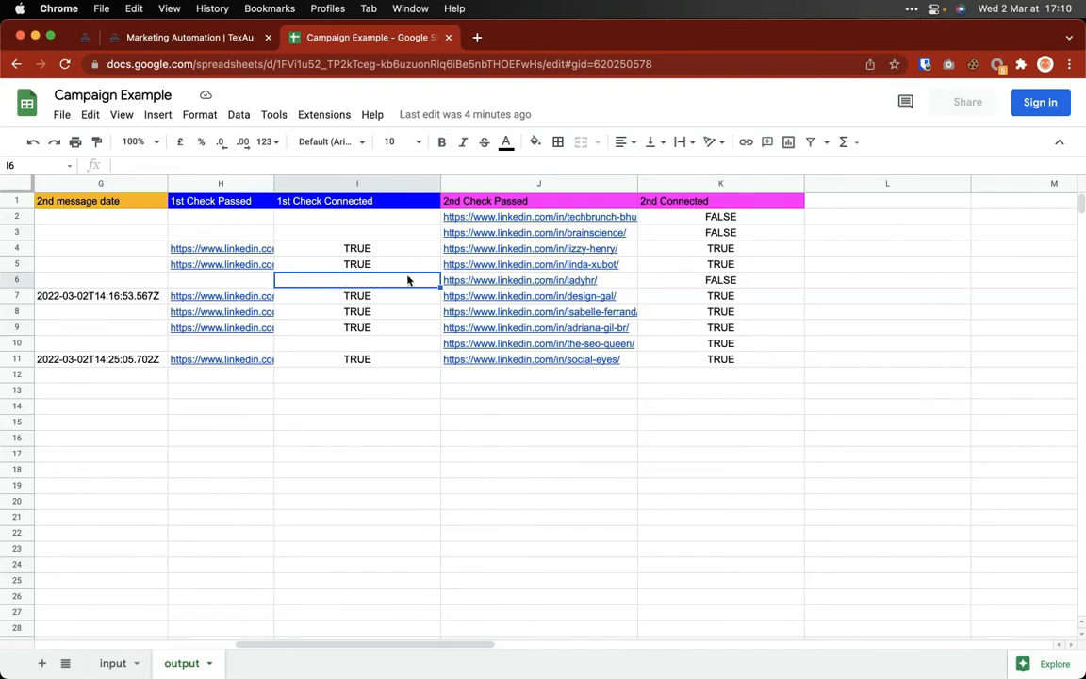
Step: Switch to the row 6 contact's LinkedIn window and open that account's own profile page to compare its URL
{"action": "scroll", "coordinate": [368, 286], "scroll_direction": "left", "scroll_amount": 10}
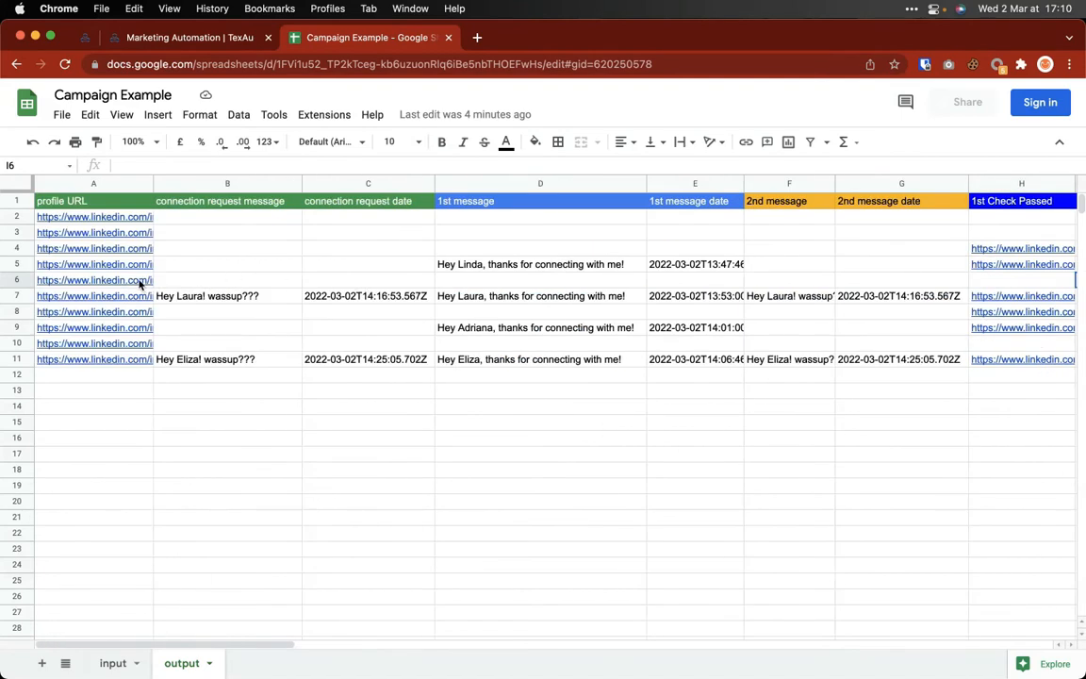
{"action": "key", "text": "ctrl+Up"}
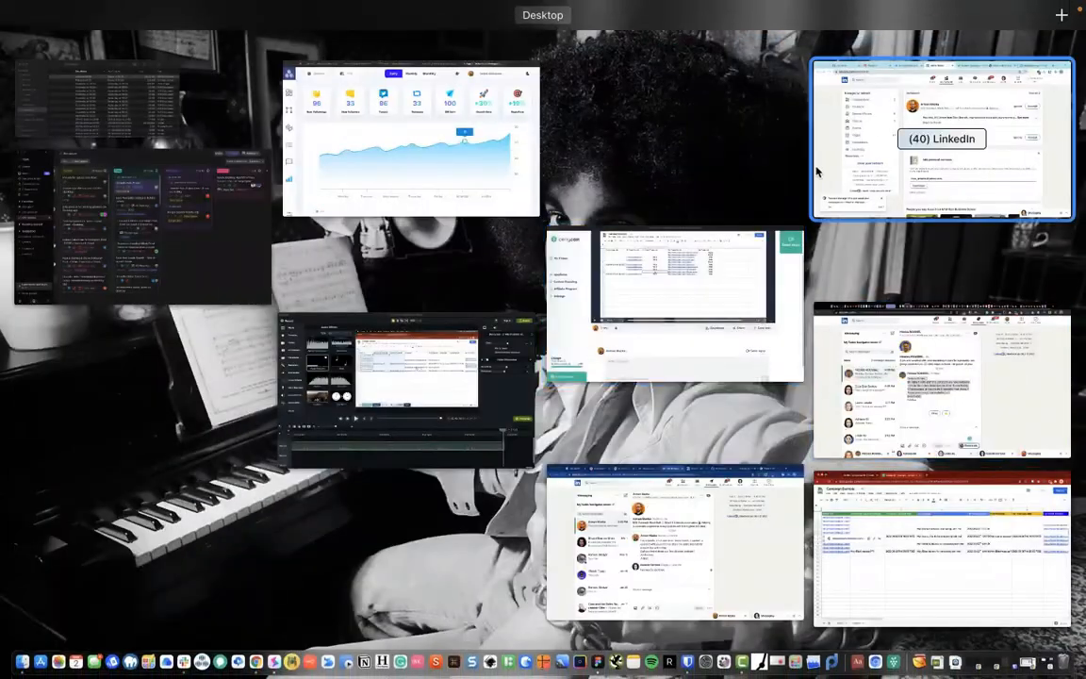
{"action": "left_click", "coordinate": [849, 113]}
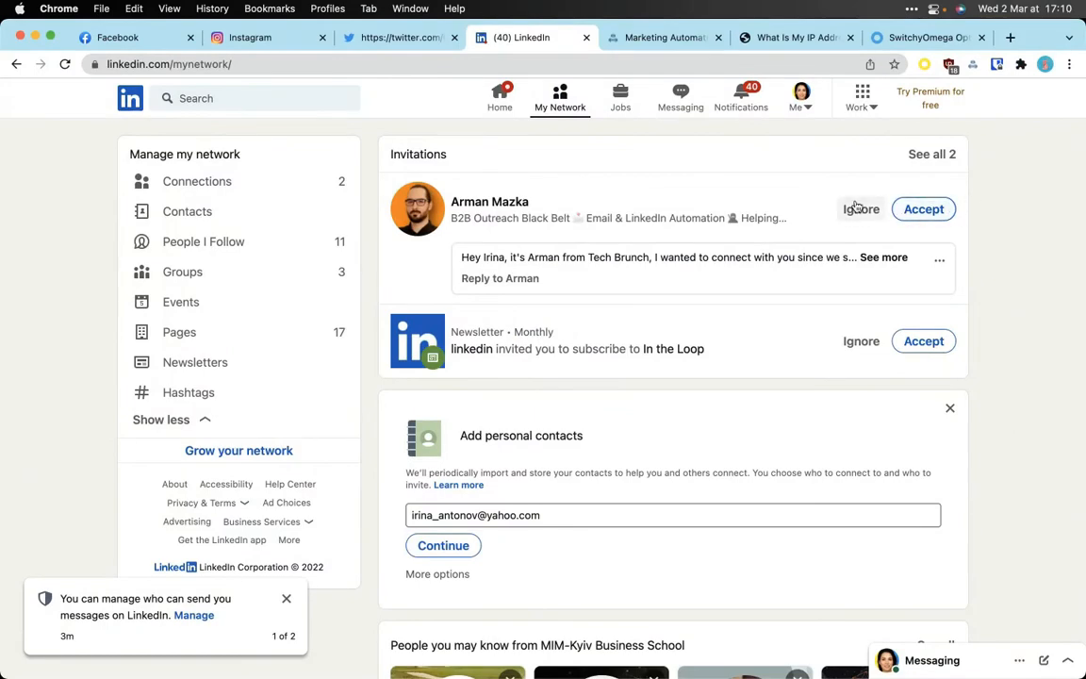
{"action": "left_click", "coordinate": [129, 100]}
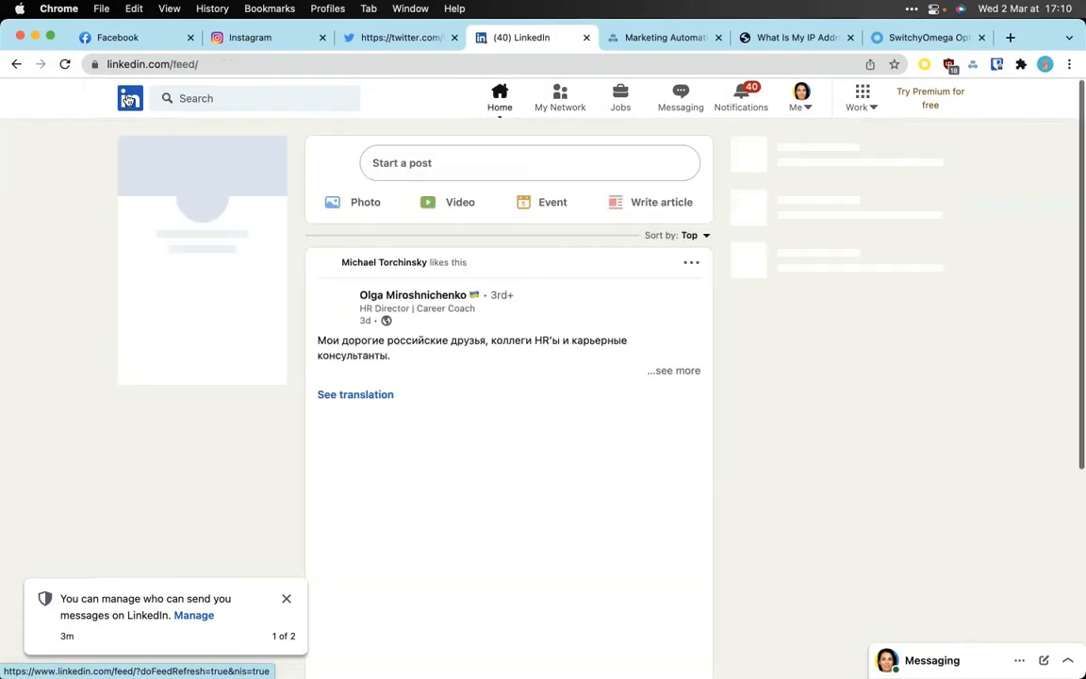
{"action": "left_click", "coordinate": [183, 231]}
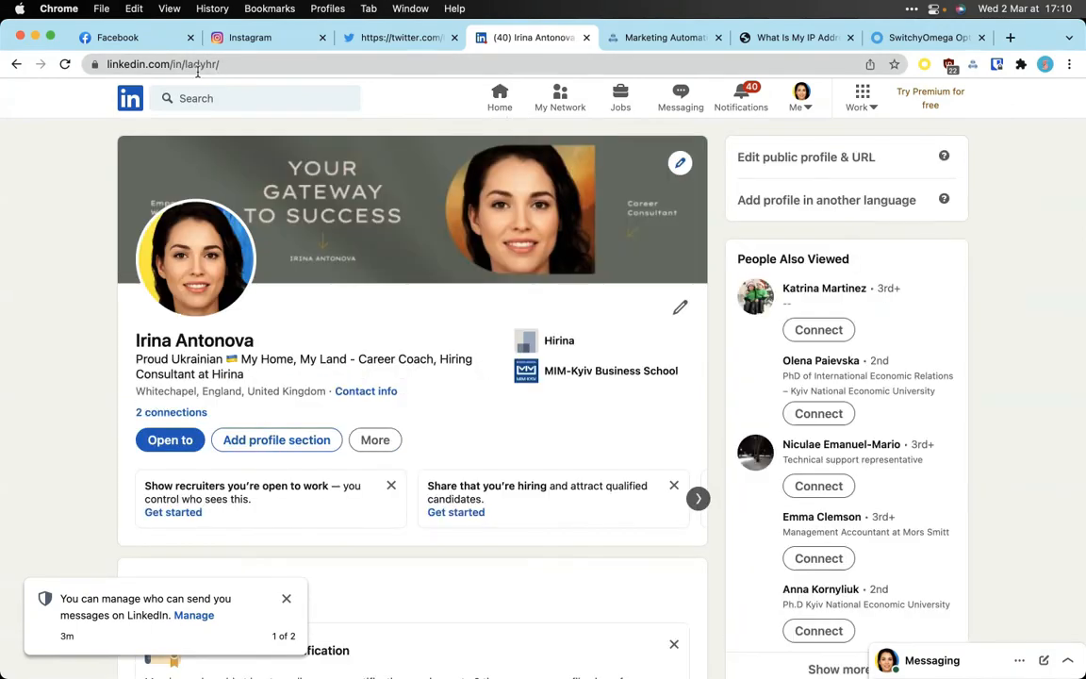
Step: Return to the Campaign Example sheet and examine row 9's 1st message and 1st check link, plus the 2nd message date cell G8
{"action": "key", "text": "ctrl+Up"}
{"action": "left_click", "coordinate": [953, 400]}
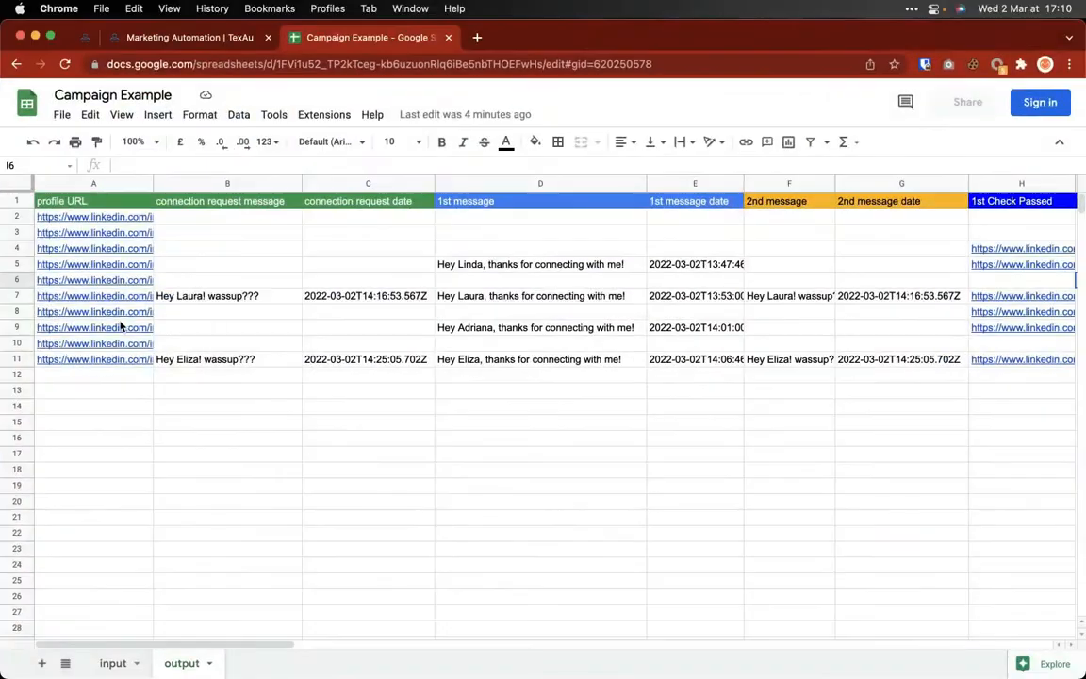
{"action": "mouse_move", "coordinate": [123, 322]}
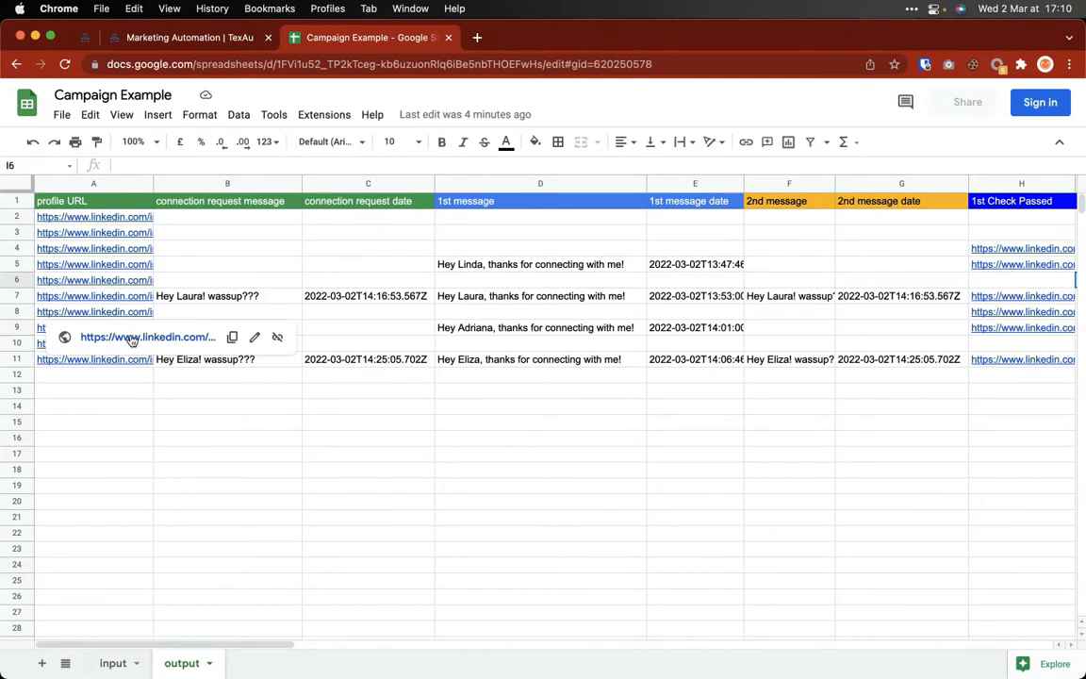
{"action": "left_click", "coordinate": [462, 329]}
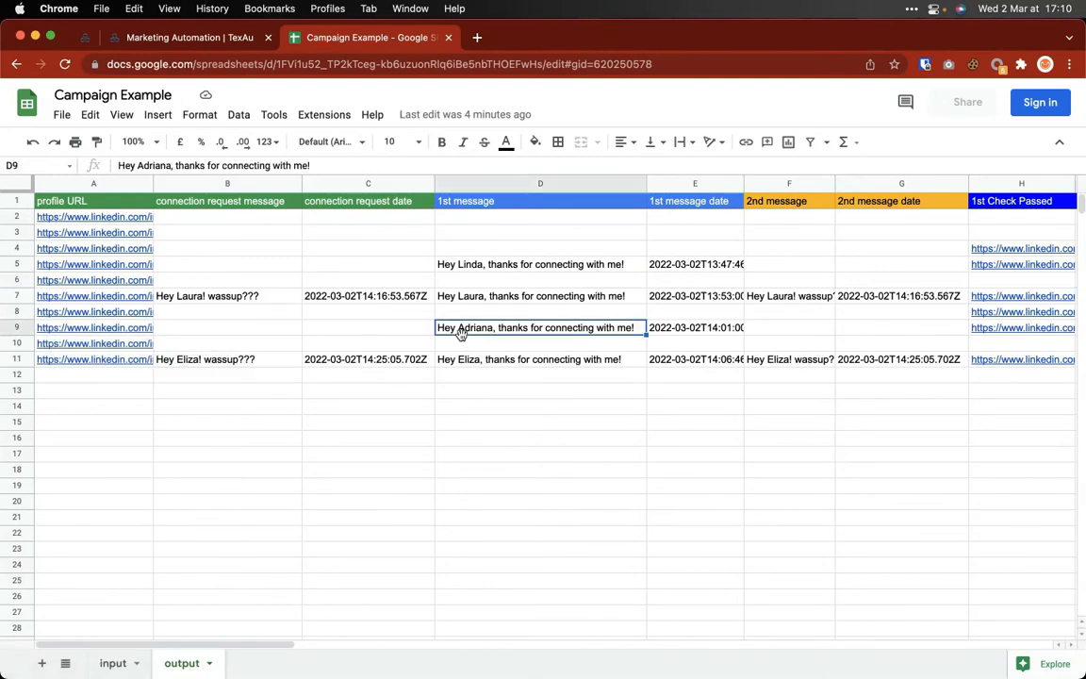
{"action": "scroll", "coordinate": [622, 354], "scroll_direction": "right", "scroll_amount": 10}
{"action": "scroll", "coordinate": [534, 365], "scroll_direction": "left", "scroll_amount": 10}
{"action": "scroll", "coordinate": [535, 364], "scroll_direction": "right", "scroll_amount": 1}
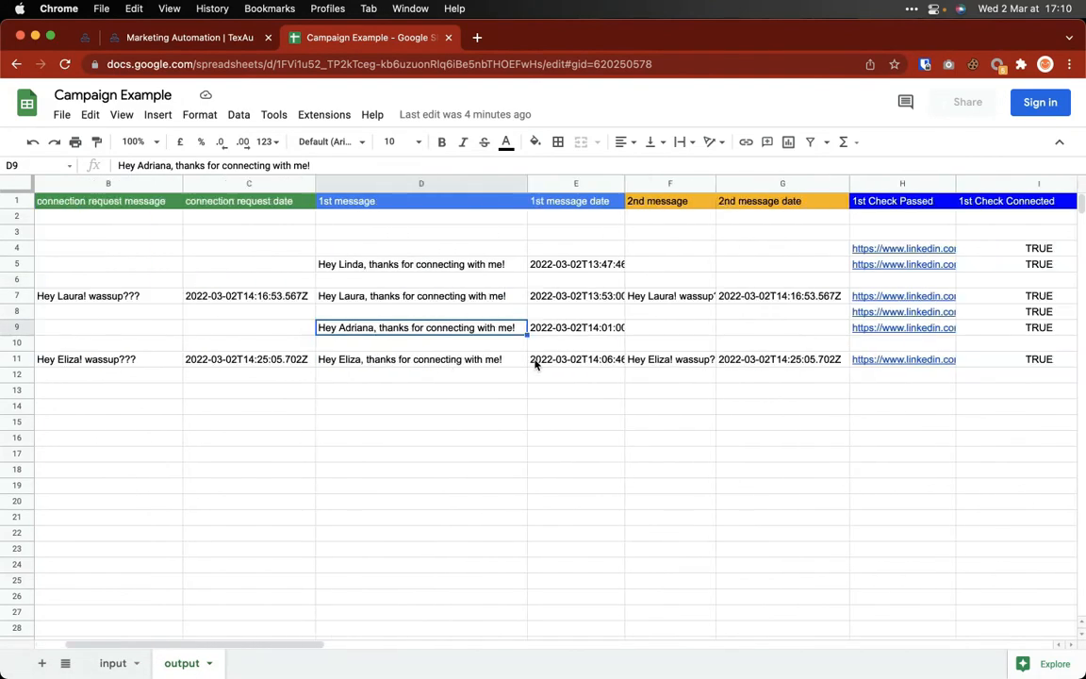
{"action": "mouse_move", "coordinate": [912, 328]}
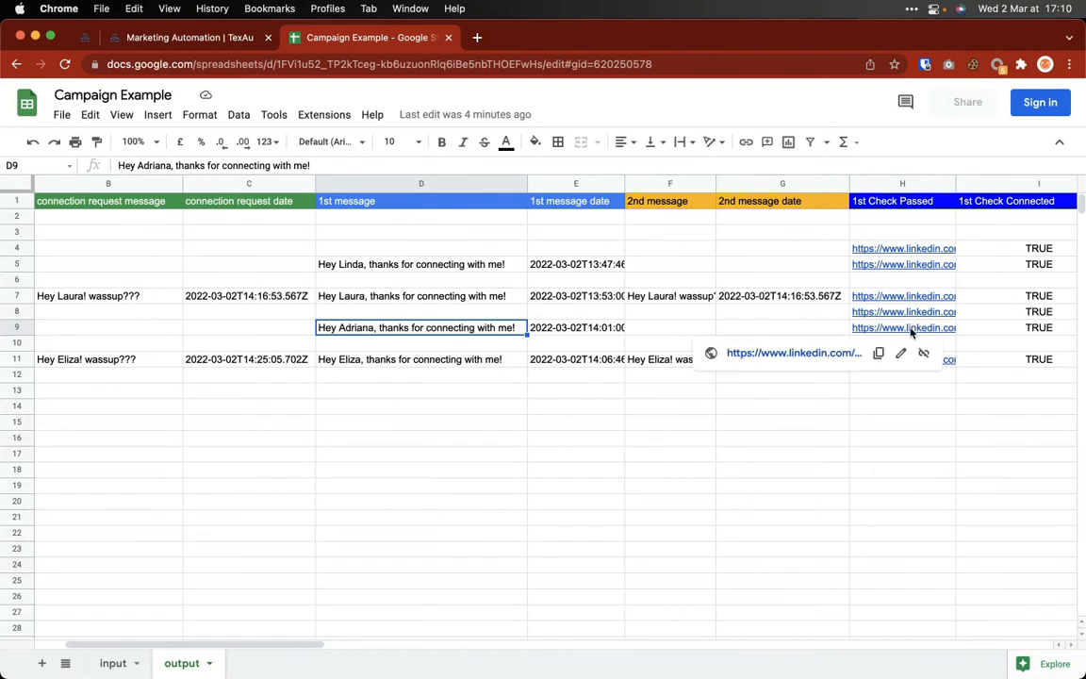
{"action": "left_click", "coordinate": [831, 315]}
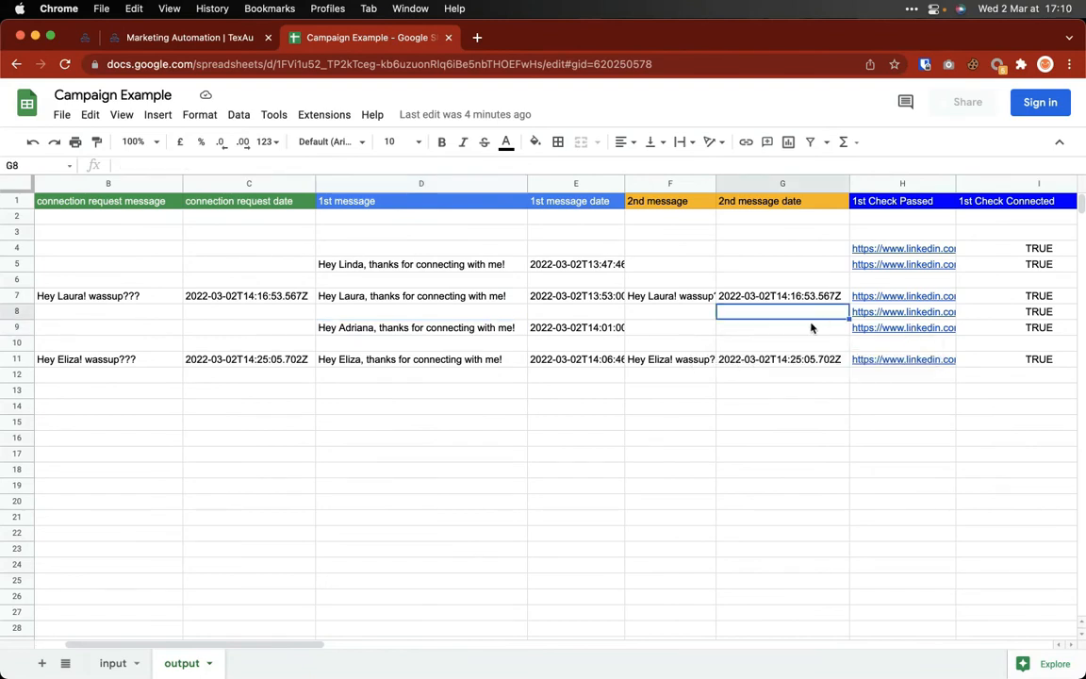
Step: Examine row 6's connection checks: 1st Check Connected in I6, 2nd Check Passed in J6 and 2nd Connected in K6
{"action": "scroll", "coordinate": [812, 326], "scroll_direction": "right", "scroll_amount": 1}
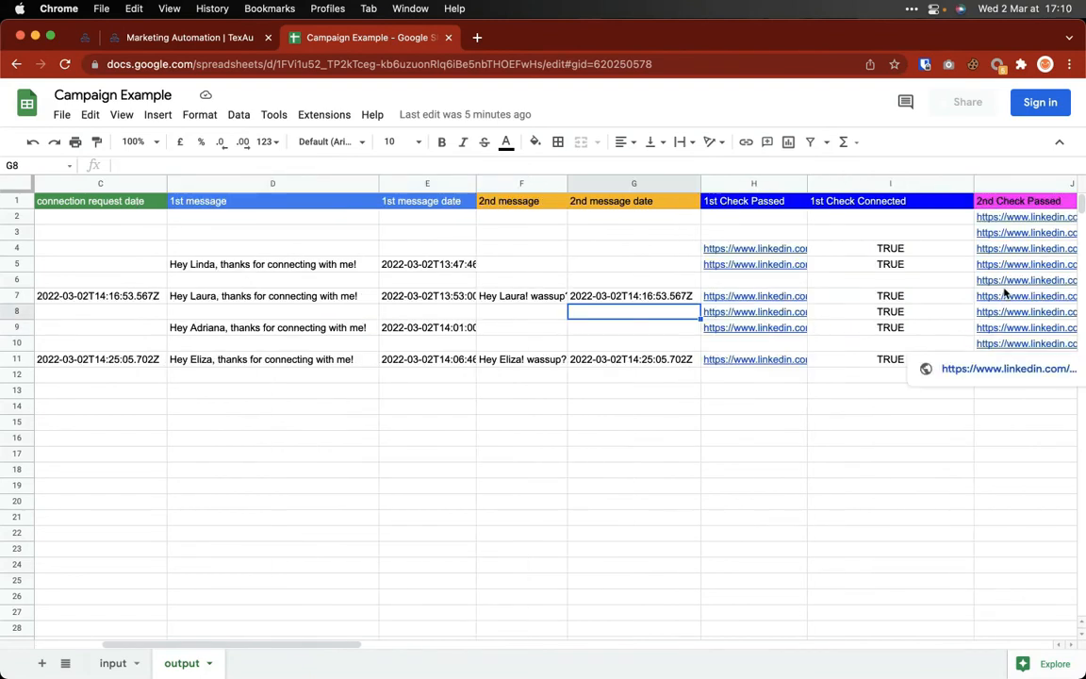
{"action": "mouse_move", "coordinate": [1000, 289]}
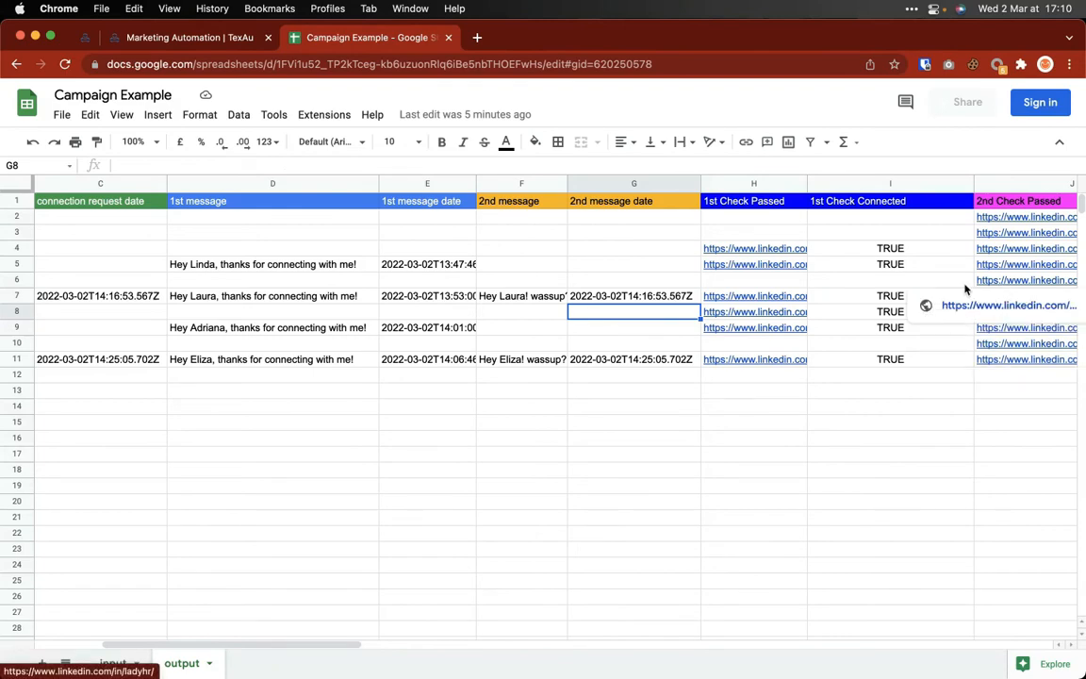
{"action": "left_click", "coordinate": [924, 281]}
{"action": "scroll", "coordinate": [924, 283], "scroll_direction": "right", "scroll_amount": 3}
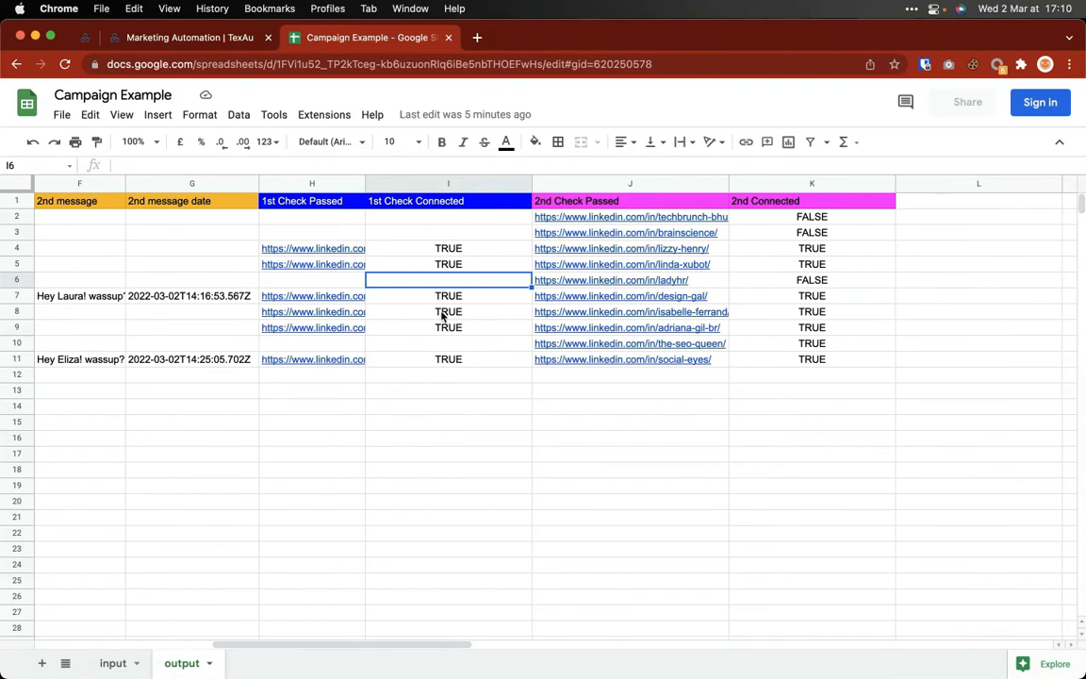
{"action": "left_click", "coordinate": [716, 283]}
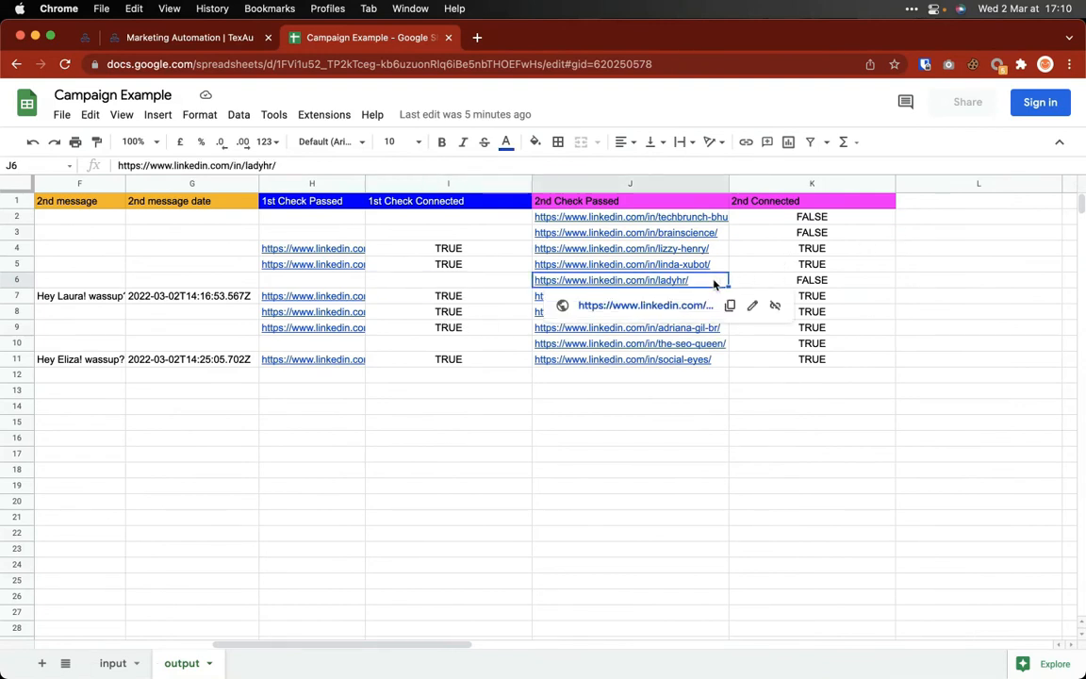
{"action": "left_click", "coordinate": [808, 283]}
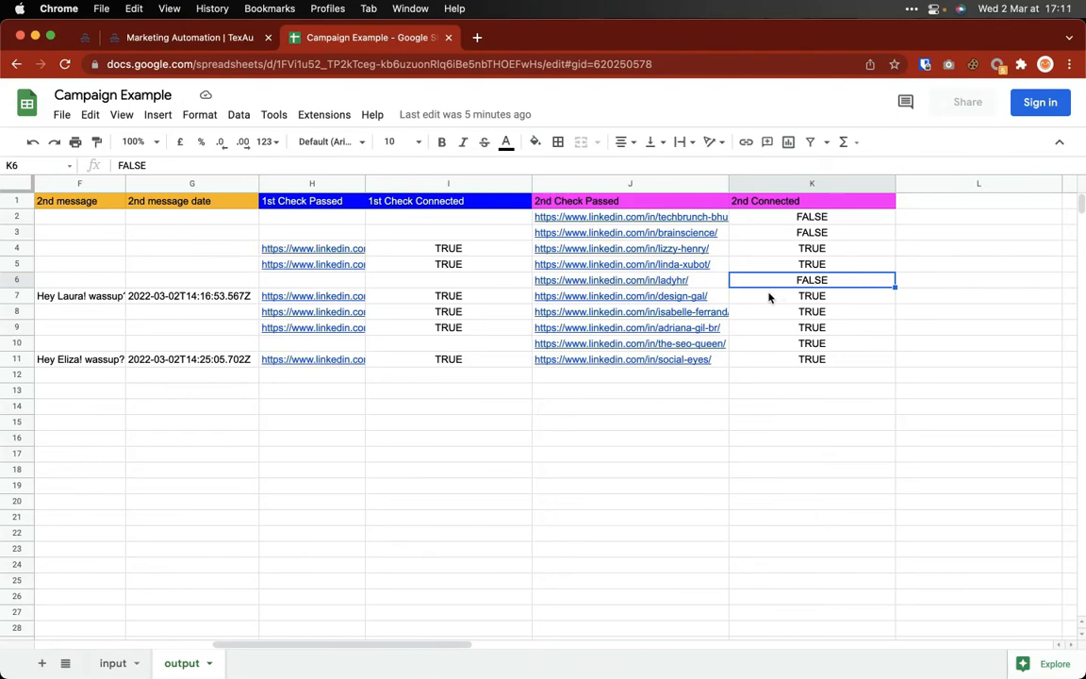
Step: Compare the 1st message entries in D5 and D7 with the 2nd message columns across rows 5 to 9
{"action": "scroll", "coordinate": [768, 298], "scroll_direction": "left", "scroll_amount": 5}
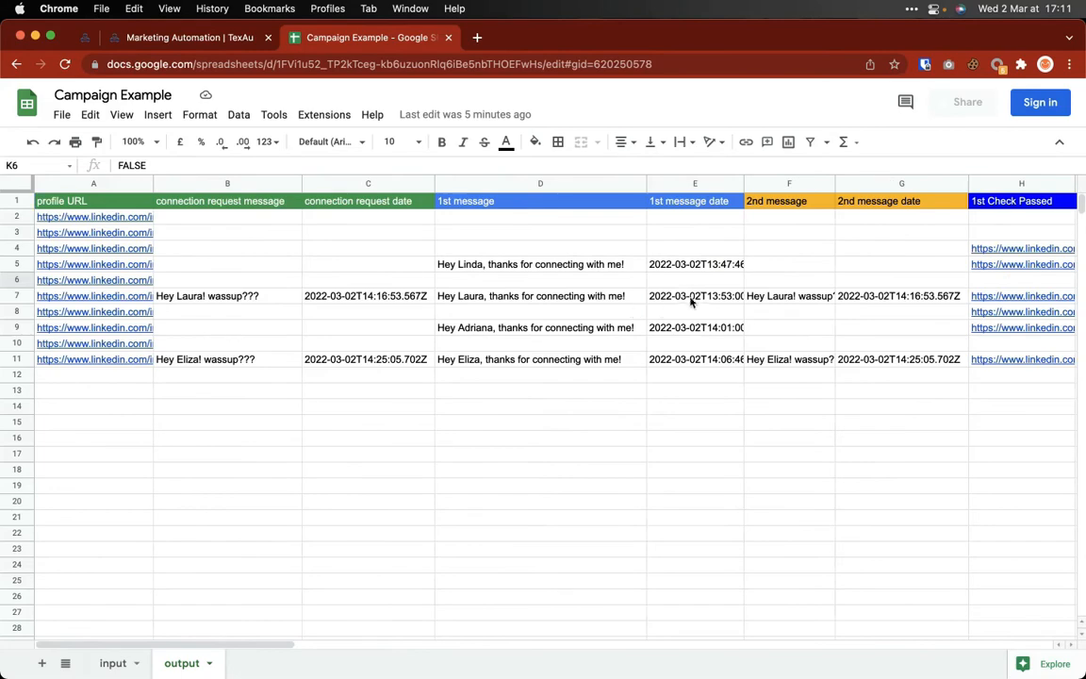
{"action": "scroll", "coordinate": [728, 271], "scroll_direction": "right", "scroll_amount": 3}
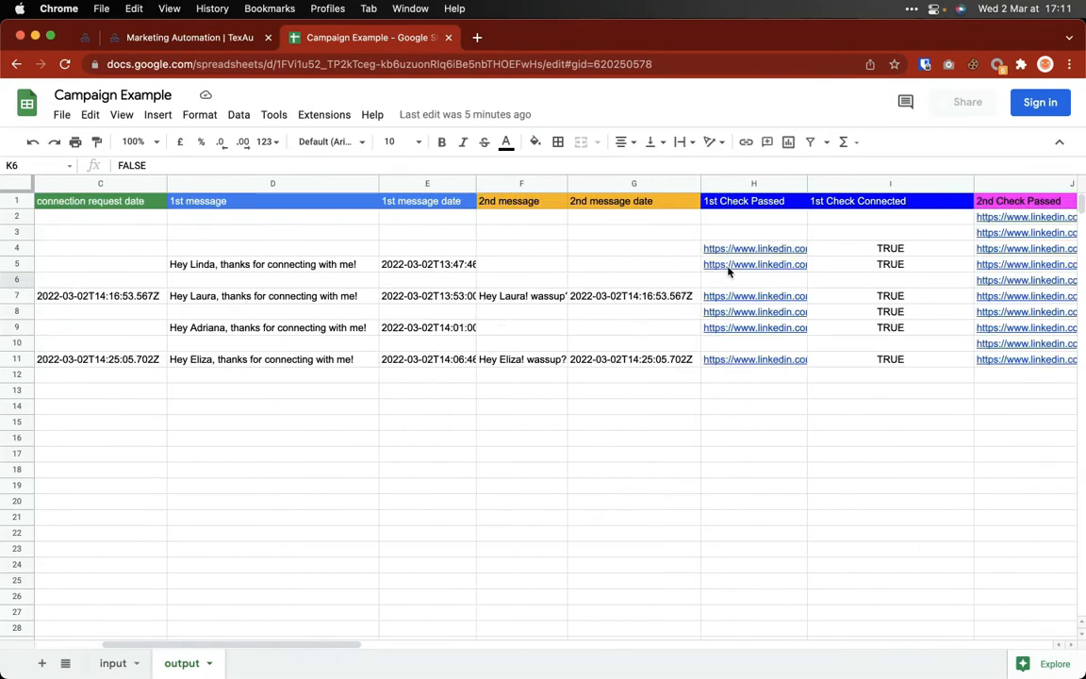
{"action": "left_click", "coordinate": [308, 264]}
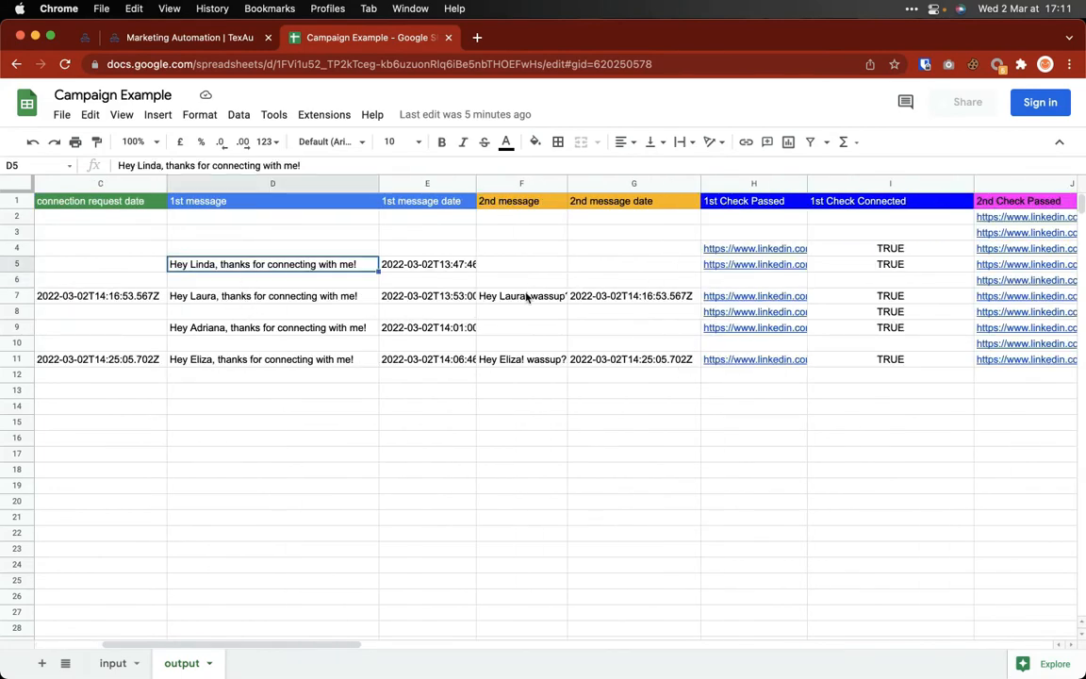
{"action": "scroll", "coordinate": [528, 298], "scroll_direction": "right", "scroll_amount": 1}
{"action": "left_click_drag", "start_coordinate": [366, 264], "coordinate": [489, 325]}
{"action": "left_click", "coordinate": [165, 298]}
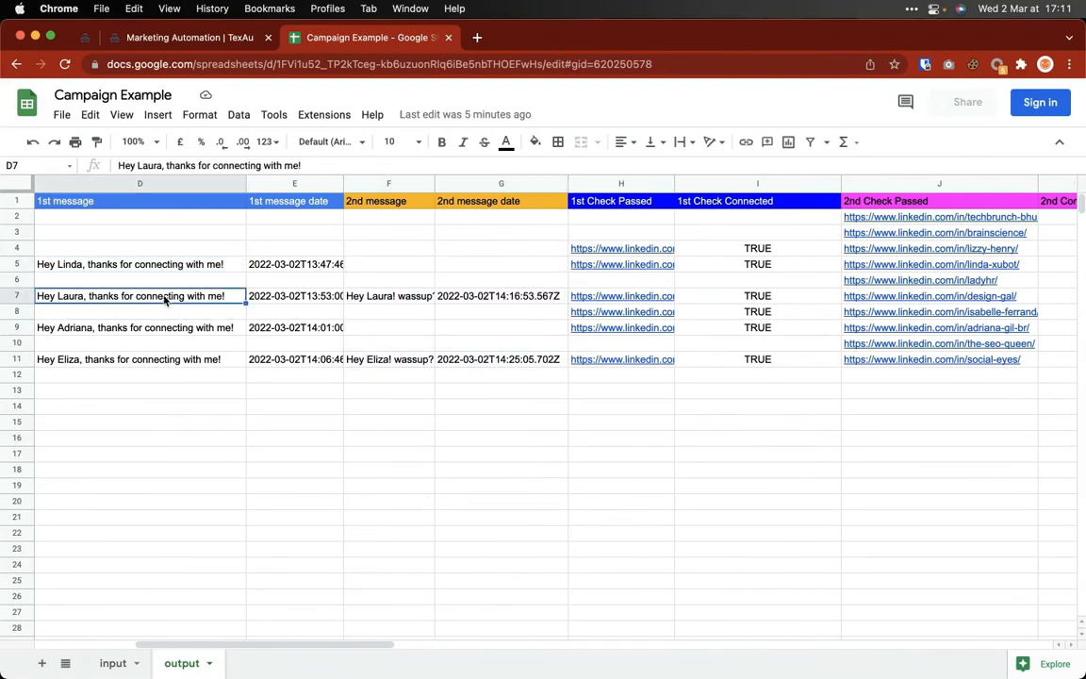
Step: Check row 7's 1st check link, then open the LinkedIn window of that contact's browser profile, labelled FRANCE
{"action": "mouse_move", "coordinate": [624, 297]}
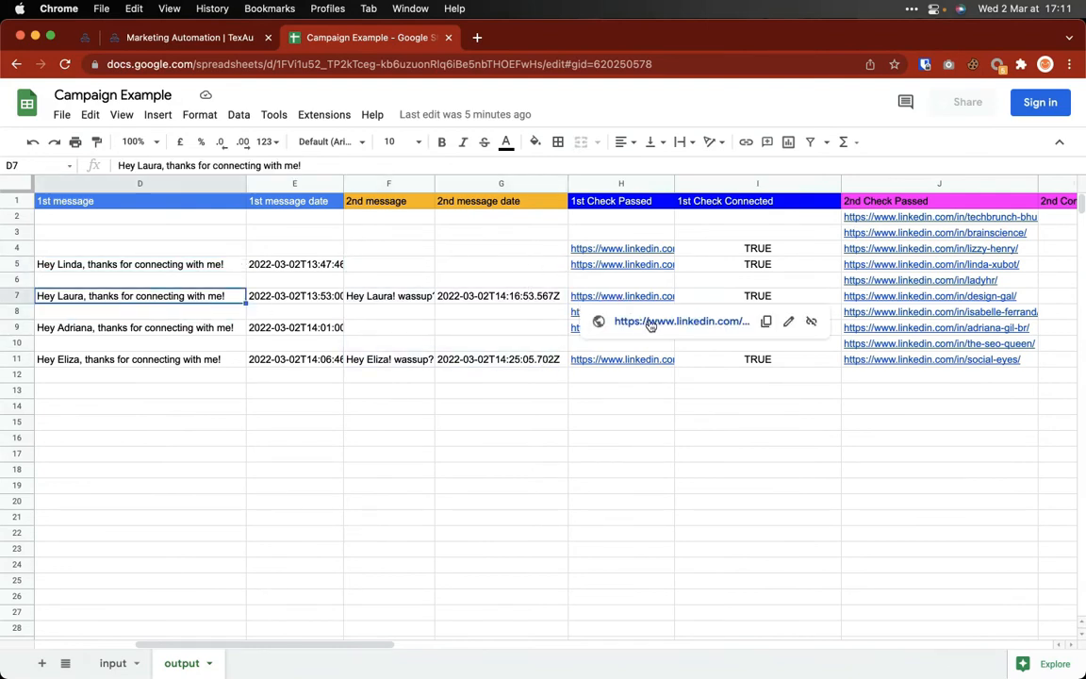
{"action": "key", "text": "ctrl+Up"}
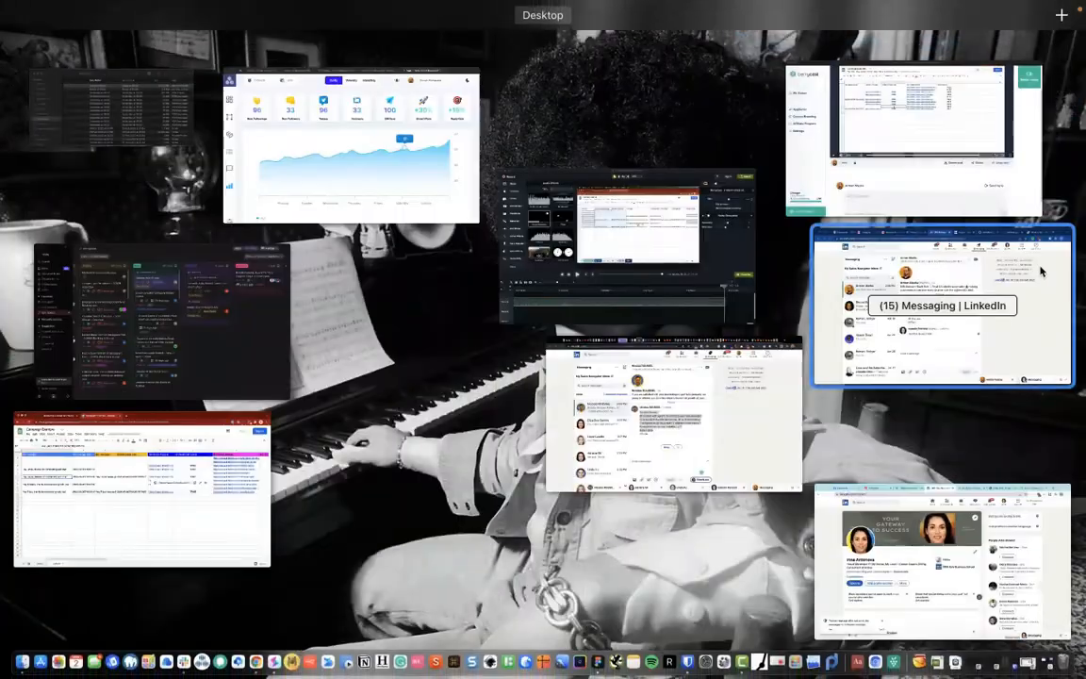
{"action": "left_click", "coordinate": [1038, 279]}
{"action": "left_click", "coordinate": [1045, 64]}
{"action": "scroll", "coordinate": [1000, 330], "scroll_direction": "down", "scroll_amount": 2}
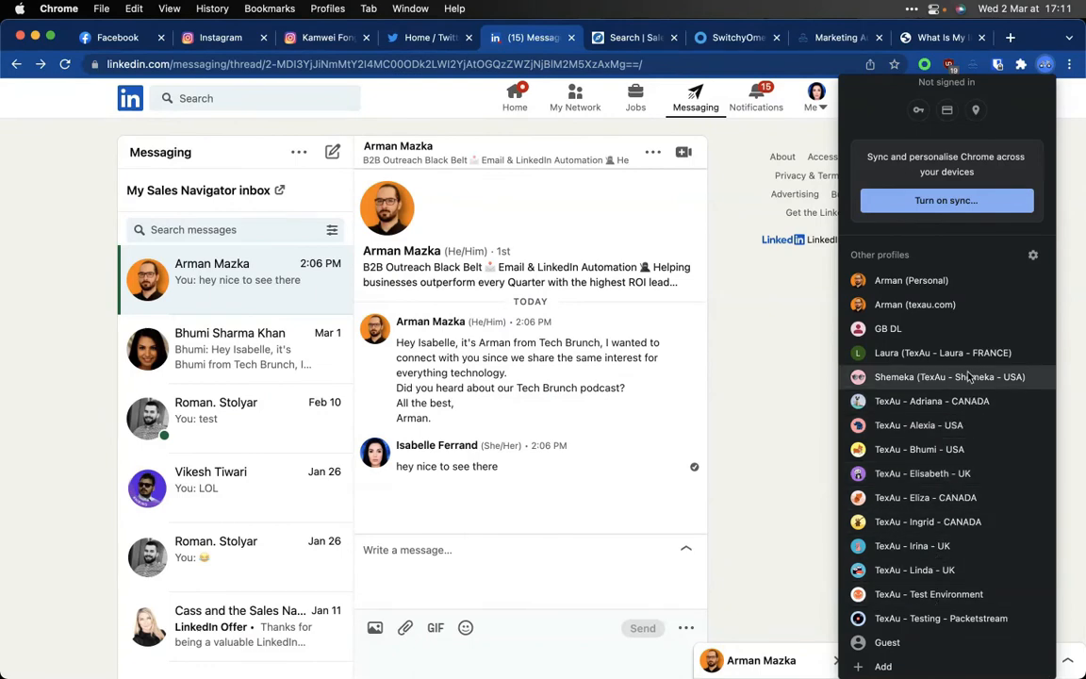
{"action": "key", "text": "Escape"}
{"action": "left_click", "coordinate": [991, 65]}
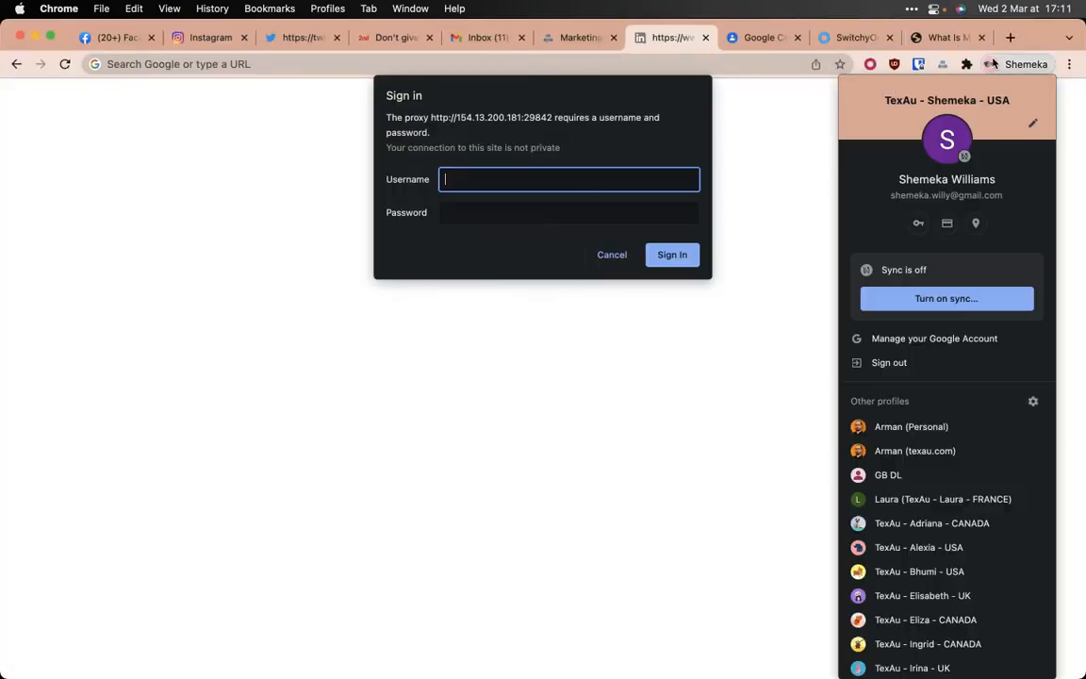
{"action": "left_click", "coordinate": [891, 497]}
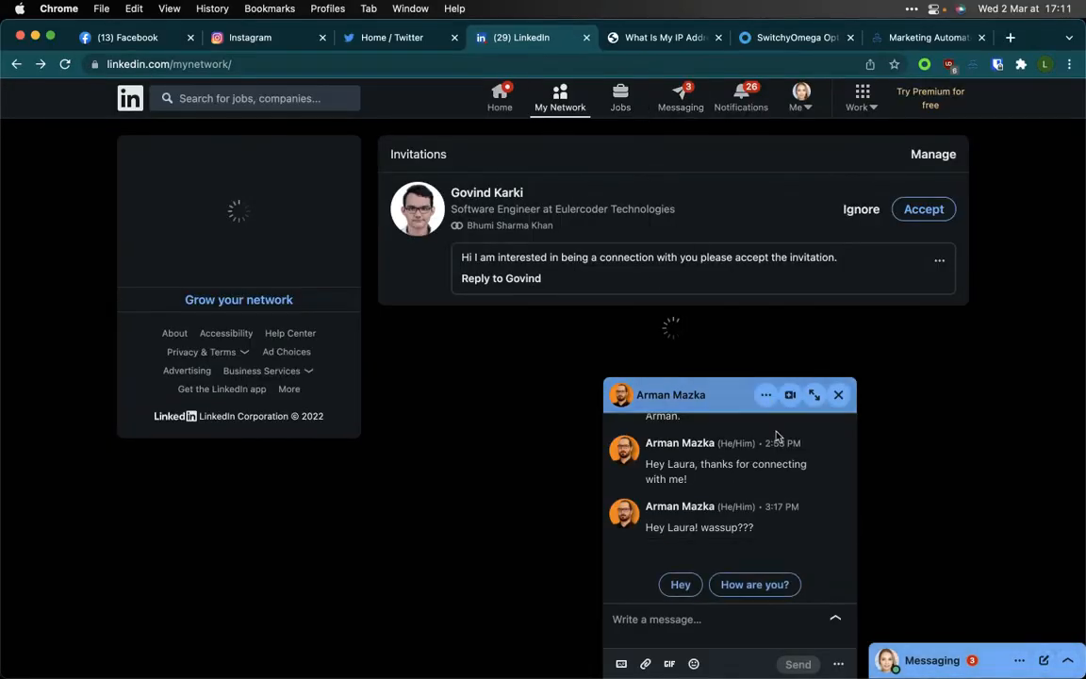
Step: Enlarge the chat with the campaign sender and examine the thanks-for-connecting message and the "wassup???" follow-up
{"action": "left_click", "coordinate": [813, 396]}
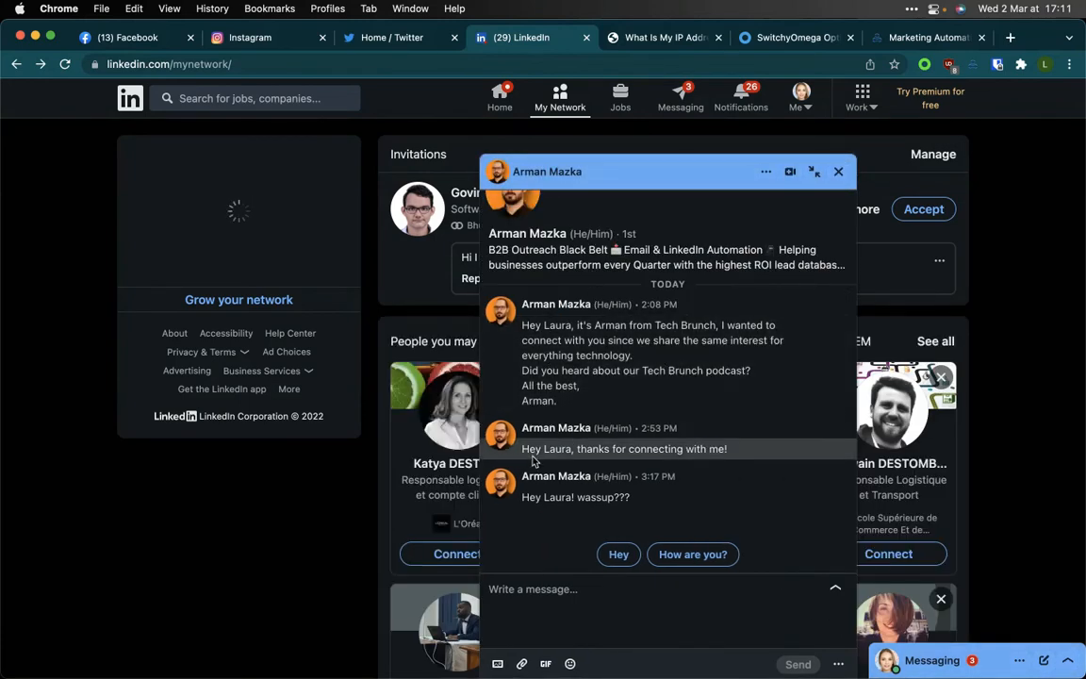
{"action": "left_click_drag", "start_coordinate": [729, 454], "coordinate": [736, 456]}
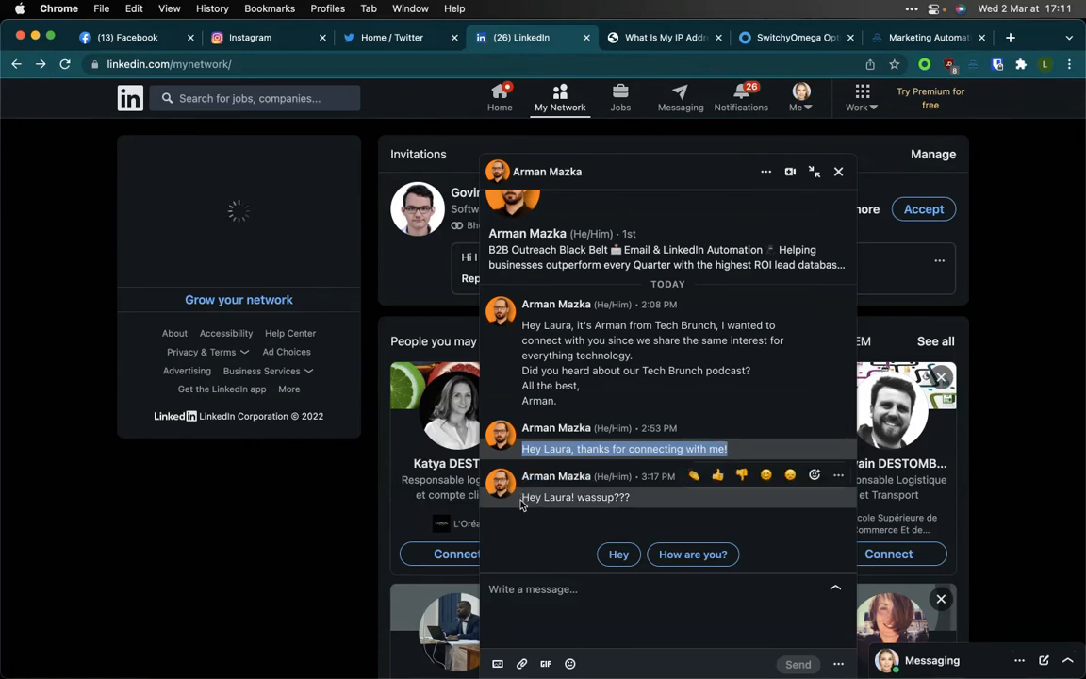
{"action": "left_click_drag", "start_coordinate": [520, 497], "coordinate": [632, 510]}
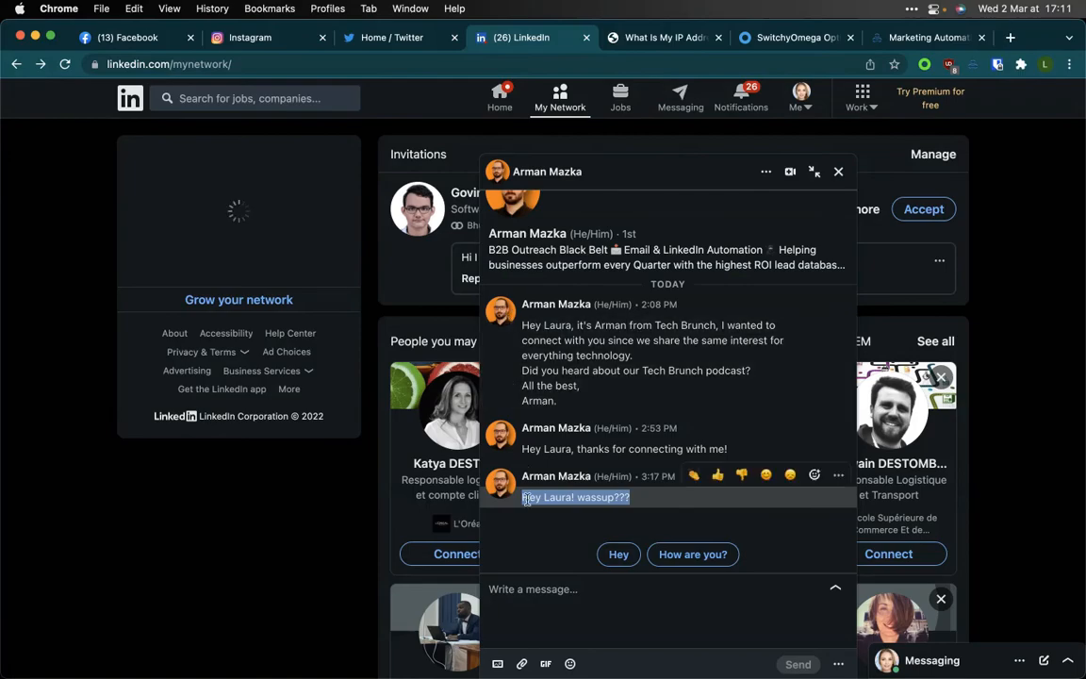
Step: Return to the Campaign Example sheet and examine row 7's 1st message date in E7, 2nd message in F7 and 1st check link
{"action": "key", "text": "ctrl+Up"}
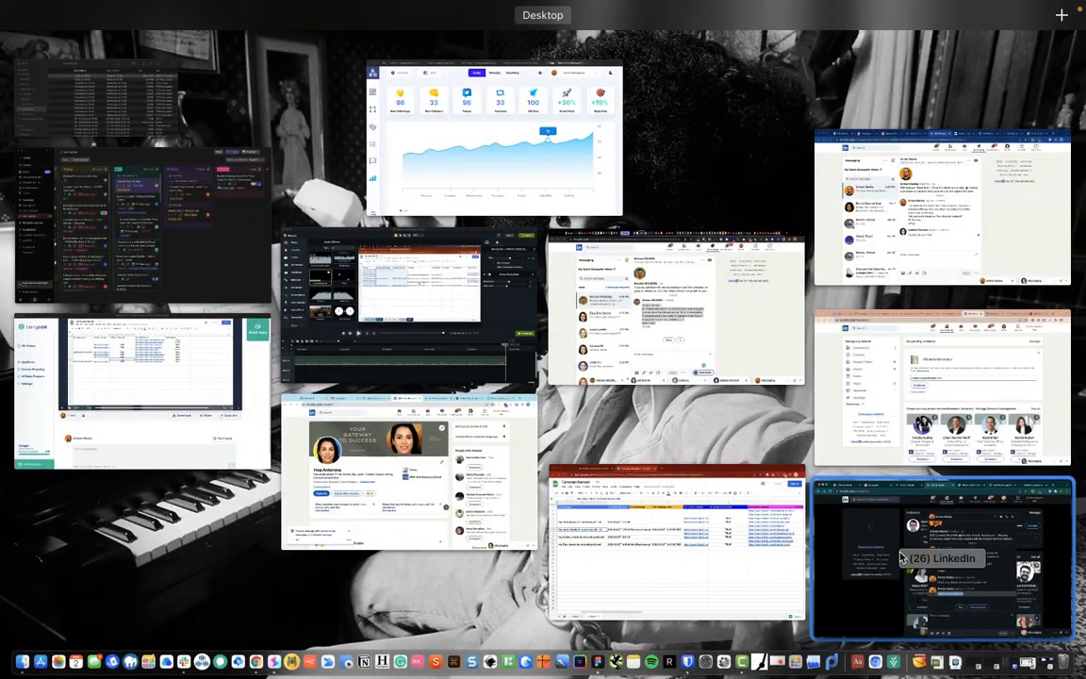
{"action": "left_click", "coordinate": [660, 528]}
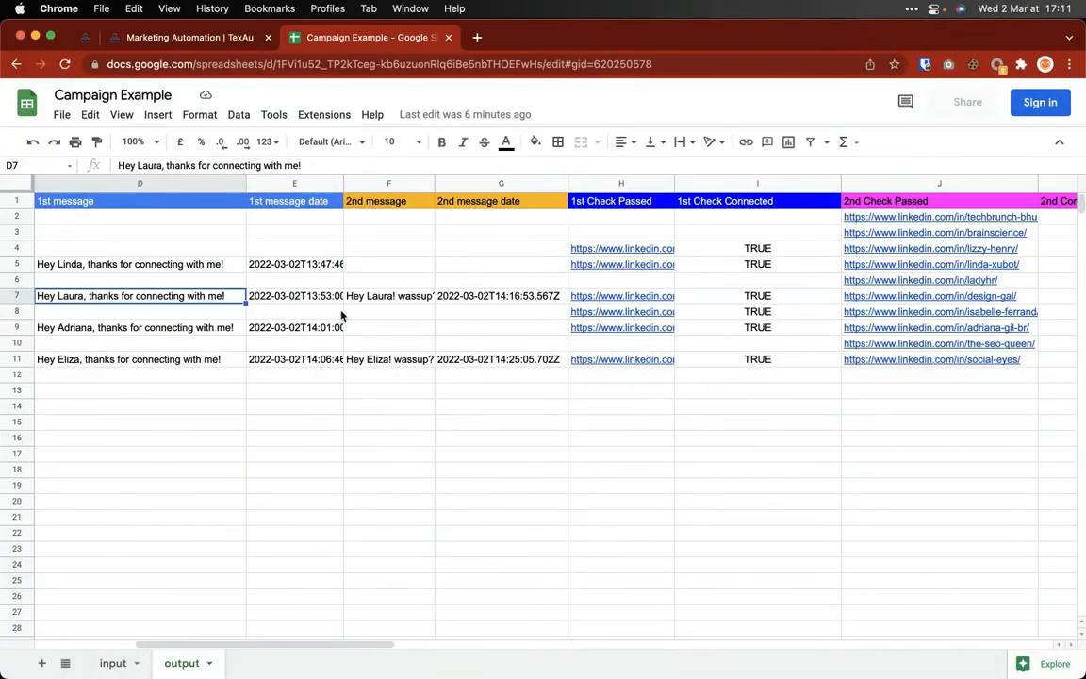
{"action": "left_click", "coordinate": [303, 303]}
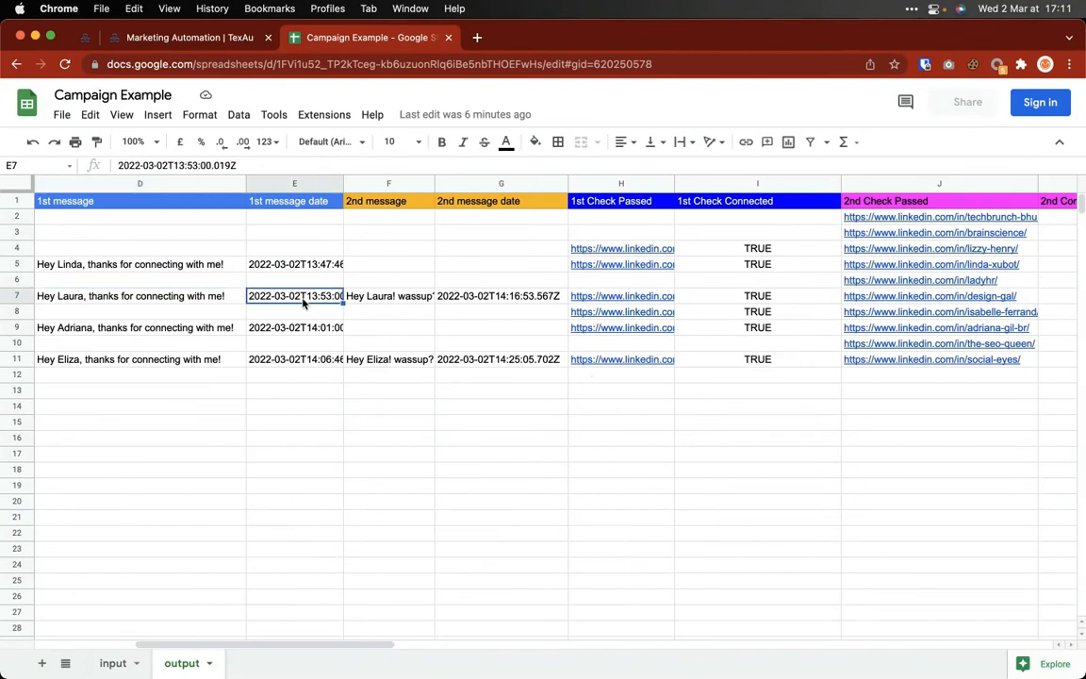
{"action": "key", "text": "Left"}
{"action": "key", "text": "Right"}
{"action": "key", "text": "Right"}
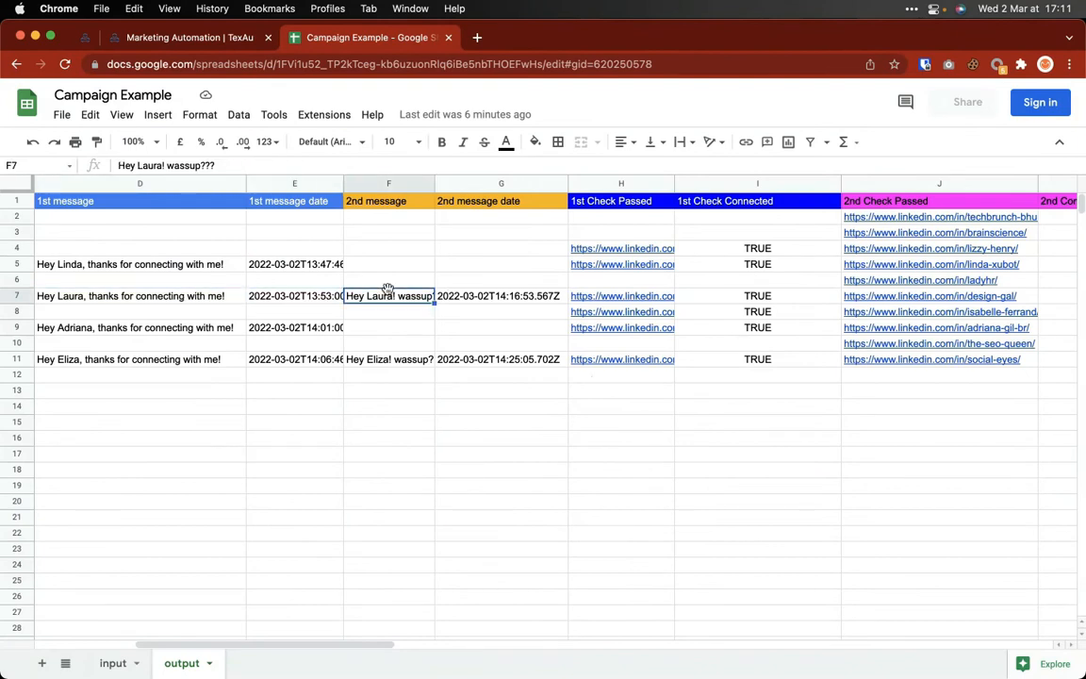
{"action": "mouse_move", "coordinate": [611, 301]}
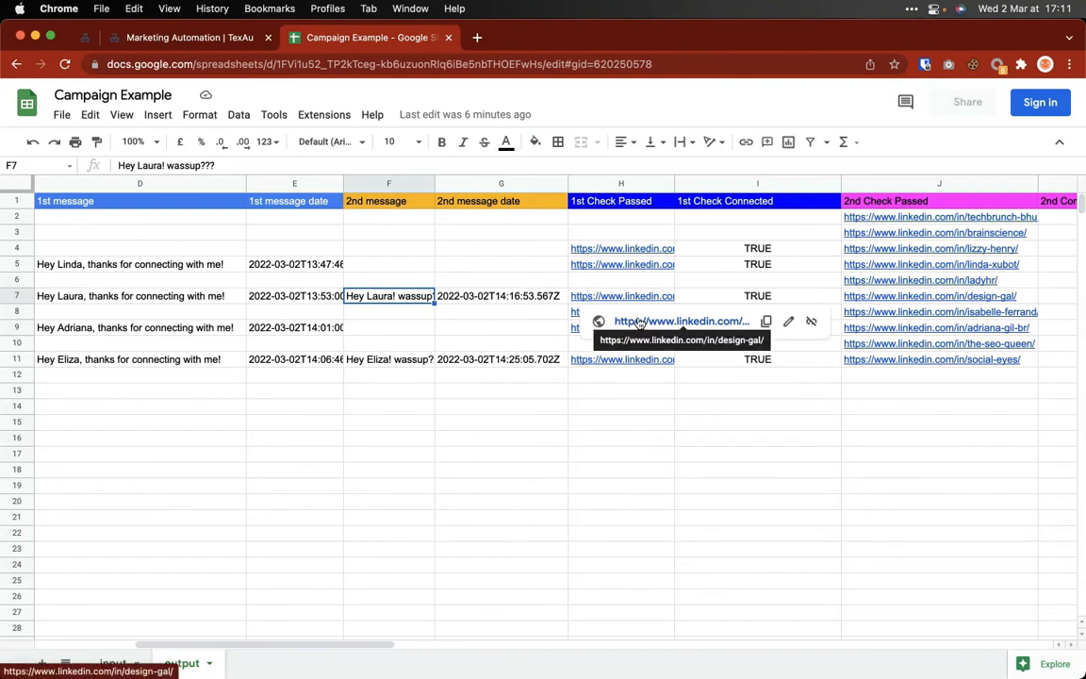
Step: Examine row 9's 1st message and date in D9:E9, 2nd message cells F9:G9 and 1st check link
{"action": "left_click", "coordinate": [480, 329]}
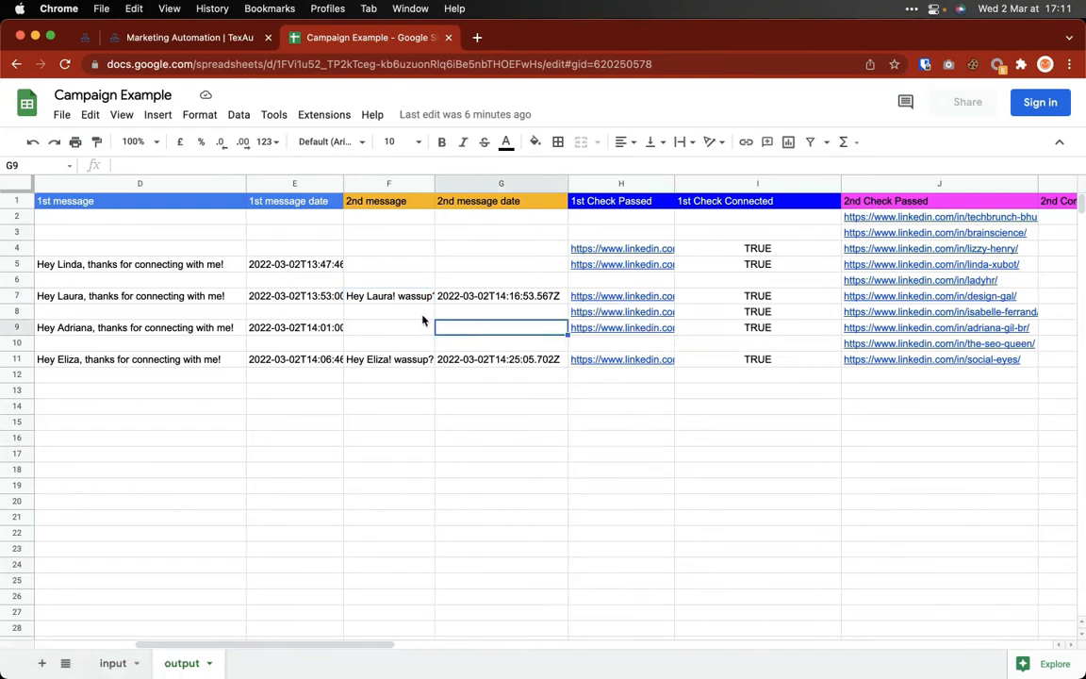
{"action": "left_click", "coordinate": [310, 330]}
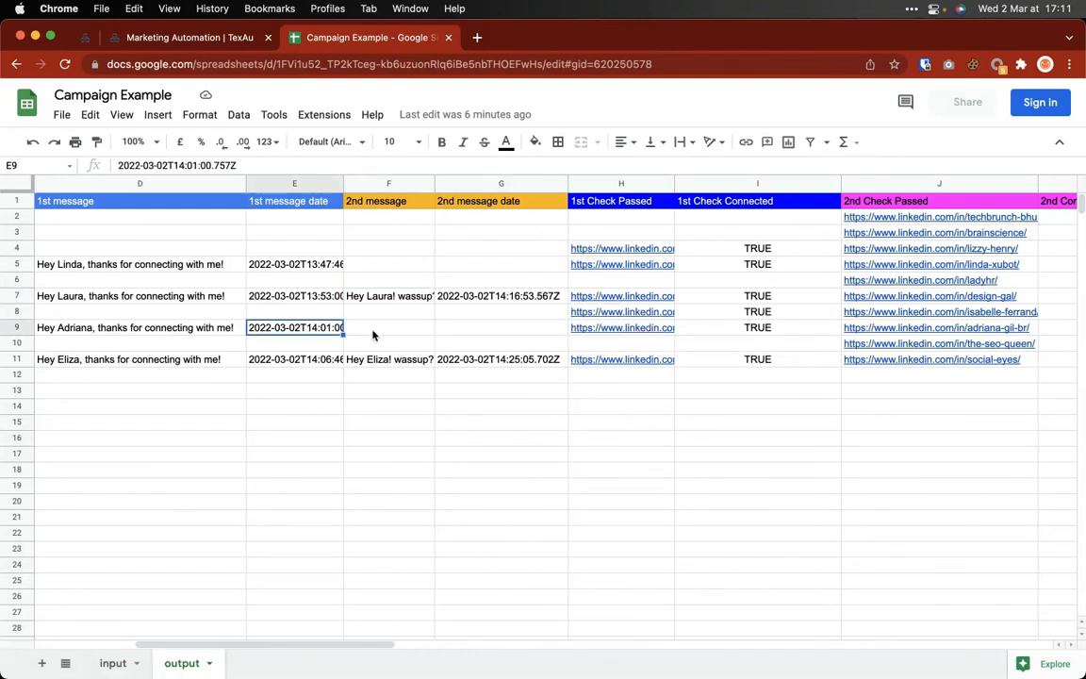
{"action": "left_click_drag", "start_coordinate": [374, 335], "coordinate": [477, 327]}
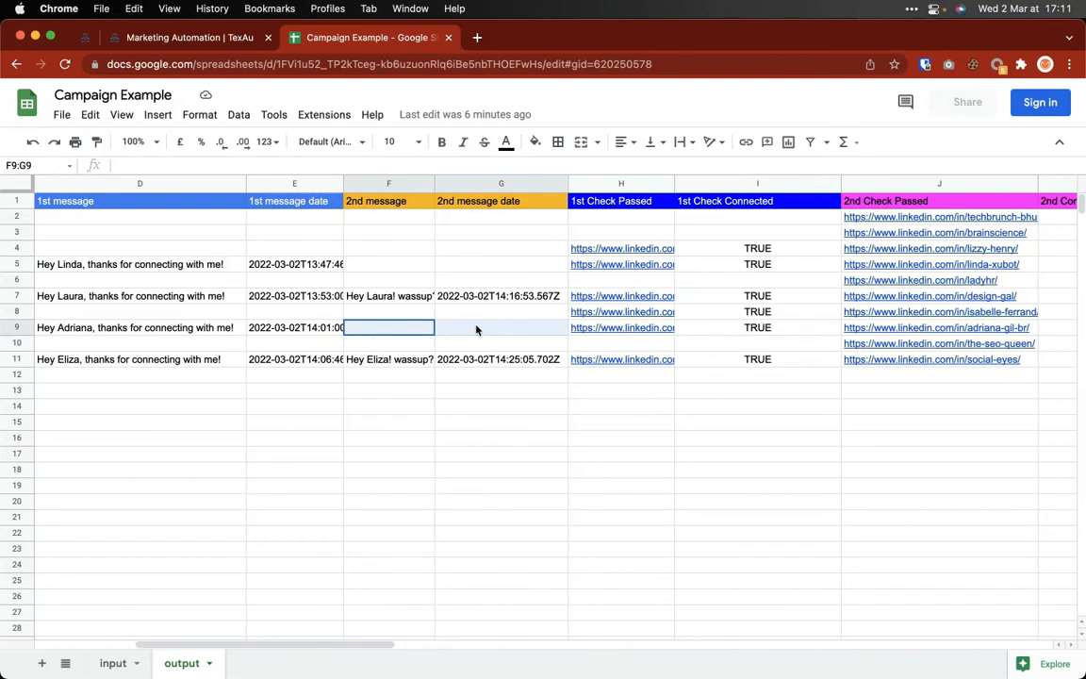
{"action": "left_click", "coordinate": [188, 330]}
{"action": "mouse_move", "coordinate": [625, 331]}
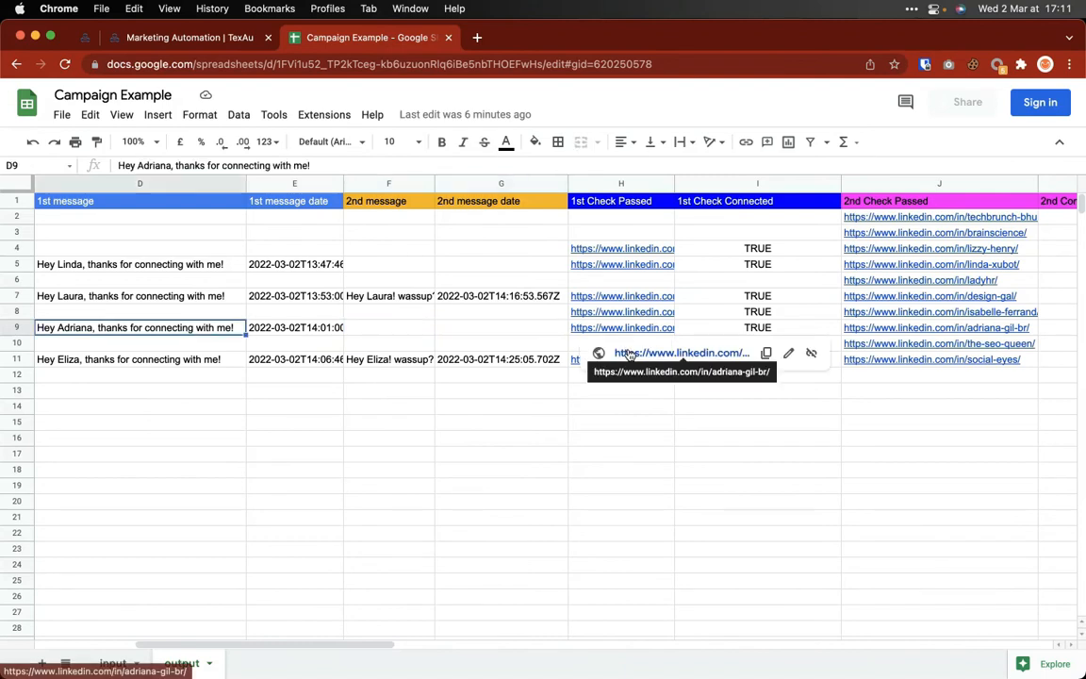
Step: Switch to a LinkedIn browser window and open the row 9 contact's browser profile, labelled CANADA
{"action": "key", "text": "ctrl+Up"}
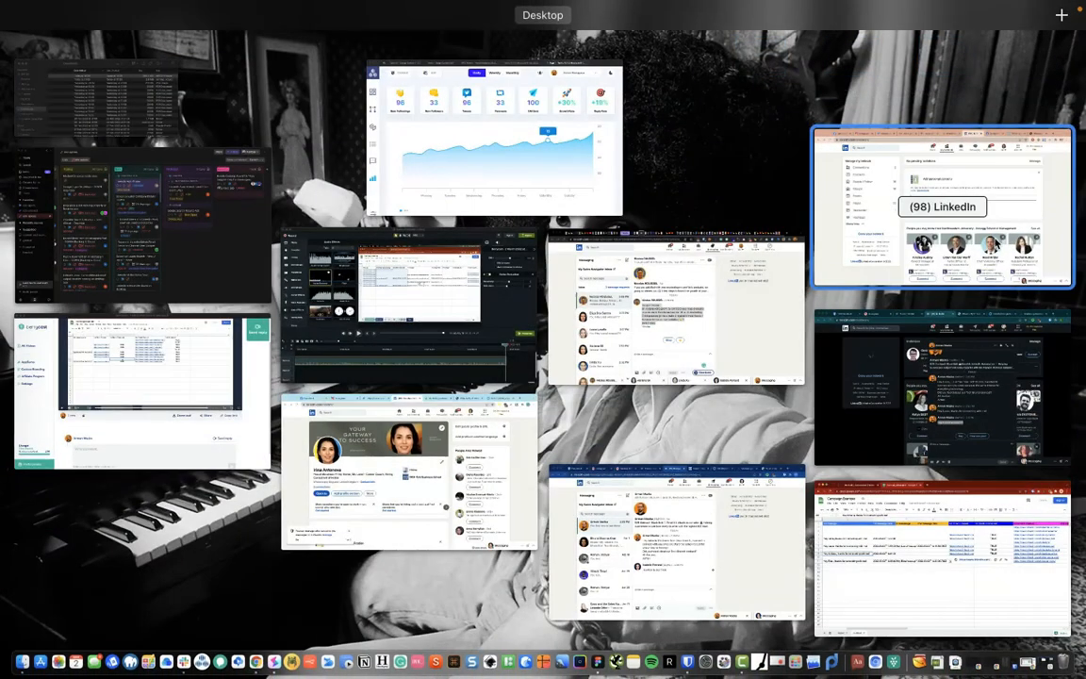
{"action": "left_click", "coordinate": [995, 237]}
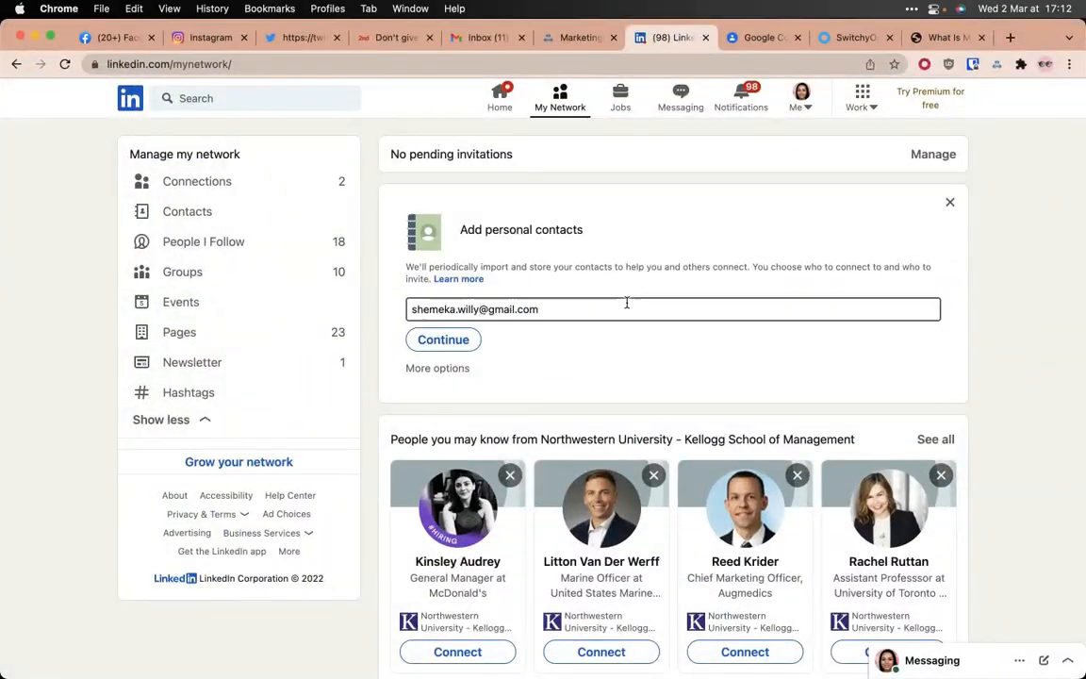
{"action": "left_click", "coordinate": [1044, 65]}
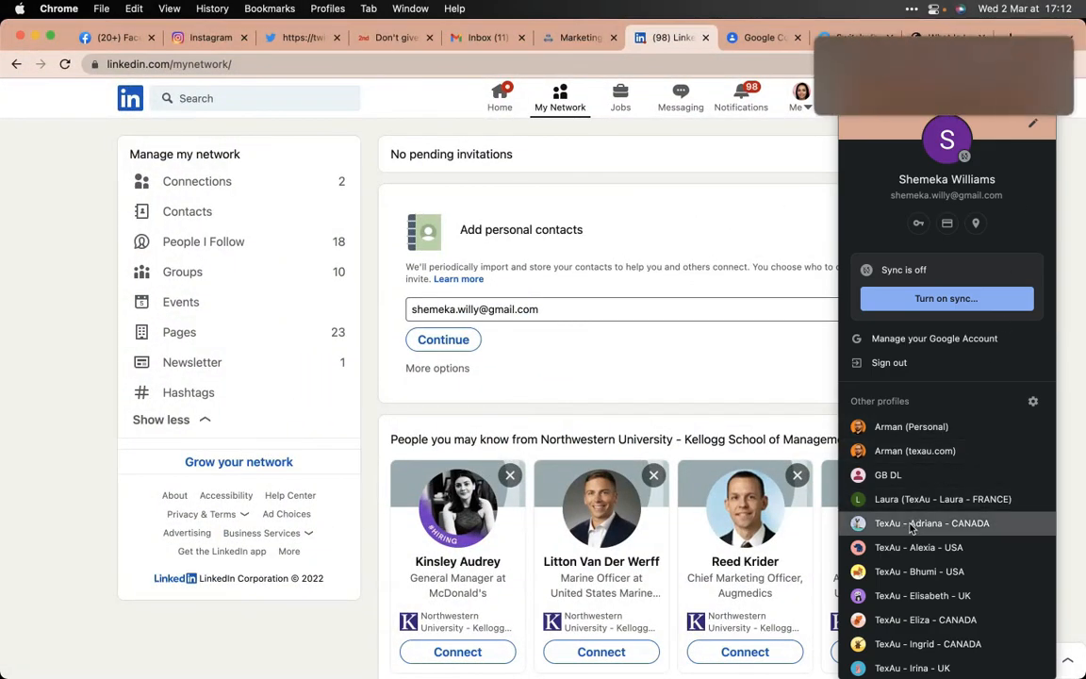
{"action": "left_click", "coordinate": [877, 523]}
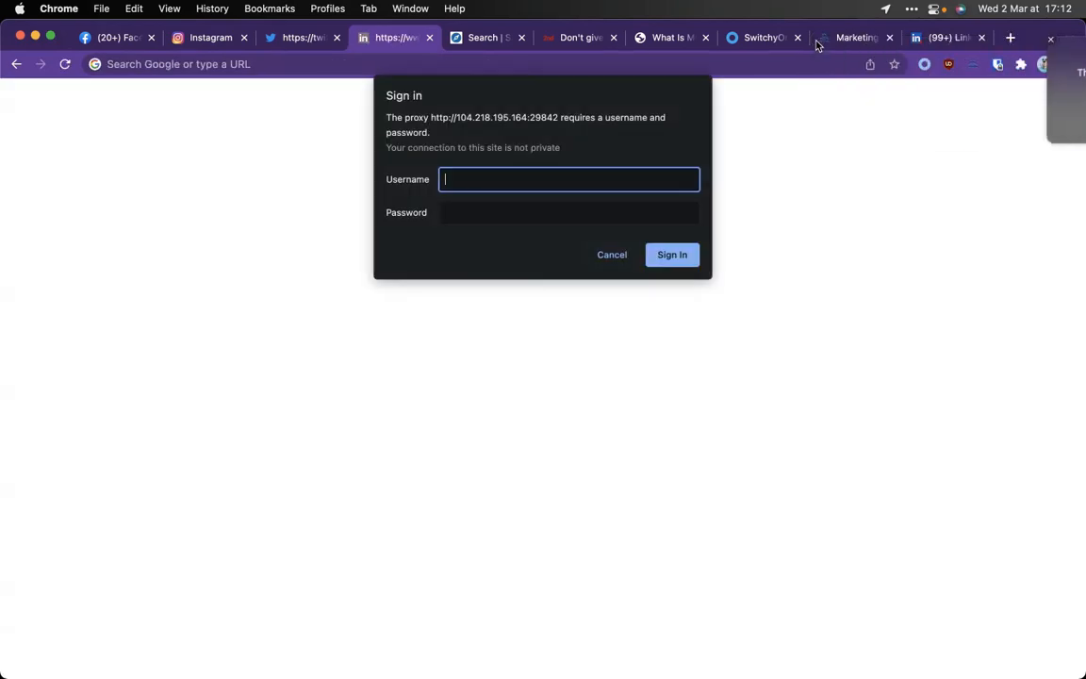
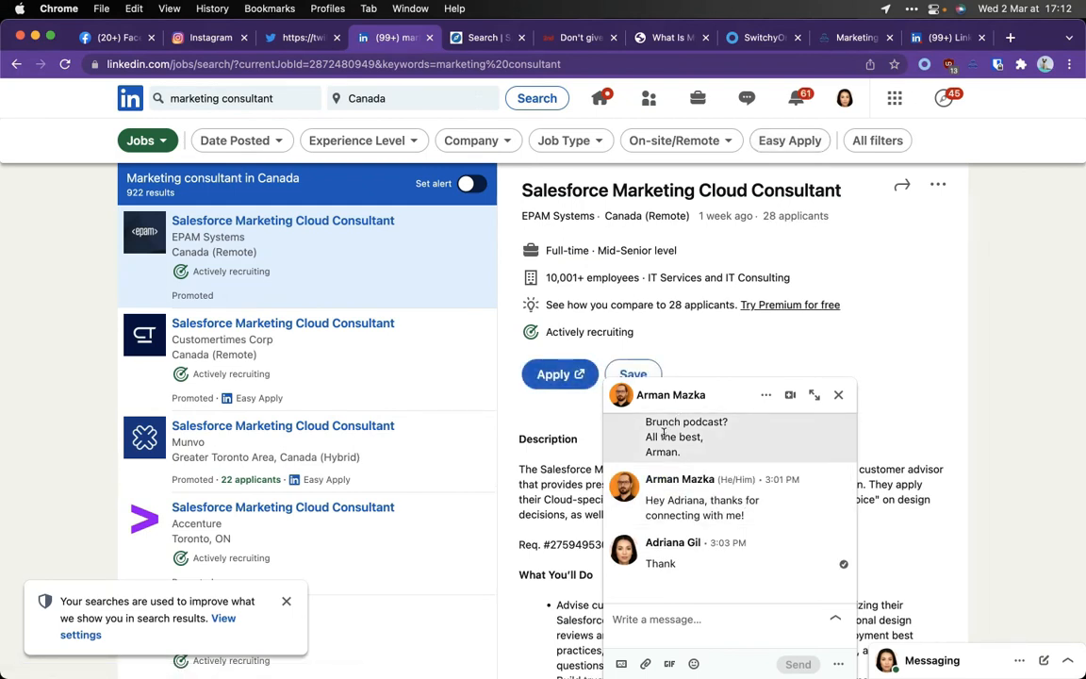
Step: Read the row 9 contact's chat with the campaign sender, focusing on the thanks-for-connecting message and the contact's reply
{"action": "scroll", "coordinate": [664, 434], "scroll_direction": "up", "scroll_amount": 3}
{"action": "scroll", "coordinate": [685, 464], "scroll_direction": "down", "scroll_amount": 2}
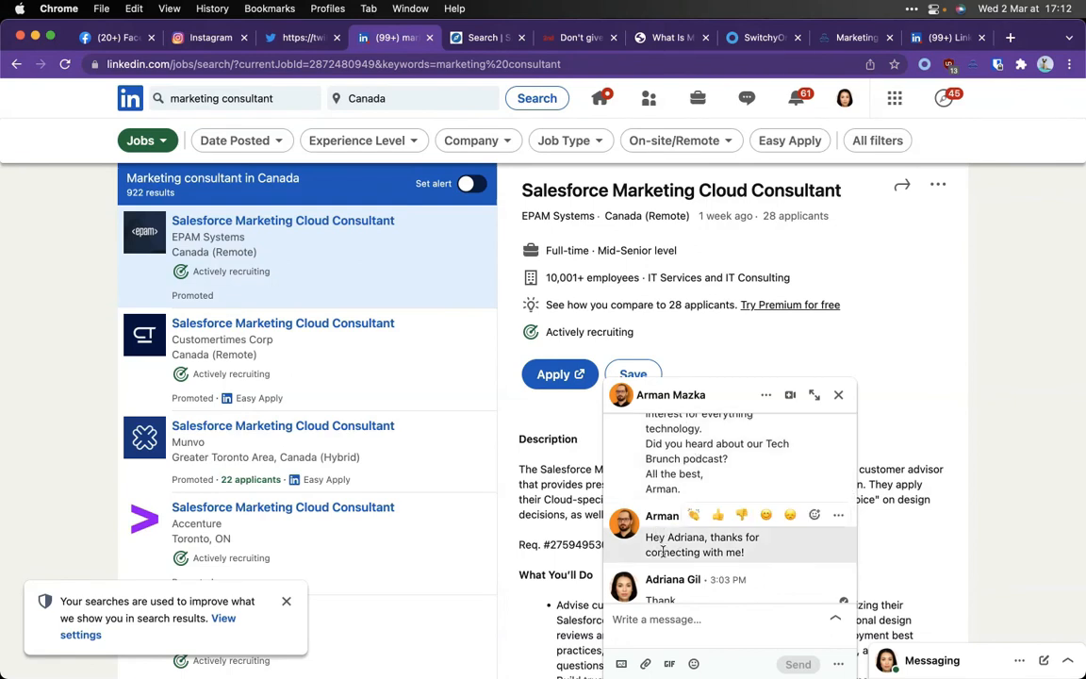
{"action": "scroll", "coordinate": [672, 514], "scroll_direction": "down", "scroll_amount": 1}
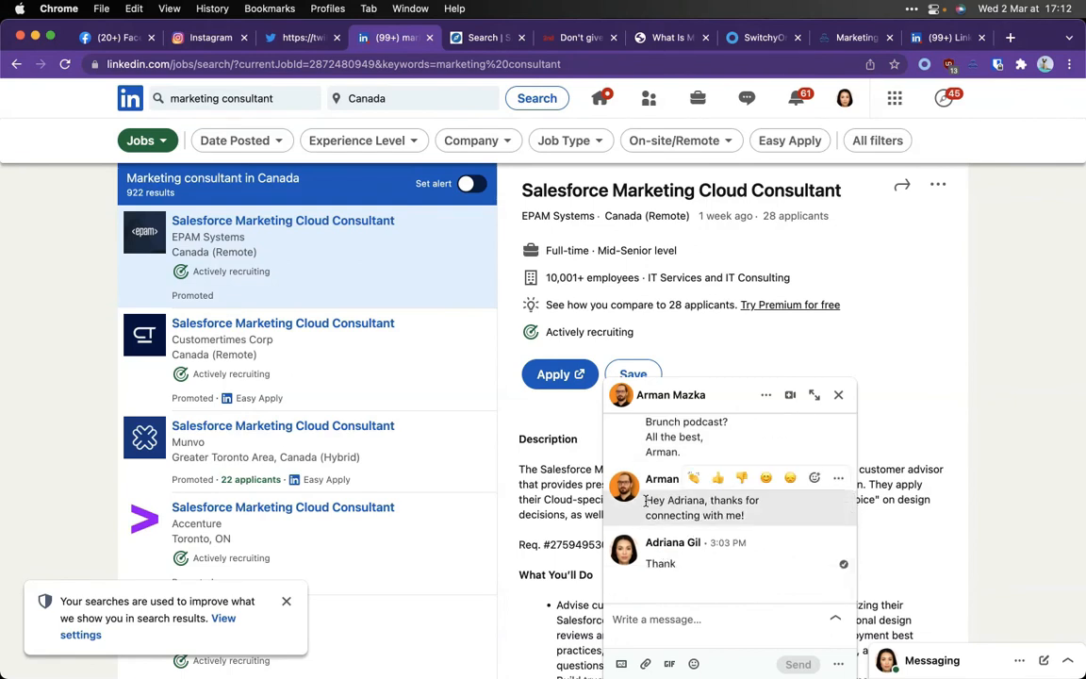
{"action": "left_click_drag", "start_coordinate": [648, 500], "coordinate": [751, 521]}
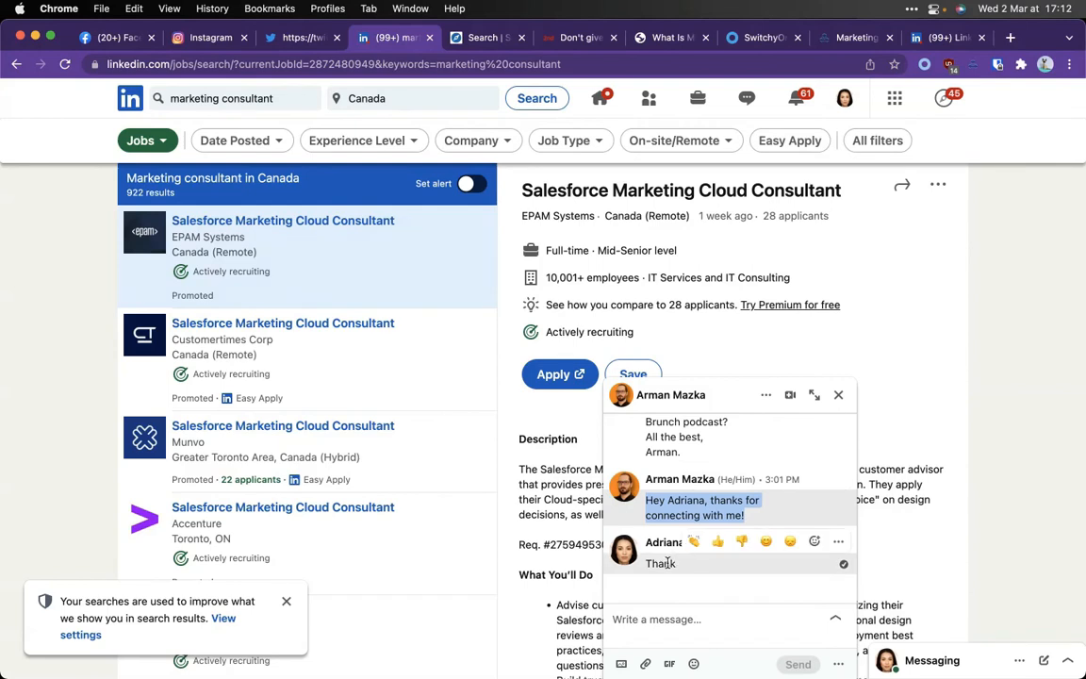
{"action": "left_click_drag", "start_coordinate": [648, 564], "coordinate": [675, 570]}
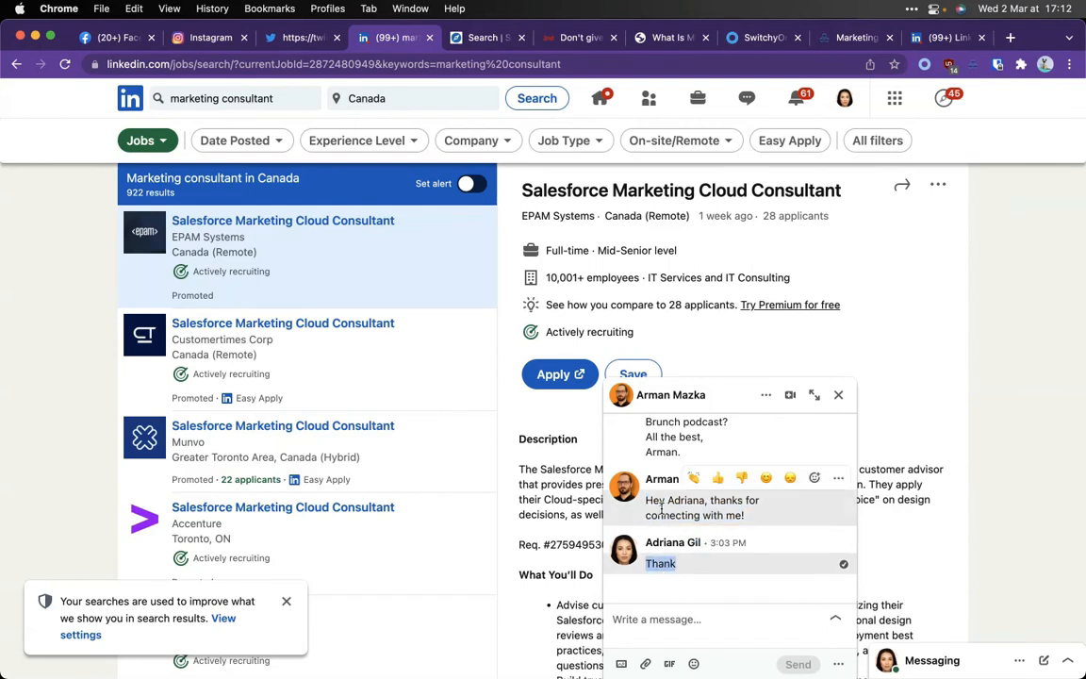
Step: Return to the Campaign Example window, switch to the Test Campaign + Dashboard recipe in TexAu and inspect the 2nd message's reply detection inputs
{"action": "key", "text": "ctrl+Up"}
{"action": "left_click", "coordinate": [917, 430]}
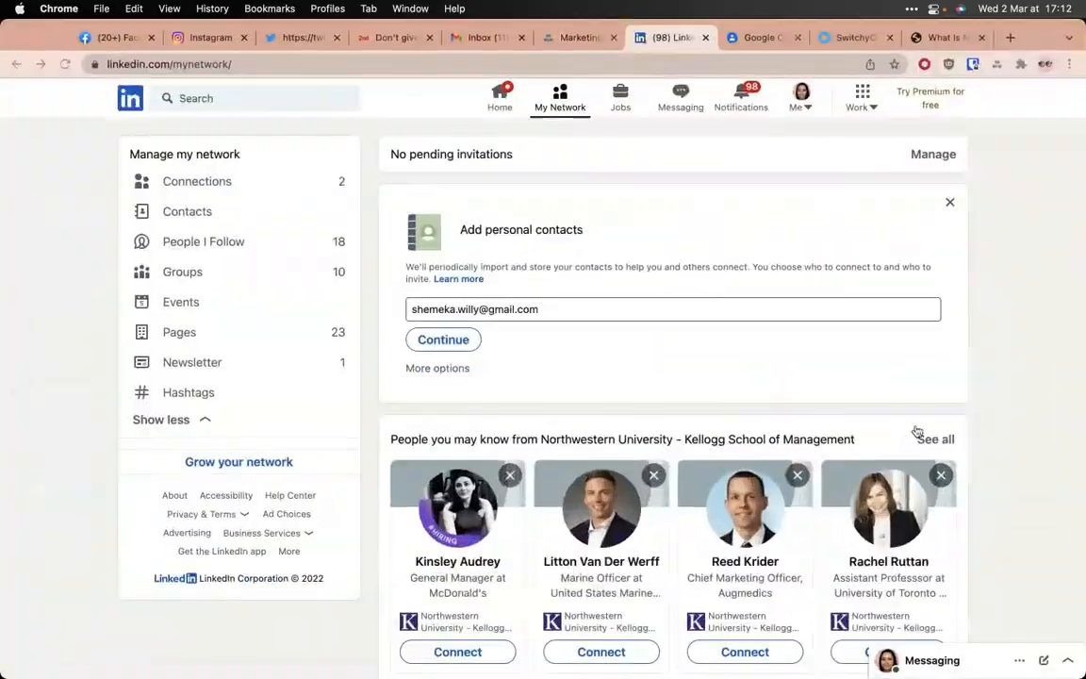
{"action": "key", "text": "ctrl+Up"}
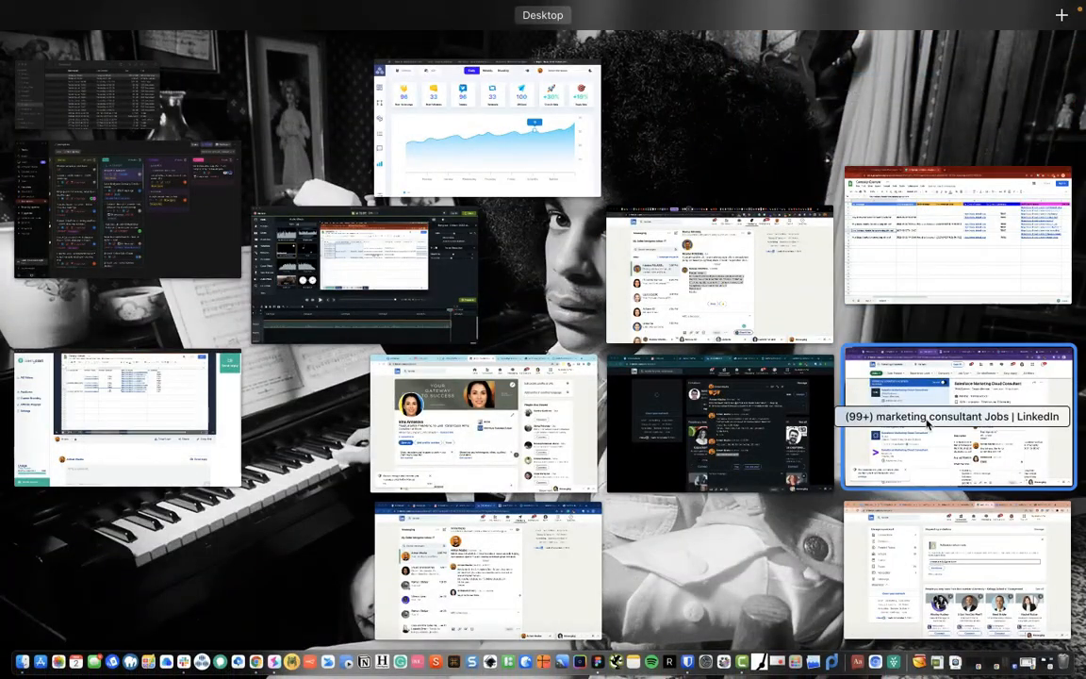
{"action": "left_click", "coordinate": [943, 184]}
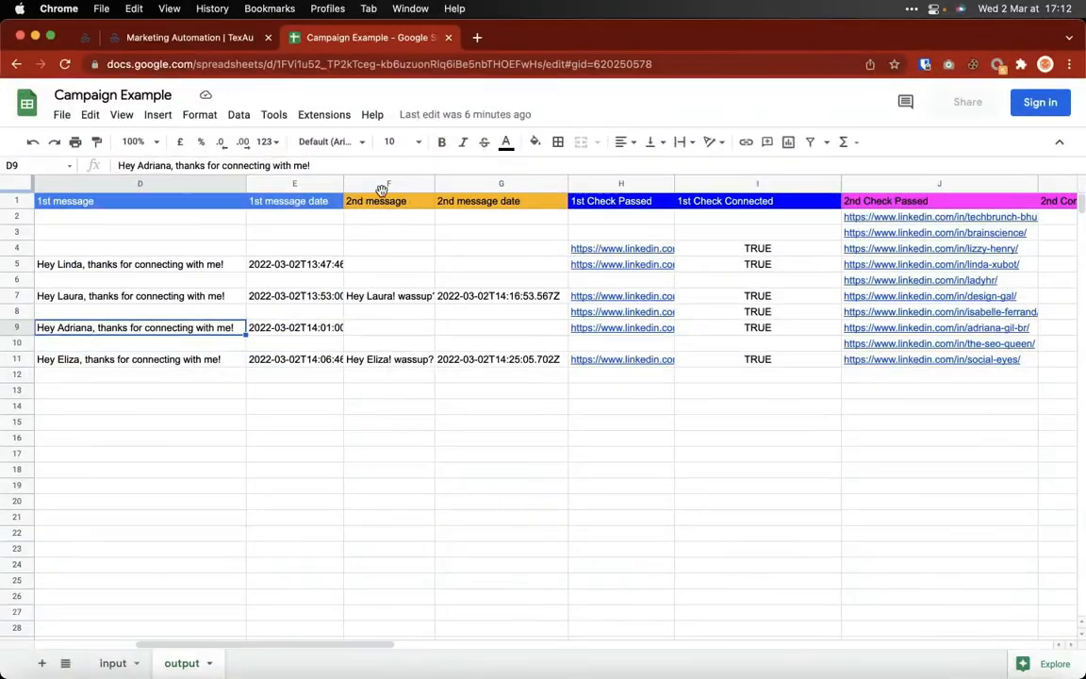
{"action": "left_click", "coordinate": [218, 40]}
{"action": "scroll", "coordinate": [571, 539], "scroll_direction": "down", "scroll_amount": 3}
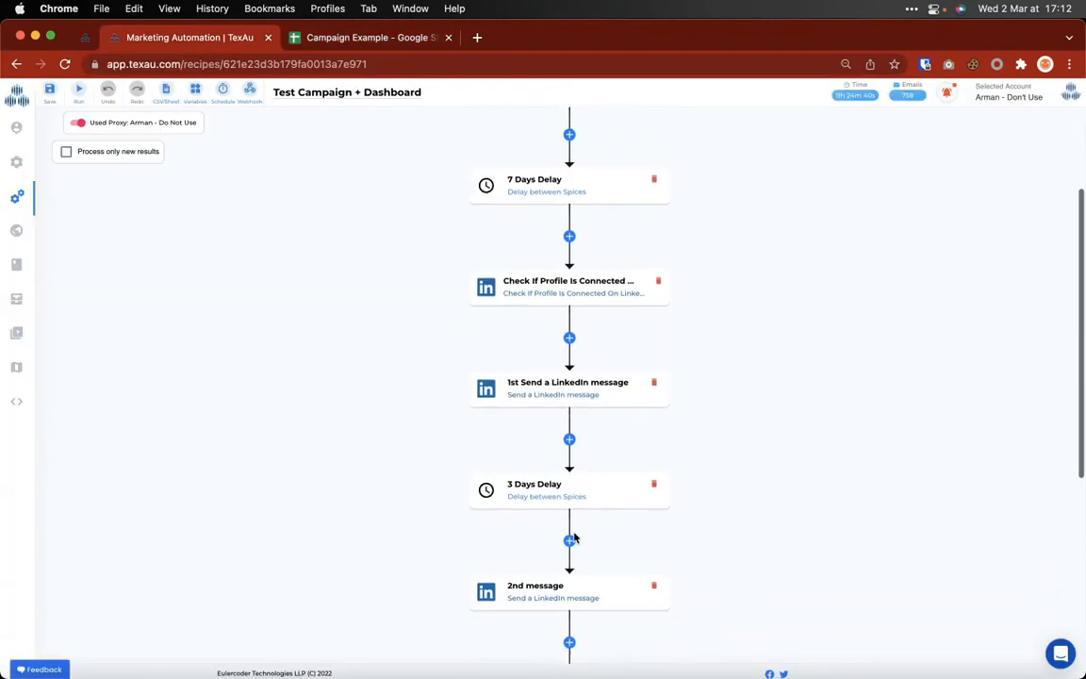
{"action": "left_click", "coordinate": [542, 571]}
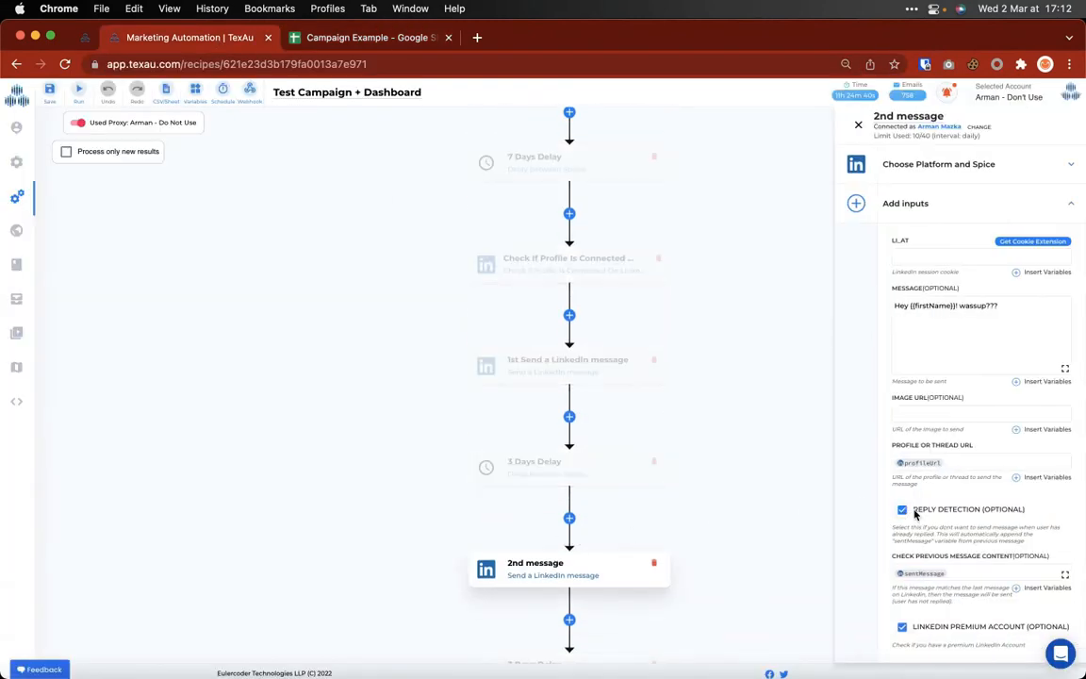
Step: Compare the 1st Send a LinkedIn message inputs with the 2nd message inputs and review the surrounding delay and connection-check stages
{"action": "left_click", "coordinate": [537, 363]}
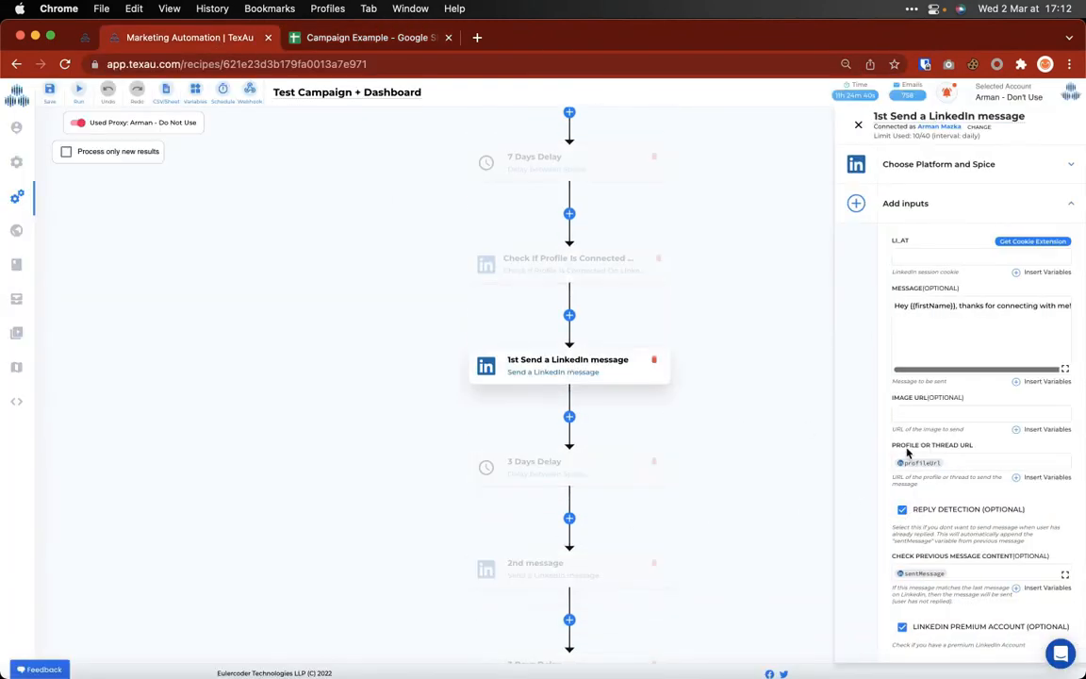
{"action": "left_click", "coordinate": [586, 565]}
{"action": "left_click", "coordinate": [519, 364]}
{"action": "scroll", "coordinate": [533, 205], "scroll_direction": "up", "scroll_amount": 2}
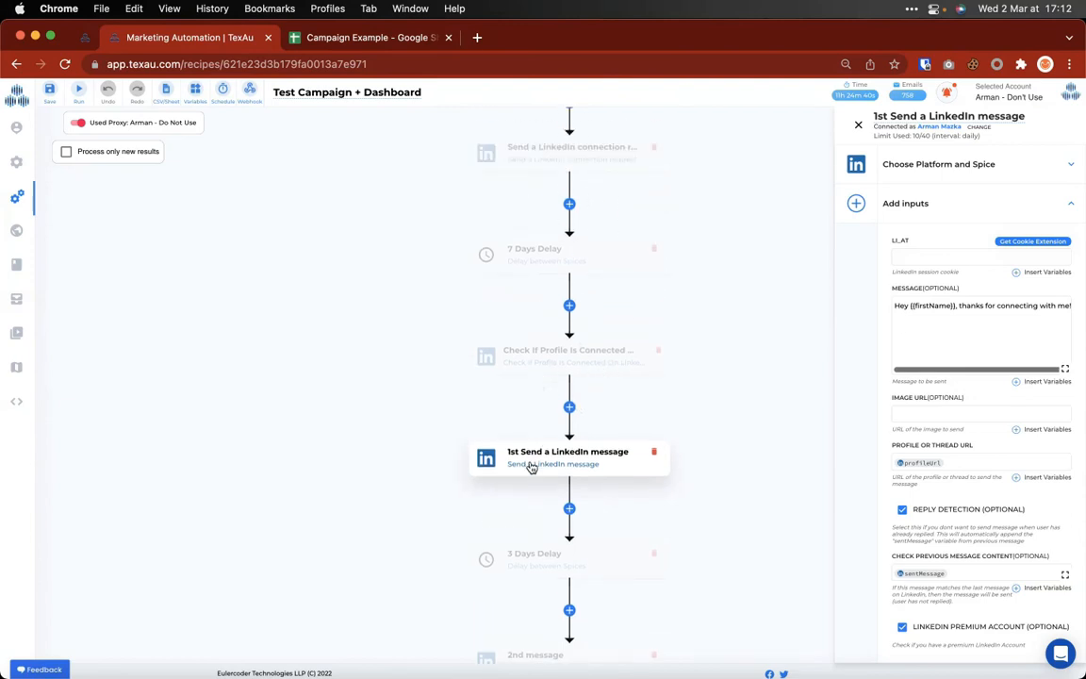
{"action": "scroll", "coordinate": [567, 462], "scroll_direction": "down", "scroll_amount": 1}
{"action": "scroll", "coordinate": [567, 463], "scroll_direction": "down", "scroll_amount": 1}
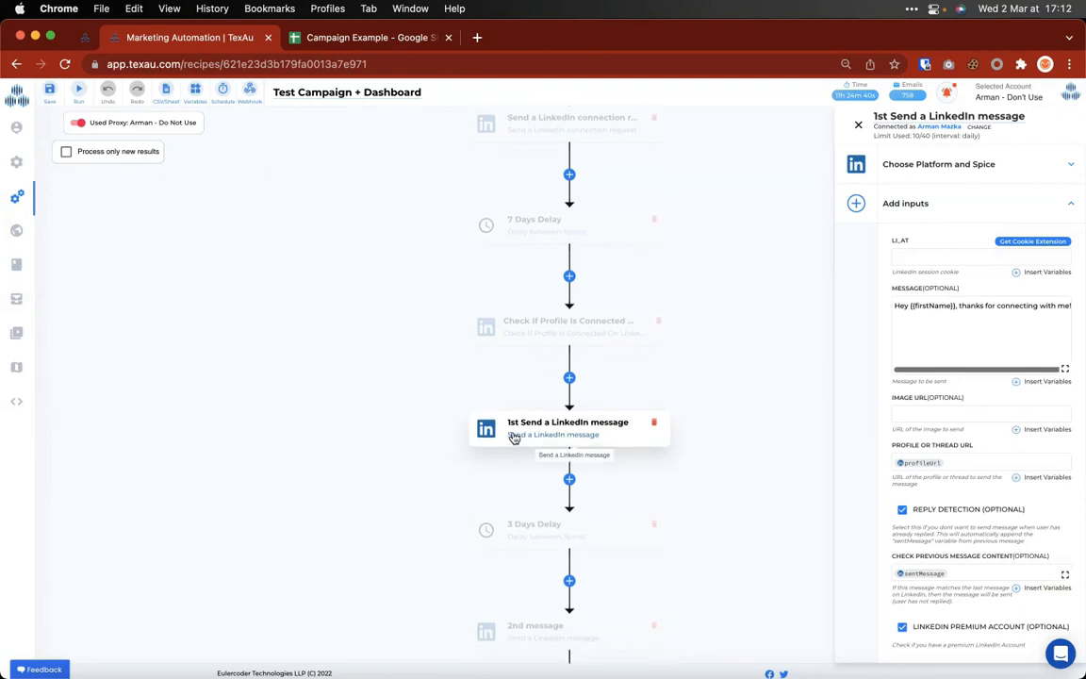
{"action": "left_click_drag", "start_coordinate": [514, 437], "coordinate": [501, 274]}
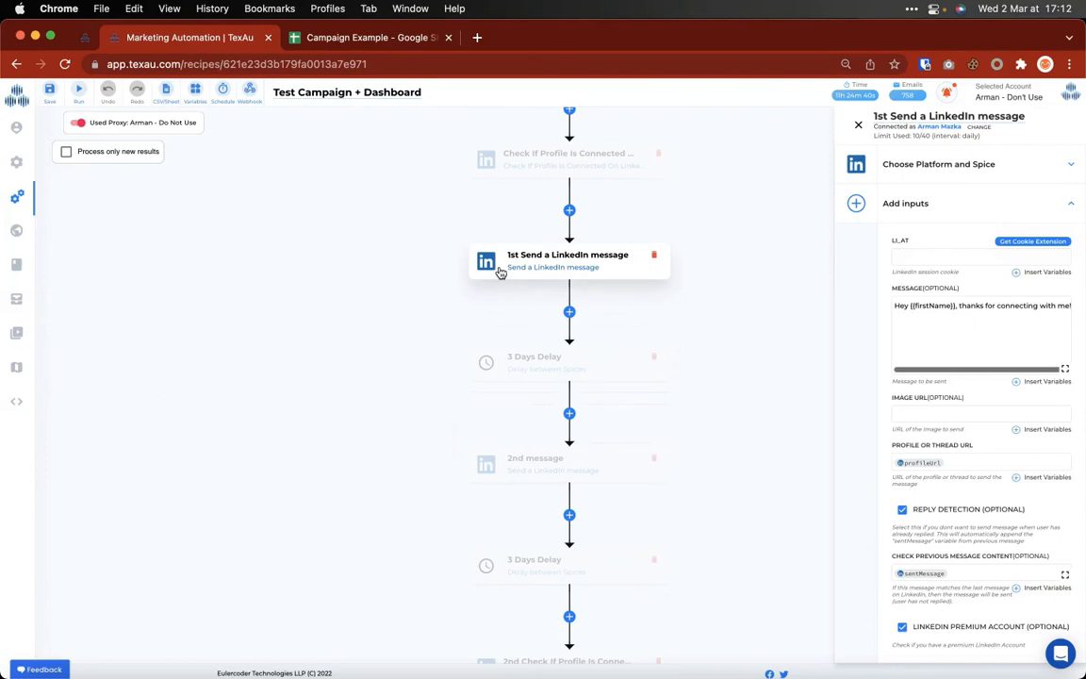
Step: Review the inputs of the 3 Days Delay following the 1st message and the 2nd message's reply detection settings
{"action": "scroll", "coordinate": [641, 271], "scroll_direction": "down", "scroll_amount": 4}
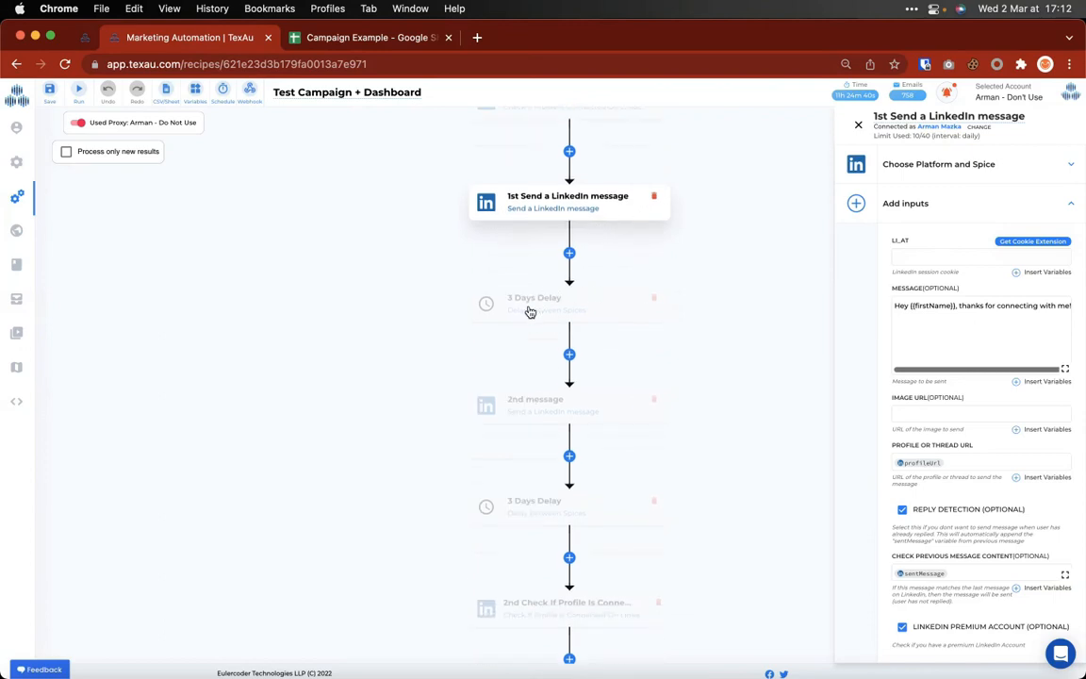
{"action": "left_click", "coordinate": [529, 311]}
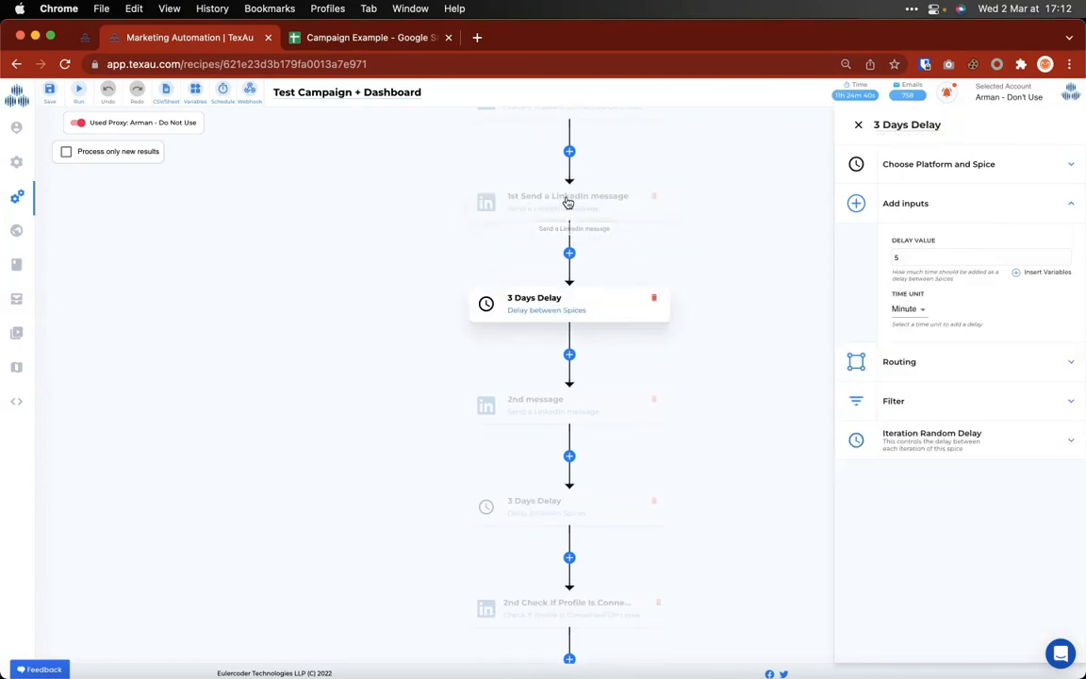
{"action": "left_click", "coordinate": [556, 407]}
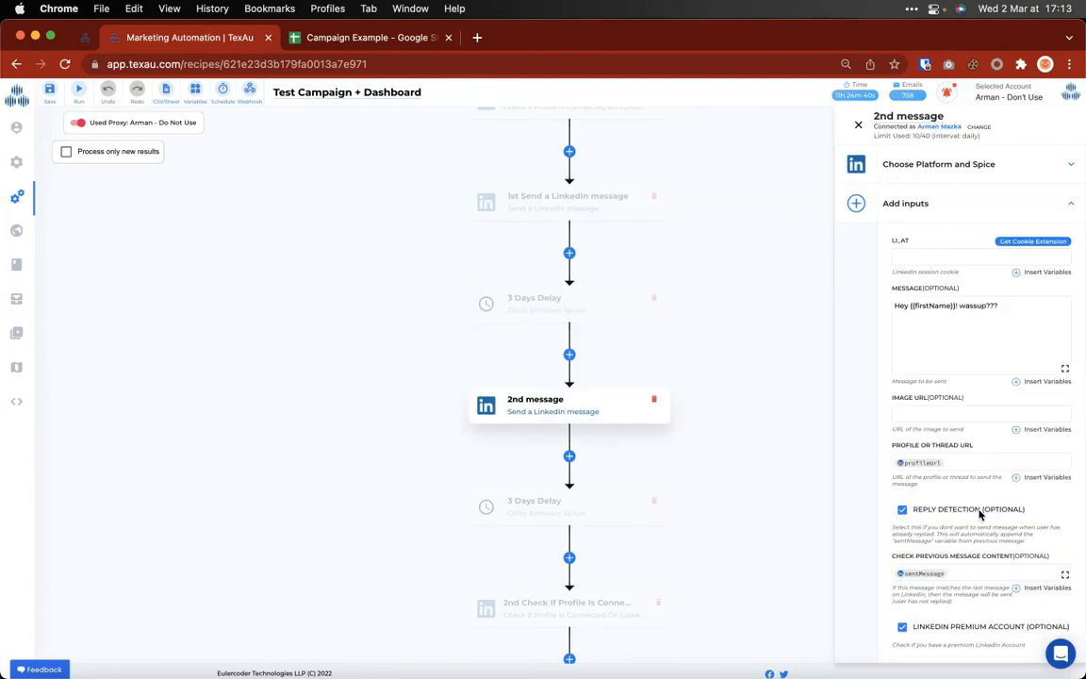
Step: Switch to the Campaign Example output sheet and check row 9's 2nd message and 2nd message date cells
{"action": "key", "text": "ctrl+Up"}
{"action": "left_click", "coordinate": [974, 429]}
{"action": "key", "text": "ctrl+Up"}
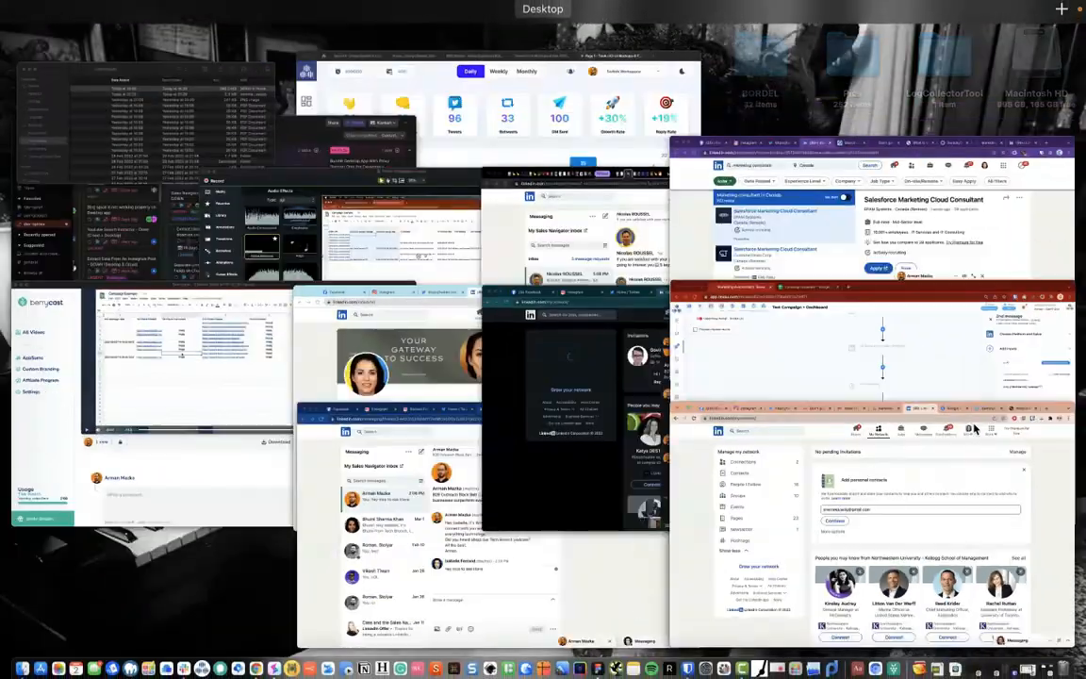
{"action": "left_click", "coordinate": [890, 407]}
{"action": "left_click", "coordinate": [403, 38]}
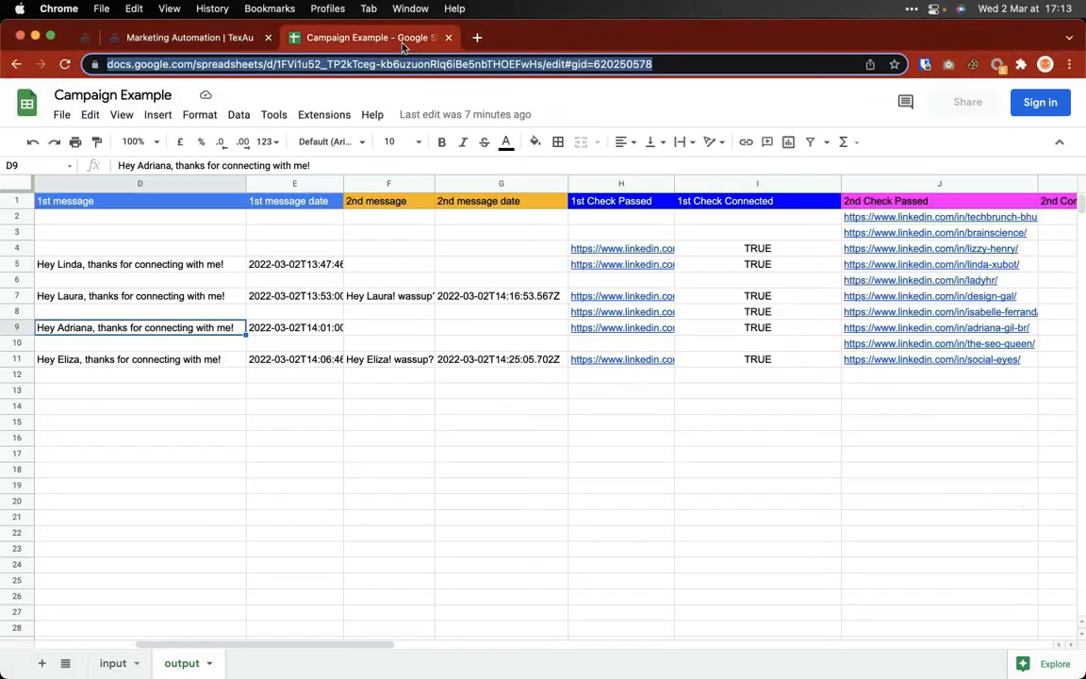
{"action": "left_click_drag", "start_coordinate": [391, 330], "coordinate": [477, 330]}
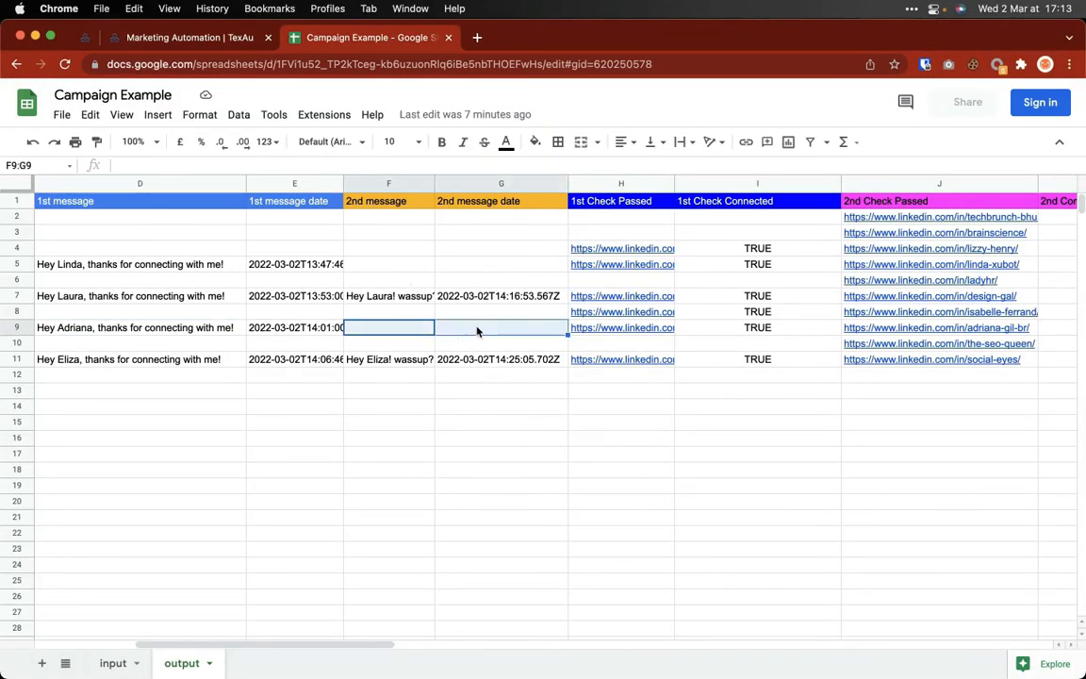
{"action": "right_click", "coordinate": [365, 325]}
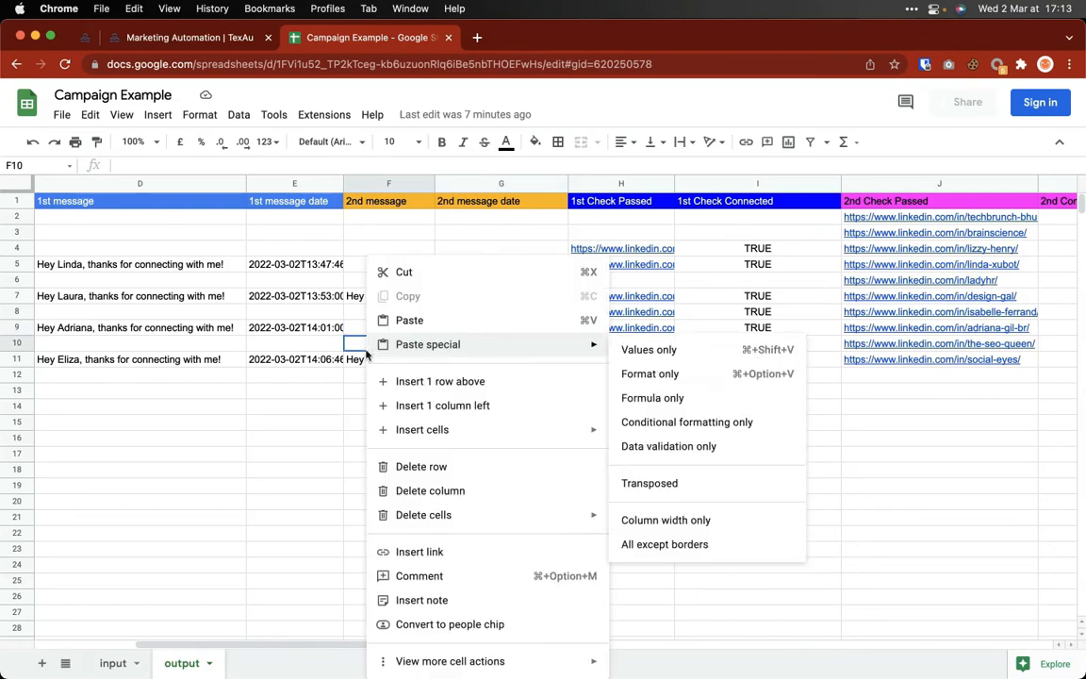
{"action": "left_click", "coordinate": [252, 349]}
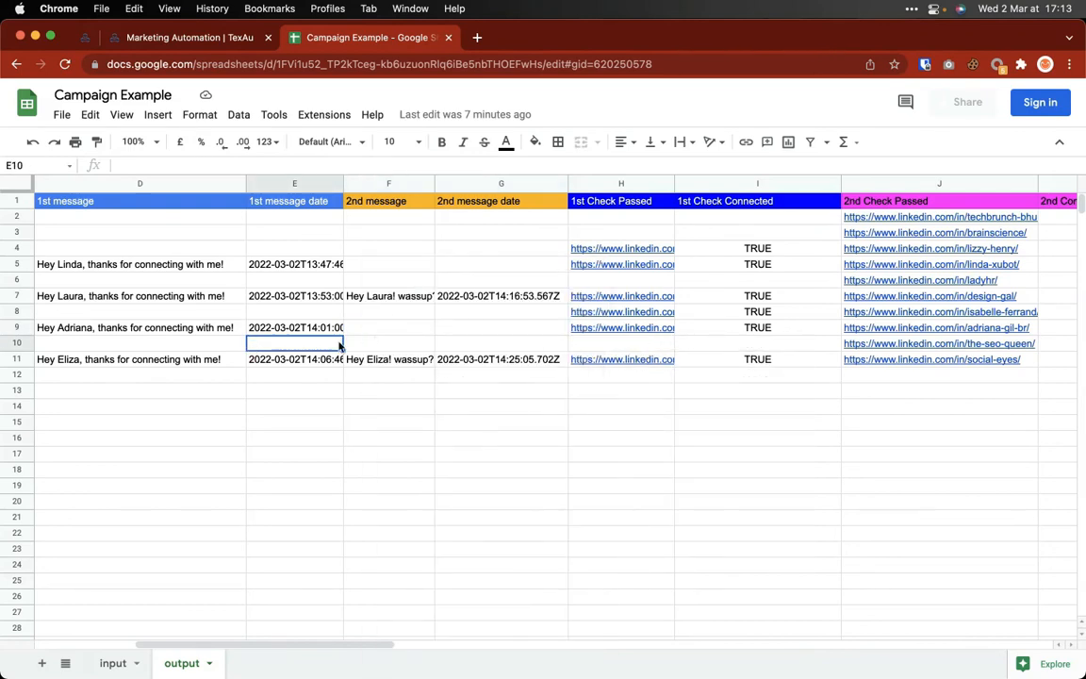
Step: Check row 5's 1st and 2nd message cells and its 1st Check Passed profile link
{"action": "left_click", "coordinate": [360, 268]}
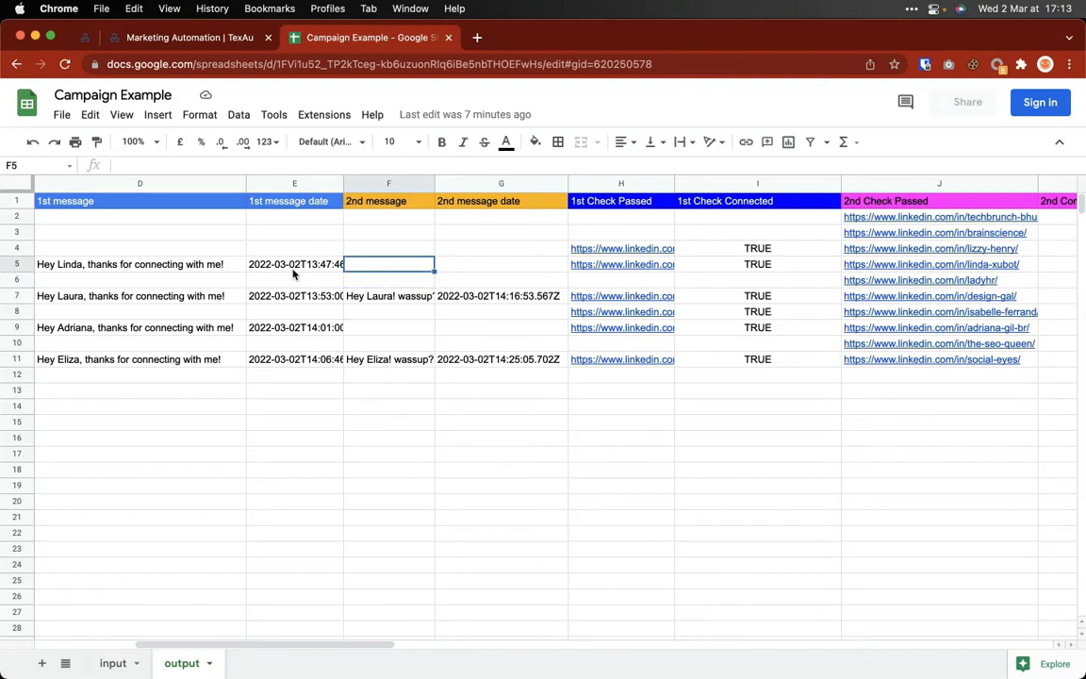
{"action": "left_click", "coordinate": [213, 269]}
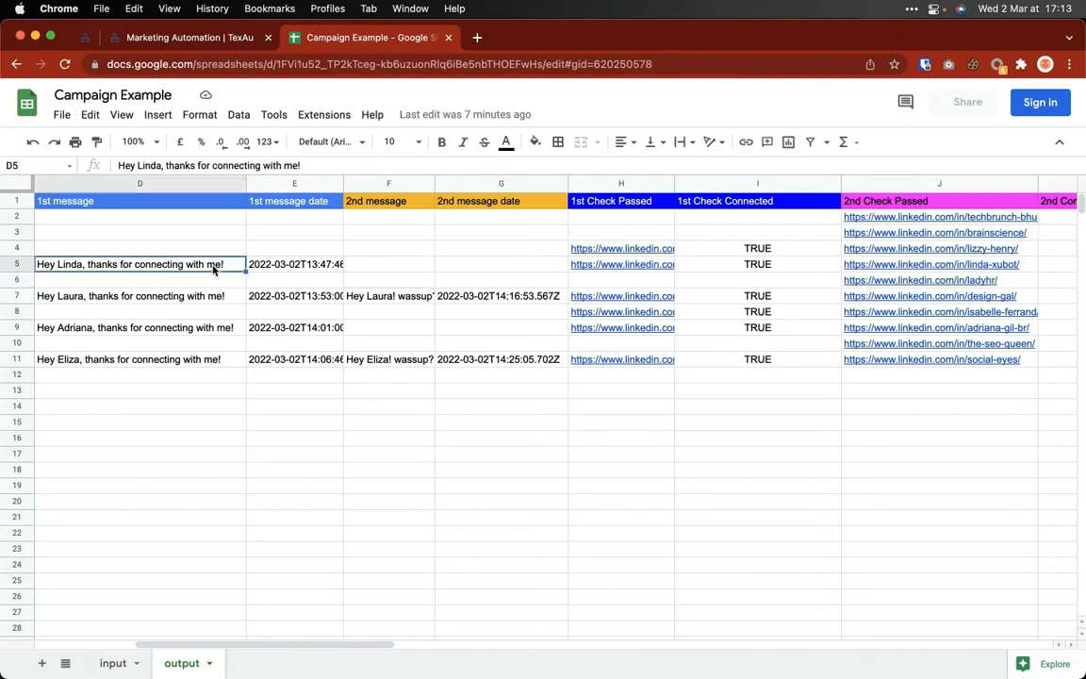
{"action": "left_click", "coordinate": [648, 266]}
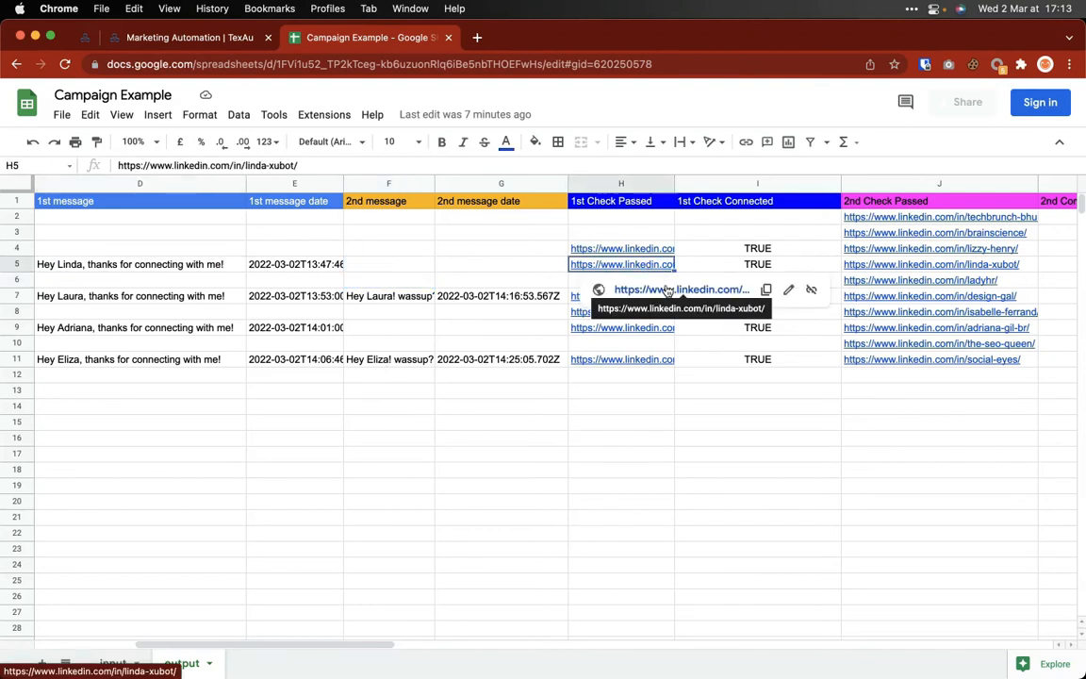
Step: Switch to a LinkedIn browser window and open the row 5 contact's browser profile, labelled UK
{"action": "left_click", "coordinate": [970, 281]}
{"action": "key", "text": "ctrl+Up"}
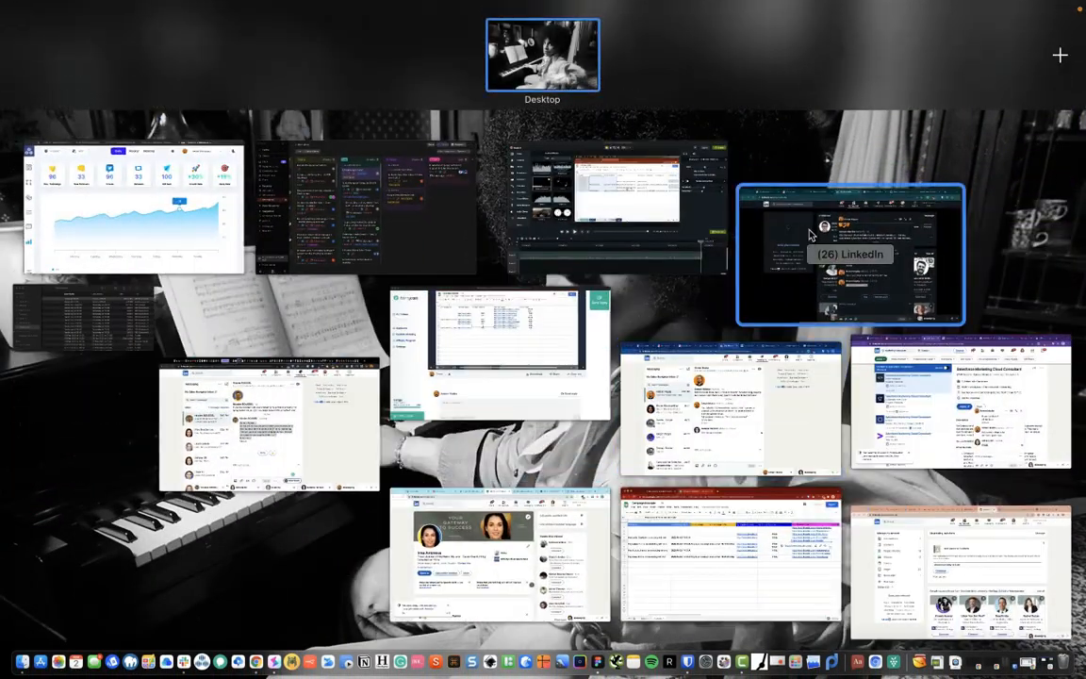
{"action": "left_click", "coordinate": [854, 250]}
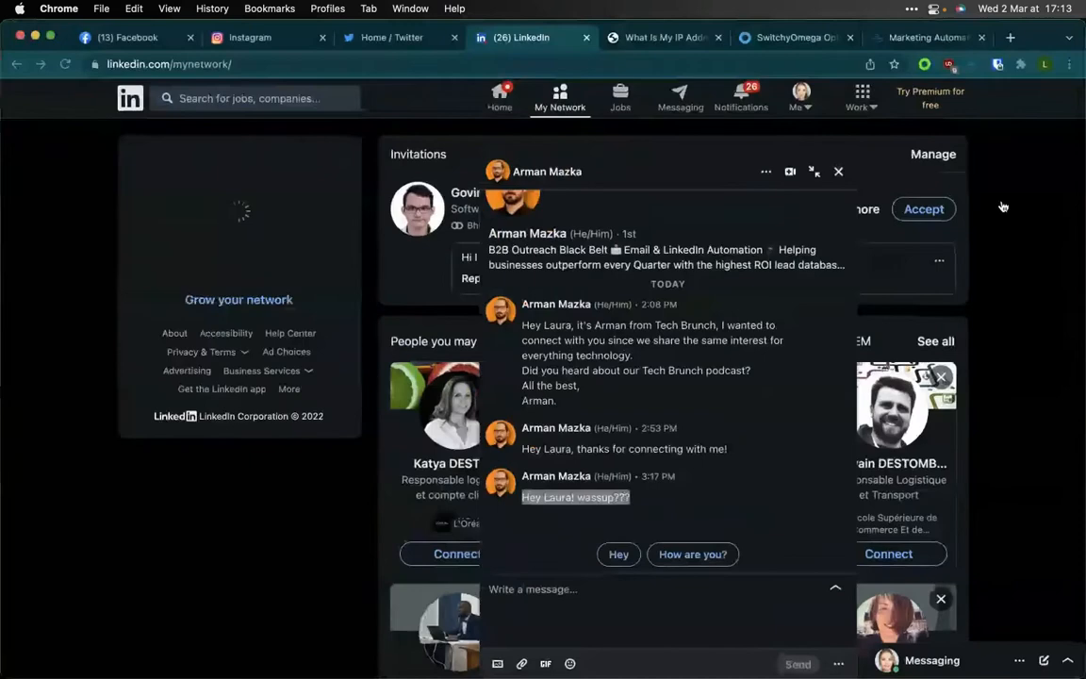
{"action": "left_click", "coordinate": [1045, 64]}
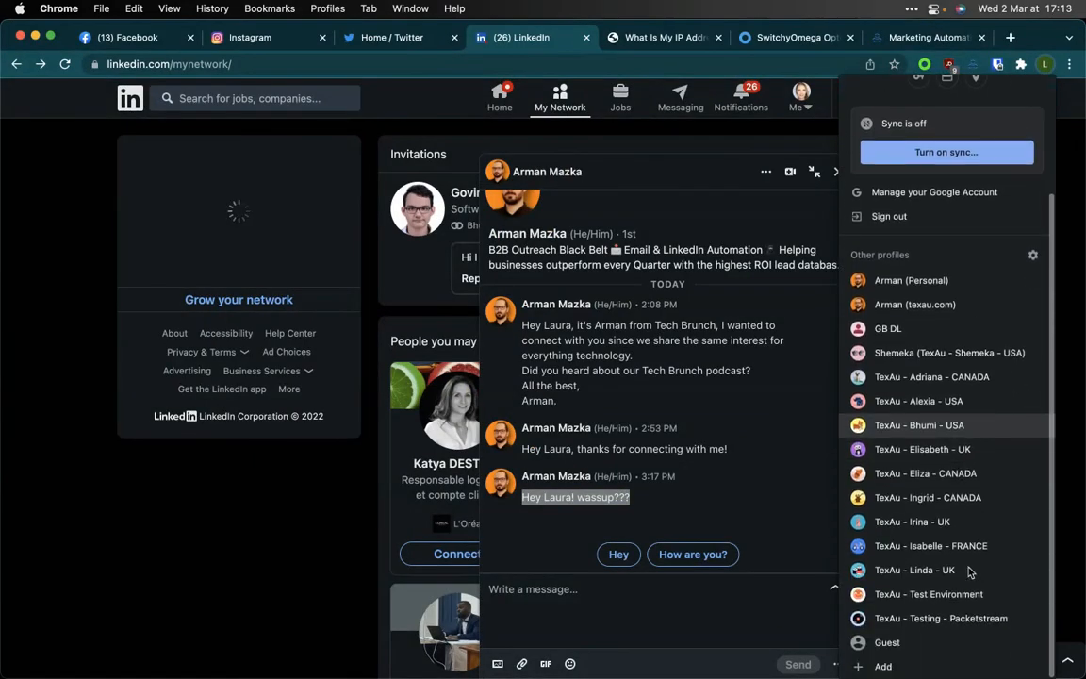
{"action": "left_click", "coordinate": [943, 571]}
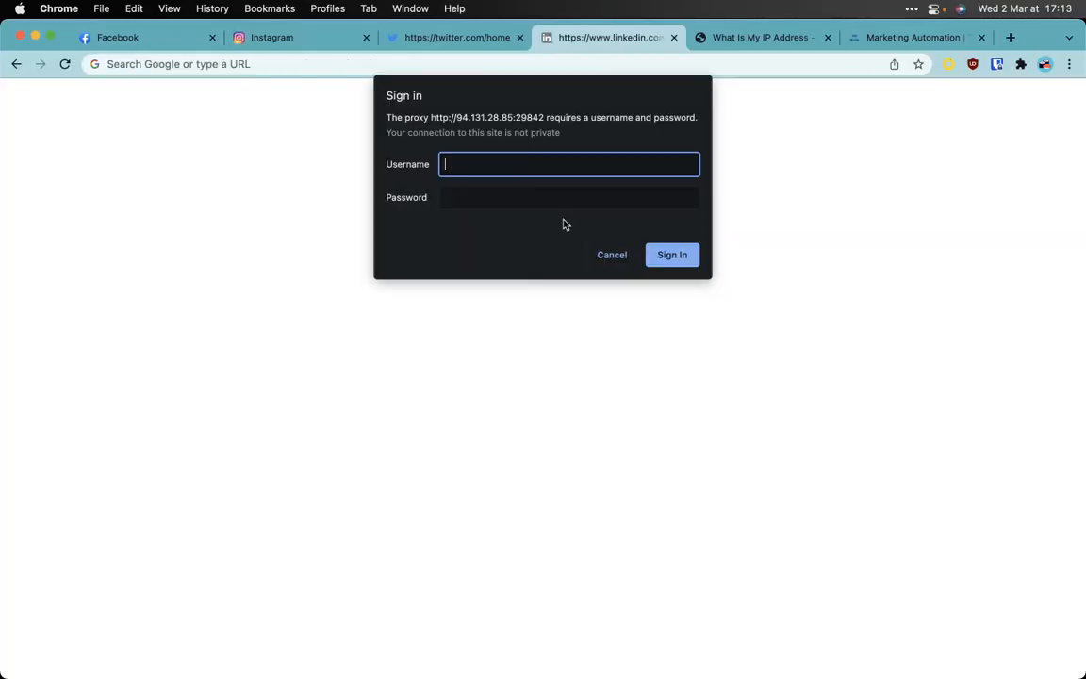
Step: Dismiss the proxy sign-in prompt and read the row 5 contact's chat, focusing on the thanks-for-connecting message and the reply
{"action": "left_click", "coordinate": [601, 254]}
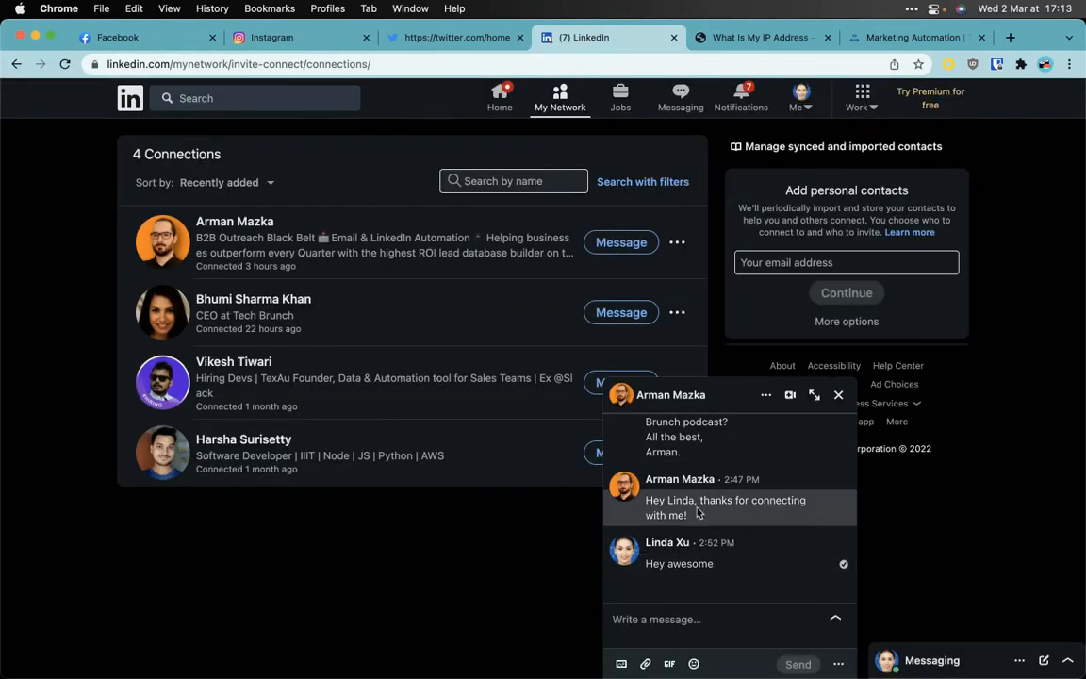
{"action": "scroll", "coordinate": [745, 500], "scroll_direction": "up", "scroll_amount": 3}
{"action": "scroll", "coordinate": [776, 520], "scroll_direction": "down", "scroll_amount": 3}
{"action": "left_click_drag", "start_coordinate": [645, 504], "coordinate": [702, 525]}
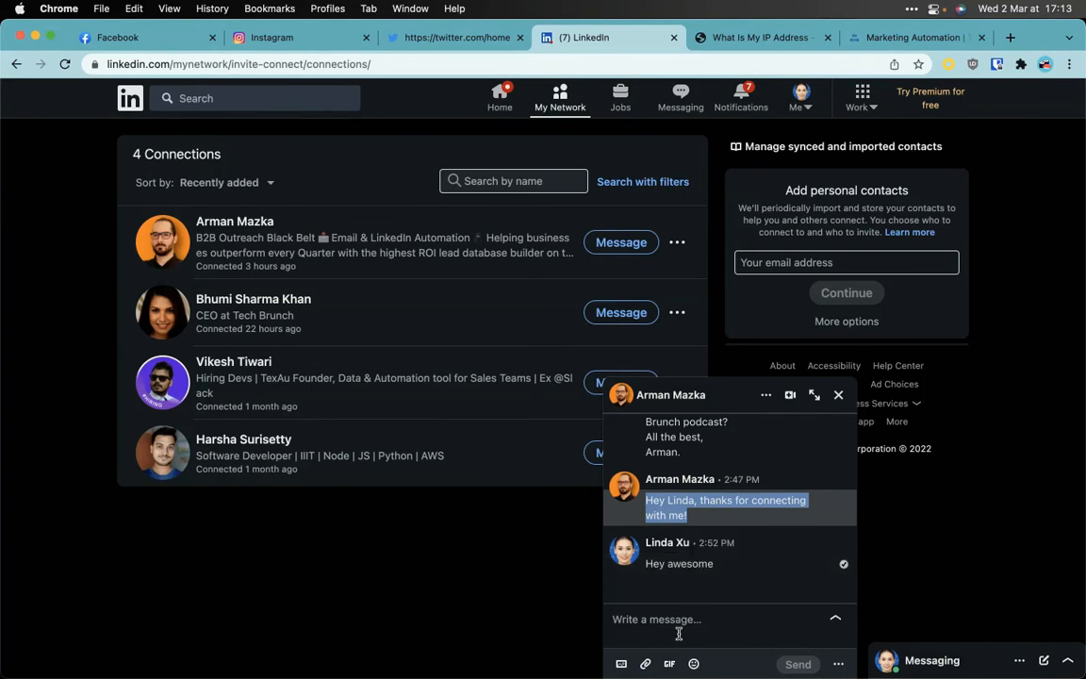
Step: Return to the Campaign Example output sheet and compare the 1st Check Connected column with the 2nd Connected column
{"action": "key", "text": "ctrl+Up"}
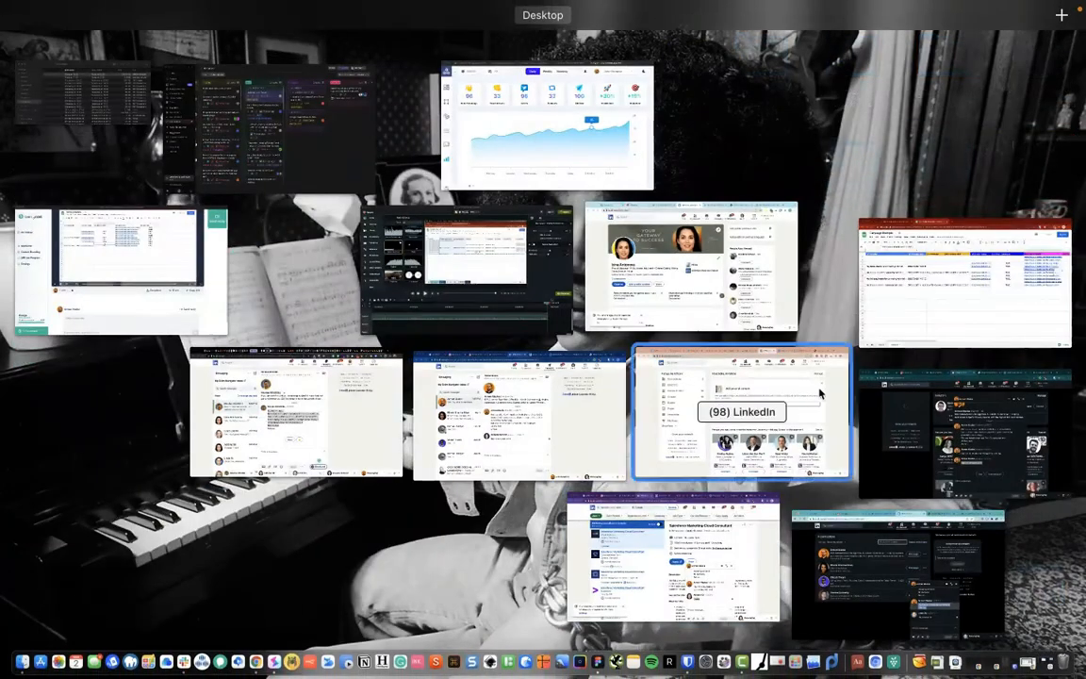
{"action": "left_click", "coordinate": [914, 310]}
{"action": "left_click", "coordinate": [497, 329]}
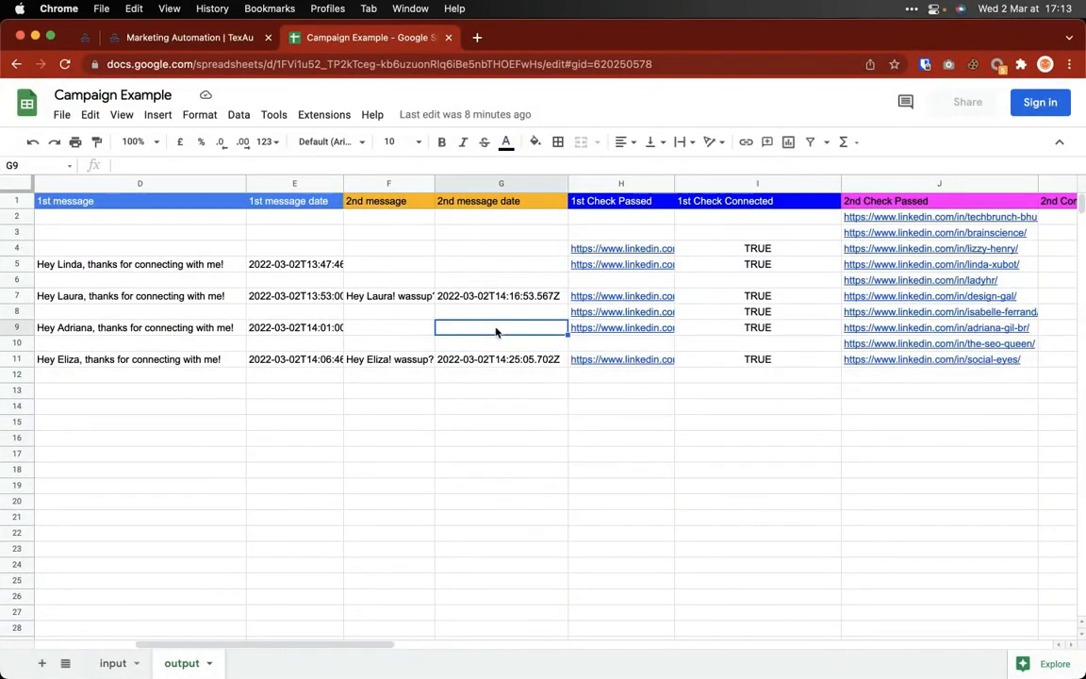
{"action": "scroll", "coordinate": [497, 331], "scroll_direction": "right", "scroll_amount": 3}
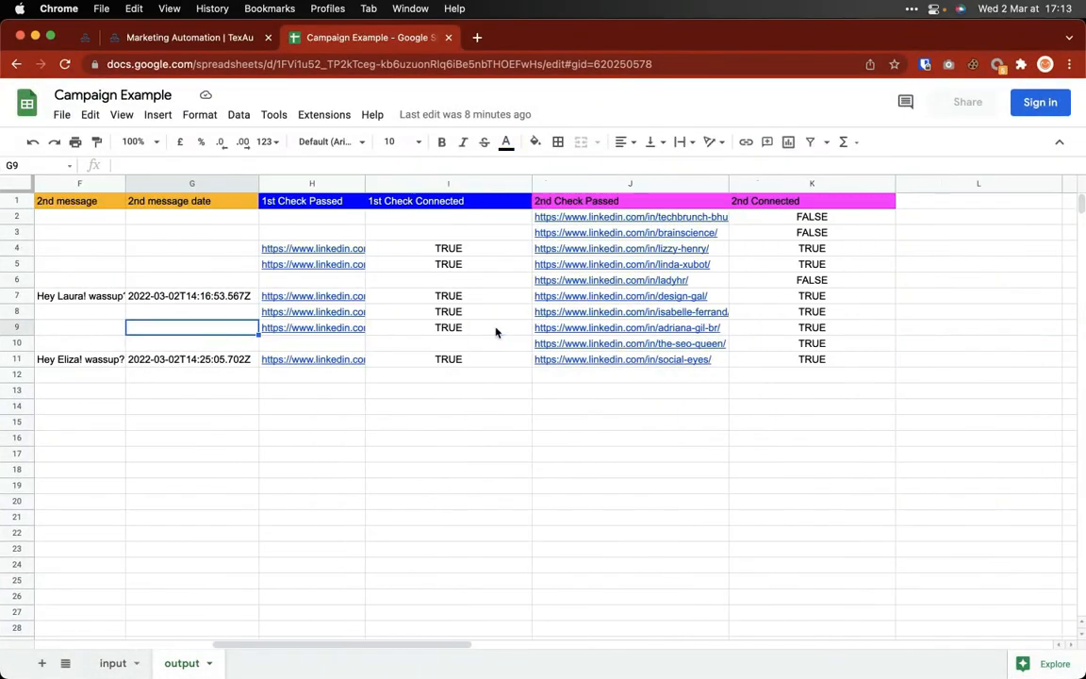
{"action": "left_click", "coordinate": [422, 184]}
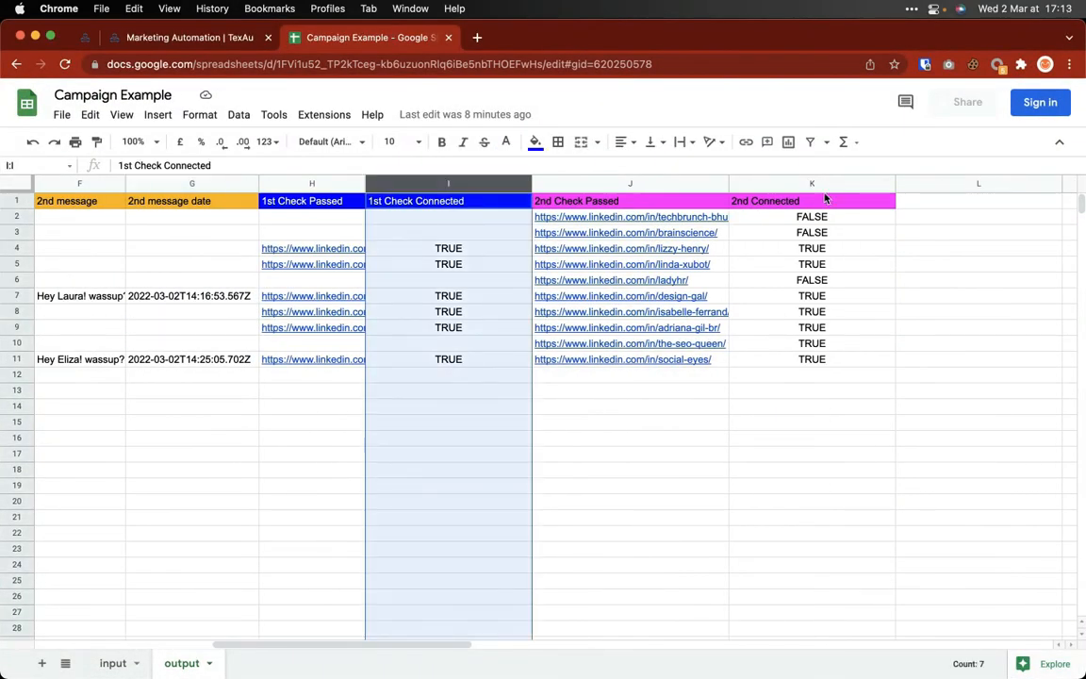
{"action": "left_click", "coordinate": [802, 183]}
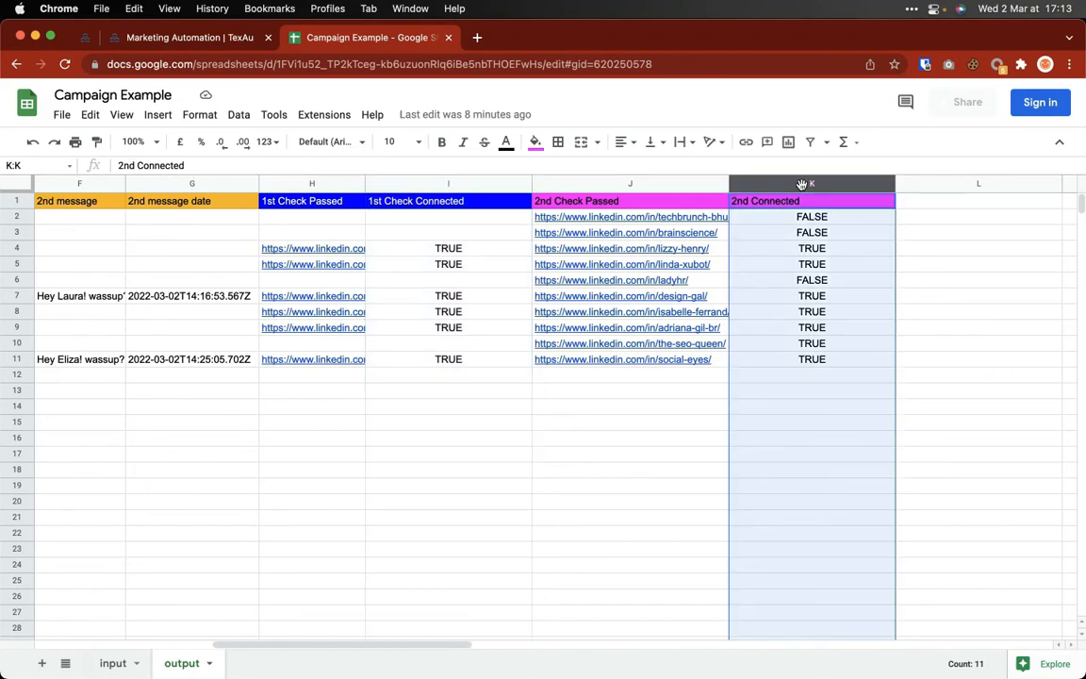
{"action": "left_click_drag", "start_coordinate": [800, 216], "coordinate": [787, 351]}
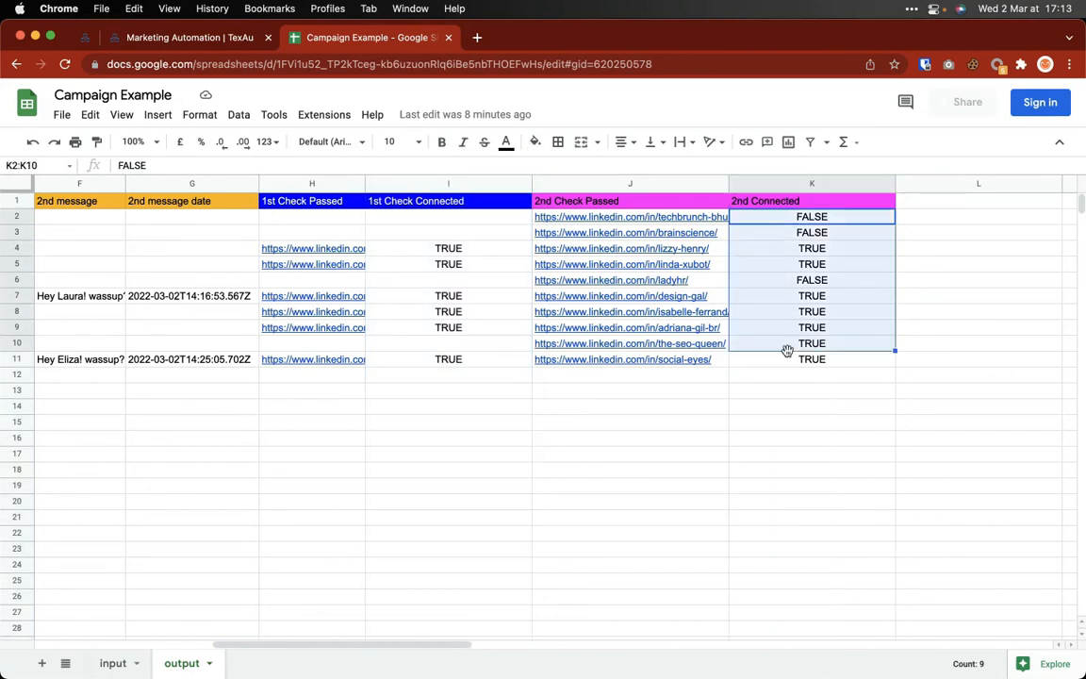
Step: Inspect the recipe's closing 2nd connection check and Send data to Google Sheet stages in TexAu, returning to the output sheet
{"action": "left_click", "coordinate": [189, 38]}
{"action": "scroll", "coordinate": [462, 491], "scroll_direction": "down", "scroll_amount": 3}
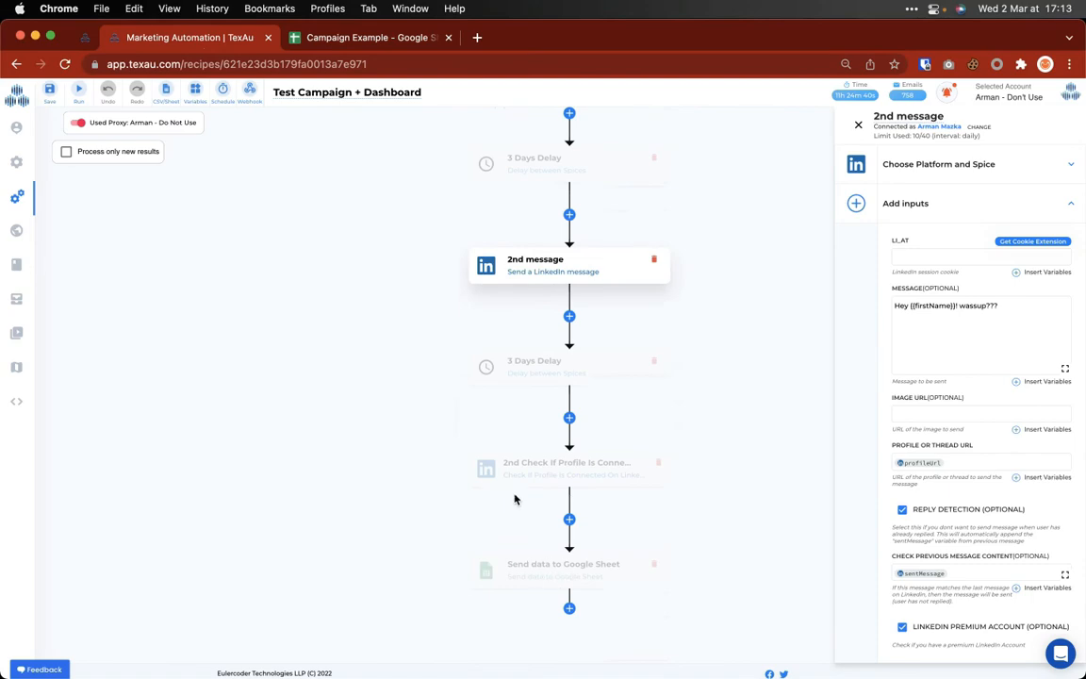
{"action": "left_click", "coordinate": [381, 39]}
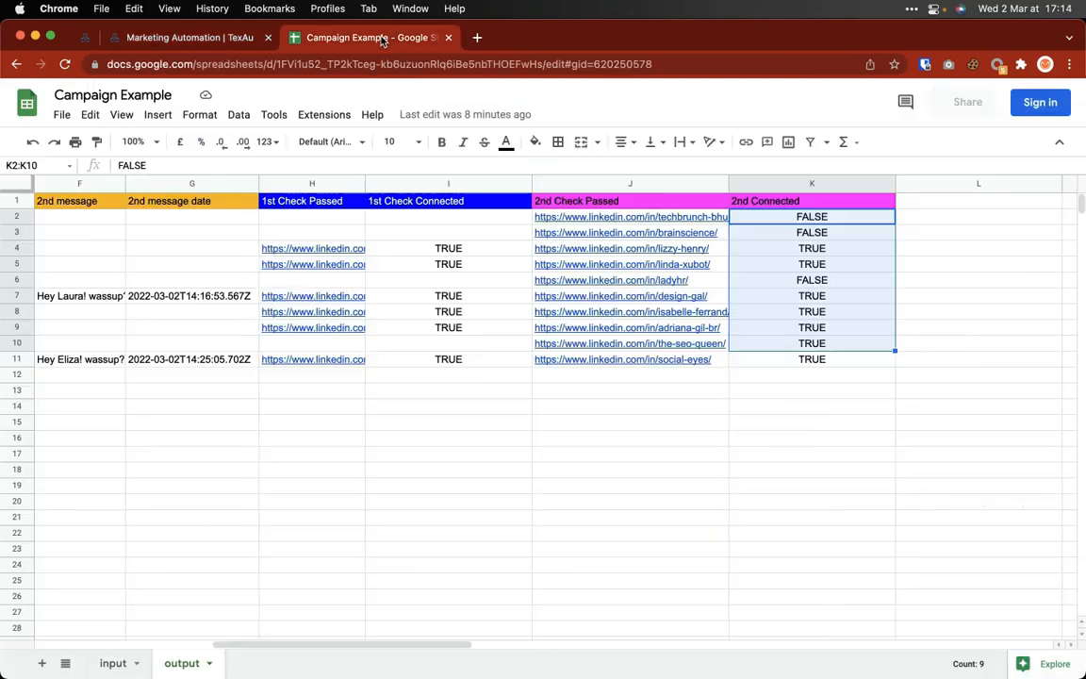
Step: Open TexAu's recipe results and expand the logs of the 2 March Test Campaign + Dashboard execution
{"action": "left_click", "coordinate": [217, 38]}
{"action": "left_click", "coordinate": [16, 307]}
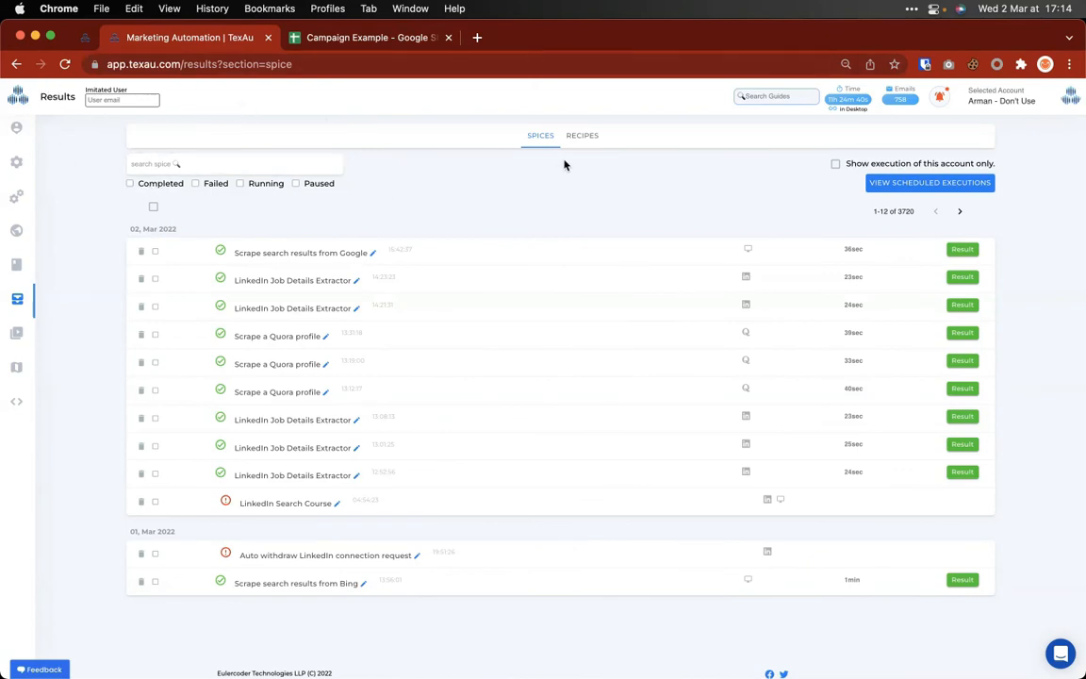
{"action": "left_click", "coordinate": [583, 140]}
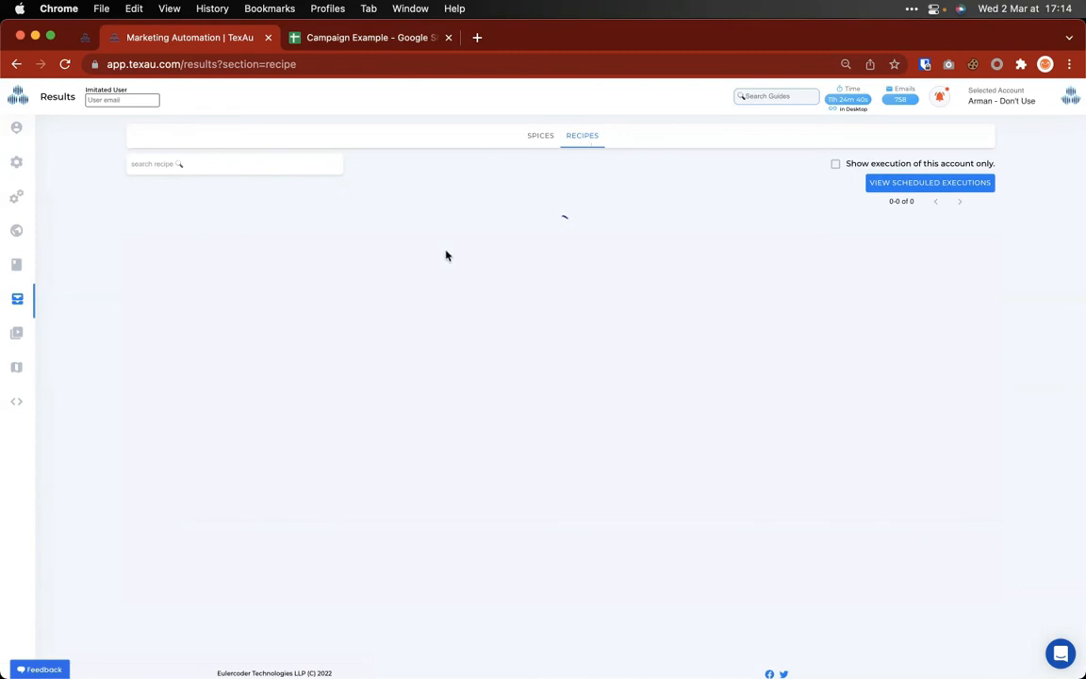
{"action": "left_click", "coordinate": [443, 246]}
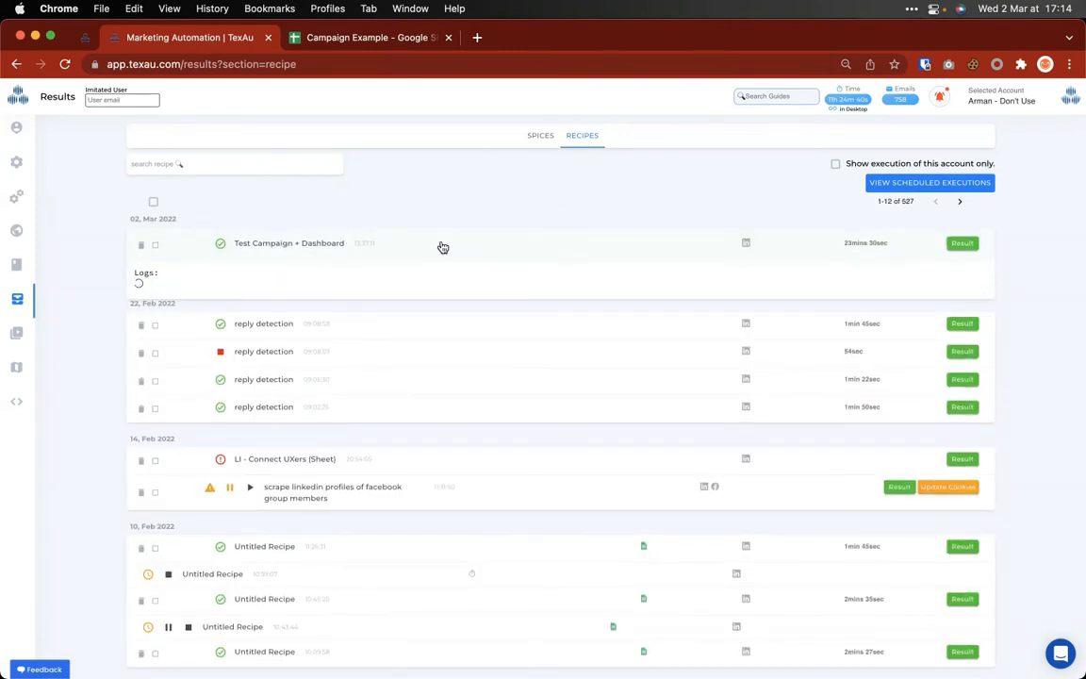
Step: Read through the execution logs of connection requests, highlighting the the-seo-queen profile URL being added
{"action": "scroll", "coordinate": [440, 387], "scroll_direction": "down", "scroll_amount": 10}
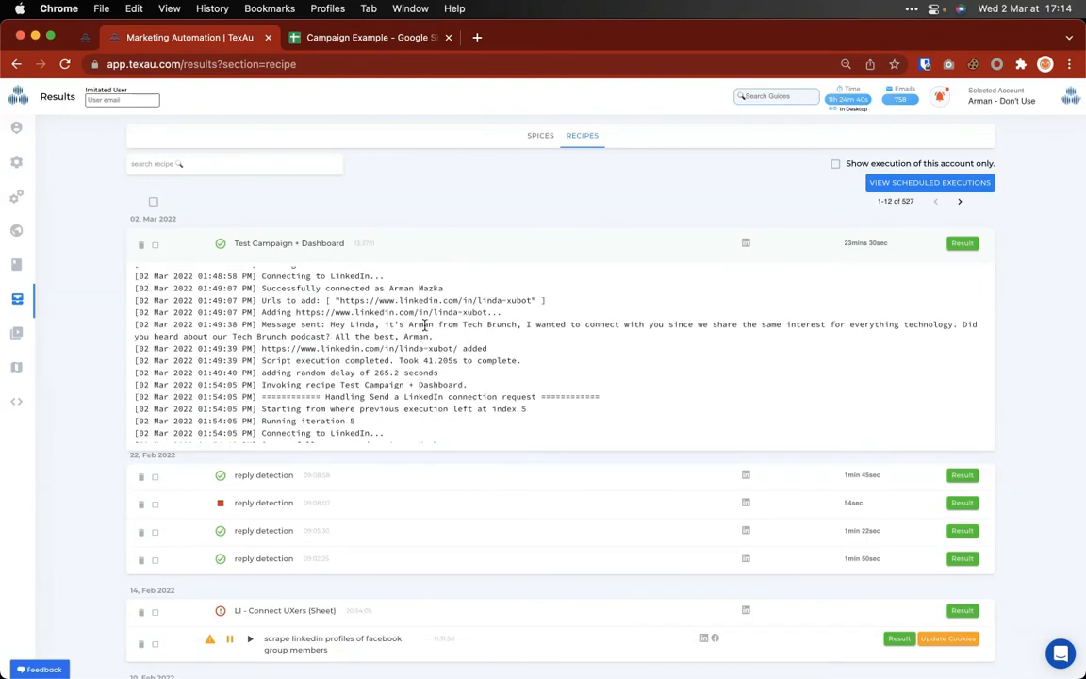
{"action": "scroll", "coordinate": [426, 324], "scroll_direction": "down", "scroll_amount": 5}
{"action": "scroll", "coordinate": [473, 367], "scroll_direction": "down", "scroll_amount": 10}
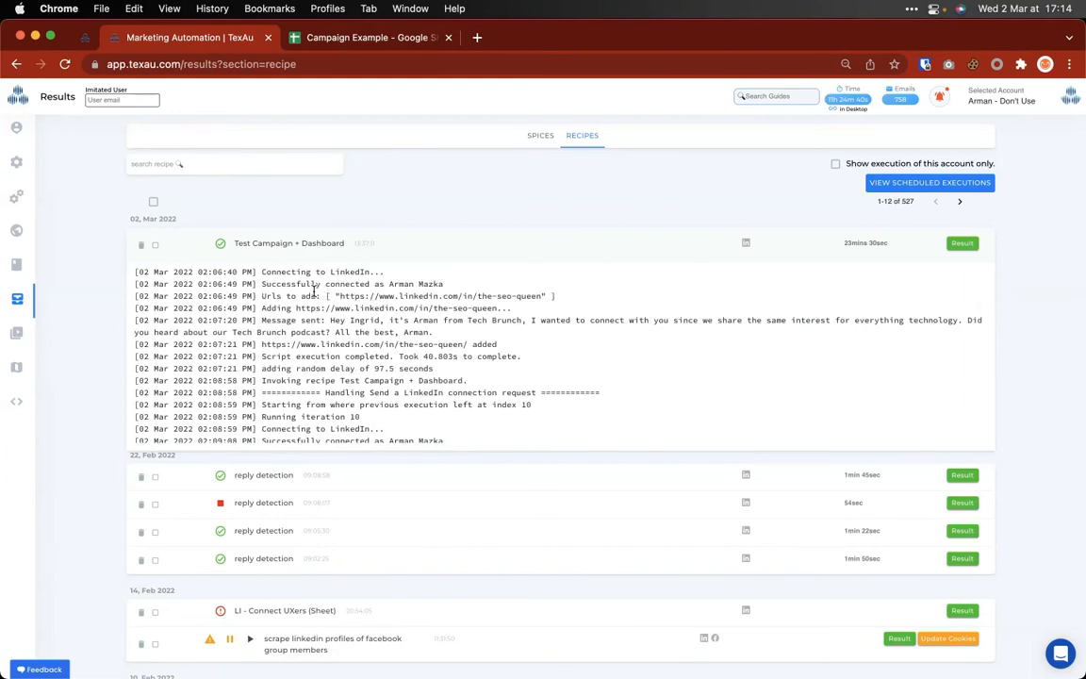
{"action": "left_click_drag", "start_coordinate": [317, 296], "coordinate": [544, 298]}
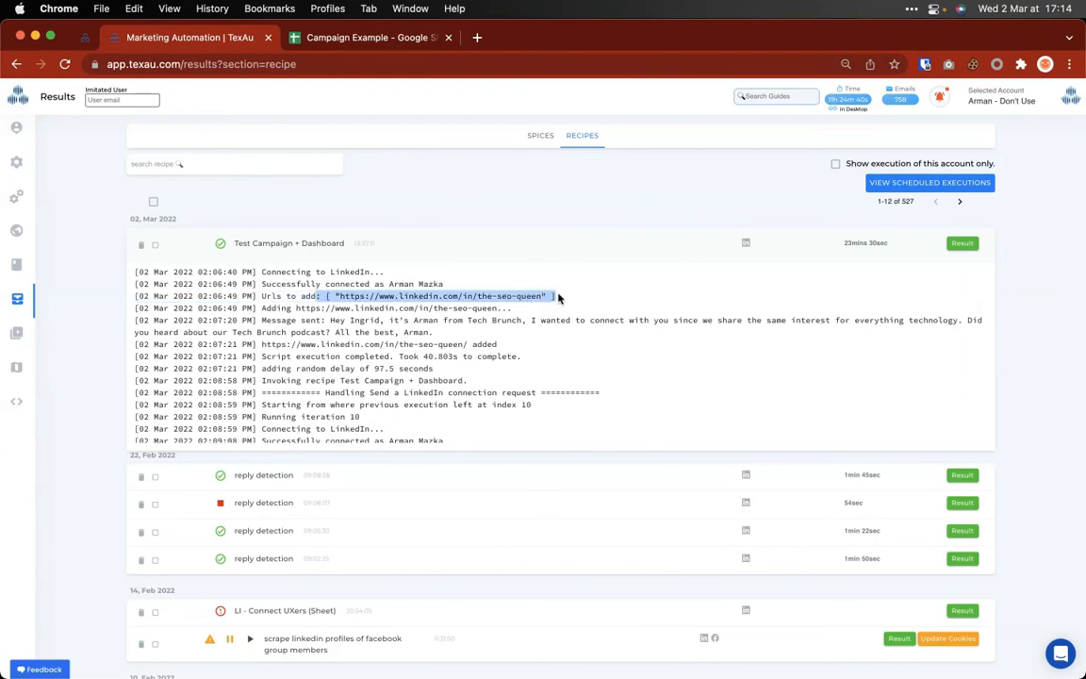
Step: Return to the Campaign Example sheet and review the message, message date and connection-check columns across the contact rows
{"action": "left_click", "coordinate": [342, 40]}
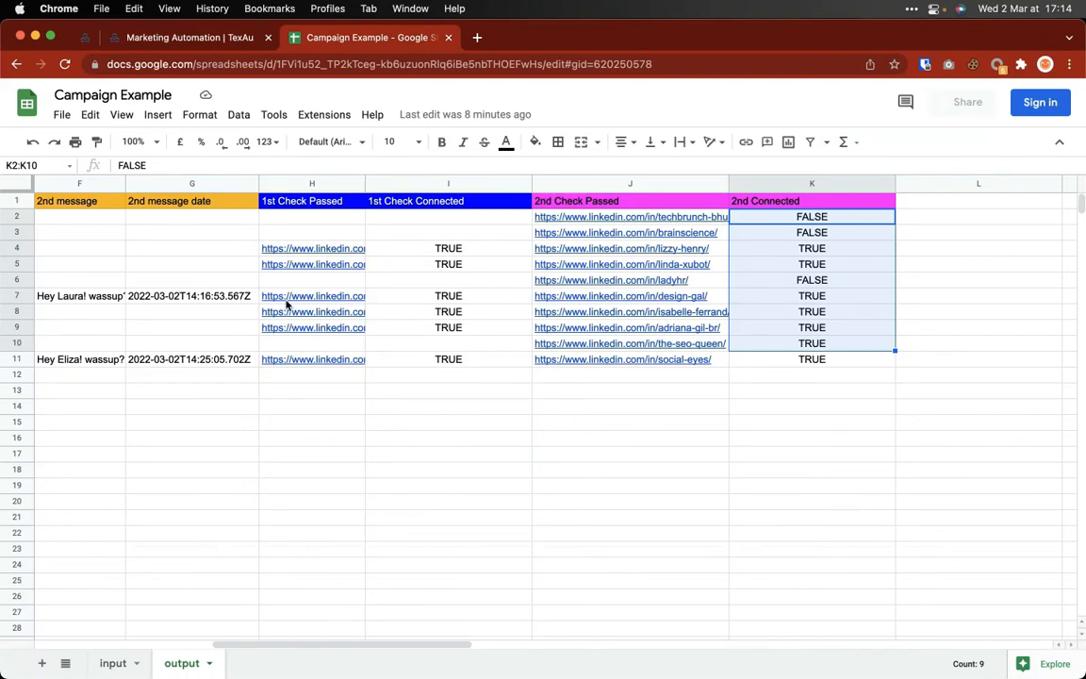
{"action": "scroll", "coordinate": [419, 328], "scroll_direction": "left", "scroll_amount": 10}
{"action": "left_click_drag", "start_coordinate": [795, 298], "coordinate": [896, 321]}
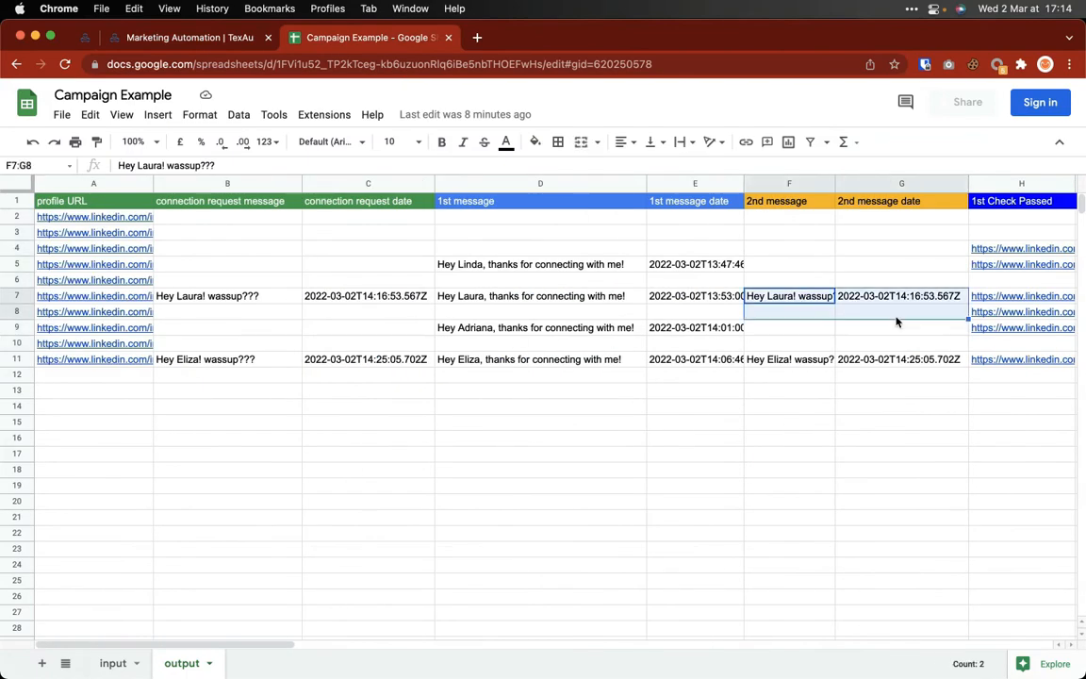
{"action": "left_click", "coordinate": [731, 267]}
{"action": "scroll", "coordinate": [730, 267], "scroll_direction": "right", "scroll_amount": 8}
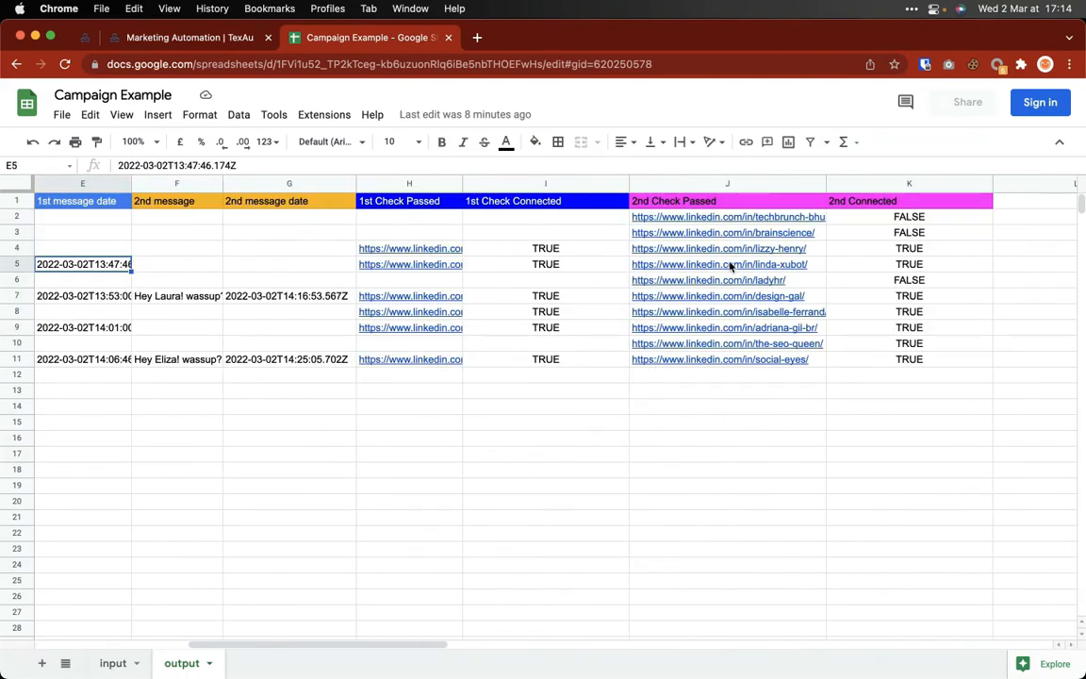
{"action": "scroll", "coordinate": [731, 267], "scroll_direction": "left", "scroll_amount": 6}
{"action": "scroll", "coordinate": [730, 265], "scroll_direction": "right", "scroll_amount": 8}
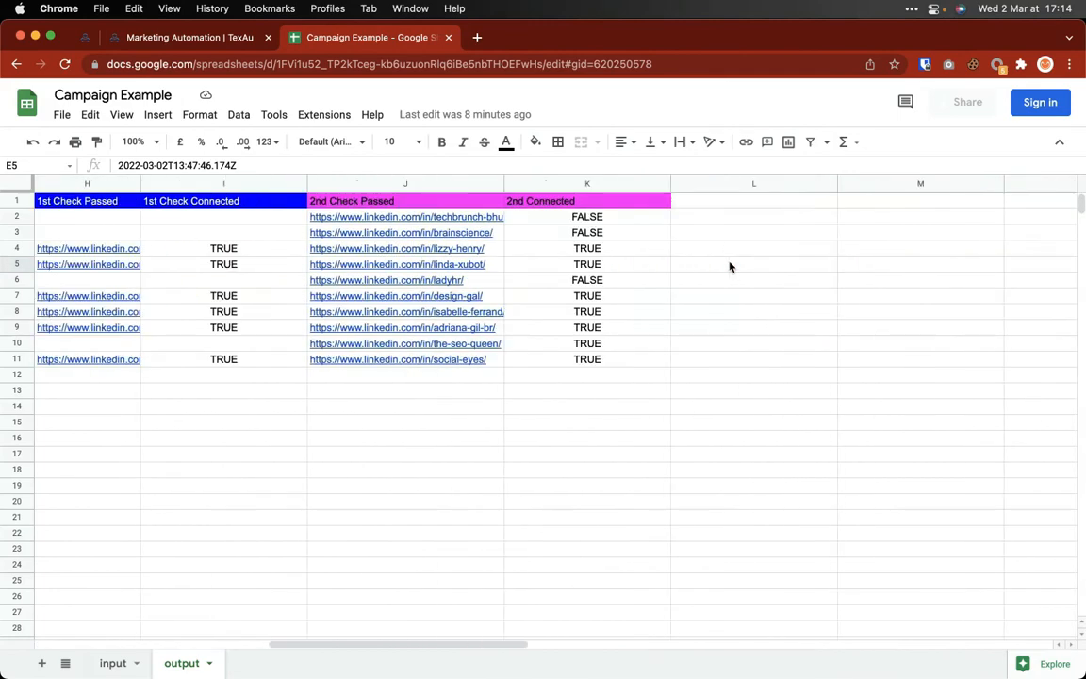
Step: Look across the output sheet's connection request, message, date and connection-check columns through to 2nd Connected
{"action": "scroll", "coordinate": [698, 262], "scroll_direction": "left", "scroll_amount": 8}
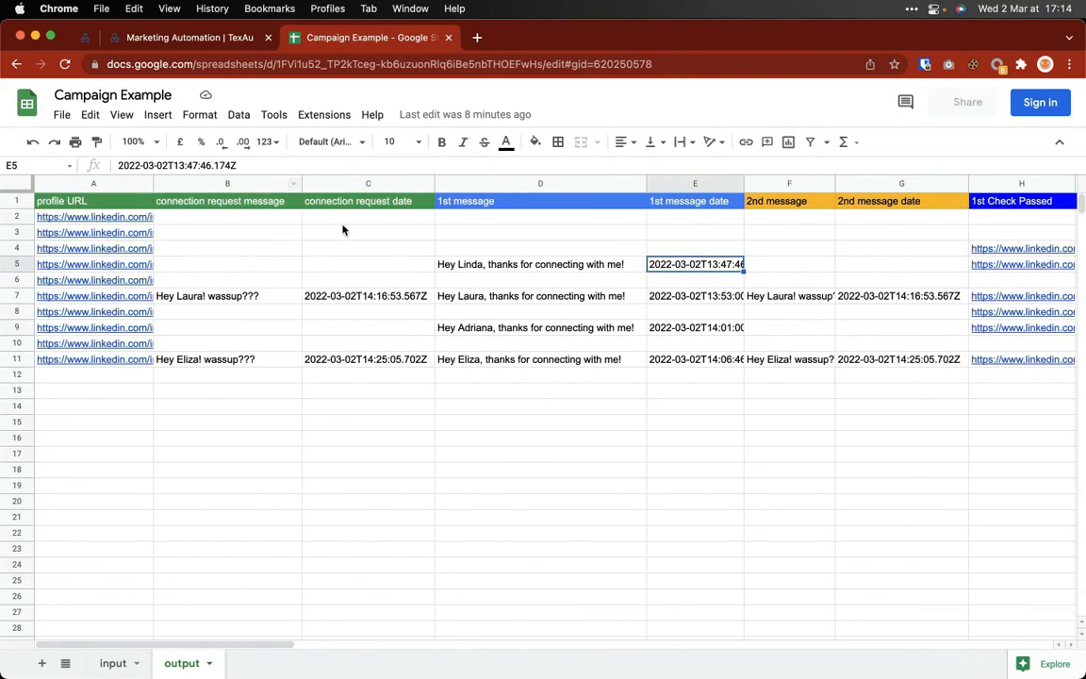
{"action": "scroll", "coordinate": [594, 326], "scroll_direction": "right", "scroll_amount": 4}
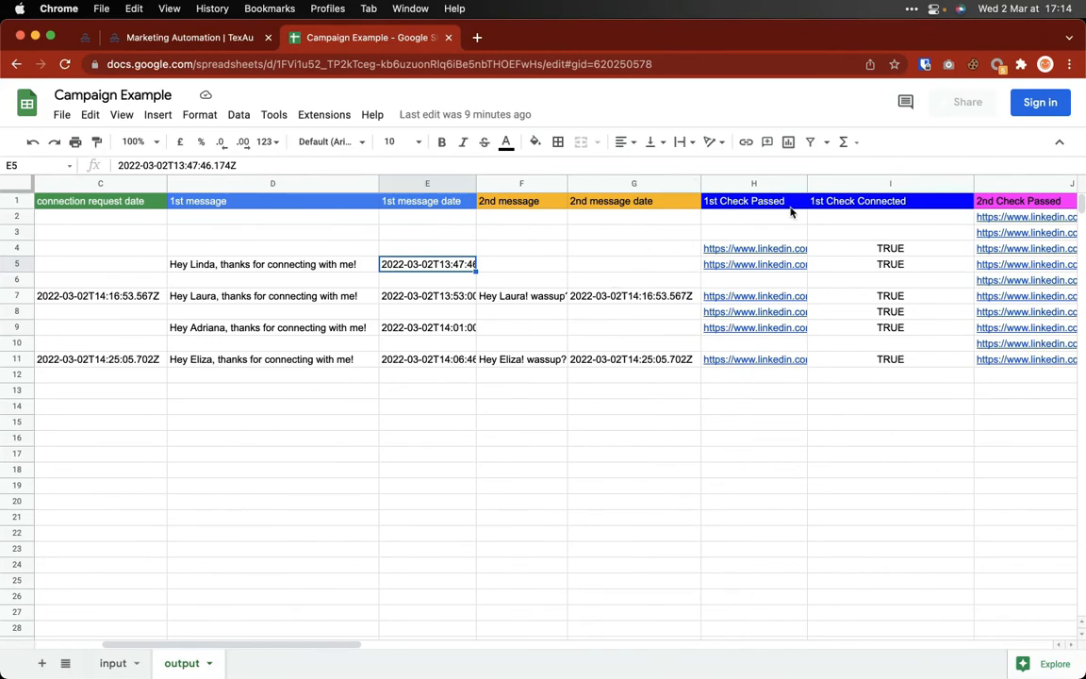
{"action": "scroll", "coordinate": [803, 313], "scroll_direction": "right", "scroll_amount": 4}
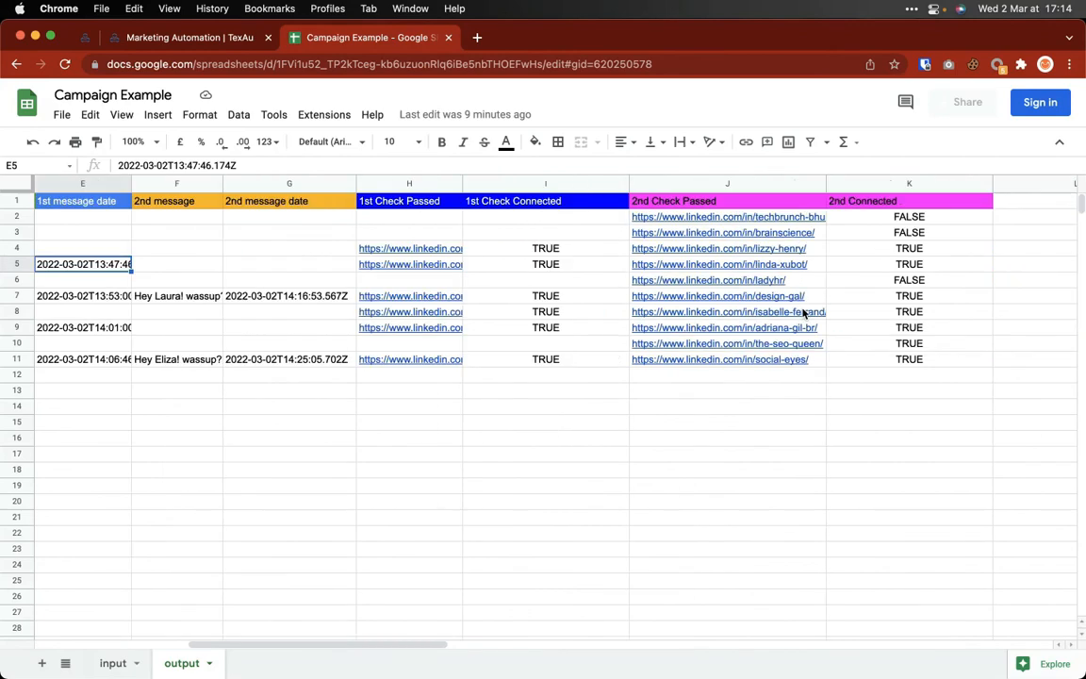
{"action": "scroll", "coordinate": [773, 309], "scroll_direction": "right", "scroll_amount": 2}
{"action": "mouse_move", "coordinate": [671, 347]}
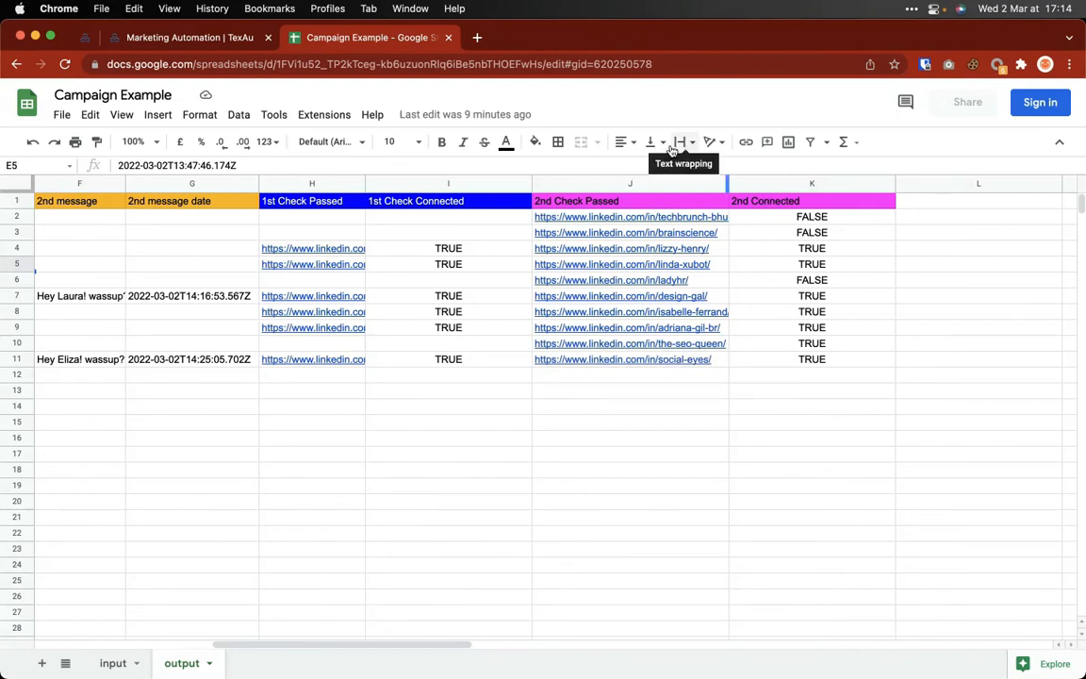
Step: Switch to the TexAu V2 mockups in Figma and compare the multi-platform account dashboard with the Twitter statistics dashboard
{"action": "key", "text": "ctrl+Up"}
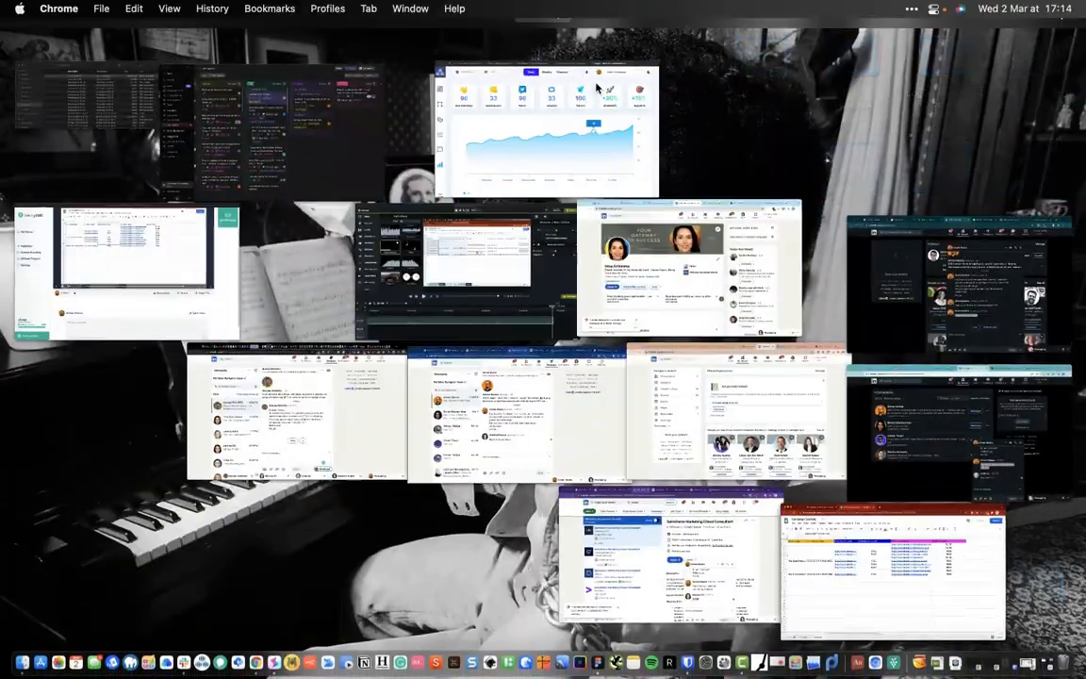
{"action": "left_click", "coordinate": [582, 171]}
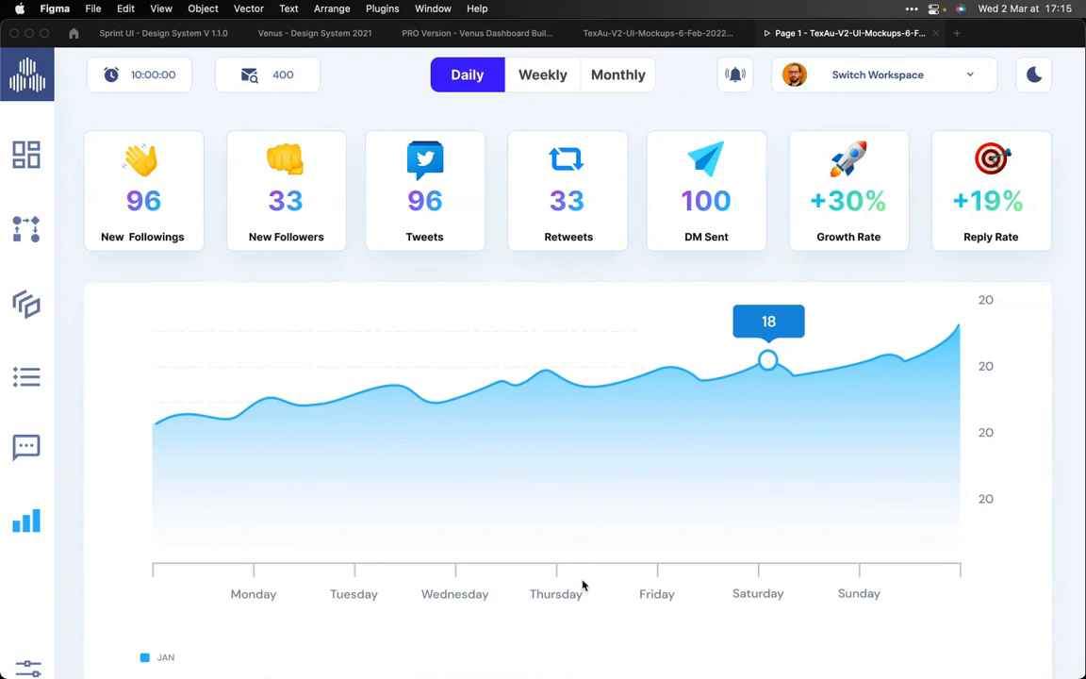
{"action": "key", "text": "Right"}
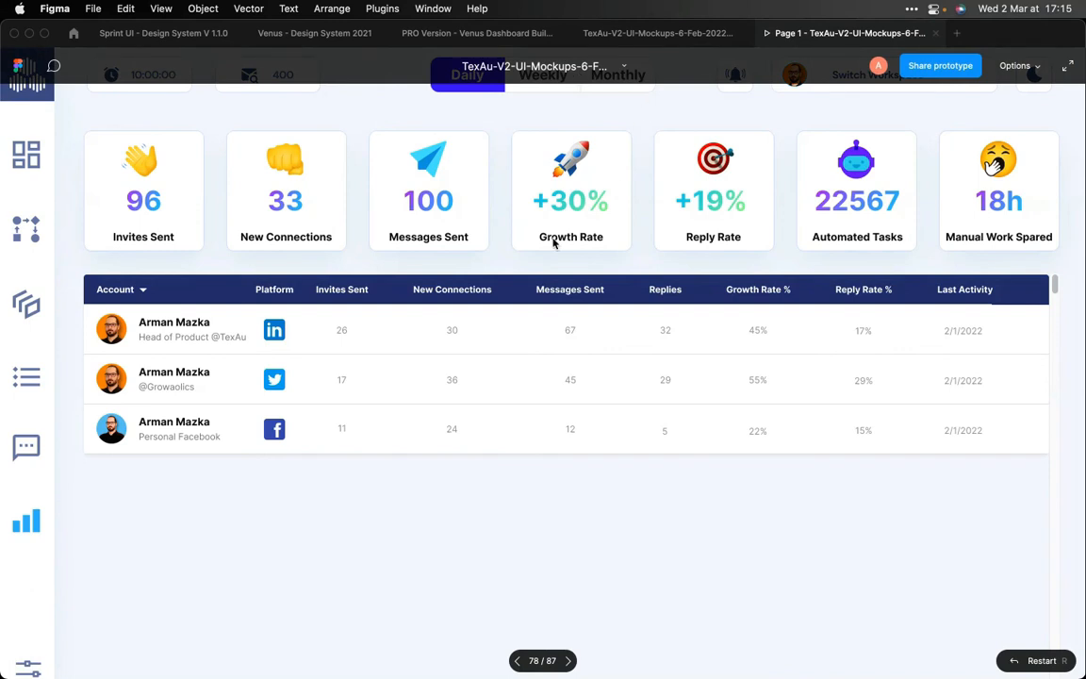
{"action": "key", "text": "Right"}
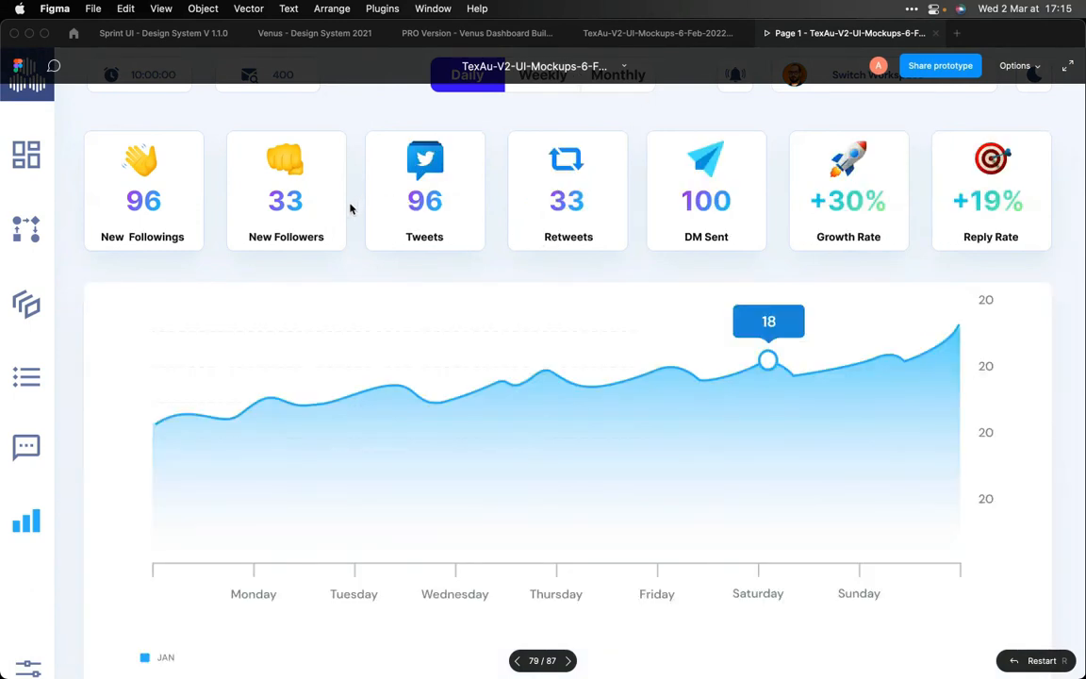
{"action": "key", "text": "Left"}
{"action": "key", "text": "Right"}
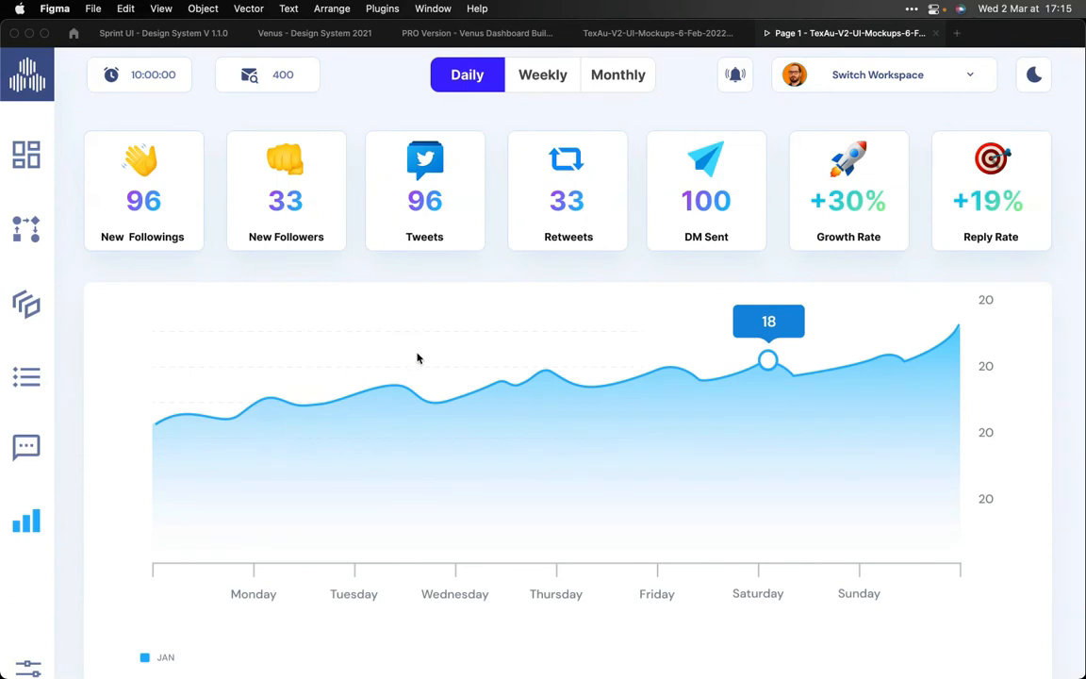
Step: Compare the Campaign Example sheet's columns in Chrome with the Figma dashboard mockup, returning to the mockup
{"action": "key", "text": "ctrl+Up"}
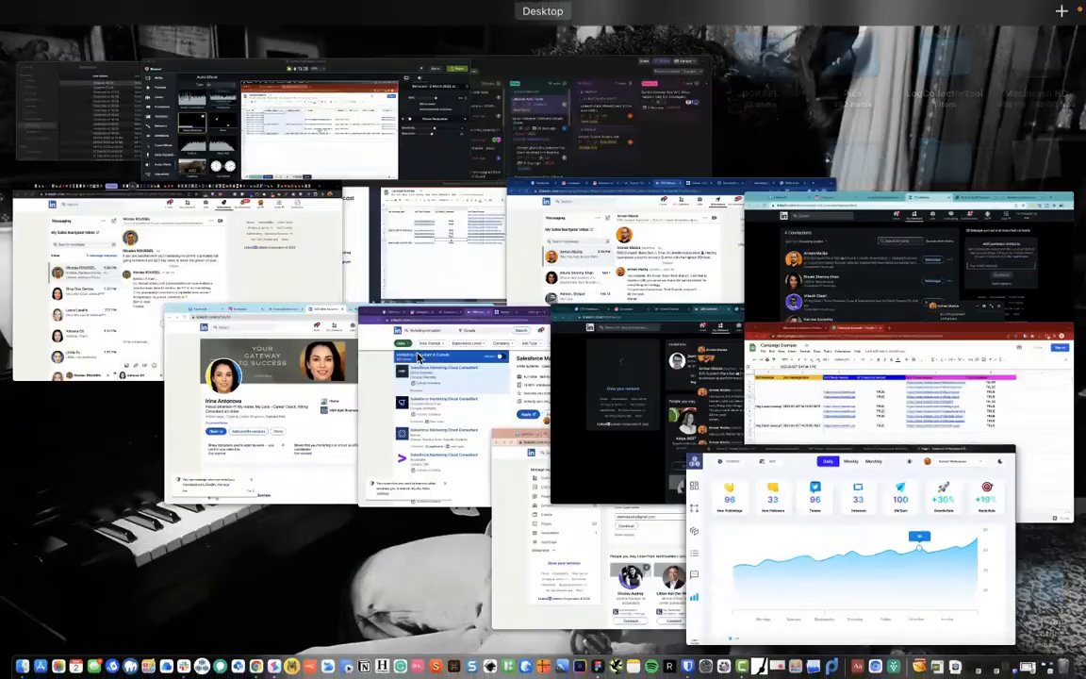
{"action": "left_click", "coordinate": [904, 455]}
{"action": "mouse_move", "coordinate": [651, 302]}
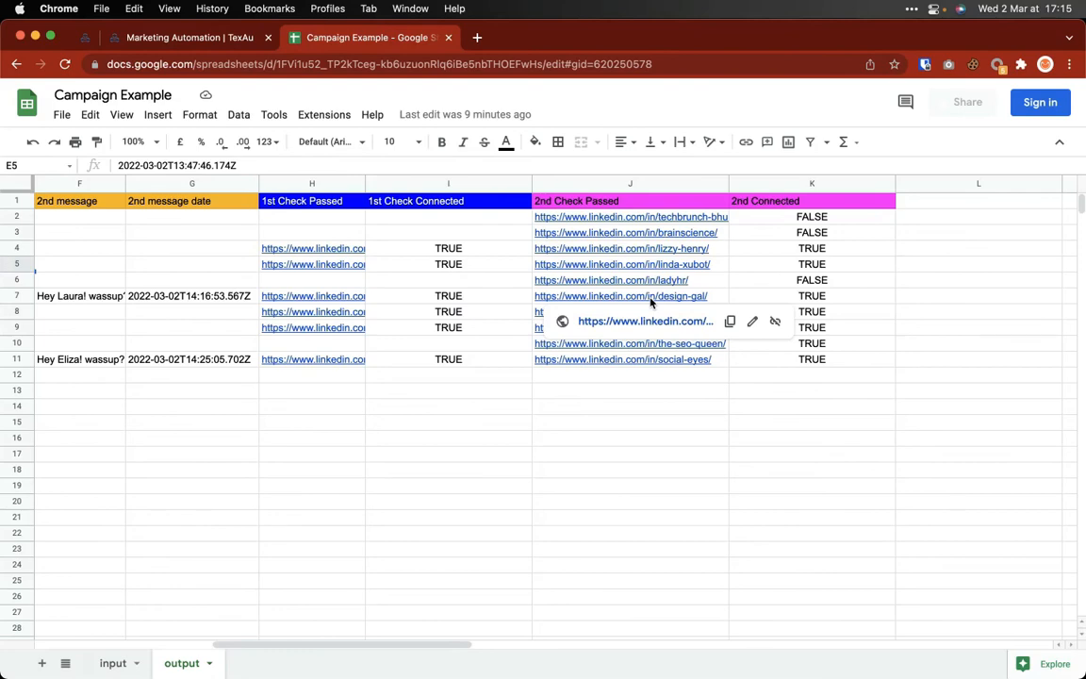
{"action": "key", "text": "ctrl+Up"}
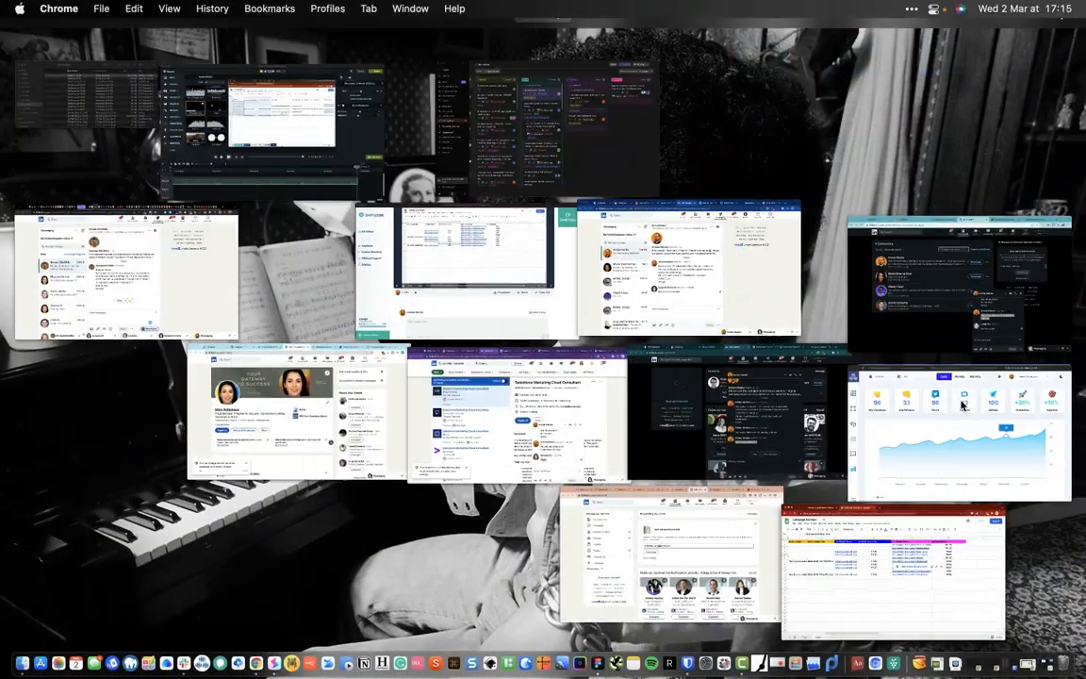
{"action": "left_click", "coordinate": [960, 432]}
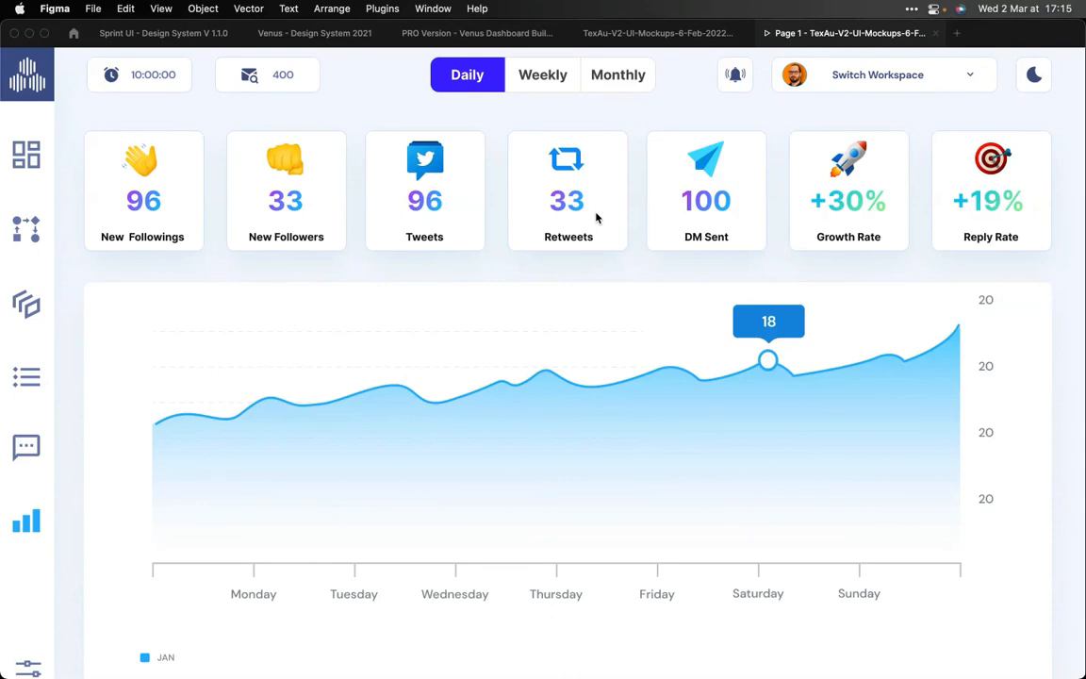
Step: Return to the Campaign Example sheet in Chrome and review its columns from profile URL to 2nd Connected
{"action": "key", "text": "ctrl+Up"}
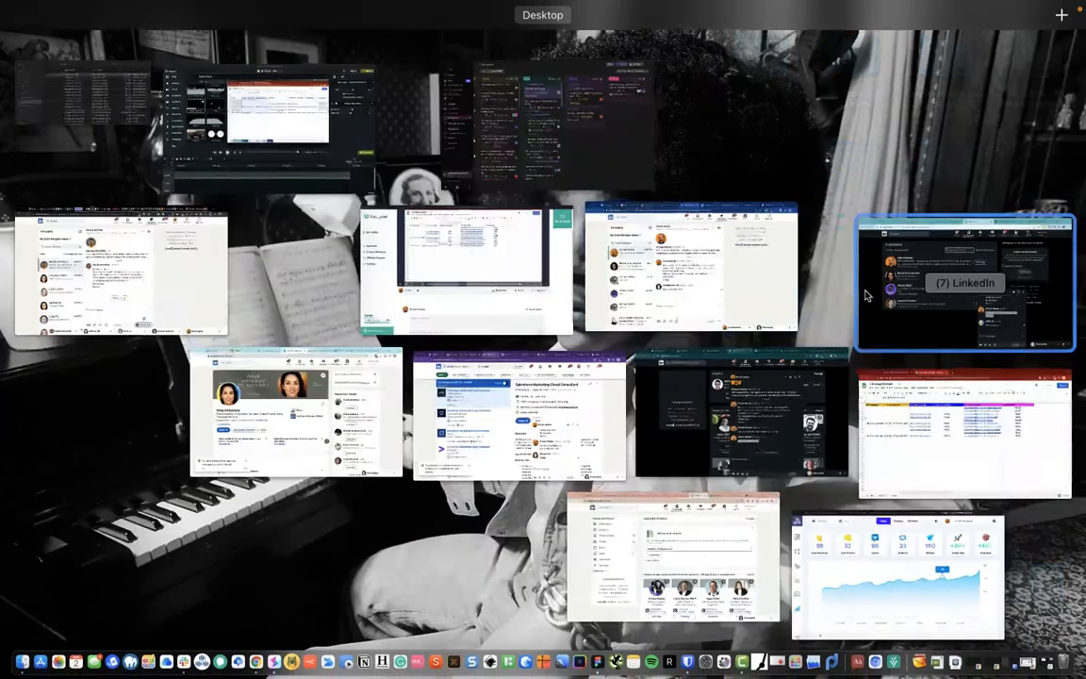
{"action": "left_click", "coordinate": [951, 405]}
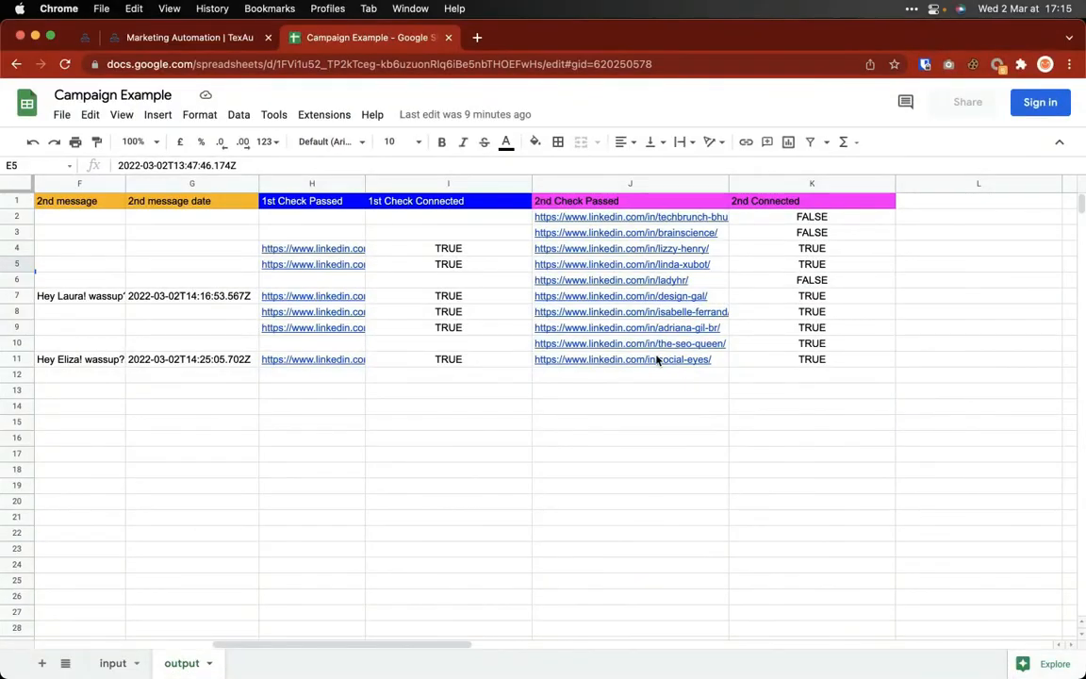
{"action": "scroll", "coordinate": [657, 360], "scroll_direction": "left", "scroll_amount": 10}
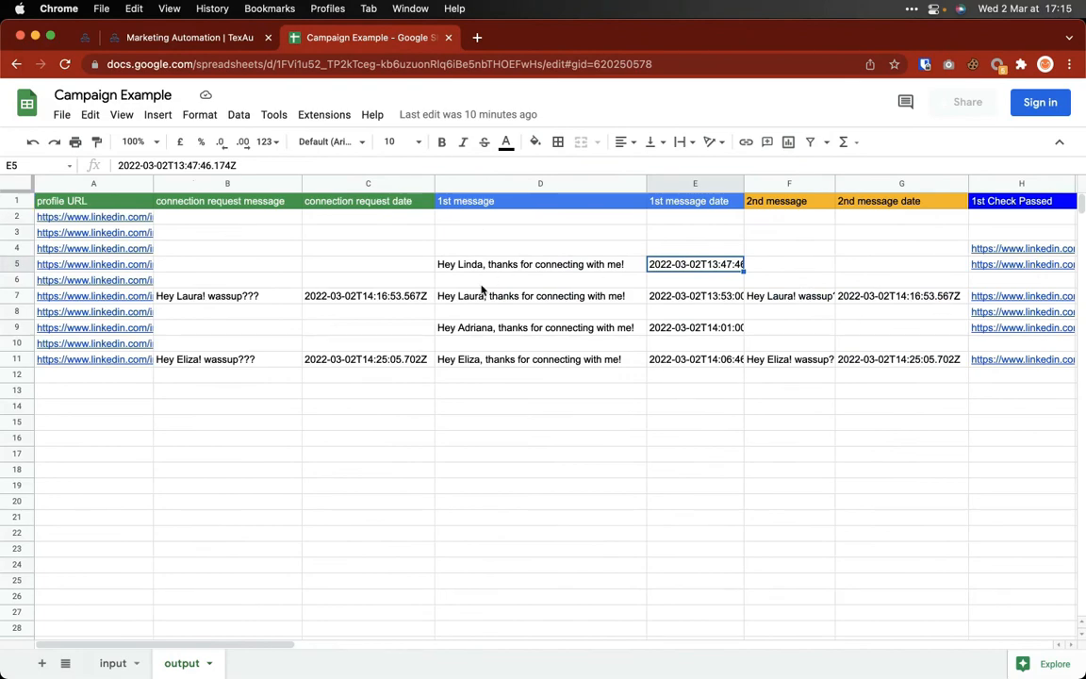
{"action": "left_click", "coordinate": [393, 266]}
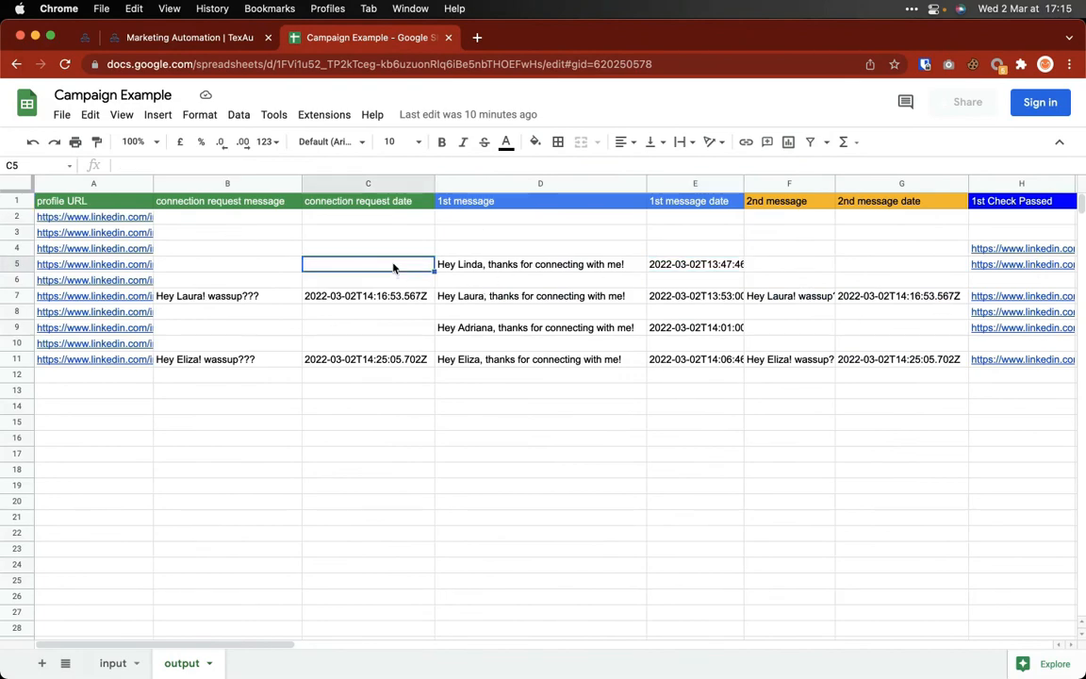
{"action": "scroll", "coordinate": [393, 267], "scroll_direction": "right", "scroll_amount": 10}
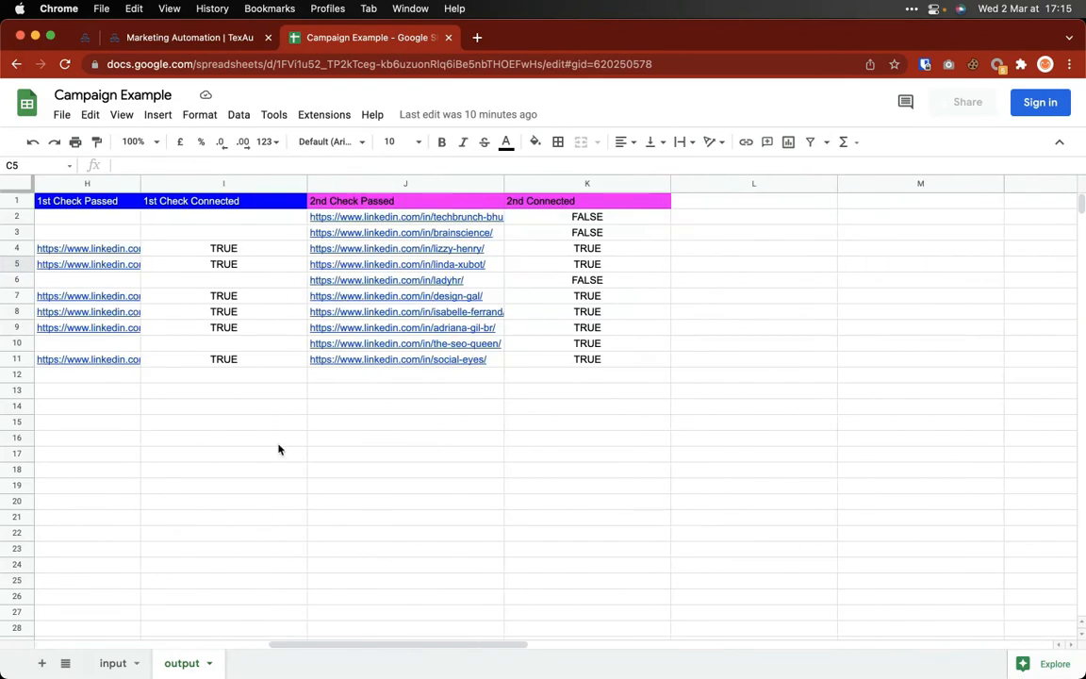
Step: Go back from TexAu's execution results to the Test Campaign + Dashboard recipe and look over its workflow stages
{"action": "left_click", "coordinate": [166, 38]}
{"action": "left_click", "coordinate": [17, 65]}
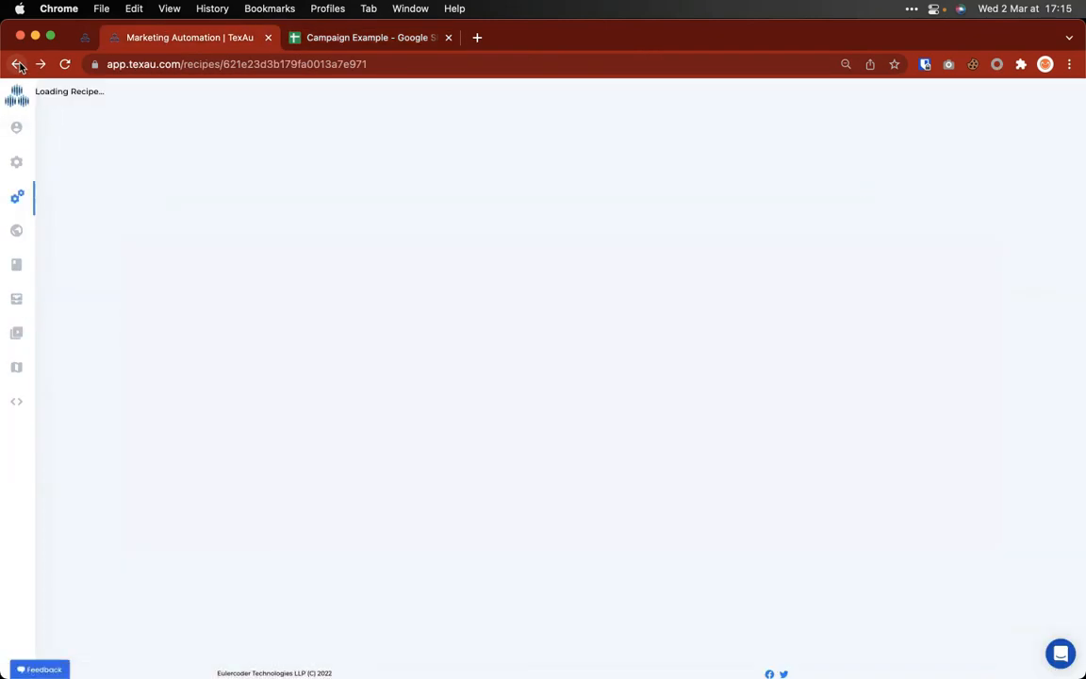
{"action": "scroll", "coordinate": [829, 326], "scroll_direction": "down", "scroll_amount": 2}
{"action": "scroll", "coordinate": [829, 325], "scroll_direction": "up", "scroll_amount": 2}
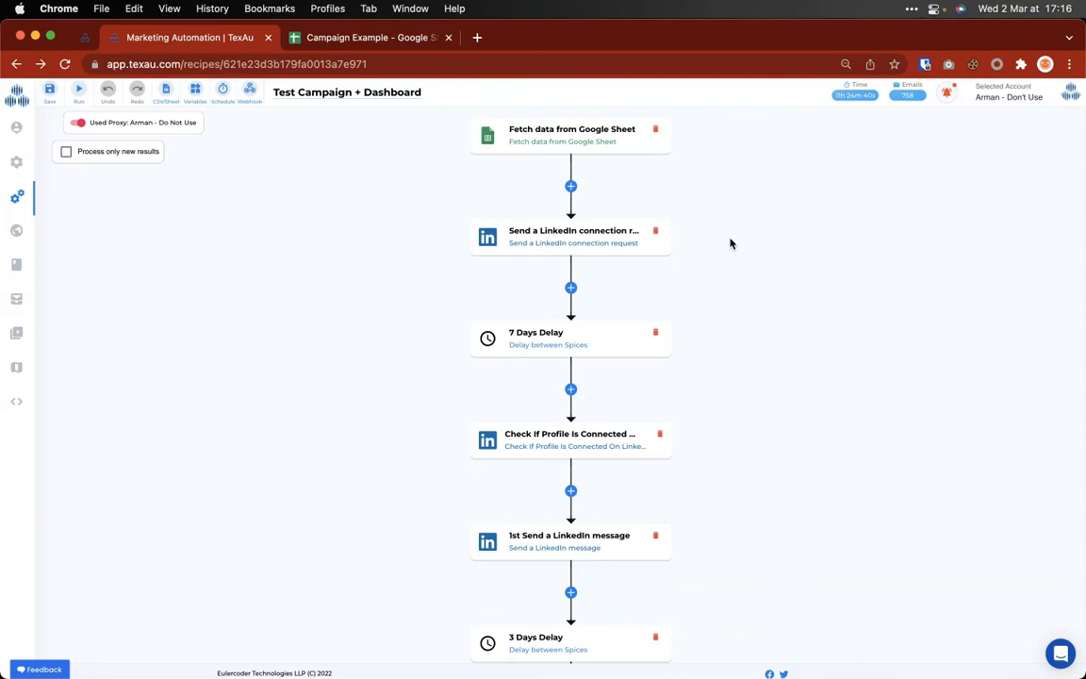
Step: Check the sheet's request and message columns against the recipe's connection check, LinkedIn message and delay stages
{"action": "left_click", "coordinate": [368, 40]}
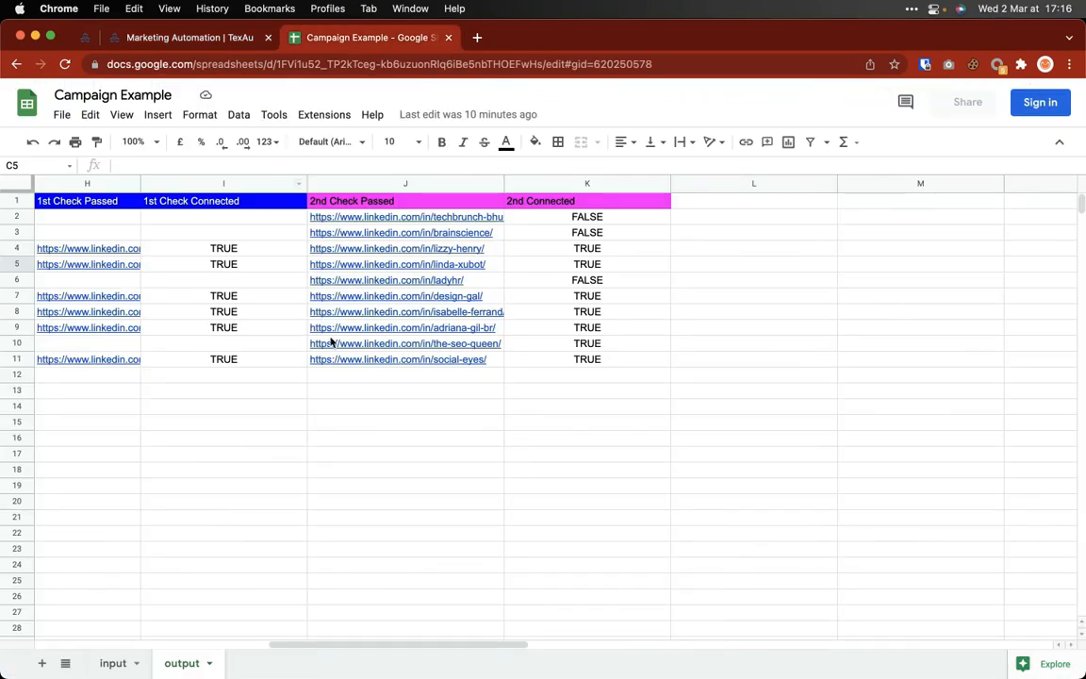
{"action": "scroll", "coordinate": [223, 424], "scroll_direction": "left", "scroll_amount": 10}
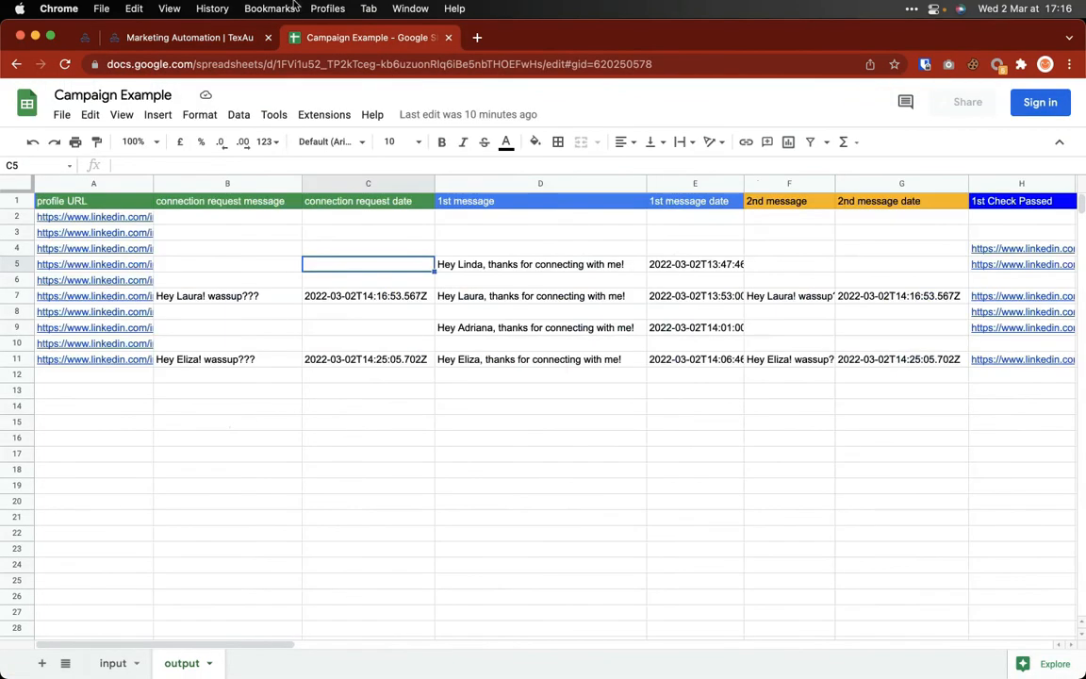
{"action": "left_click", "coordinate": [181, 38]}
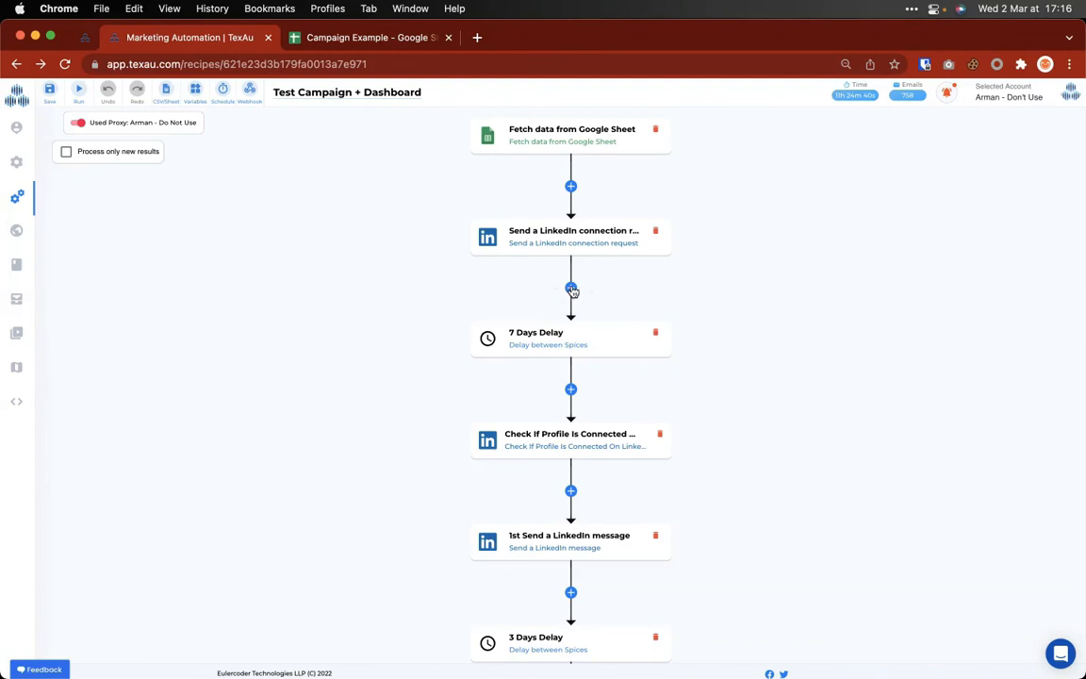
{"action": "scroll", "coordinate": [578, 292], "scroll_direction": "down", "scroll_amount": 5}
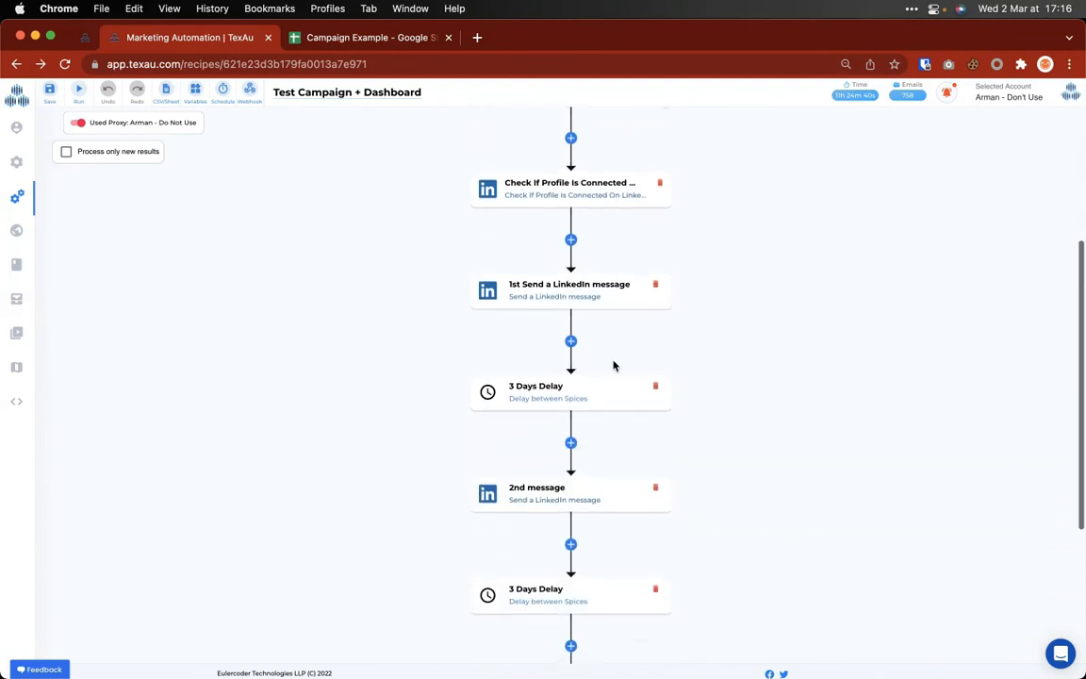
Step: Return to the output sheet, examine the message and check columns, and highlight the 2nd Connected values in K2:K11
{"action": "left_click", "coordinate": [374, 42]}
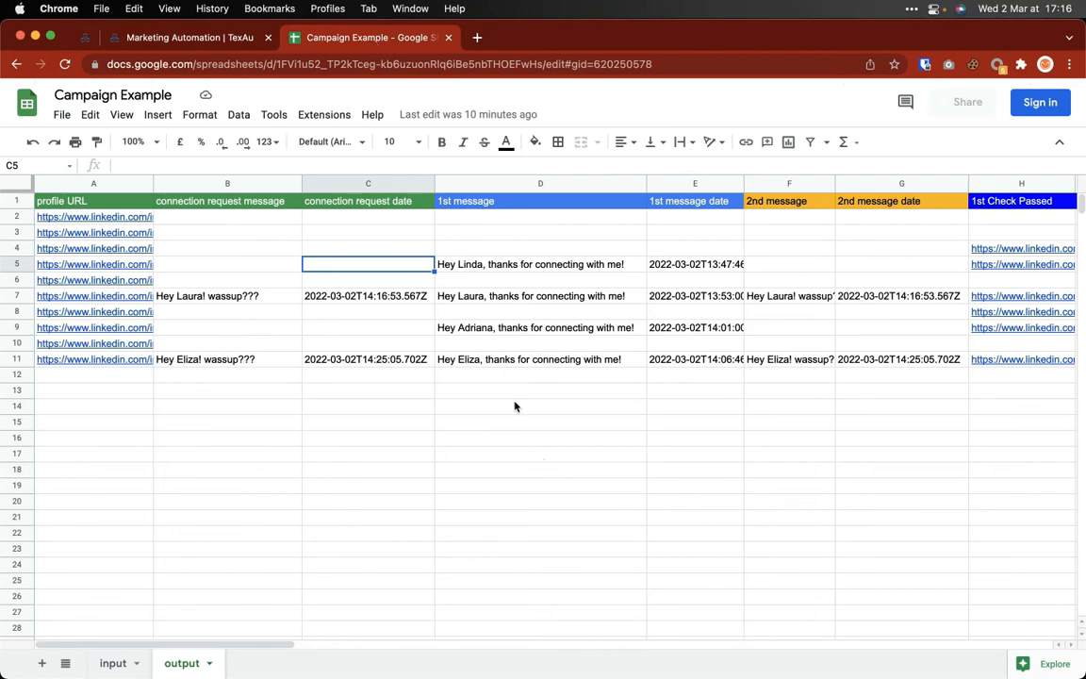
{"action": "left_click", "coordinate": [480, 357]}
{"action": "scroll", "coordinate": [481, 356], "scroll_direction": "right", "scroll_amount": 5}
{"action": "scroll", "coordinate": [481, 357], "scroll_direction": "right", "scroll_amount": 5}
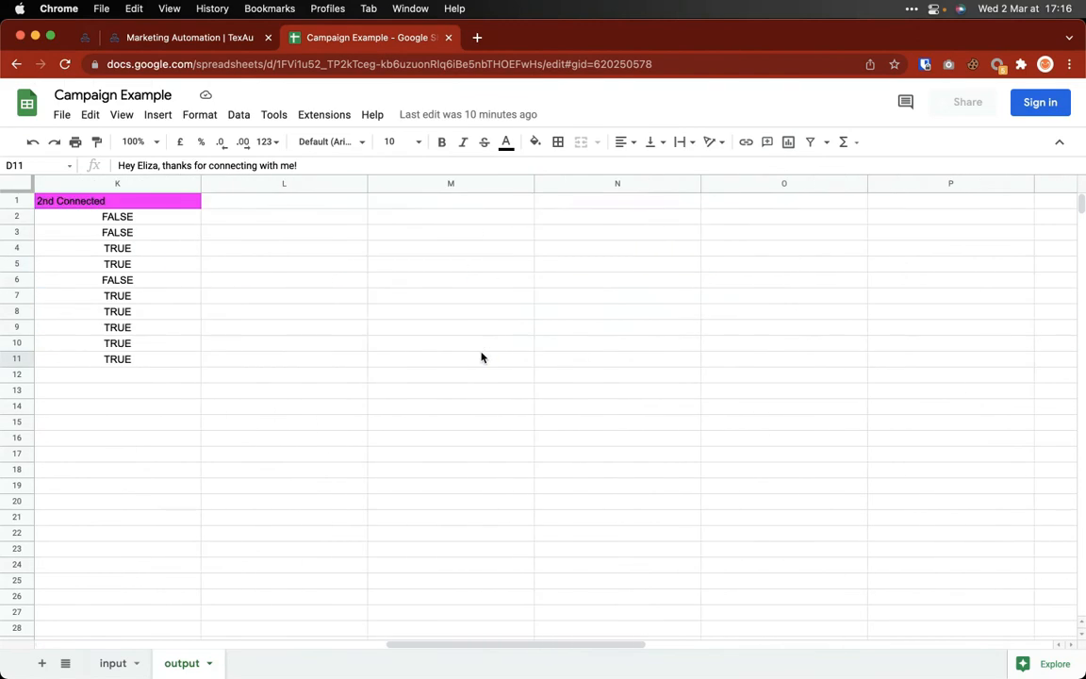
{"action": "scroll", "coordinate": [481, 356], "scroll_direction": "left", "scroll_amount": 5}
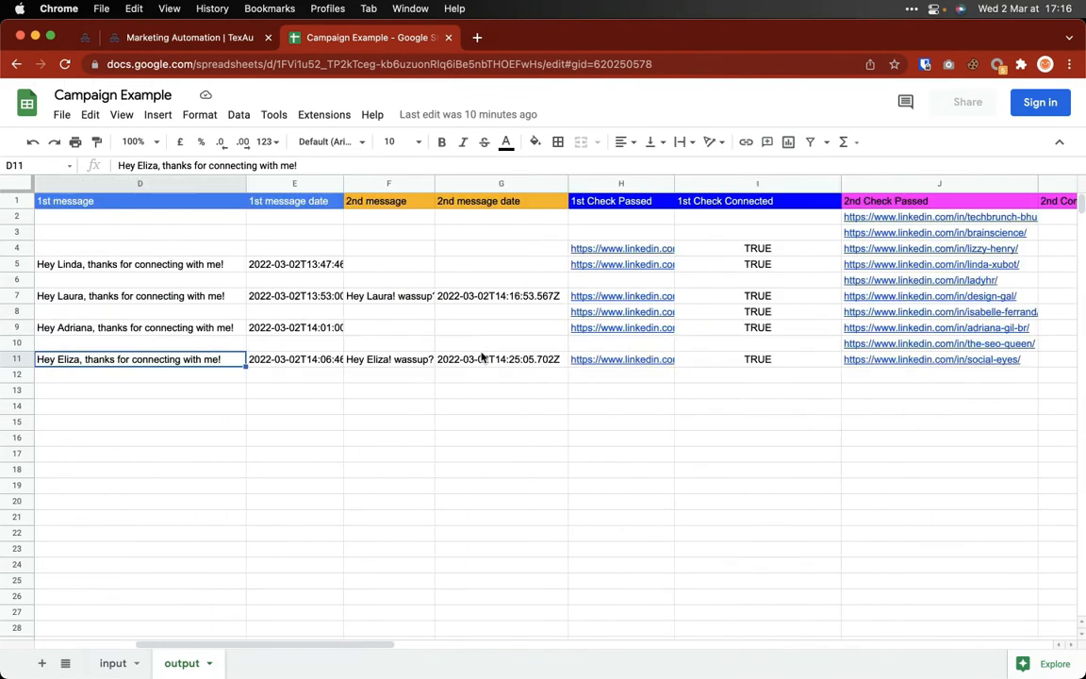
{"action": "scroll", "coordinate": [481, 358], "scroll_direction": "right", "scroll_amount": 3}
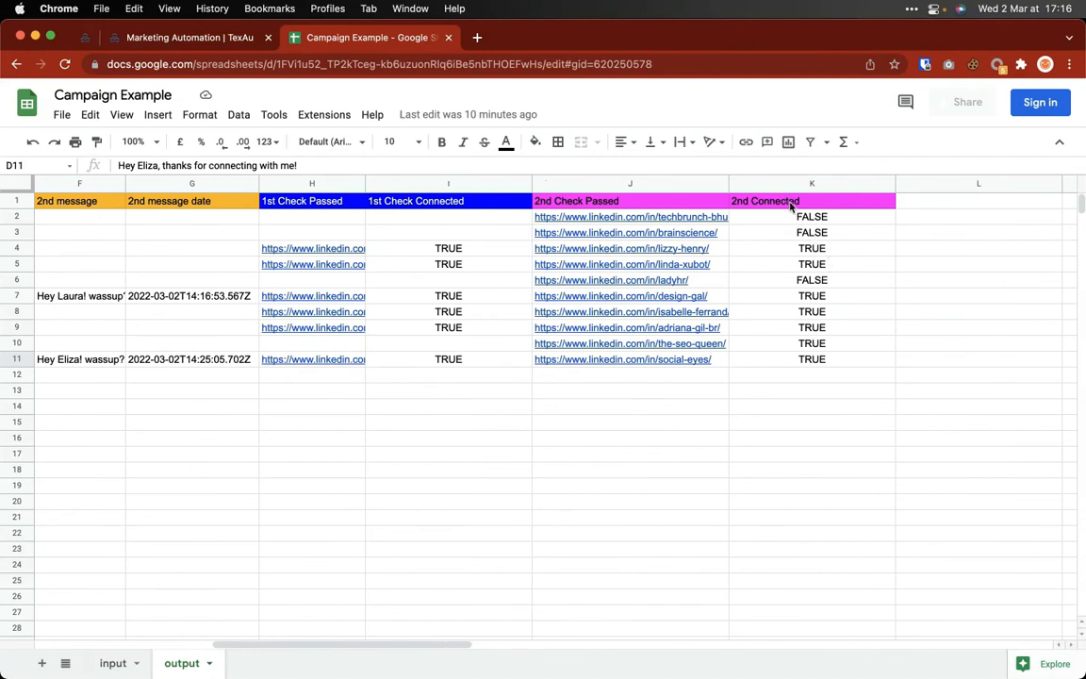
{"action": "left_click_drag", "start_coordinate": [813, 218], "coordinate": [820, 364]}
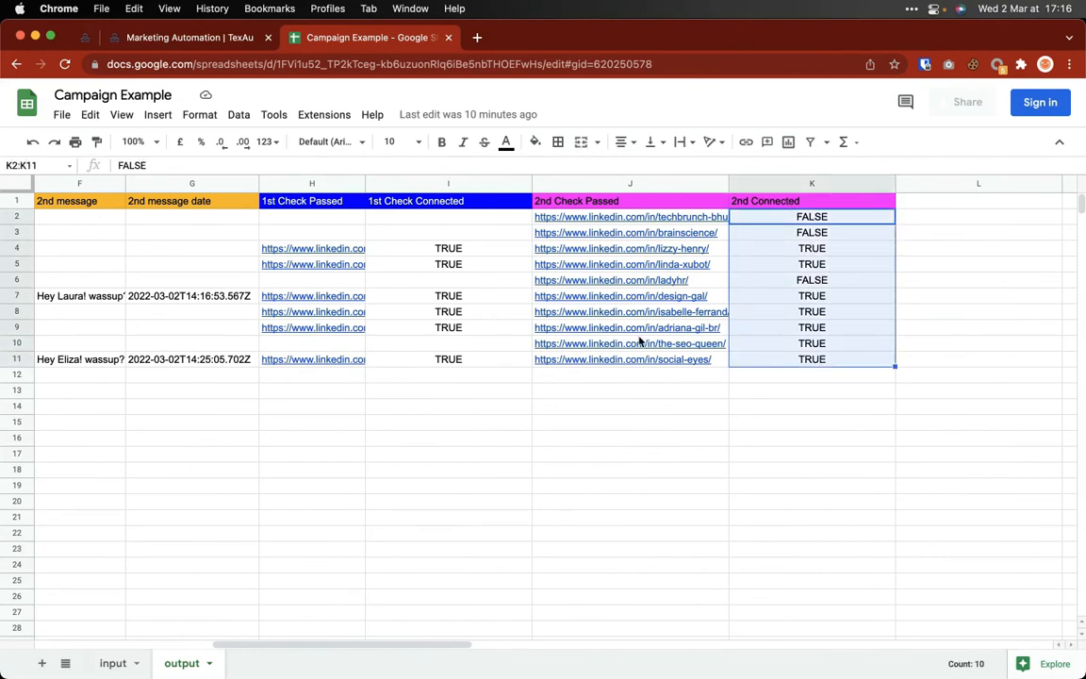
Step: Highlight the 2nd message cells F4:F9, the 1st message cells D2:D10 and the connection request message and date cells
{"action": "scroll", "coordinate": [752, 347], "scroll_direction": "left", "scroll_amount": 5}
{"action": "left_click_drag", "start_coordinate": [789, 248], "coordinate": [784, 336]}
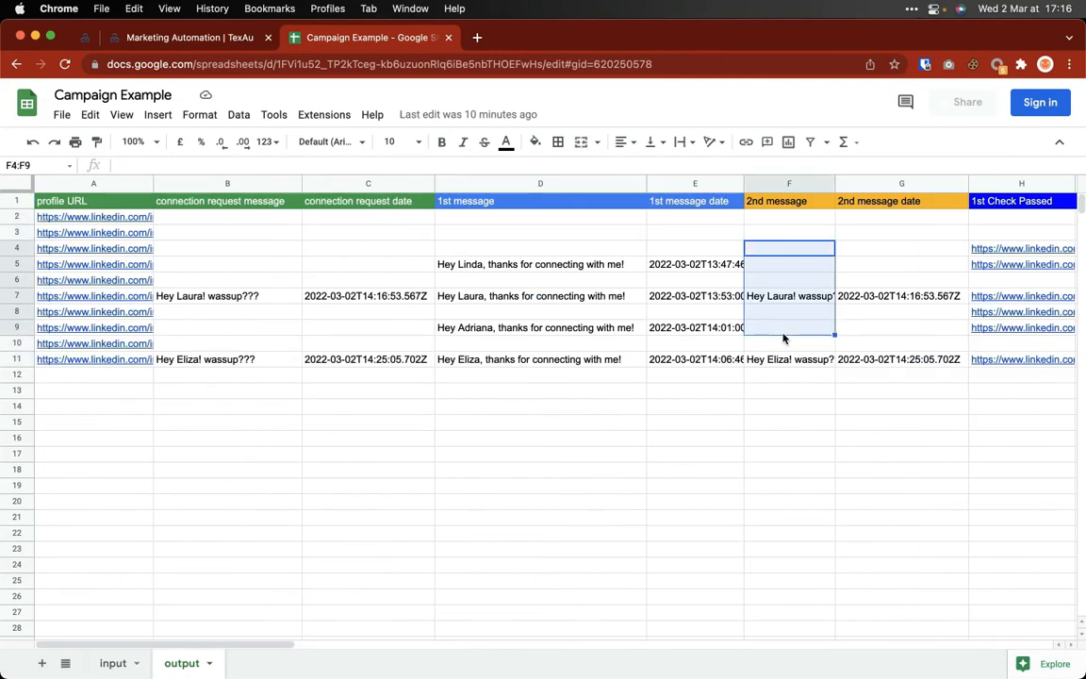
{"action": "left_click_drag", "start_coordinate": [462, 217], "coordinate": [514, 350]}
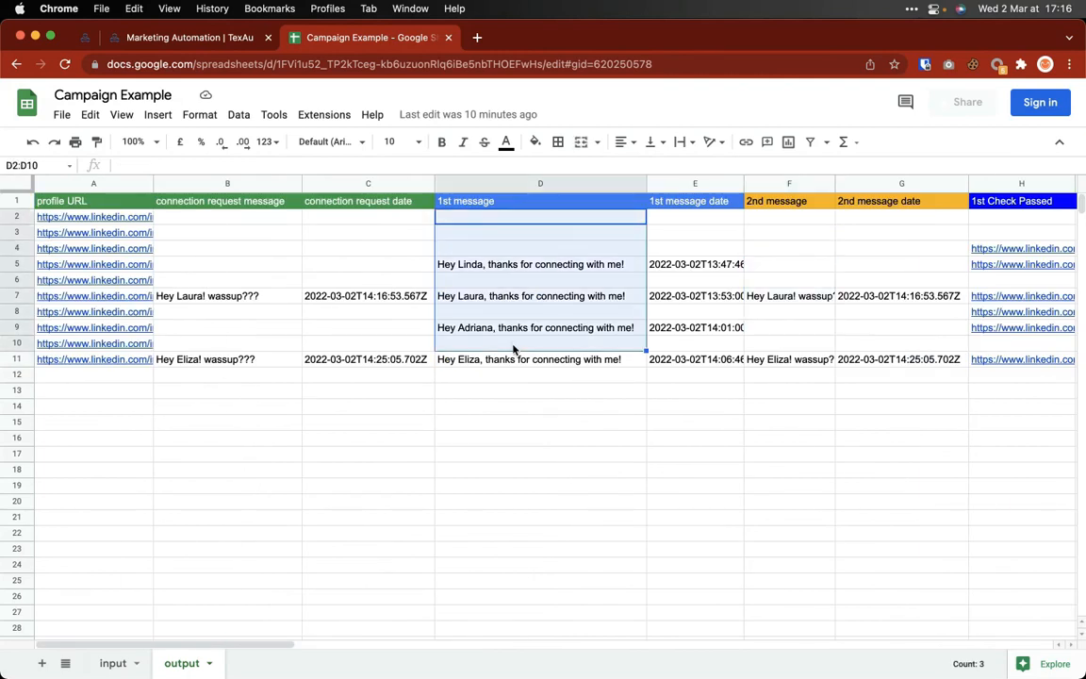
{"action": "left_click_drag", "start_coordinate": [198, 221], "coordinate": [376, 361]}
Step: Highlight the connection request message cells B2:B6, then inspect row 5's 1st message and connection-check results
{"action": "left_click", "coordinate": [188, 216]}
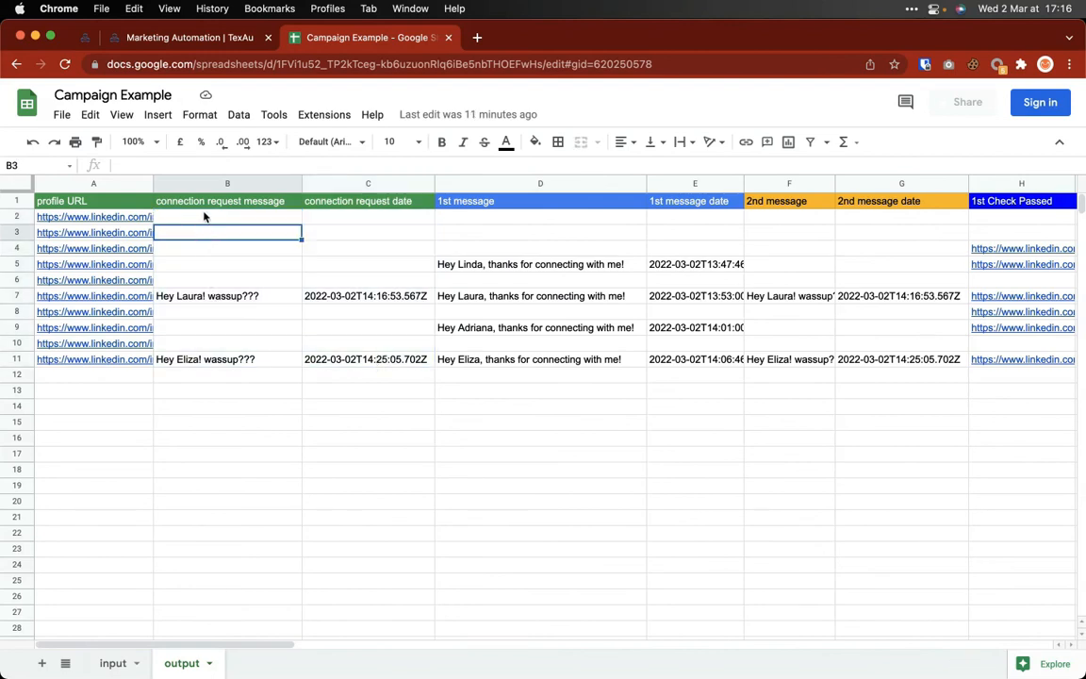
{"action": "left_click_drag", "start_coordinate": [204, 217], "coordinate": [233, 286]}
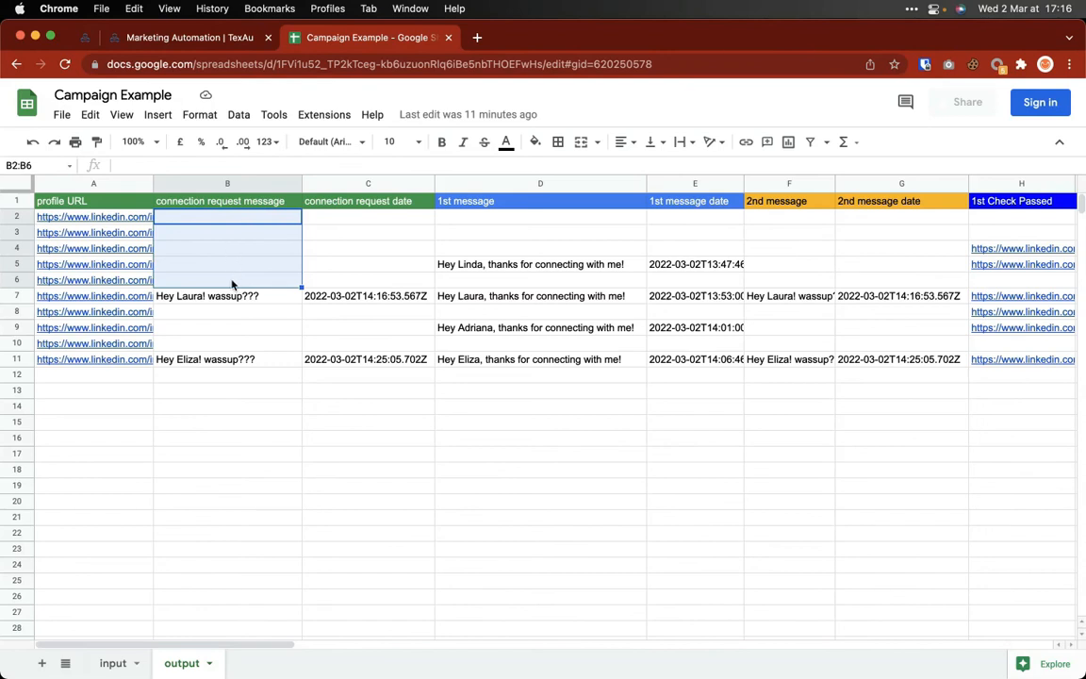
{"action": "left_click_drag", "start_coordinate": [194, 232], "coordinate": [218, 271]}
{"action": "left_click", "coordinate": [218, 271]}
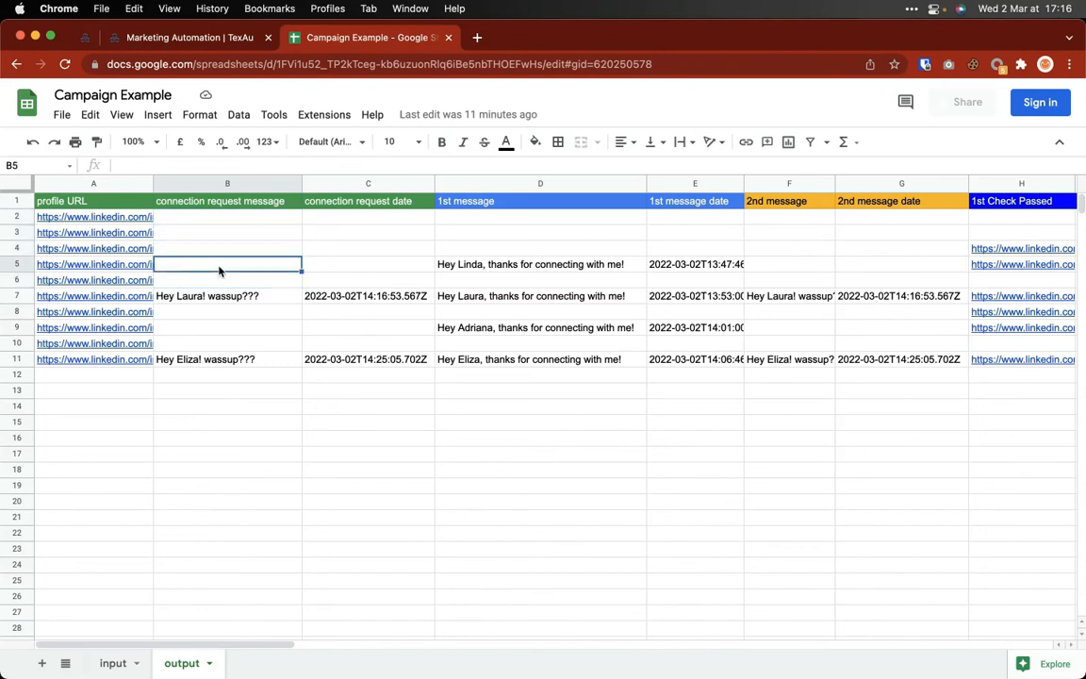
{"action": "left_click", "coordinate": [501, 270]}
{"action": "scroll", "coordinate": [504, 271], "scroll_direction": "right", "scroll_amount": 10}
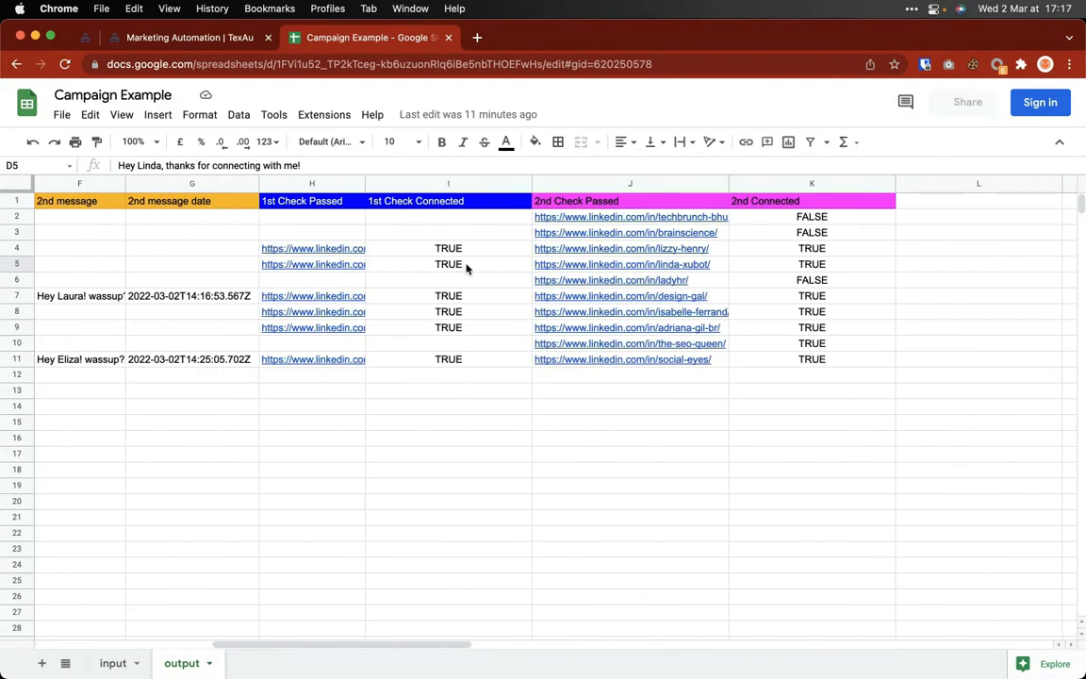
Step: Compare row 5's 1st and 2nd connection-check results with its connection request message cell, and select its 2nd Check Passed profile link
{"action": "left_click", "coordinate": [466, 269]}
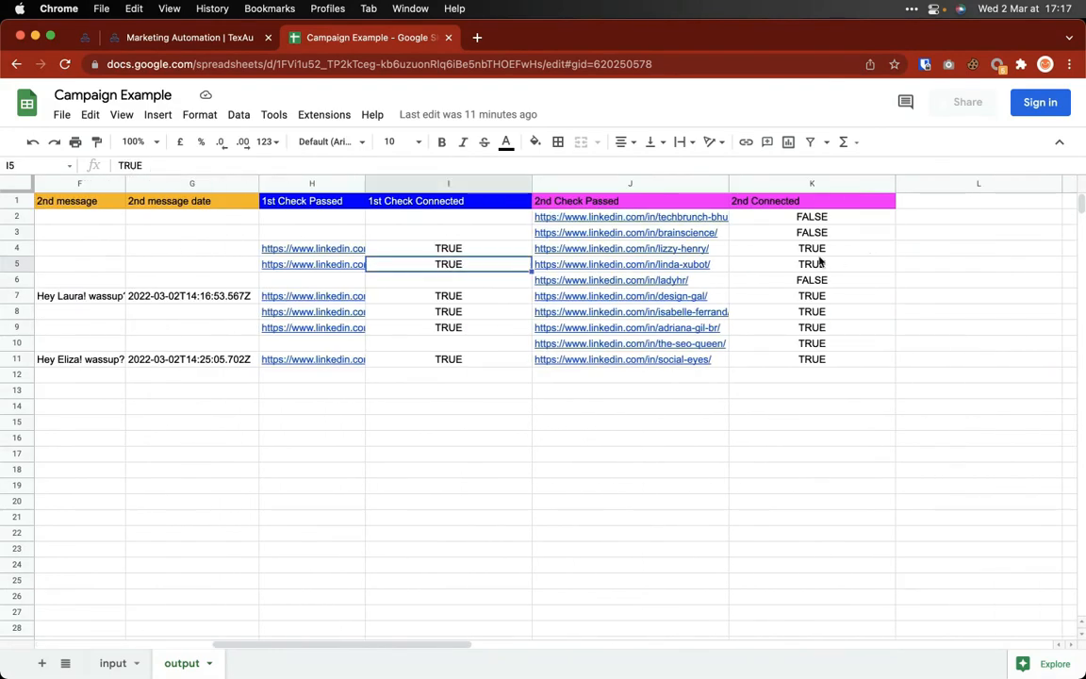
{"action": "left_click", "coordinate": [817, 251]}
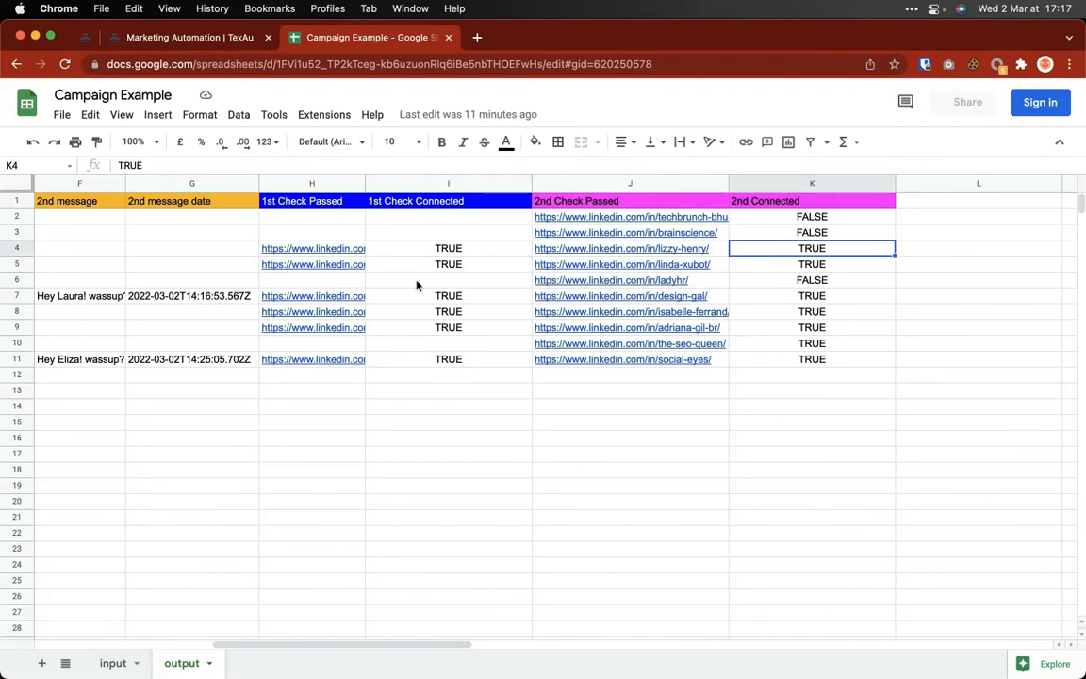
{"action": "left_click", "coordinate": [358, 265]}
{"action": "scroll", "coordinate": [339, 273], "scroll_direction": "left", "scroll_amount": 10}
{"action": "left_click", "coordinate": [233, 268]}
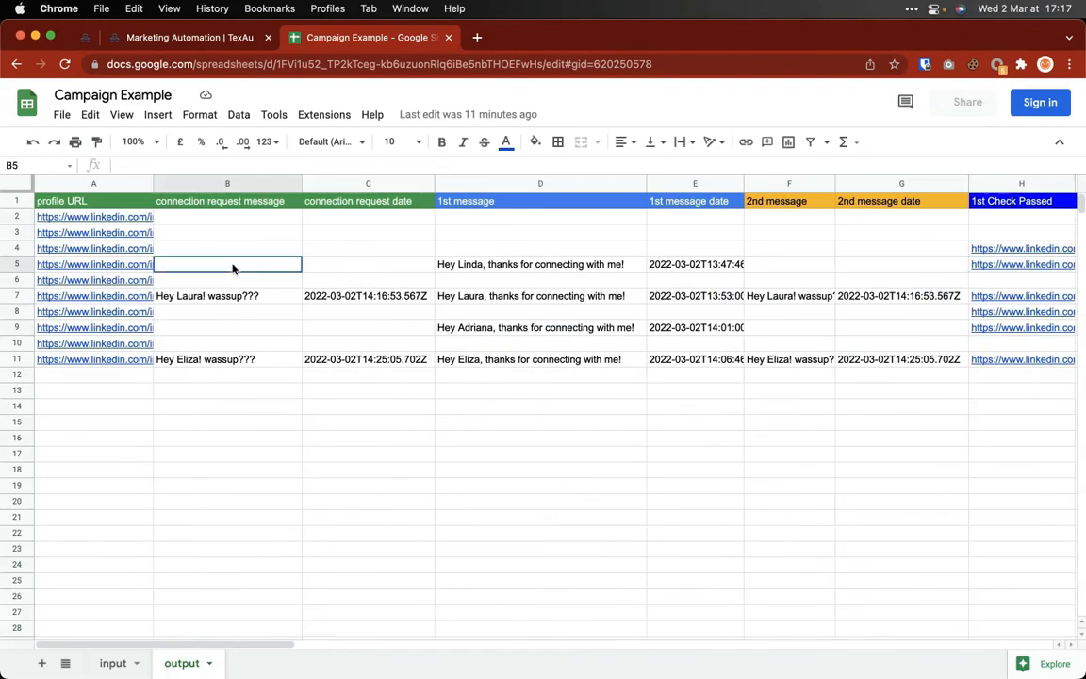
{"action": "scroll", "coordinate": [233, 269], "scroll_direction": "right", "scroll_amount": 10}
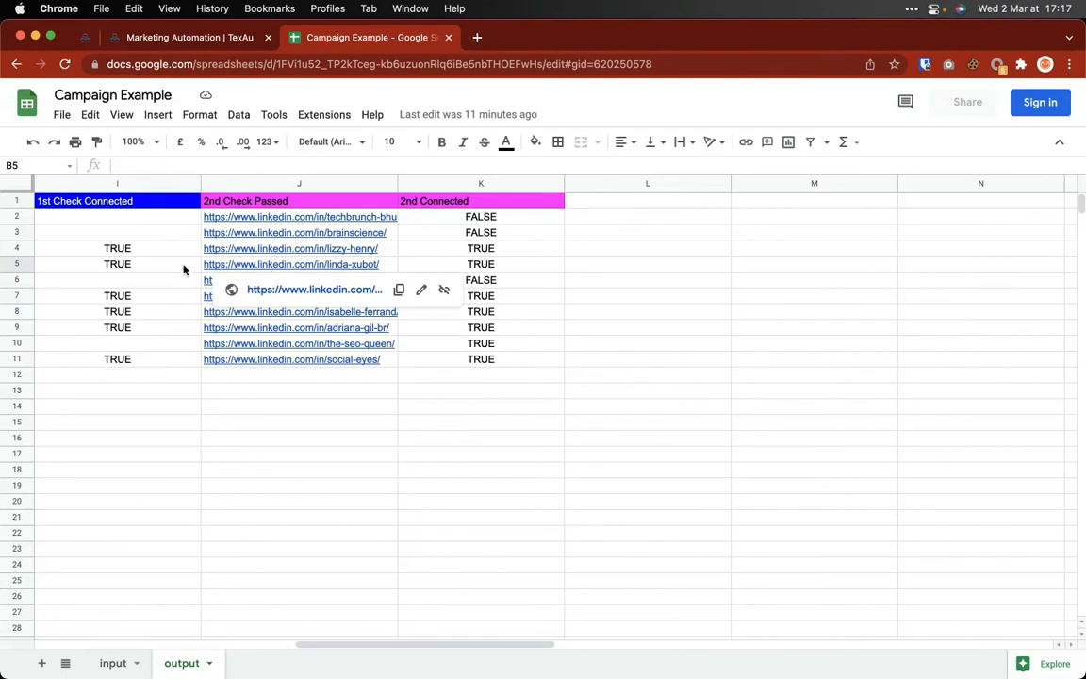
{"action": "left_click", "coordinate": [216, 267]}
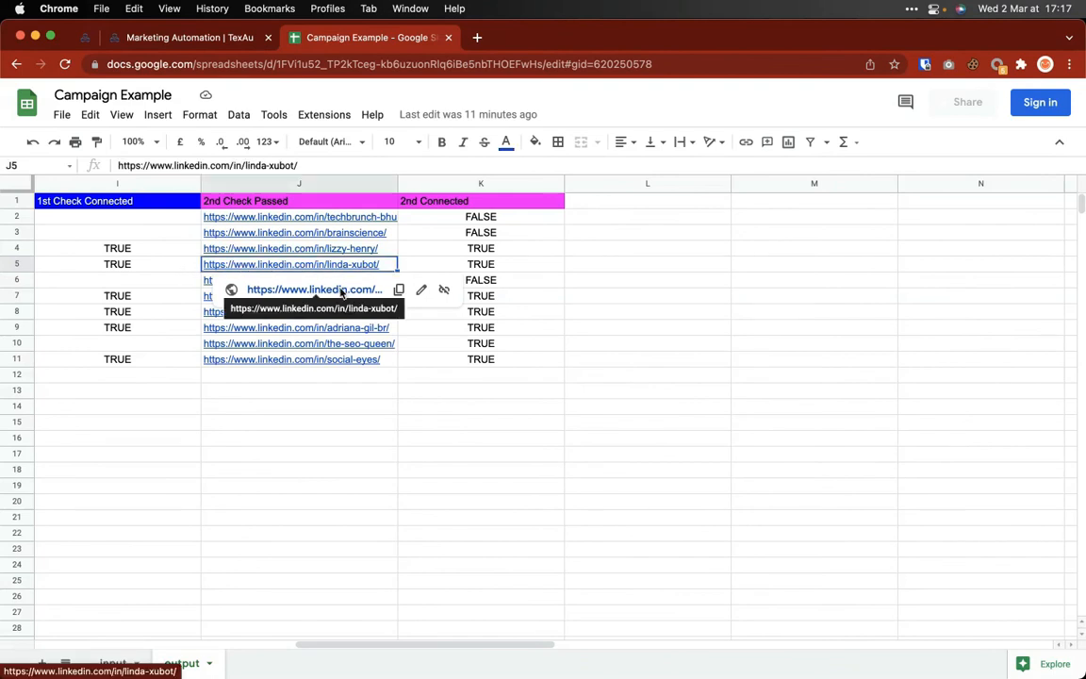
Step: Switch to the LinkedIn connections window and view the start of the open chat to read the original connection request message
{"action": "key", "text": "ctrl+Up"}
{"action": "left_click", "coordinate": [896, 421]}
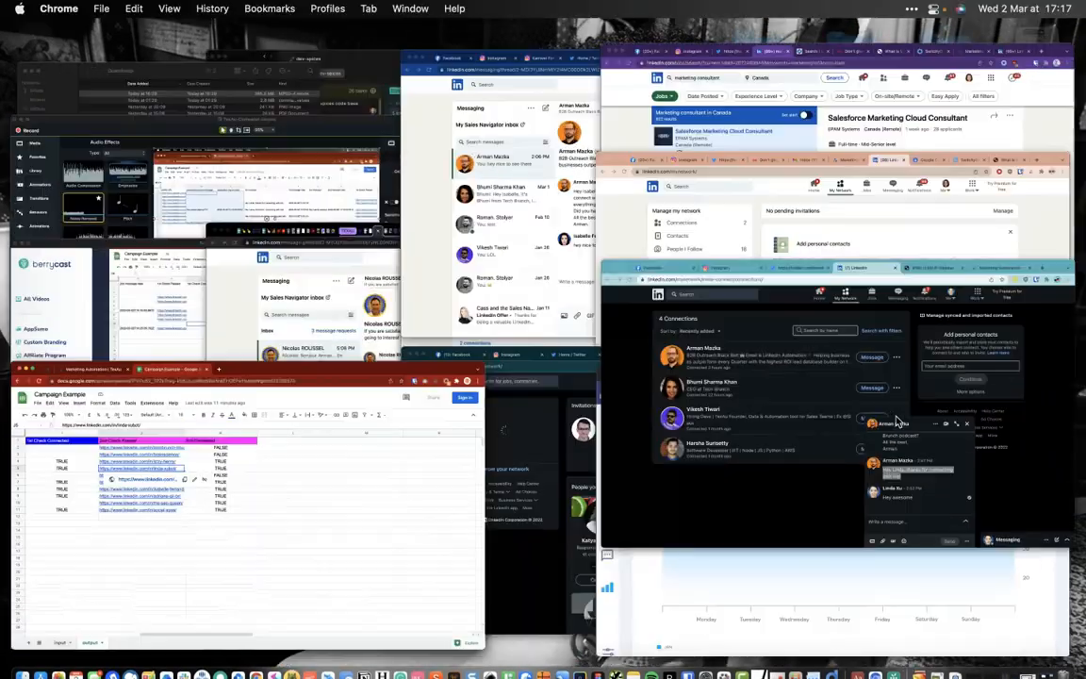
{"action": "scroll", "coordinate": [698, 500], "scroll_direction": "up", "scroll_amount": 5}
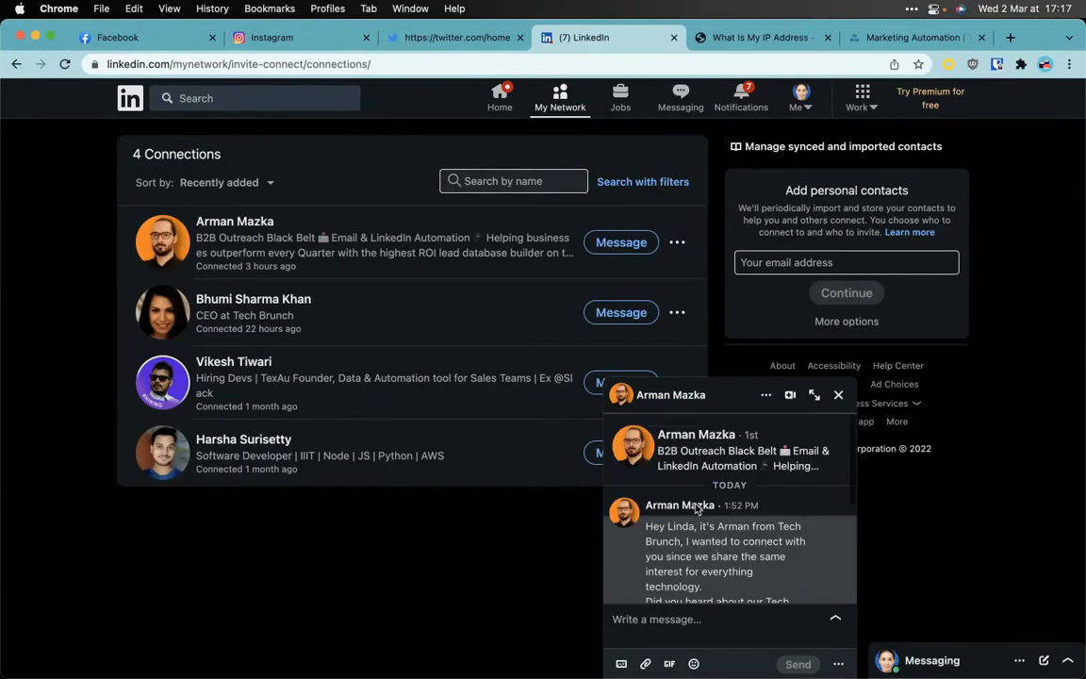
Step: Return to the Campaign Example sheet and highlight the connection request message and date cells B2:C11
{"action": "key", "text": "ctrl+Up"}
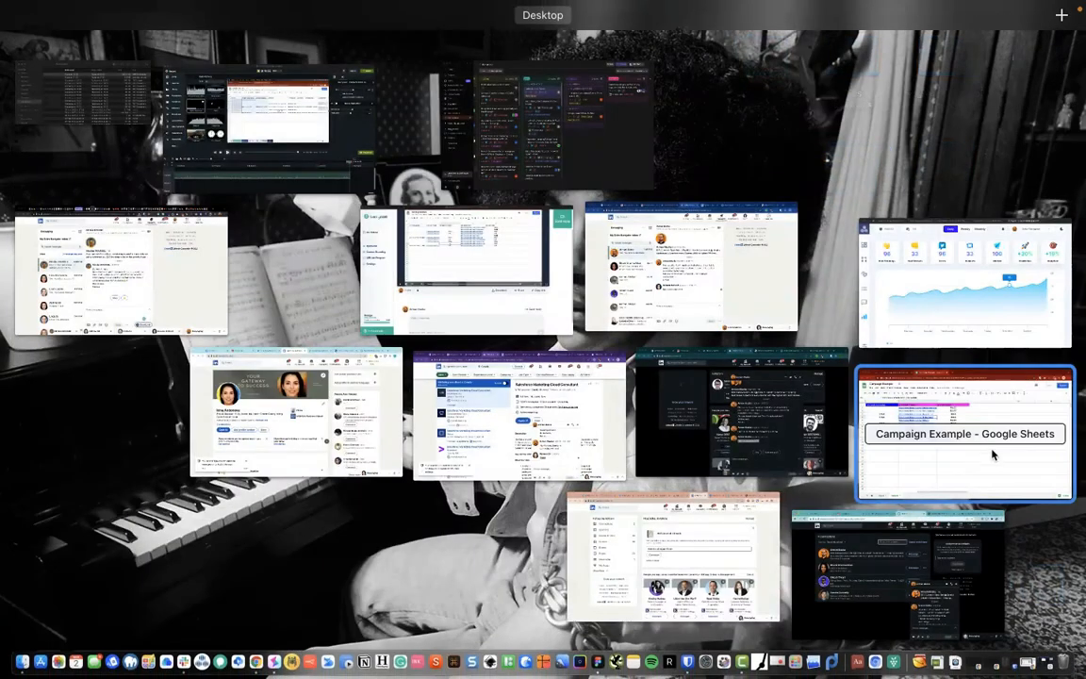
{"action": "left_click", "coordinate": [992, 455]}
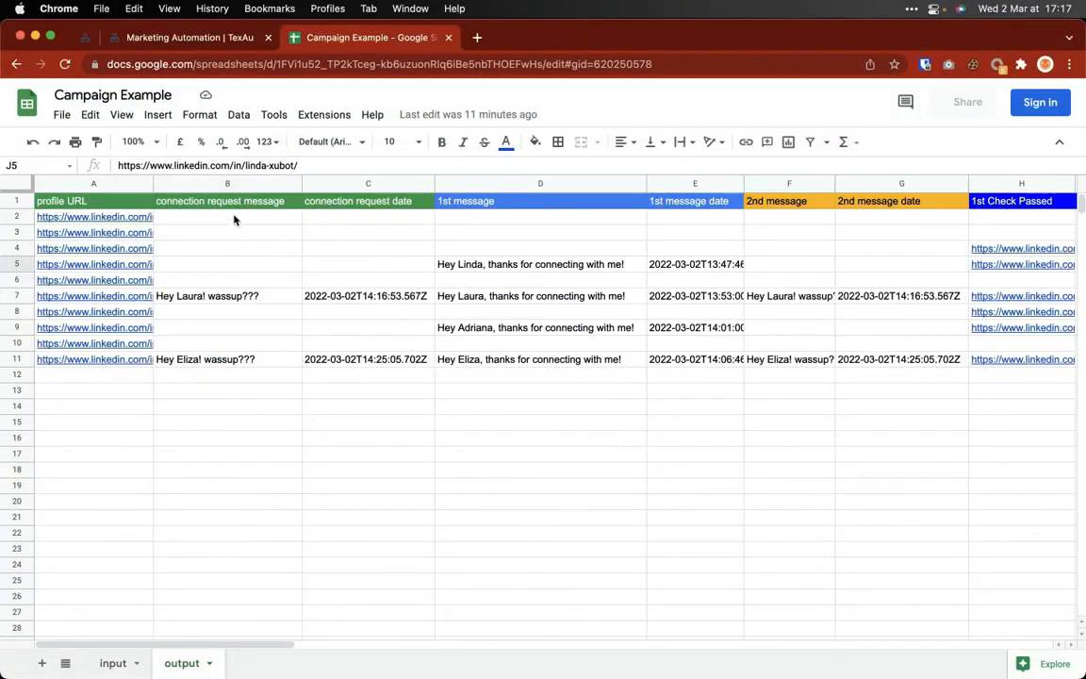
{"action": "left_click_drag", "start_coordinate": [235, 219], "coordinate": [357, 367]}
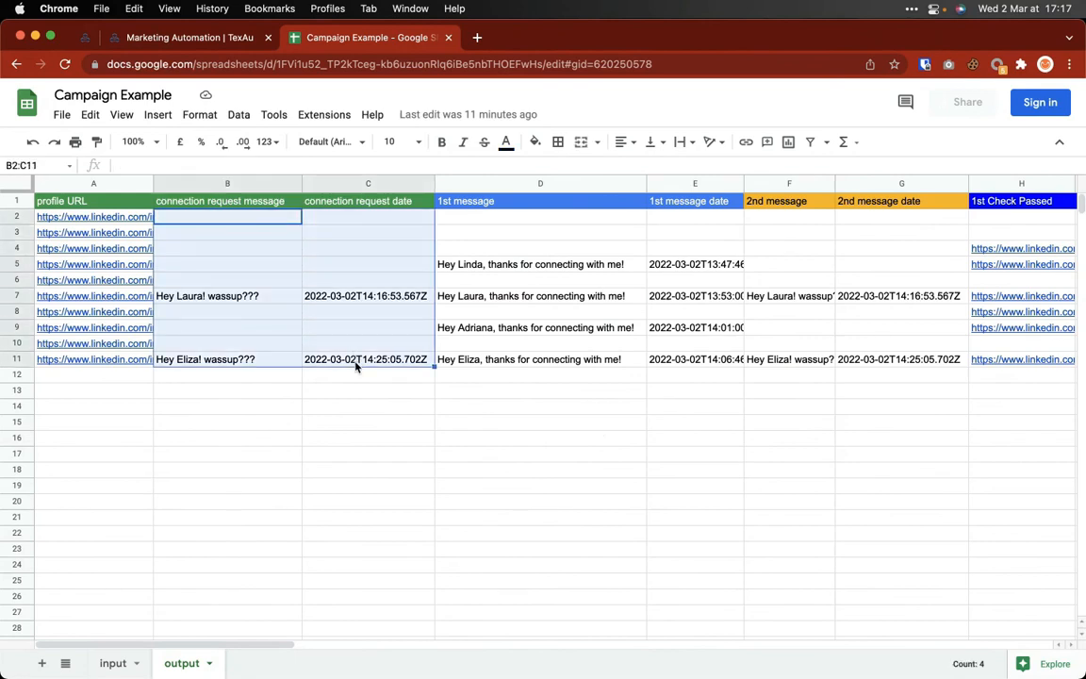